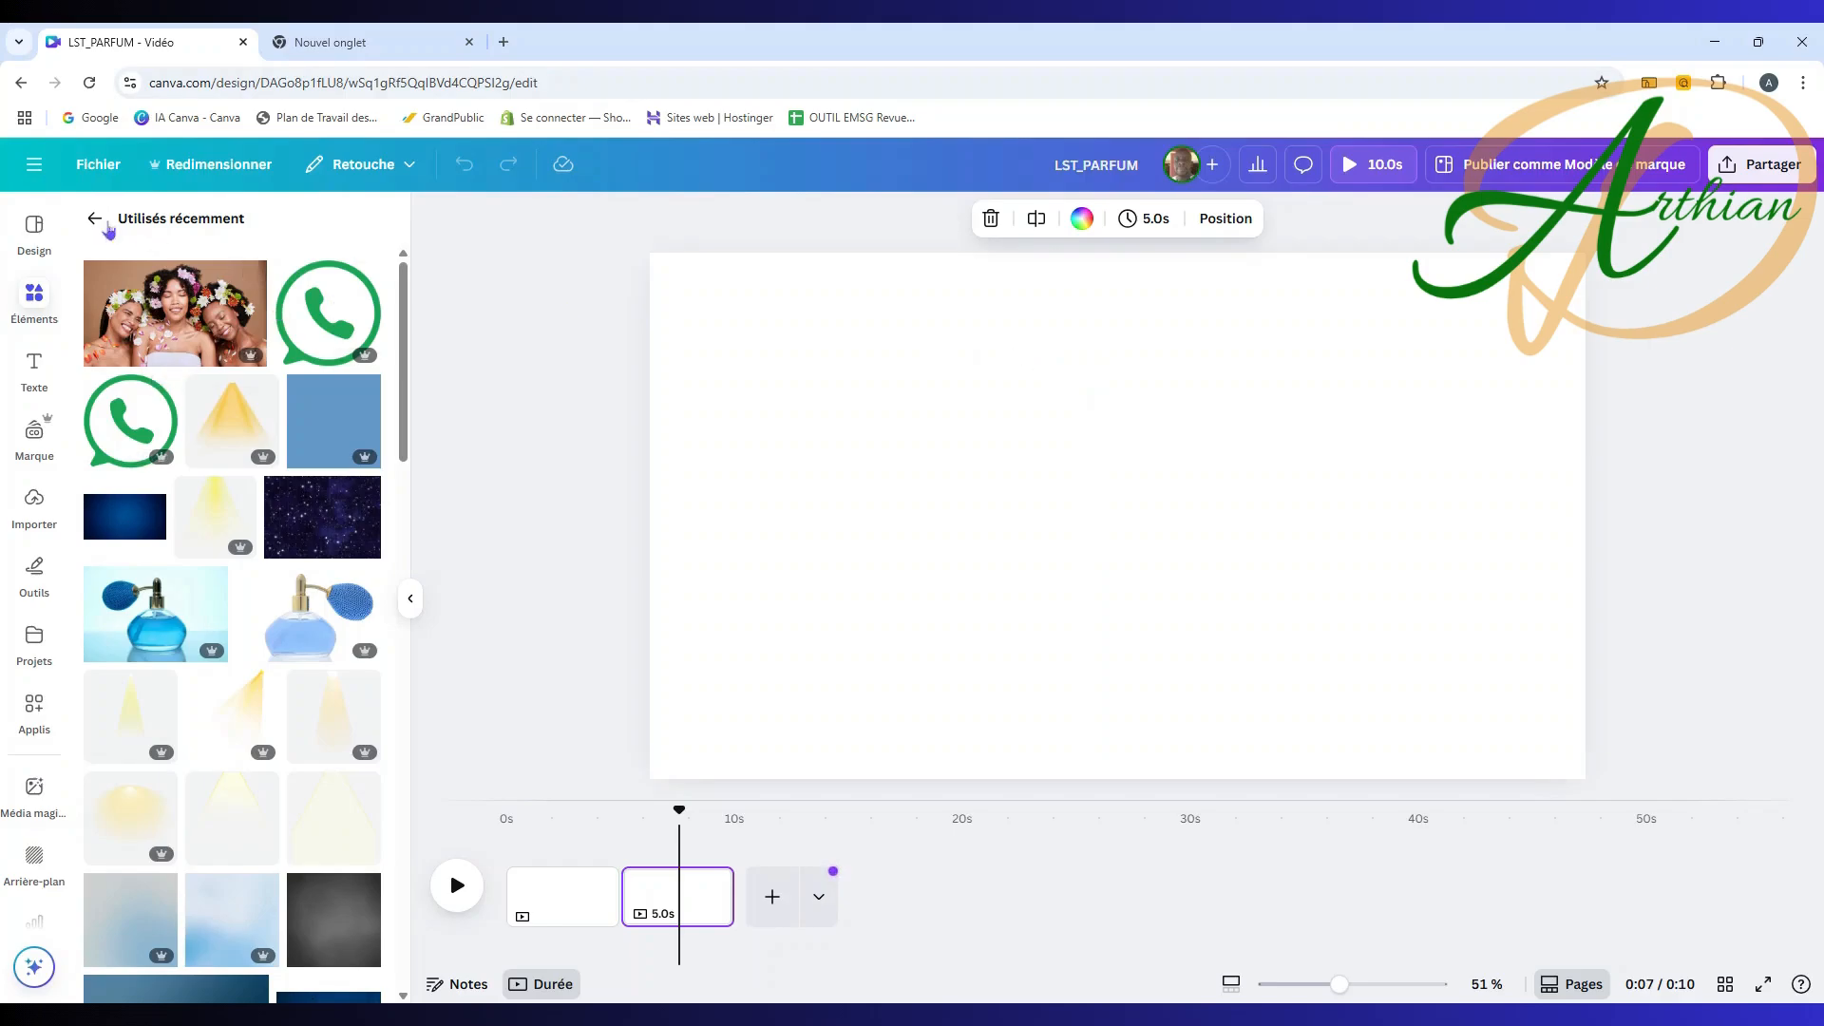
Step: Add the dark blue gradient image from recently used elements and enlarge it
{"action": "left_click", "coordinate": [95, 217]}
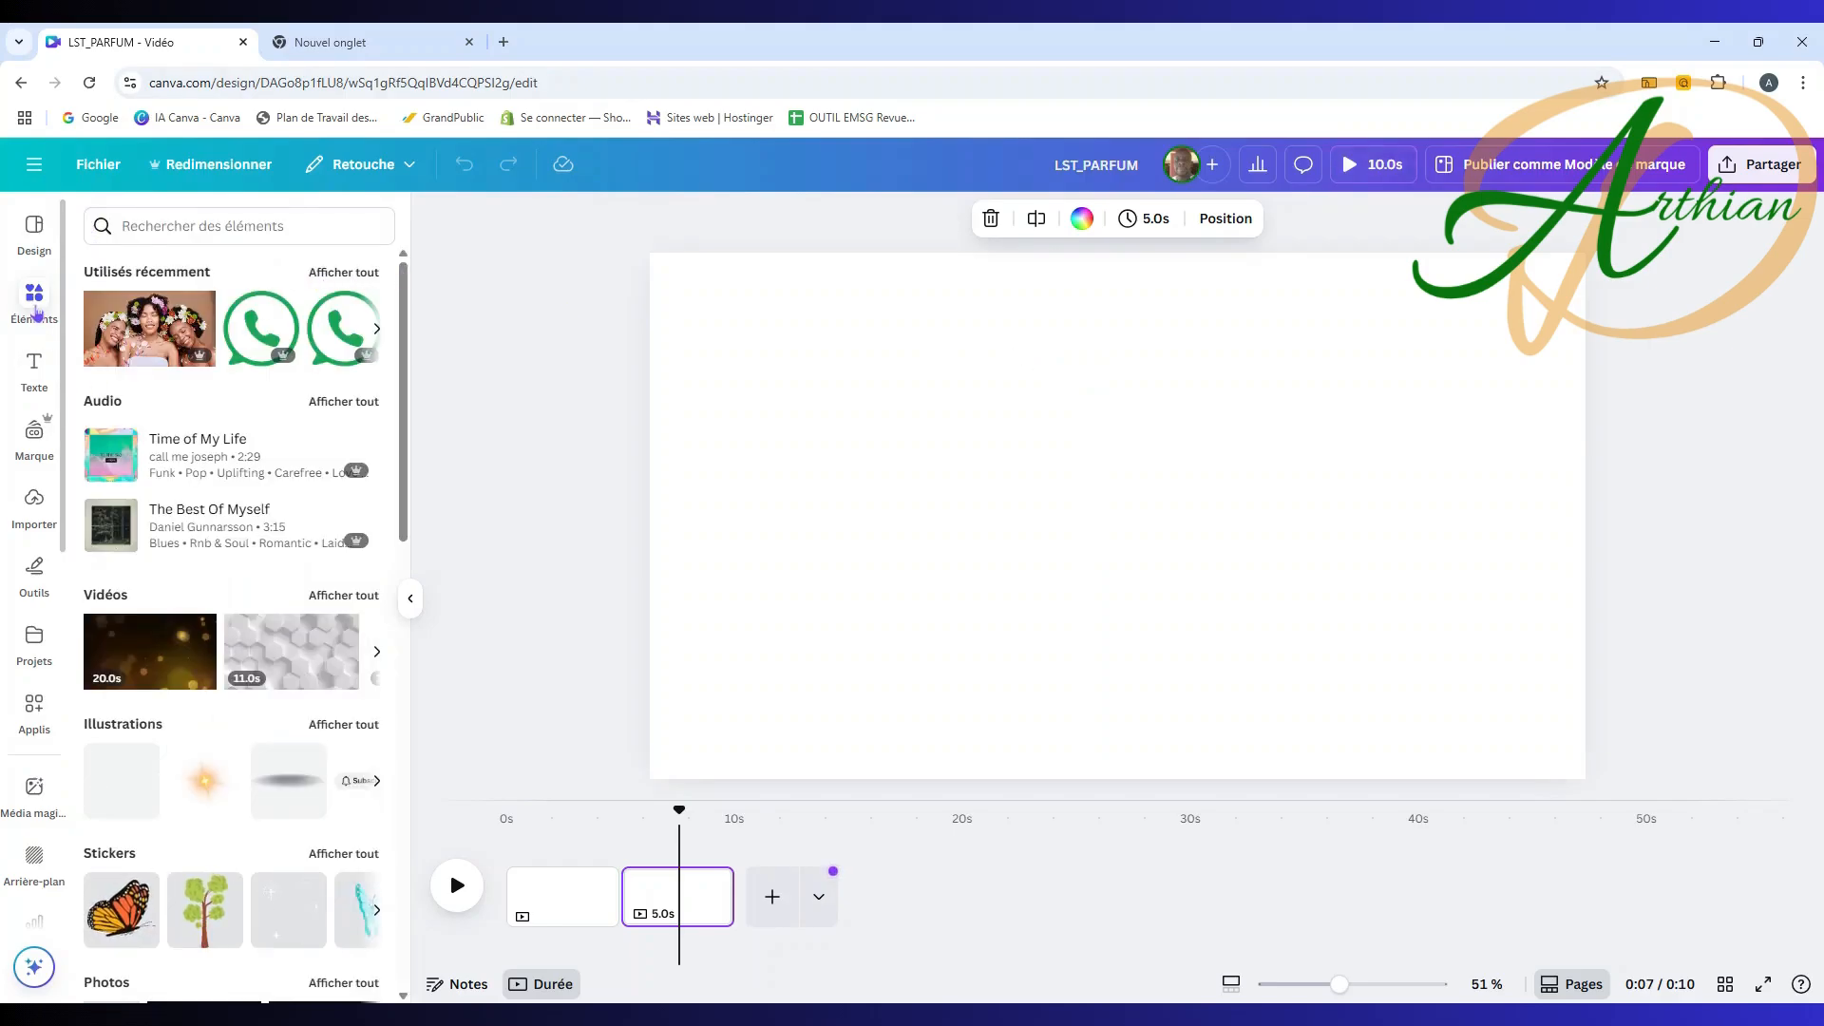
{"action": "left_click", "coordinate": [35, 310]}
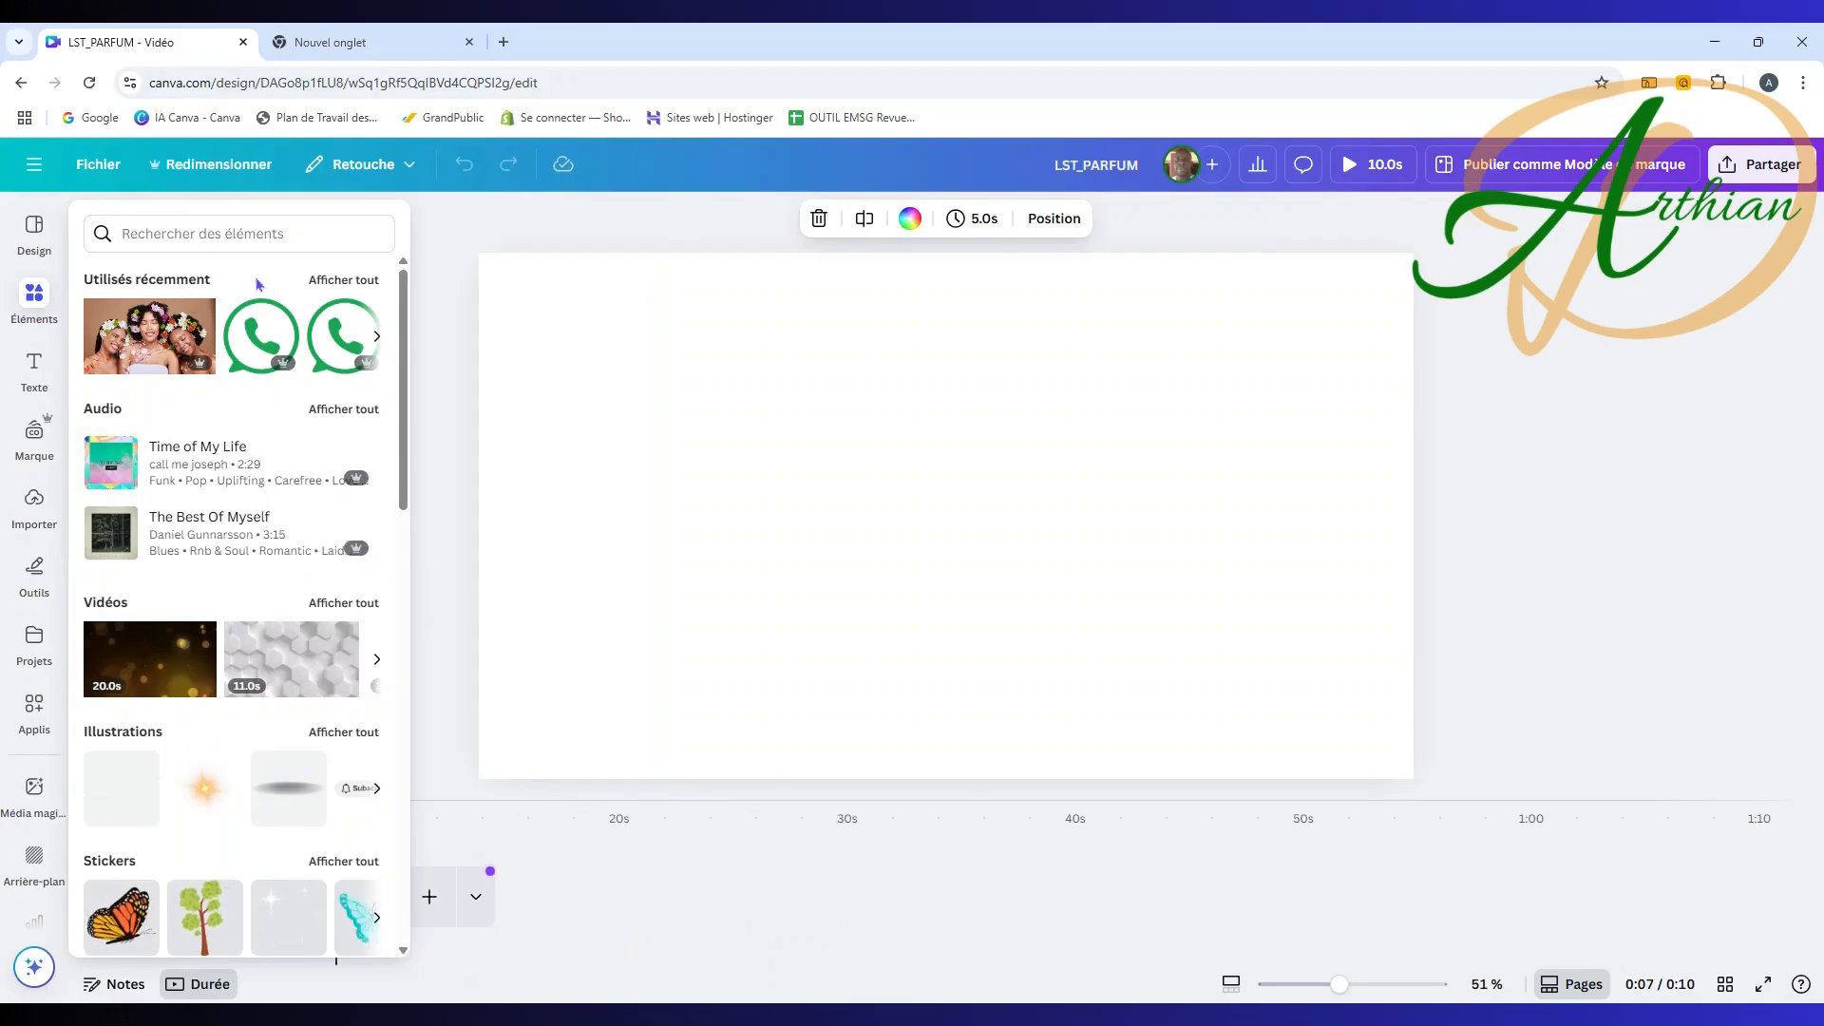
{"action": "left_click", "coordinate": [341, 282]}
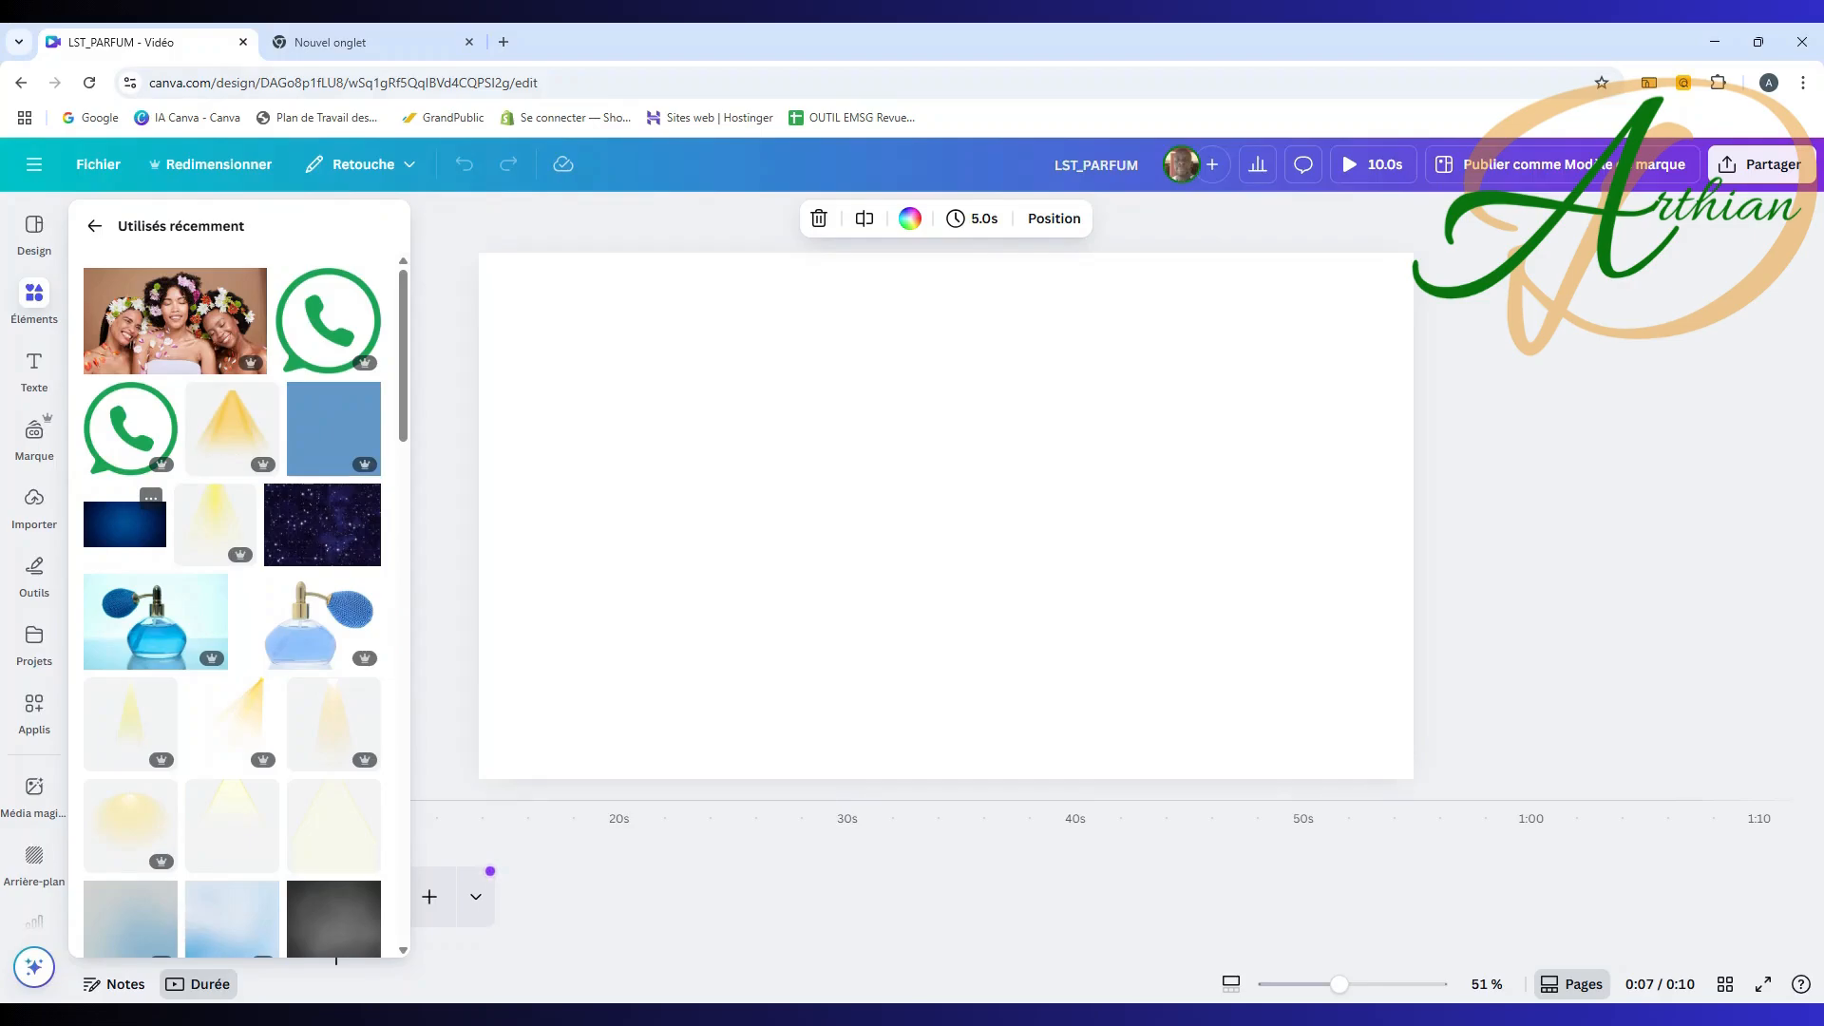
{"action": "left_click", "coordinate": [133, 537]}
{"action": "left_click", "coordinate": [675, 351]}
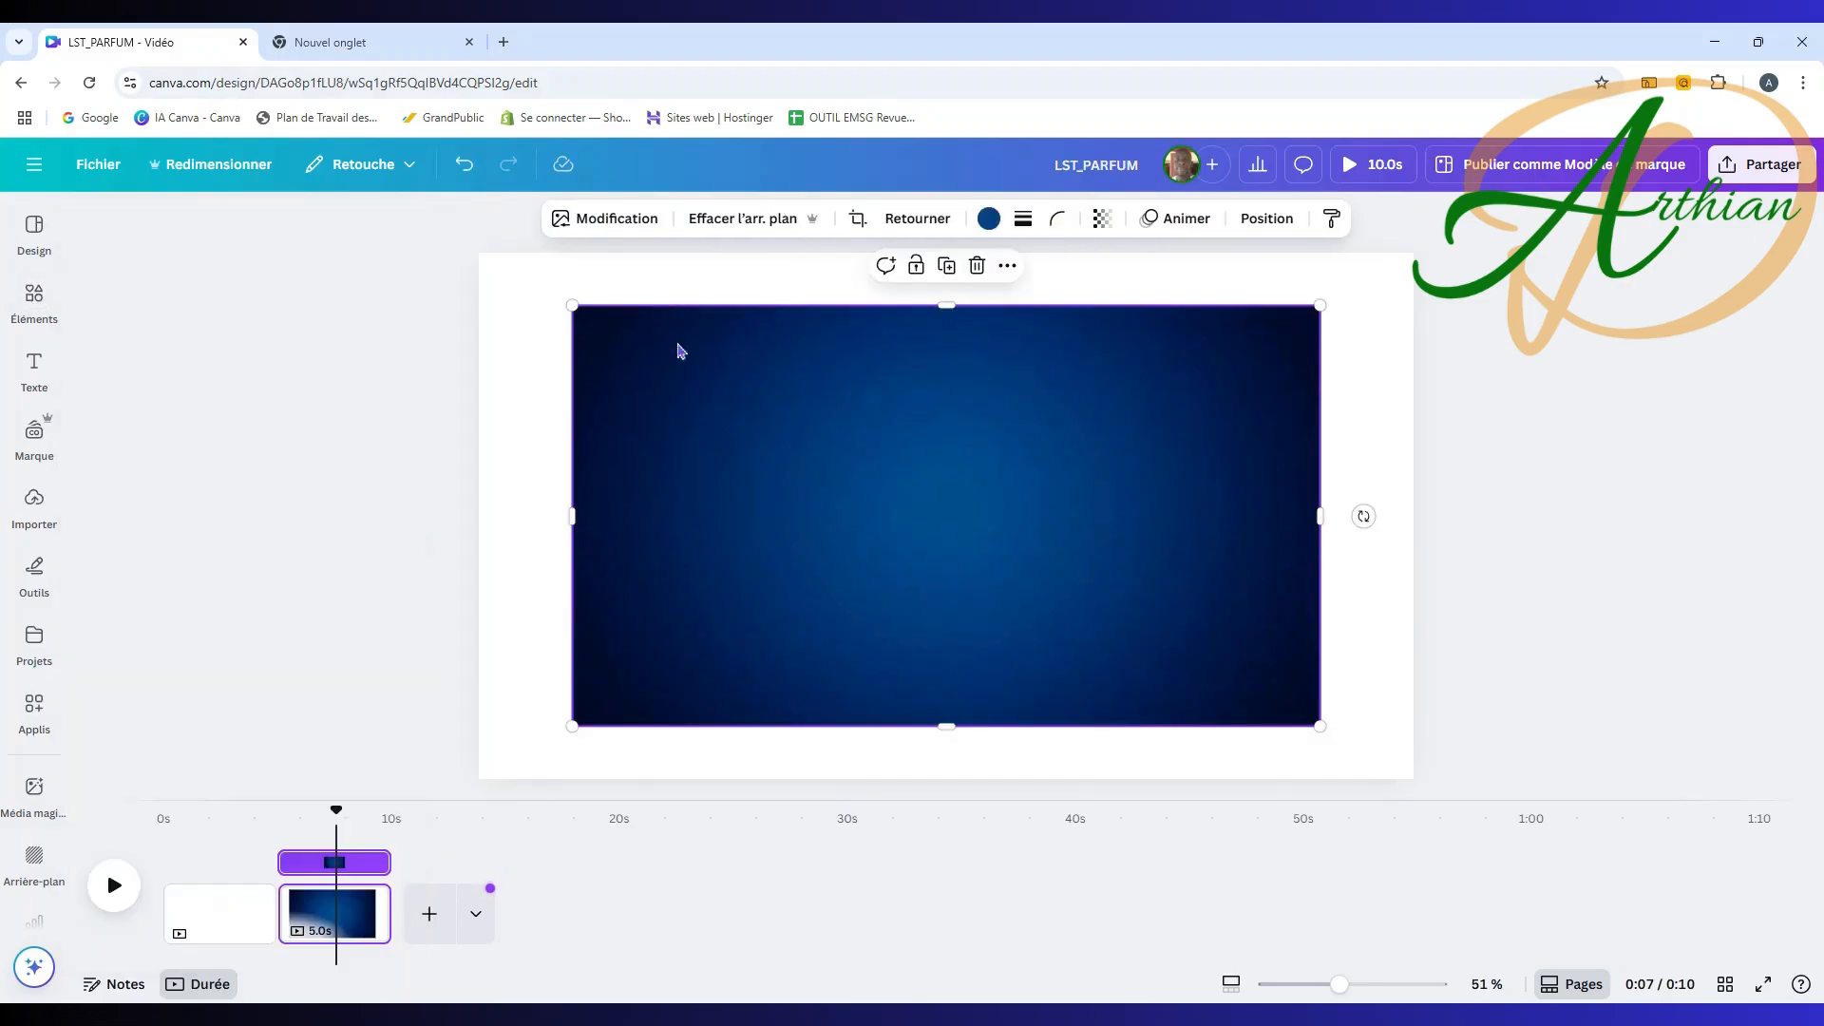
{"action": "left_click_drag", "start_coordinate": [572, 305], "coordinate": [485, 257]}
Step: Set the gradient as the page background with 'Définir l'image comme arrière-plan'
{"action": "right_click", "coordinate": [839, 368]}
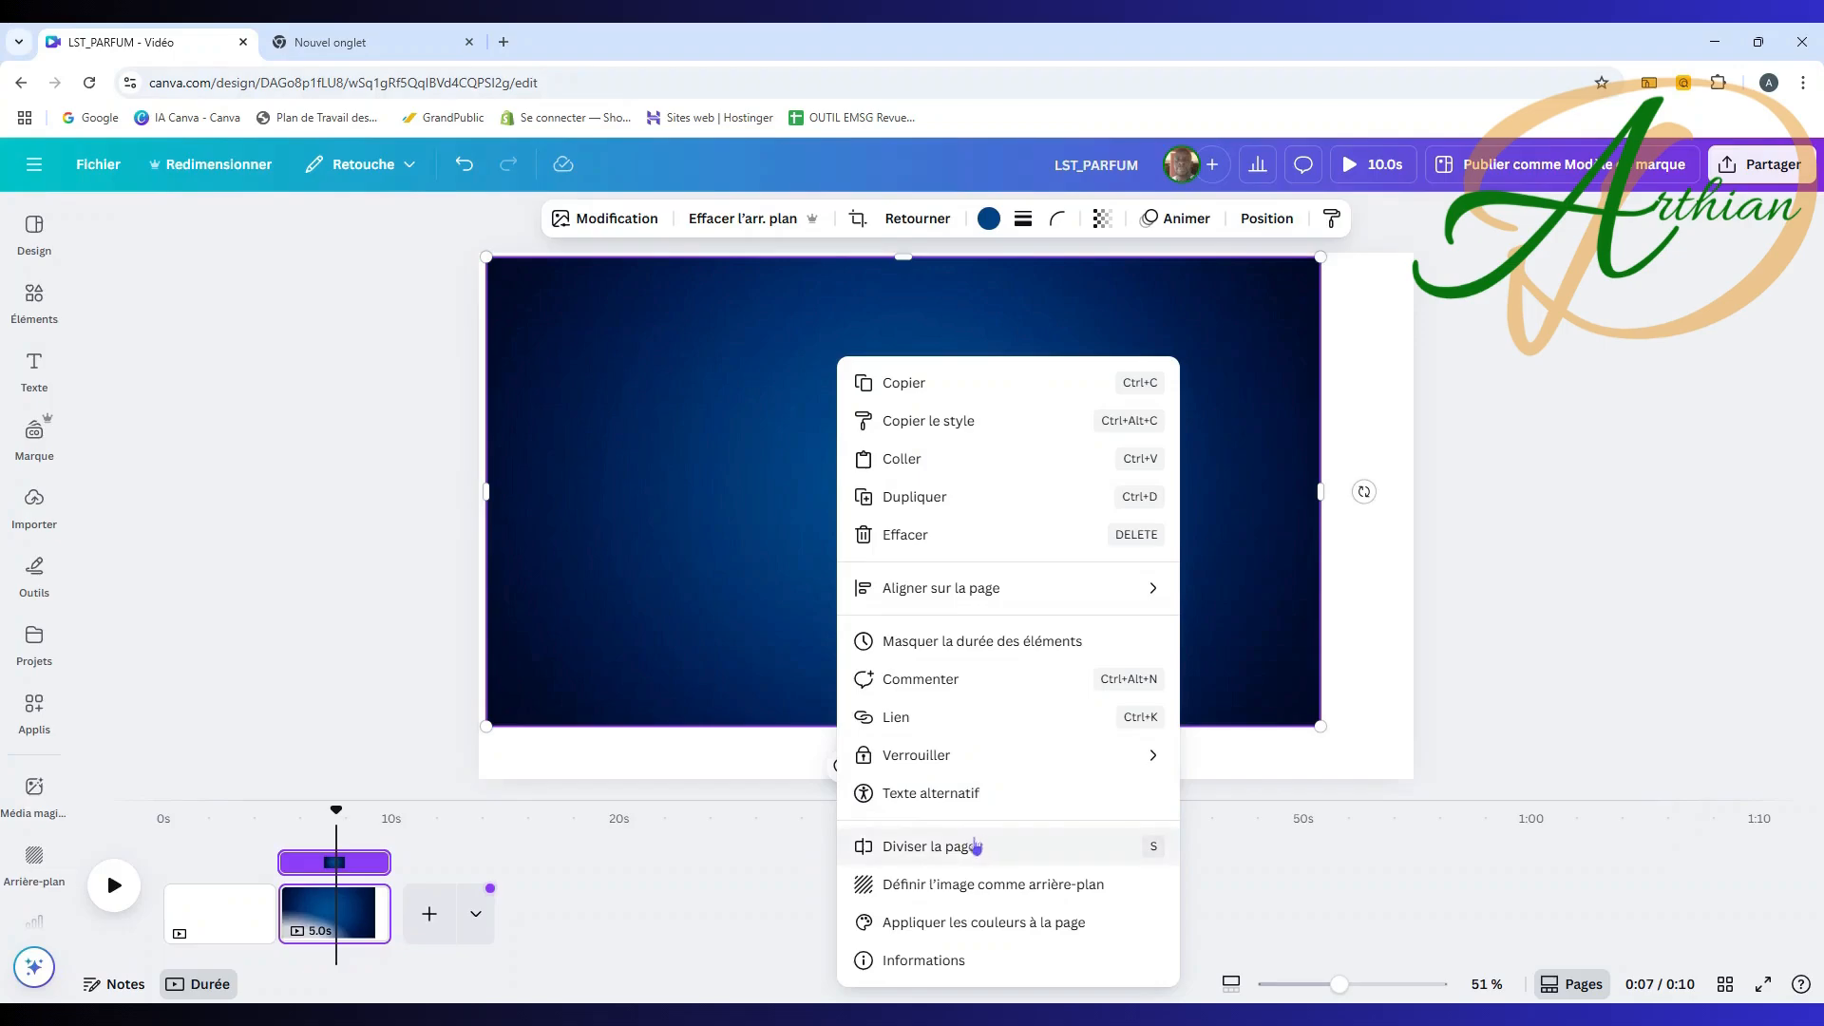
{"action": "left_click", "coordinate": [963, 885]}
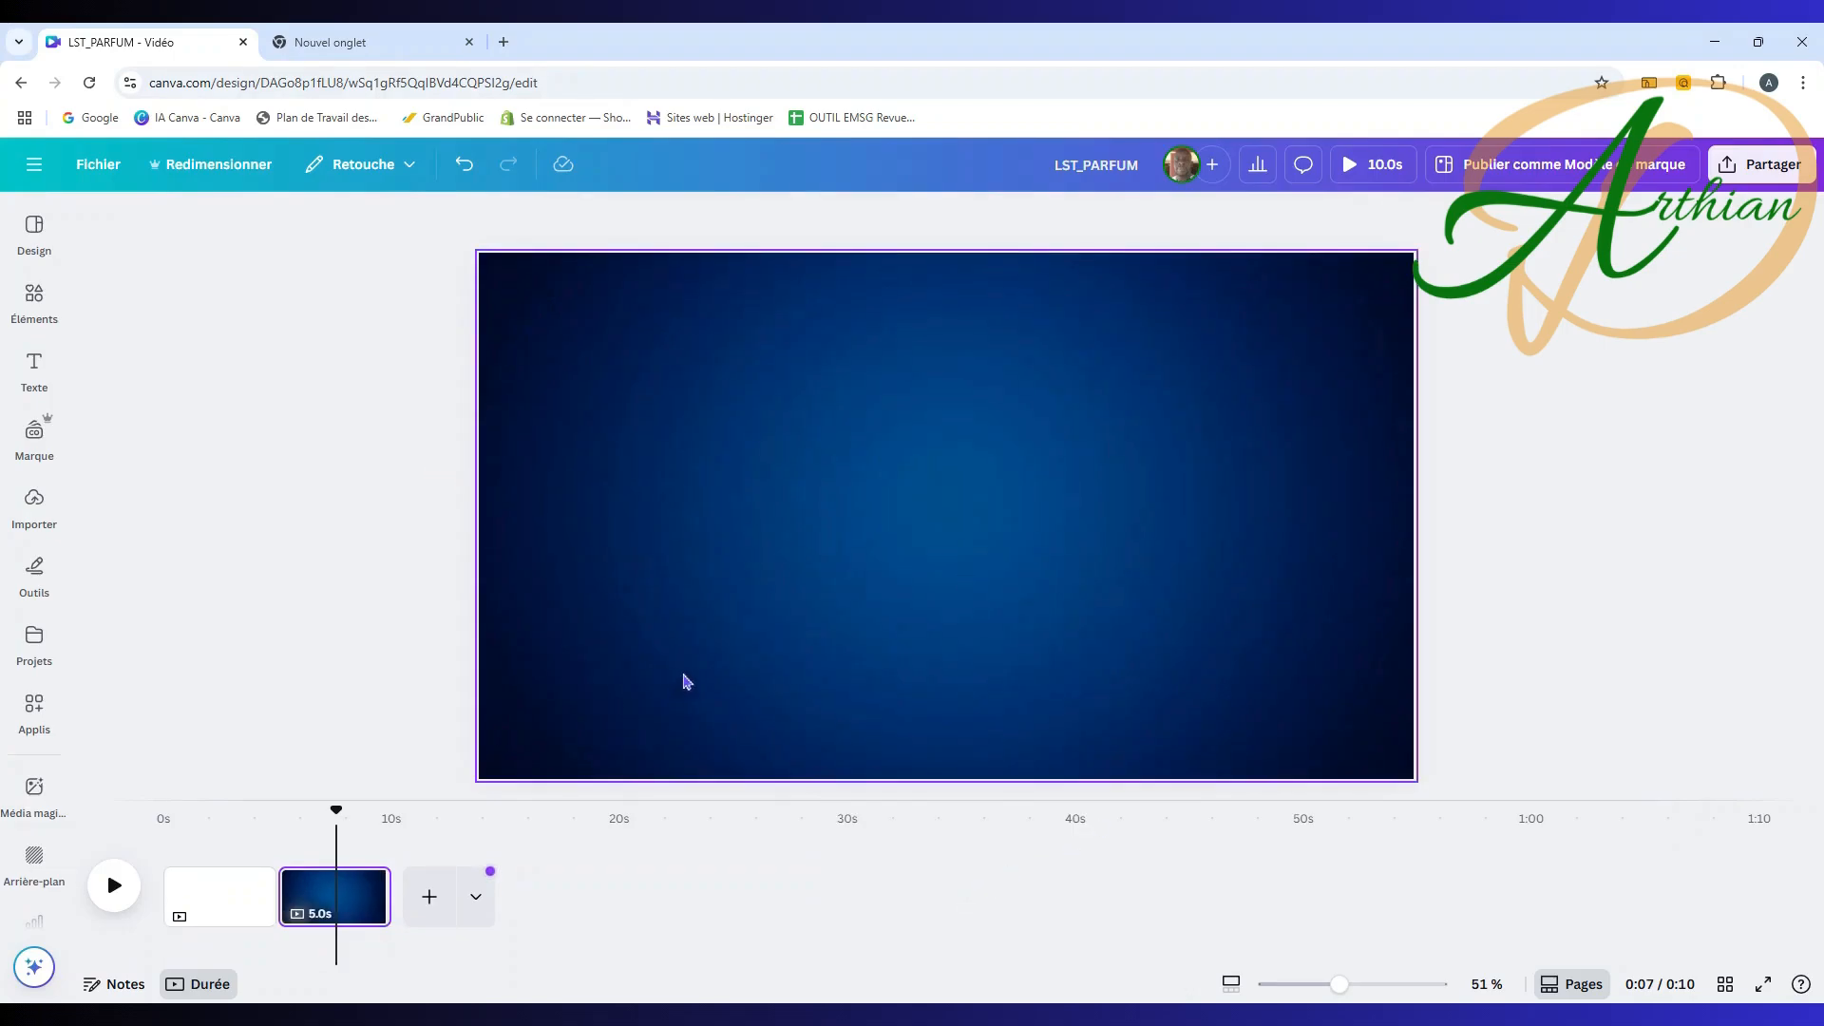
{"action": "left_click", "coordinate": [38, 306]}
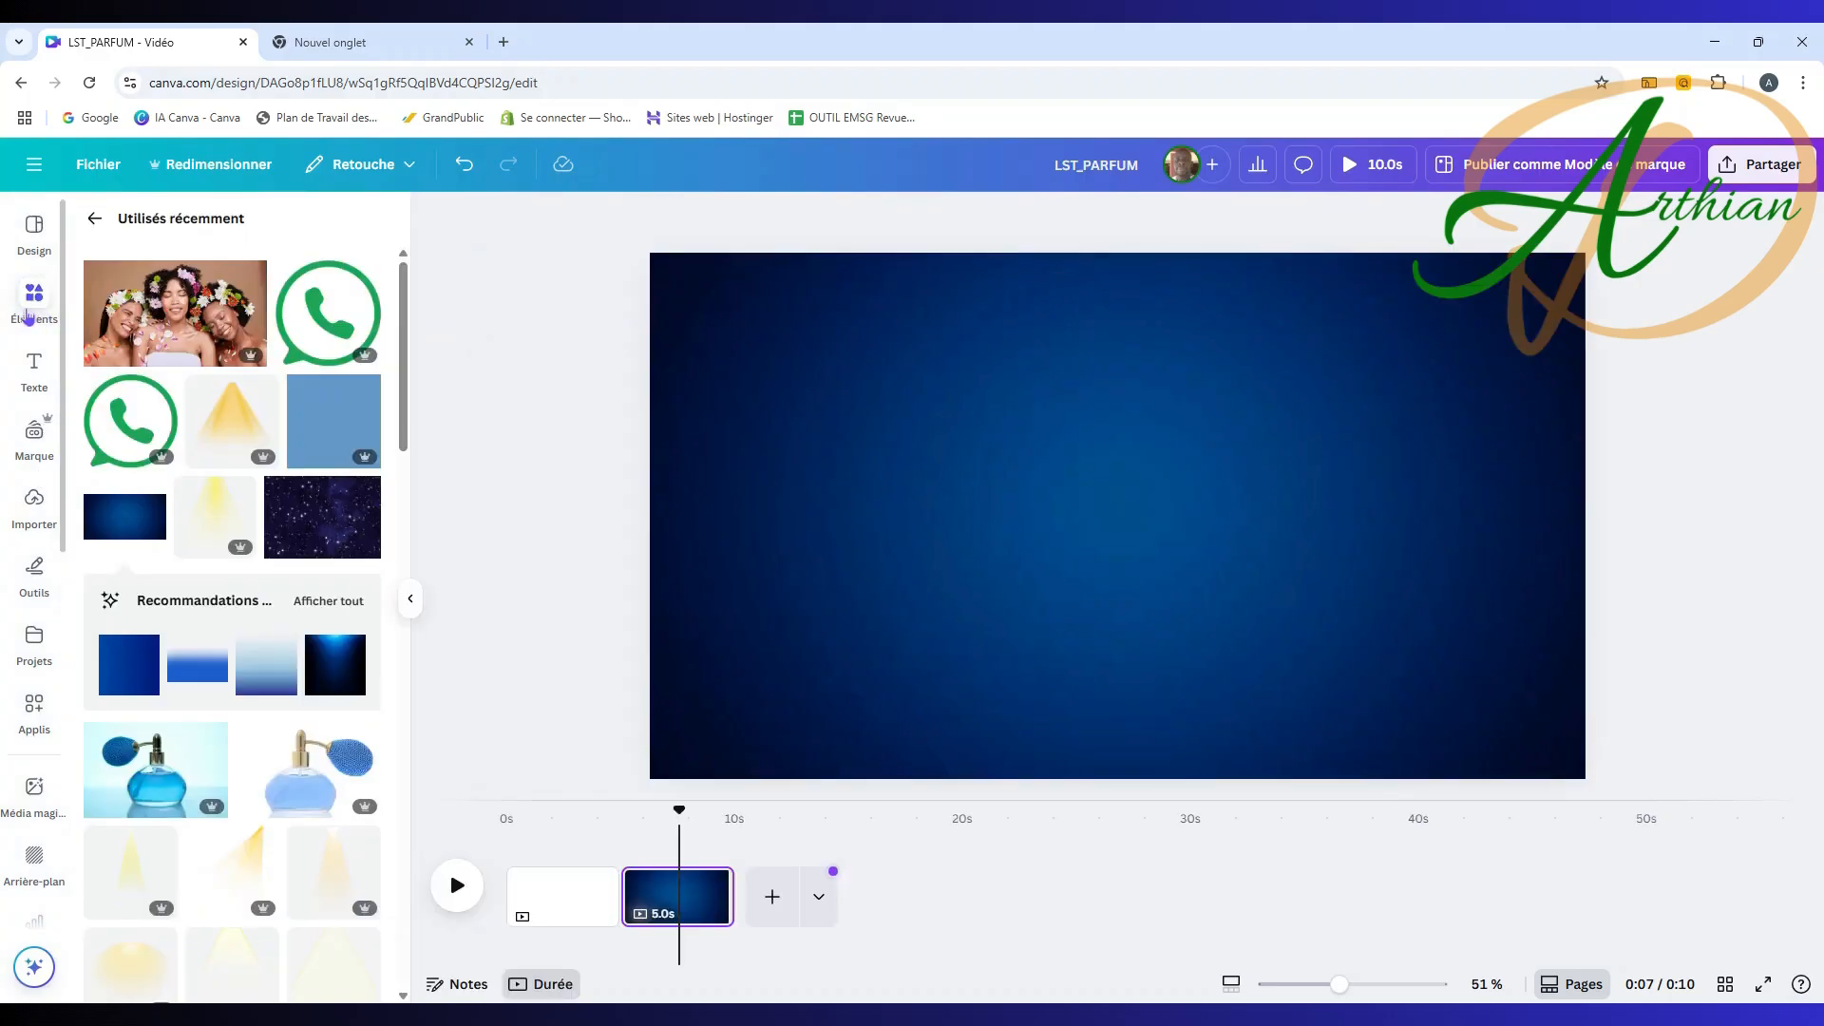
Step: Add the yellow spotlight cone and a light blue square, moving the square to the right
{"action": "left_click", "coordinate": [238, 411]}
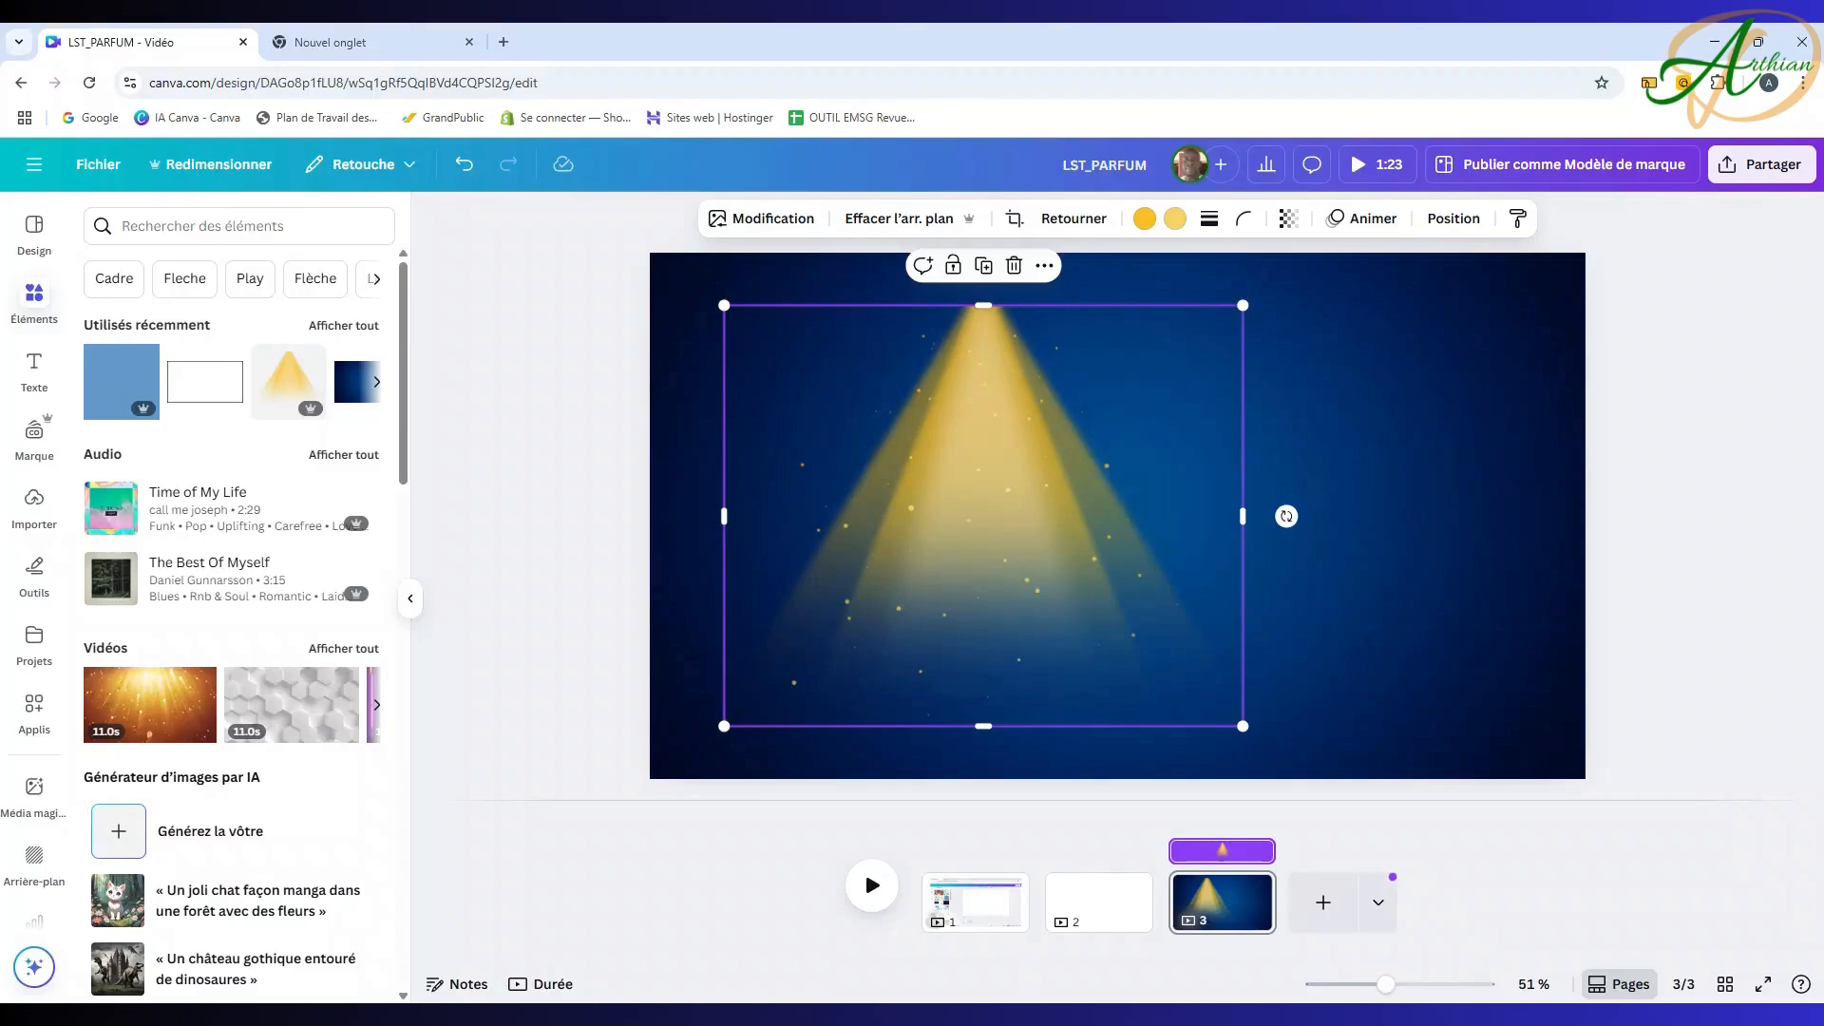
{"action": "left_click", "coordinate": [119, 378]}
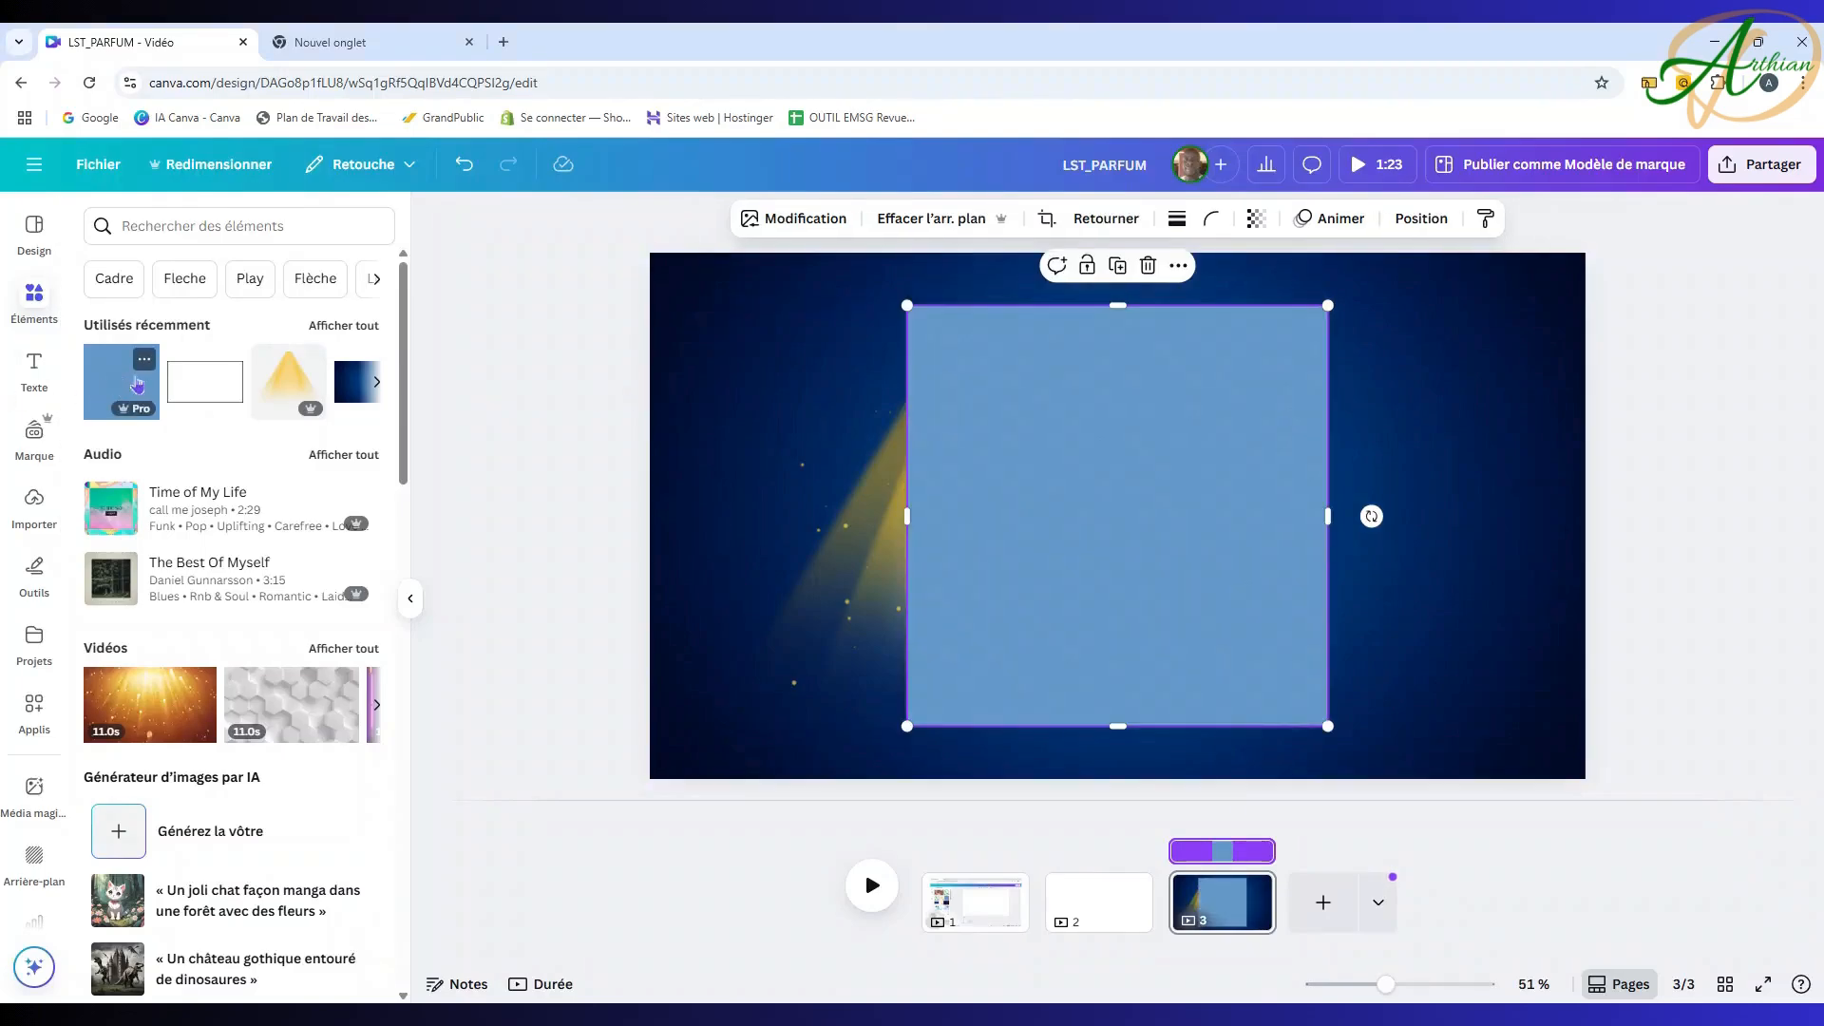
{"action": "left_click_drag", "start_coordinate": [1076, 427], "coordinate": [1262, 469]}
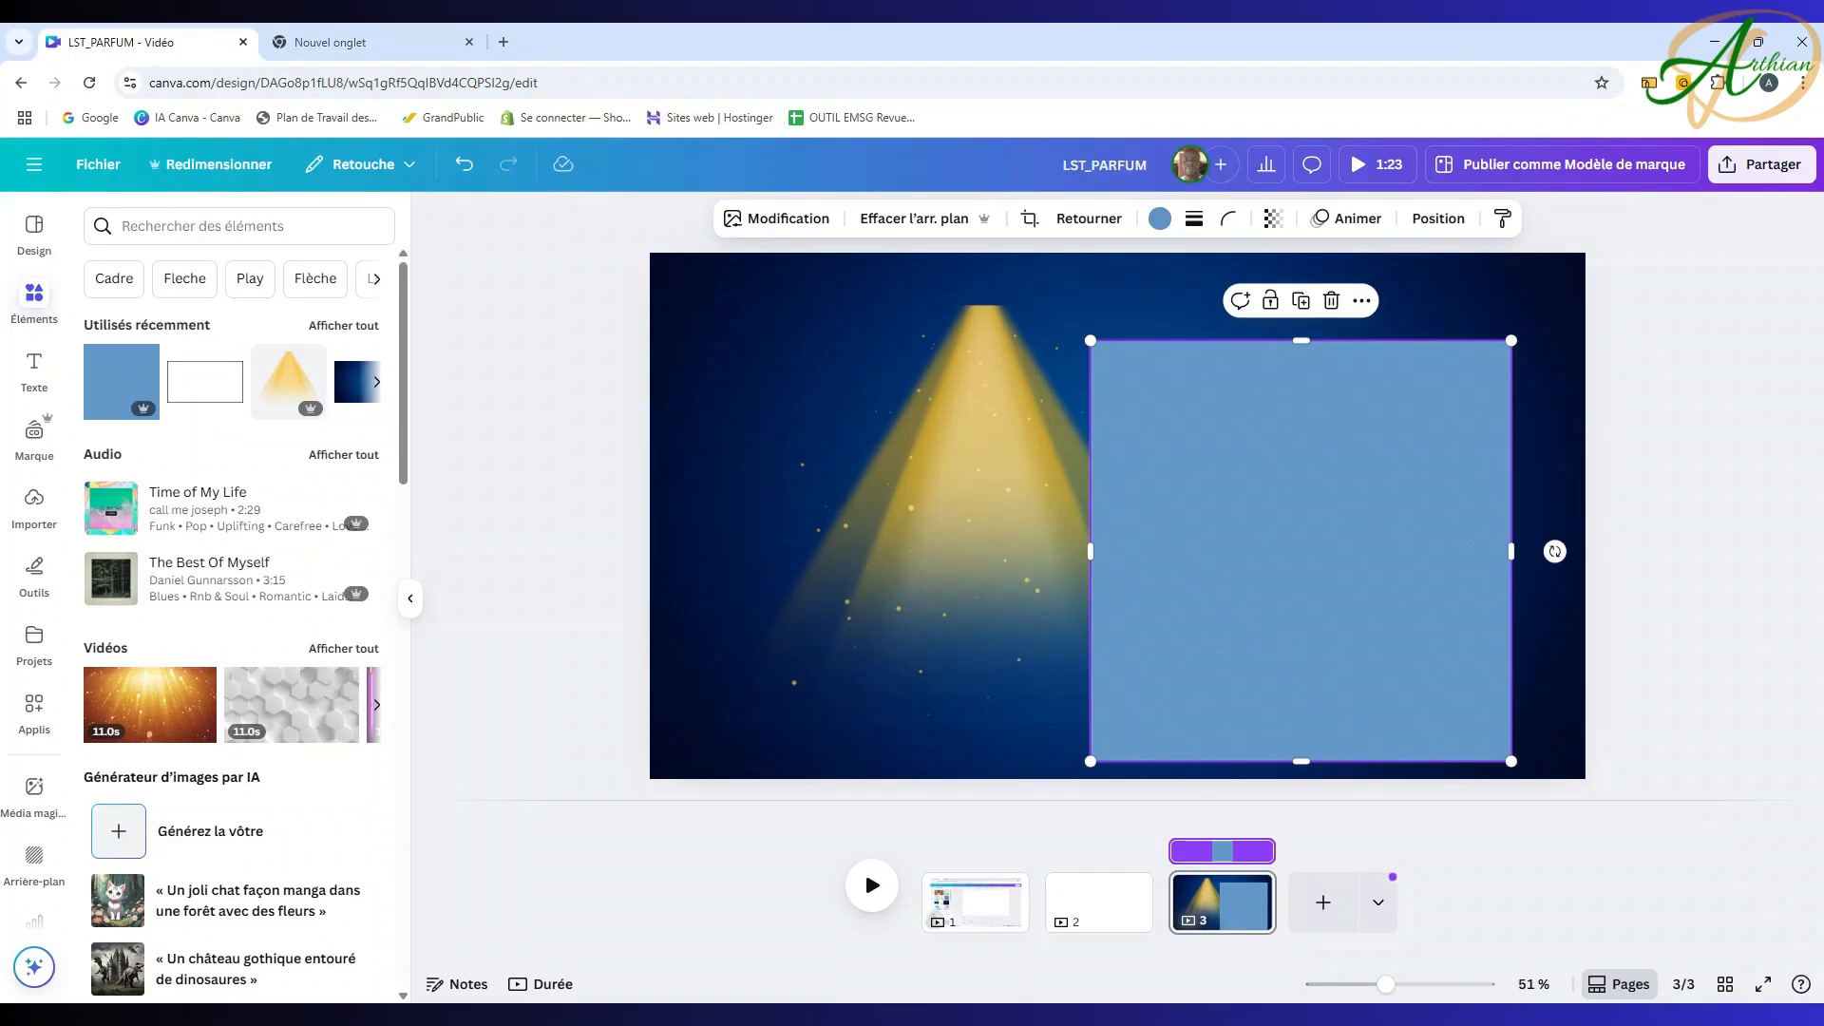
{"action": "left_click_drag", "start_coordinate": [1281, 438], "coordinate": [1437, 484]}
Step: Move the spotlight cone to the top and enlarge it to full page height
{"action": "left_click_drag", "start_coordinate": [1009, 328], "coordinate": [1143, 363]}
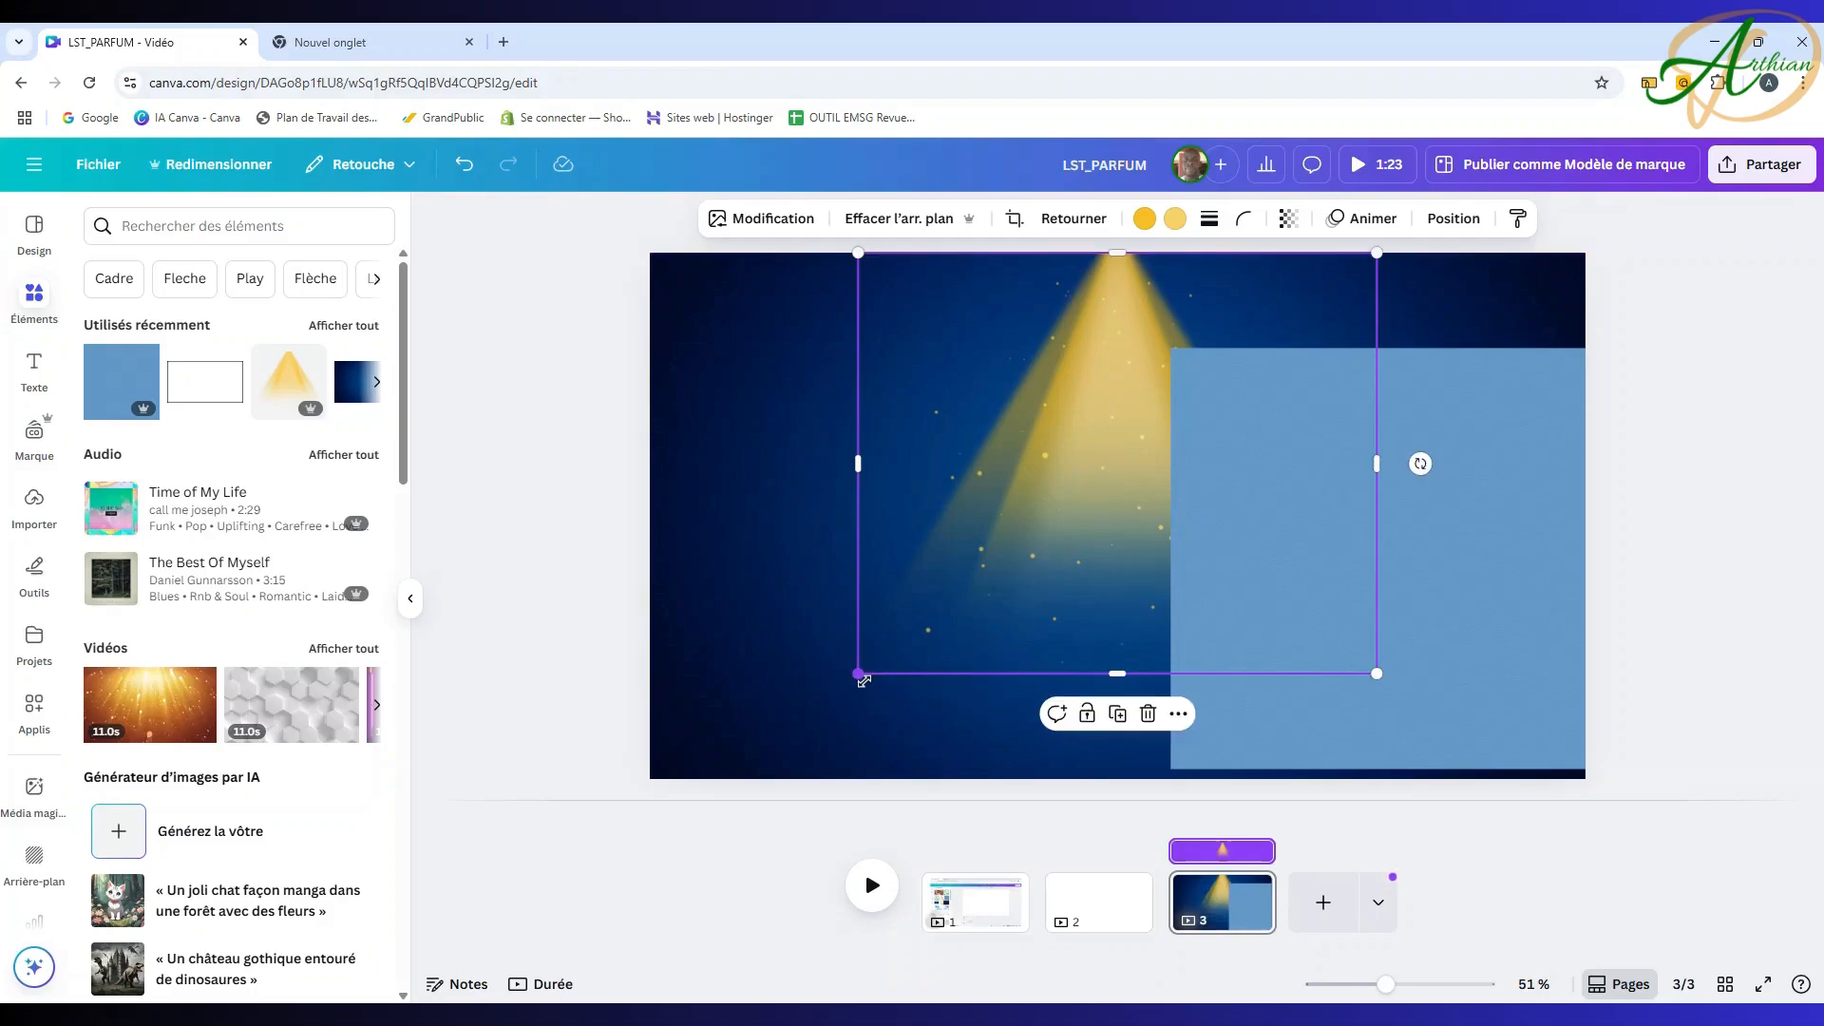
{"action": "left_click_drag", "start_coordinate": [866, 677], "coordinate": [756, 815]}
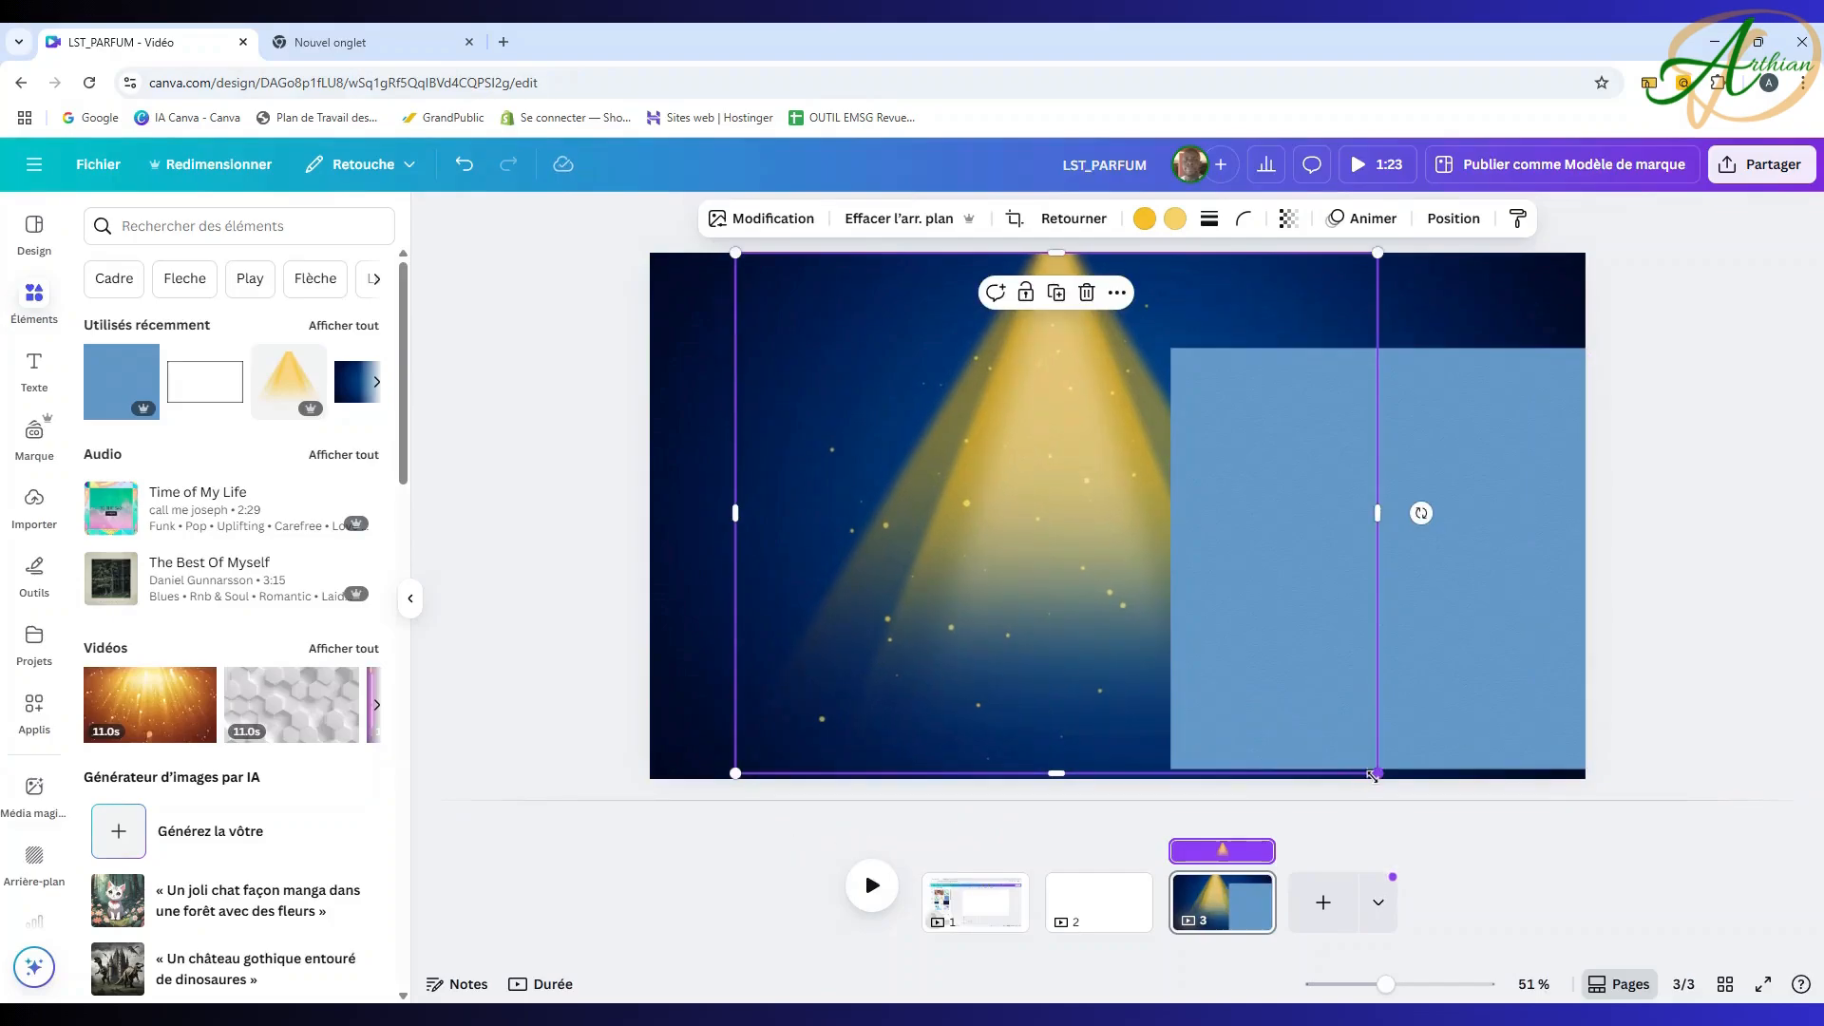
{"action": "left_click_drag", "start_coordinate": [1377, 772], "coordinate": [1384, 781]}
{"action": "left_click_drag", "start_coordinate": [1048, 608], "coordinate": [1098, 597]}
Step: Set the spotlight cone's transparency to 34
{"action": "left_click", "coordinate": [1291, 219]}
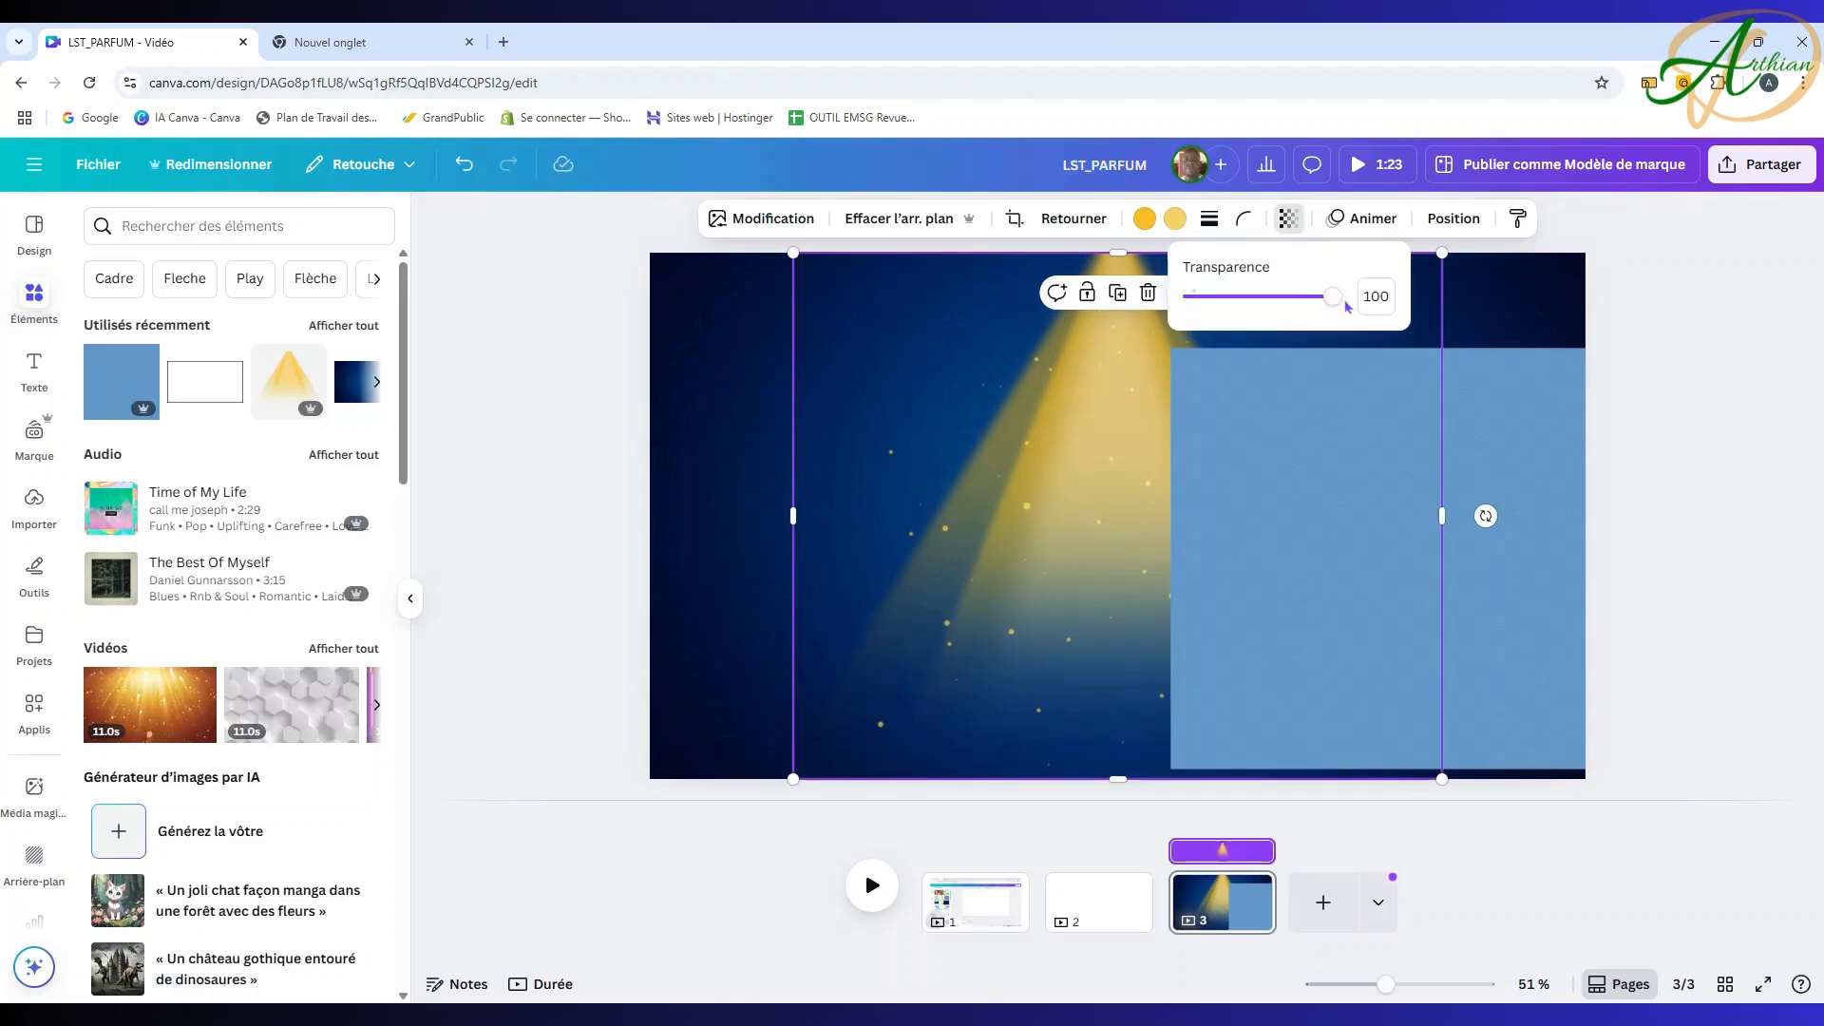
{"action": "left_click_drag", "start_coordinate": [1333, 297], "coordinate": [1240, 312]}
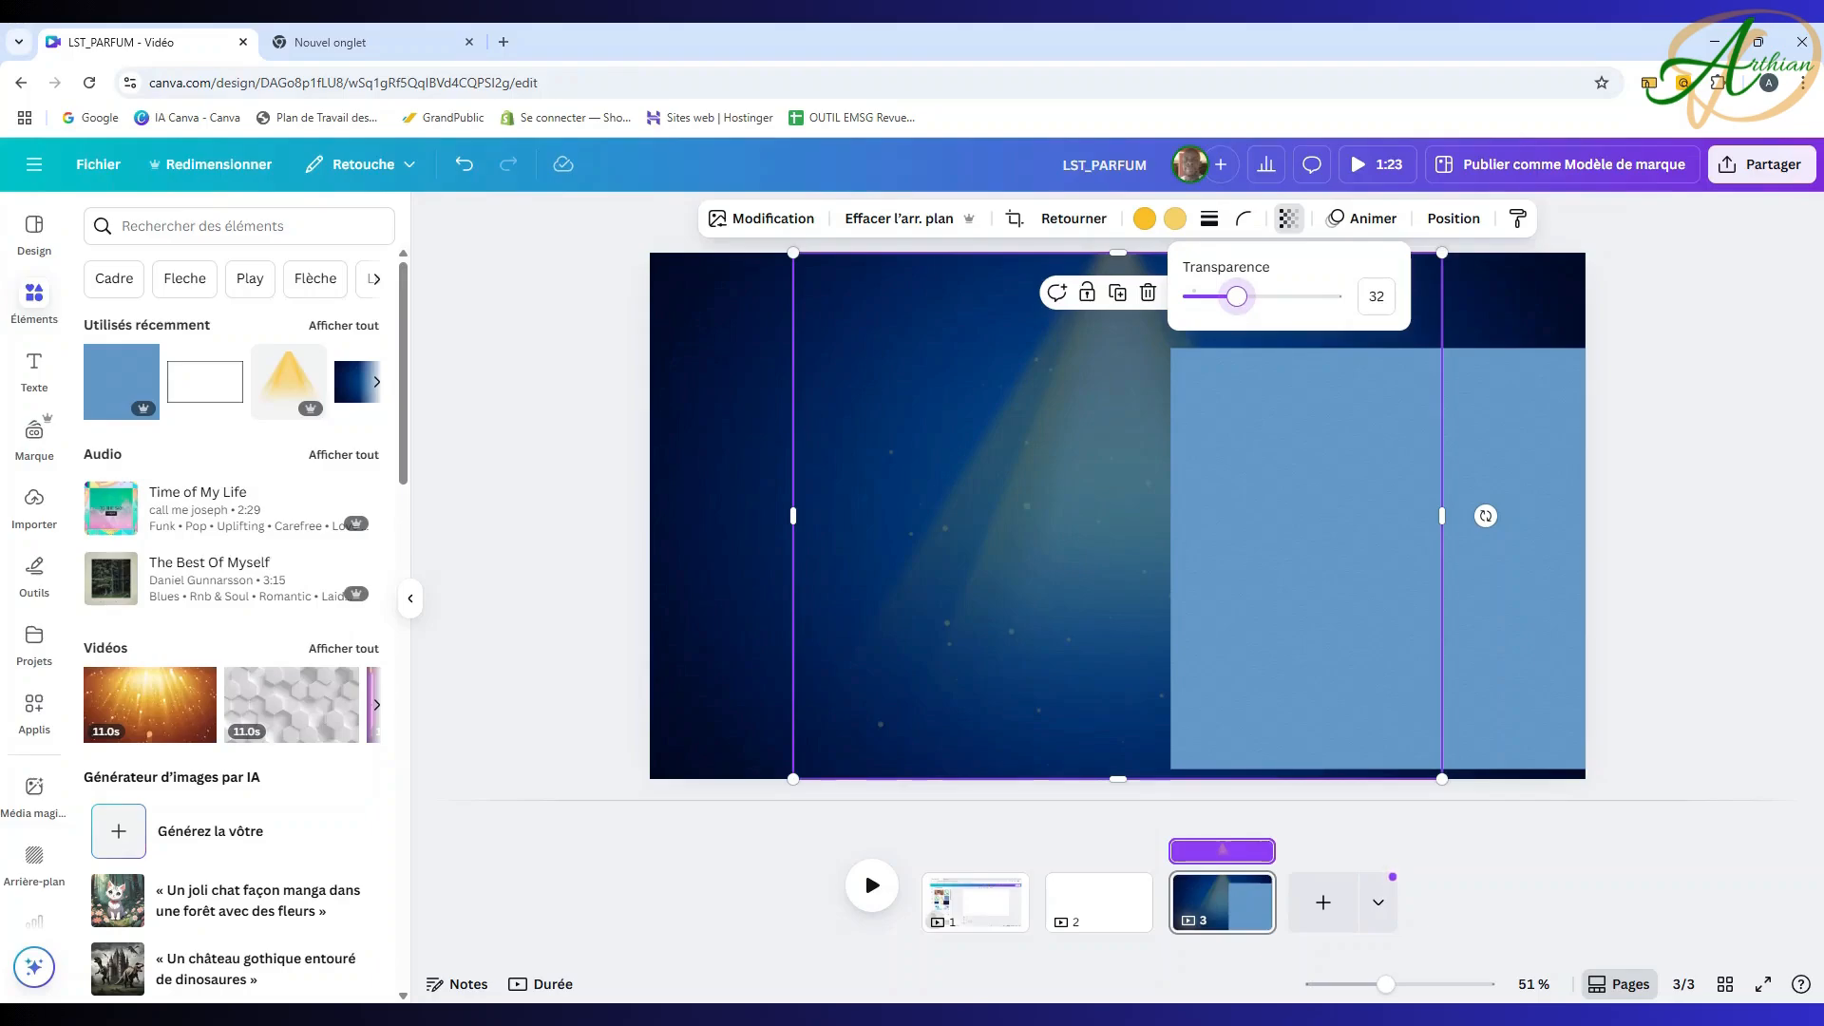
{"action": "left_click_drag", "start_coordinate": [1236, 296], "coordinate": [1240, 296]}
Step: Fade the light blue square with the Transparence slider and centre it over the spotlight
{"action": "left_click", "coordinate": [1448, 466]}
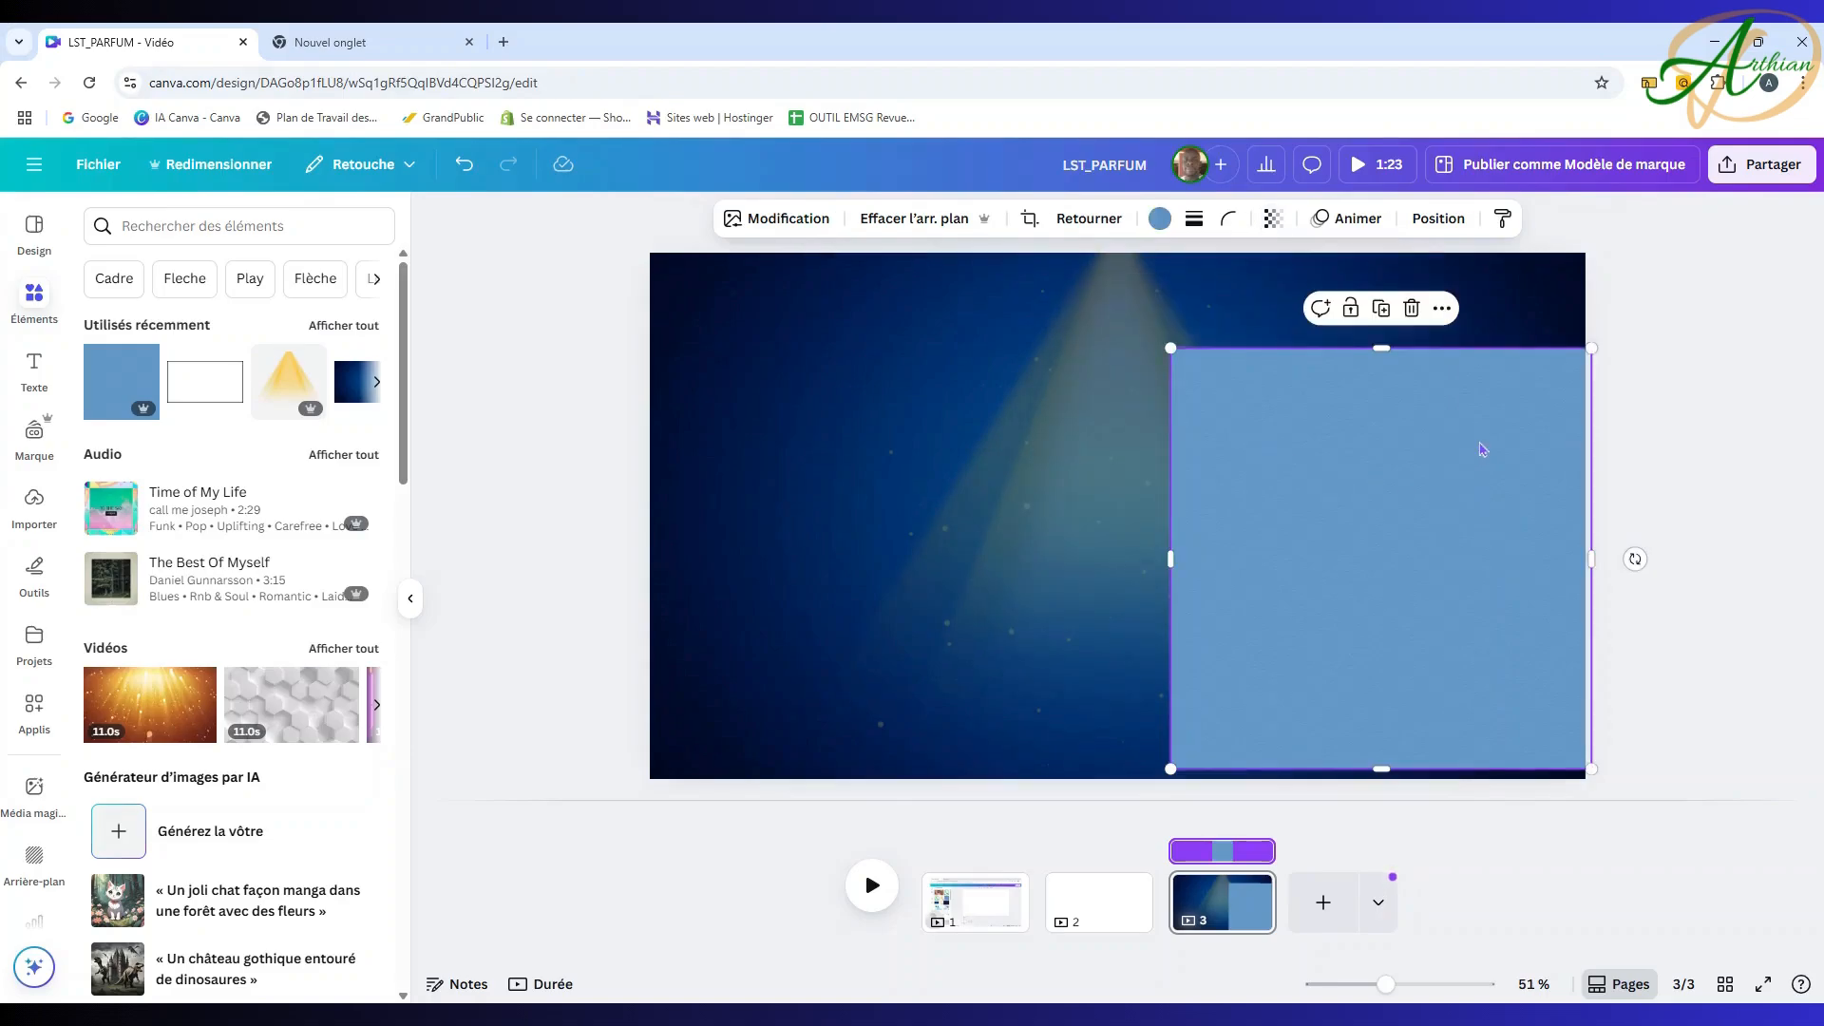
{"action": "left_click", "coordinate": [1275, 220]}
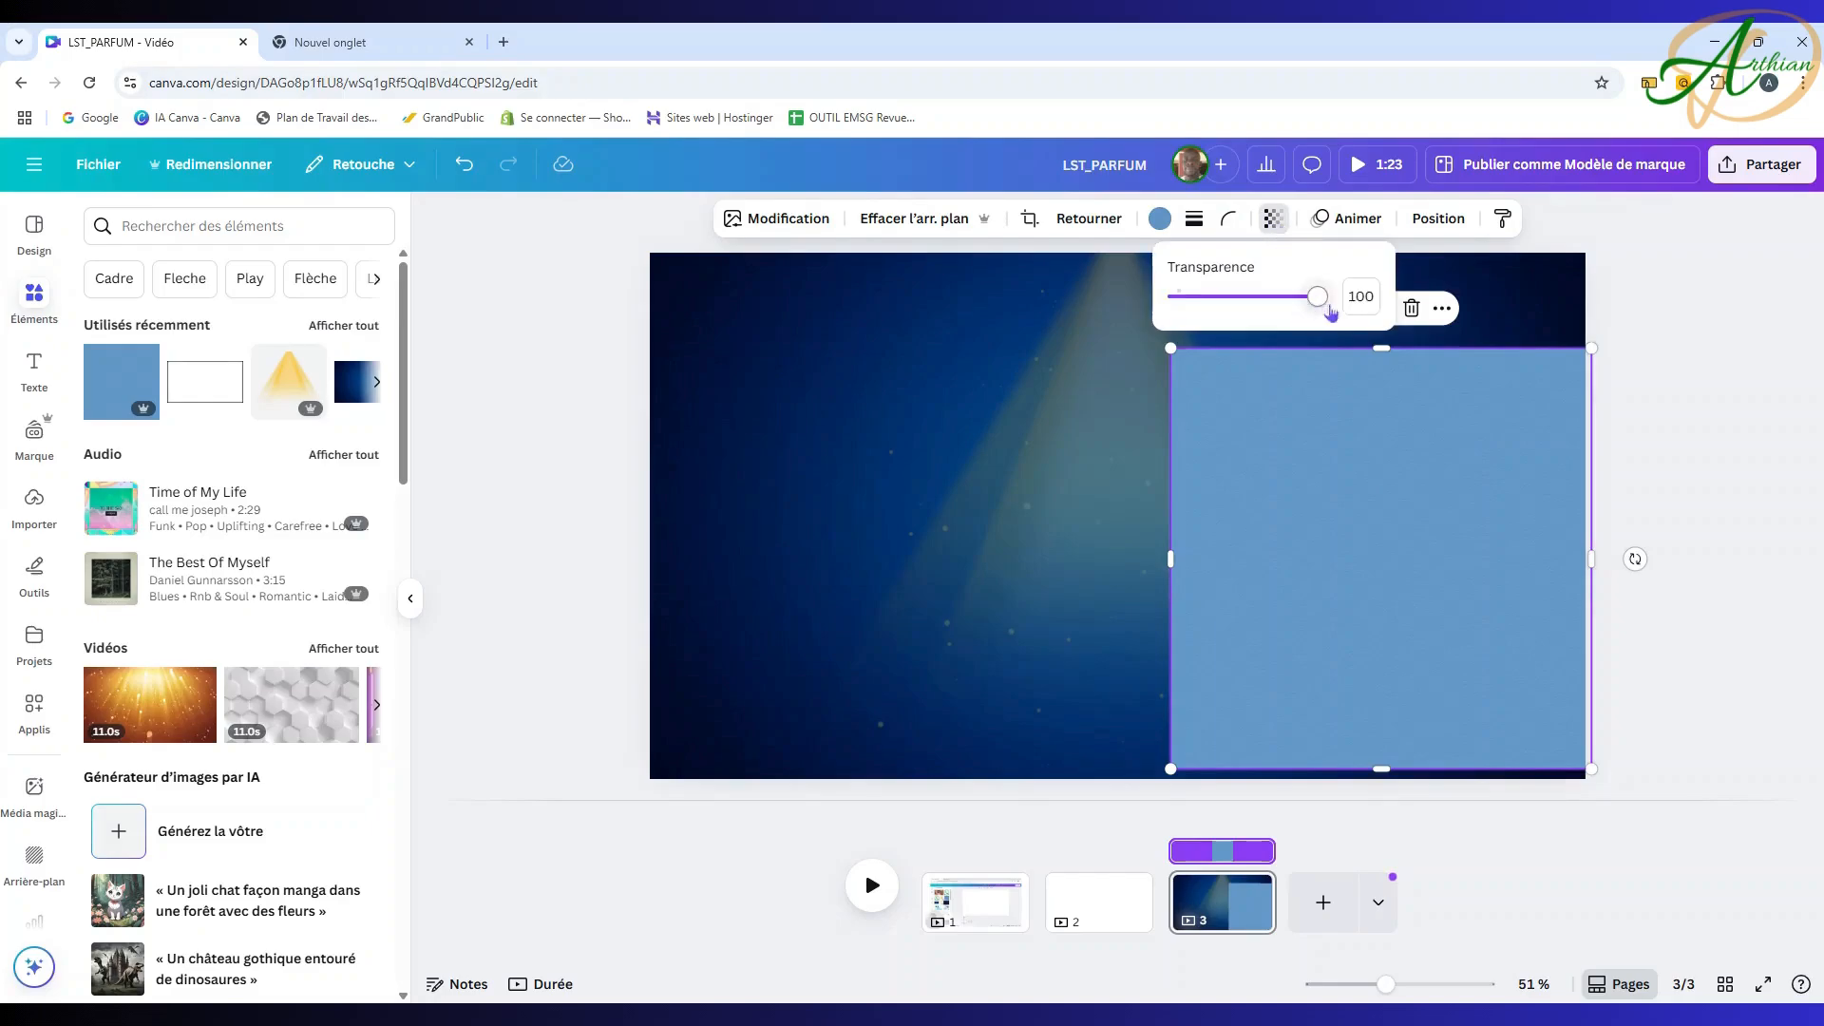
{"action": "left_click_drag", "start_coordinate": [1318, 317], "coordinate": [1227, 334]}
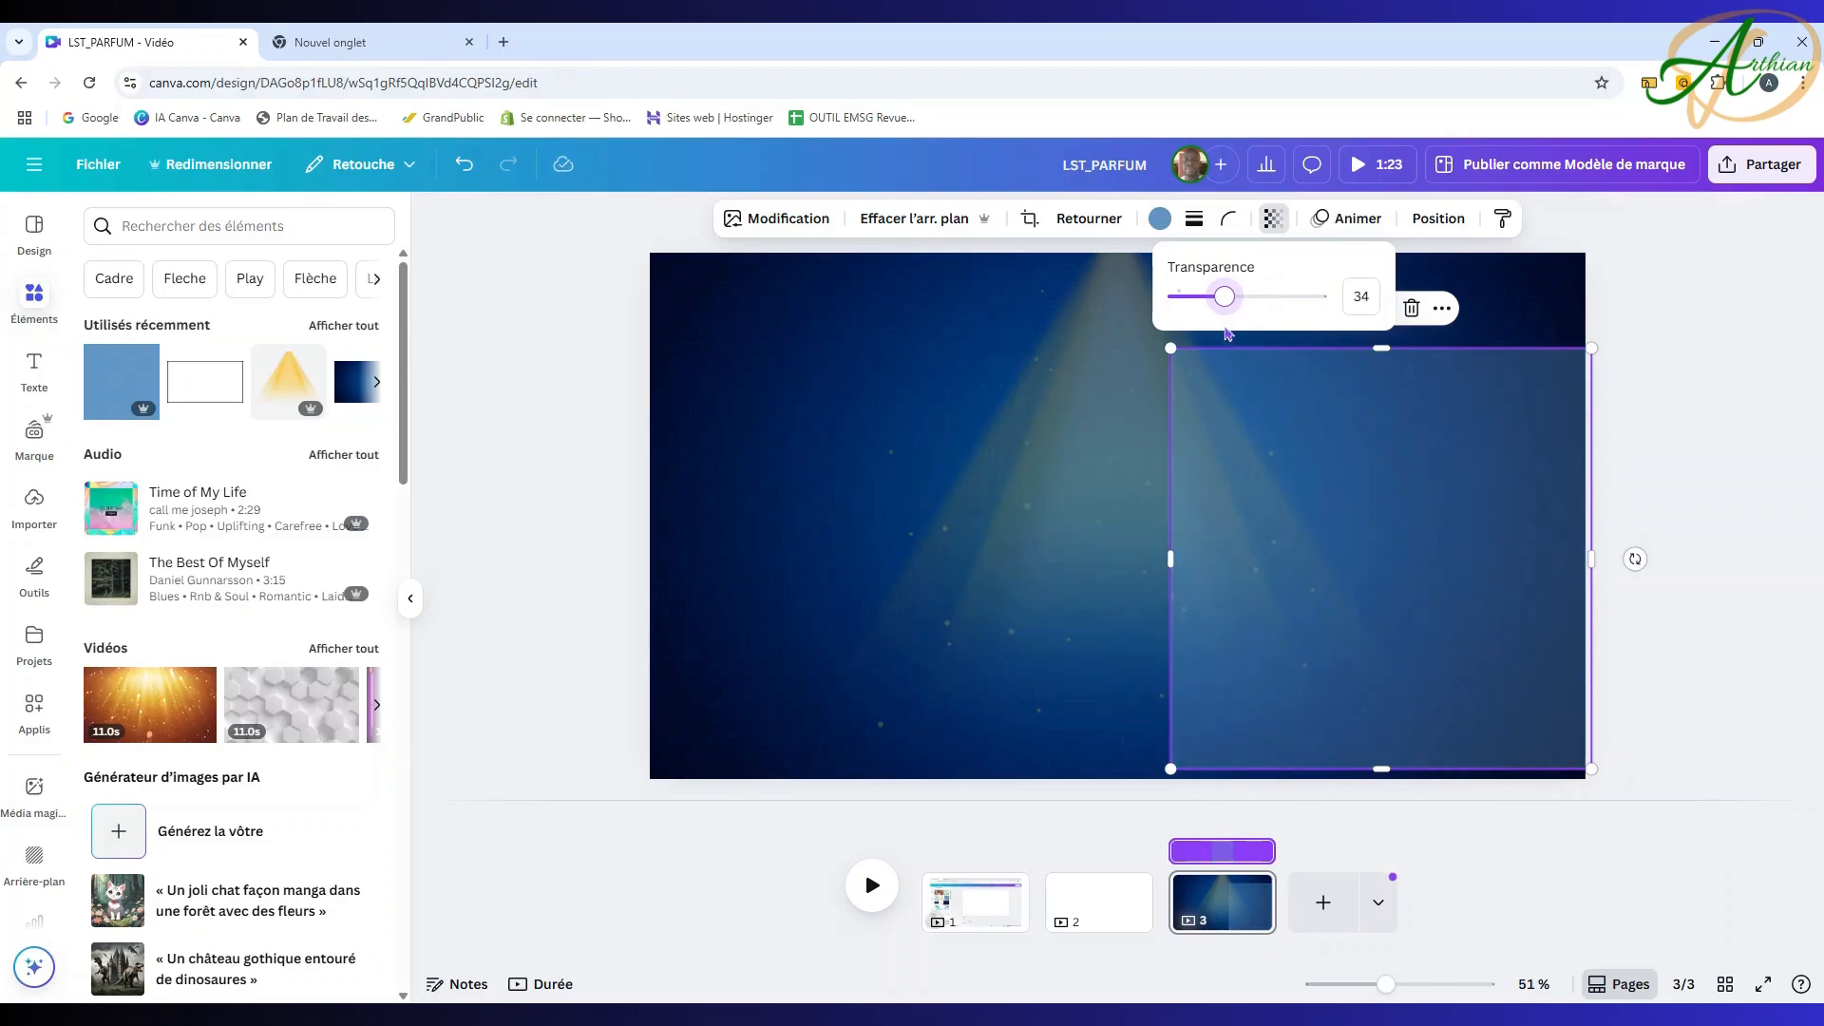
{"action": "left_click_drag", "start_coordinate": [1457, 469], "coordinate": [1165, 407]}
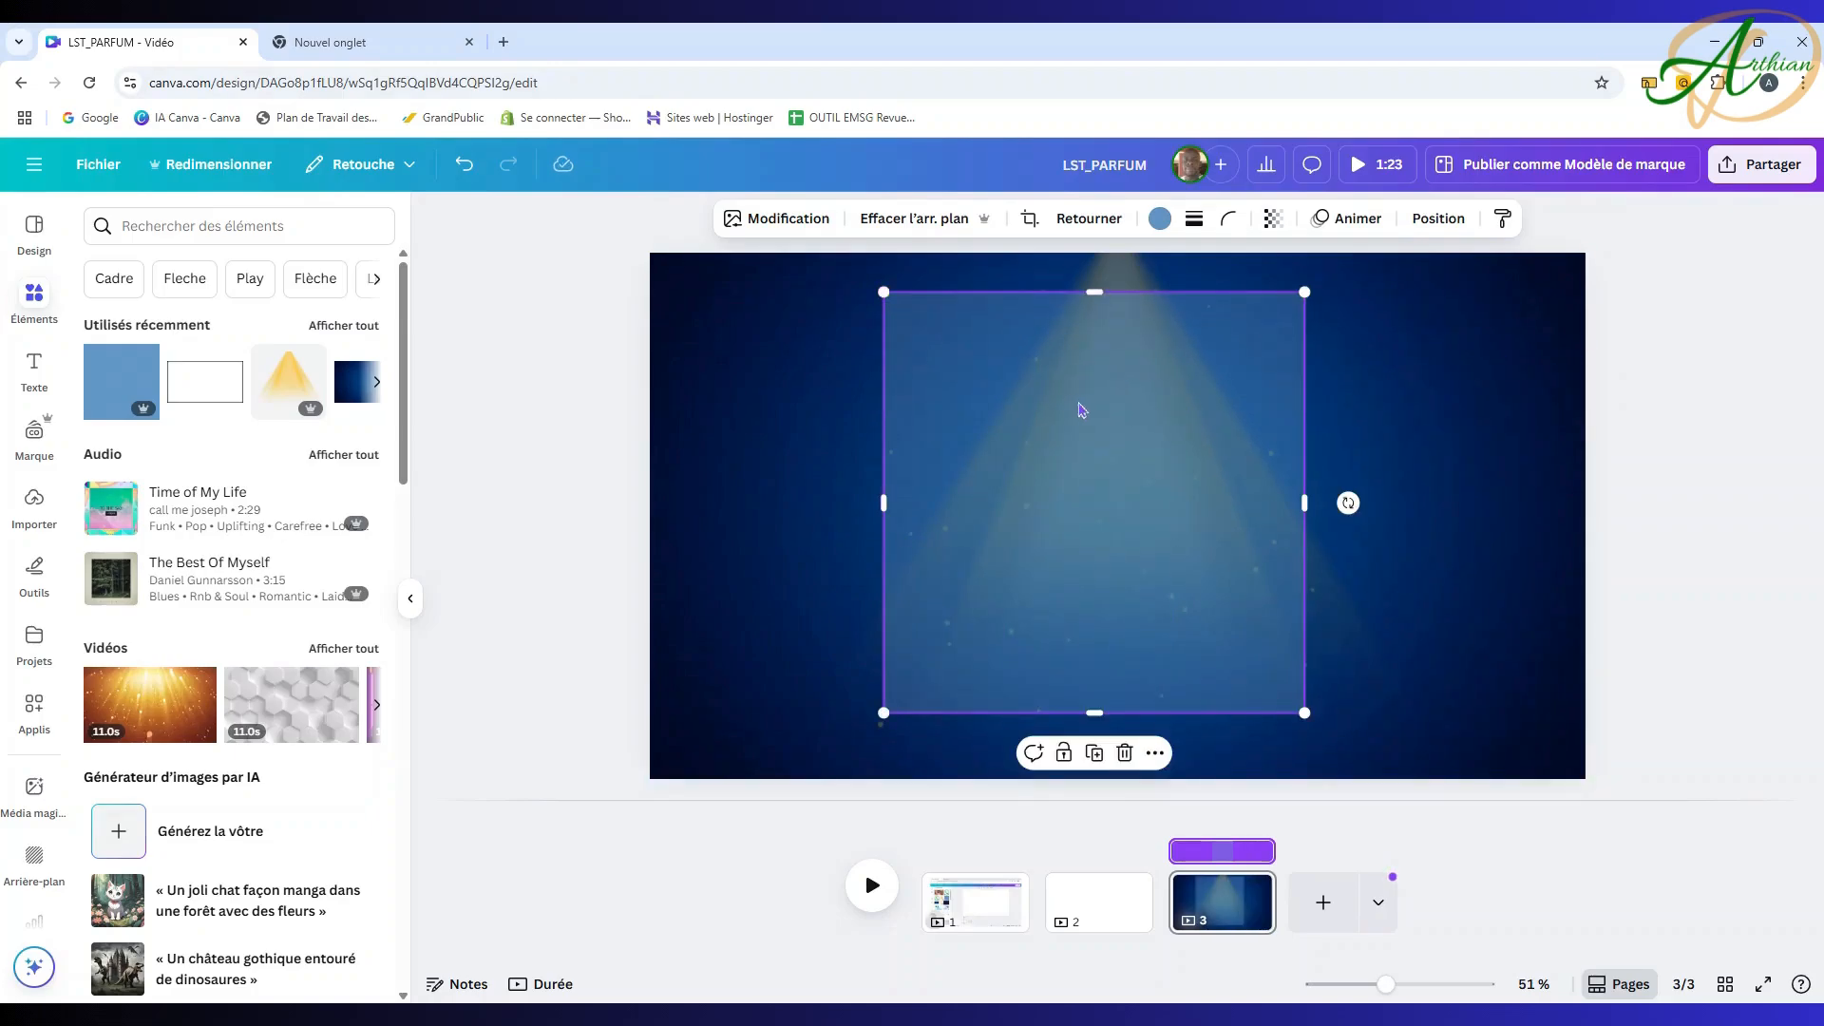
Step: Stretch the blue square to cover the full 1920x1080 page and layer it below the cone
{"action": "left_click_drag", "start_coordinate": [1079, 408], "coordinate": [1026, 431]}
{"action": "left_click_drag", "start_coordinate": [822, 317], "coordinate": [732, 269]}
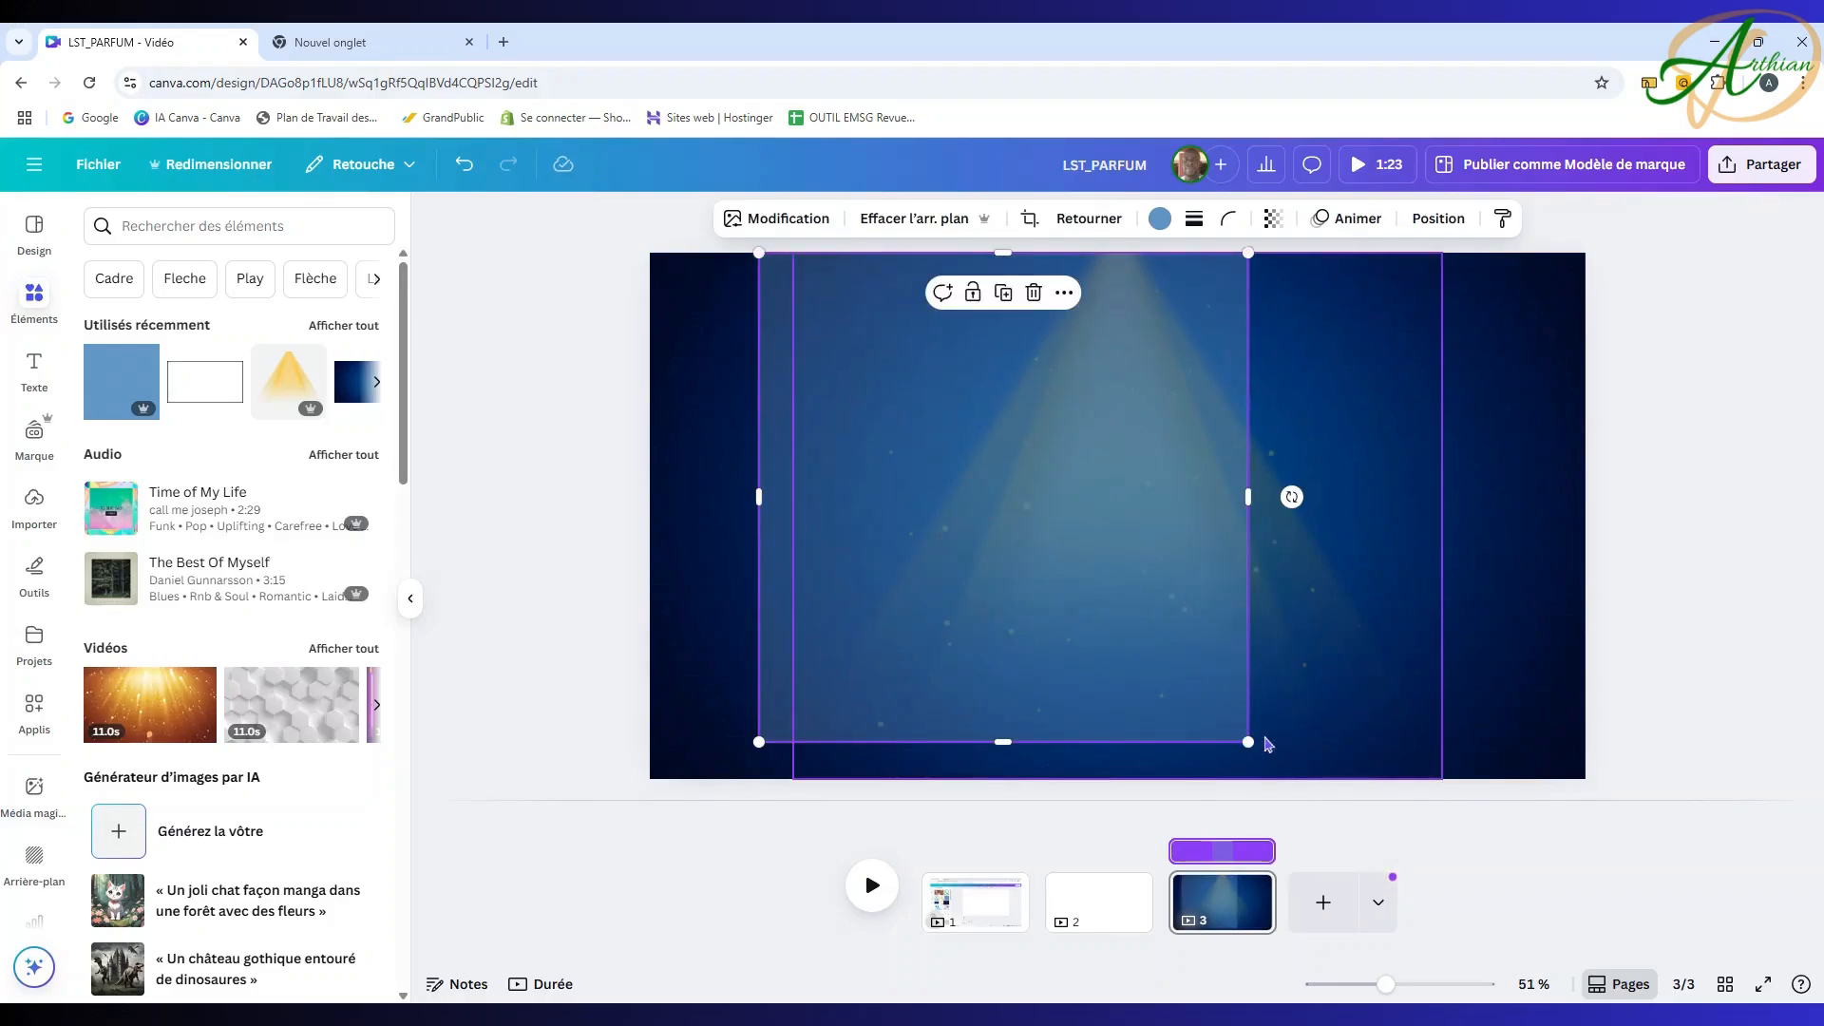
{"action": "left_click_drag", "start_coordinate": [1248, 741], "coordinate": [1335, 728]}
{"action": "left_click_drag", "start_coordinate": [1285, 516], "coordinate": [1585, 516]}
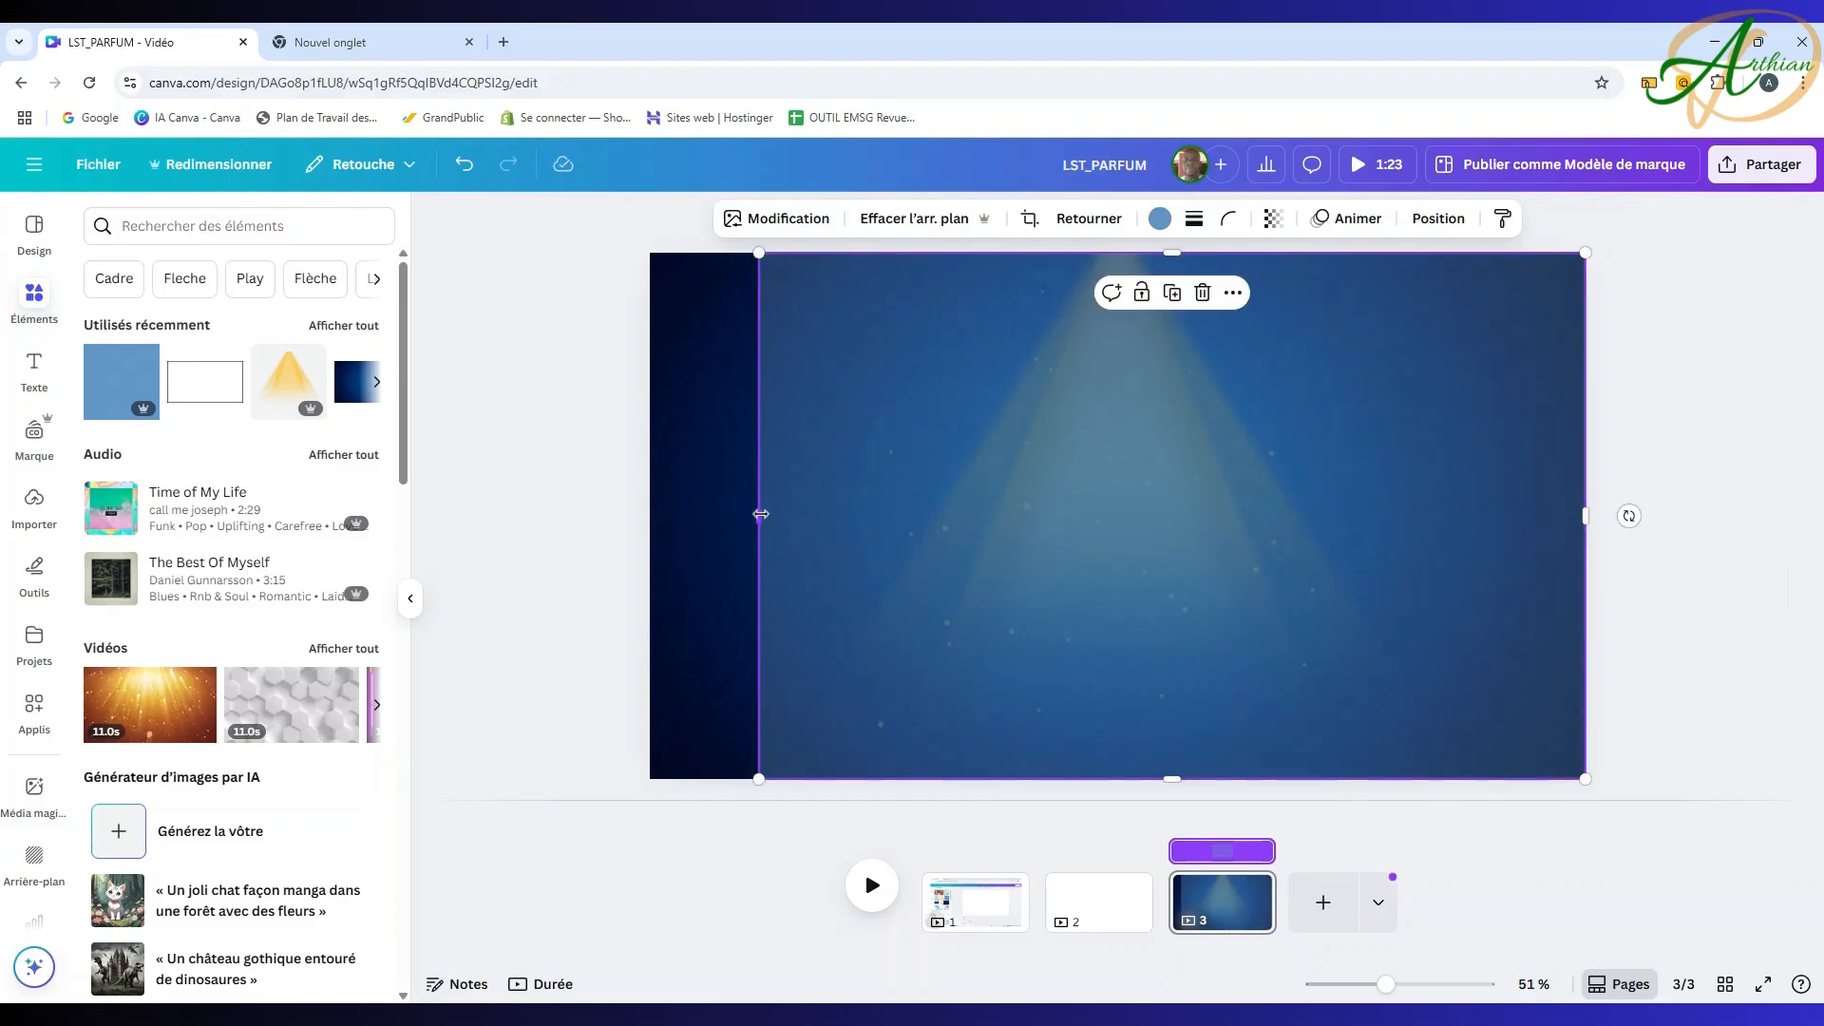
{"action": "left_click_drag", "start_coordinate": [758, 516], "coordinate": [651, 518]}
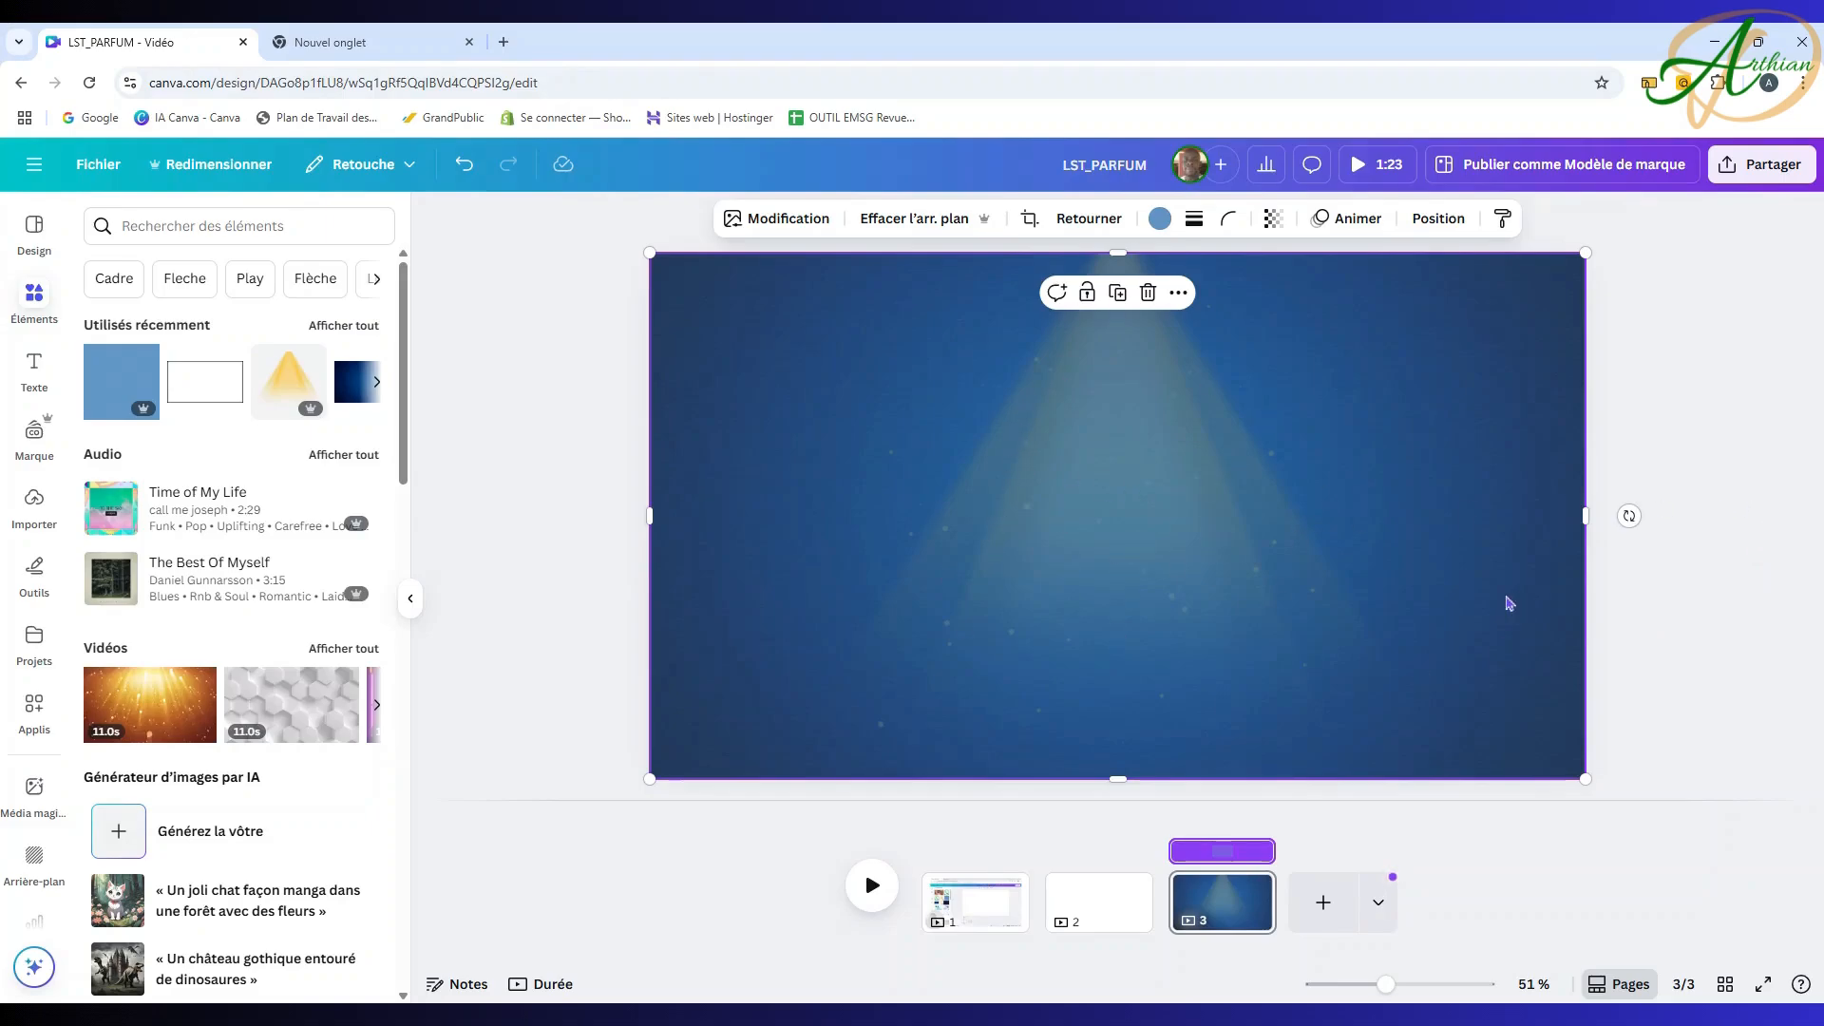
{"action": "left_click", "coordinate": [1440, 222]}
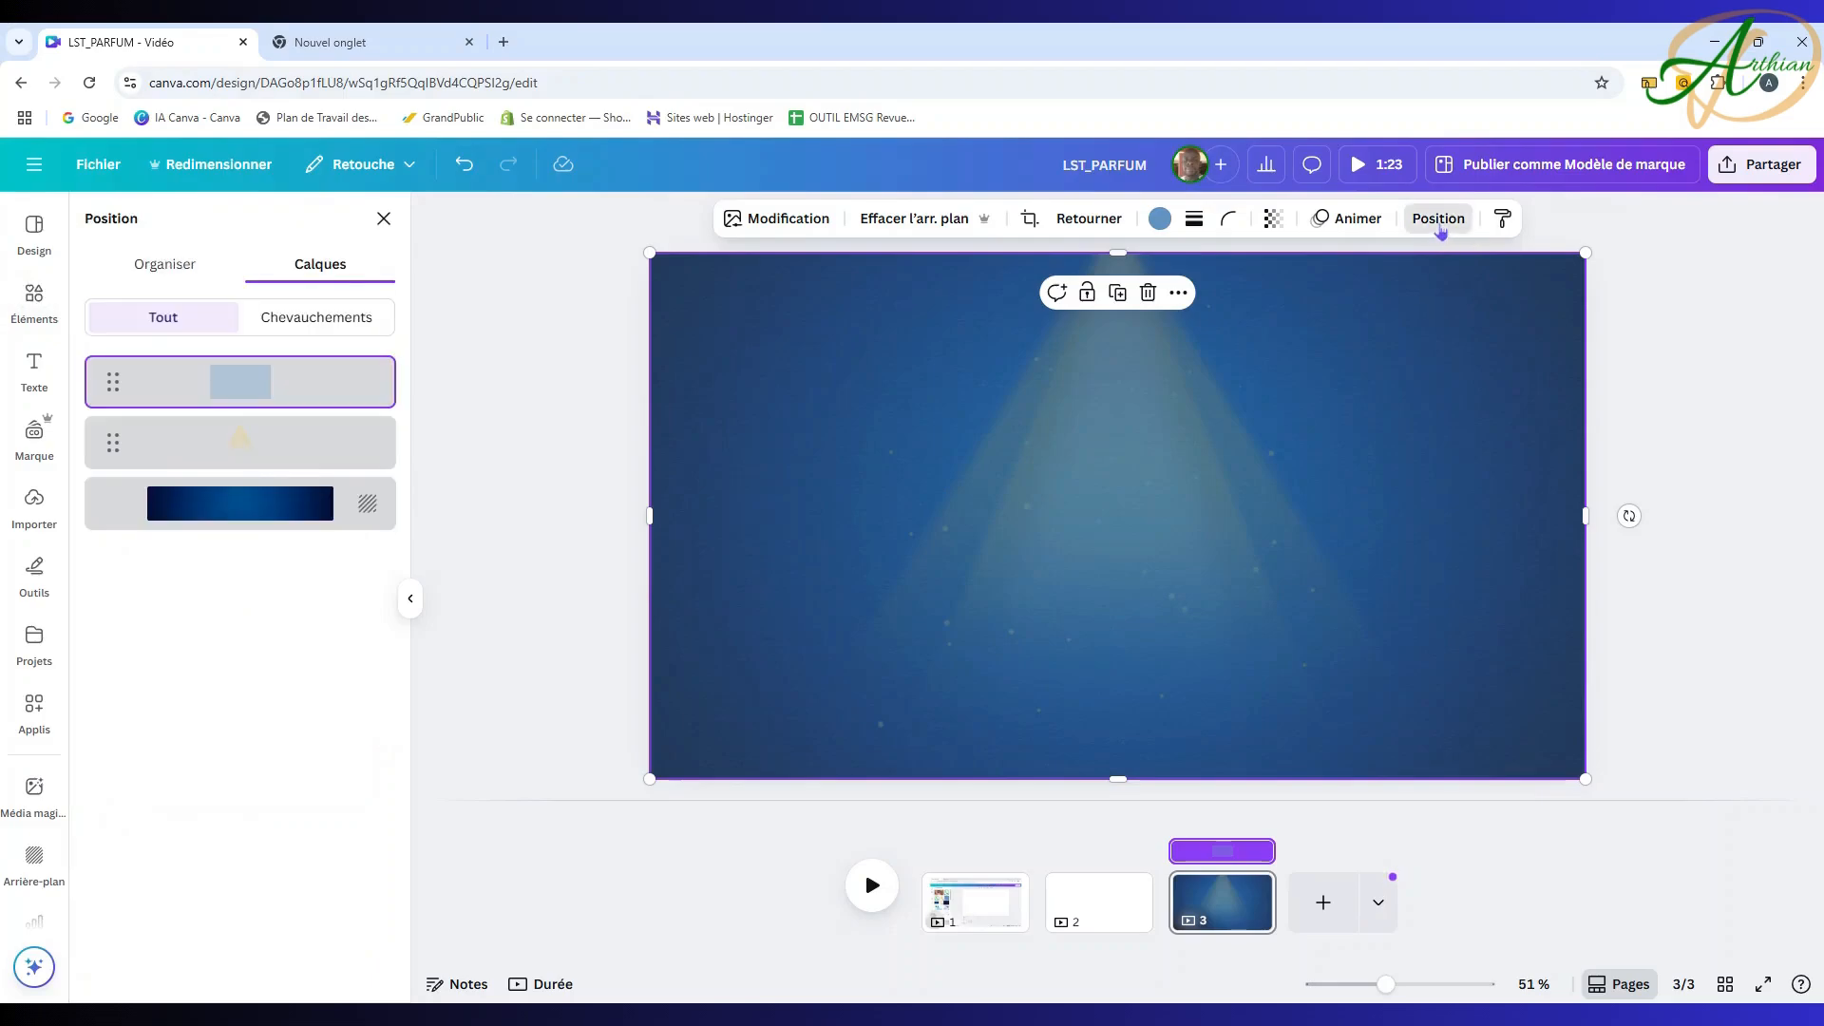
{"action": "left_click_drag", "start_coordinate": [278, 387], "coordinate": [298, 436]}
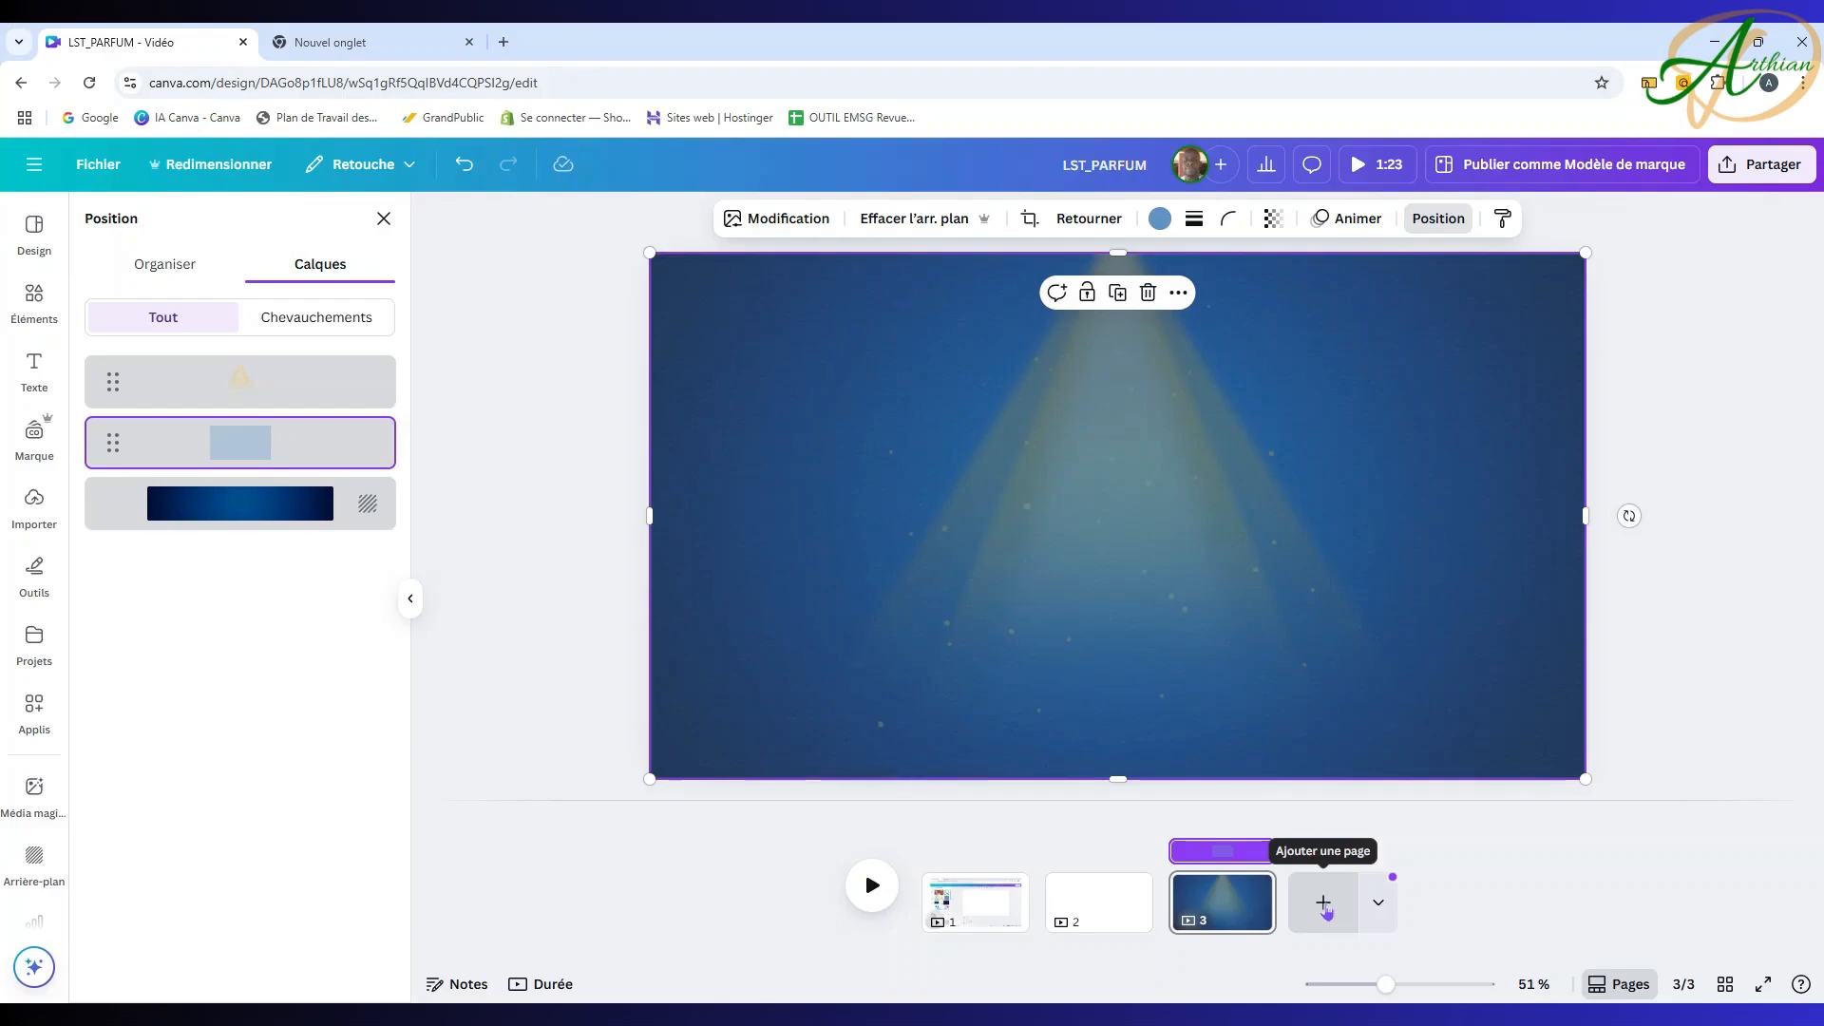
Step: Add a fourth page and upload the image of the four TAWFEEX perfume bottles onto it
{"action": "left_click", "coordinate": [1324, 905]}
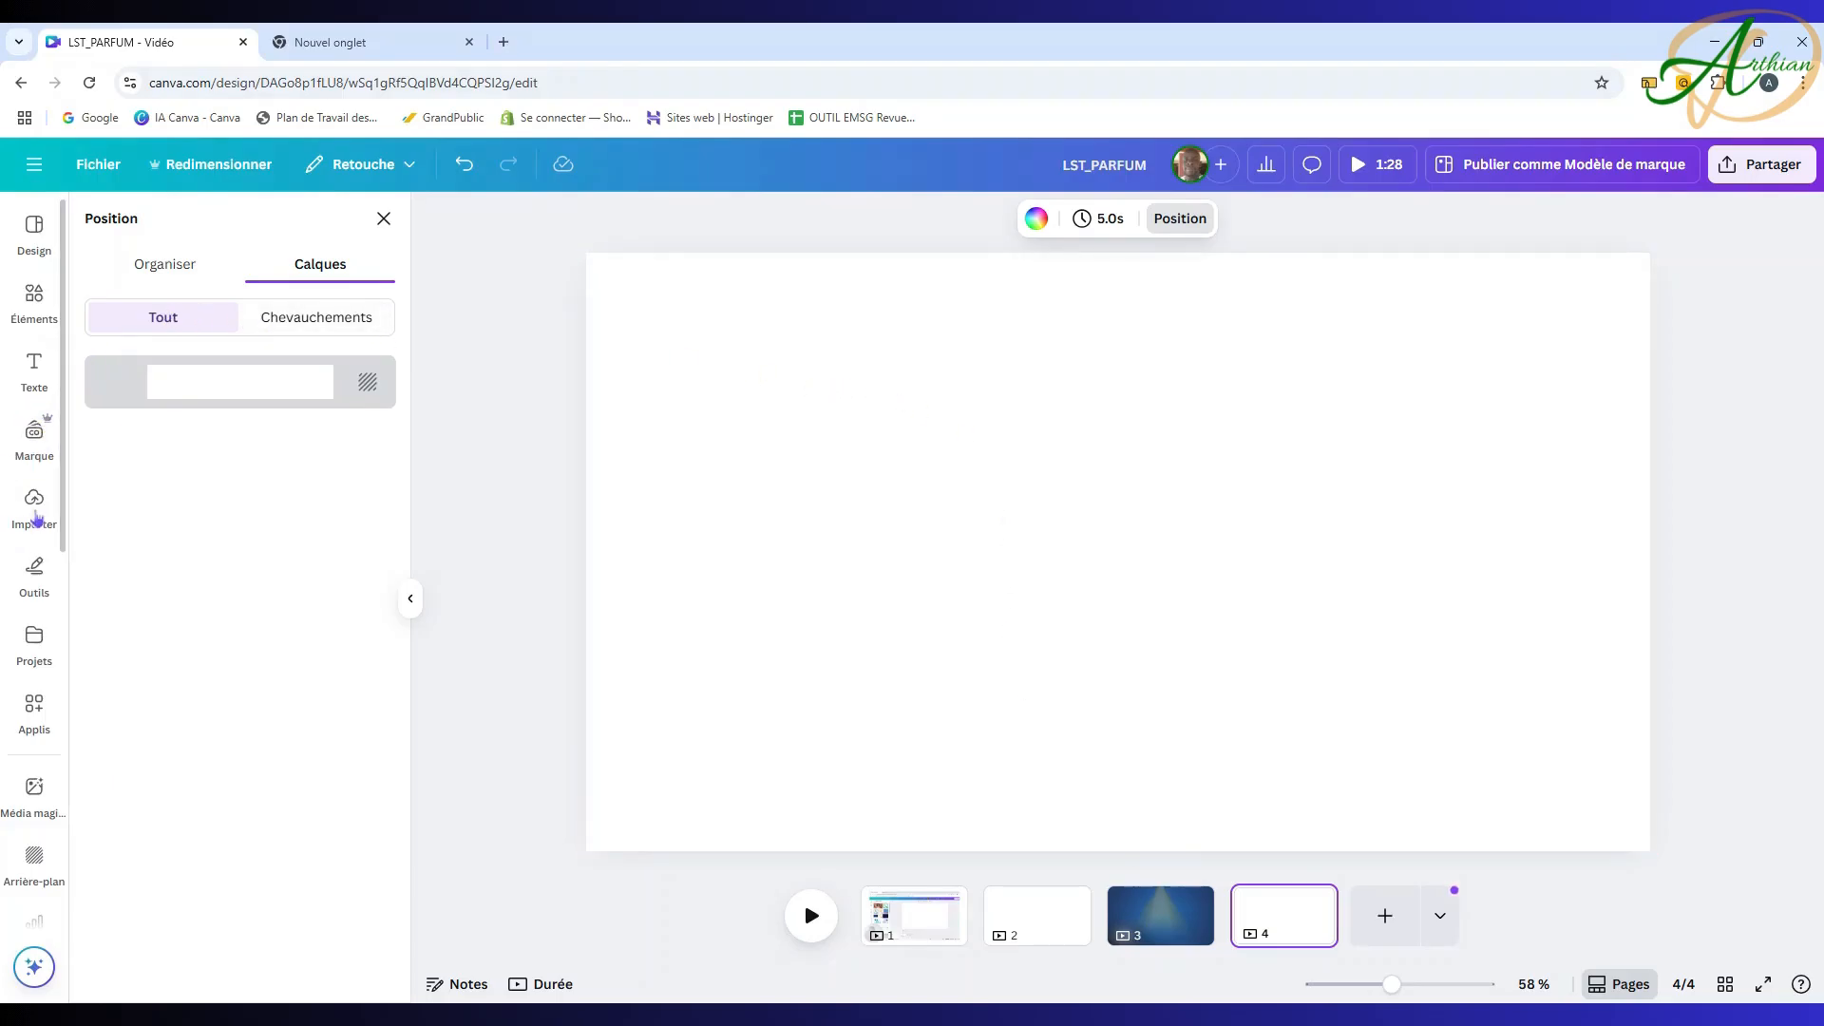
{"action": "left_click", "coordinate": [34, 502]}
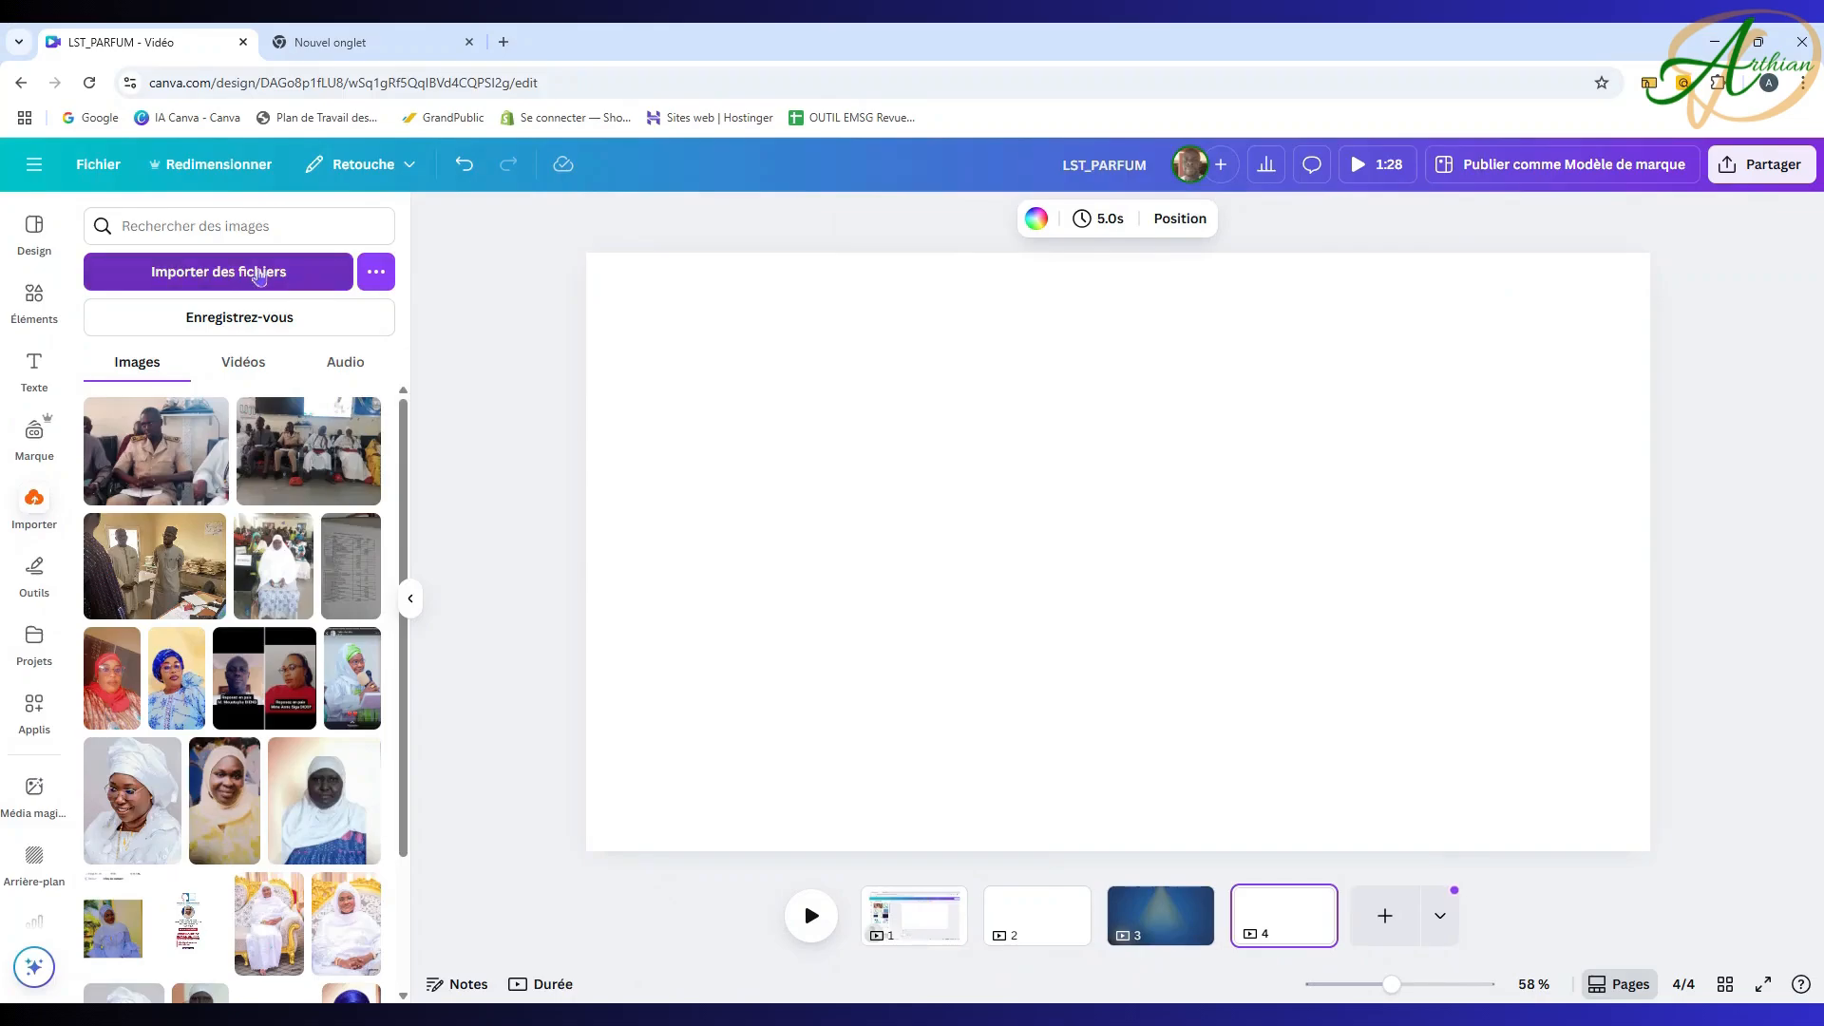
{"action": "left_click", "coordinate": [258, 276]}
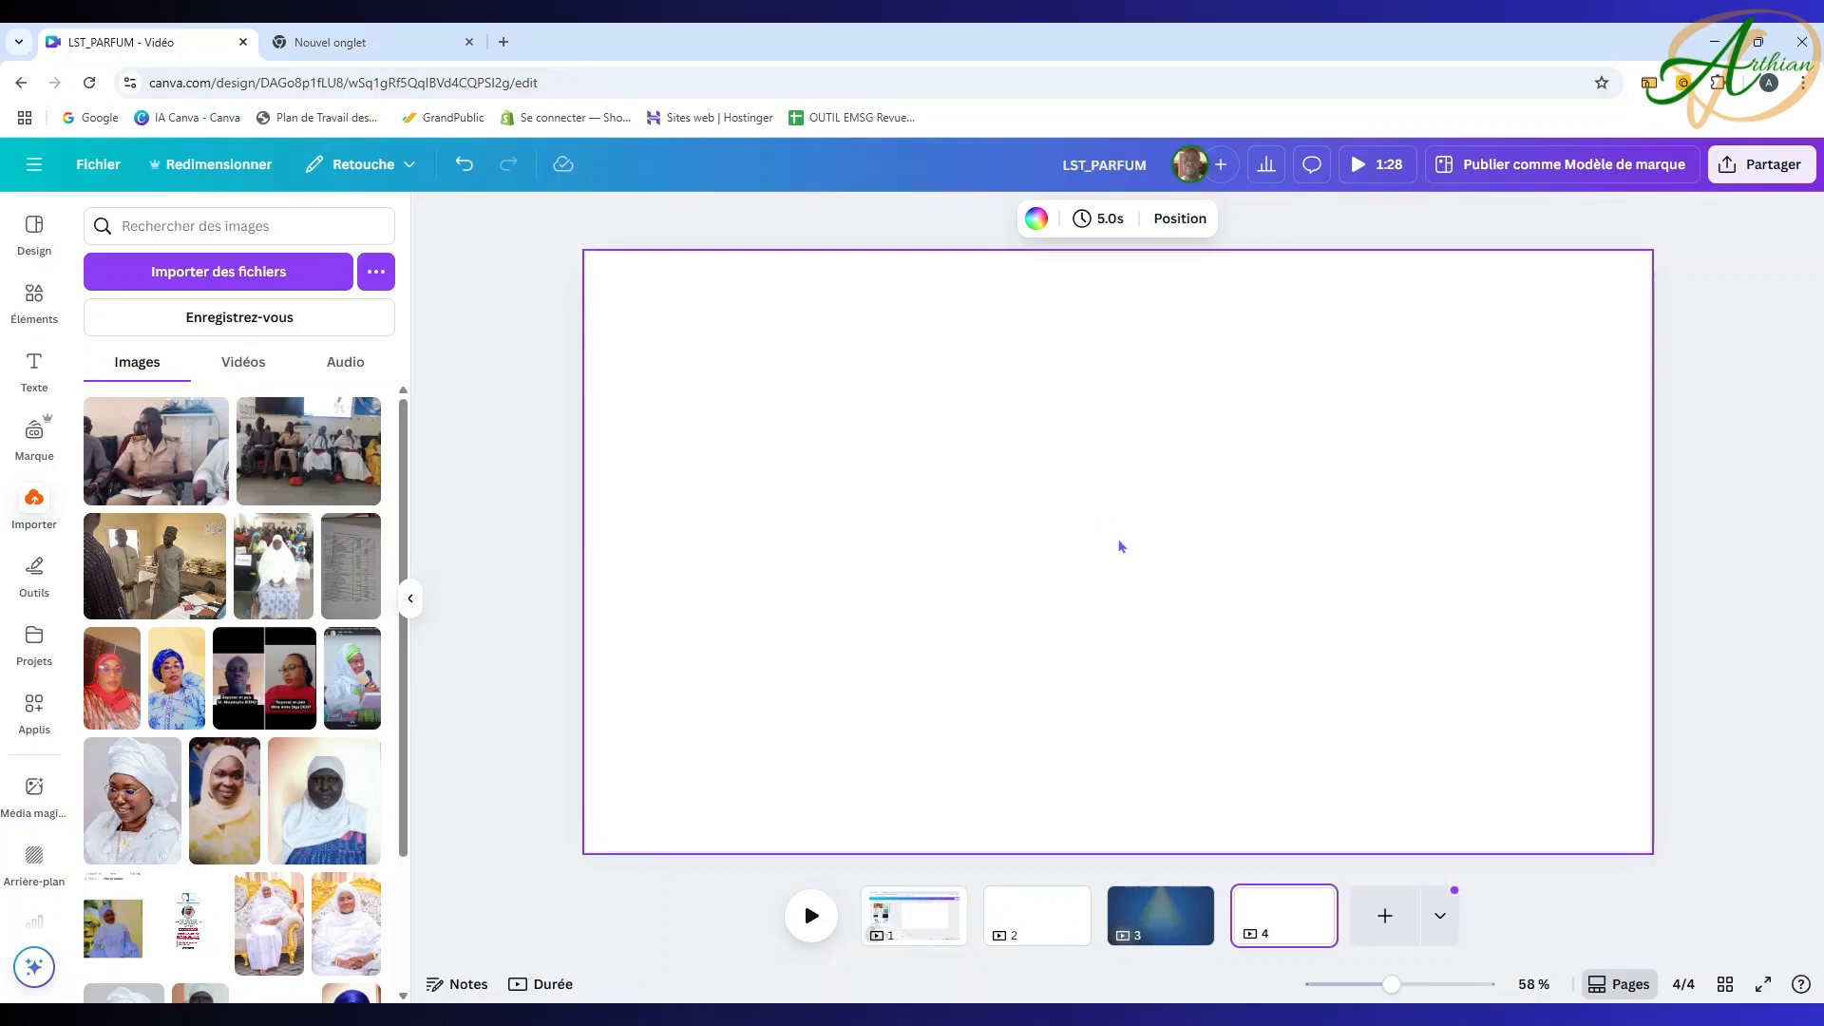
{"action": "key", "text": "ctrl+v"}
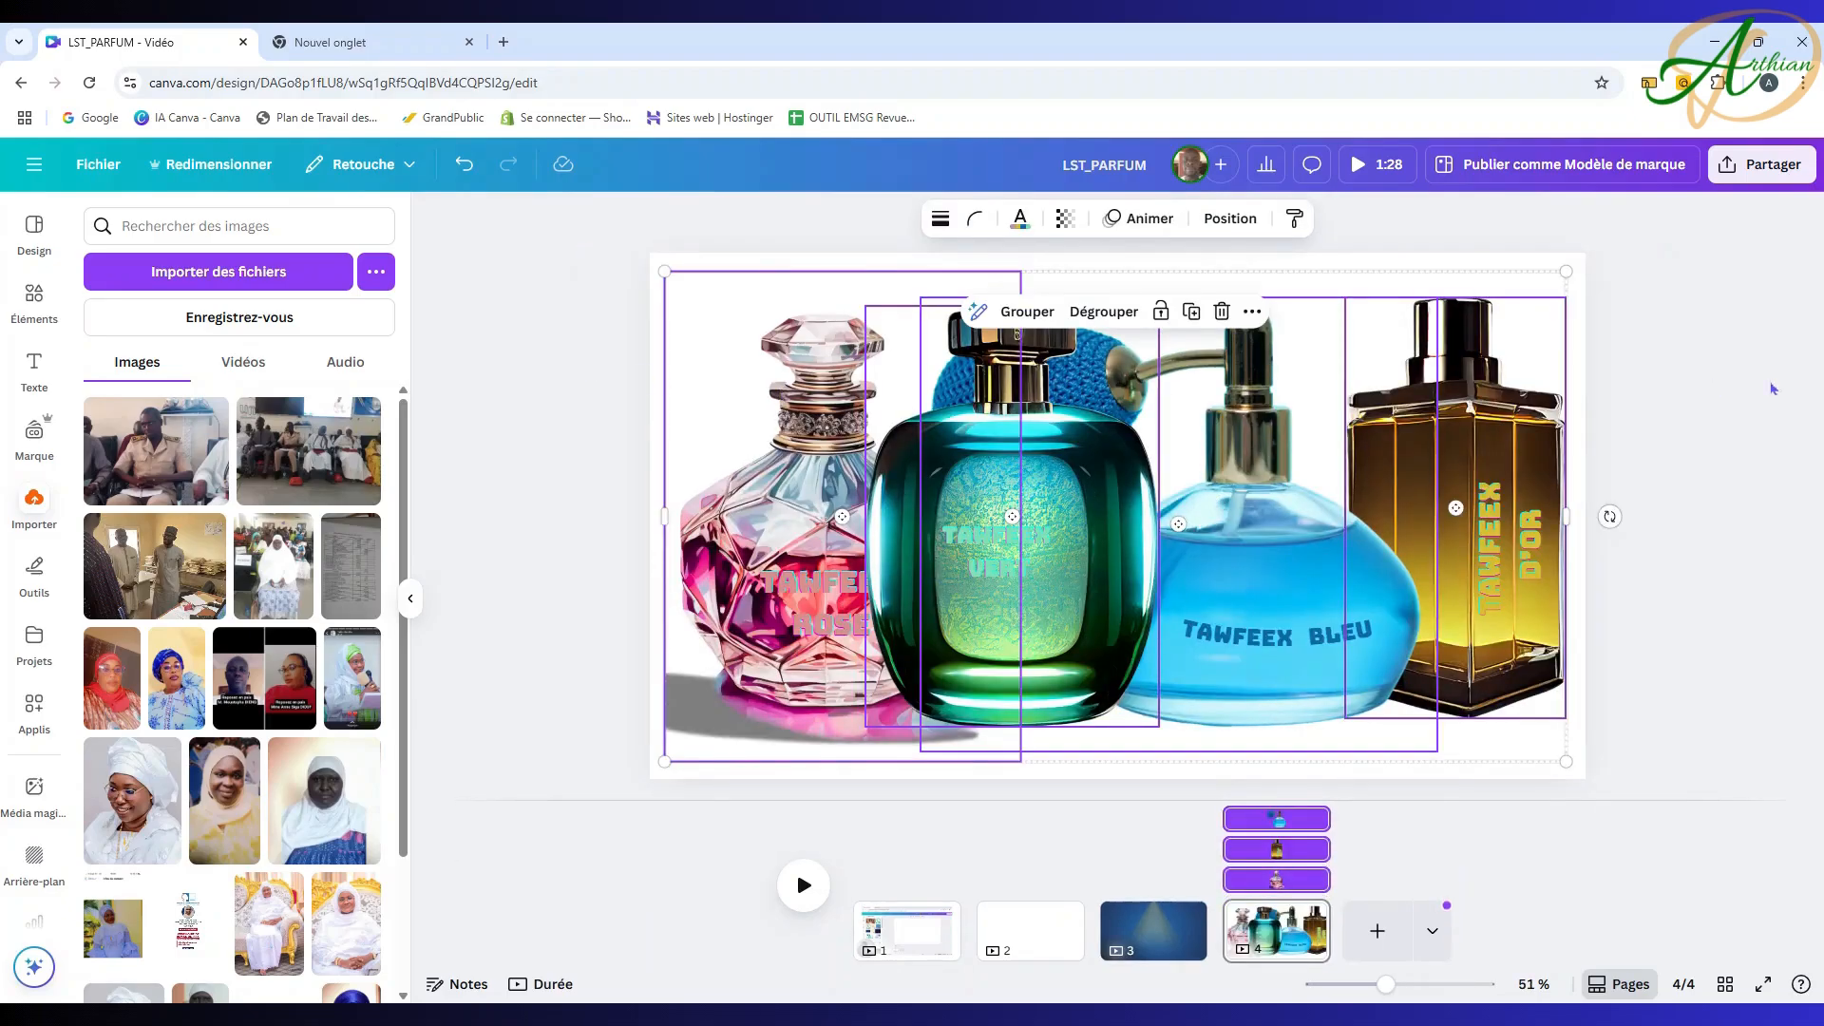
{"action": "left_click", "coordinate": [1712, 394]}
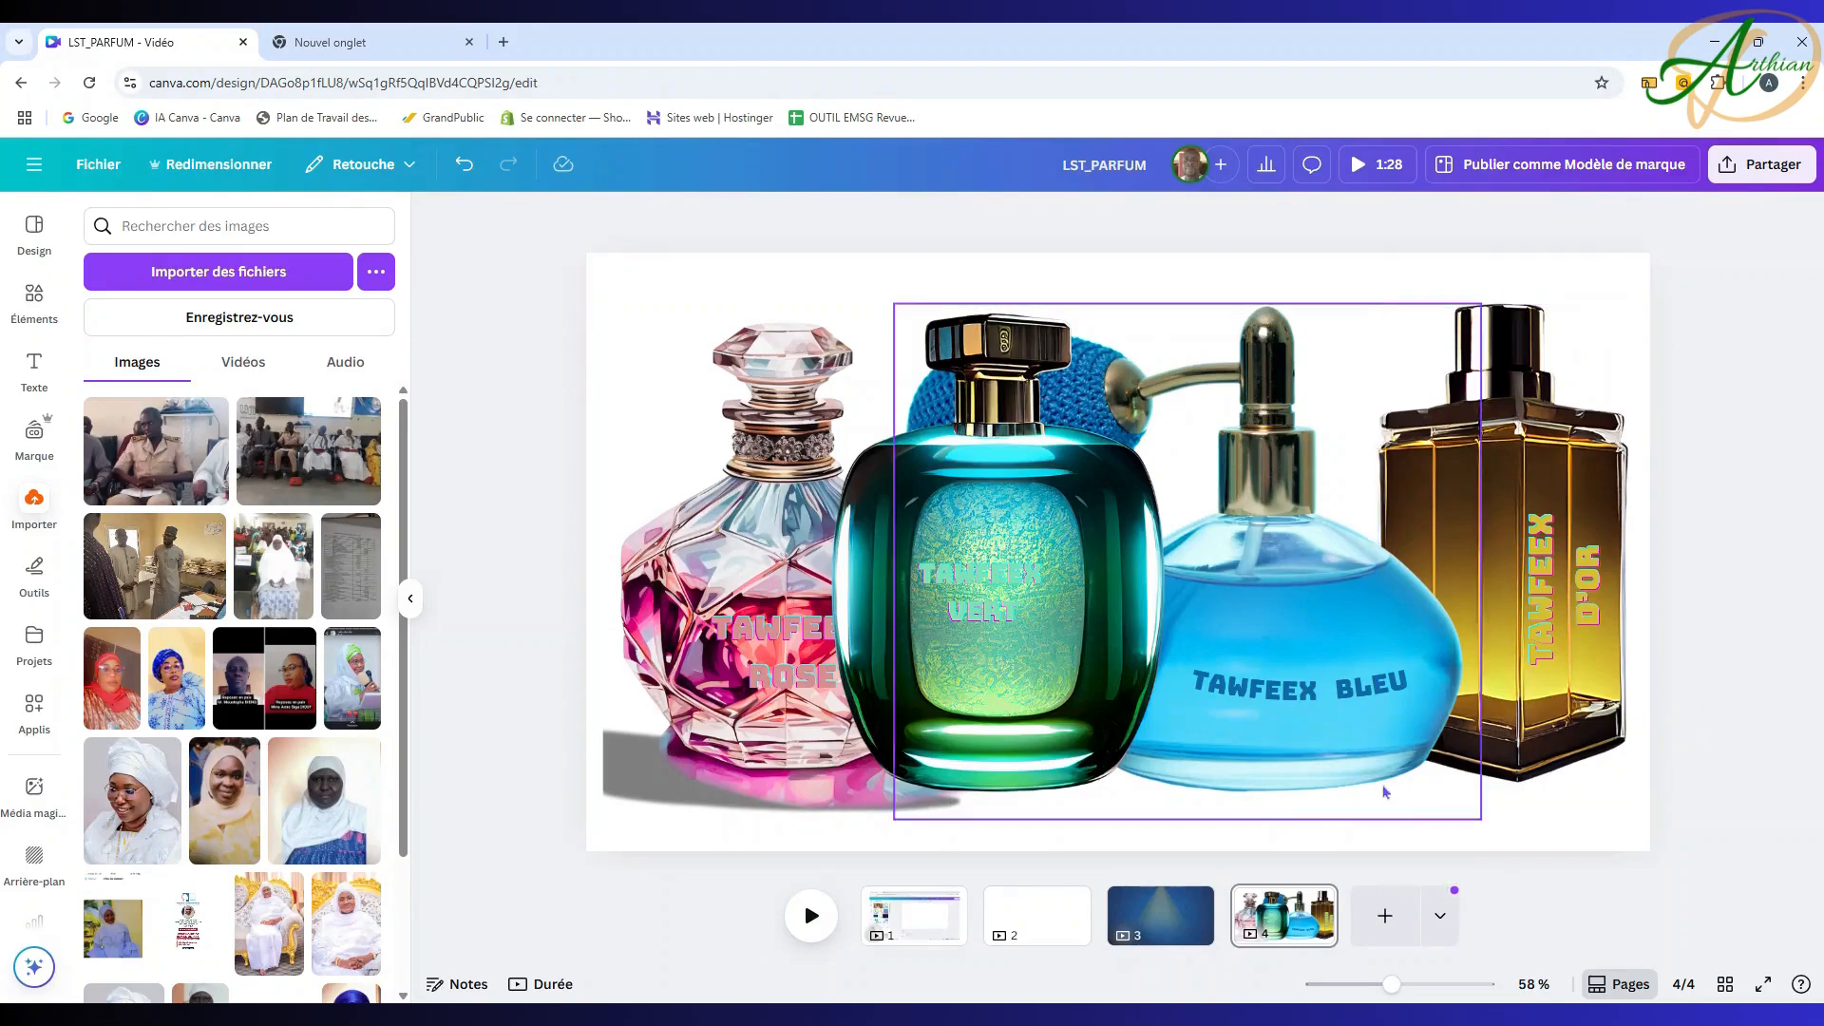
{"action": "left_click", "coordinate": [1311, 903]}
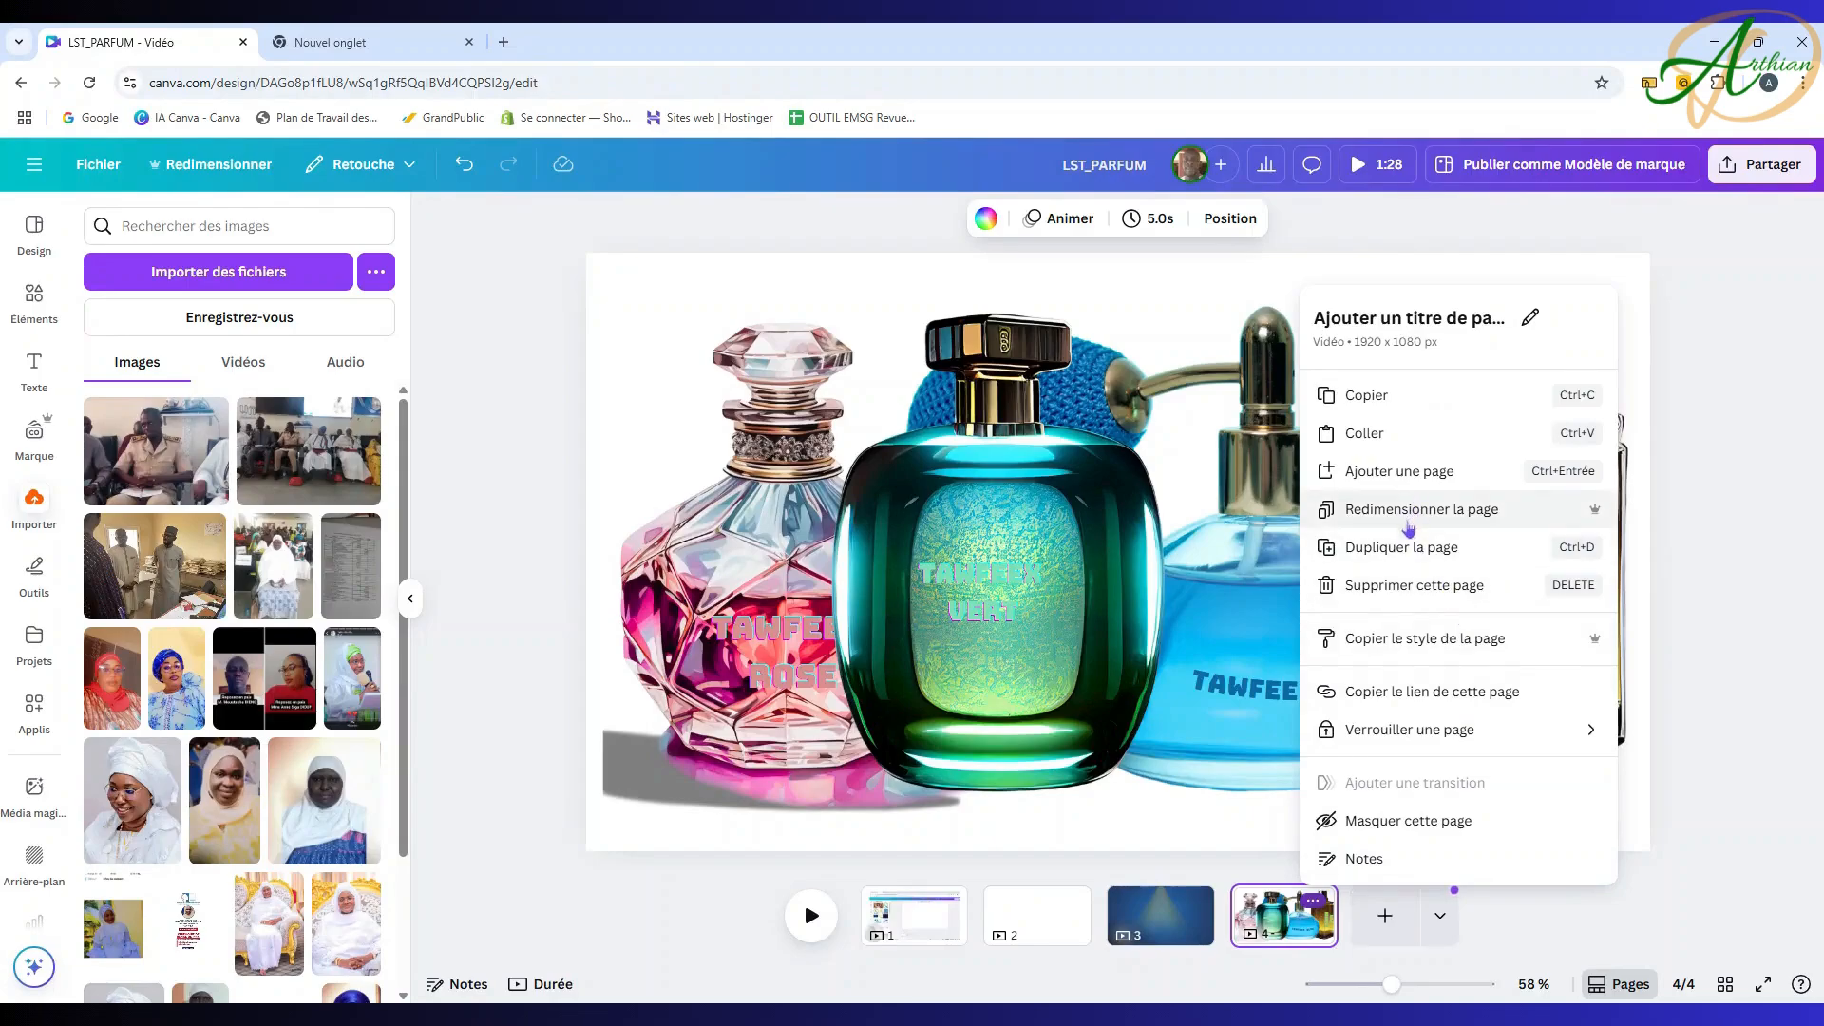
Step: Duplicate the bottles page, shrink the bottles into page 5's lower-right corner, and return to page 3
{"action": "left_click", "coordinate": [1414, 547]}
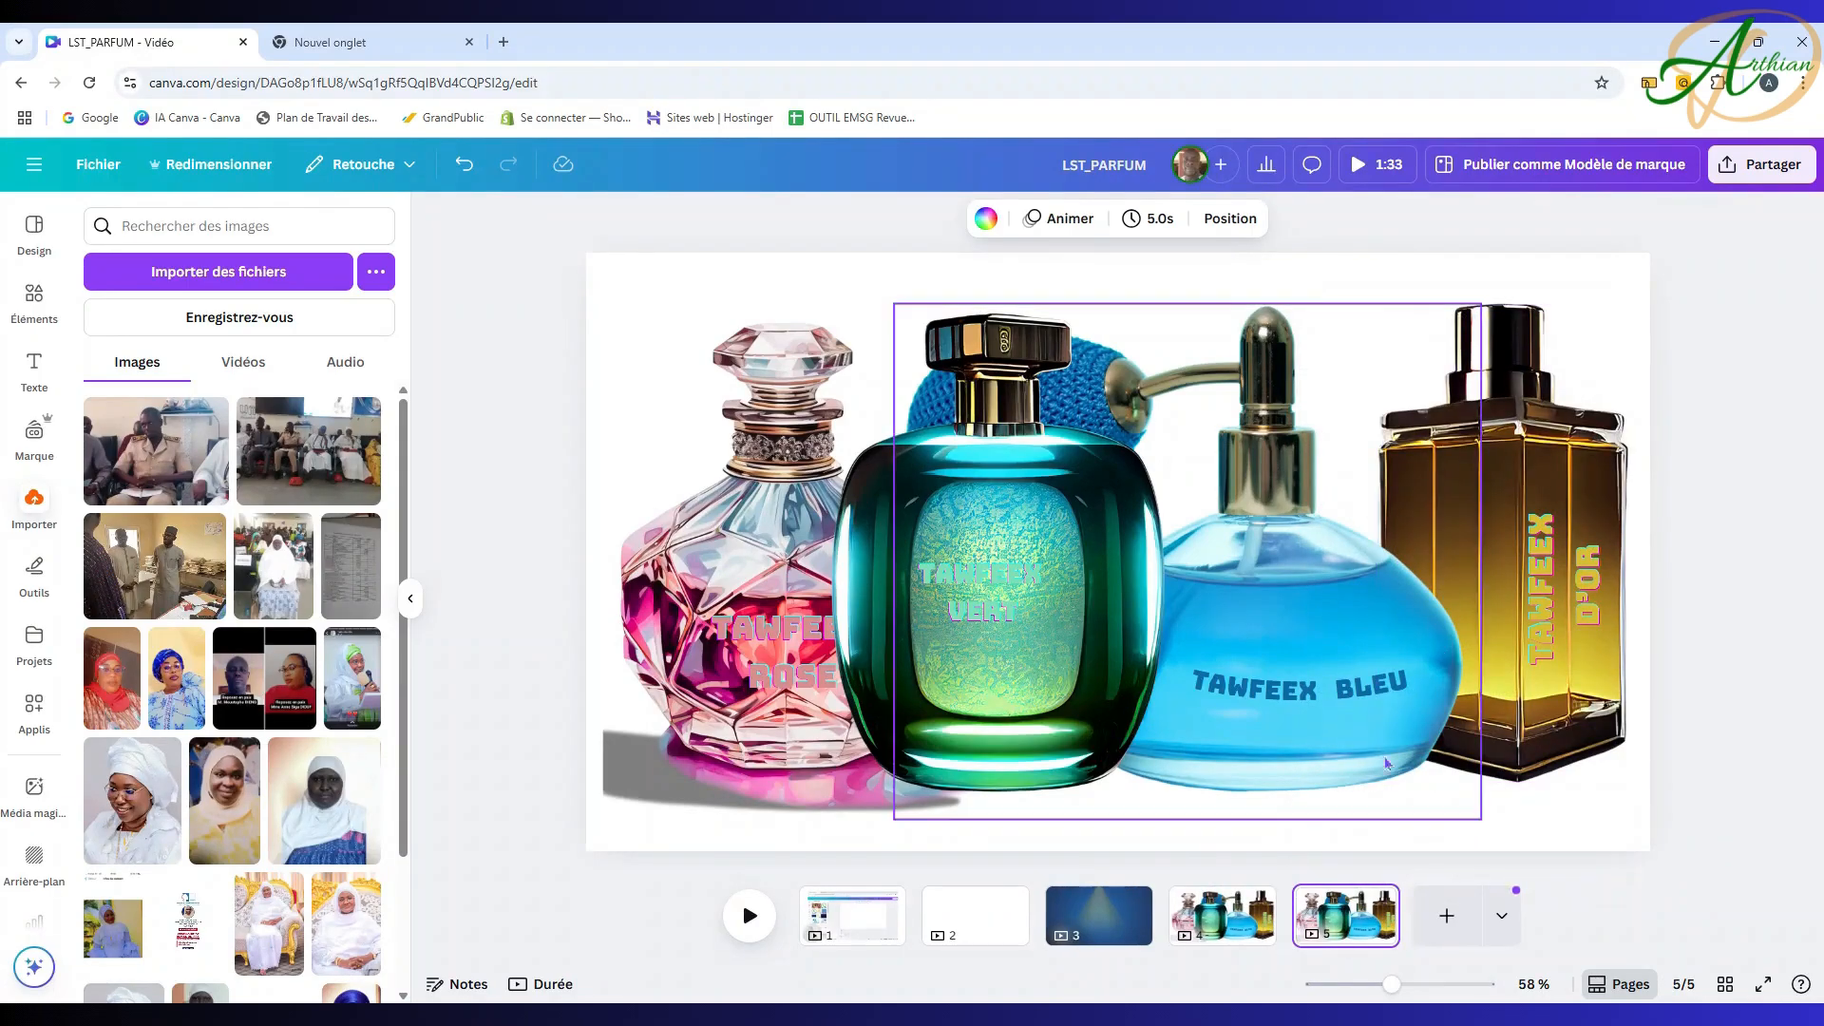
{"action": "left_click_drag", "start_coordinate": [505, 310], "coordinate": [1761, 842]}
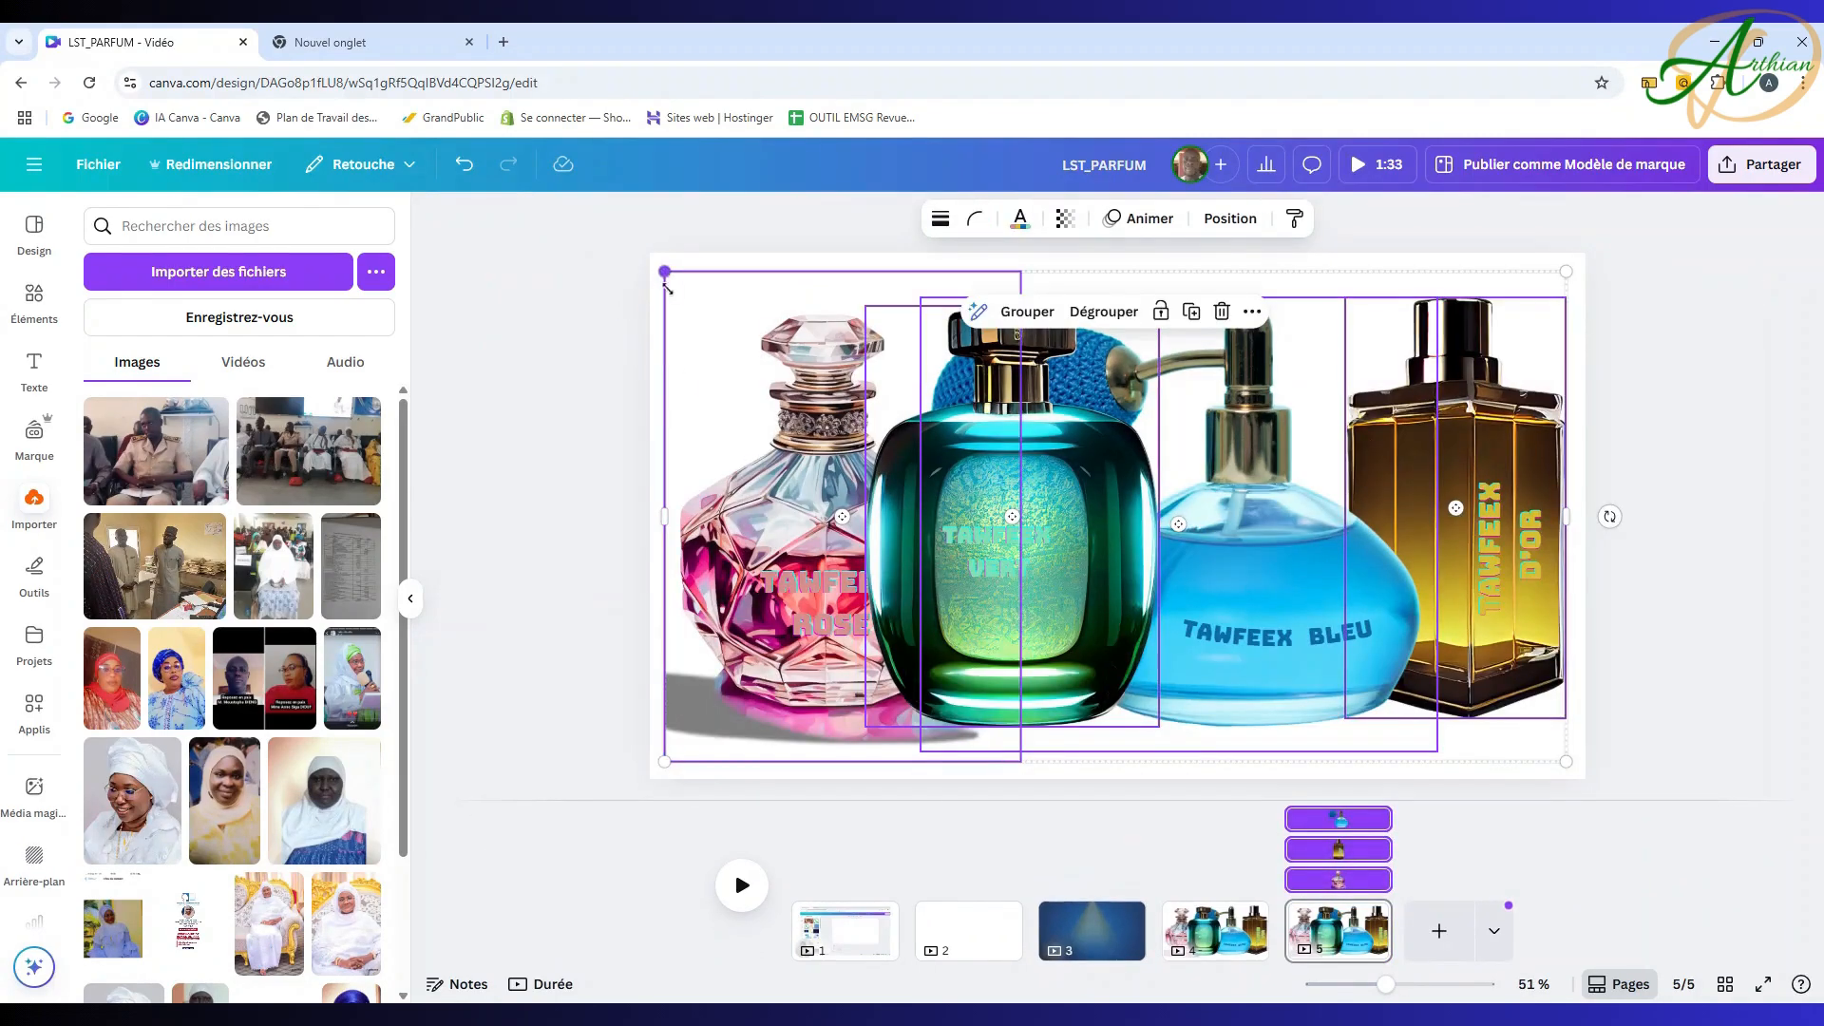
{"action": "left_click_drag", "start_coordinate": [668, 288], "coordinate": [1078, 586]}
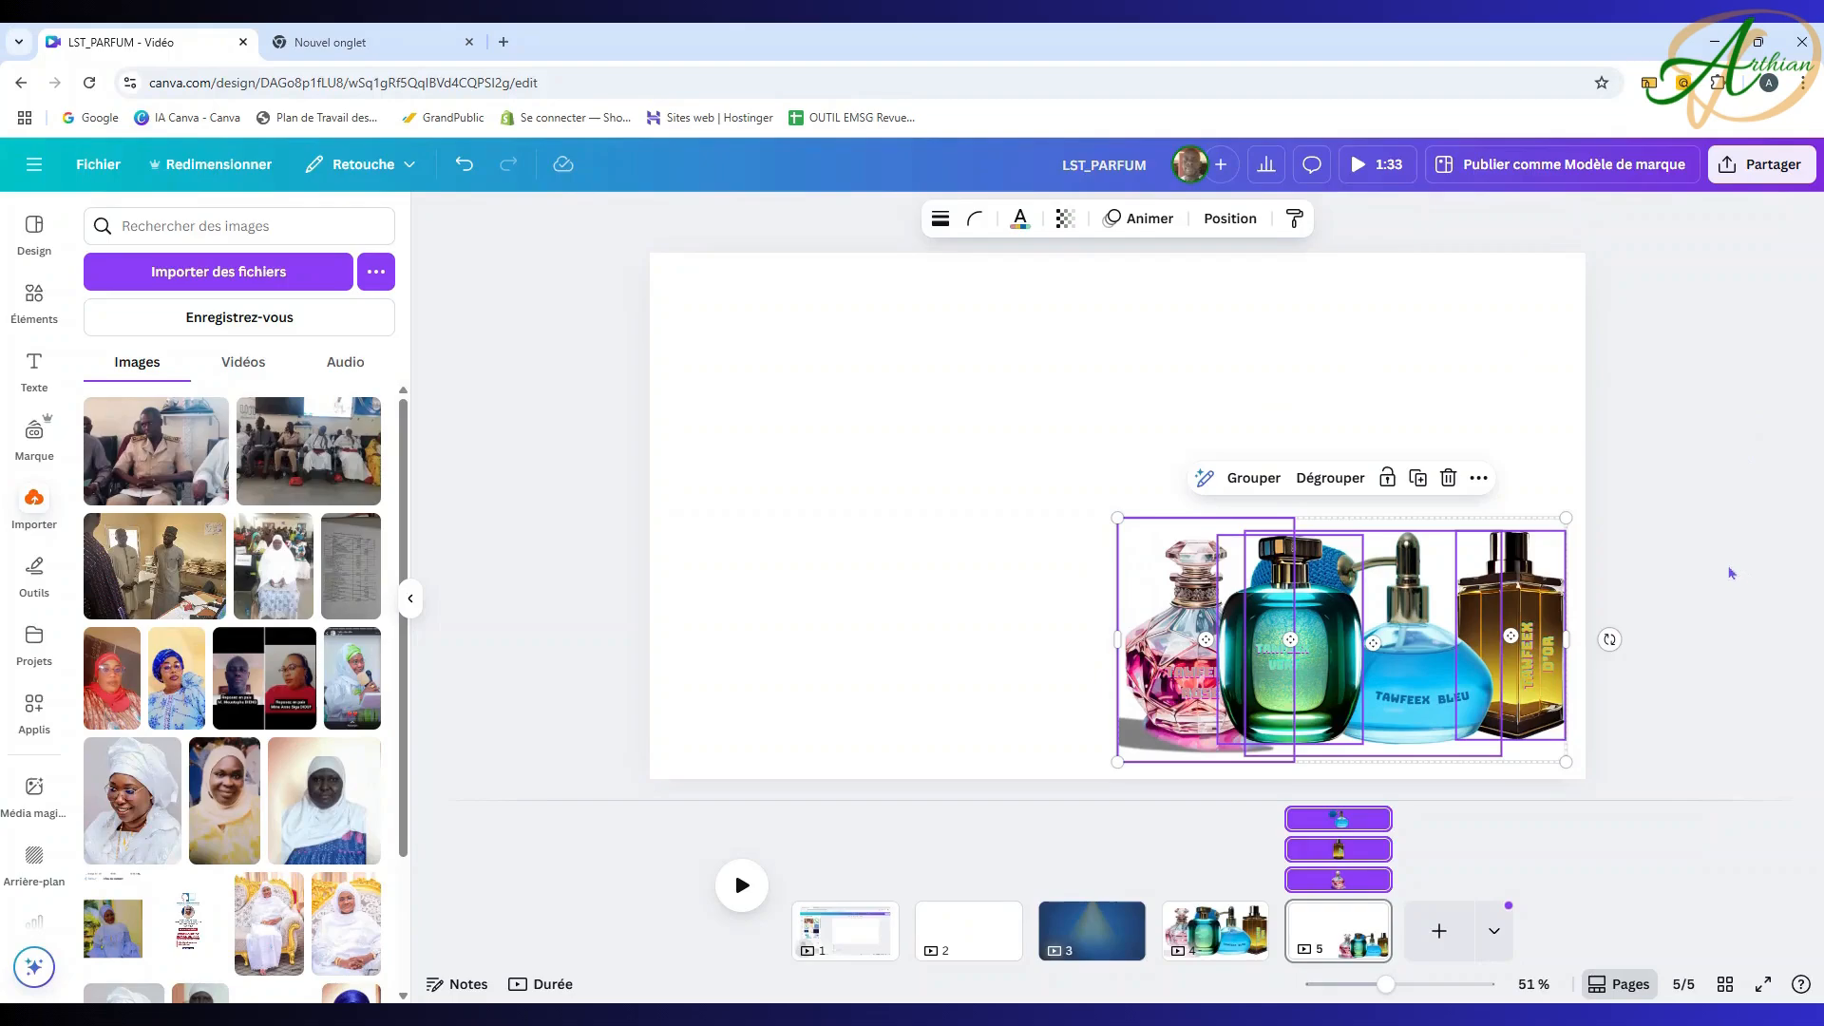
{"action": "left_click", "coordinate": [1739, 440]}
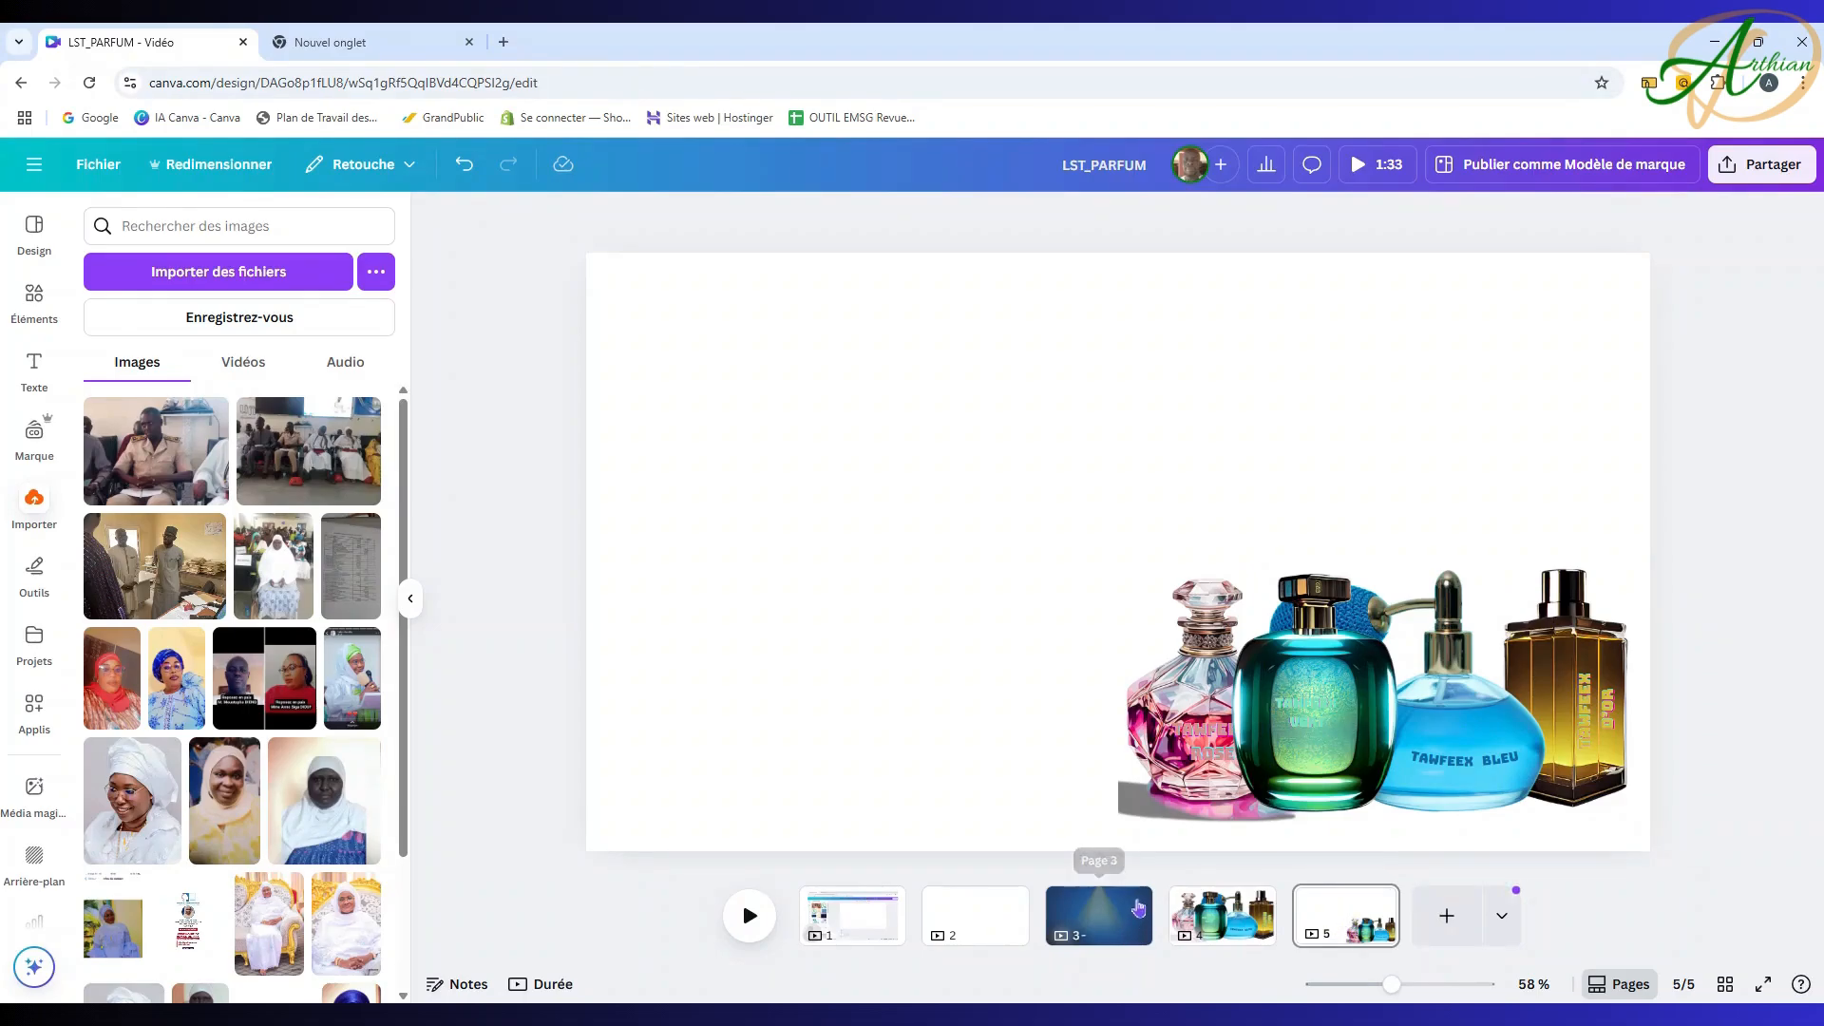
{"action": "left_click", "coordinate": [1100, 919]}
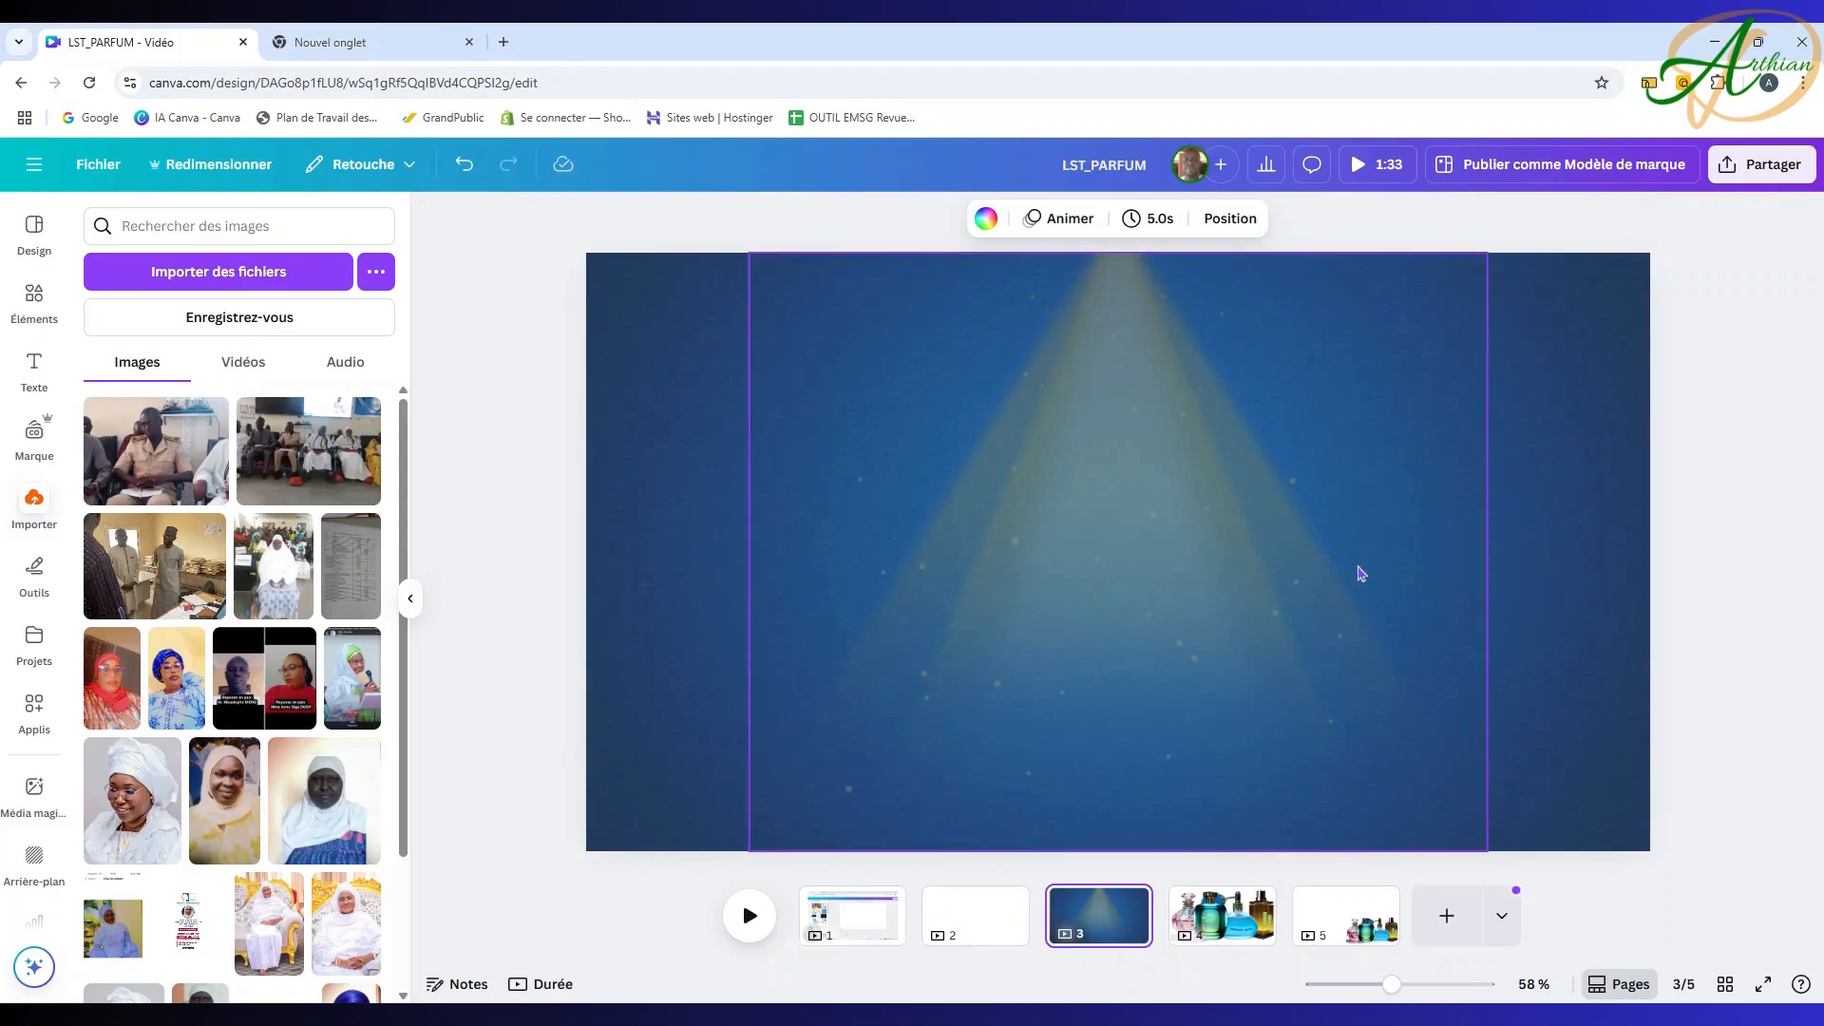
Step: Paste the flower-crowned women photo onto page 3 and layer it beneath the blue overlay
{"action": "key", "text": "ctrl+v"}
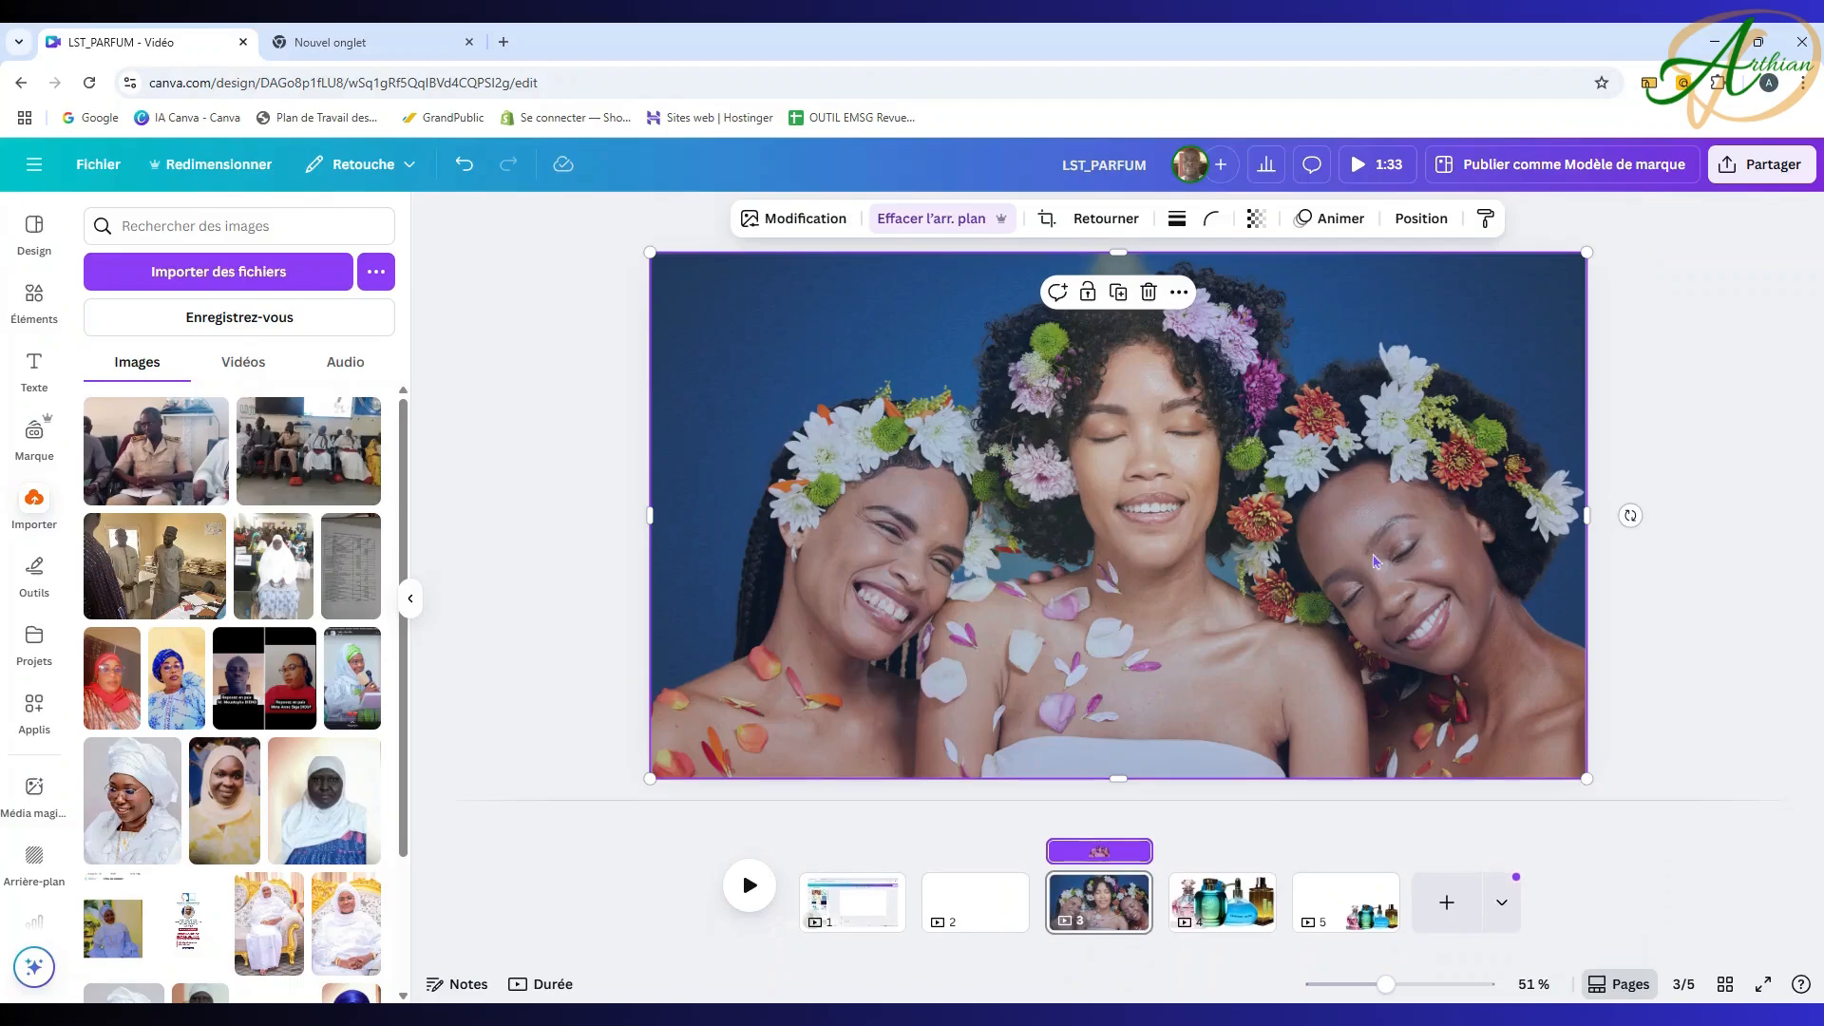
{"action": "left_click", "coordinate": [1484, 218]}
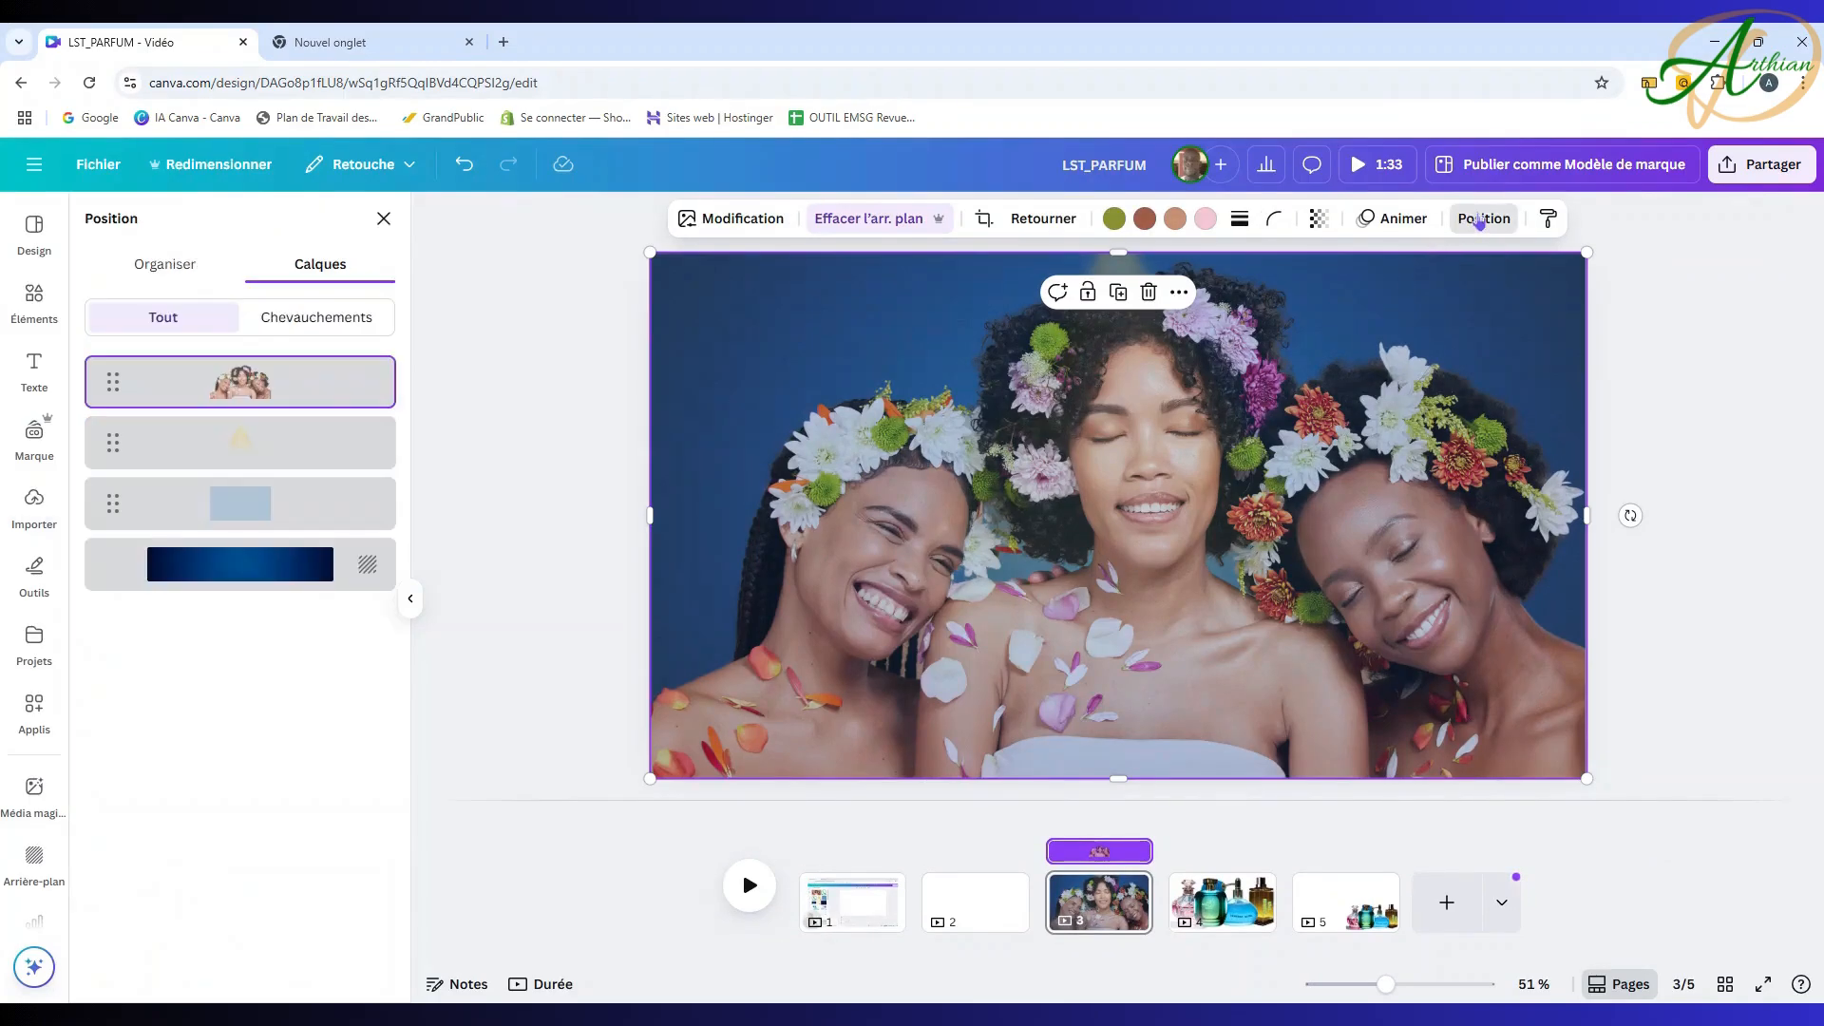
{"action": "left_click_drag", "start_coordinate": [252, 385], "coordinate": [253, 509]}
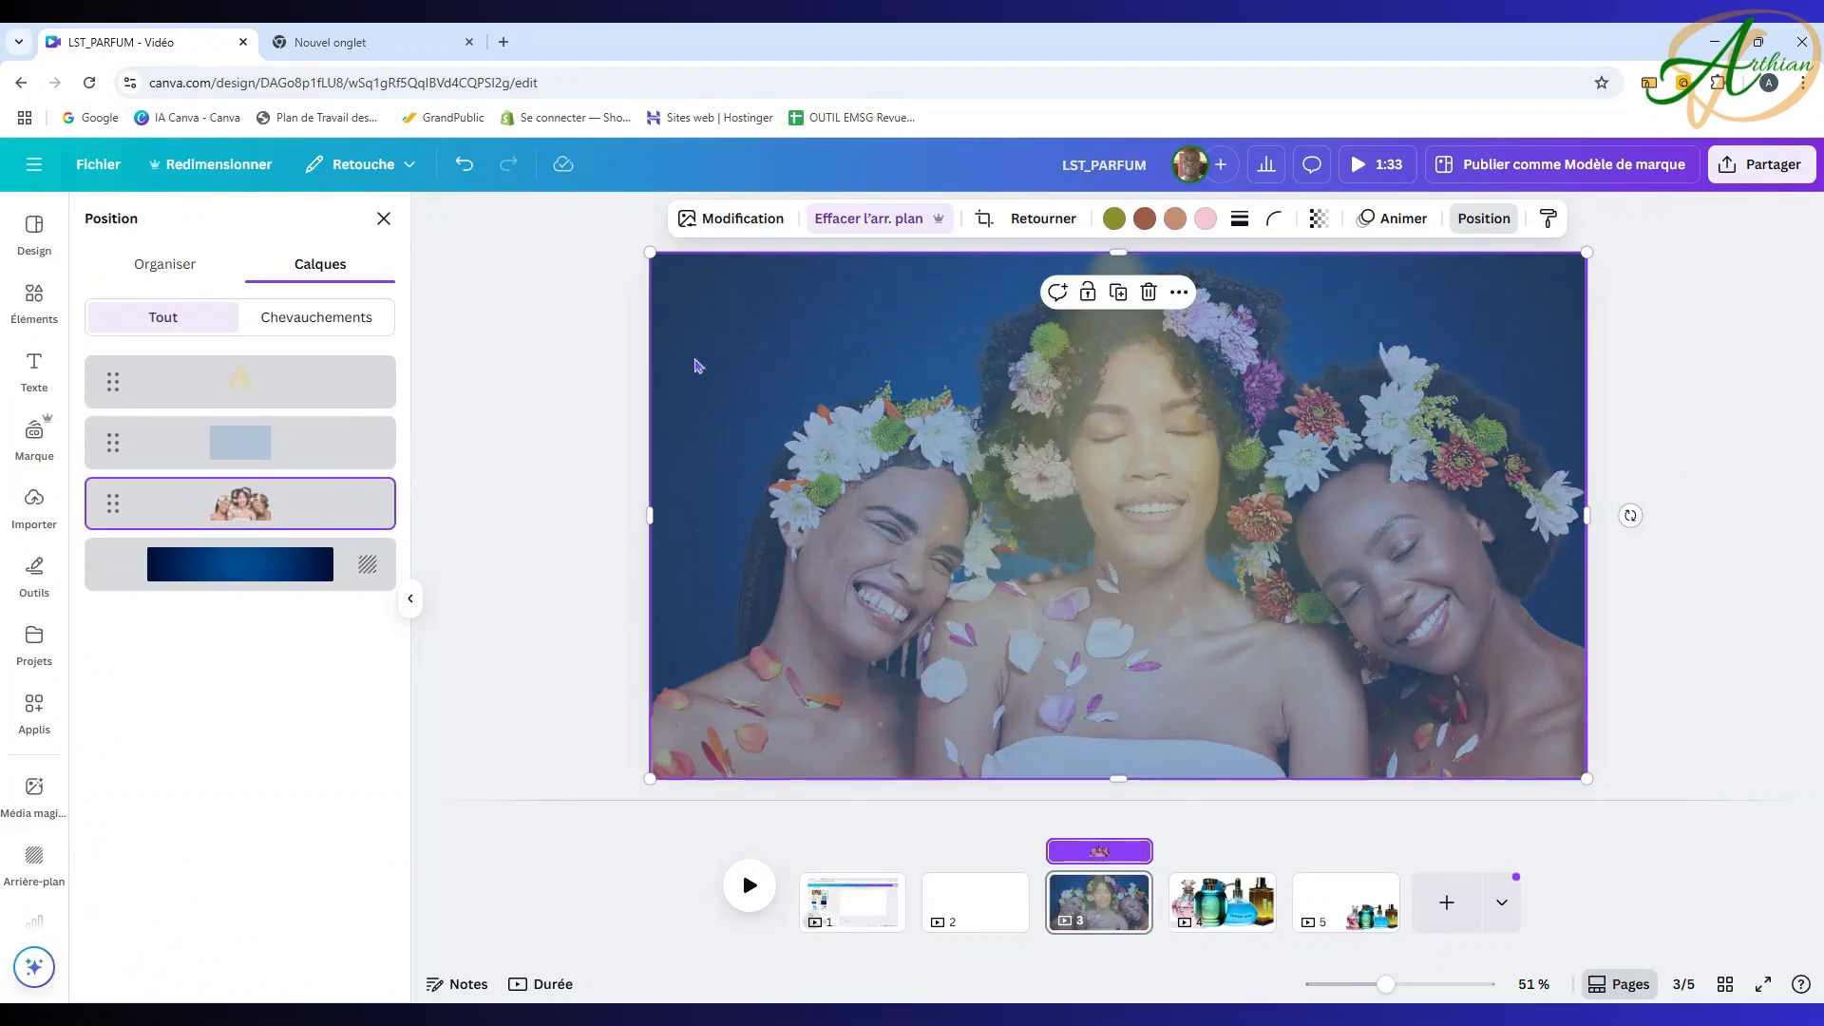
Step: Try a light blue colour on the overlay rectangle, then undo it
{"action": "left_click", "coordinate": [284, 443]}
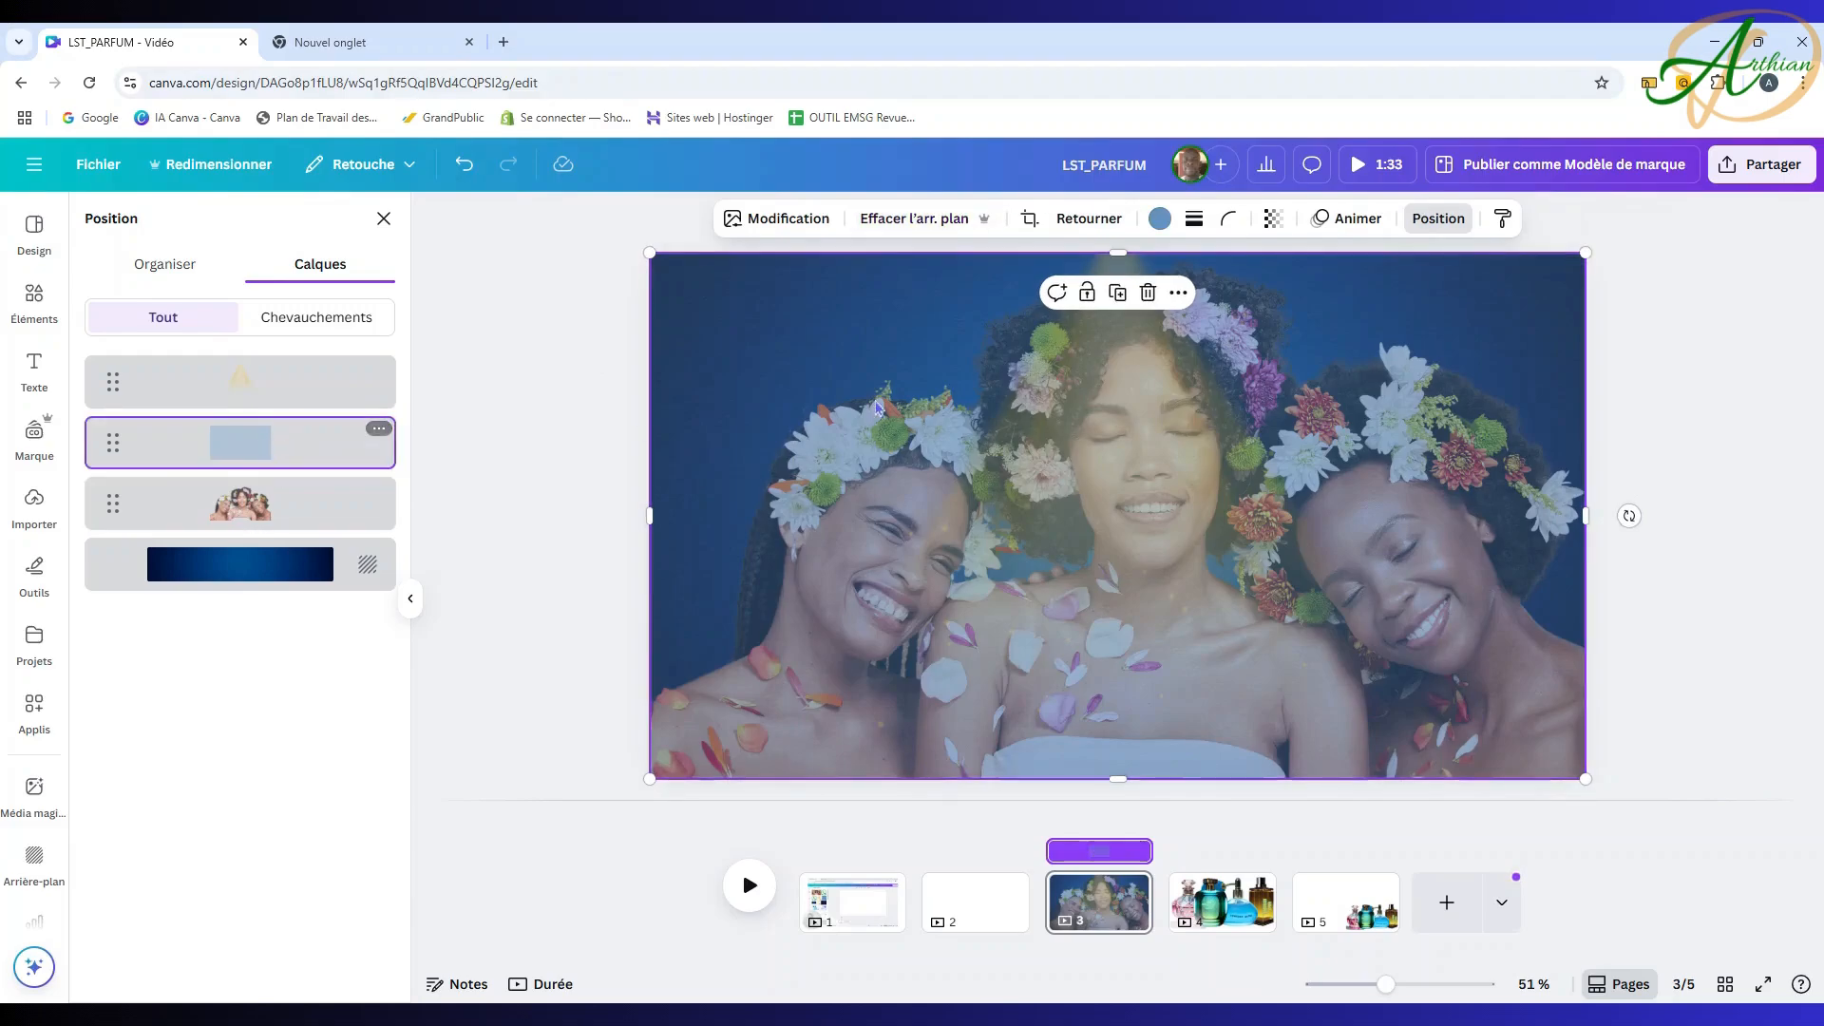
{"action": "left_click", "coordinate": [1161, 219]}
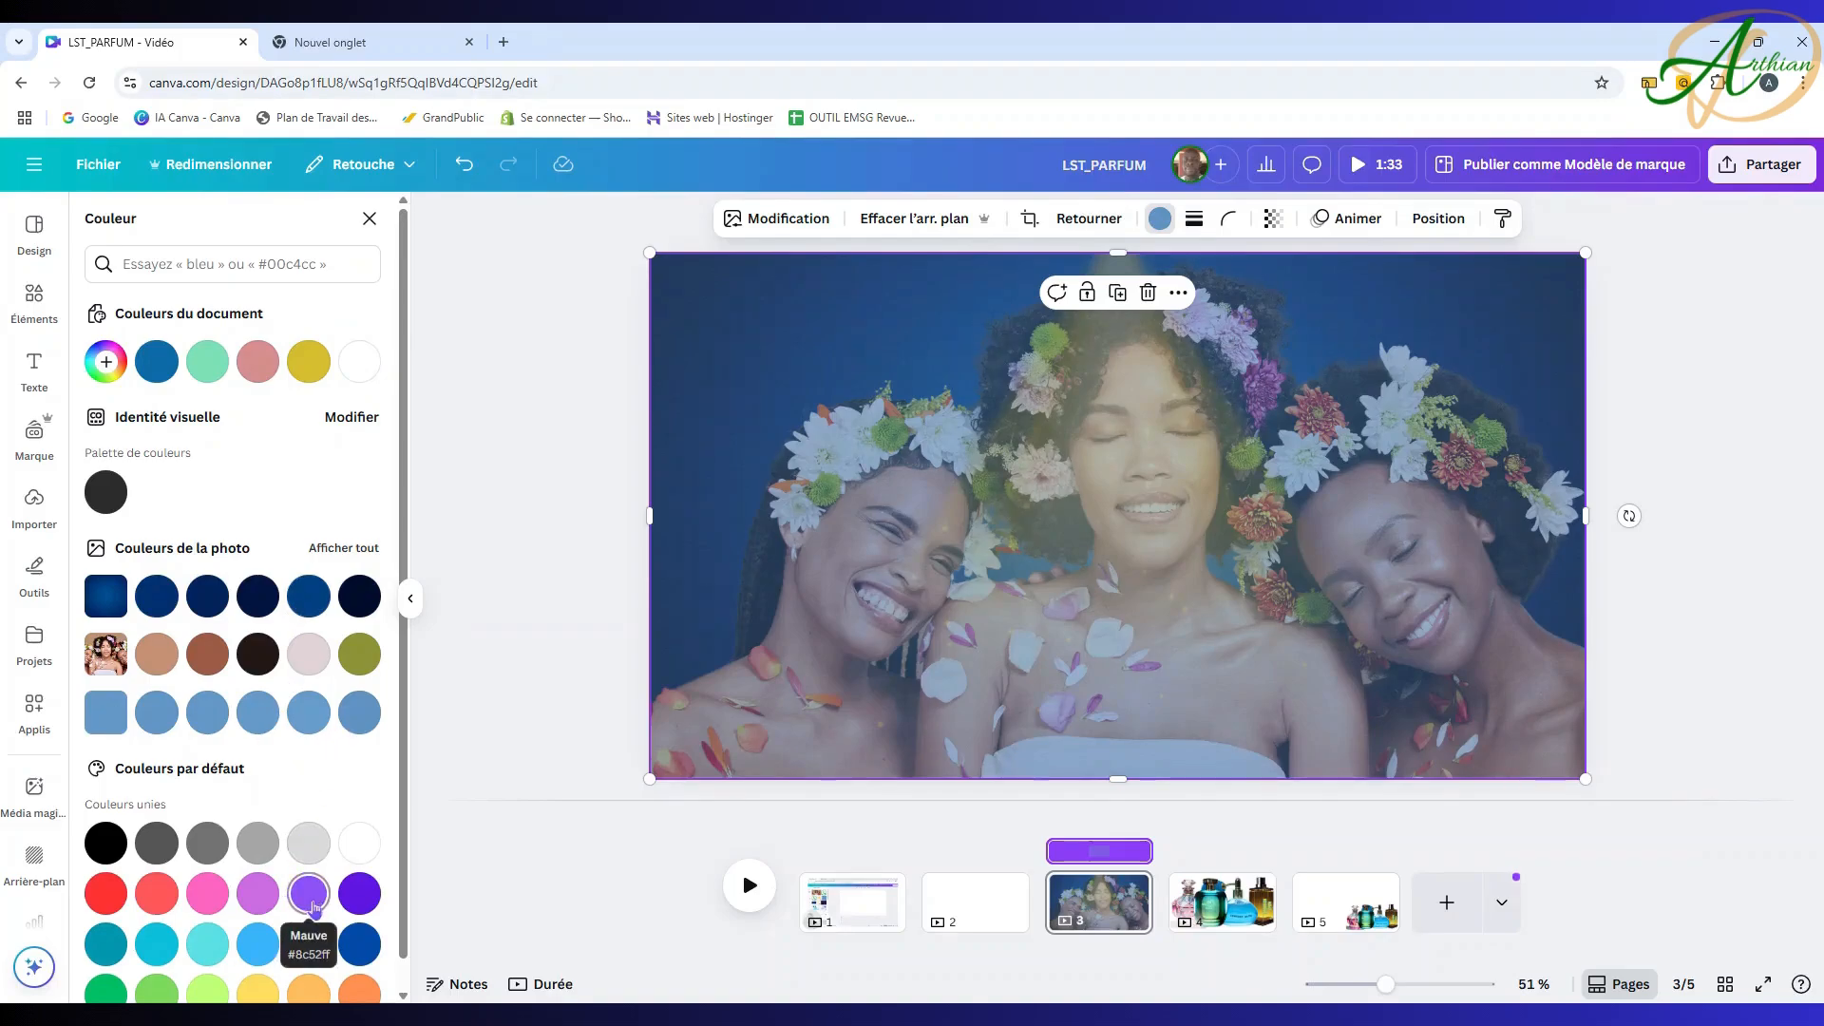
{"action": "left_click", "coordinate": [257, 947]}
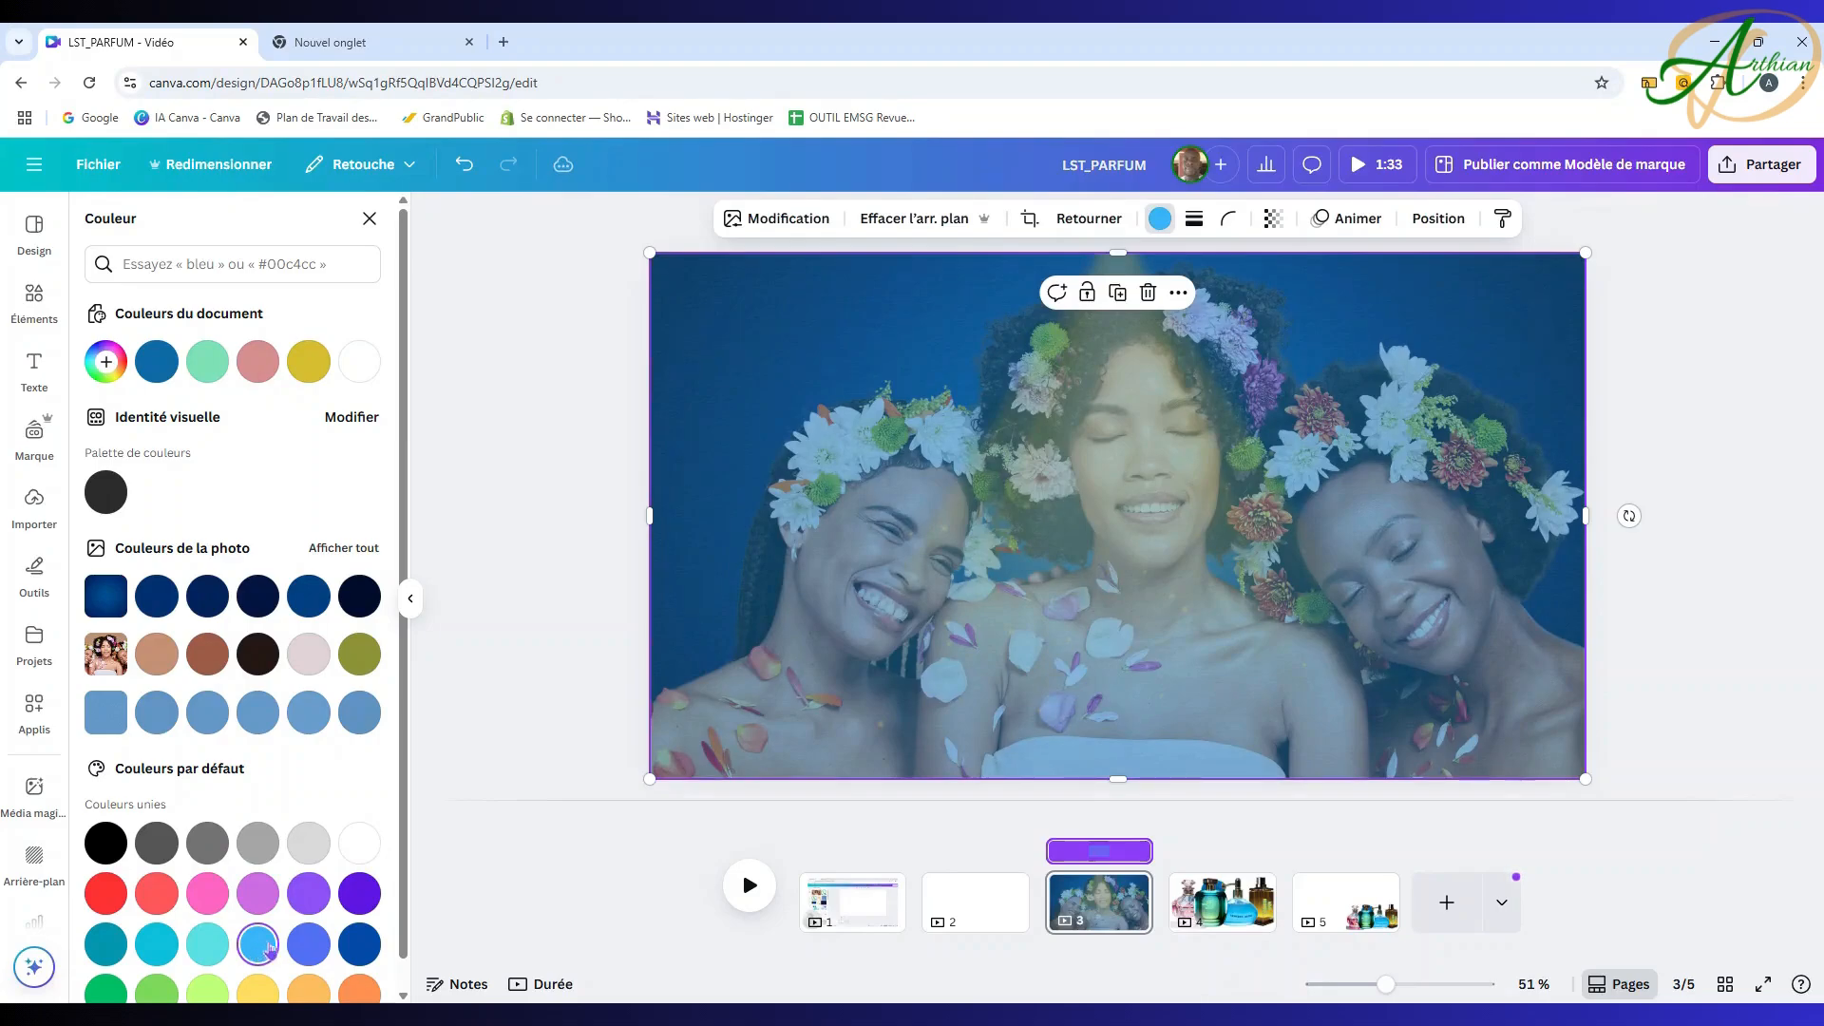
{"action": "left_click", "coordinate": [463, 164]}
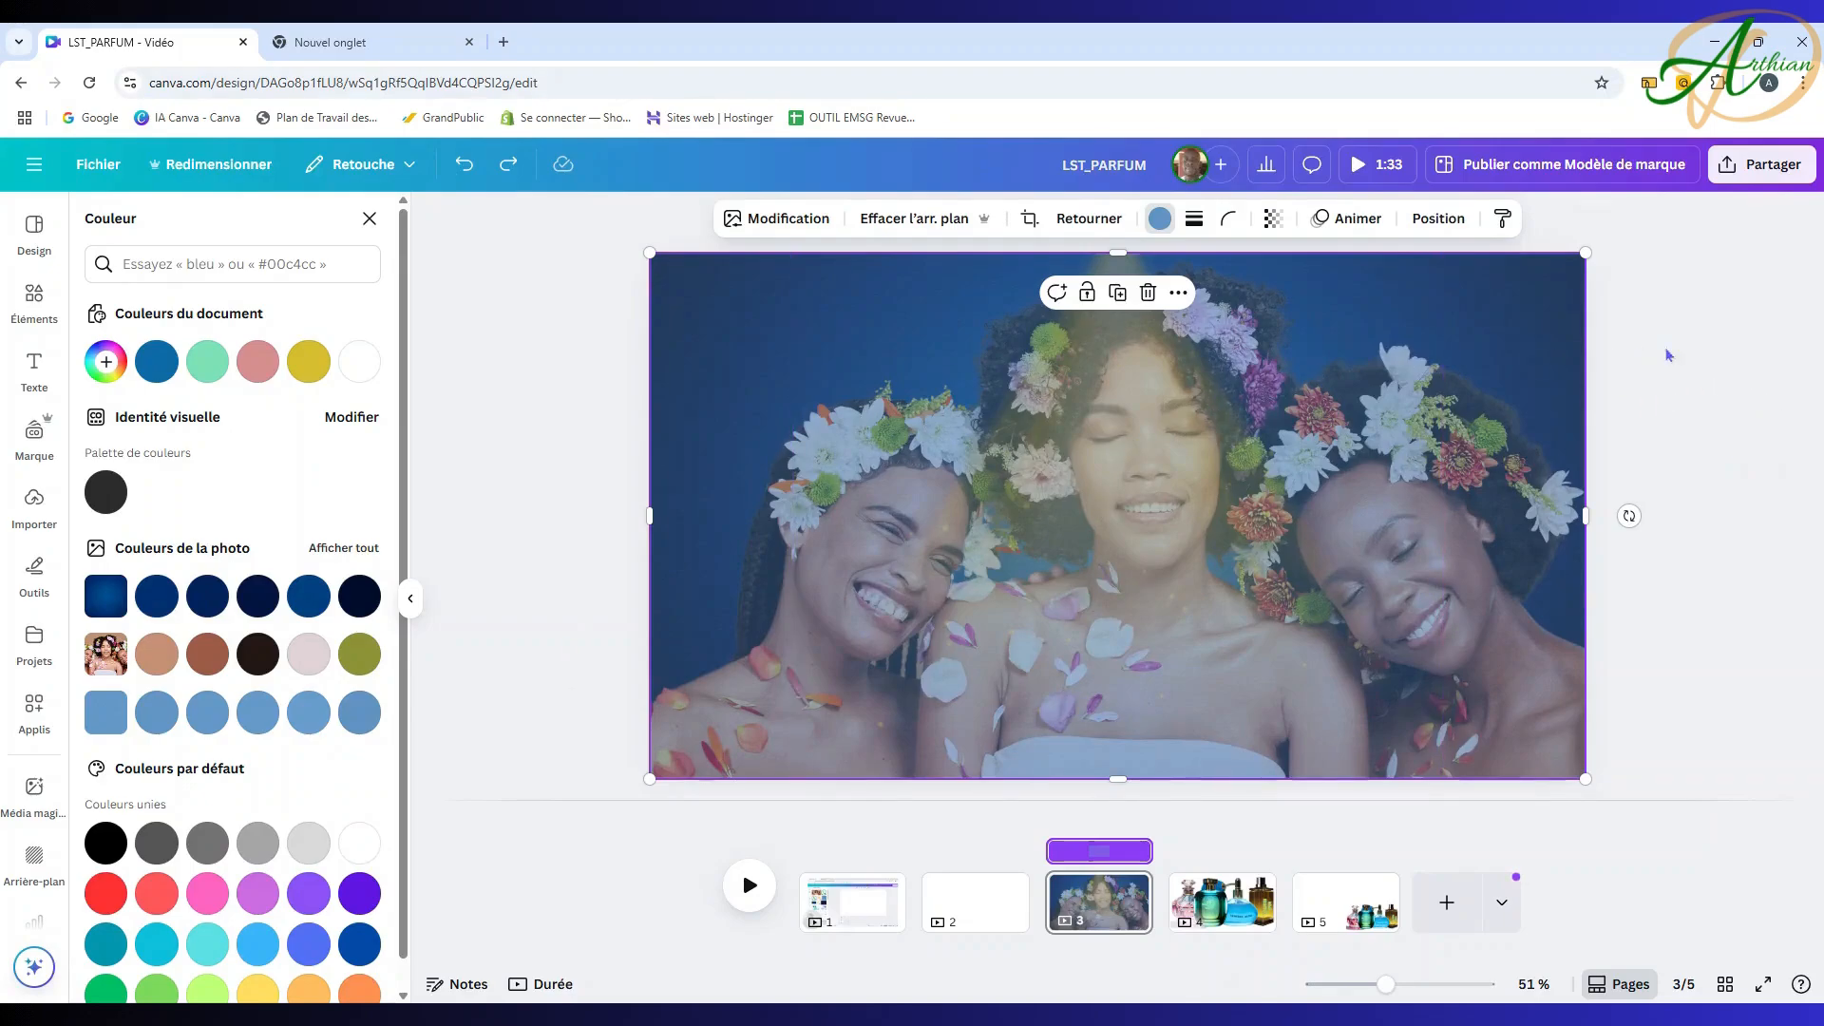
{"action": "key", "text": "Escape"}
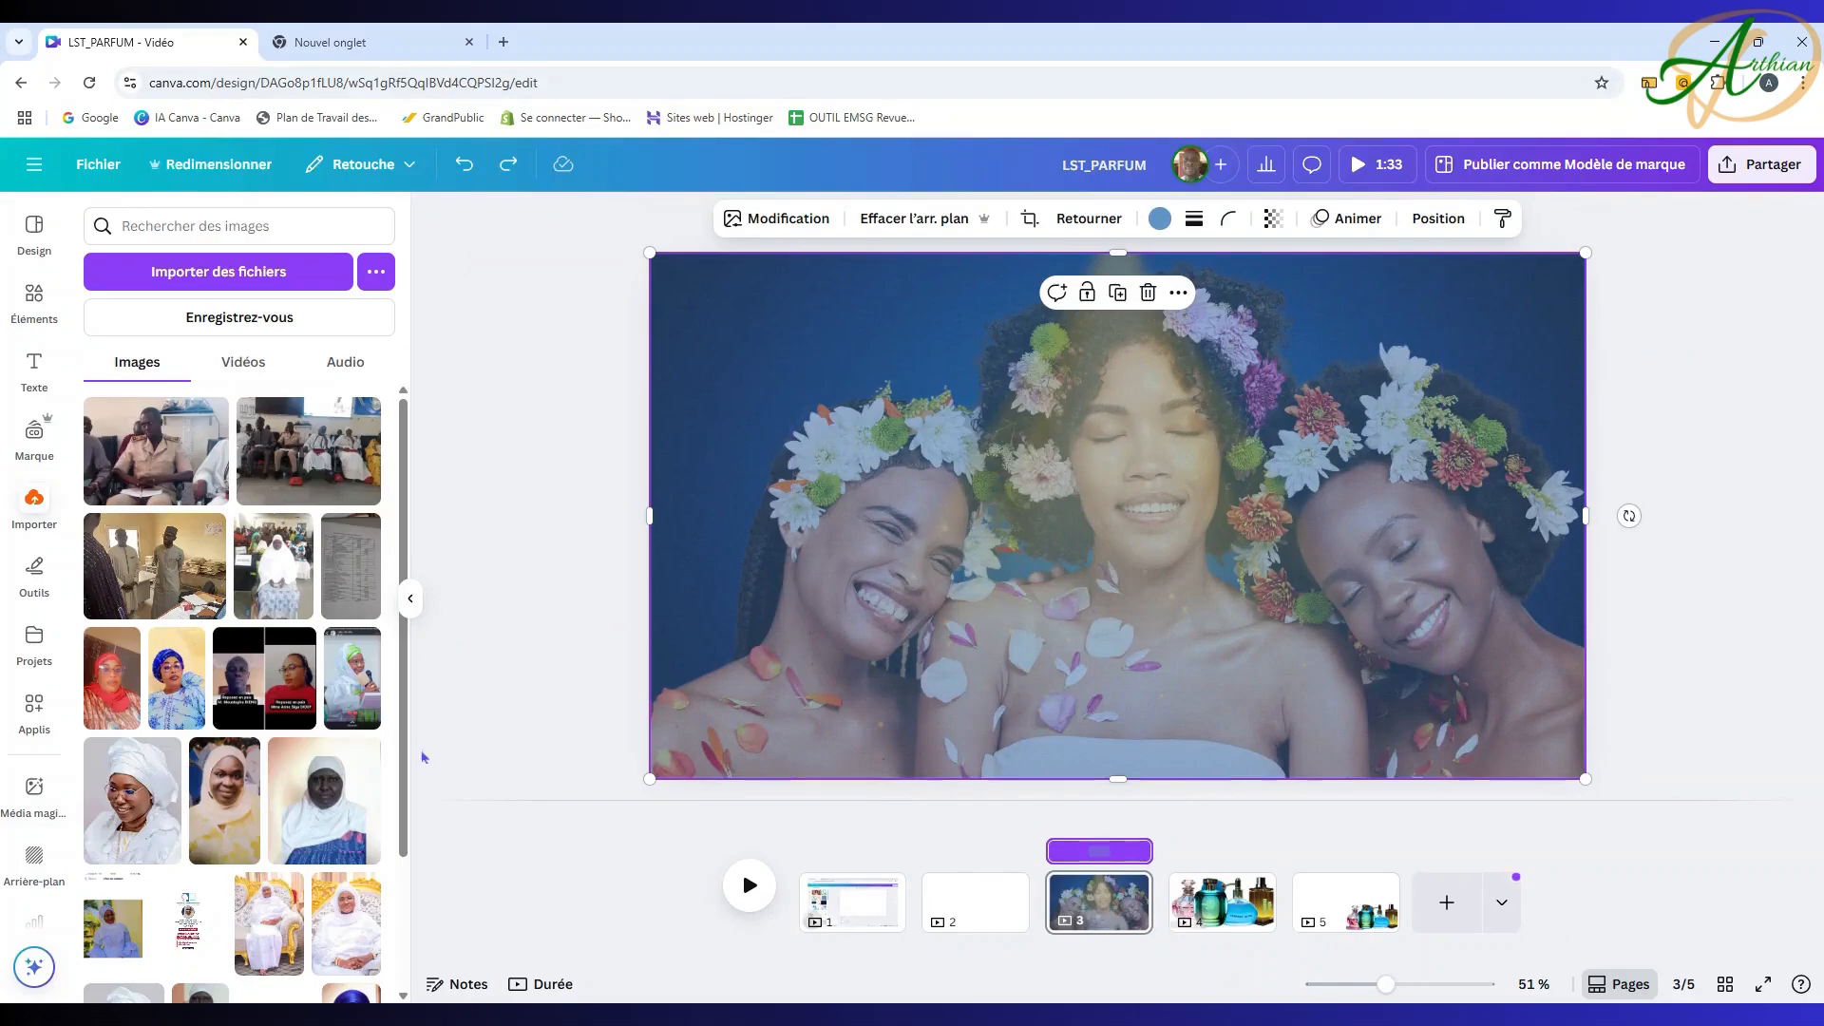
{"action": "left_click", "coordinate": [1438, 218]}
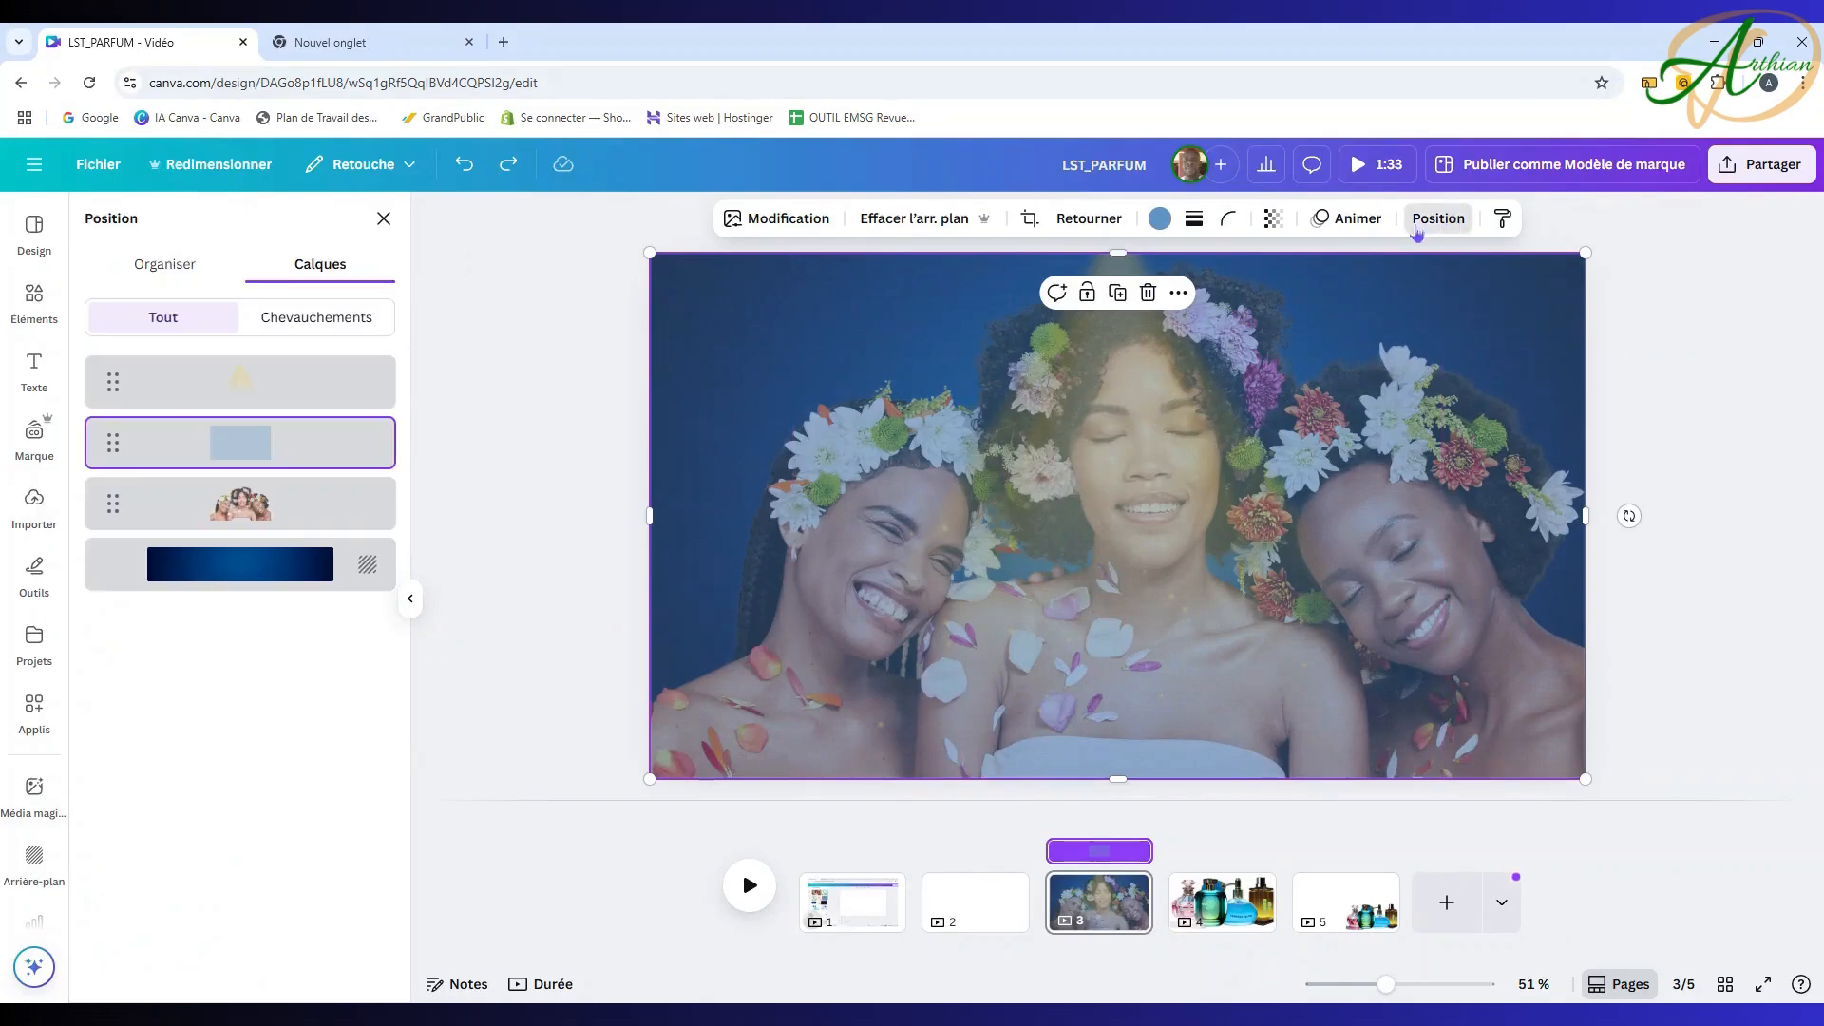
Step: Select the flower photo layer and shift the photo slightly down beneath the blue overlay
{"action": "left_click", "coordinate": [269, 514]}
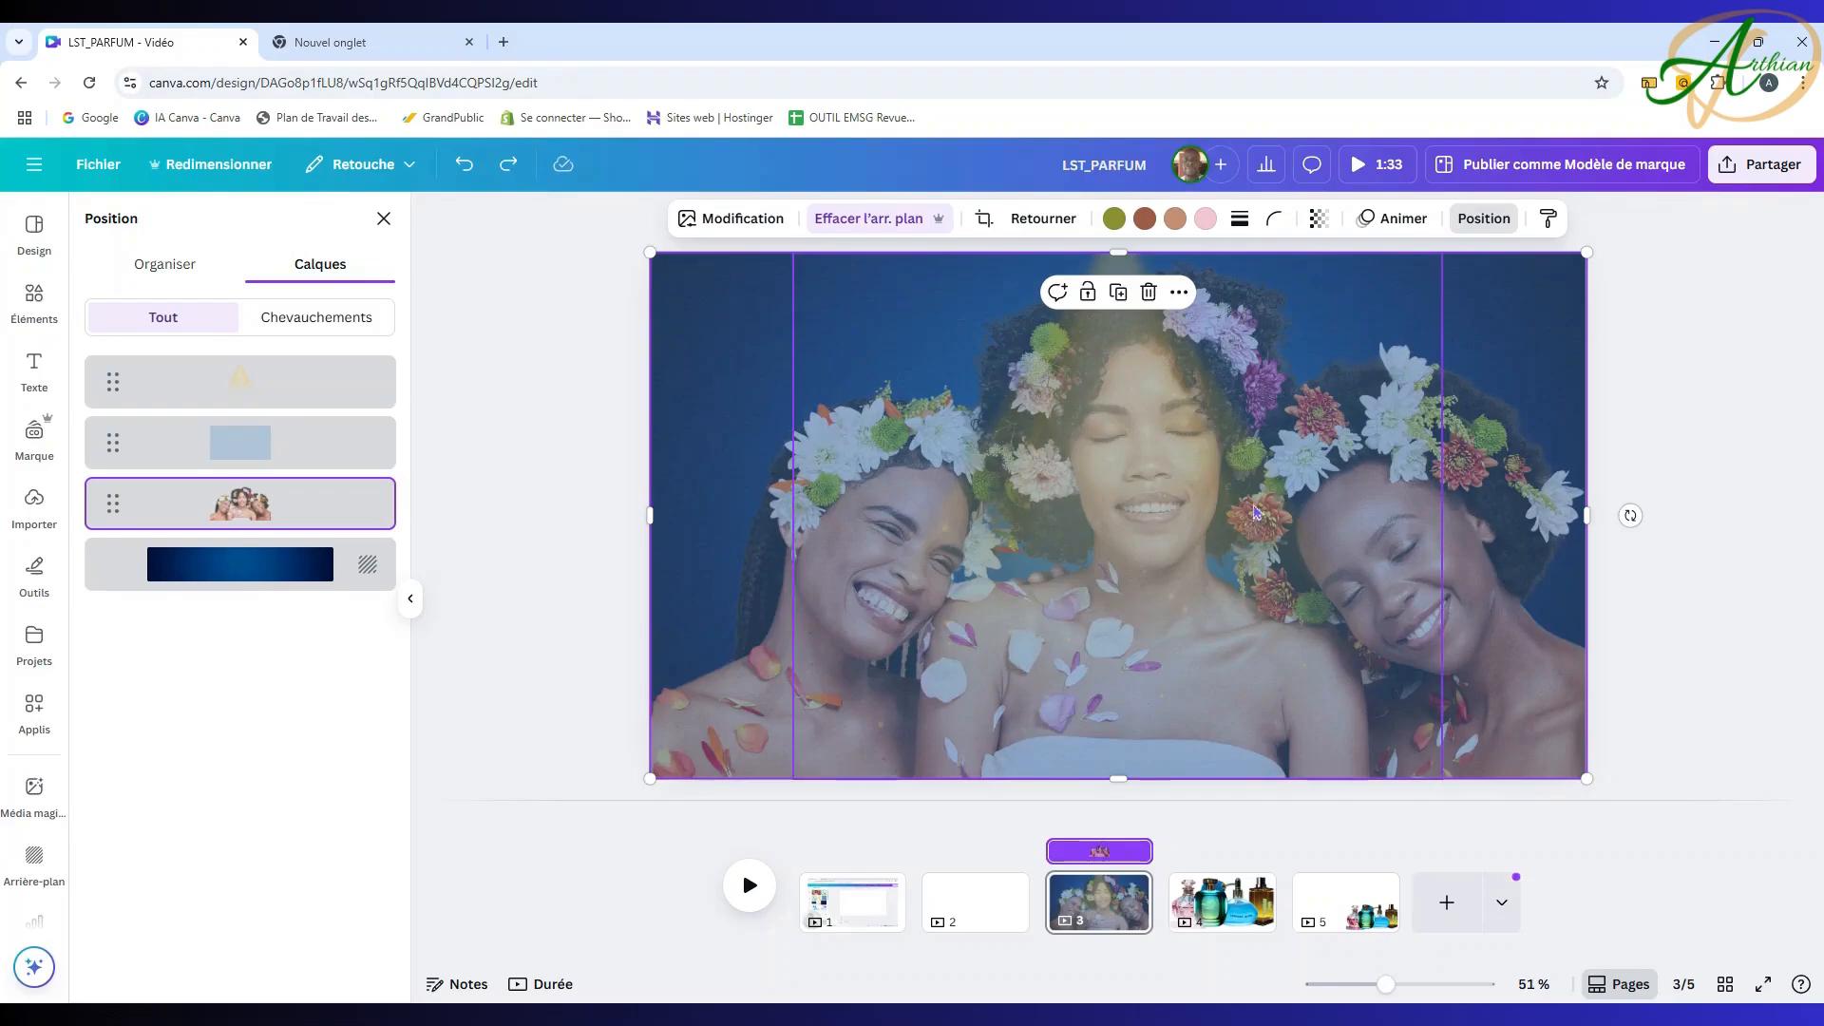
{"action": "double_click", "coordinate": [1514, 327]}
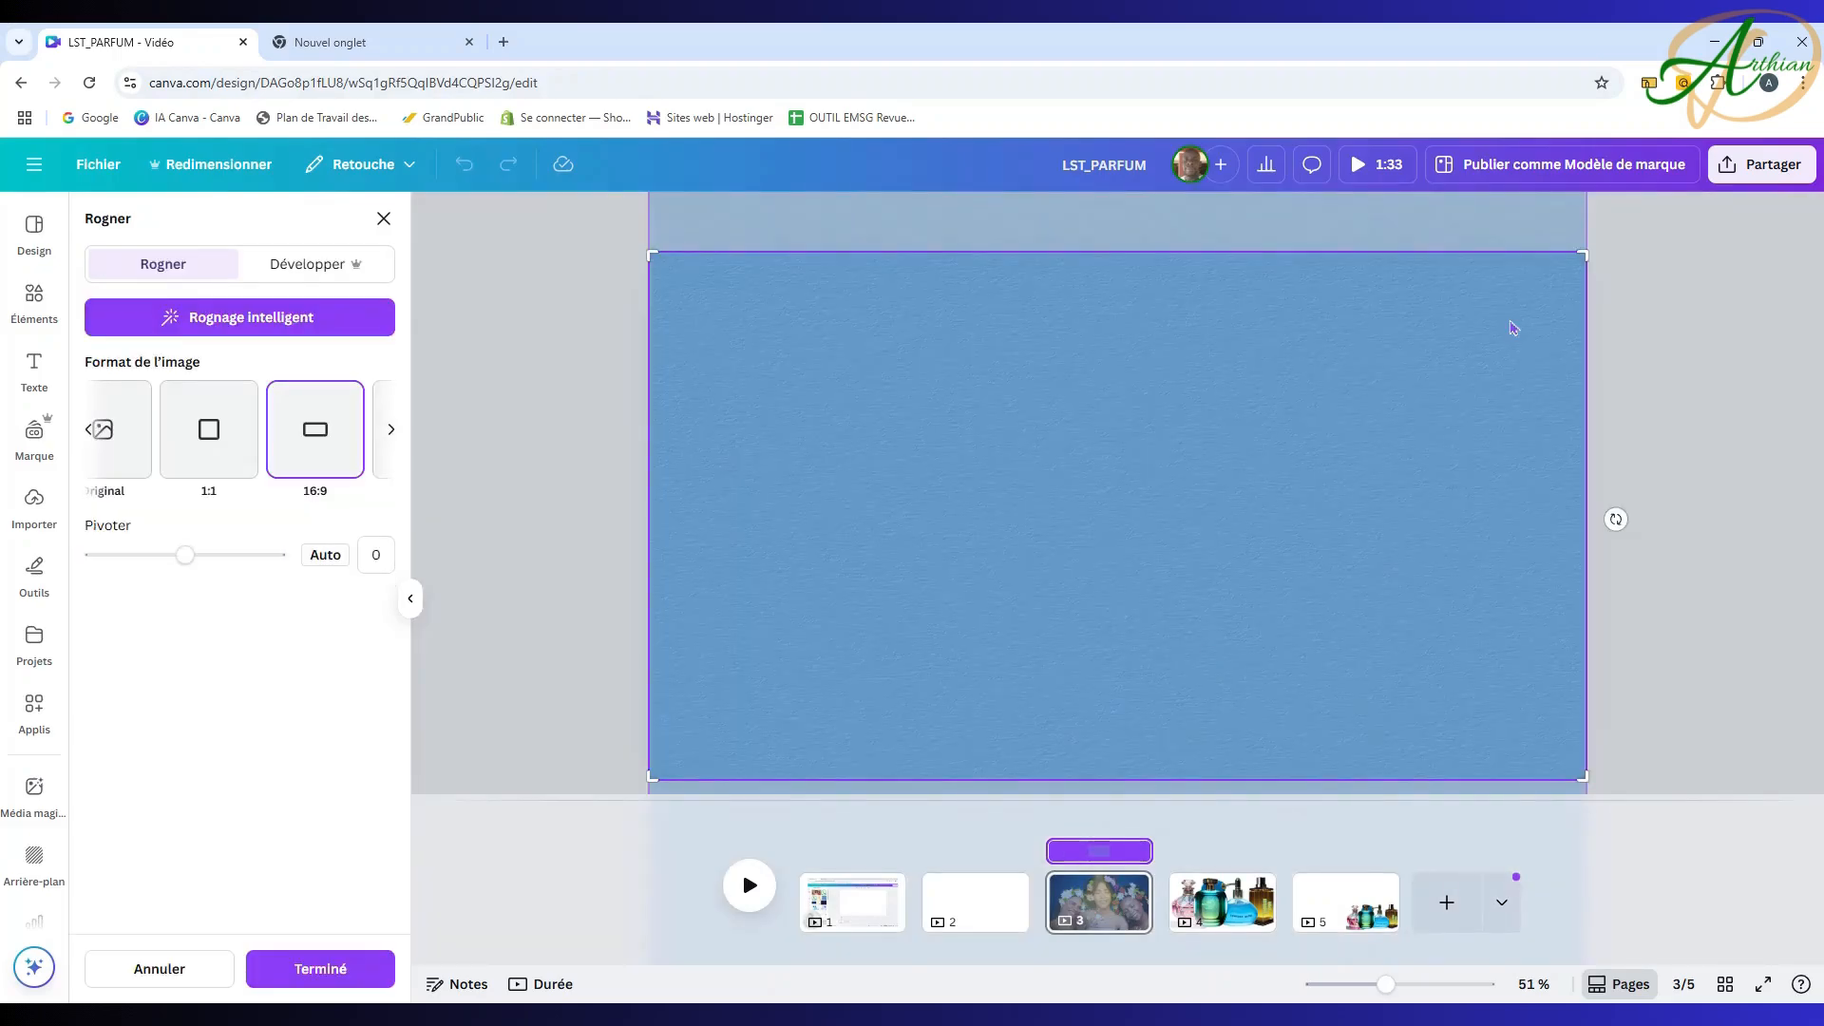
{"action": "left_click", "coordinate": [384, 218]}
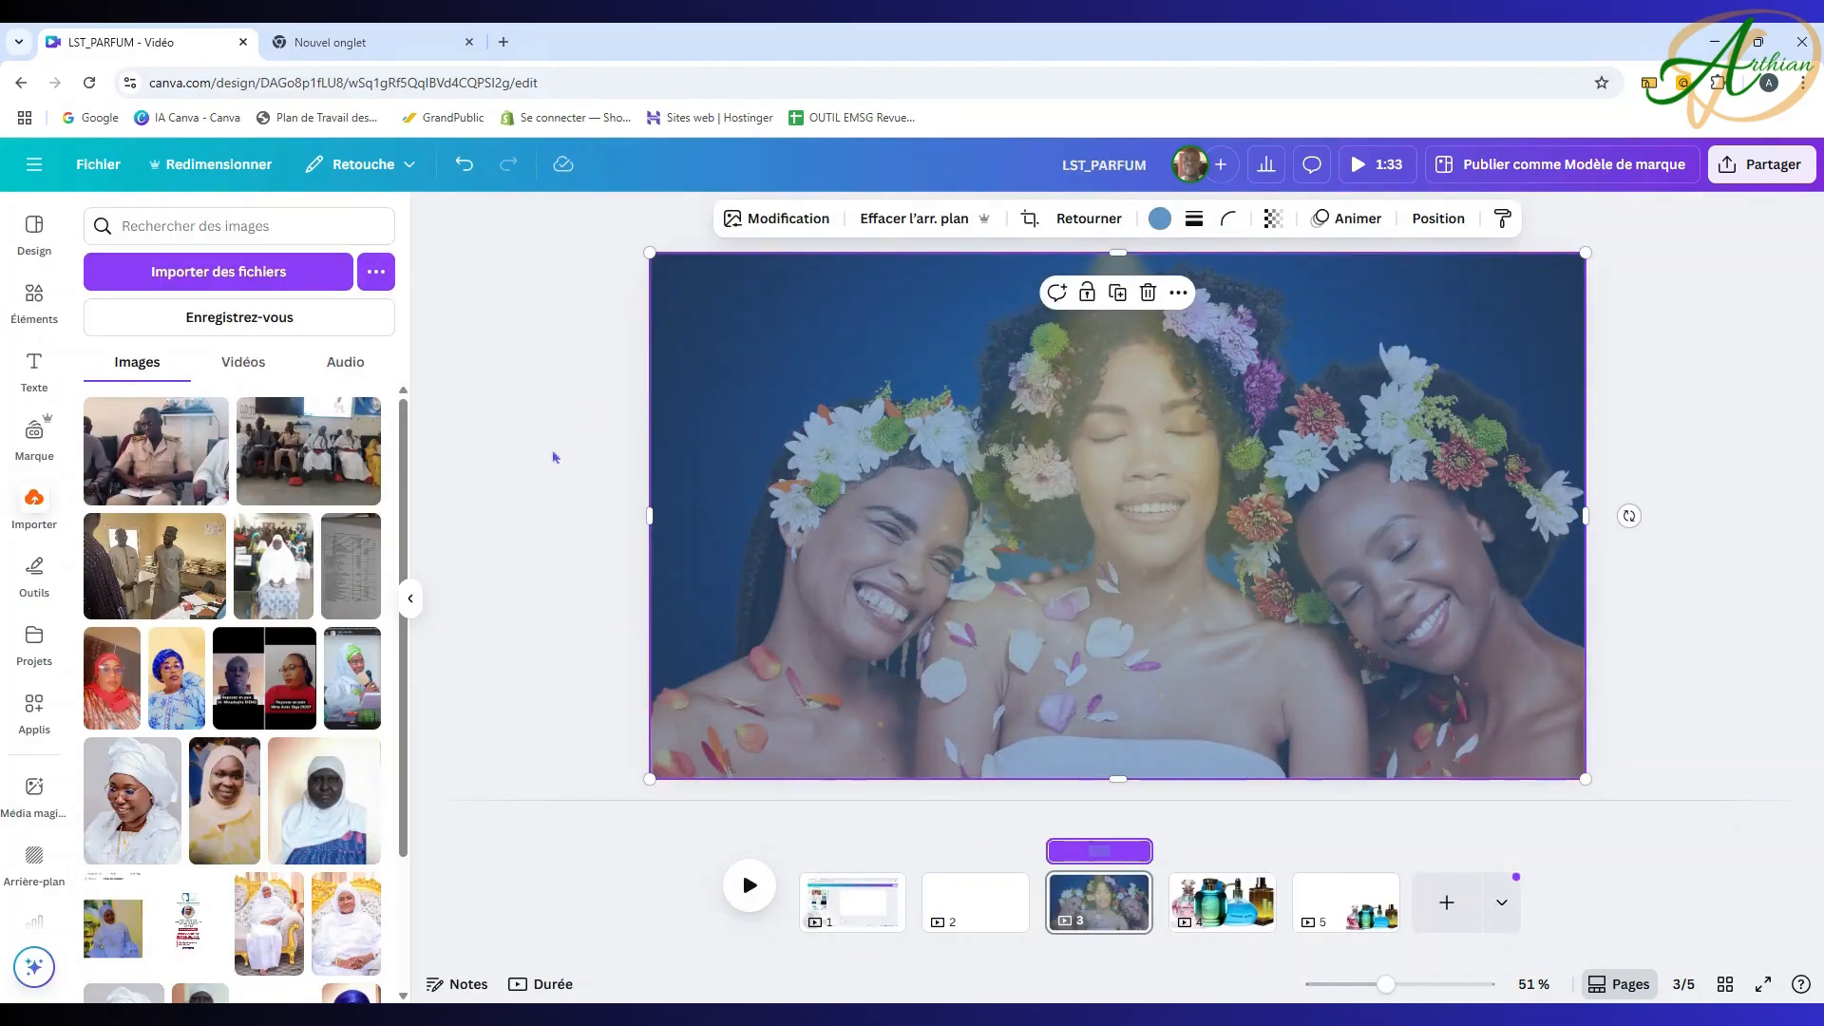
{"action": "left_click", "coordinate": [1438, 219]}
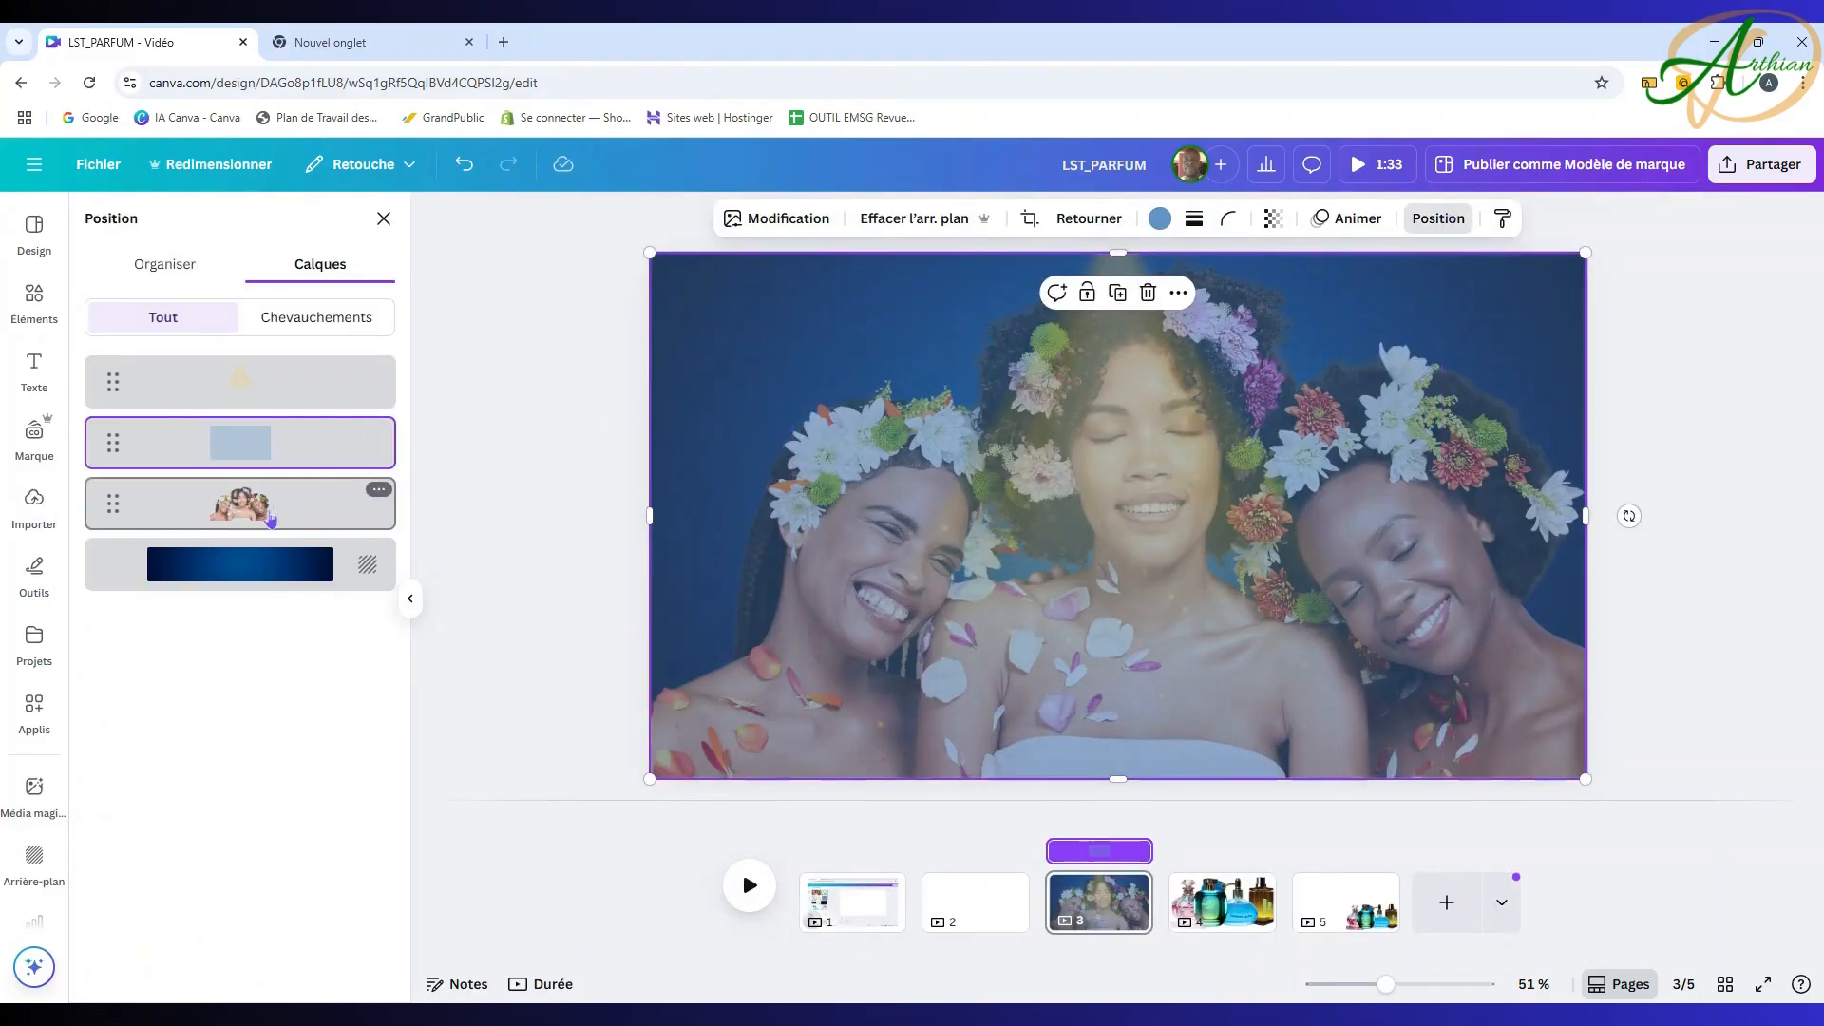
{"action": "left_click", "coordinate": [270, 518]}
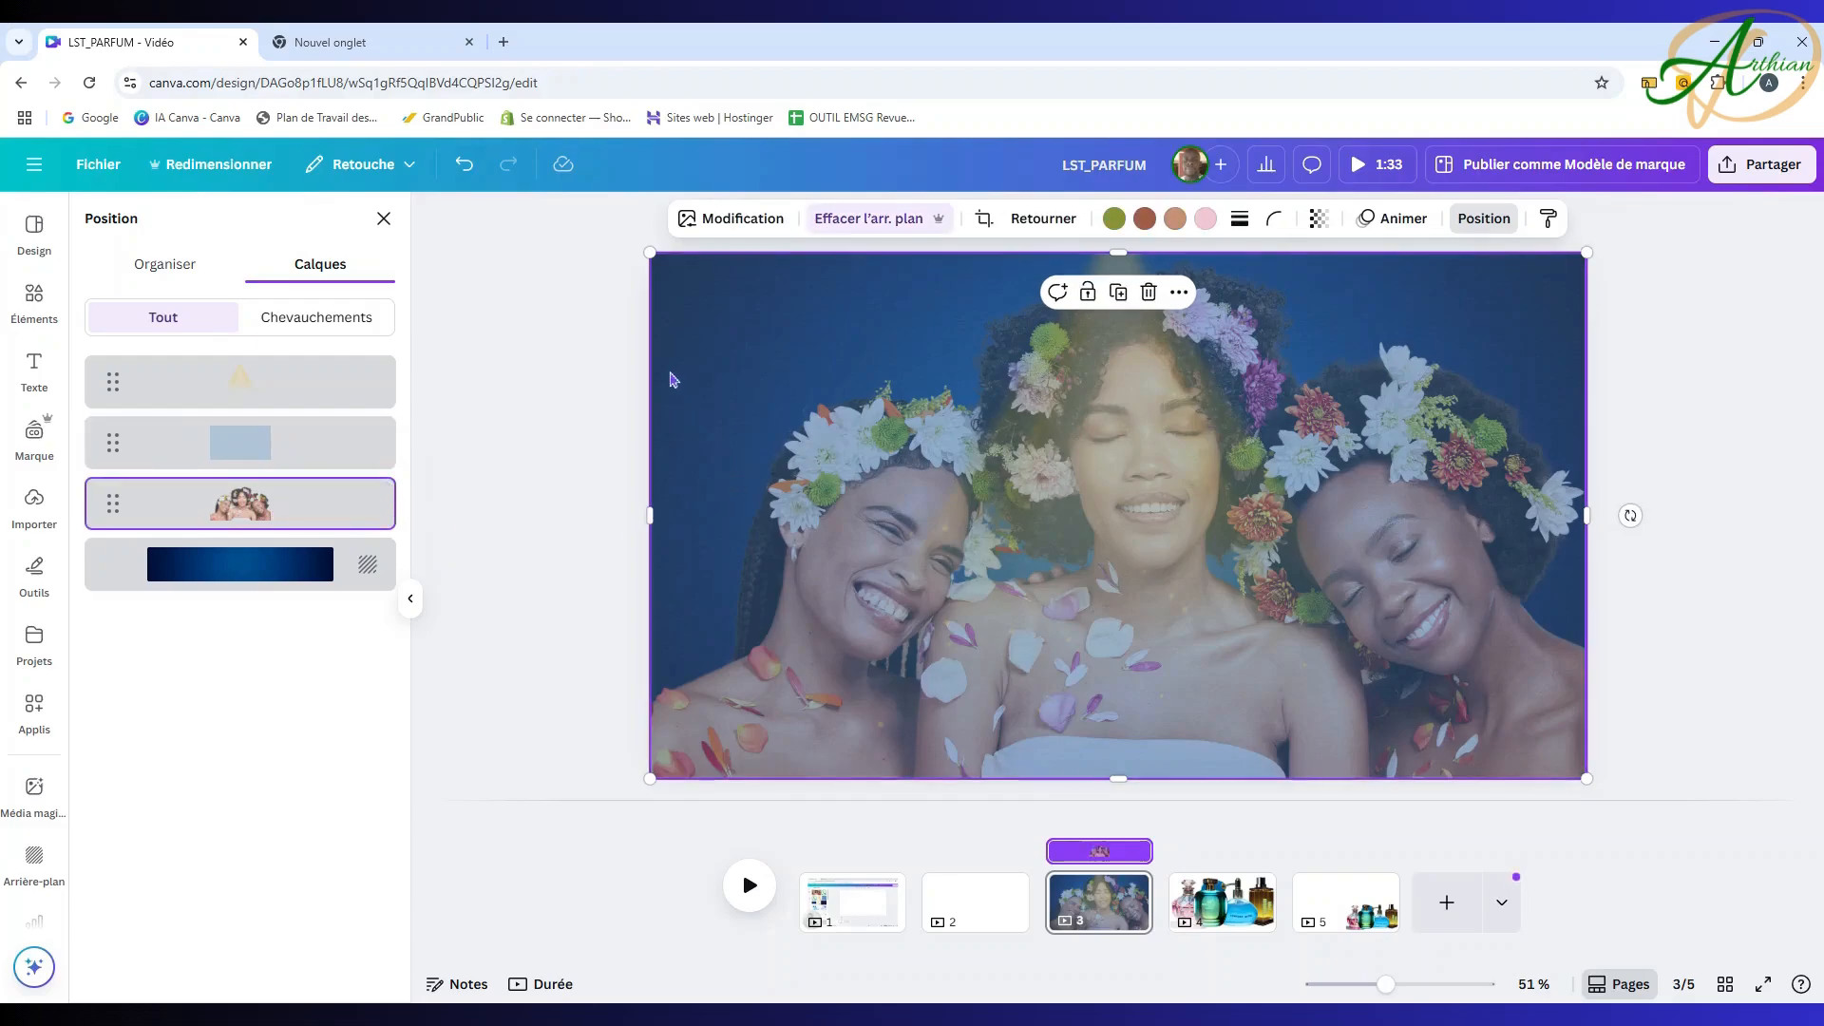
{"action": "left_click_drag", "start_coordinate": [676, 380], "coordinate": [714, 374]}
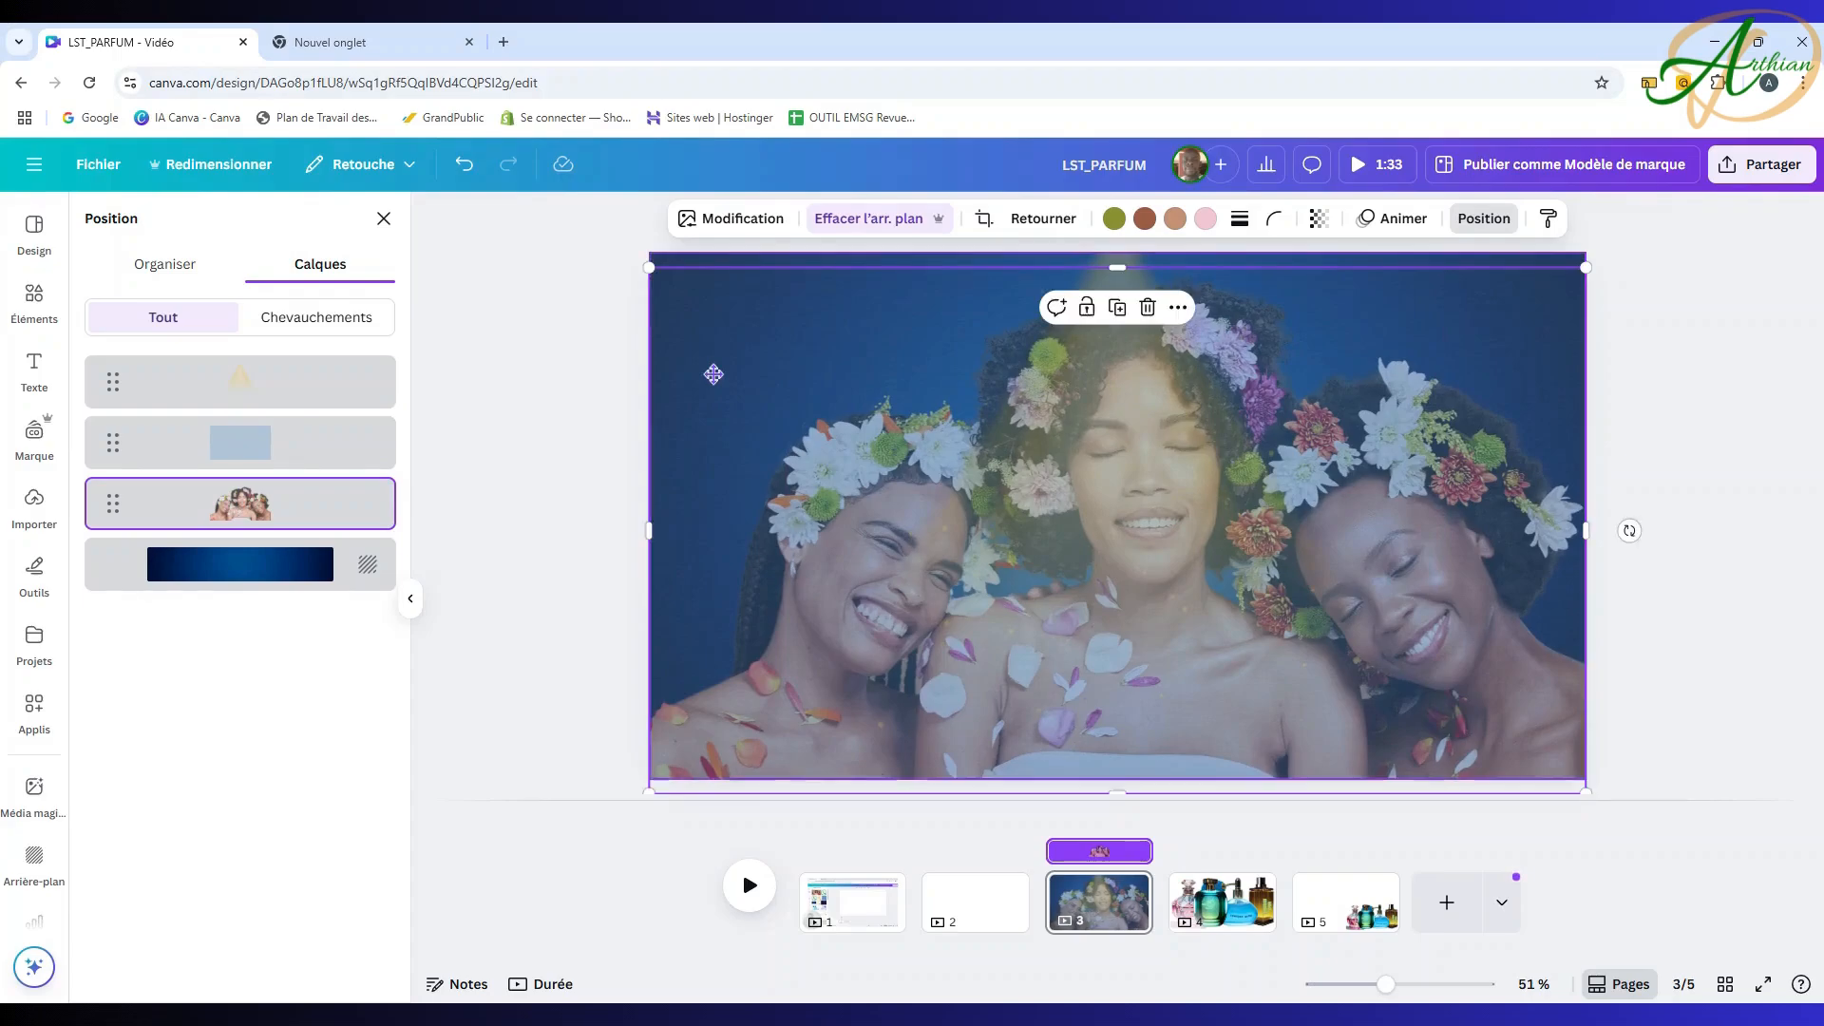
{"action": "left_click", "coordinate": [1694, 342]}
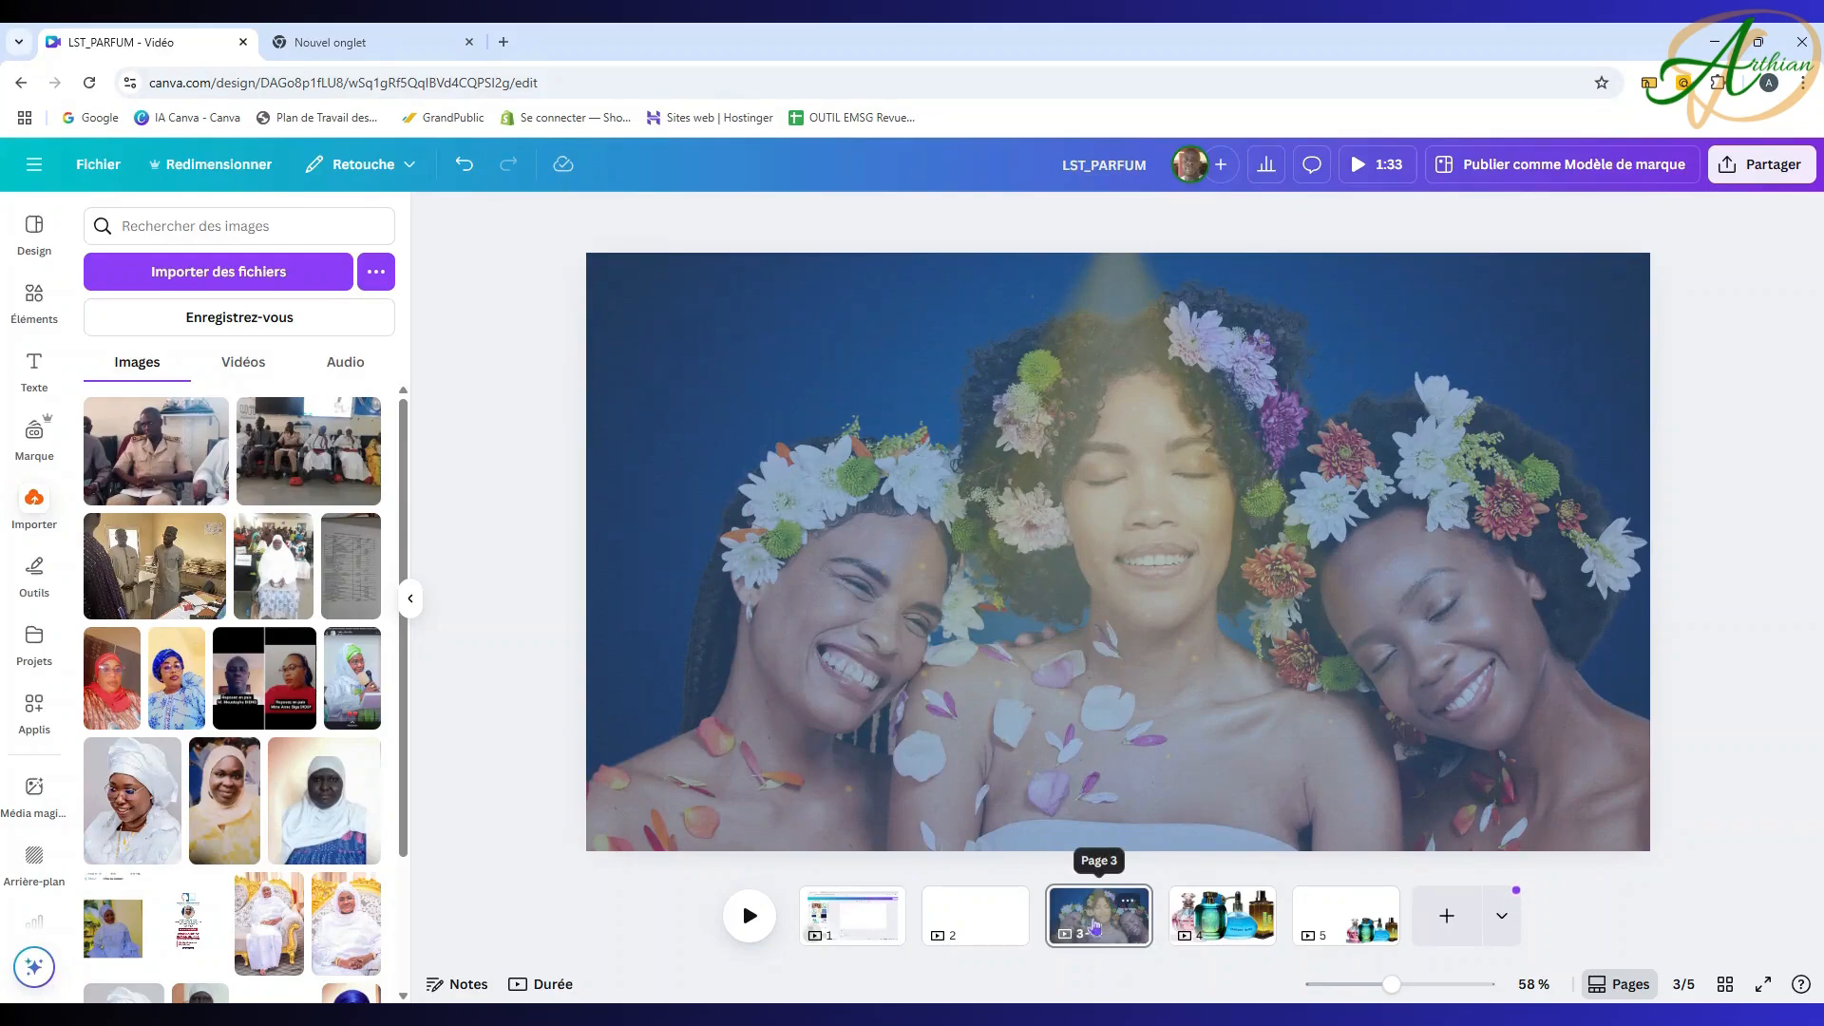
Step: Add the recently used purple PLAY text style, in Bungee font, to page 3
{"action": "left_click_drag", "start_coordinate": [1098, 926], "coordinate": [1103, 943]}
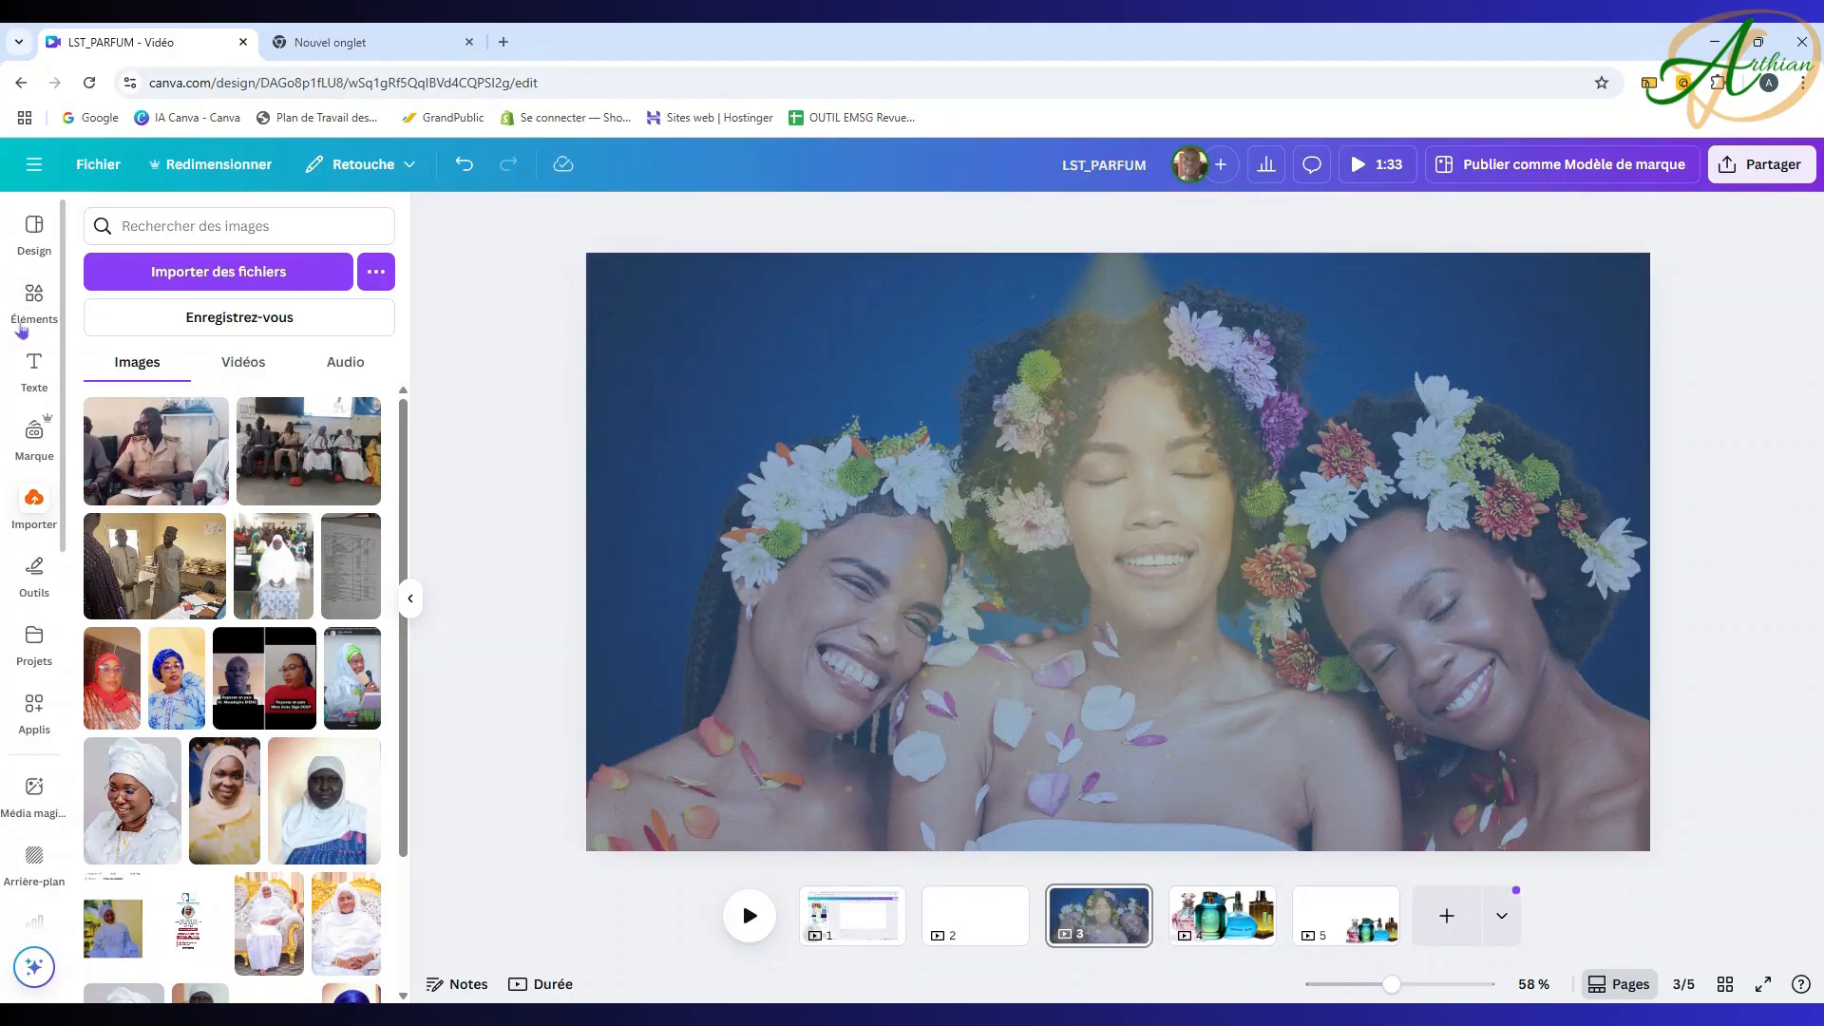
{"action": "left_click", "coordinate": [35, 372]}
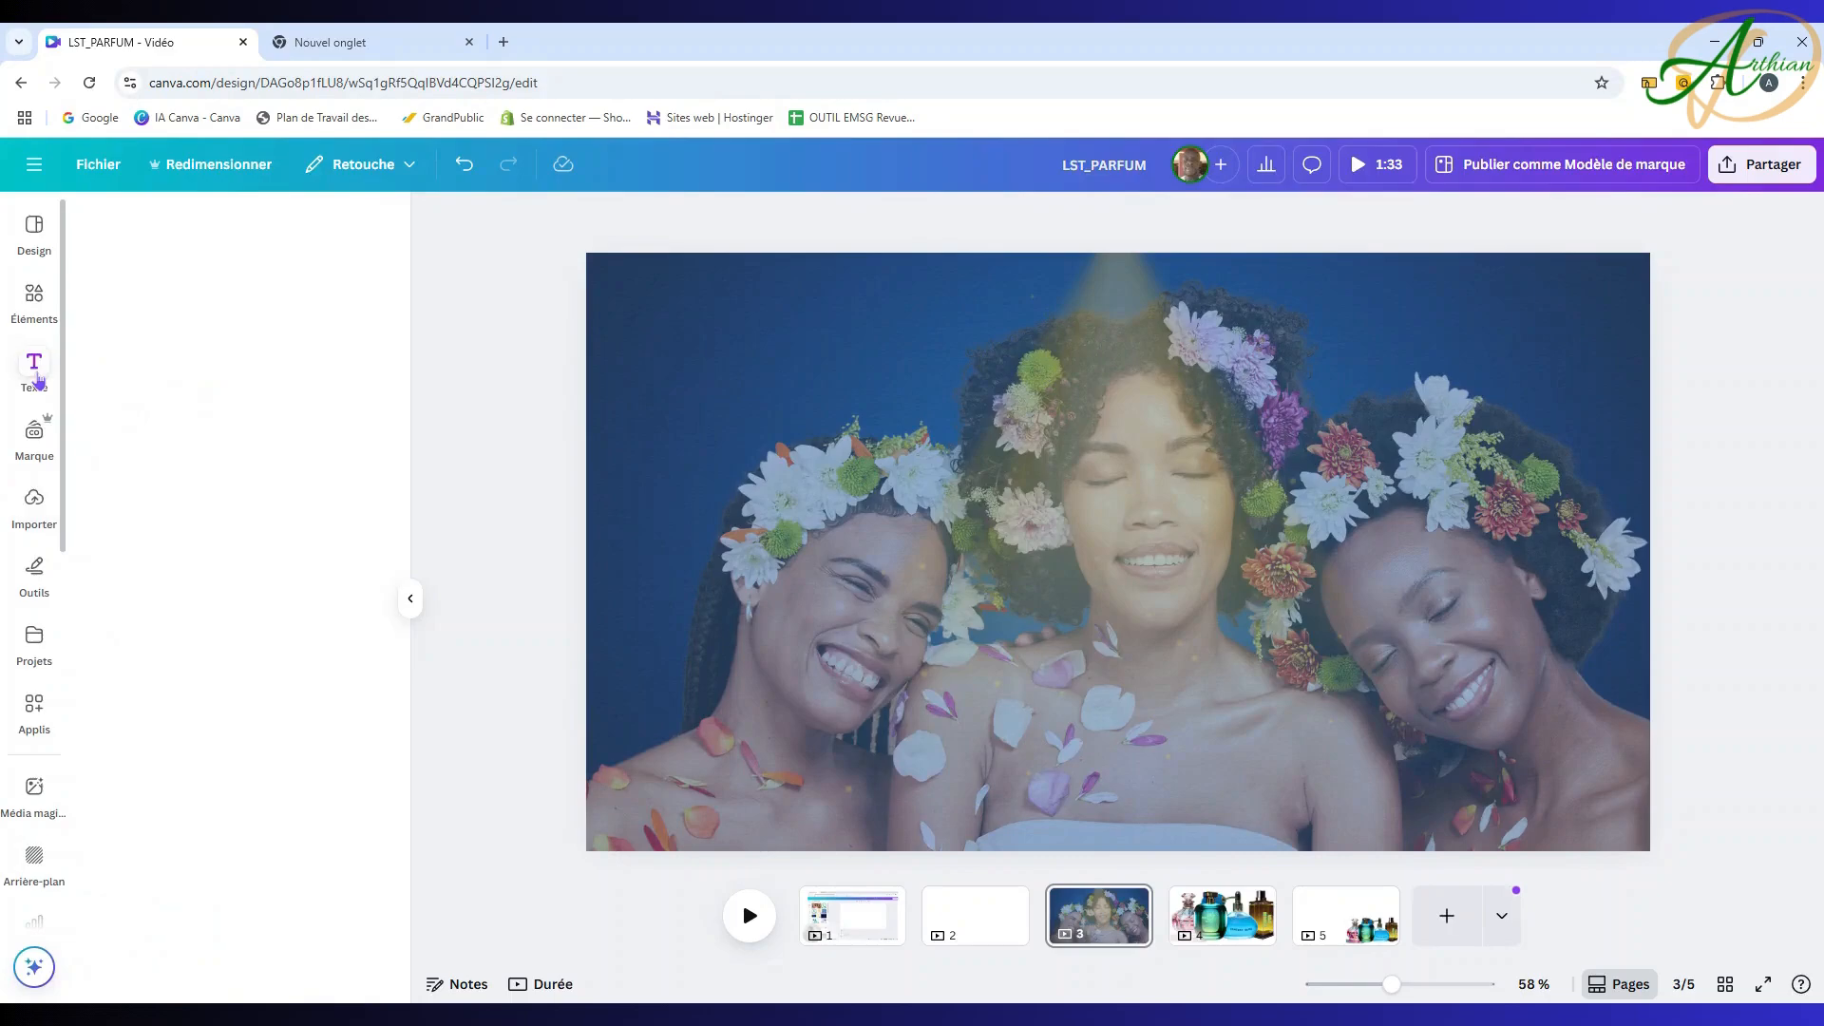
{"action": "scroll", "coordinate": [238, 613], "scroll_direction": "down", "scroll_amount": 9}
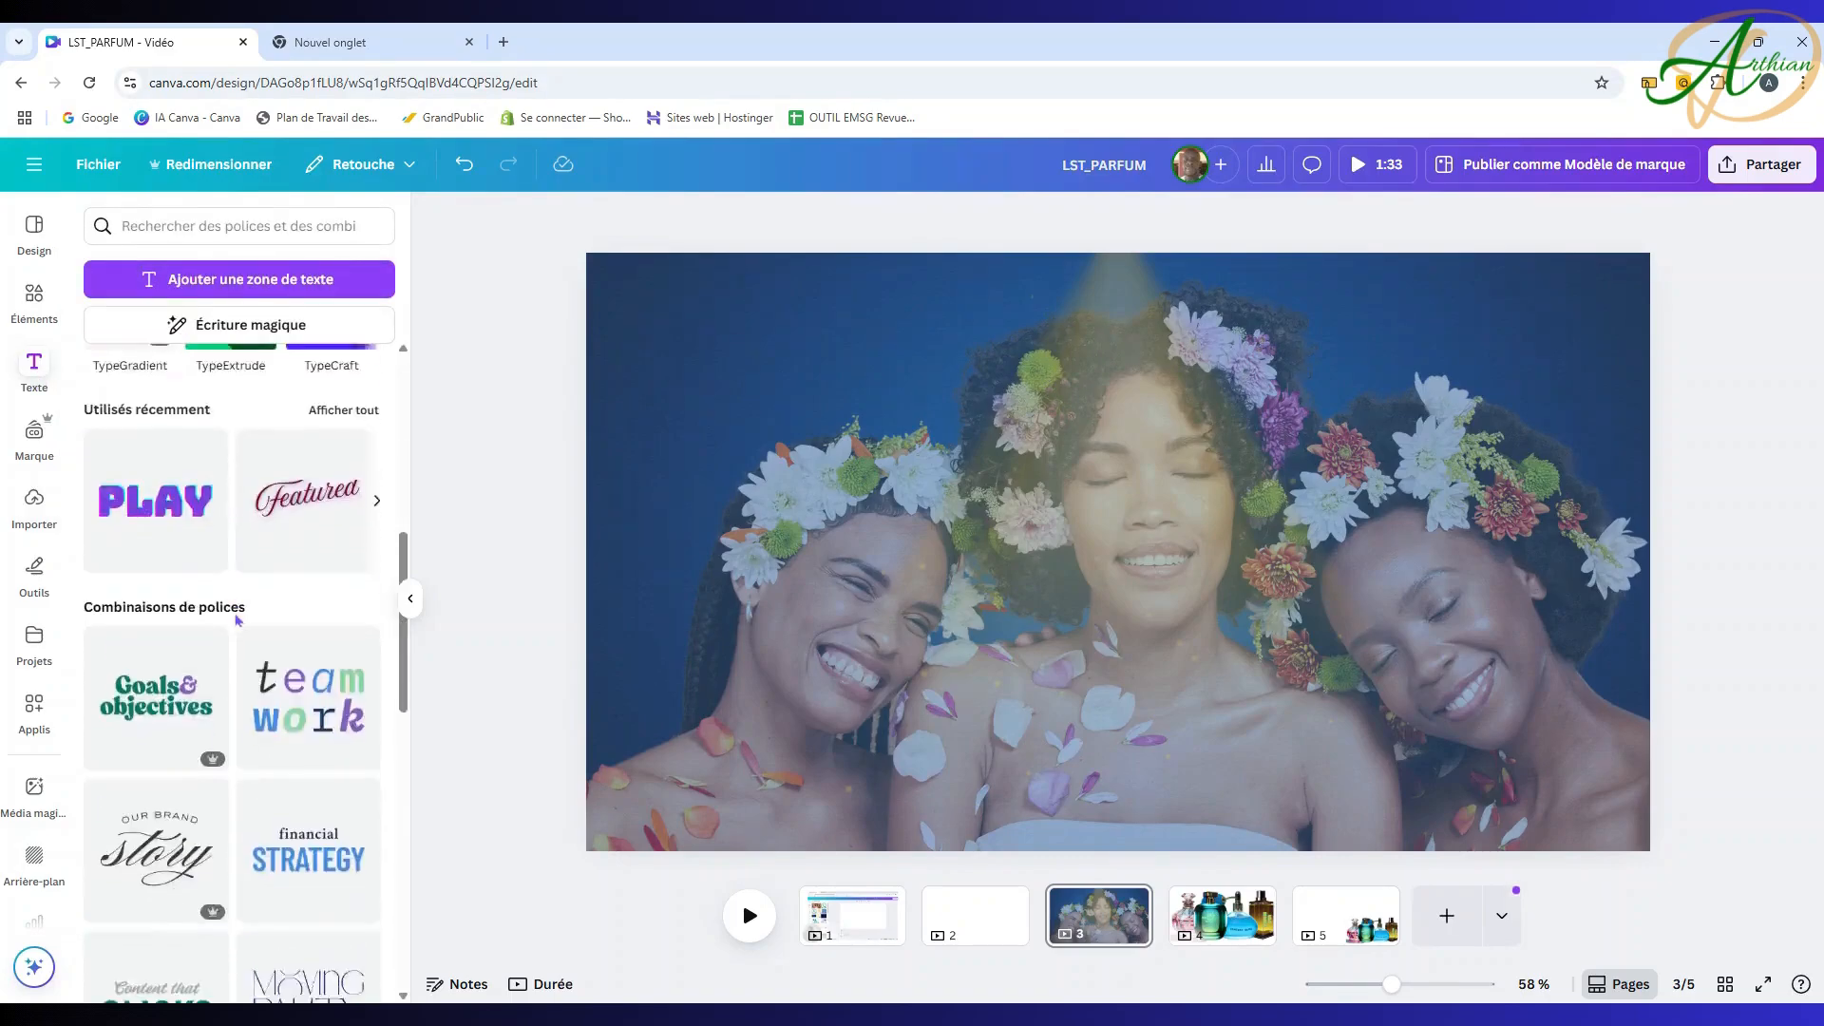
{"action": "scroll", "coordinate": [243, 608], "scroll_direction": "up", "scroll_amount": 3}
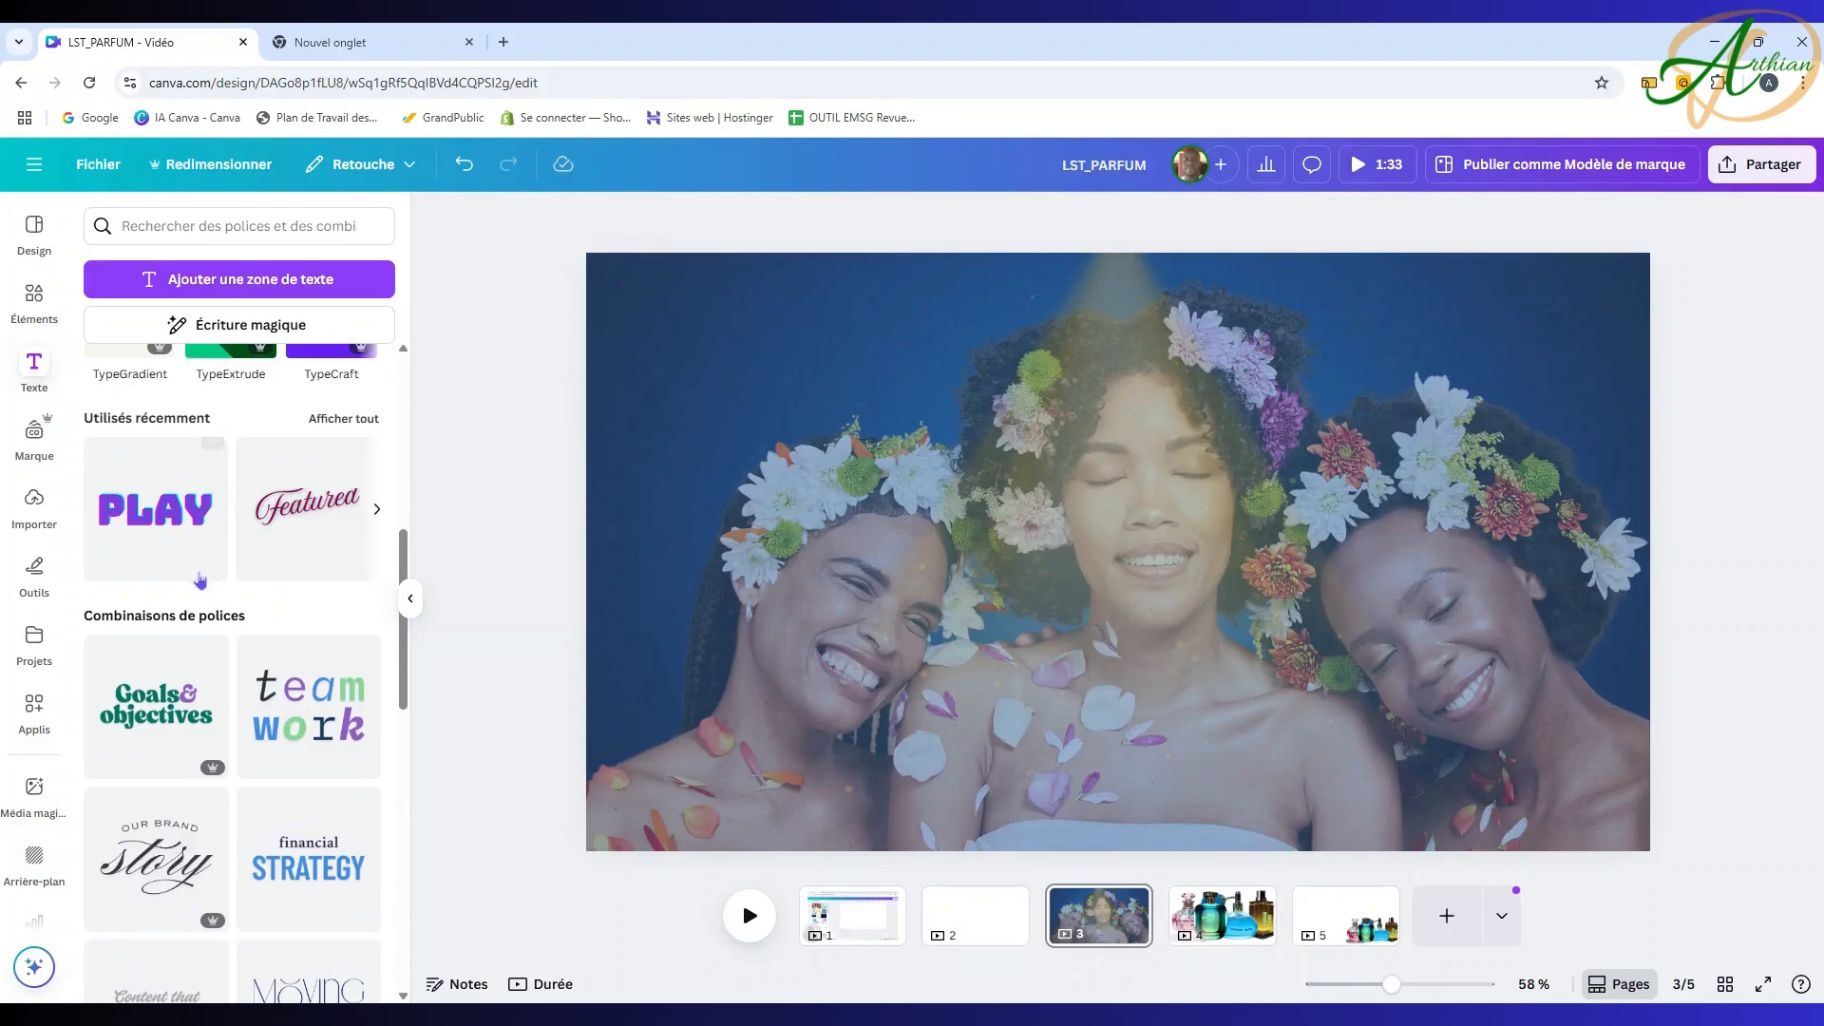
{"action": "left_click", "coordinate": [159, 516]}
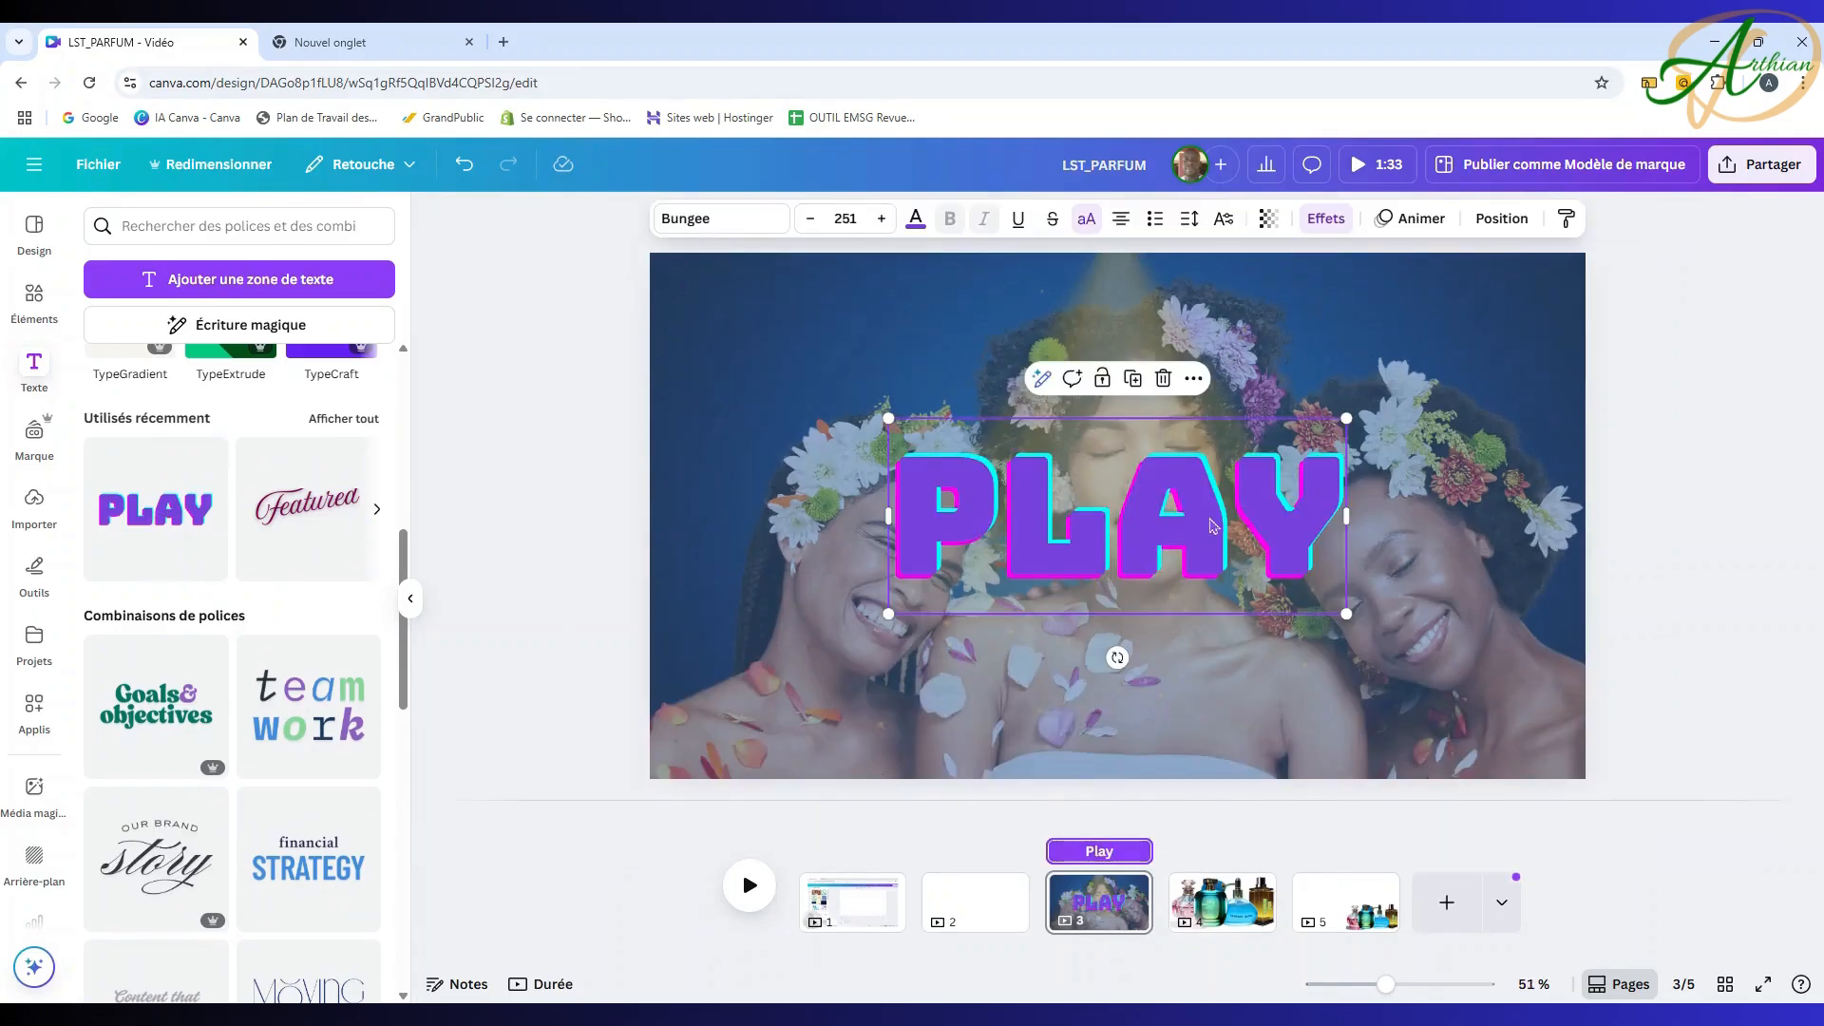
Step: Replace PLAY with 'tawfeex le parfum de la bénediction' and reduce its size from 251 to 218
{"action": "double_click", "coordinate": [1212, 525]}
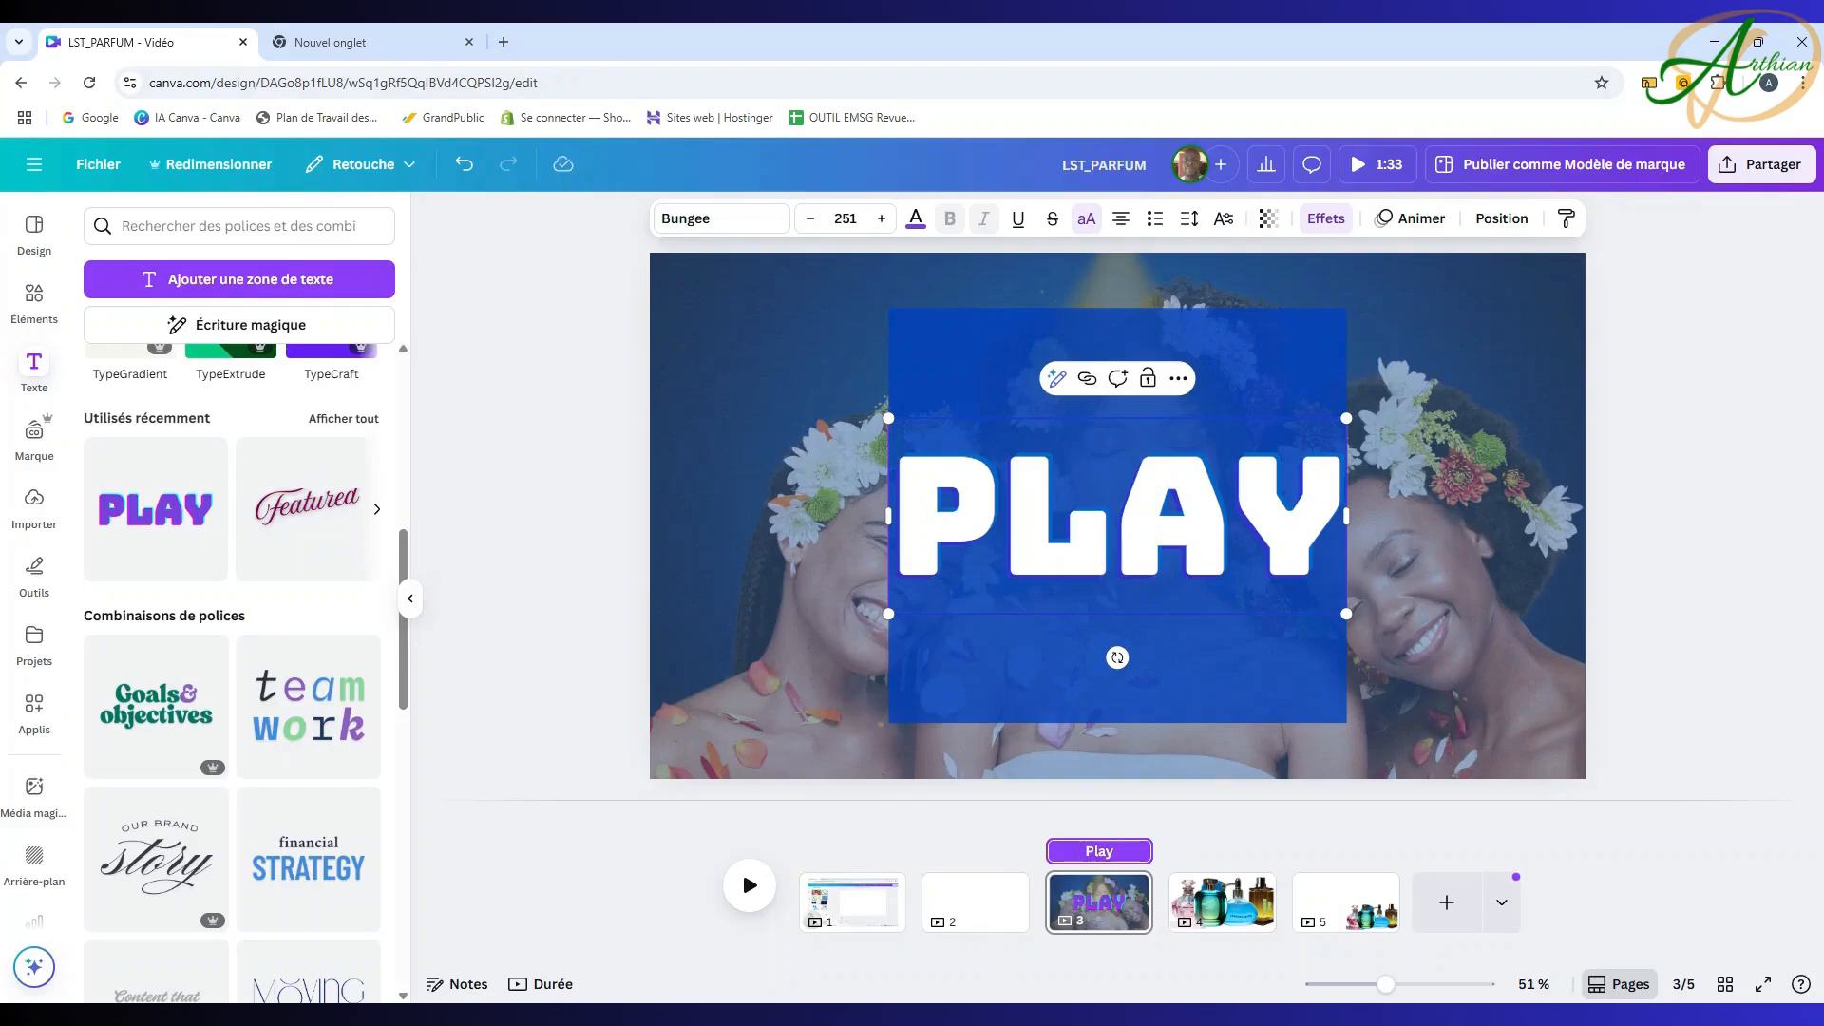
{"action": "type", "text": "tawfee"}
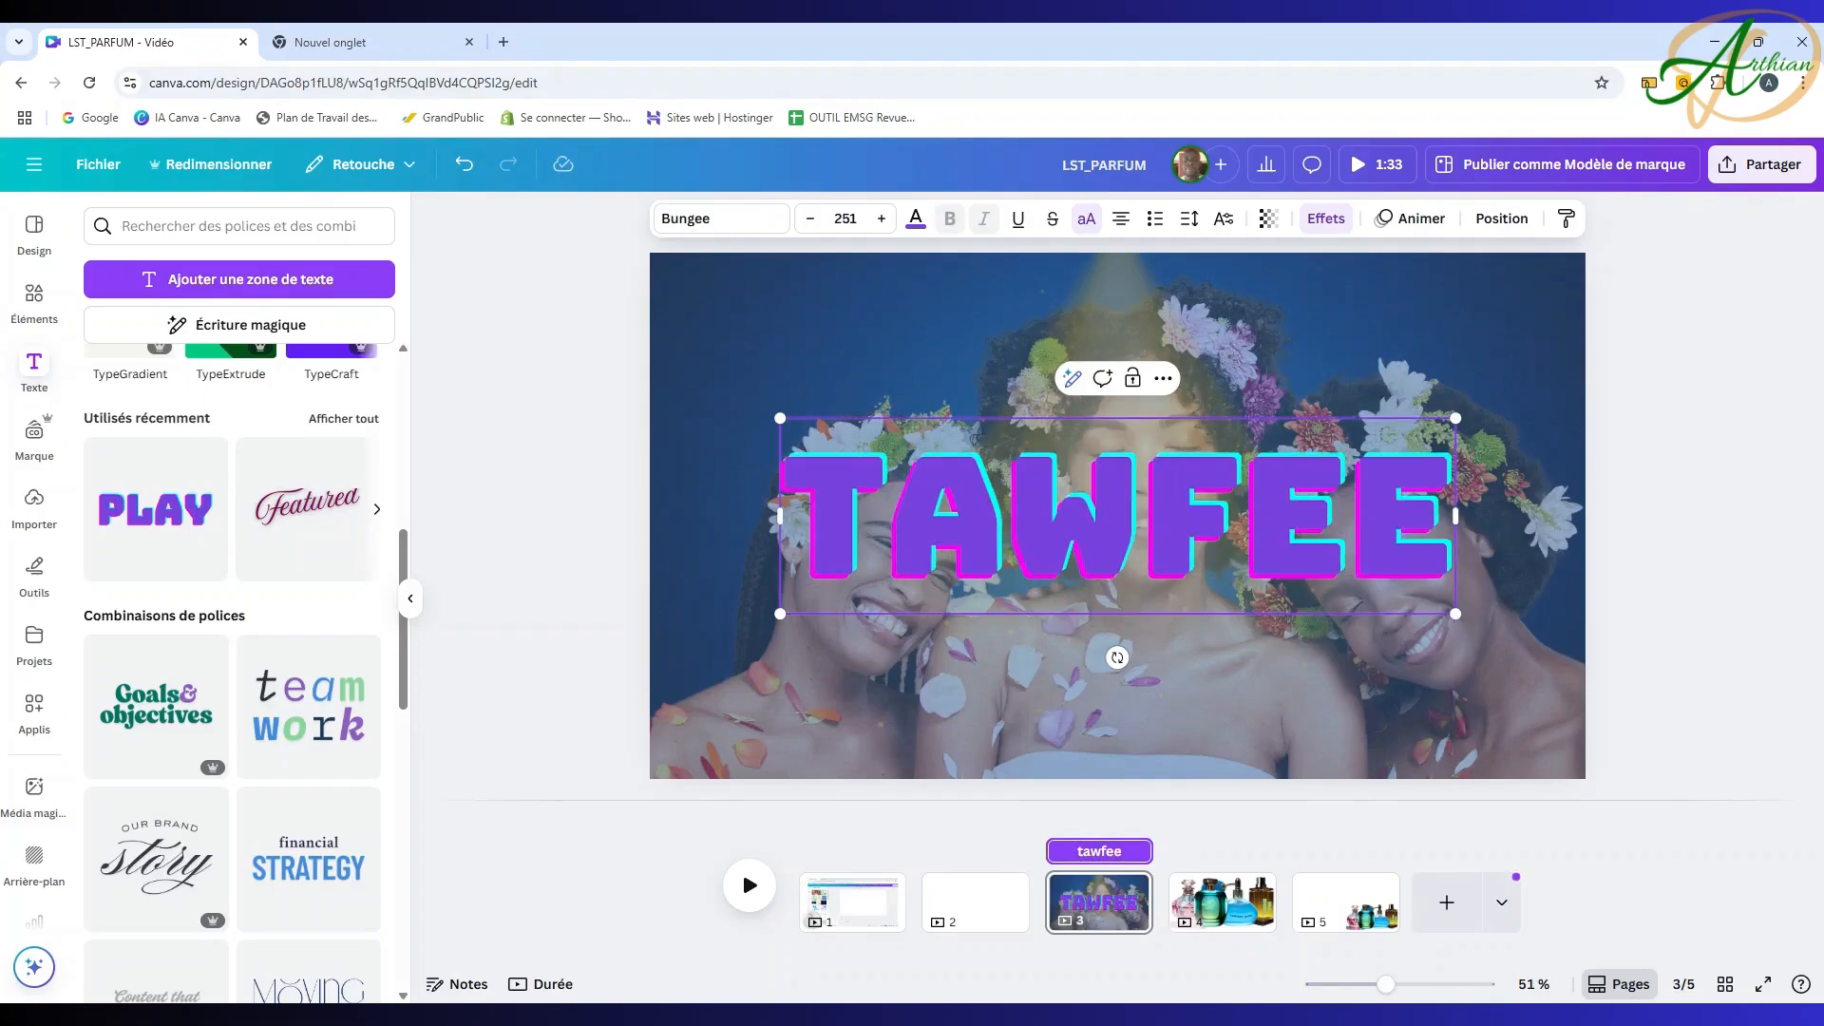
{"action": "type", "text": "x le pa"}
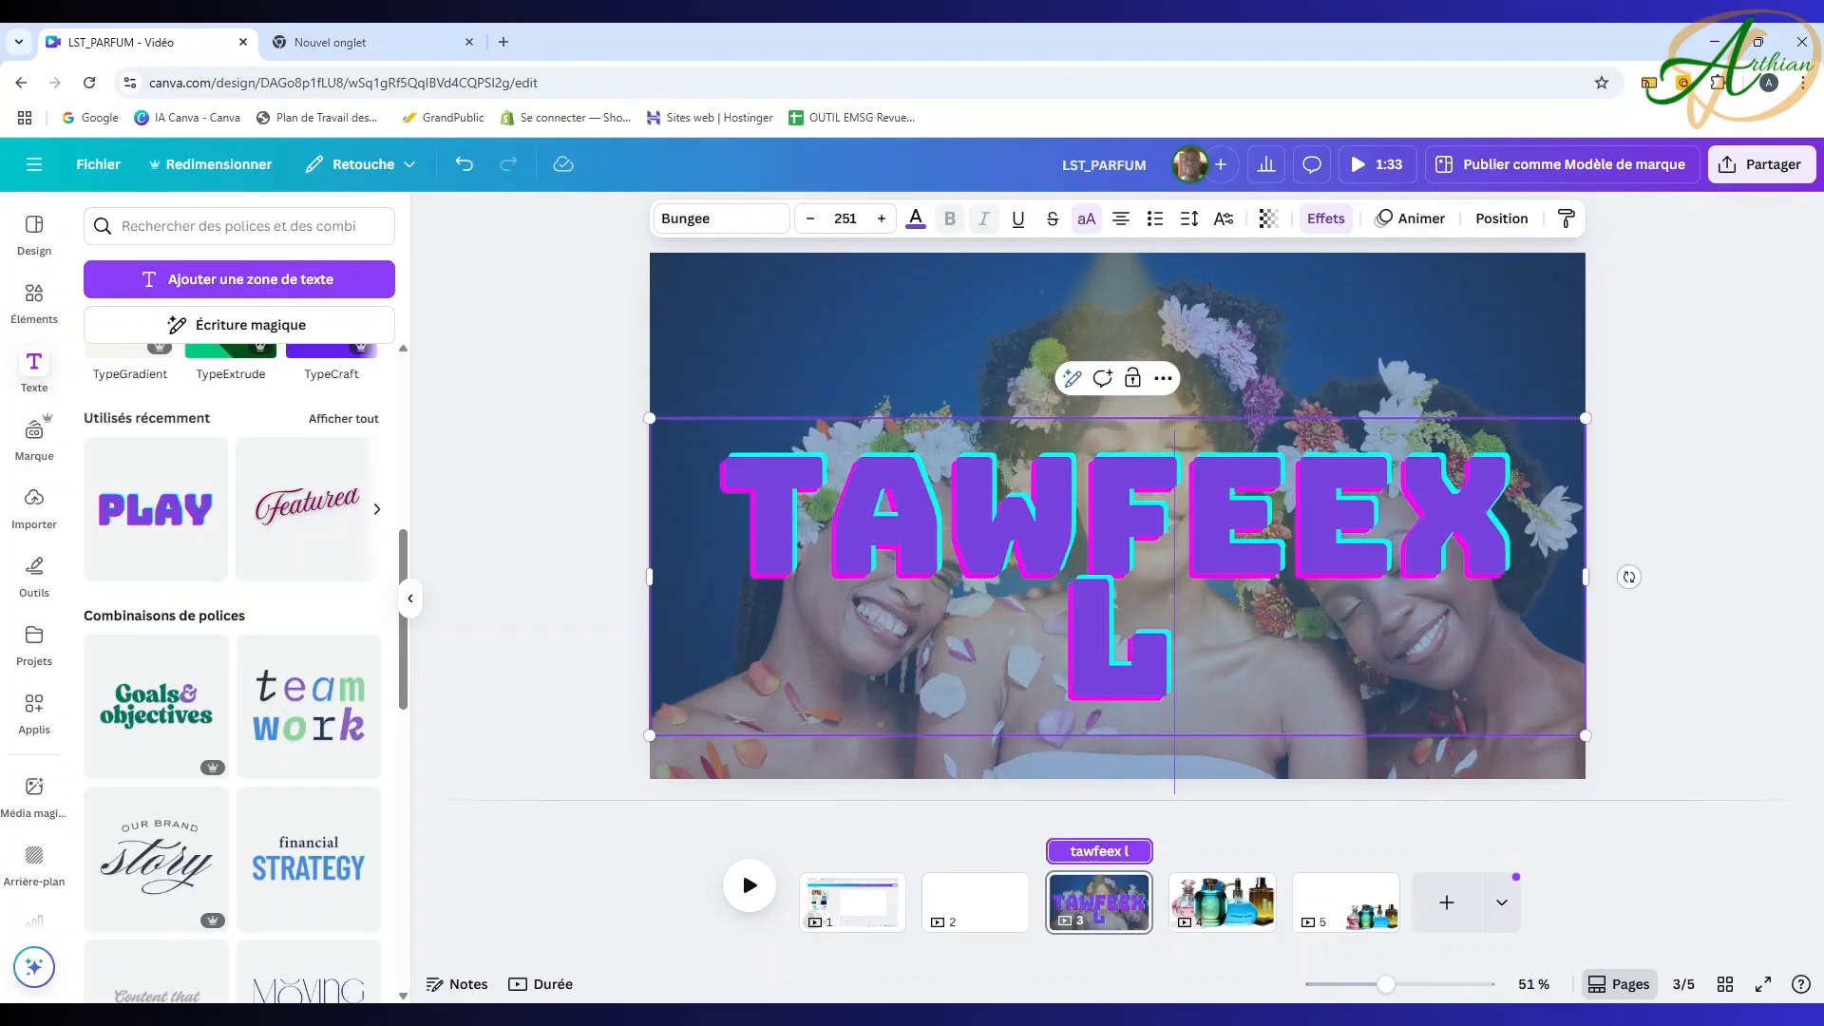
{"action": "type", "text": "rfum"}
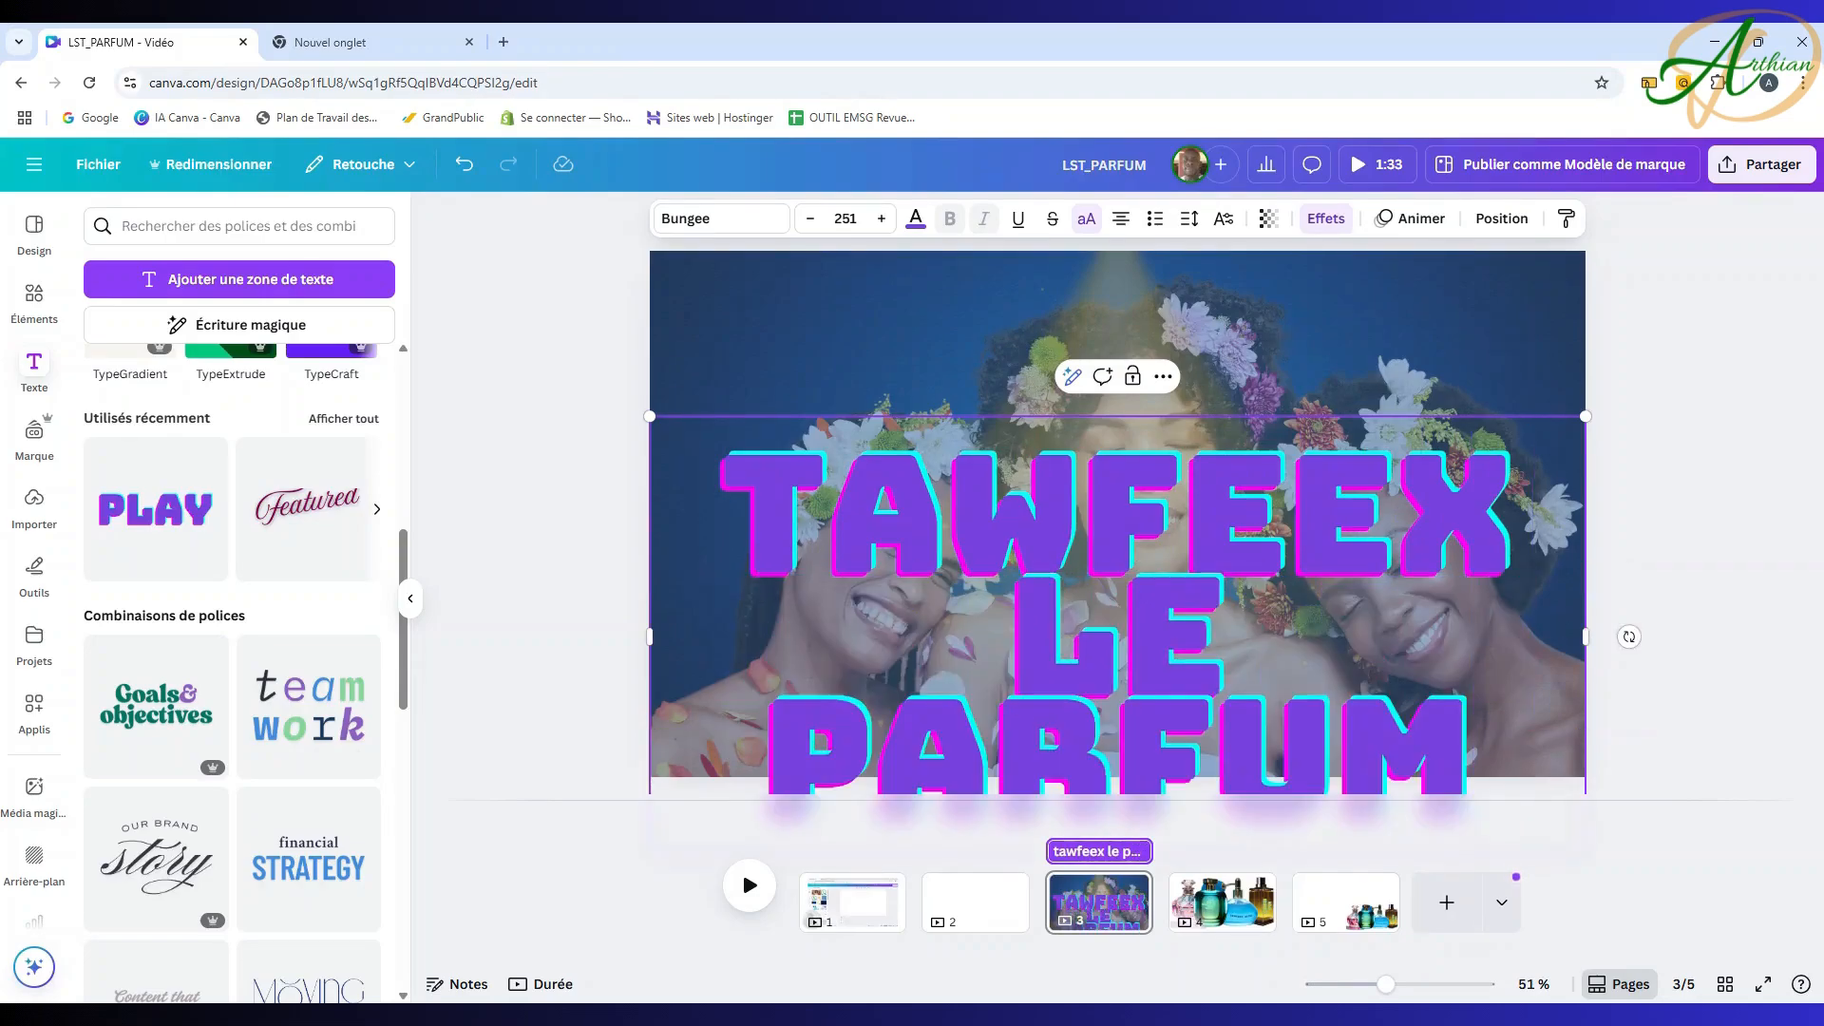
{"action": "type", "text": " de la"}
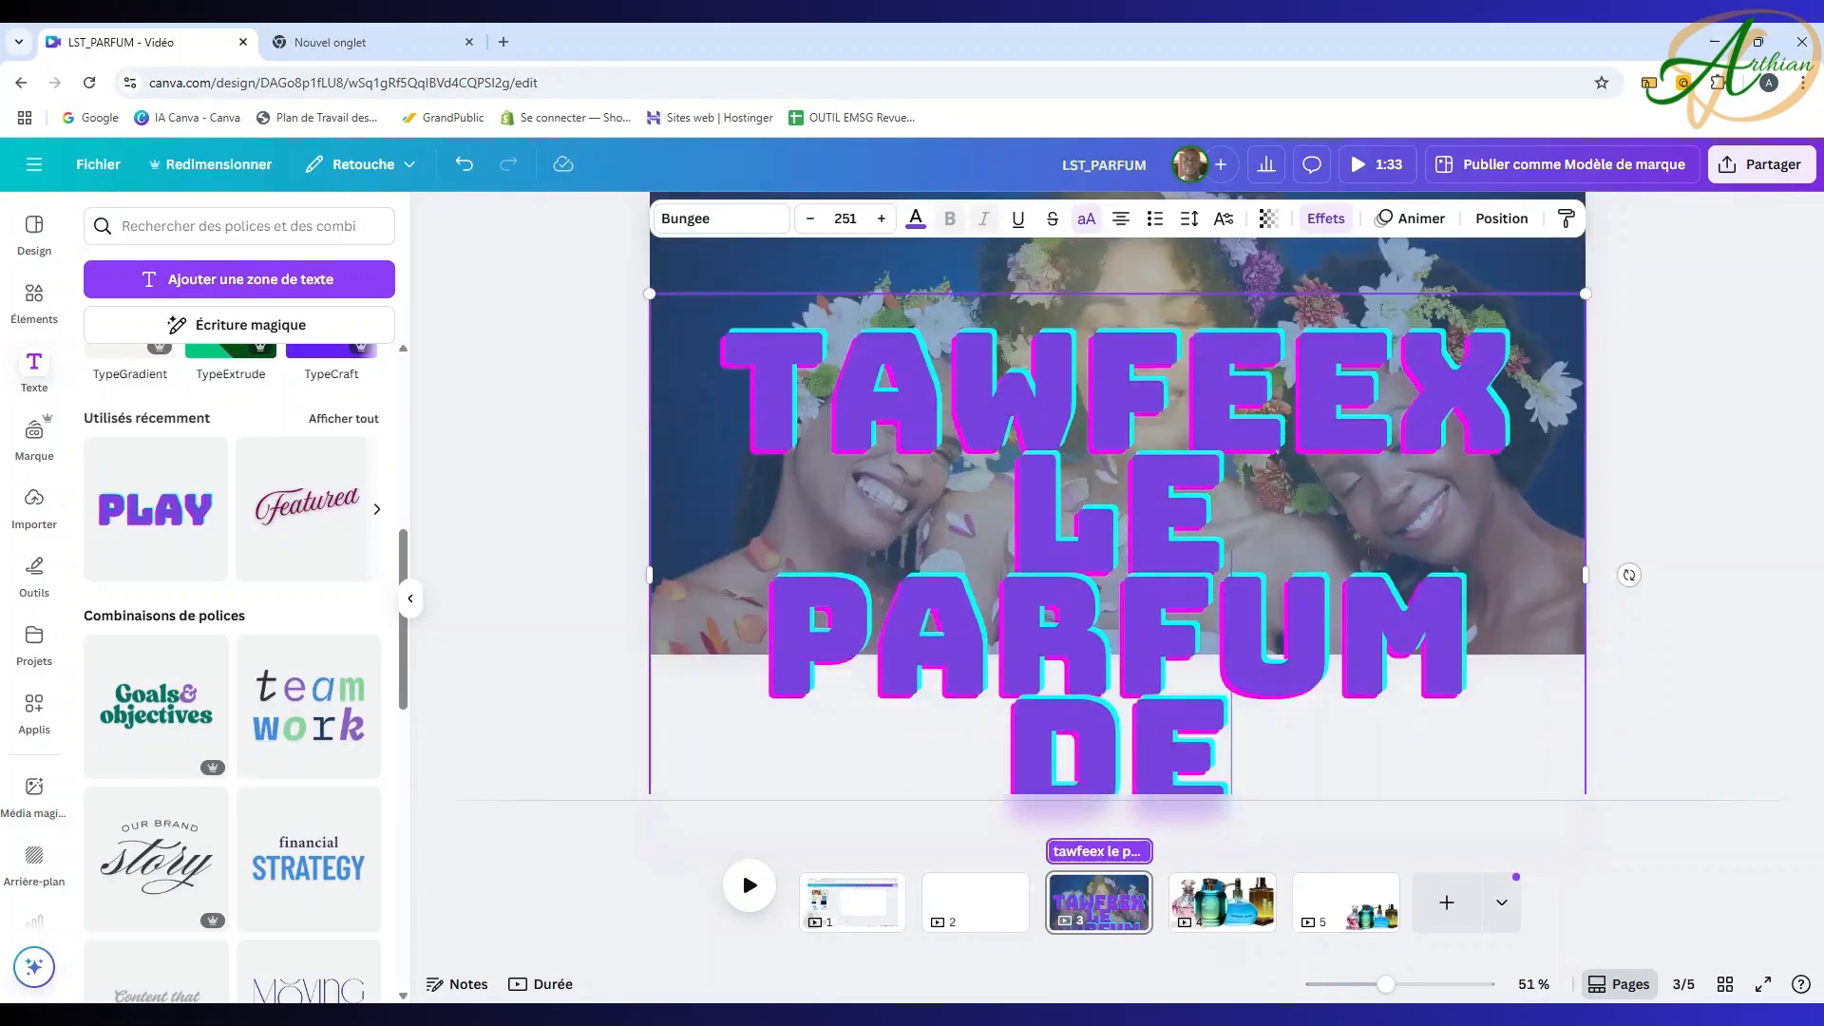
{"action": "type", "text": " bé"}
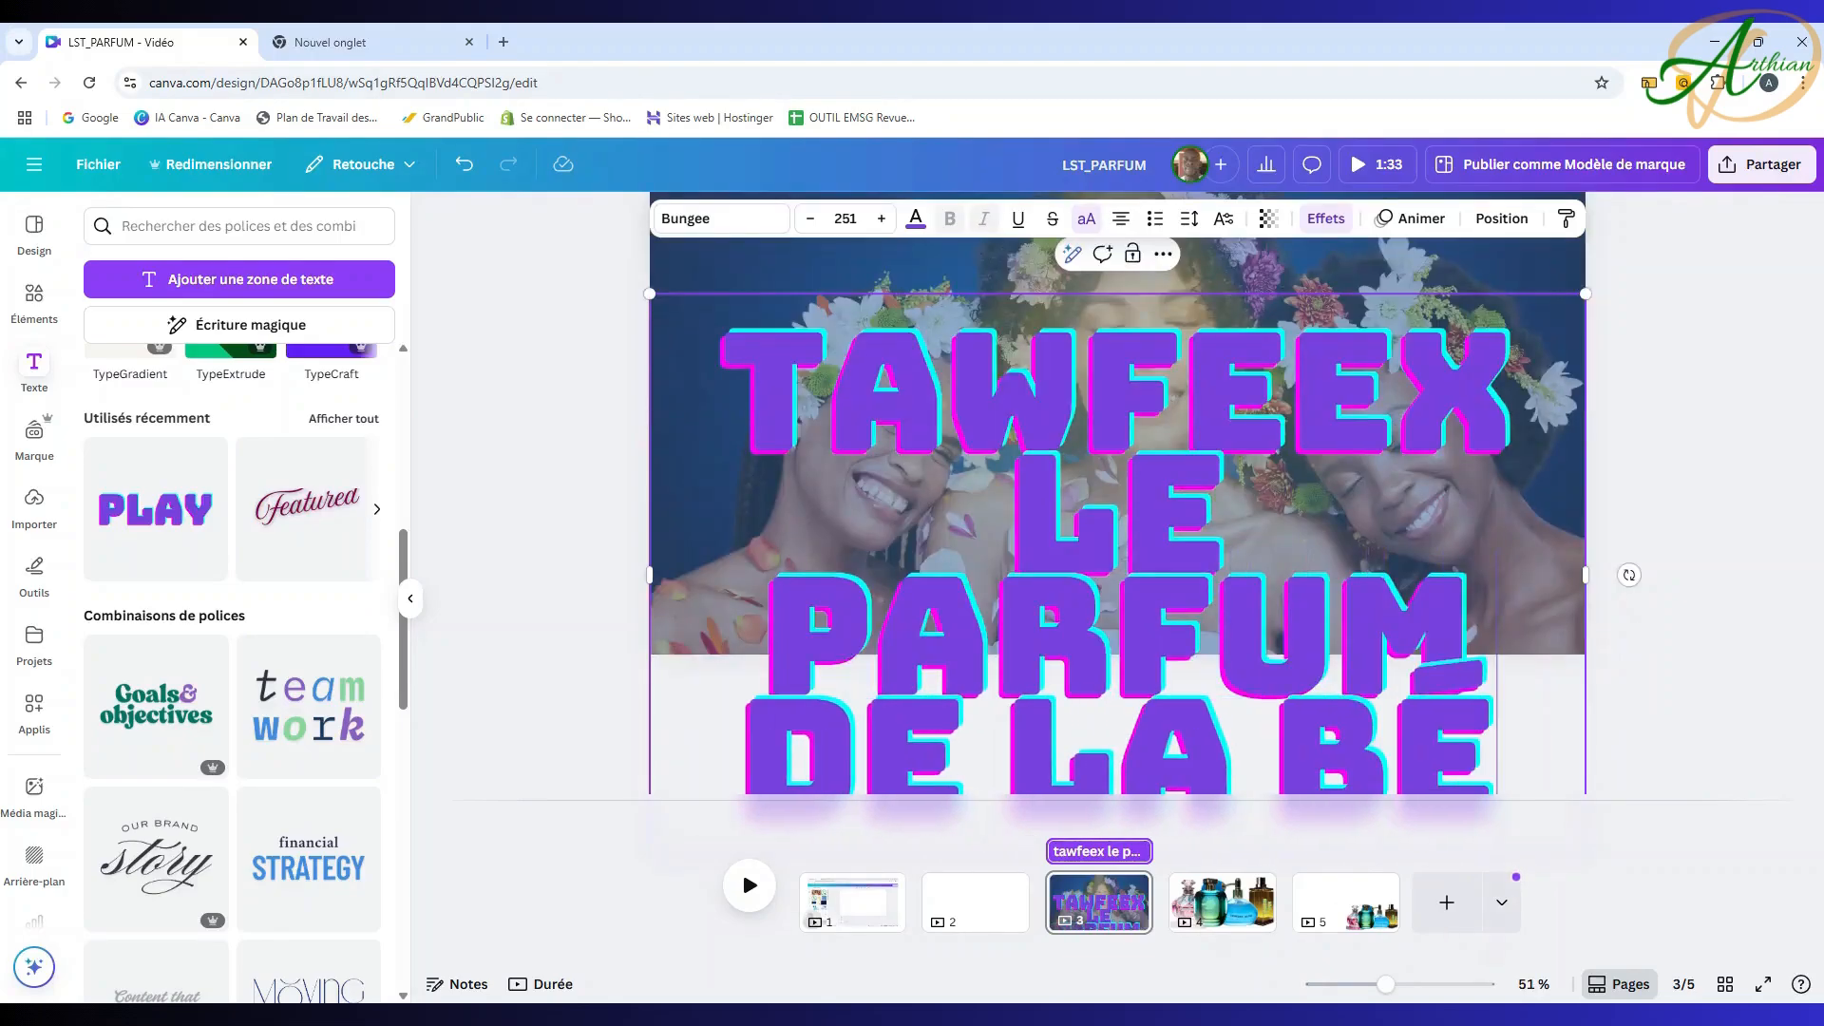
{"action": "type", "text": "ne"}
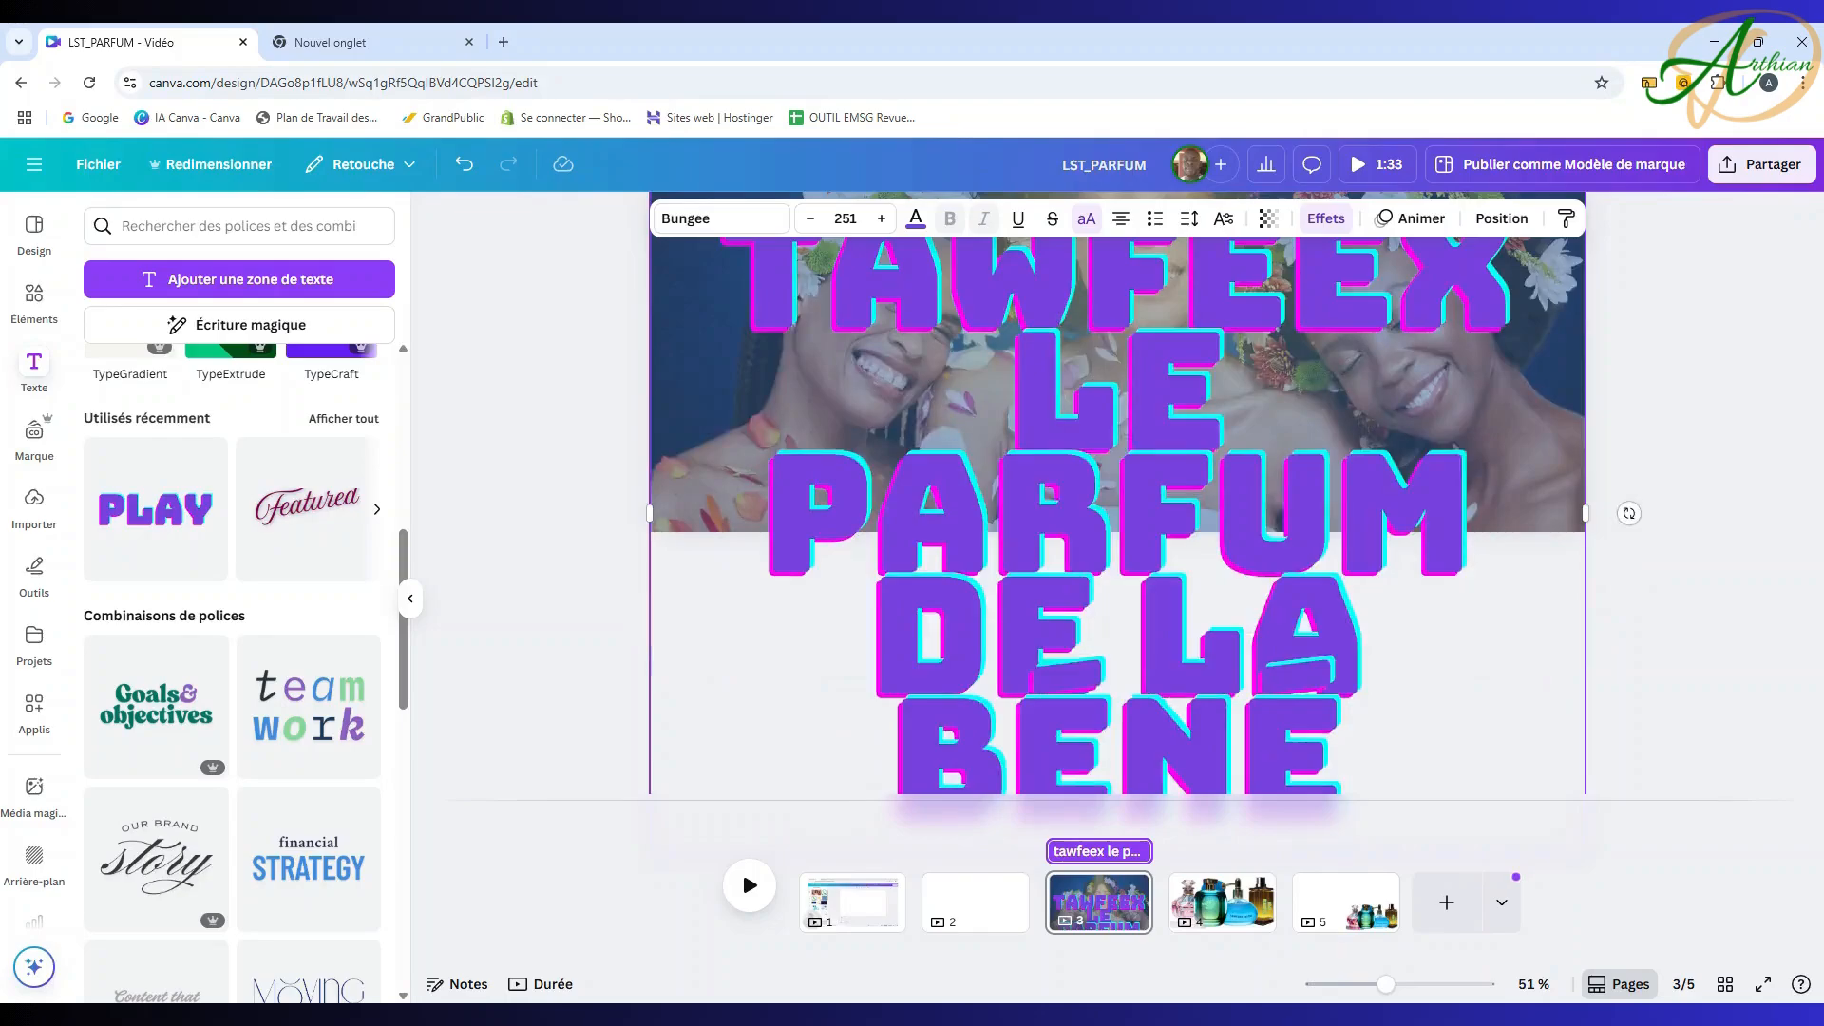
{"action": "type", "text": "dictio"}
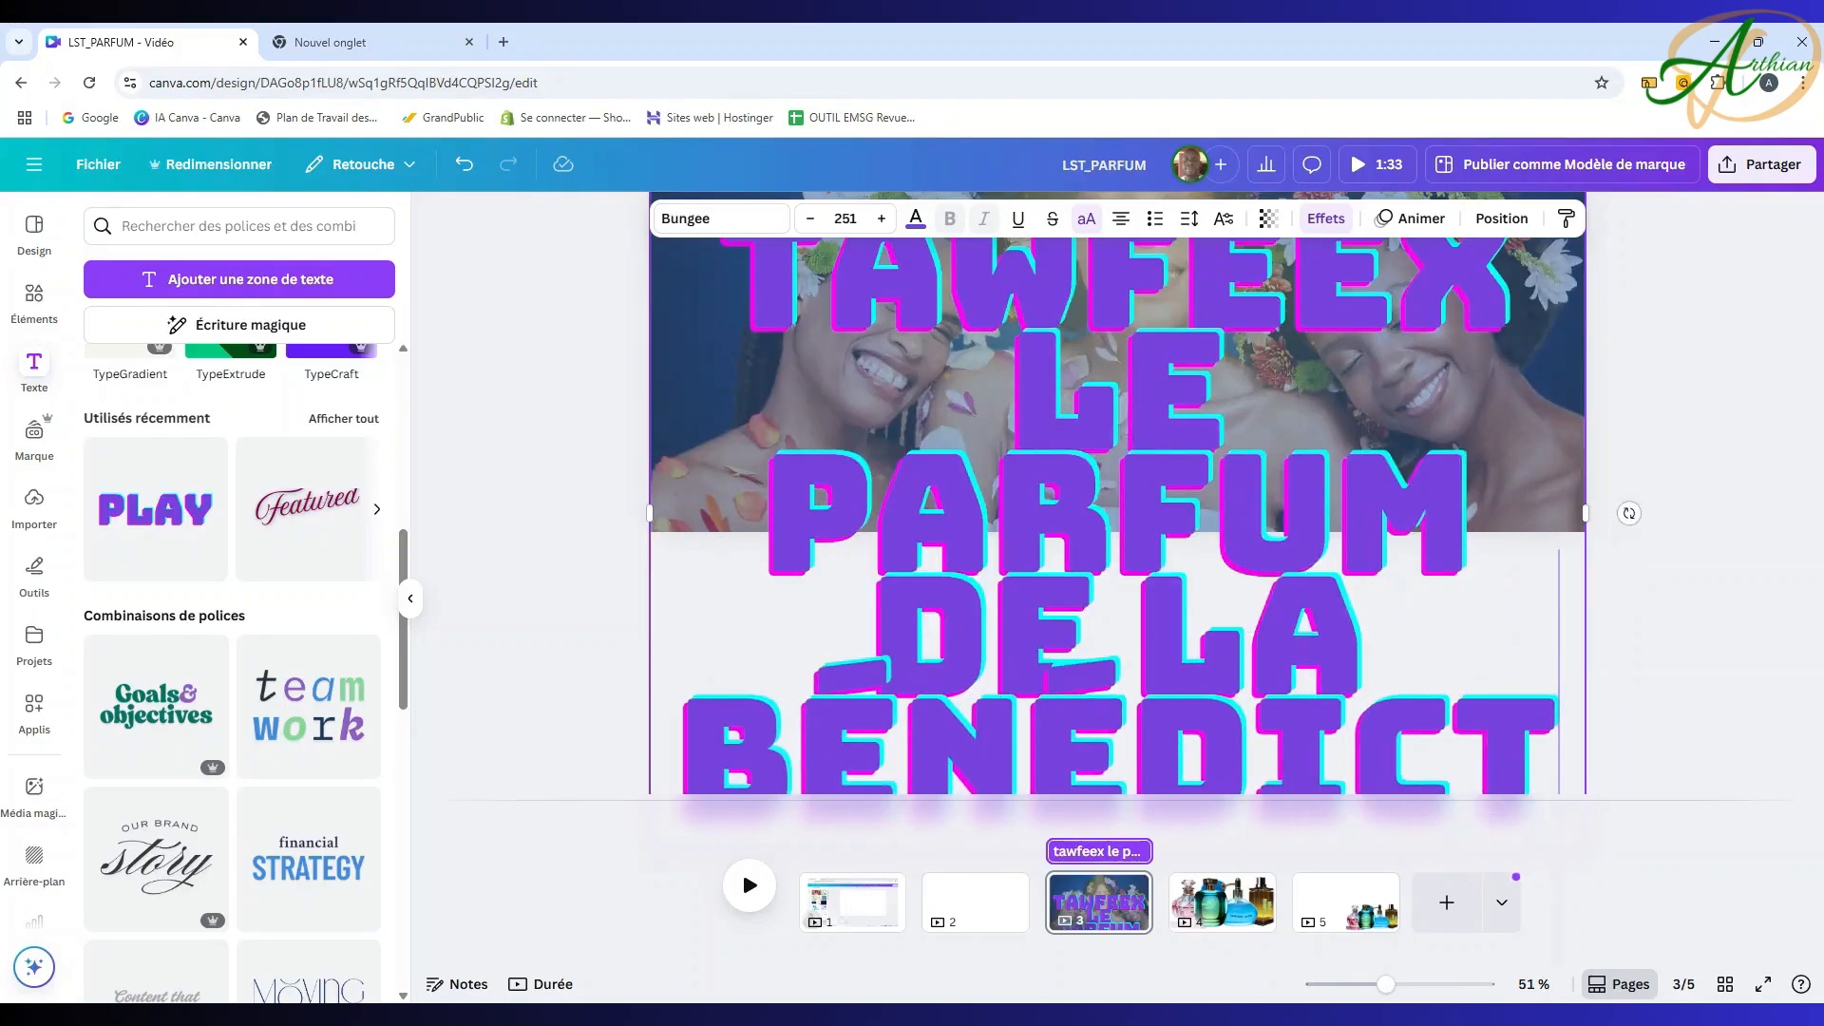
{"action": "type", "text": "n"}
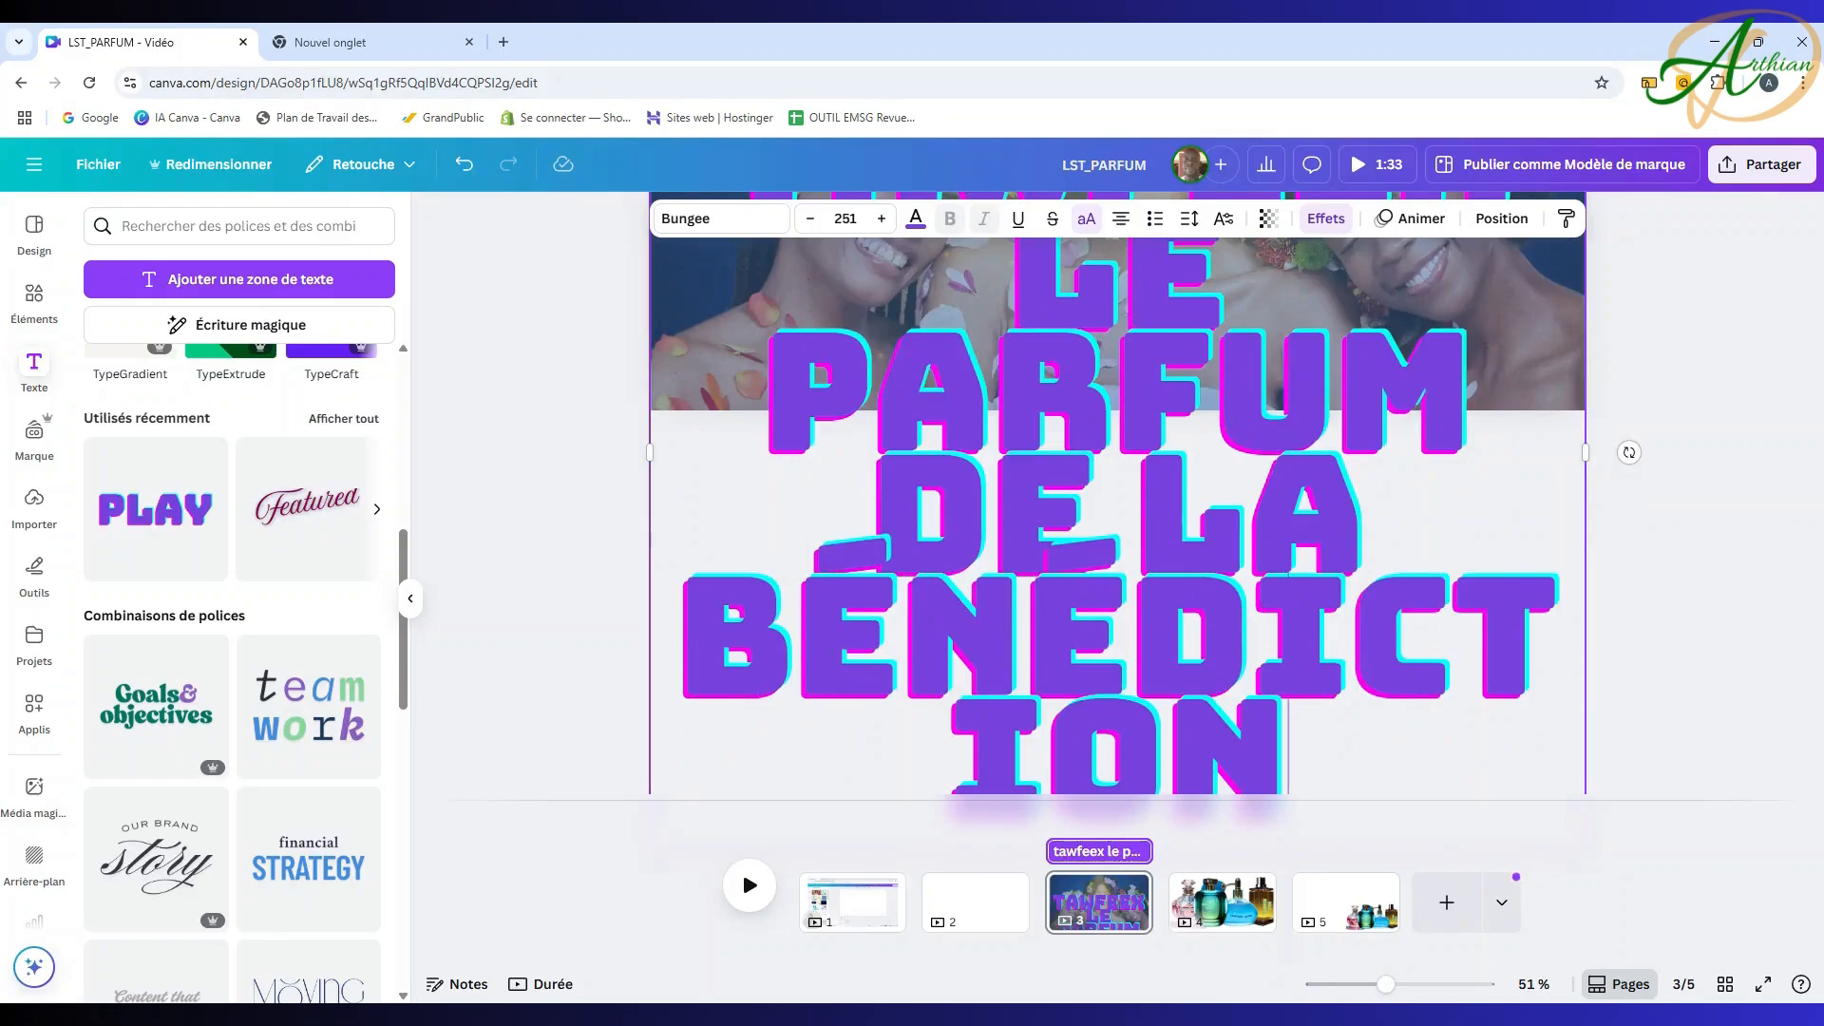
{"action": "left_click", "coordinate": [811, 228]}
{"action": "left_click", "coordinate": [811, 228]}
{"action": "key", "text": "ctrl+shift+comma"}
{"action": "key", "text": "ctrl+shift+comma"}
{"action": "key", "text": "ctrl+shift+comma"}
{"action": "key", "text": "ctrl+shift+comma"}
{"action": "key", "text": "ctrl+shift+comma"}
{"action": "key", "text": "ctrl+shift+comma"}
{"action": "key", "text": "ctrl+shift+comma"}
{"action": "key", "text": "ctrl+shift+comma"}
{"action": "key", "text": "ctrl+shift+comma"}
{"action": "key", "text": "ctrl+shift+comma"}
{"action": "key", "text": "ctrl+shift+comma"}
{"action": "key", "text": "ctrl+shift+comma"}
{"action": "key", "text": "ctrl+shift+comma"}
{"action": "key", "text": "ctrl+shift+comma"}
{"action": "key", "text": "ctrl+shift+comma"}
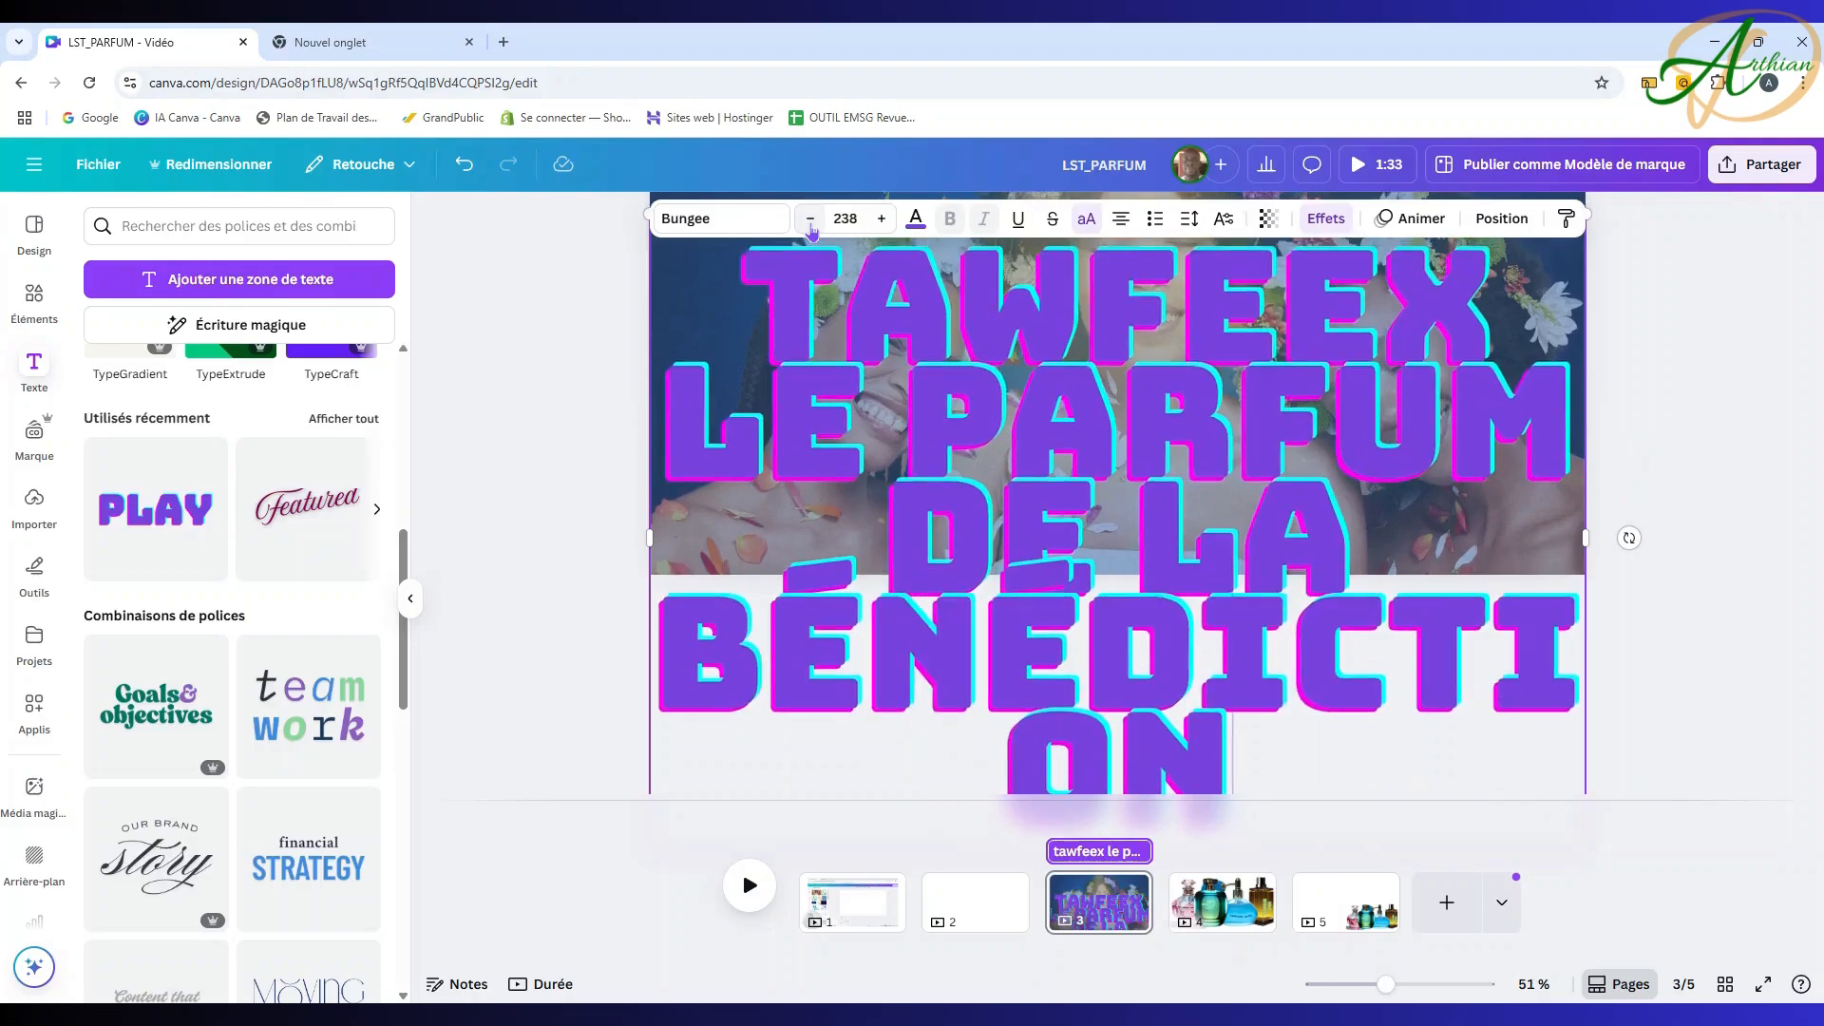
{"action": "key", "text": "ctrl+shift+comma"}
{"action": "key", "text": "ctrl+shift+comma"}
{"action": "key", "text": "ctrl+shift+comma"}
{"action": "key", "text": "ctrl+shift+comma"}
{"action": "key", "text": "ctrl+shift+comma"}
{"action": "key", "text": "ctrl+shift+comma"}
{"action": "key", "text": "ctrl+shift+comma"}
{"action": "key", "text": "ctrl+shift+comma"}
{"action": "key", "text": "ctrl+shift+comma"}
{"action": "key", "text": "ctrl+shift+comma"}
{"action": "key", "text": "ctrl+shift+comma"}
{"action": "key", "text": "ctrl+shift+comma"}
{"action": "key", "text": "ctrl+shift+comma"}
{"action": "key", "text": "ctrl+shift+comma"}
{"action": "key", "text": "ctrl+shift+comma"}
{"action": "key", "text": "ctrl+shift+comma"}
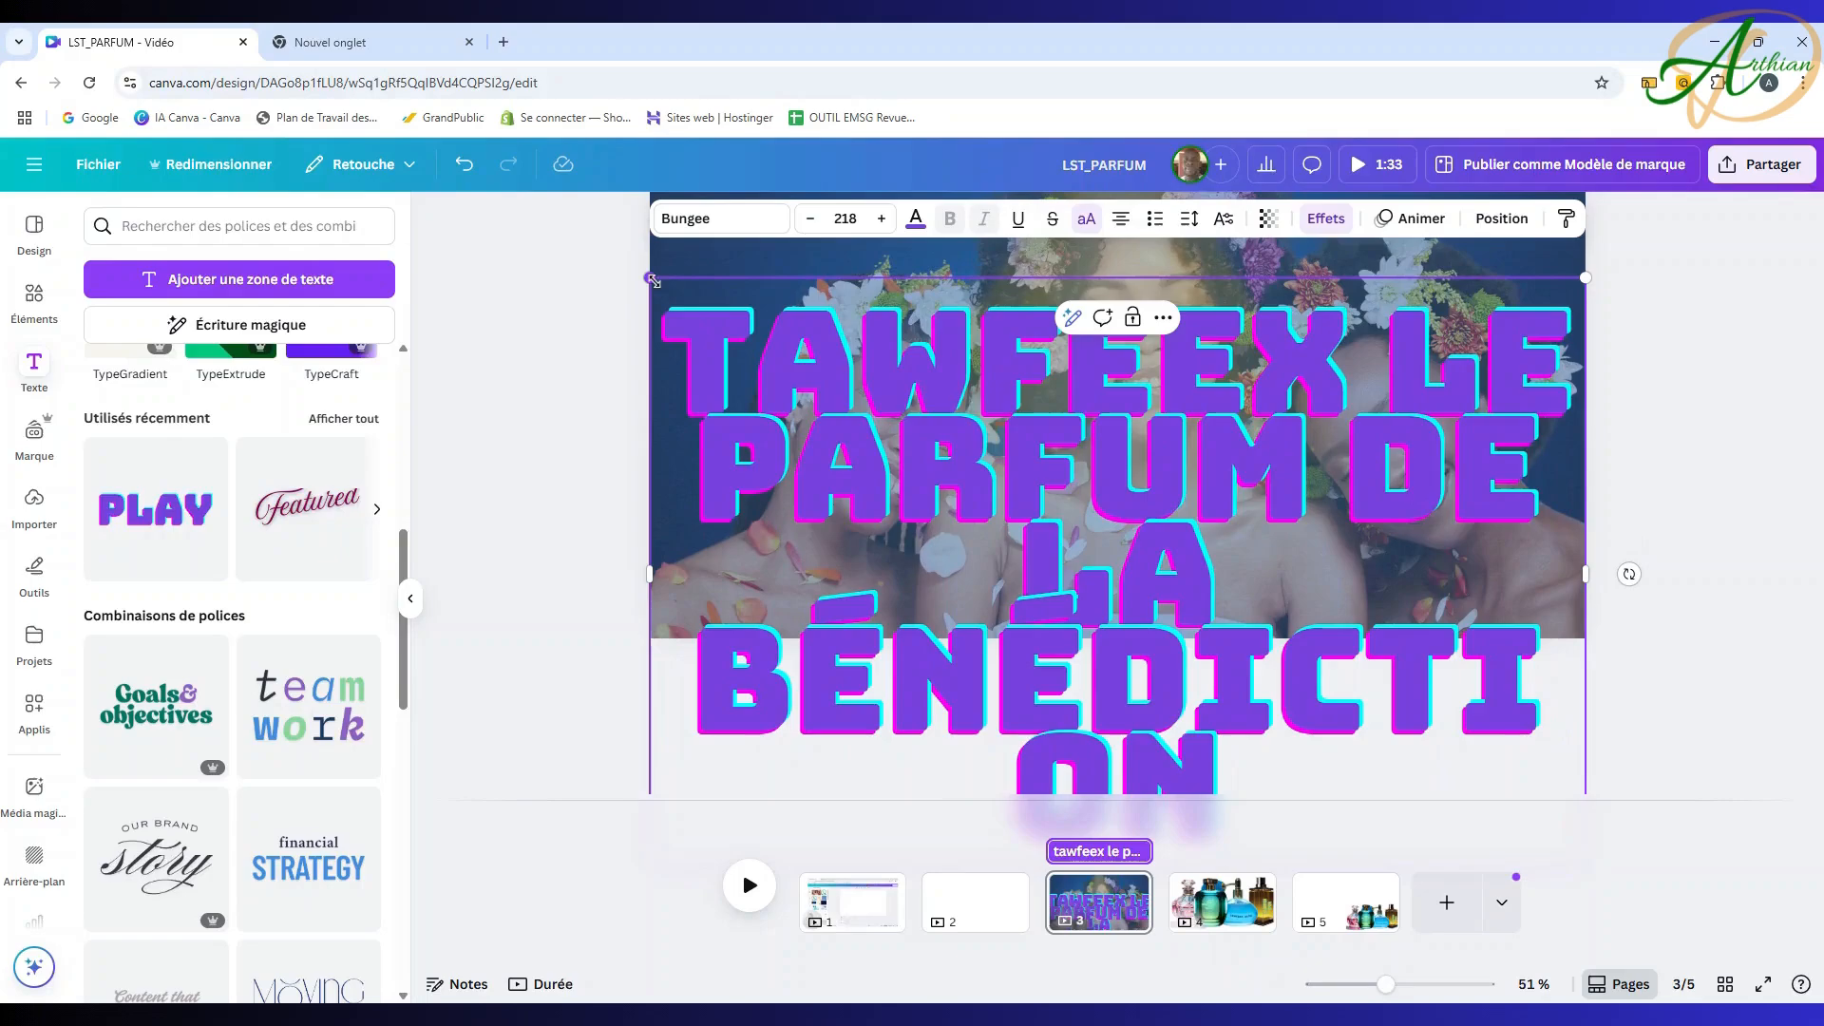
Step: Scale the page 3 title down to about size 147 and move it to the top
{"action": "left_click_drag", "start_coordinate": [649, 278], "coordinate": [1235, 765]}
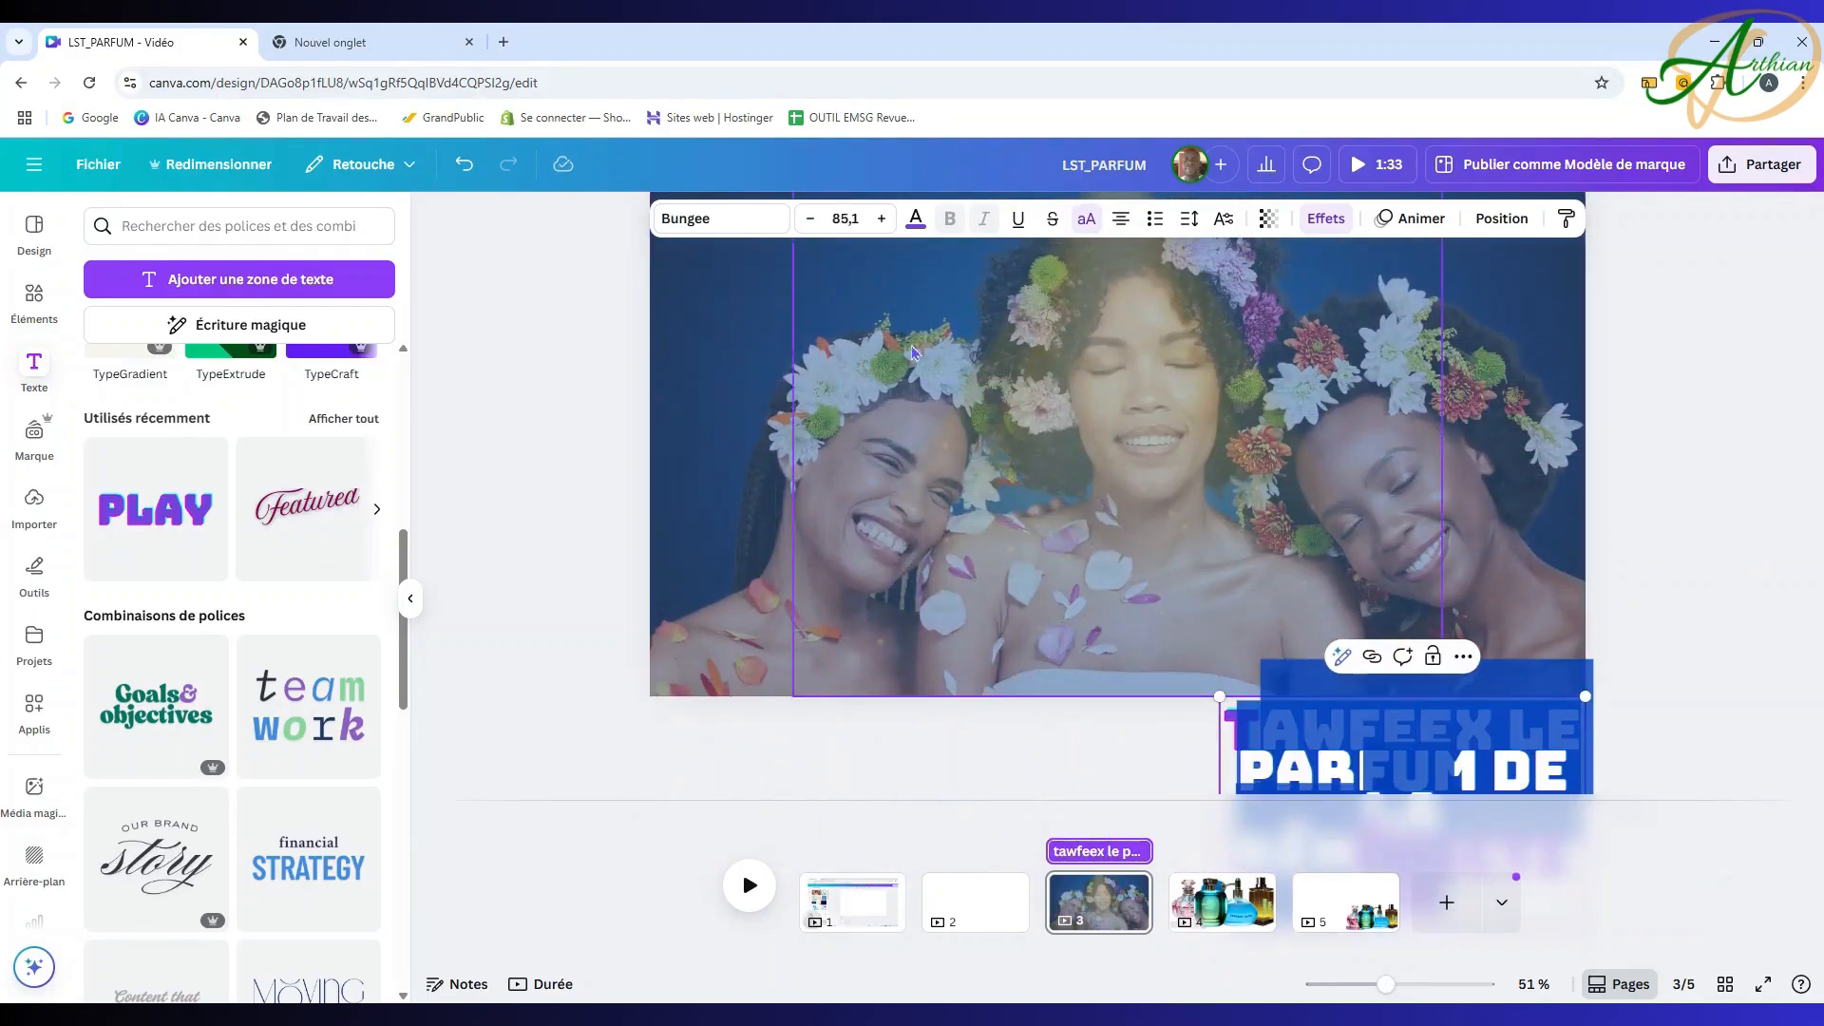
{"action": "left_click", "coordinate": [465, 167]}
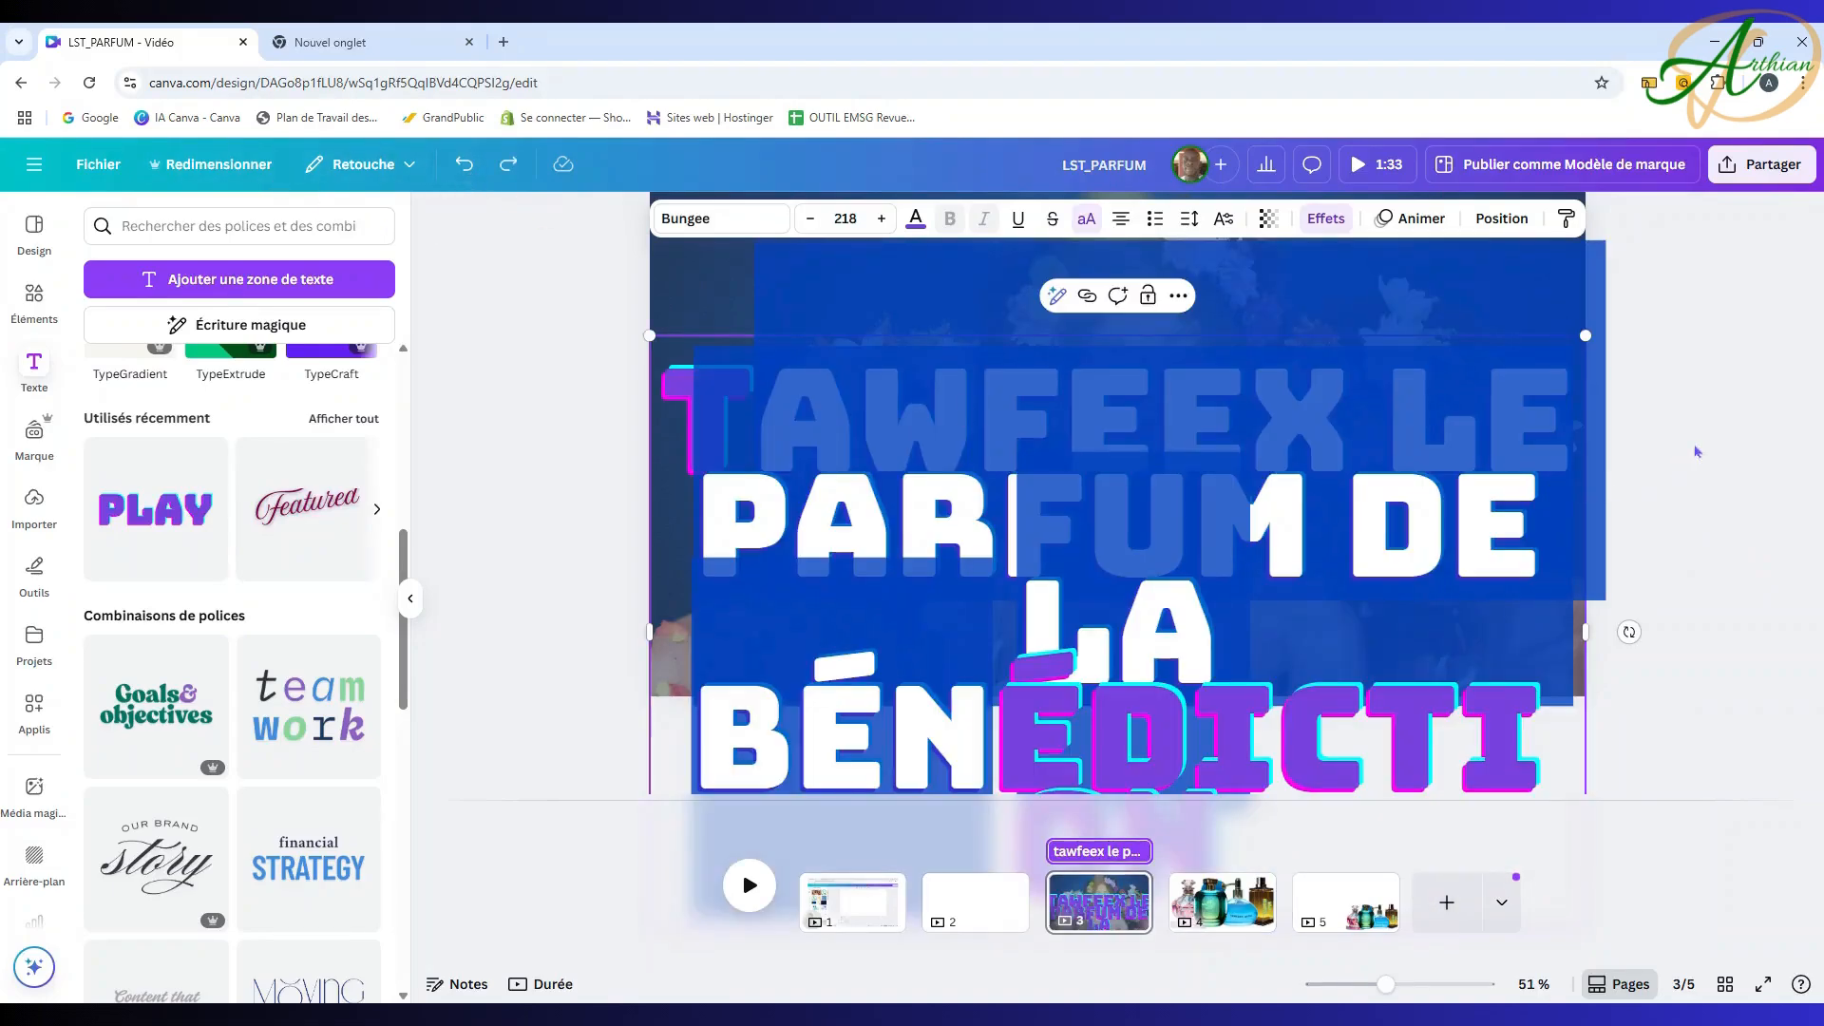
{"action": "left_click_drag", "start_coordinate": [1584, 337], "coordinate": [1299, 557]}
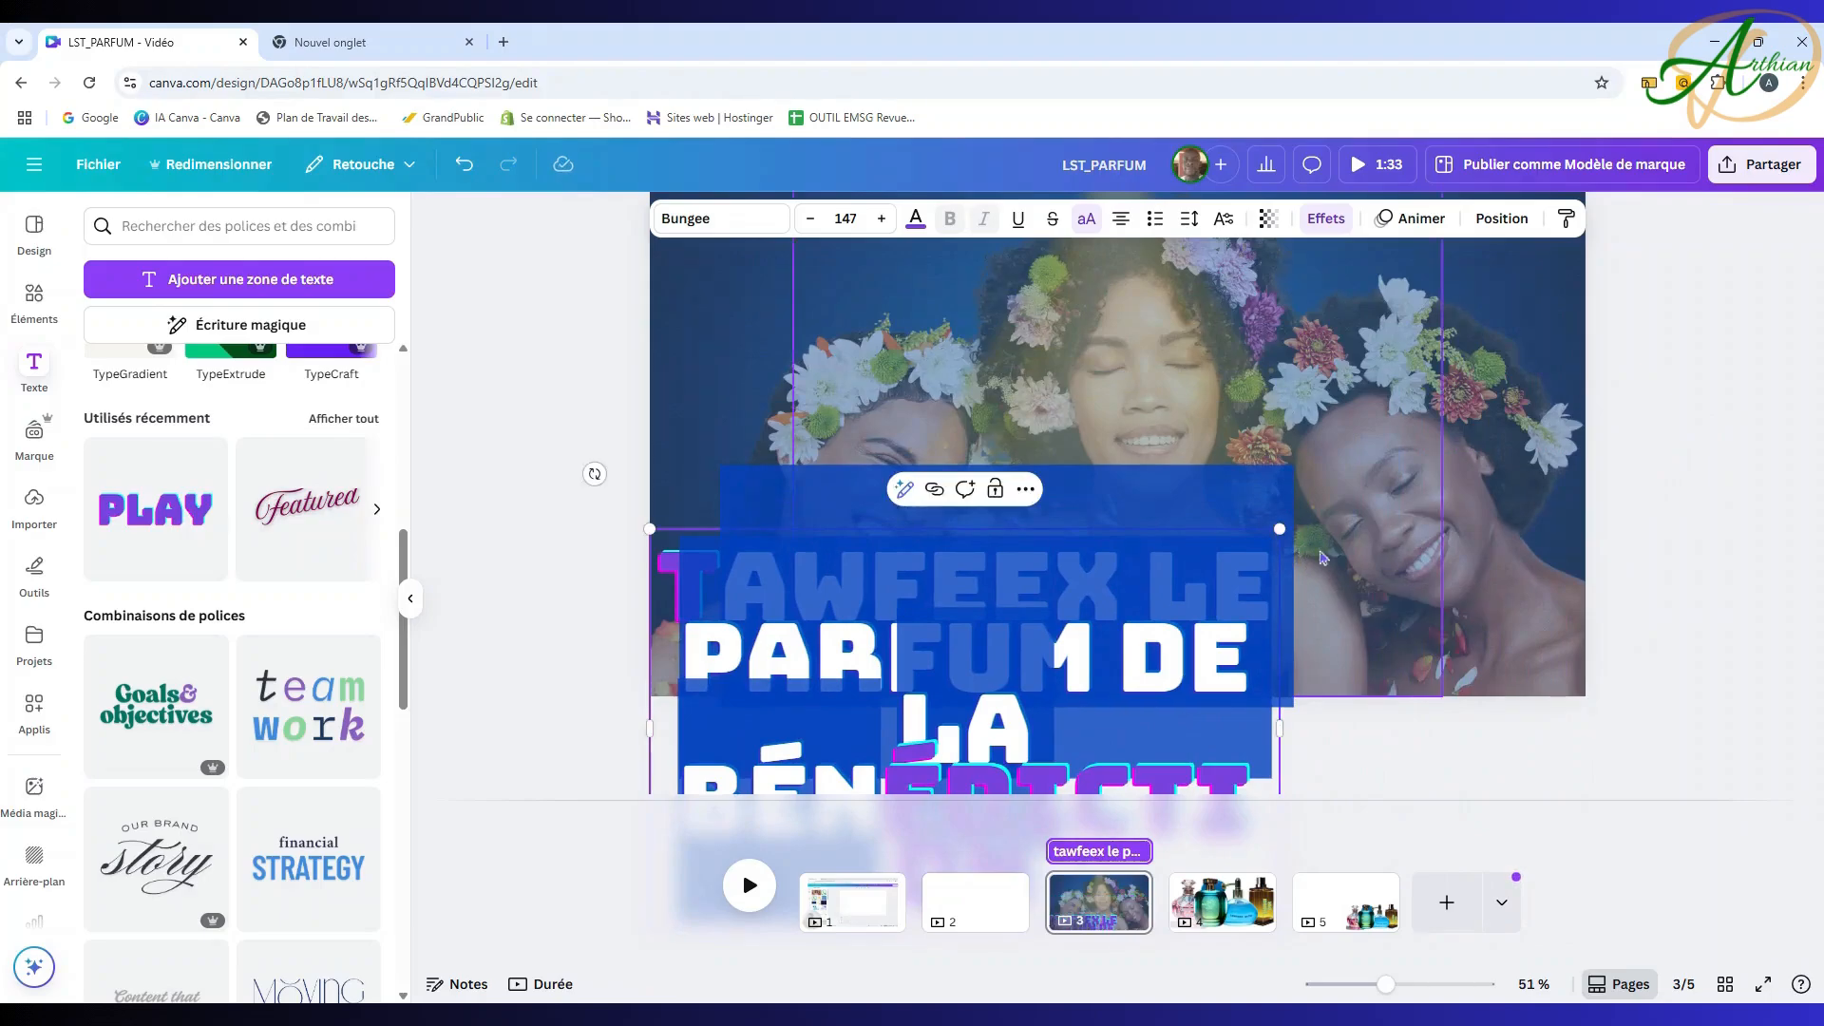
{"action": "left_click", "coordinate": [1782, 393]}
{"action": "left_click", "coordinate": [1043, 699]}
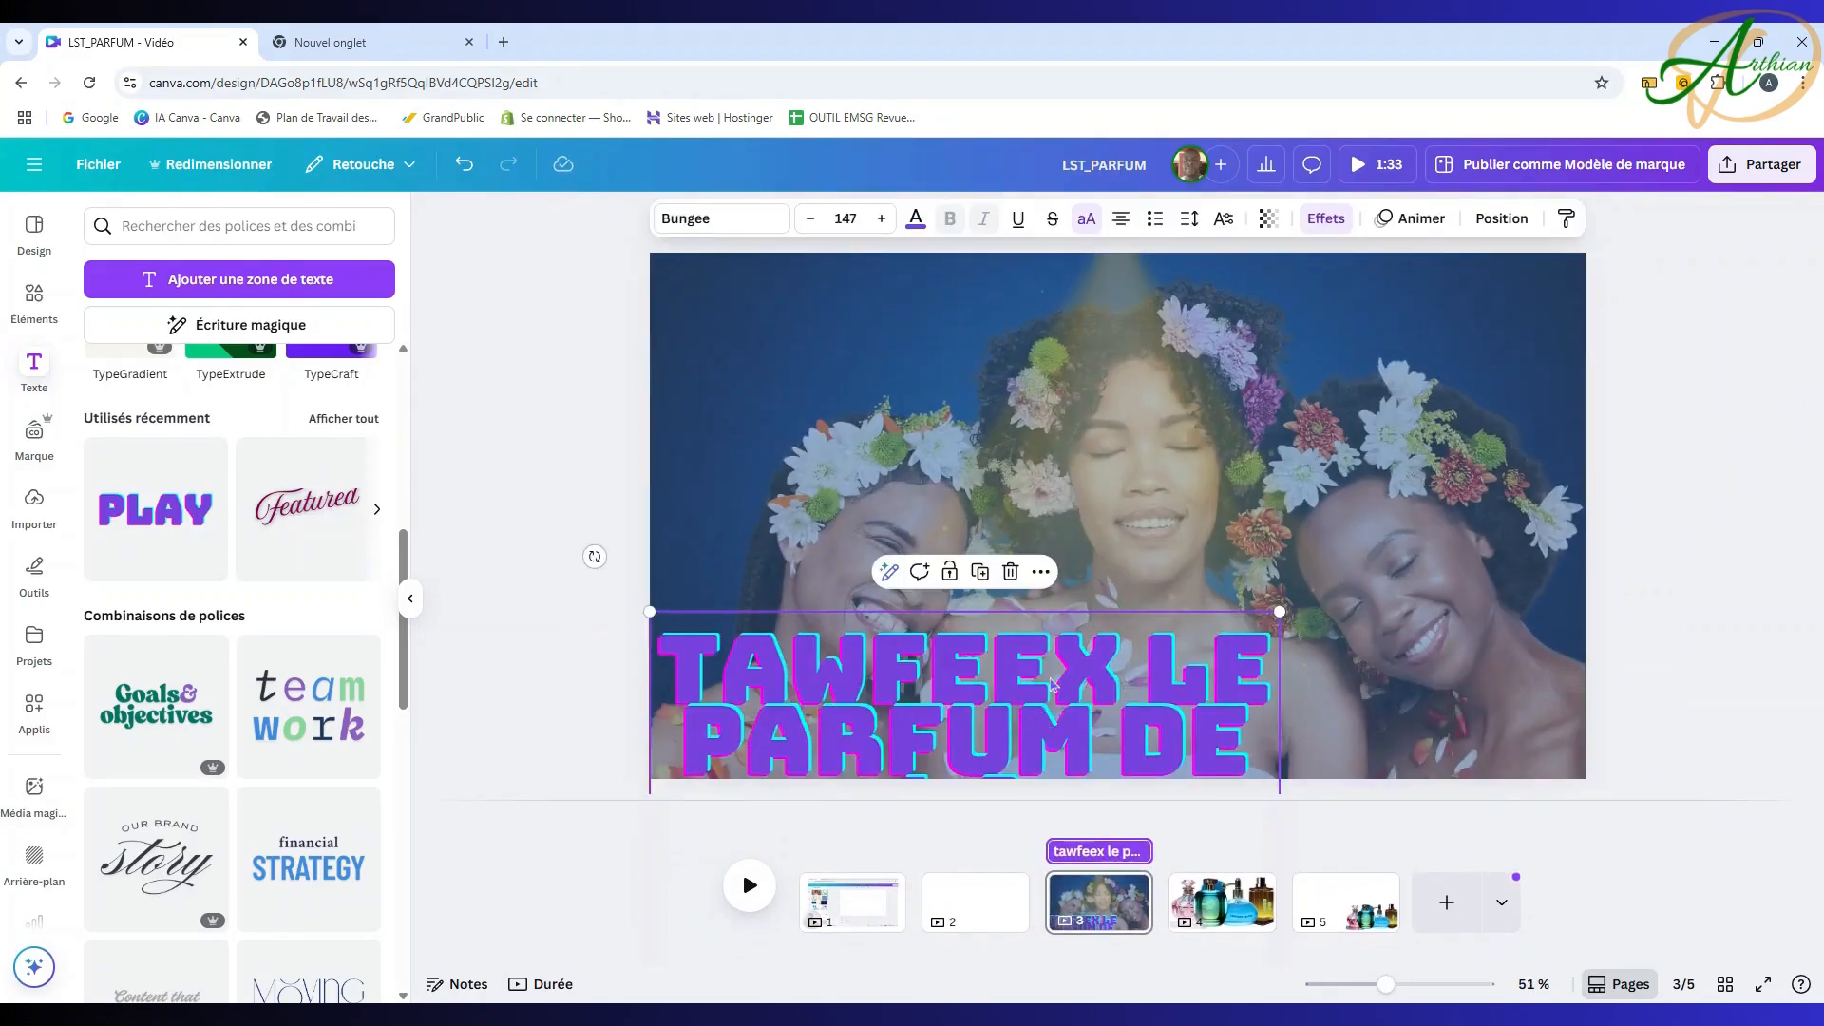
{"action": "left_click_drag", "start_coordinate": [1043, 699], "coordinate": [1202, 354]}
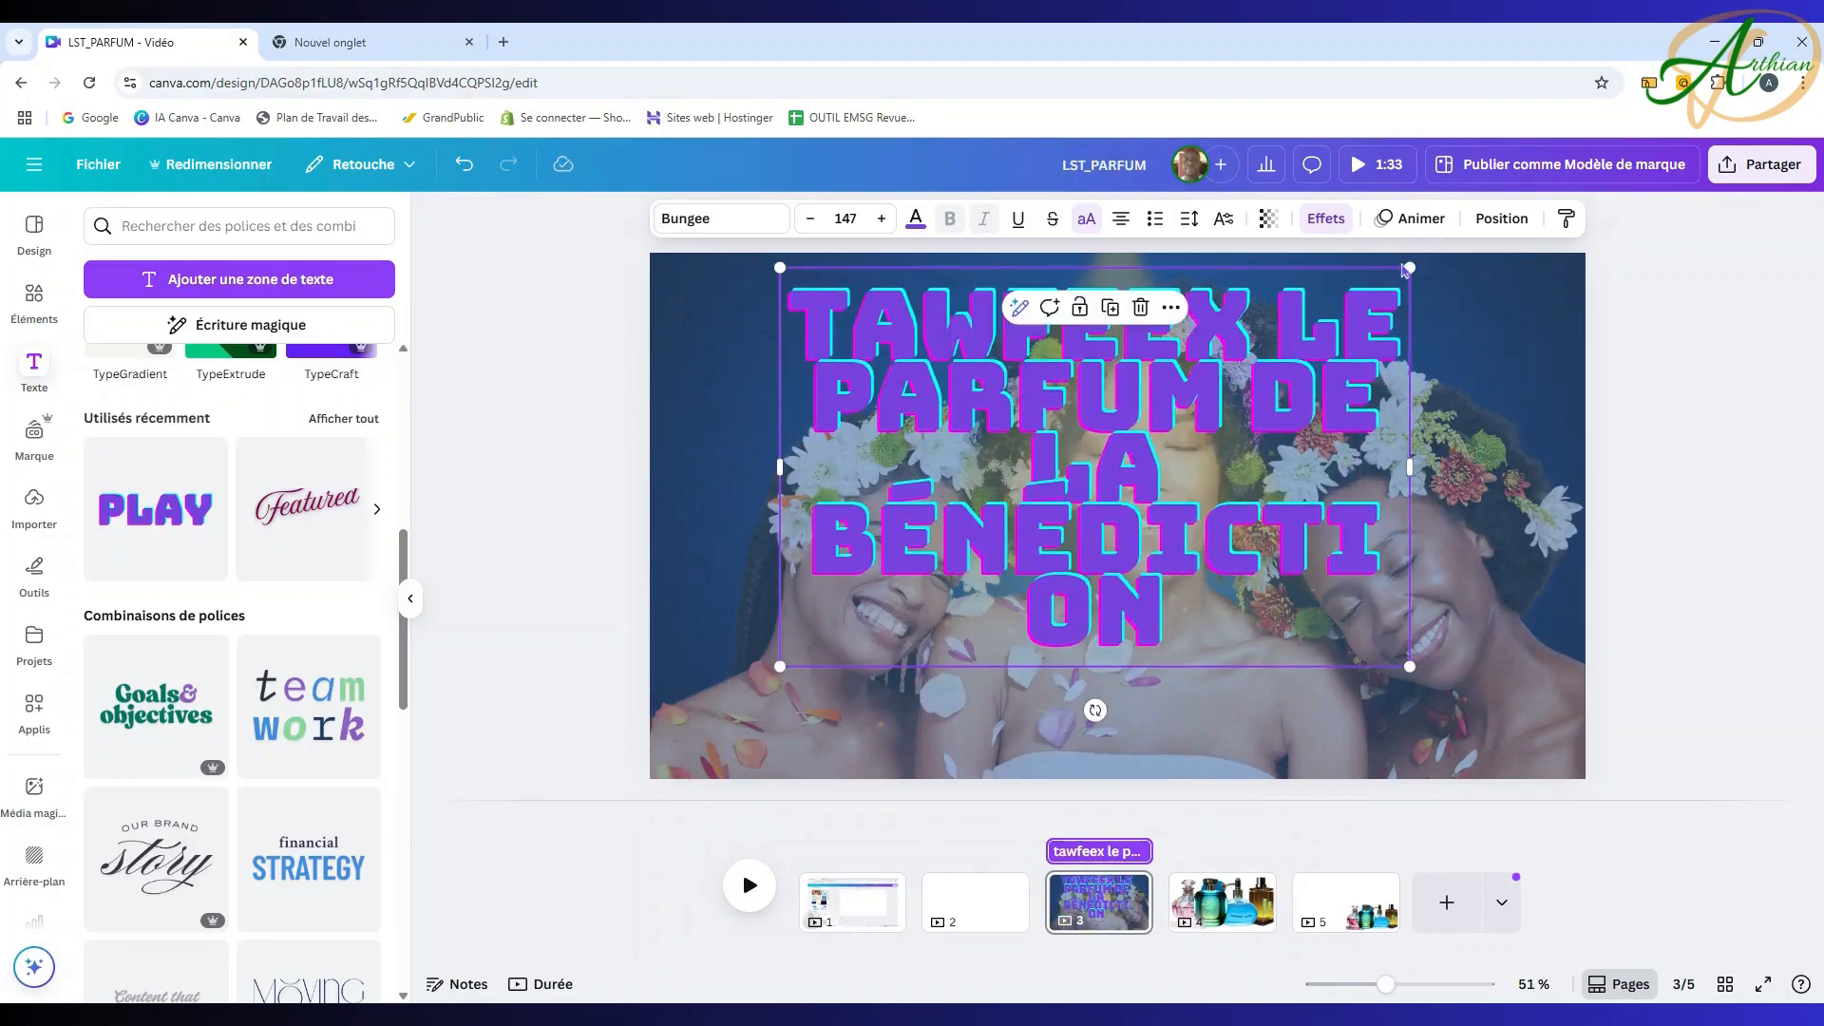
Step: Fit the title on one line at size 47.4, centred along the top of the photo
{"action": "left_click_drag", "start_coordinate": [1406, 271], "coordinate": [1032, 506]}
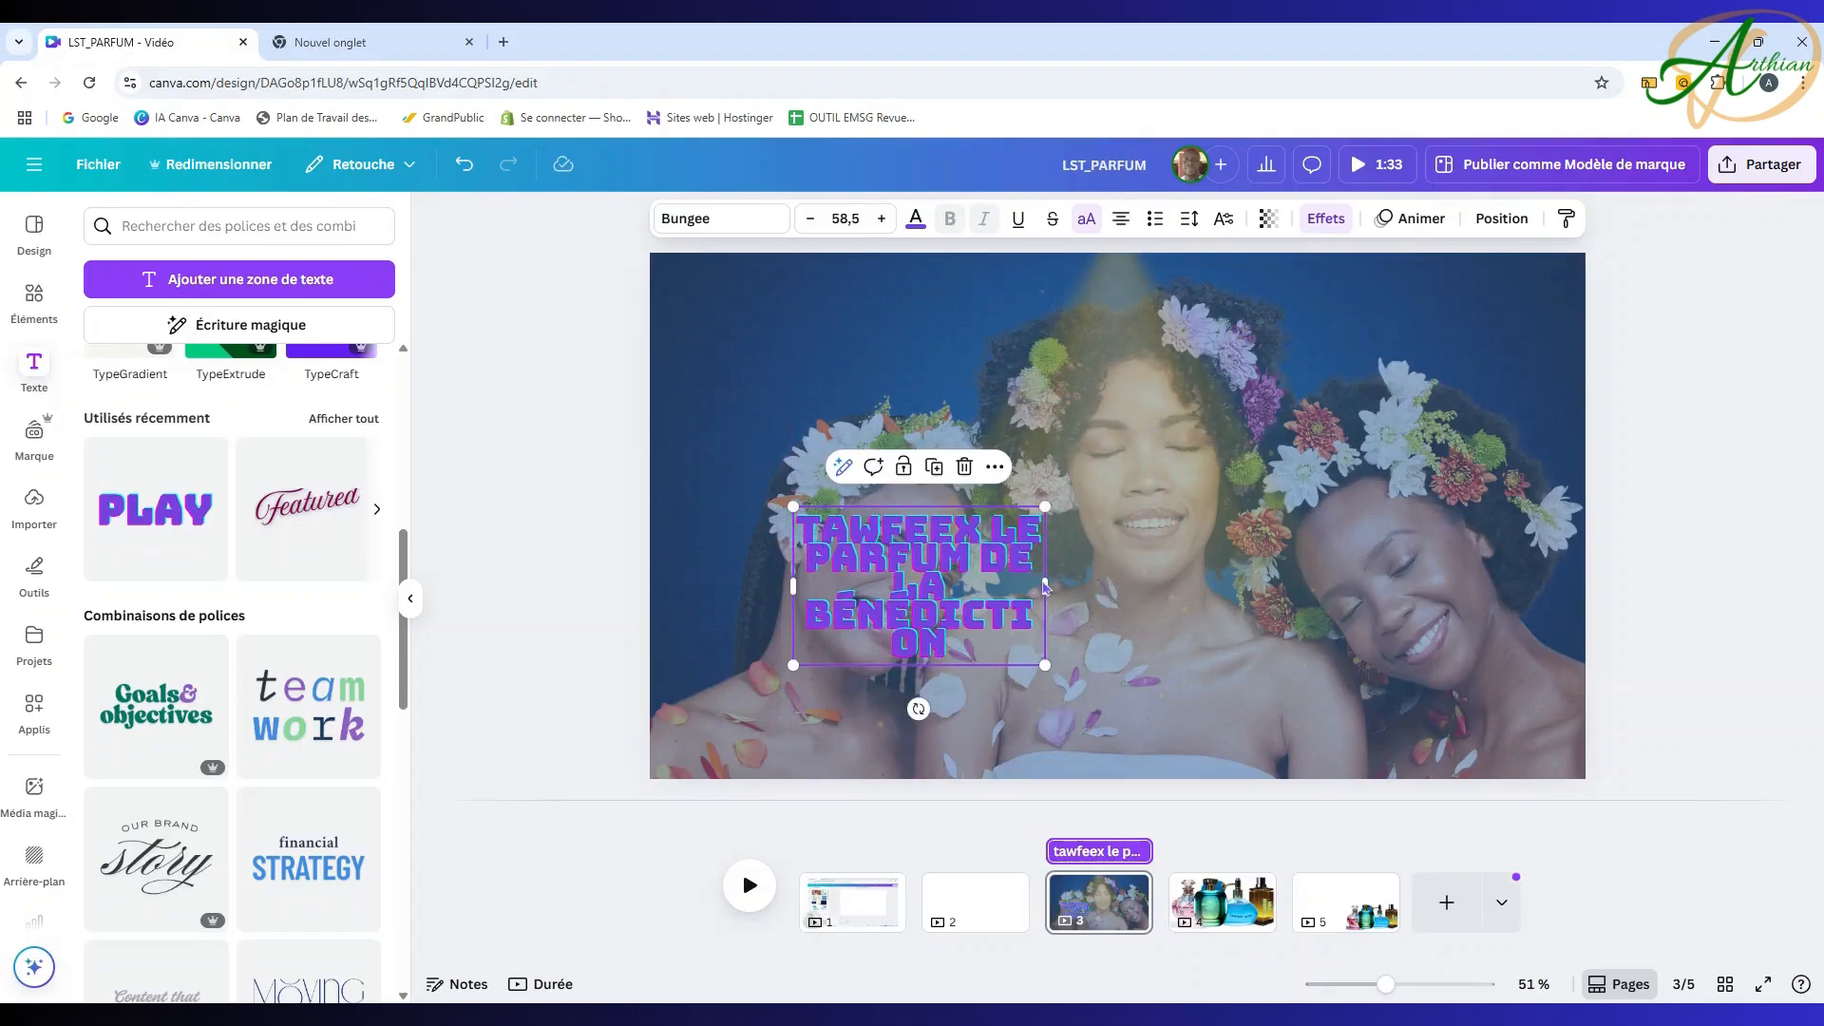
{"action": "left_click_drag", "start_coordinate": [1045, 586], "coordinate": [1578, 579]}
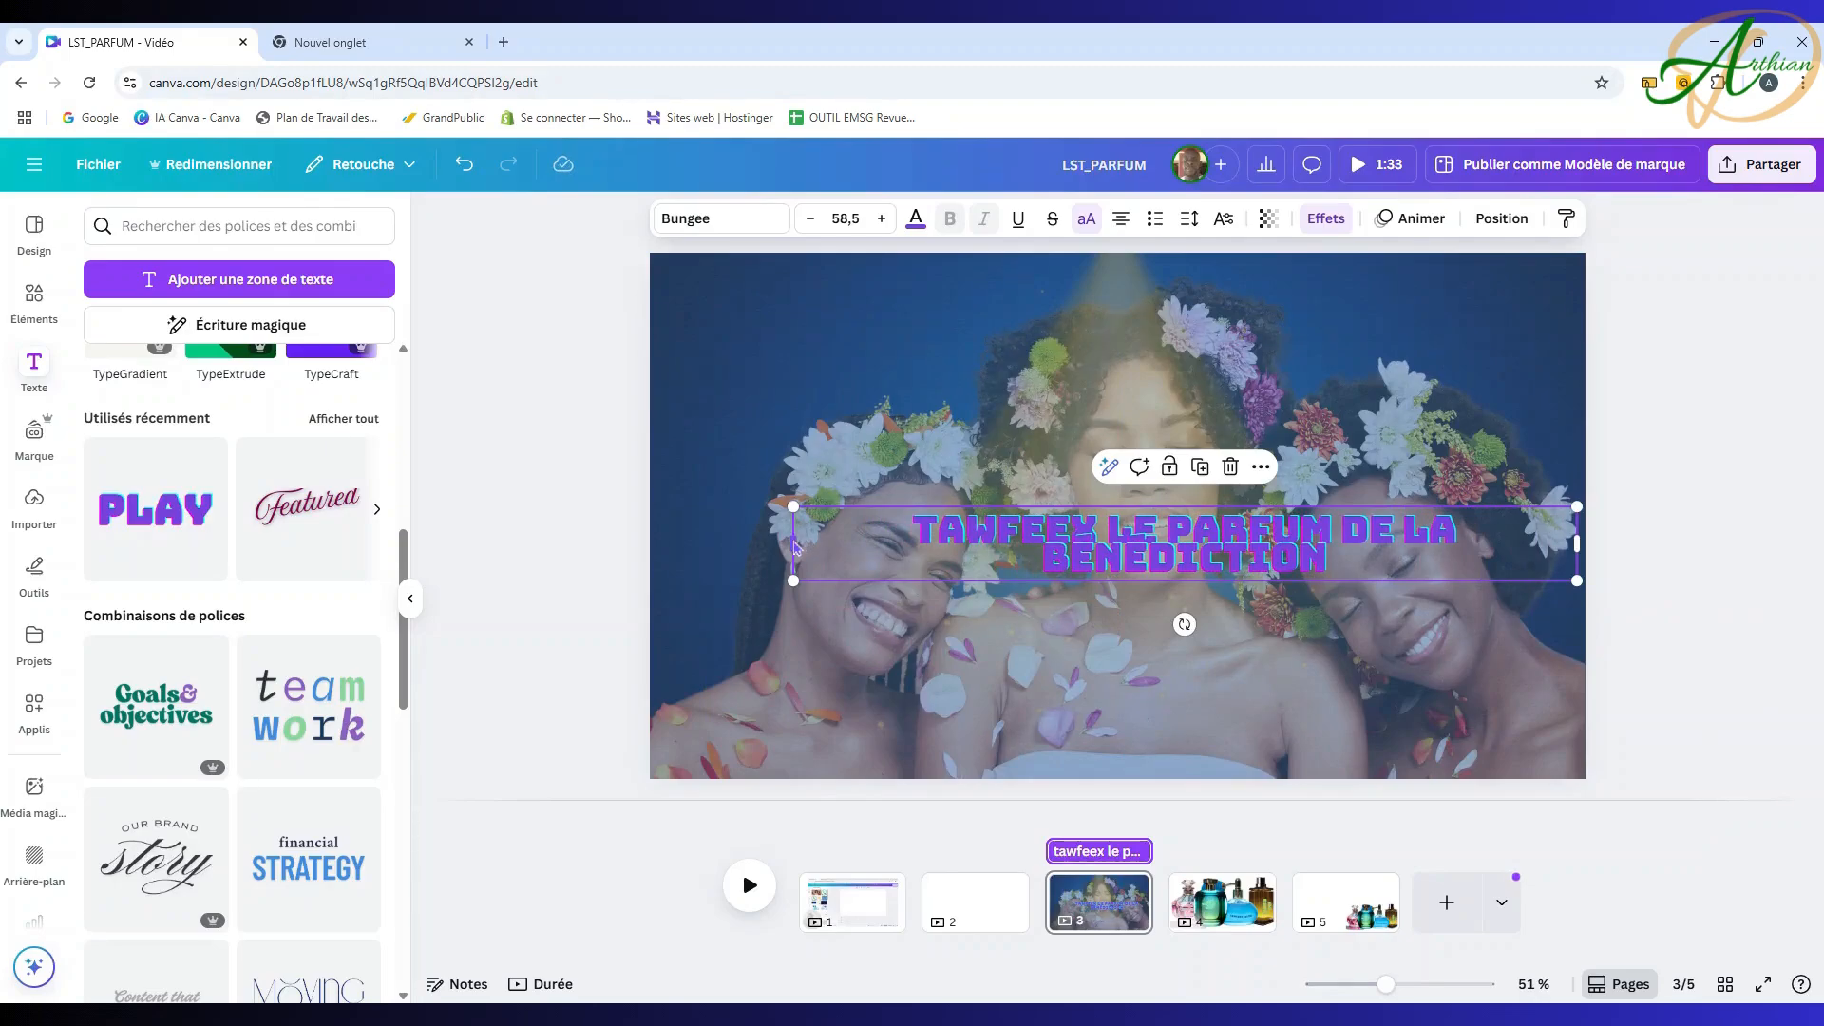
{"action": "left_click_drag", "start_coordinate": [793, 544], "coordinate": [651, 529]}
{"action": "left_click_drag", "start_coordinate": [668, 530], "coordinate": [719, 531]}
{"action": "left_click_drag", "start_coordinate": [1031, 538], "coordinate": [1034, 282]}
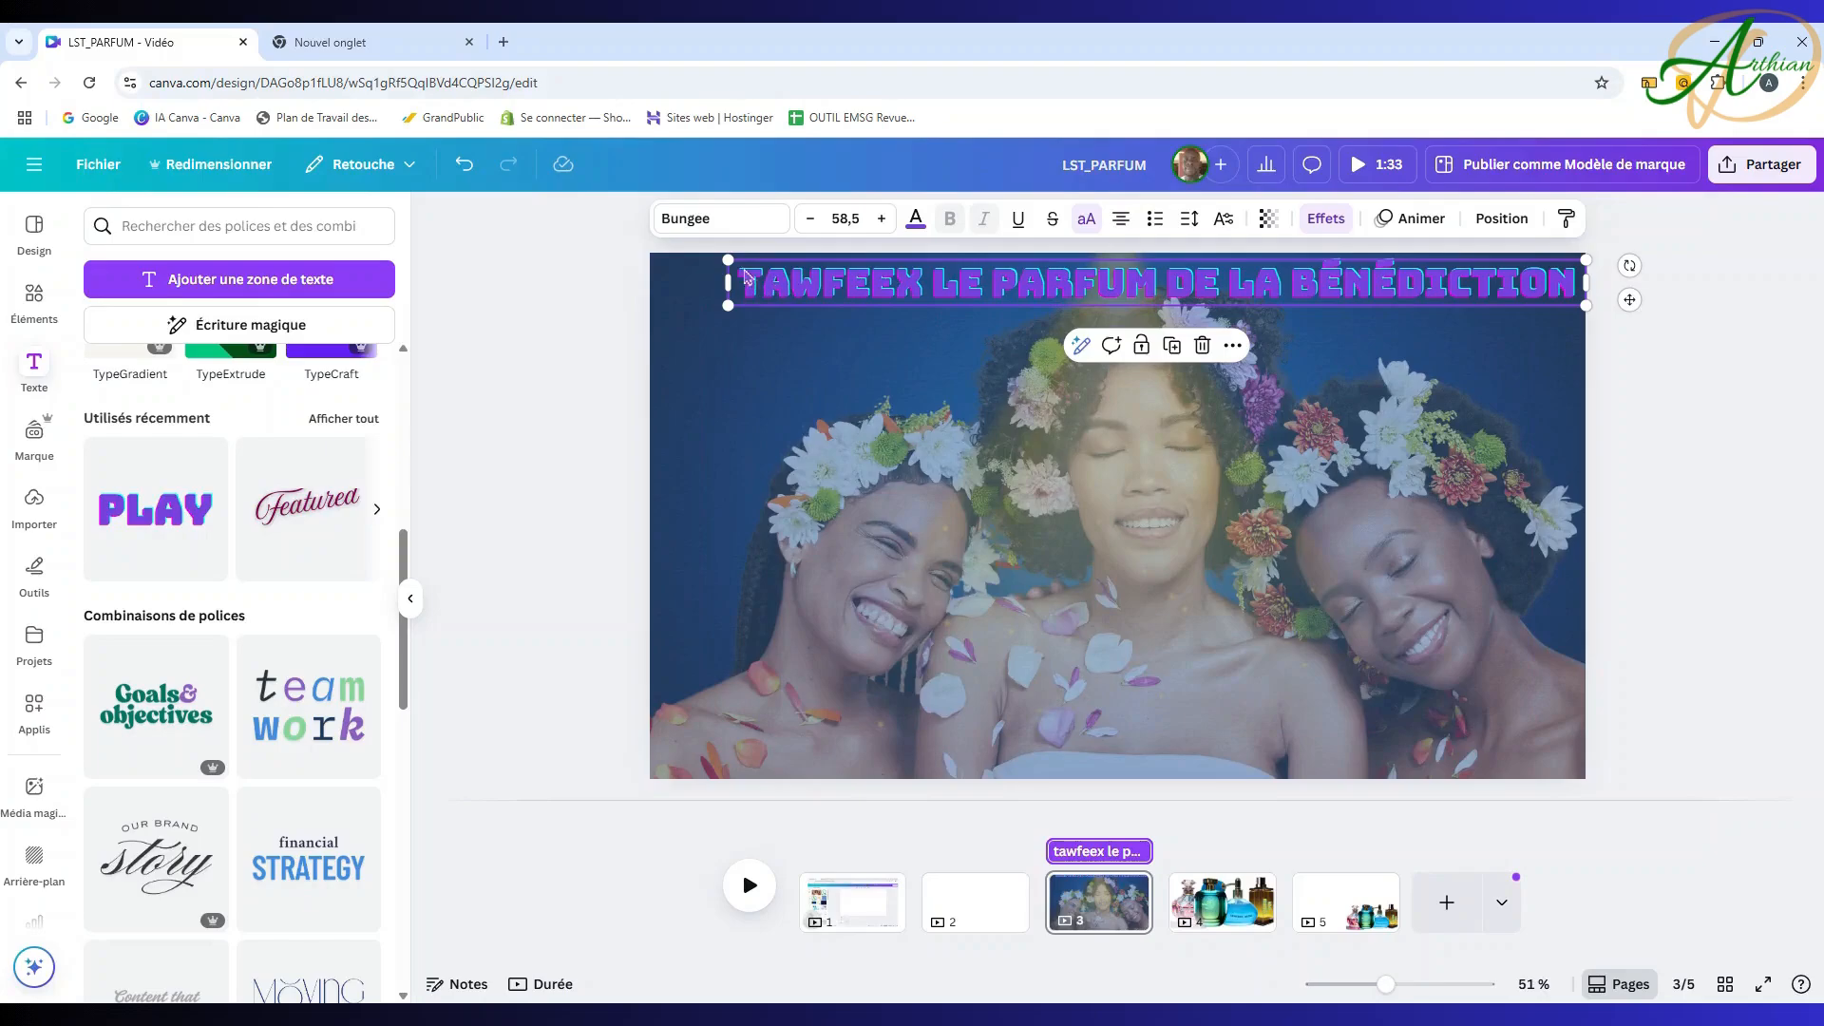
{"action": "left_click_drag", "start_coordinate": [723, 261], "coordinate": [890, 269]}
{"action": "left_click_drag", "start_coordinate": [1285, 290], "coordinate": [1203, 271]}
Step: Nudge the centre flower photo up and stretch its bottom edge down to the page bottom
{"action": "left_click", "coordinate": [1692, 317]}
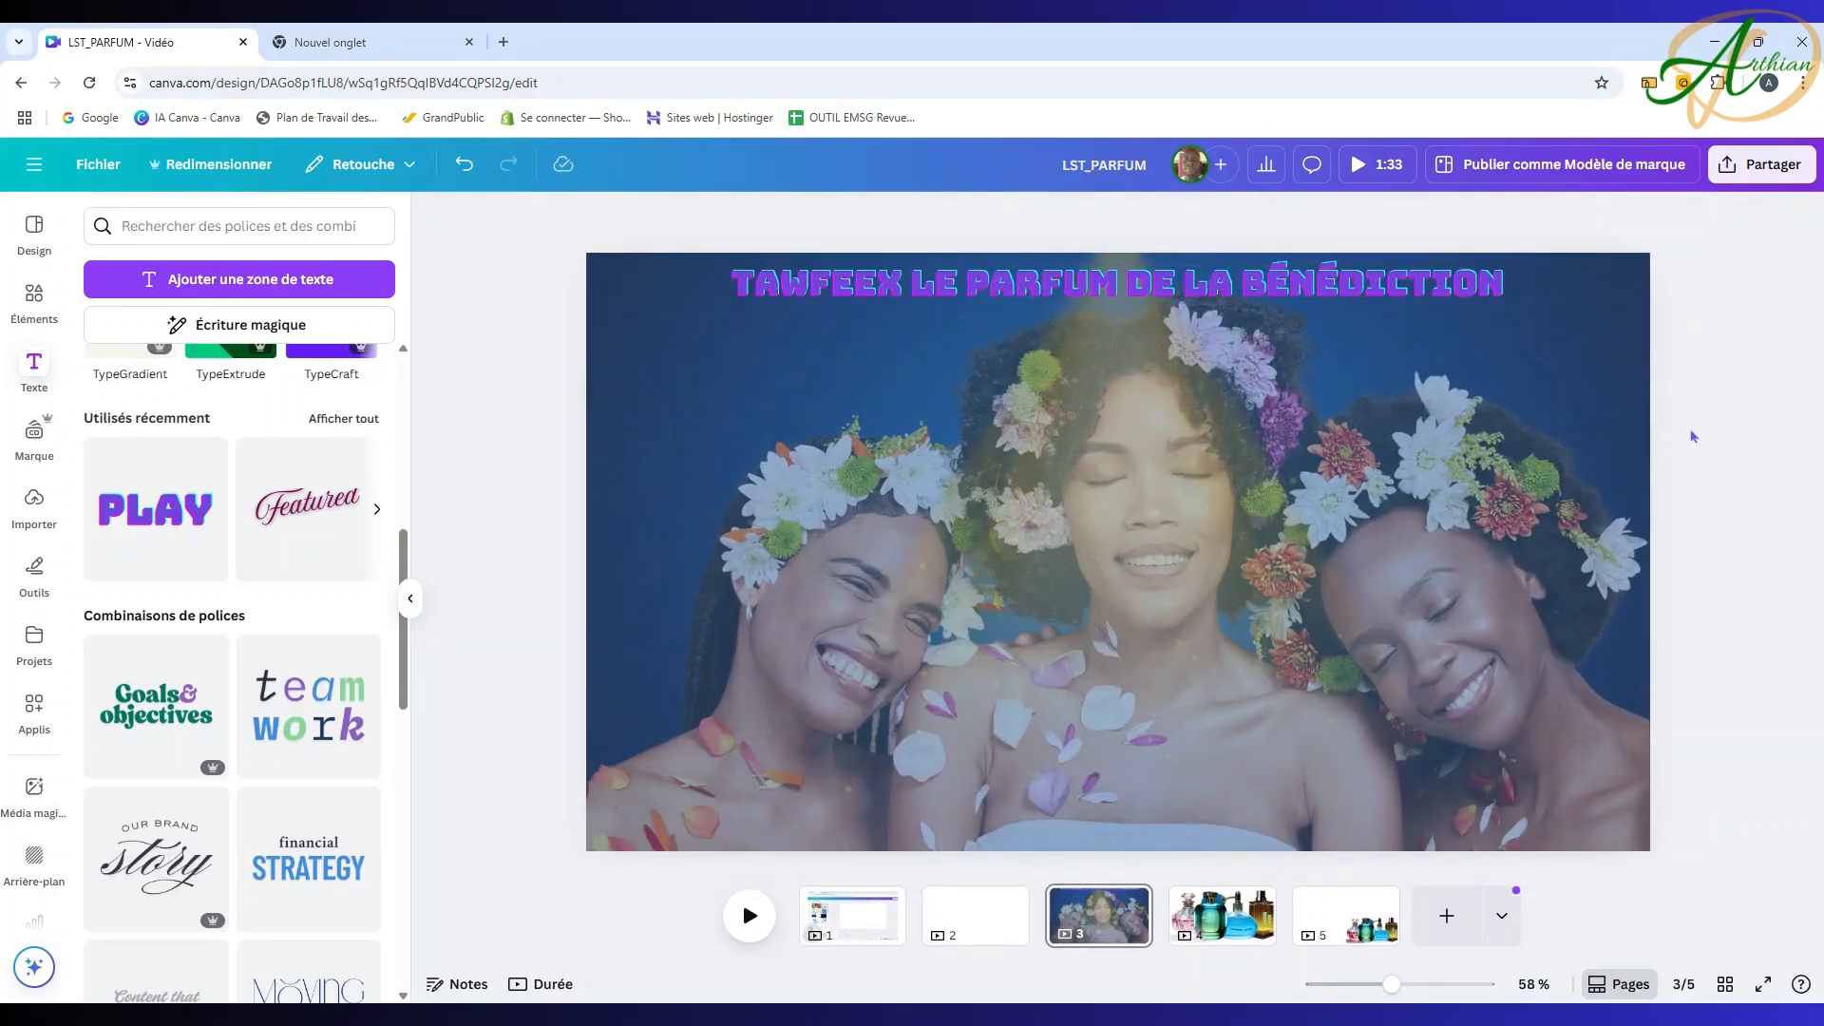
{"action": "left_click", "coordinate": [1130, 524]}
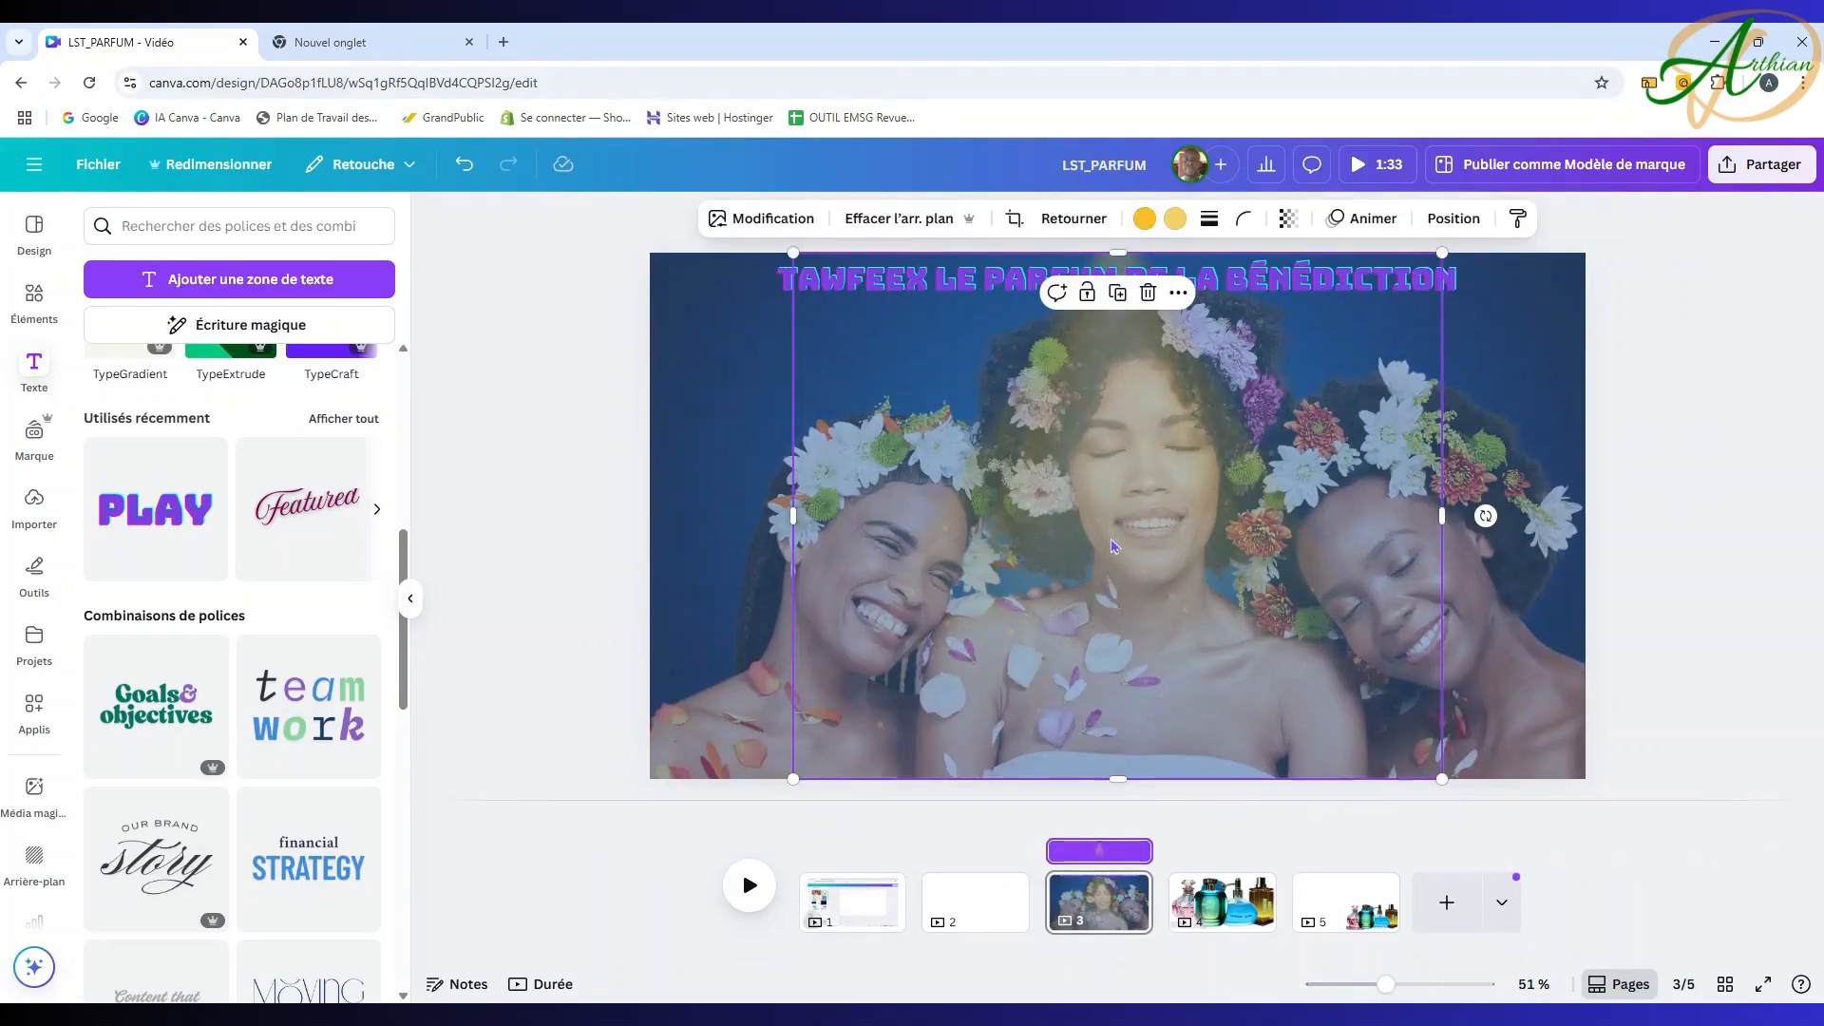
{"action": "left_click_drag", "start_coordinate": [1115, 546], "coordinate": [1112, 524]}
{"action": "left_click_drag", "start_coordinate": [1110, 762], "coordinate": [1114, 788]}
{"action": "left_click", "coordinate": [1702, 554]}
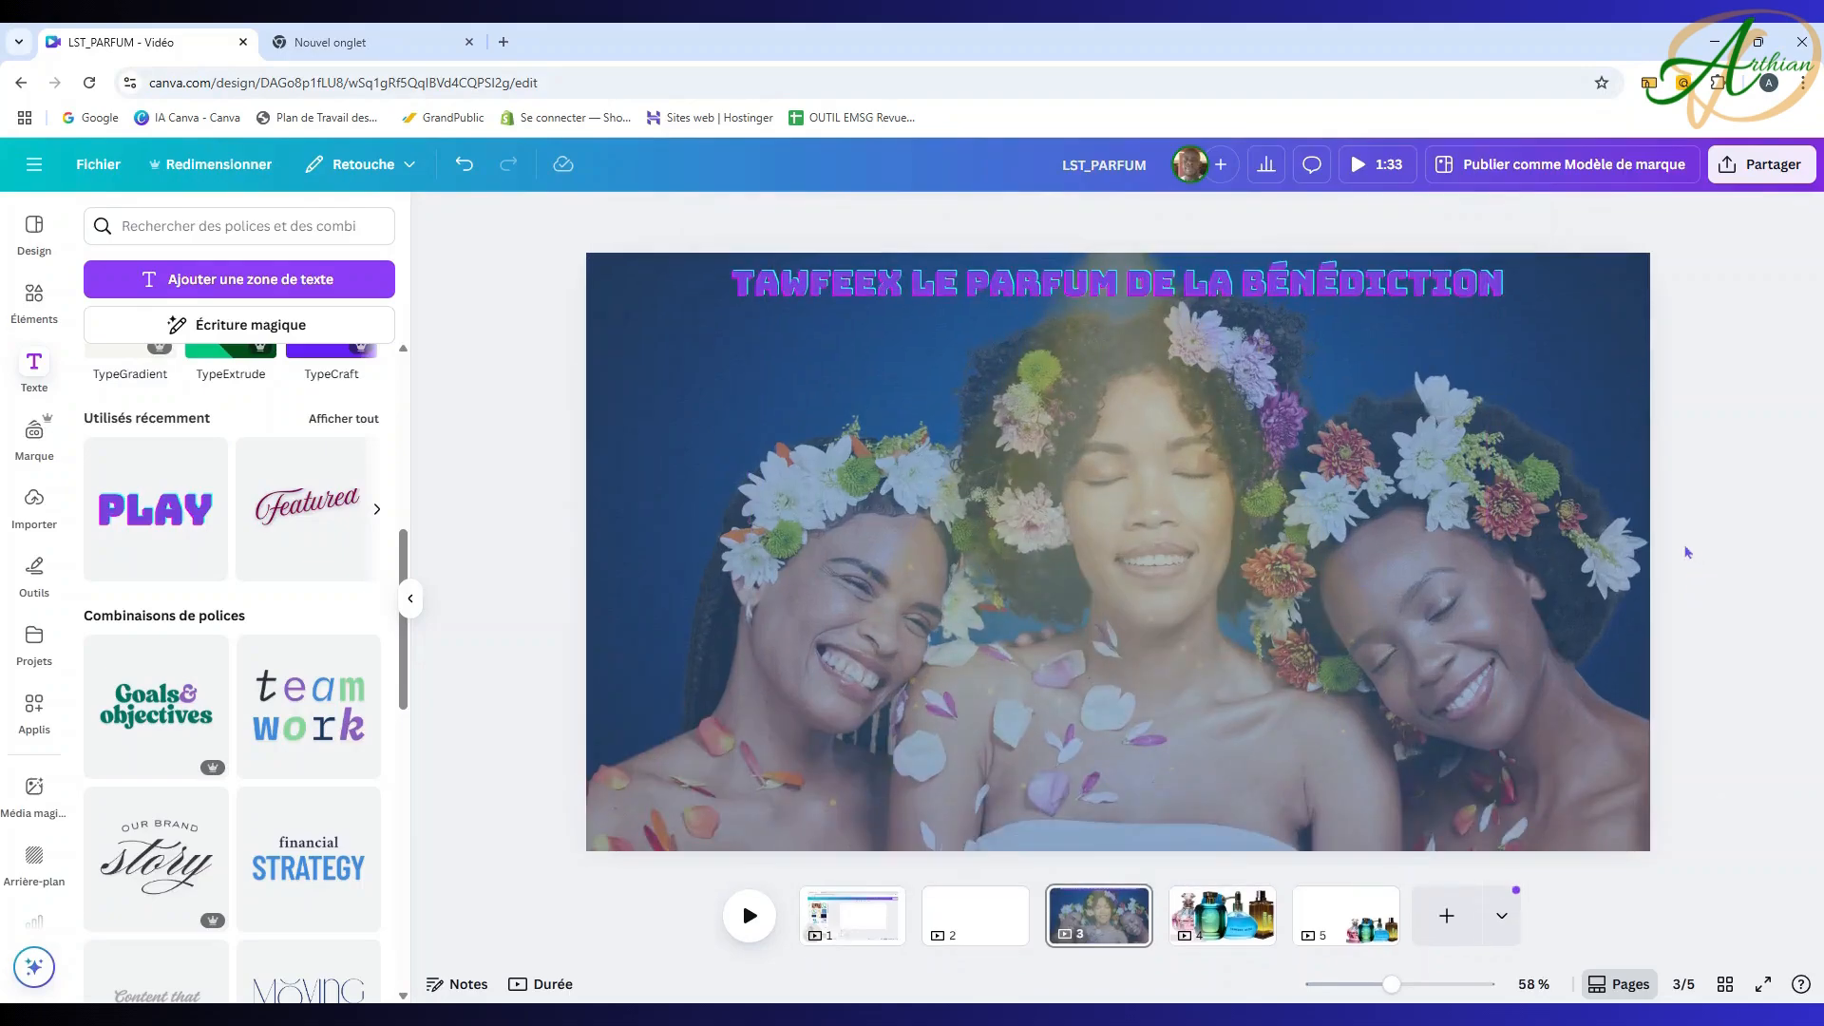
{"action": "left_click", "coordinate": [1078, 551]}
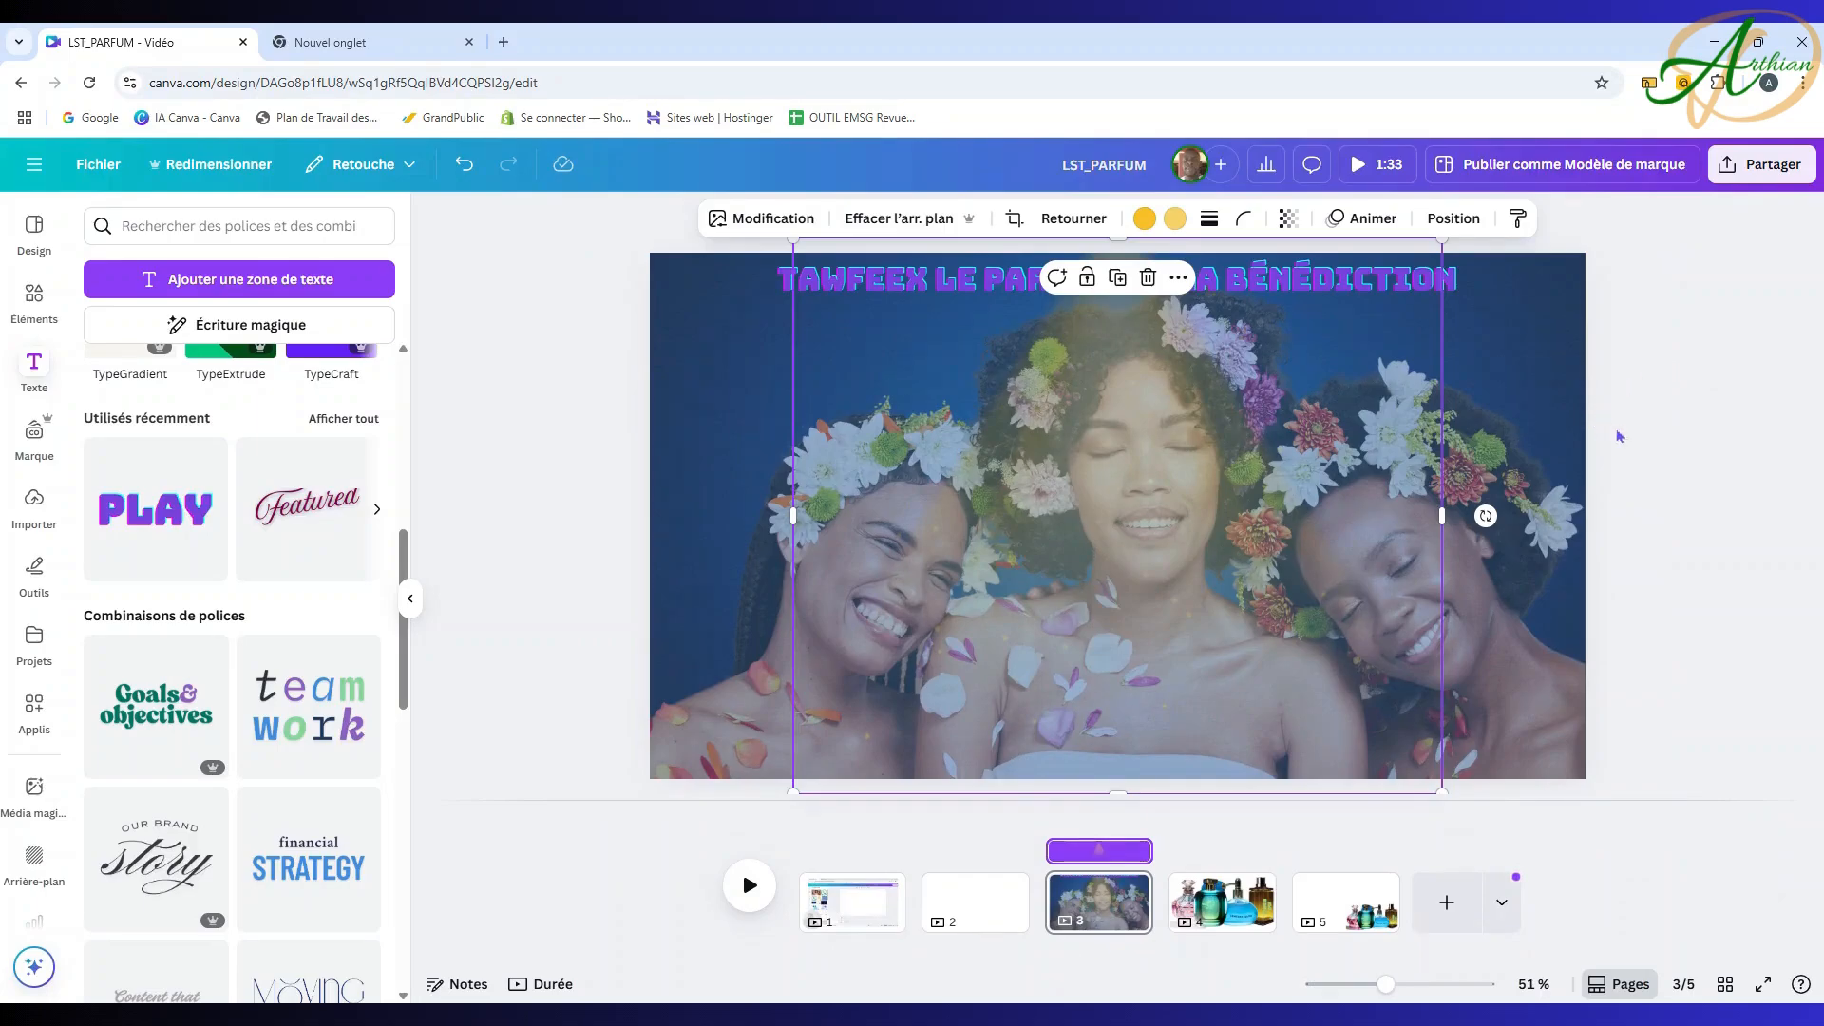
{"action": "left_click", "coordinate": [848, 283]}
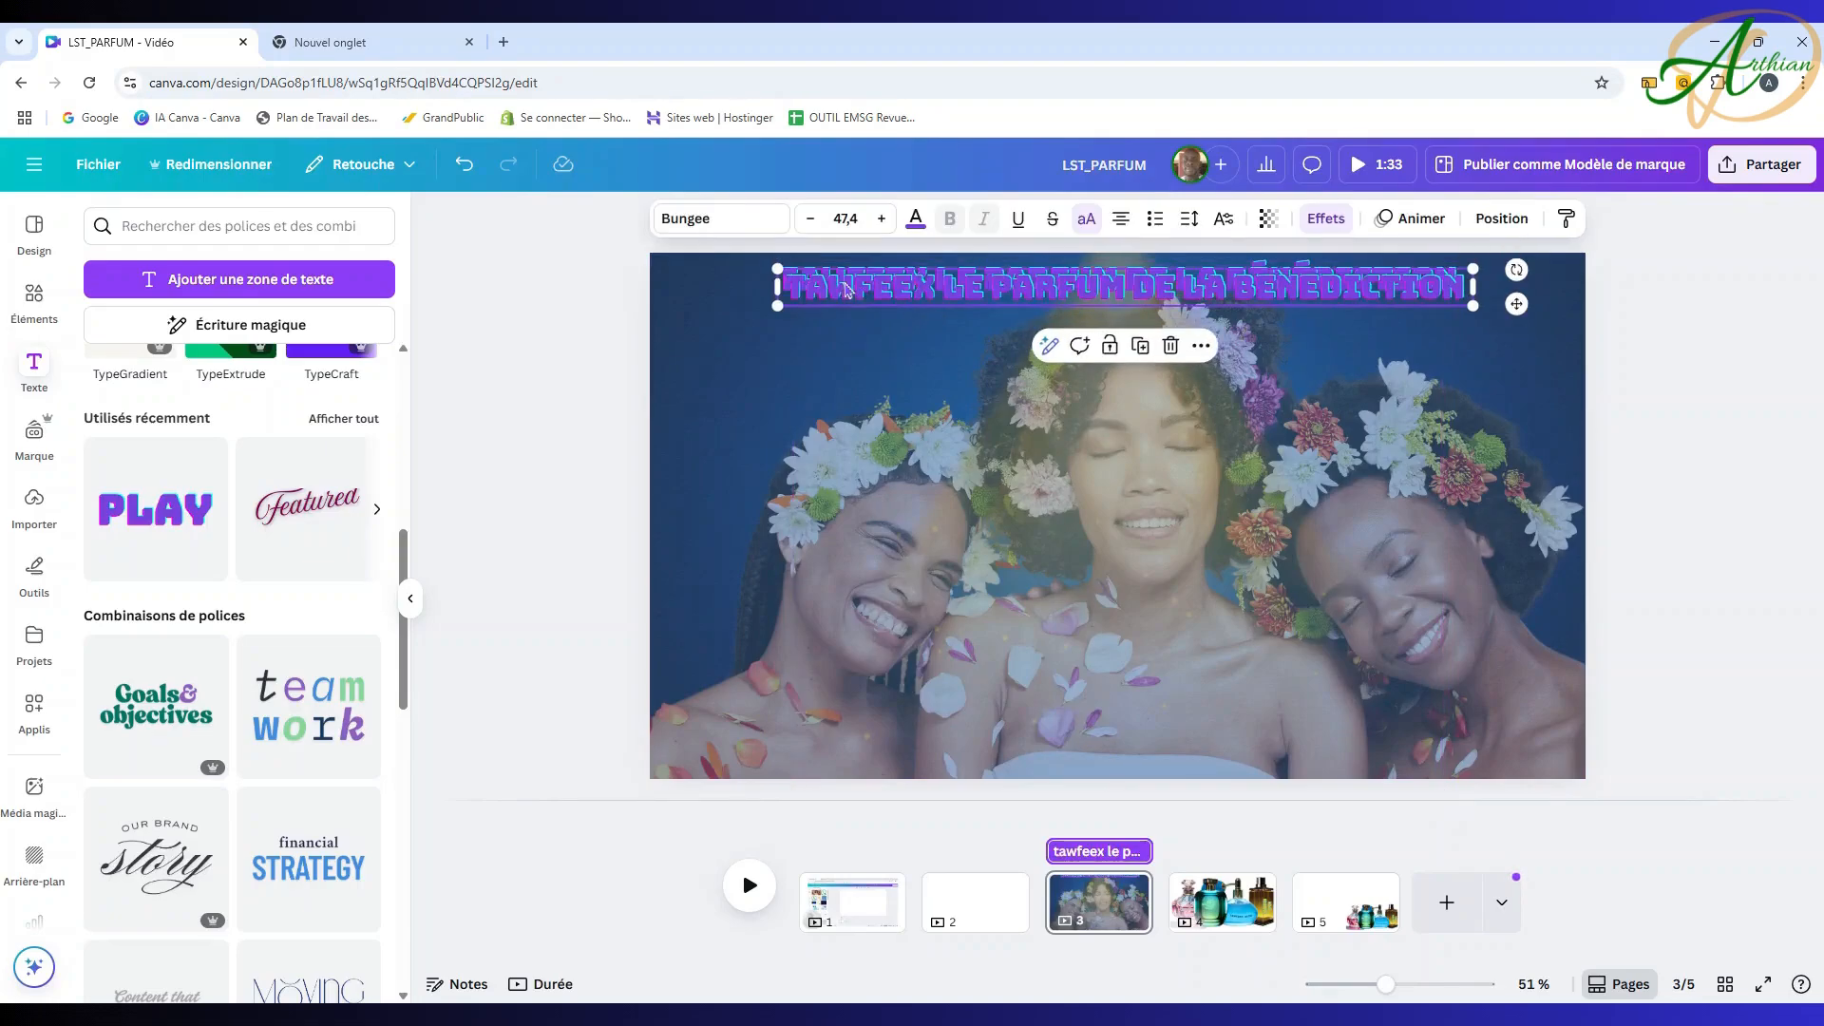
Step: Duplicate the perfume title to the bottom of the photo and select the copy's text
{"action": "left_click_drag", "start_coordinate": [1014, 291], "coordinate": [1048, 757]}
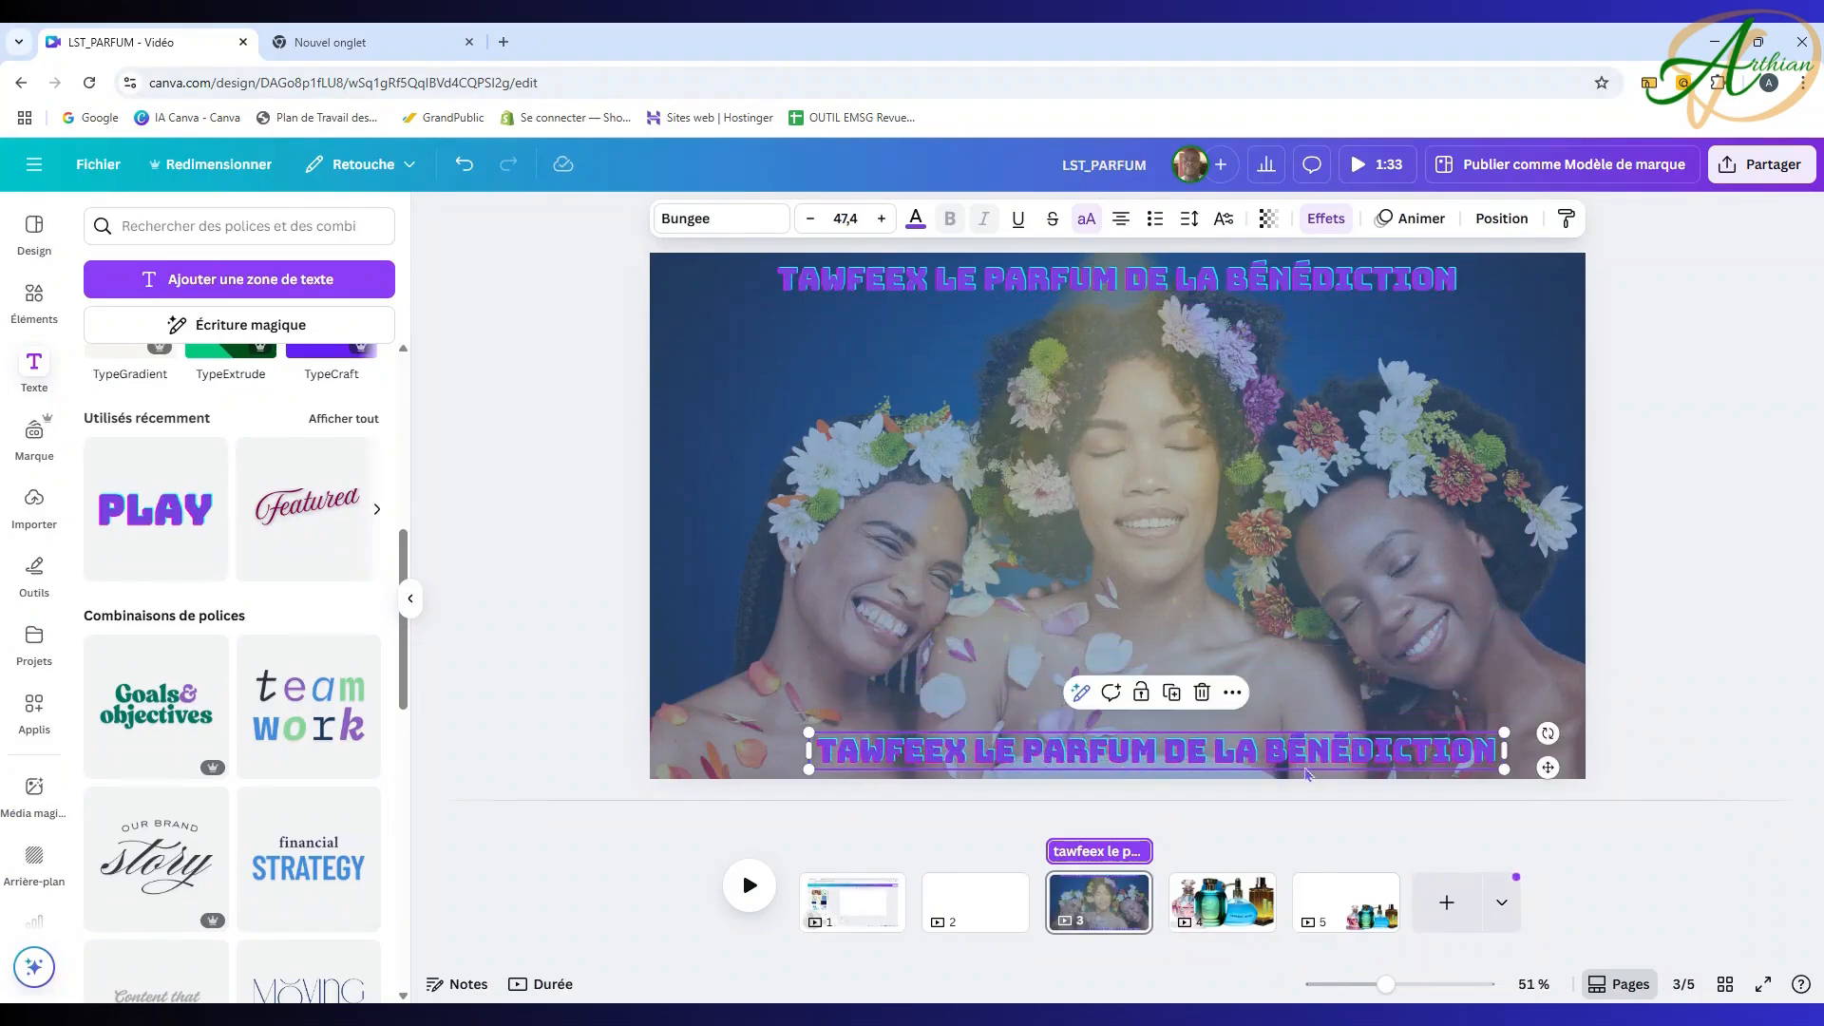
{"action": "double_click", "coordinate": [1333, 756]}
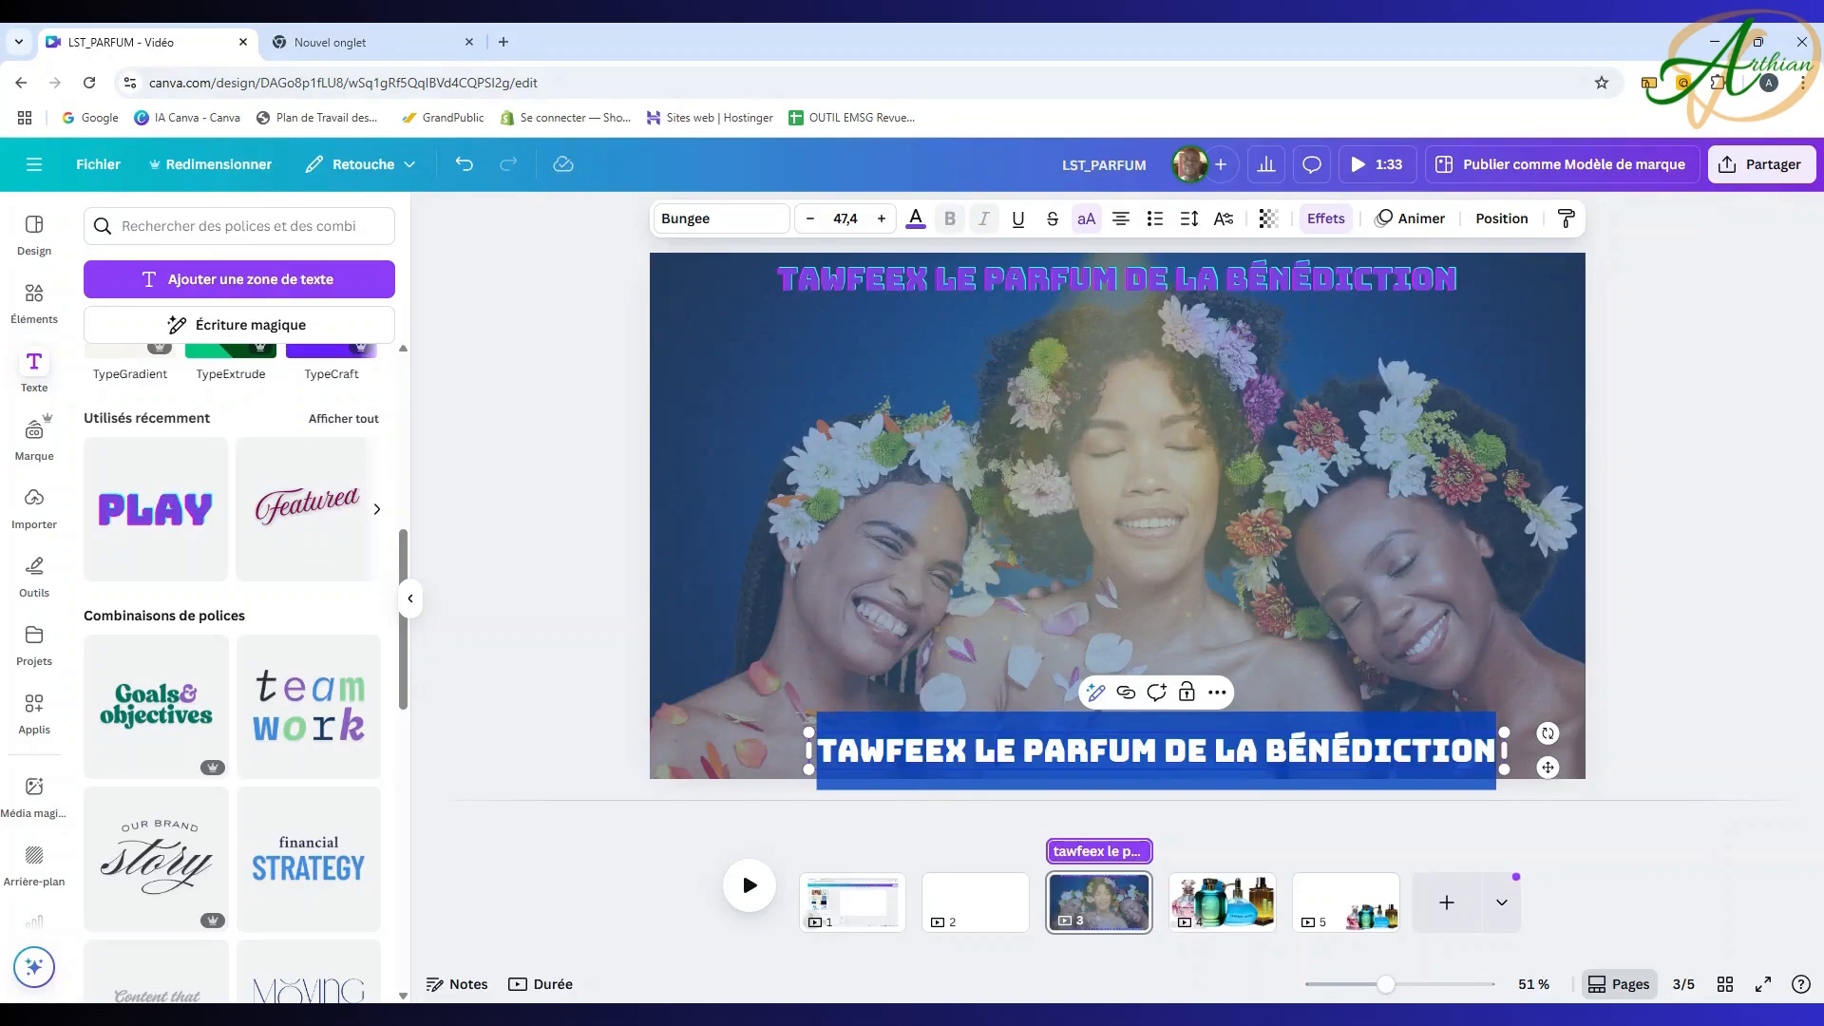
Step: Replace the copied title with the contact phone number, shrunk to size 23.9 and narrowed to fit
{"action": "key", "text": "BackSpace"}
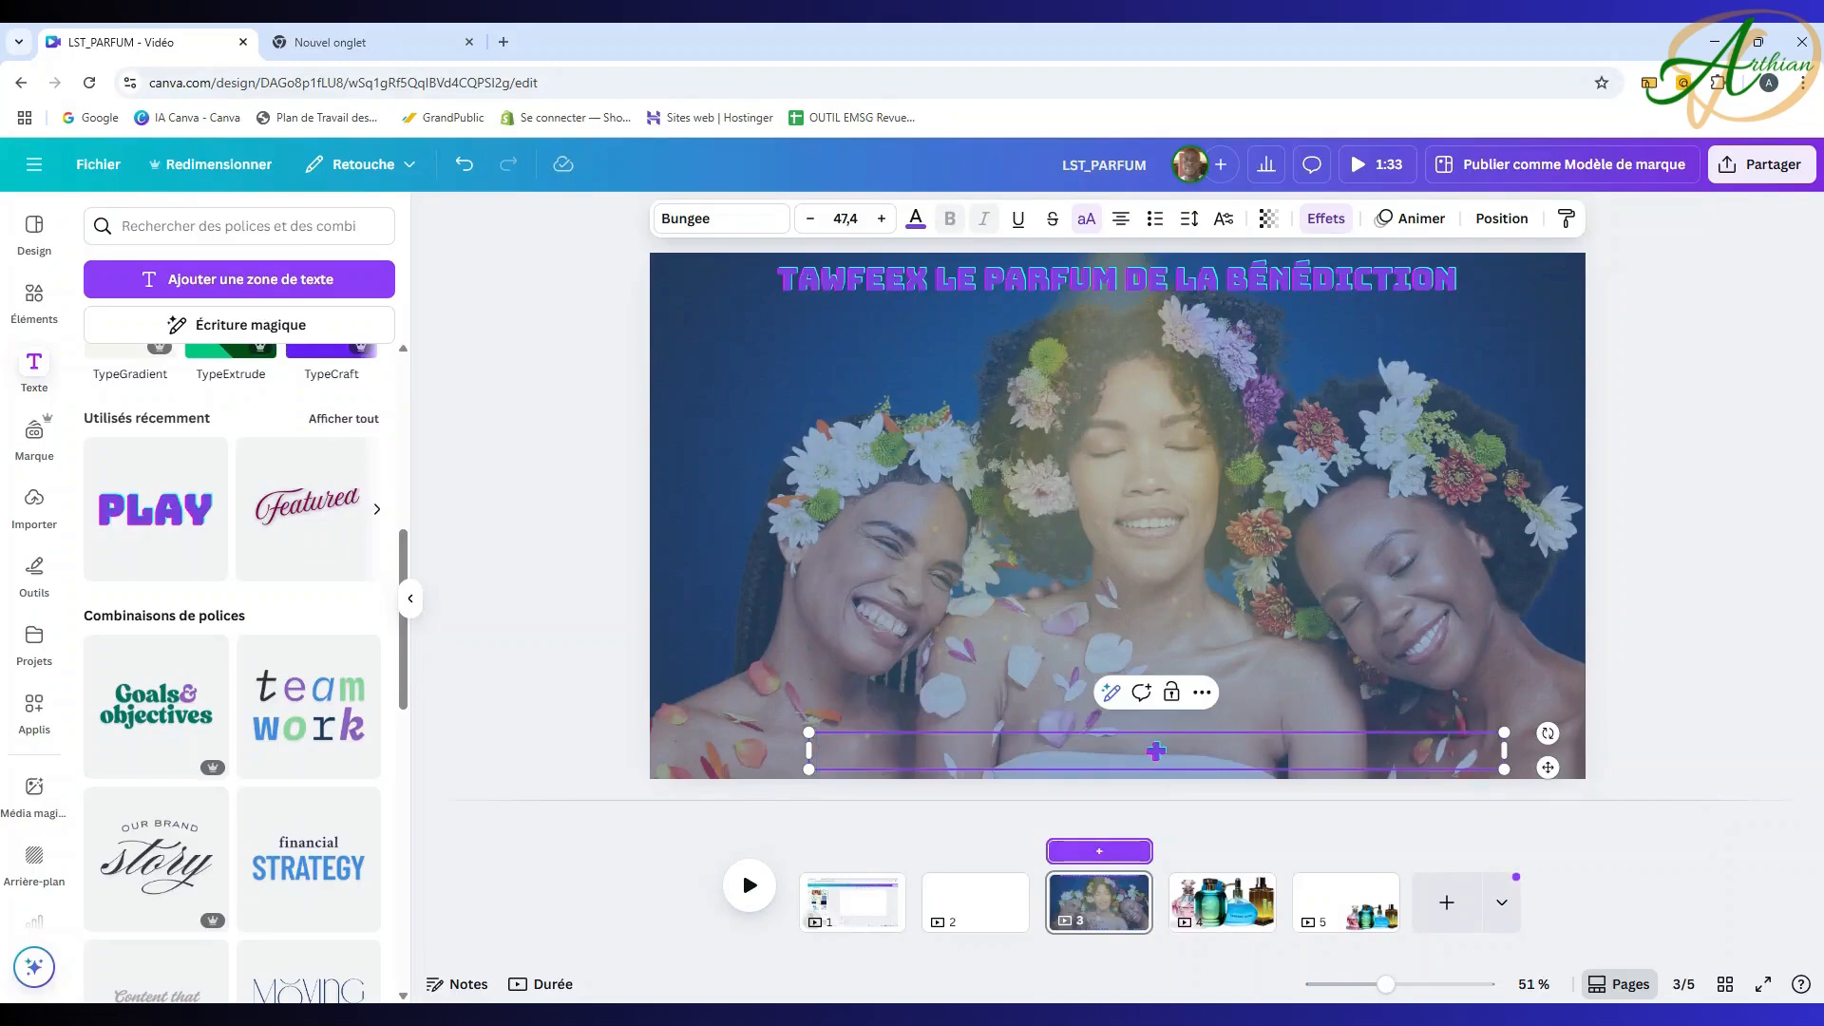
{"action": "type", "text": "+éé&"}
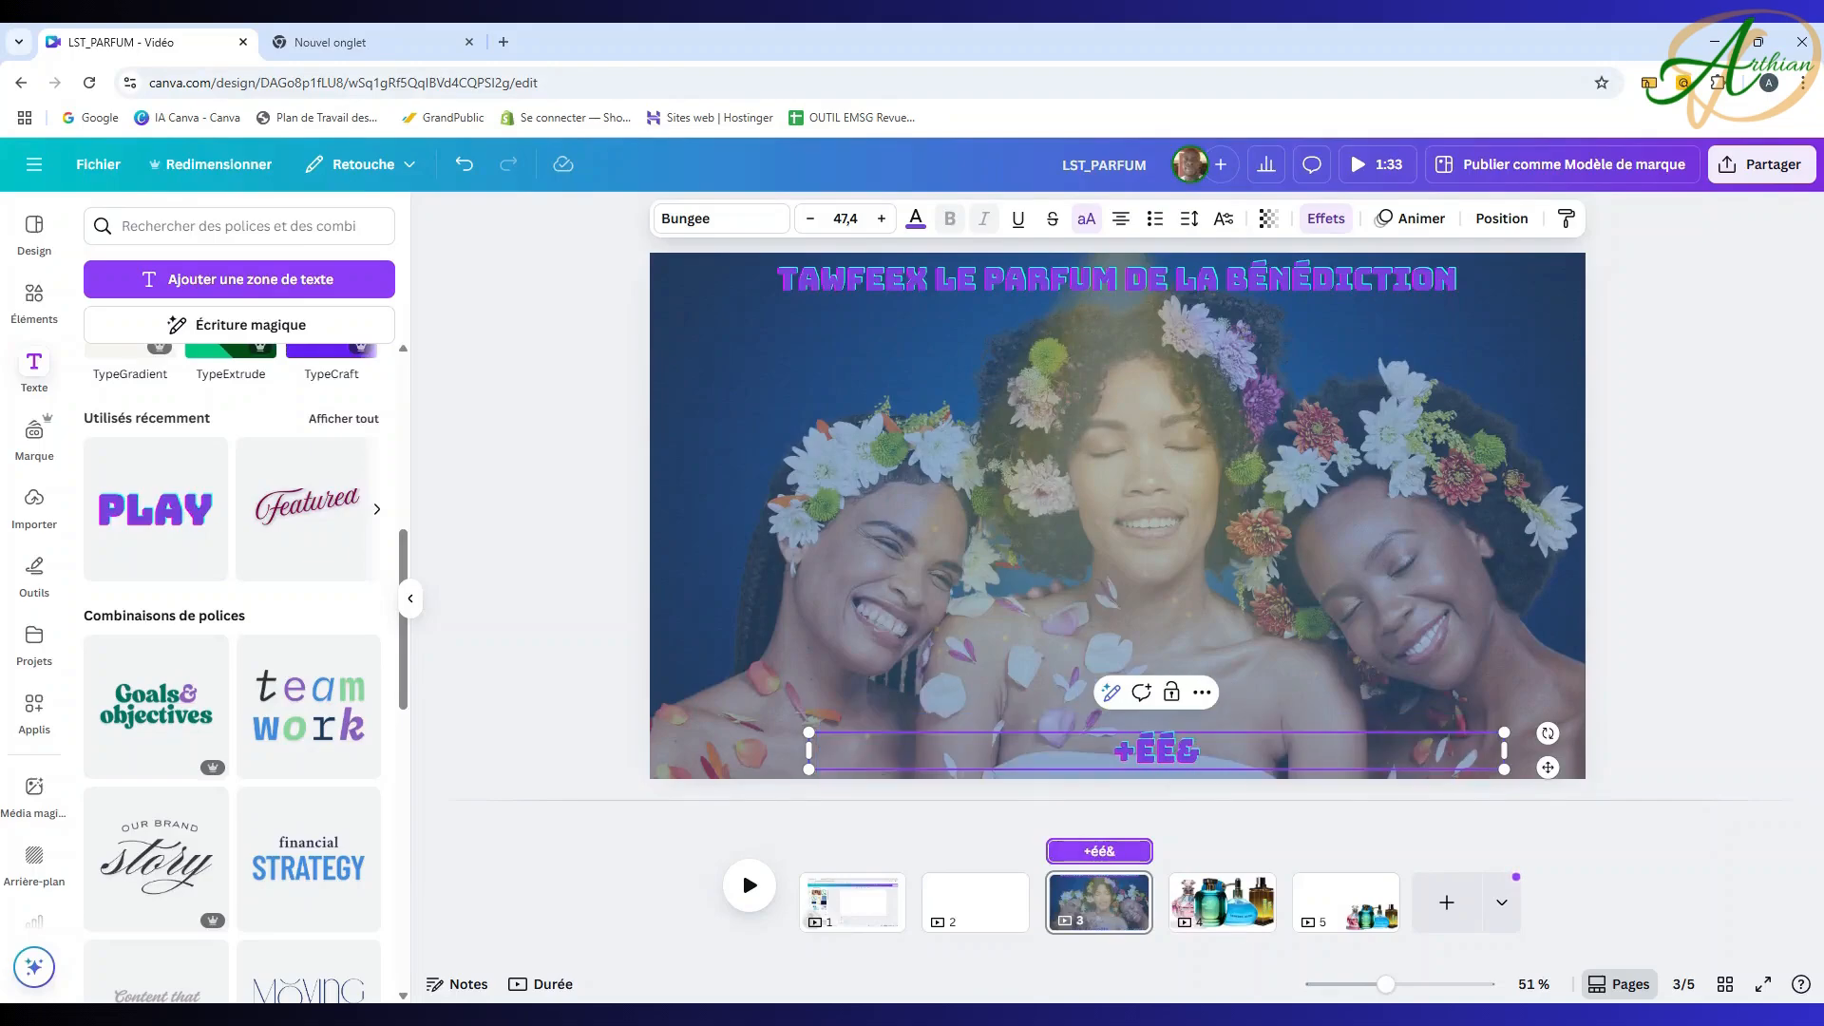
{"action": "key", "text": "BackSpace"}
{"action": "key", "text": "BackSpace"}
{"action": "key", "text": "BackSpace"}
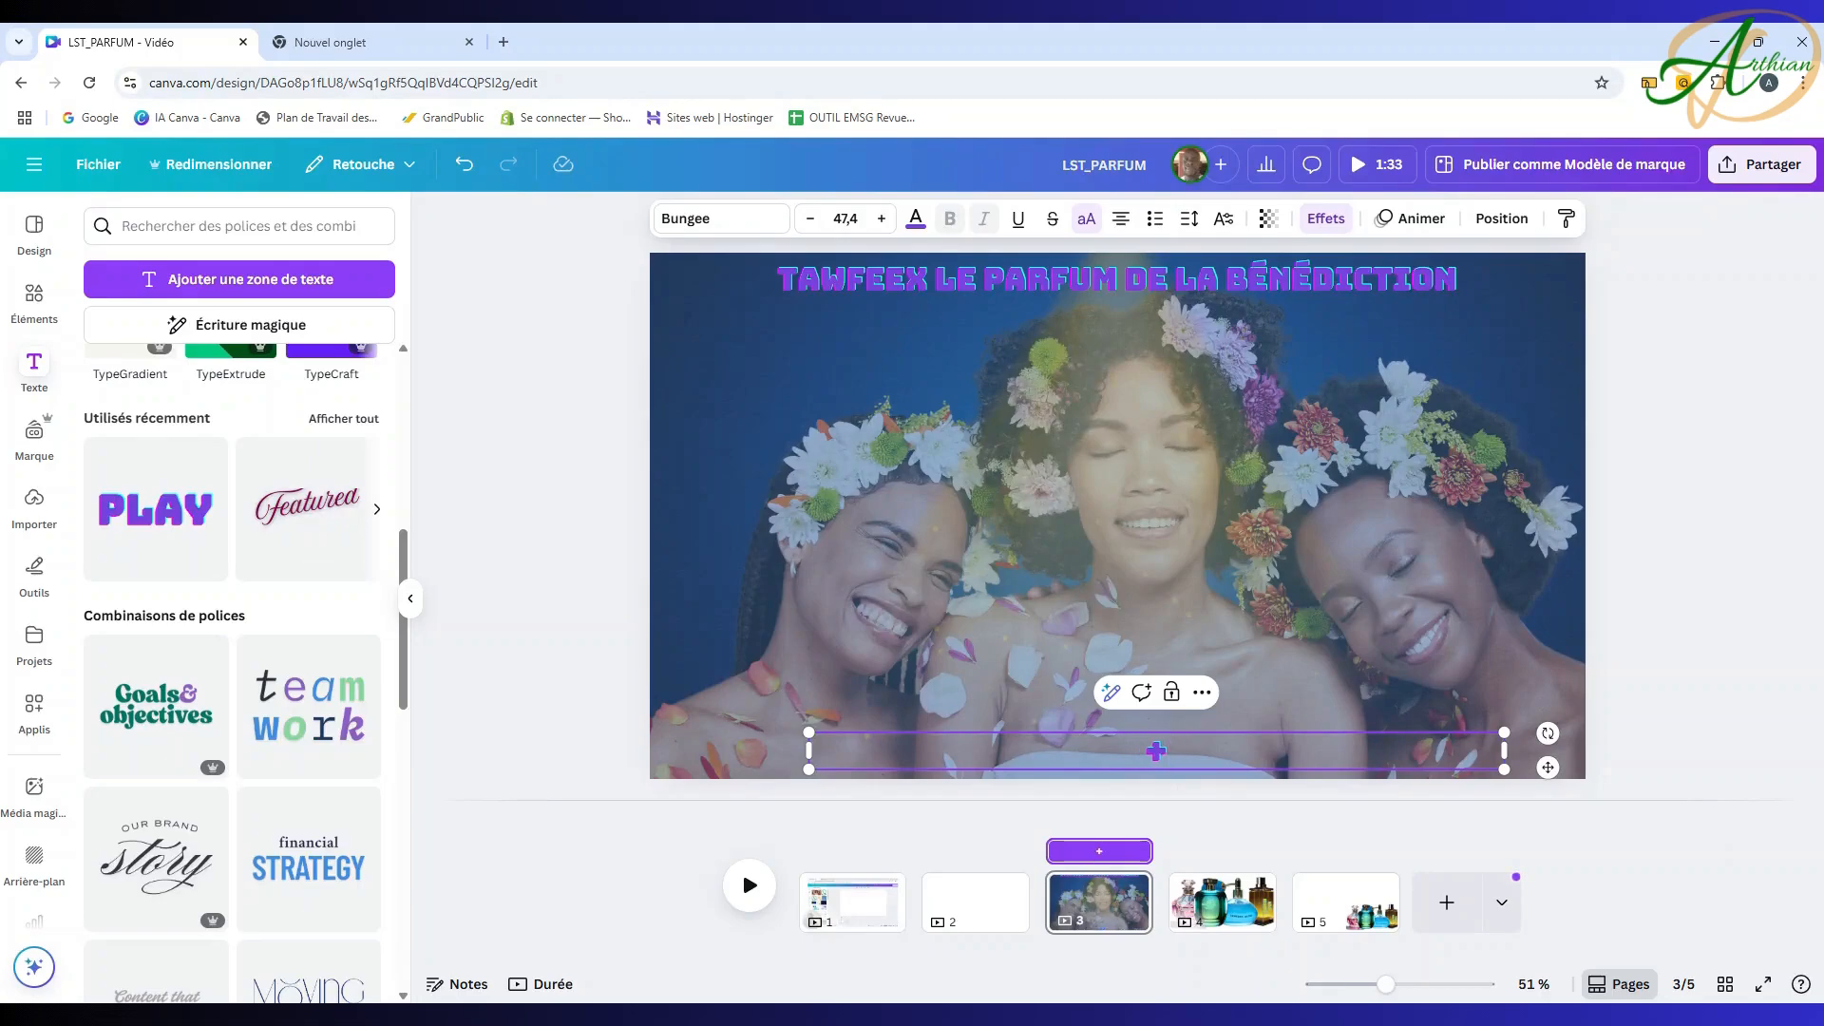
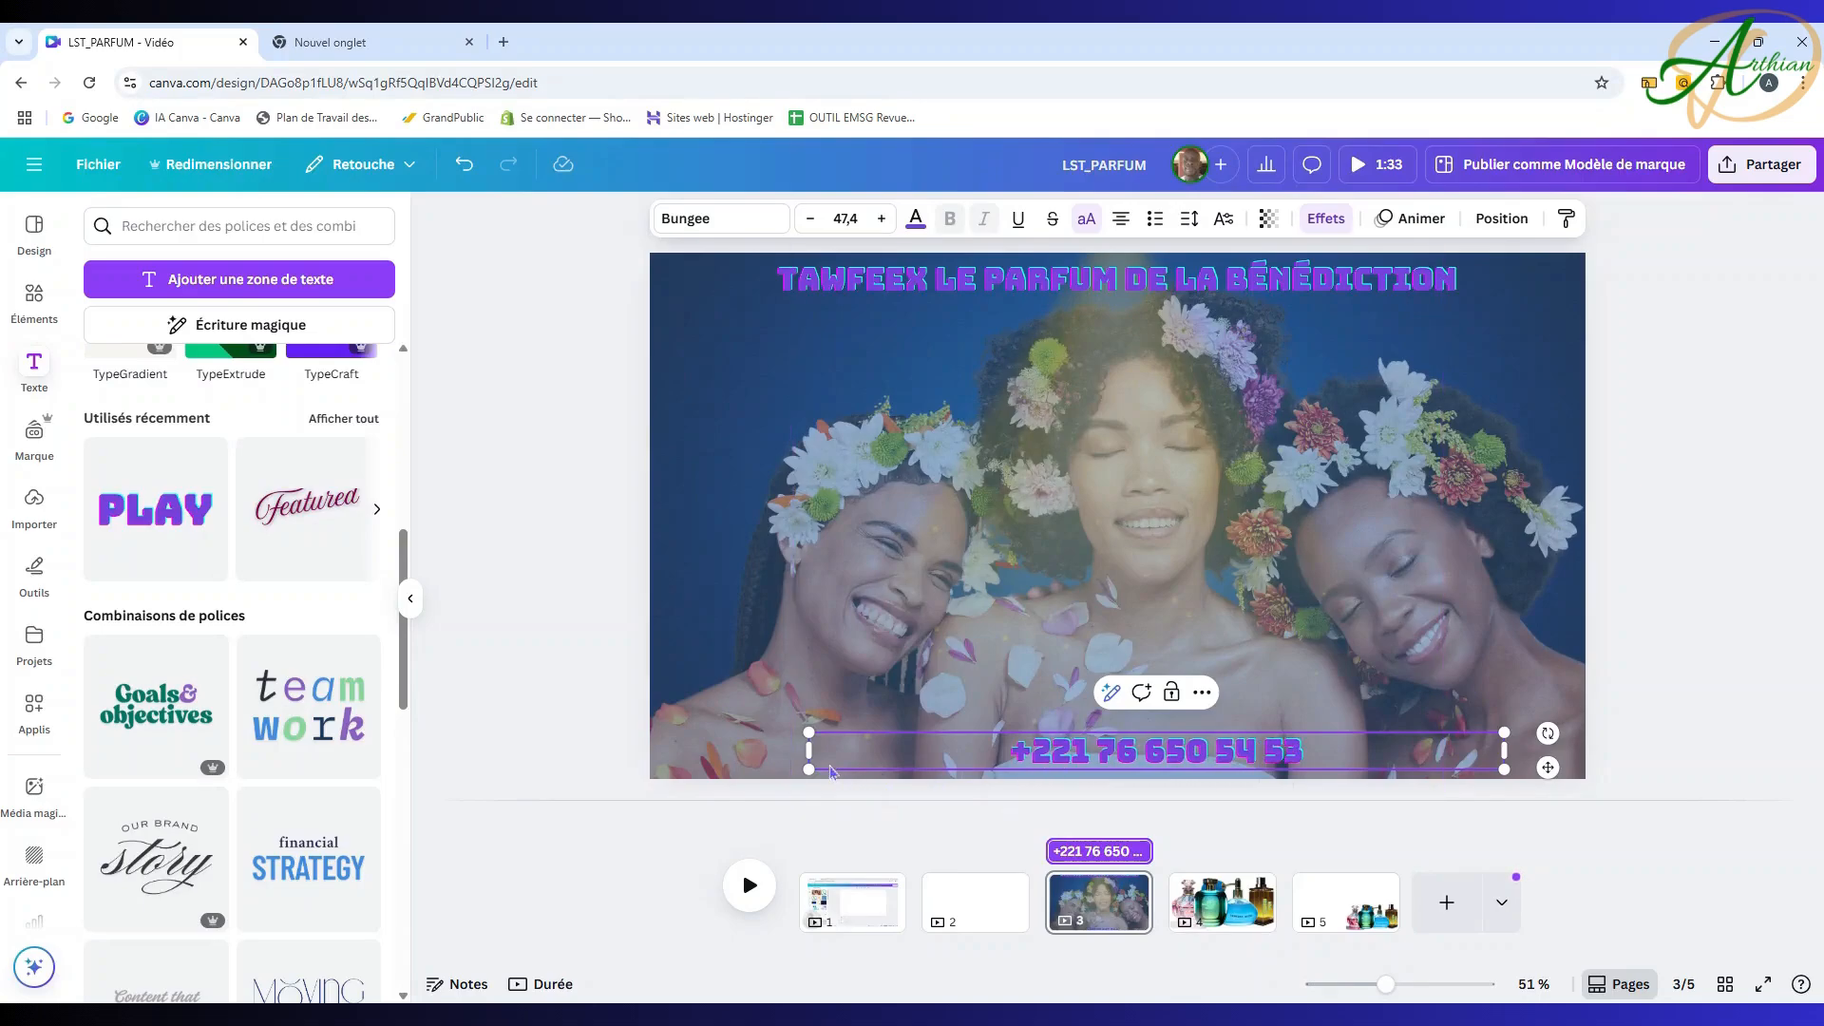
{"action": "left_click_drag", "start_coordinate": [809, 732], "coordinate": [1154, 751]}
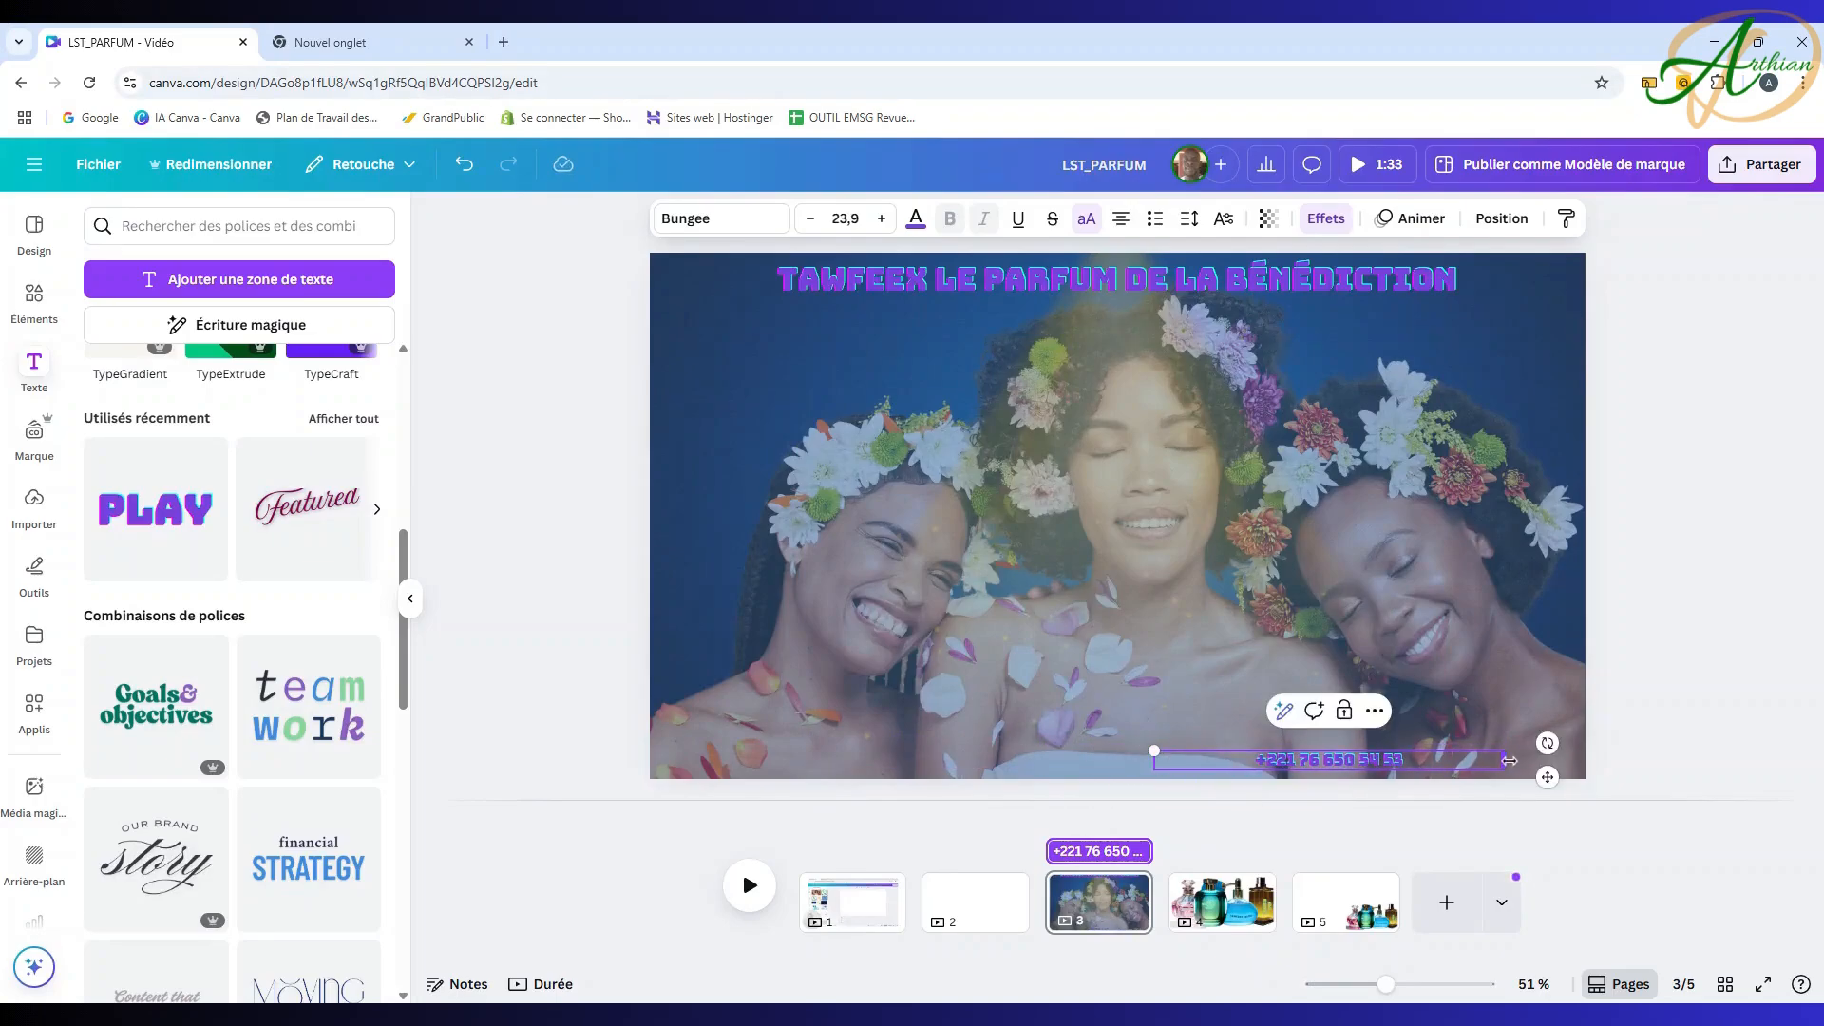
{"action": "left_click_drag", "start_coordinate": [1504, 759], "coordinate": [1308, 760]}
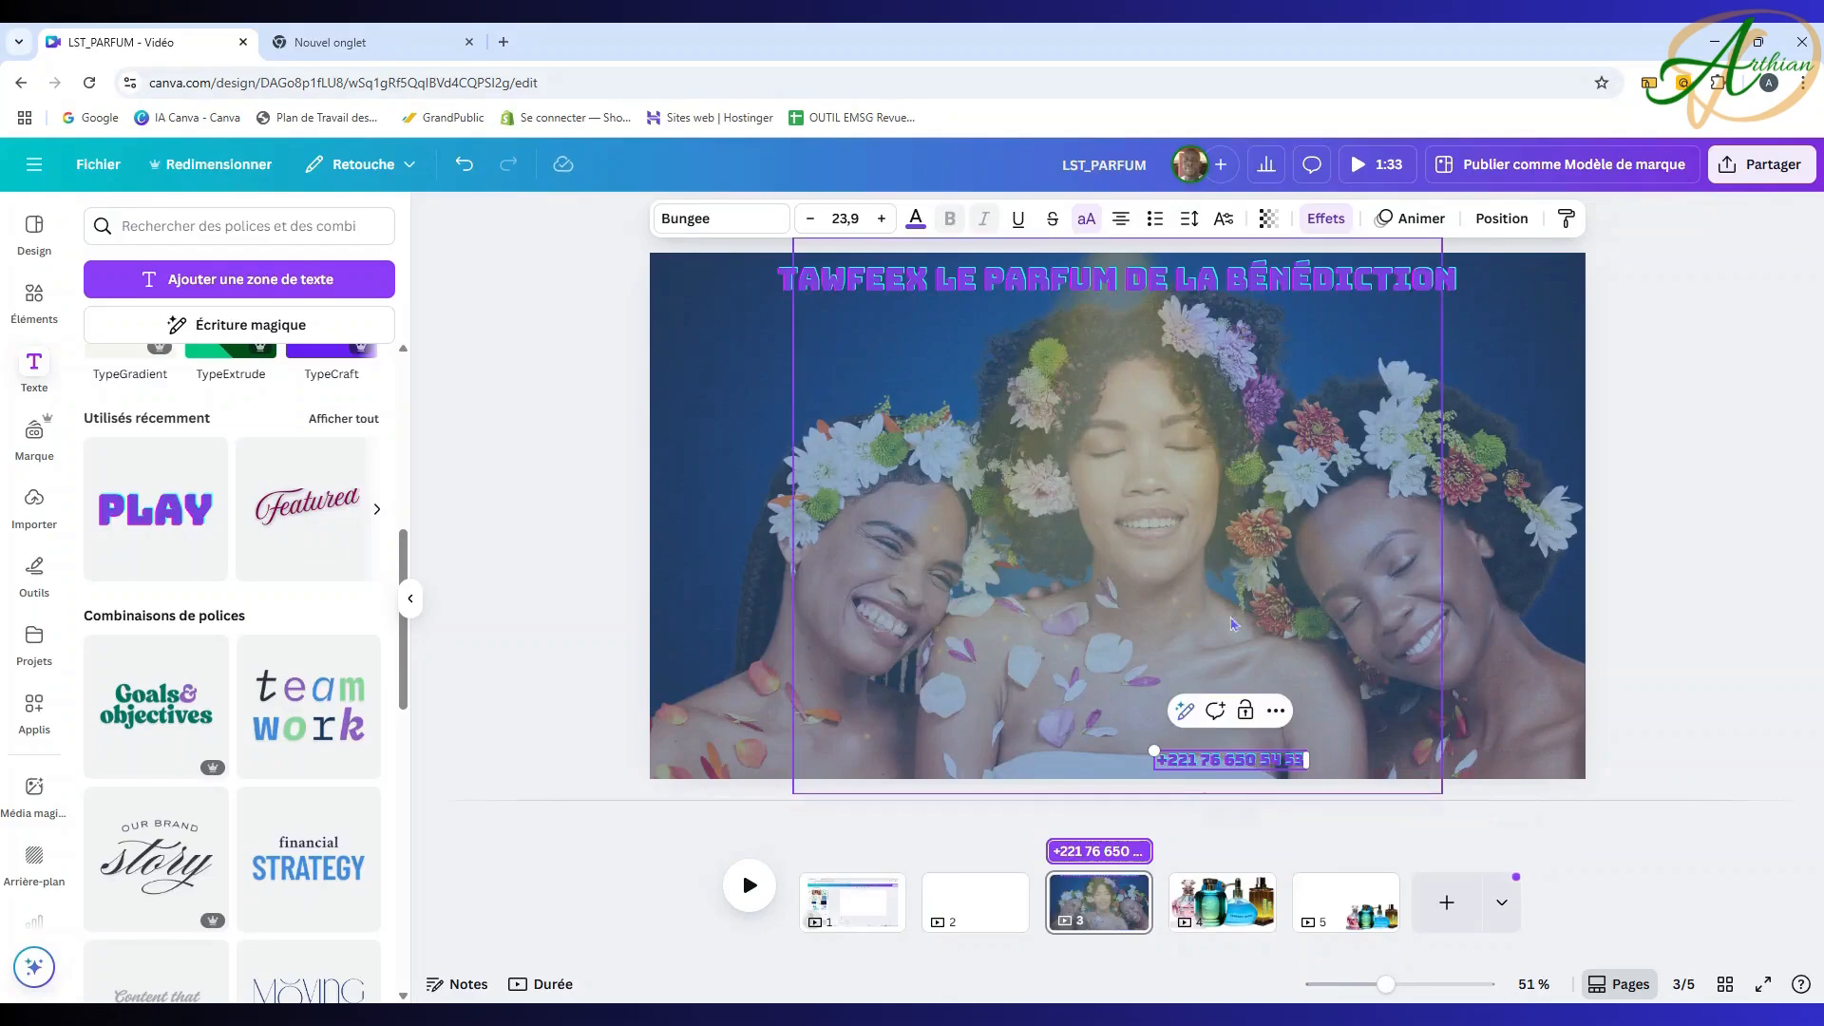
Step: Make the phone number text white
{"action": "left_click", "coordinate": [916, 220]}
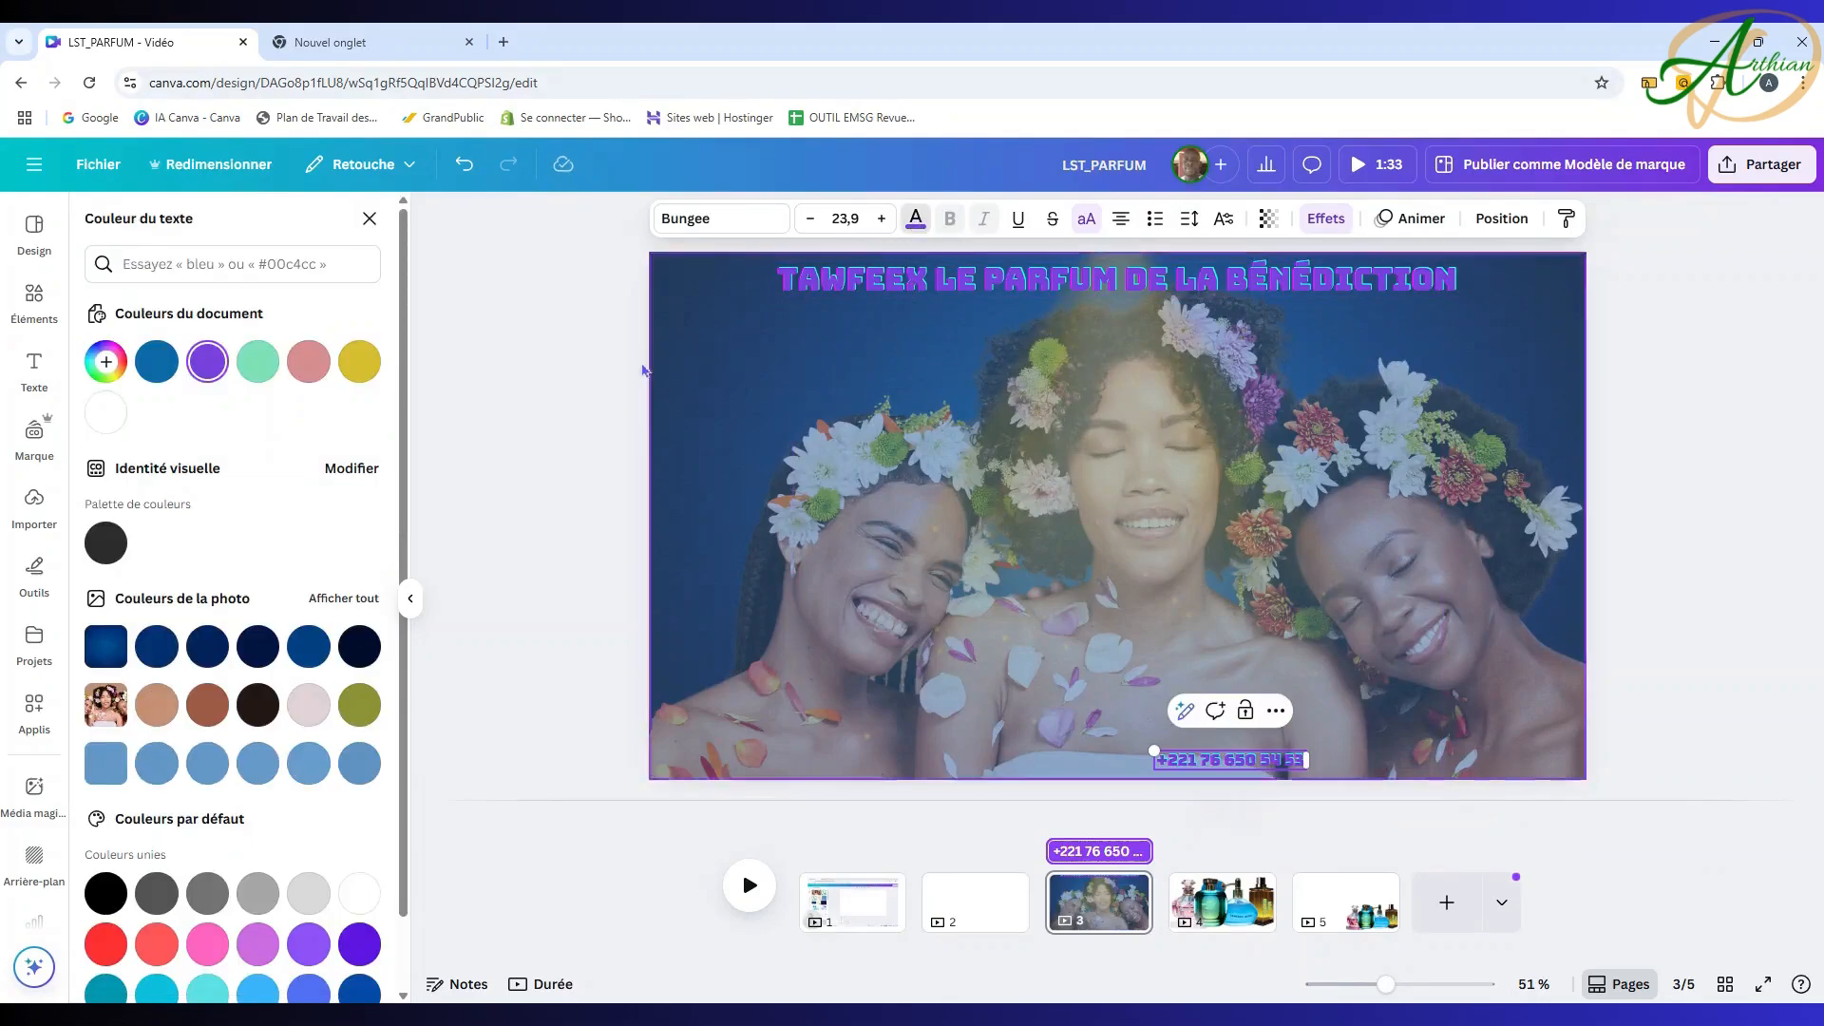
{"action": "left_click", "coordinate": [106, 414]}
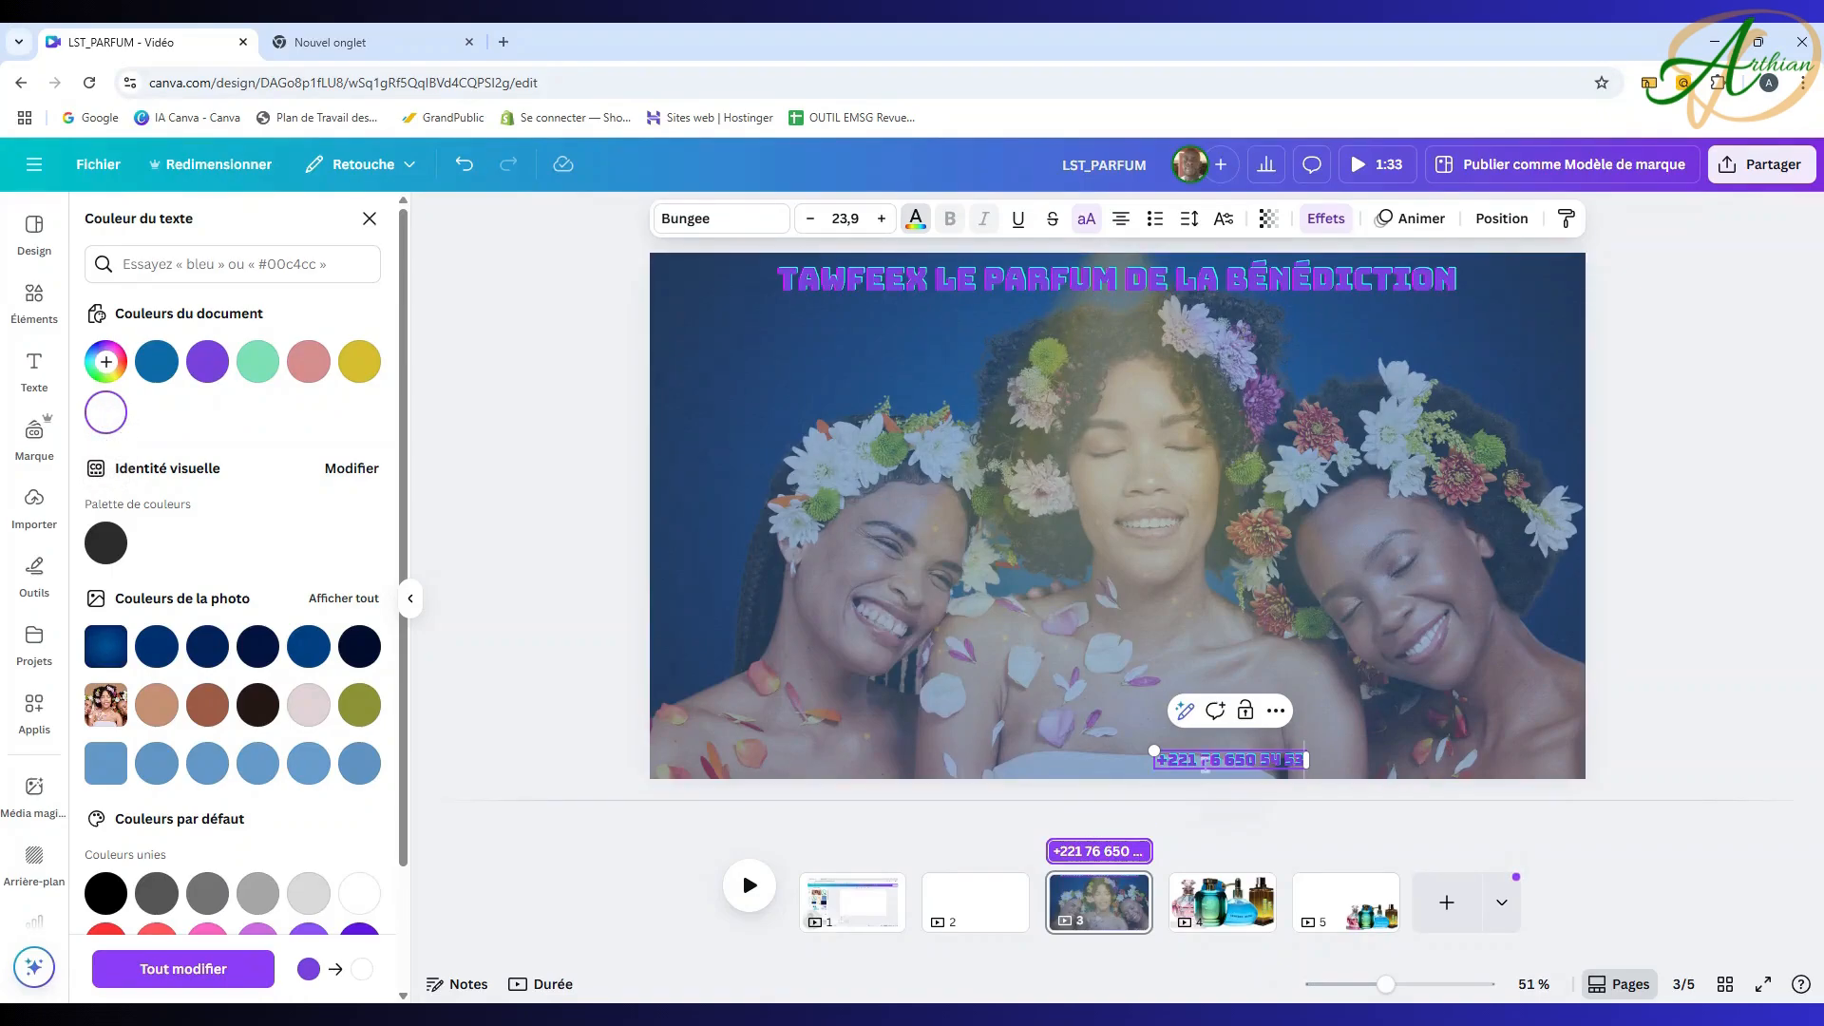
{"action": "key", "text": "ctrl+z"}
{"action": "double_click", "coordinate": [1227, 760]}
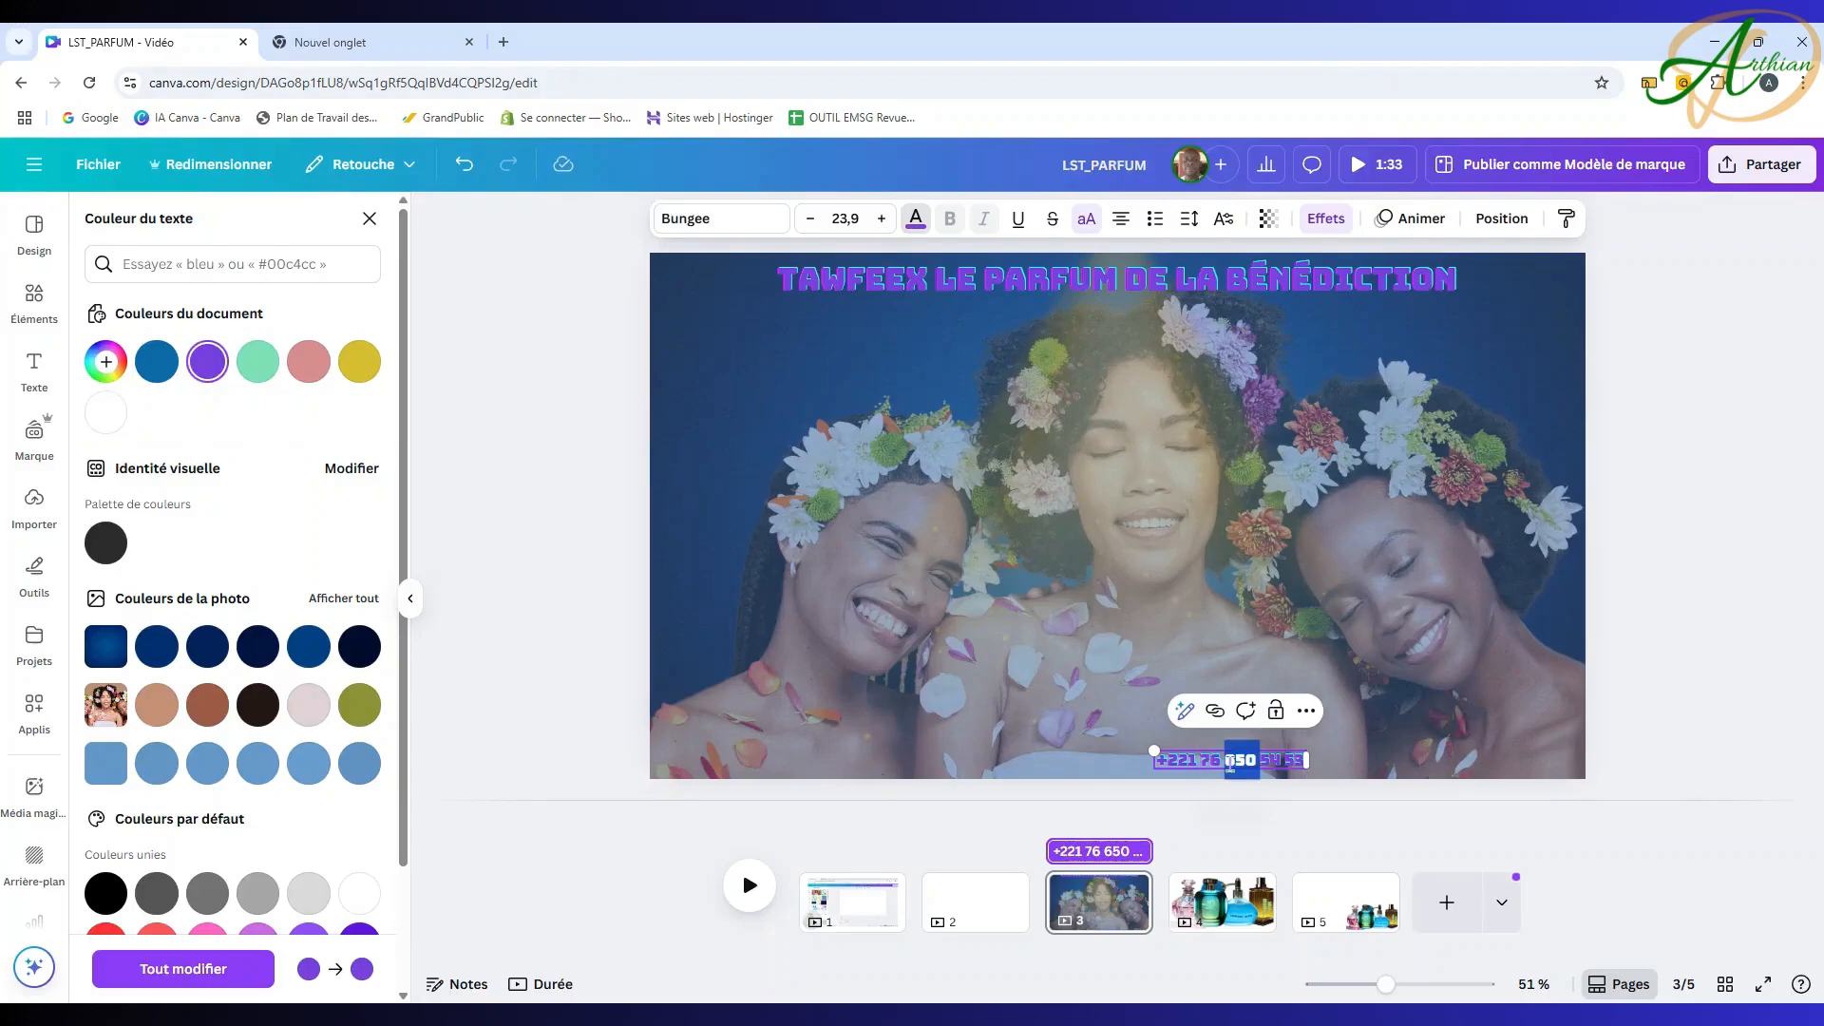
{"action": "triple_click", "coordinate": [1207, 763]}
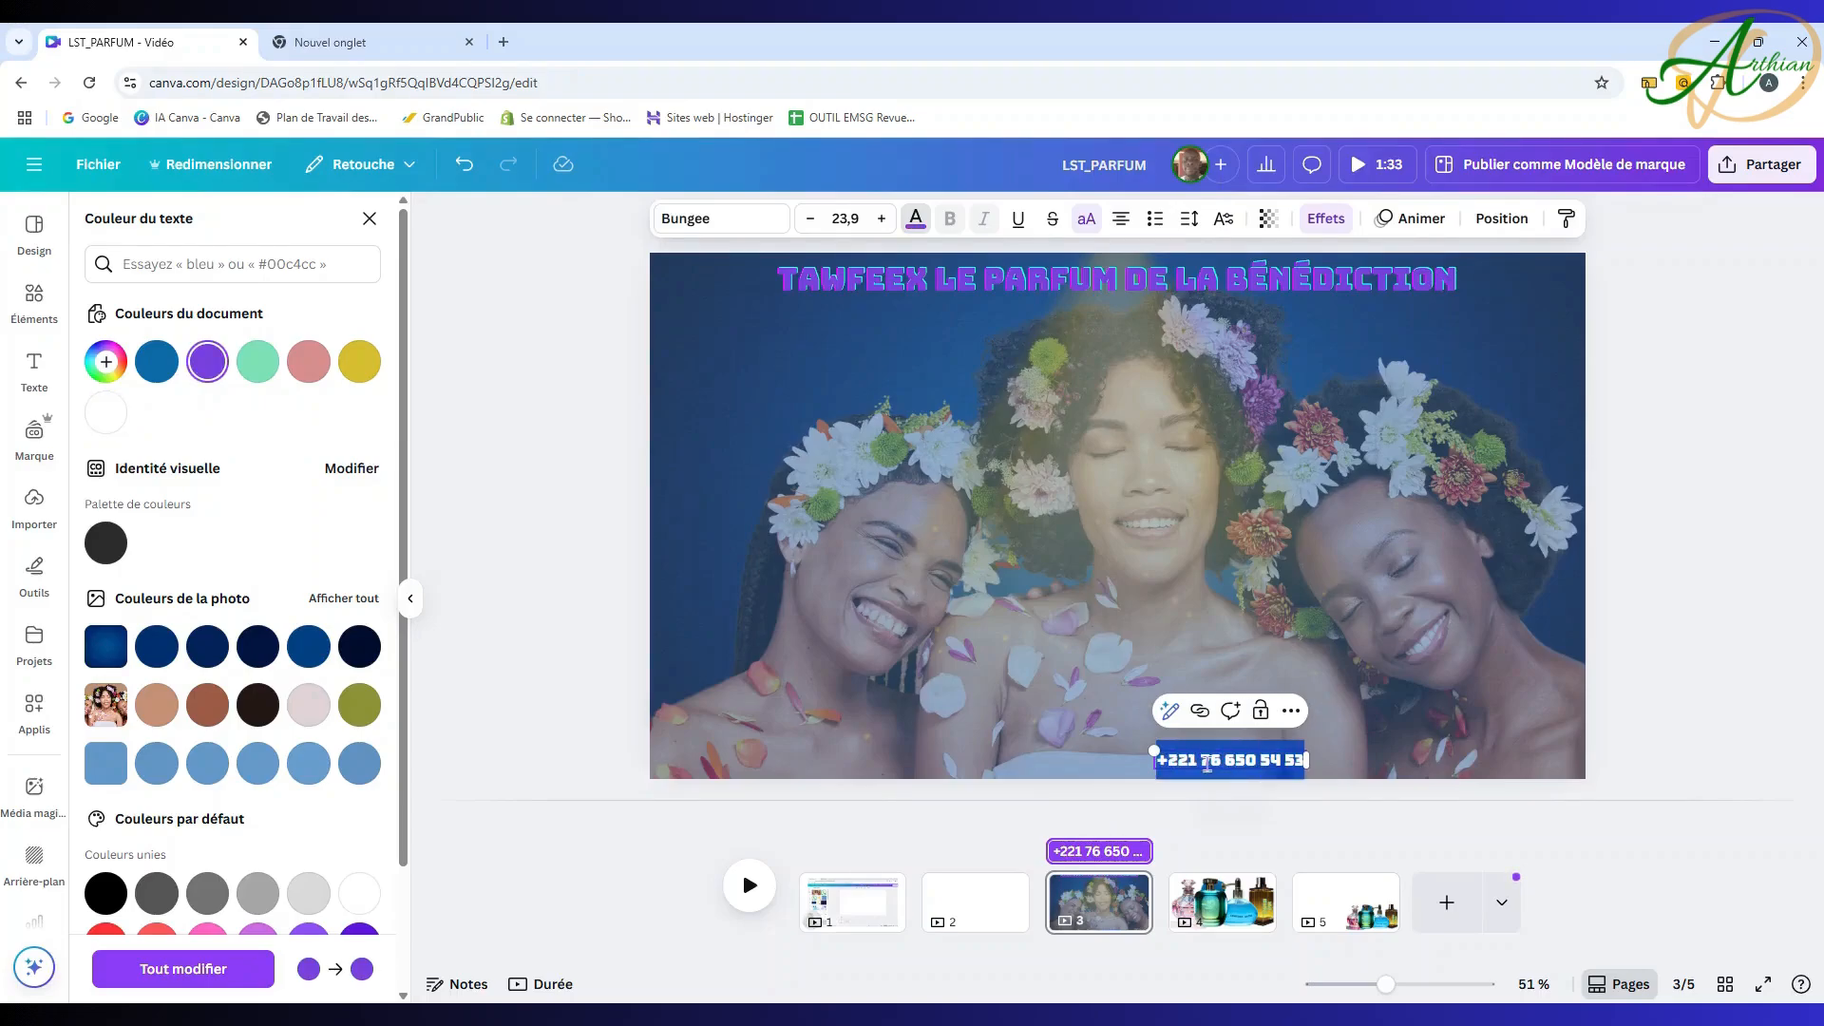
{"action": "left_click", "coordinate": [918, 224]}
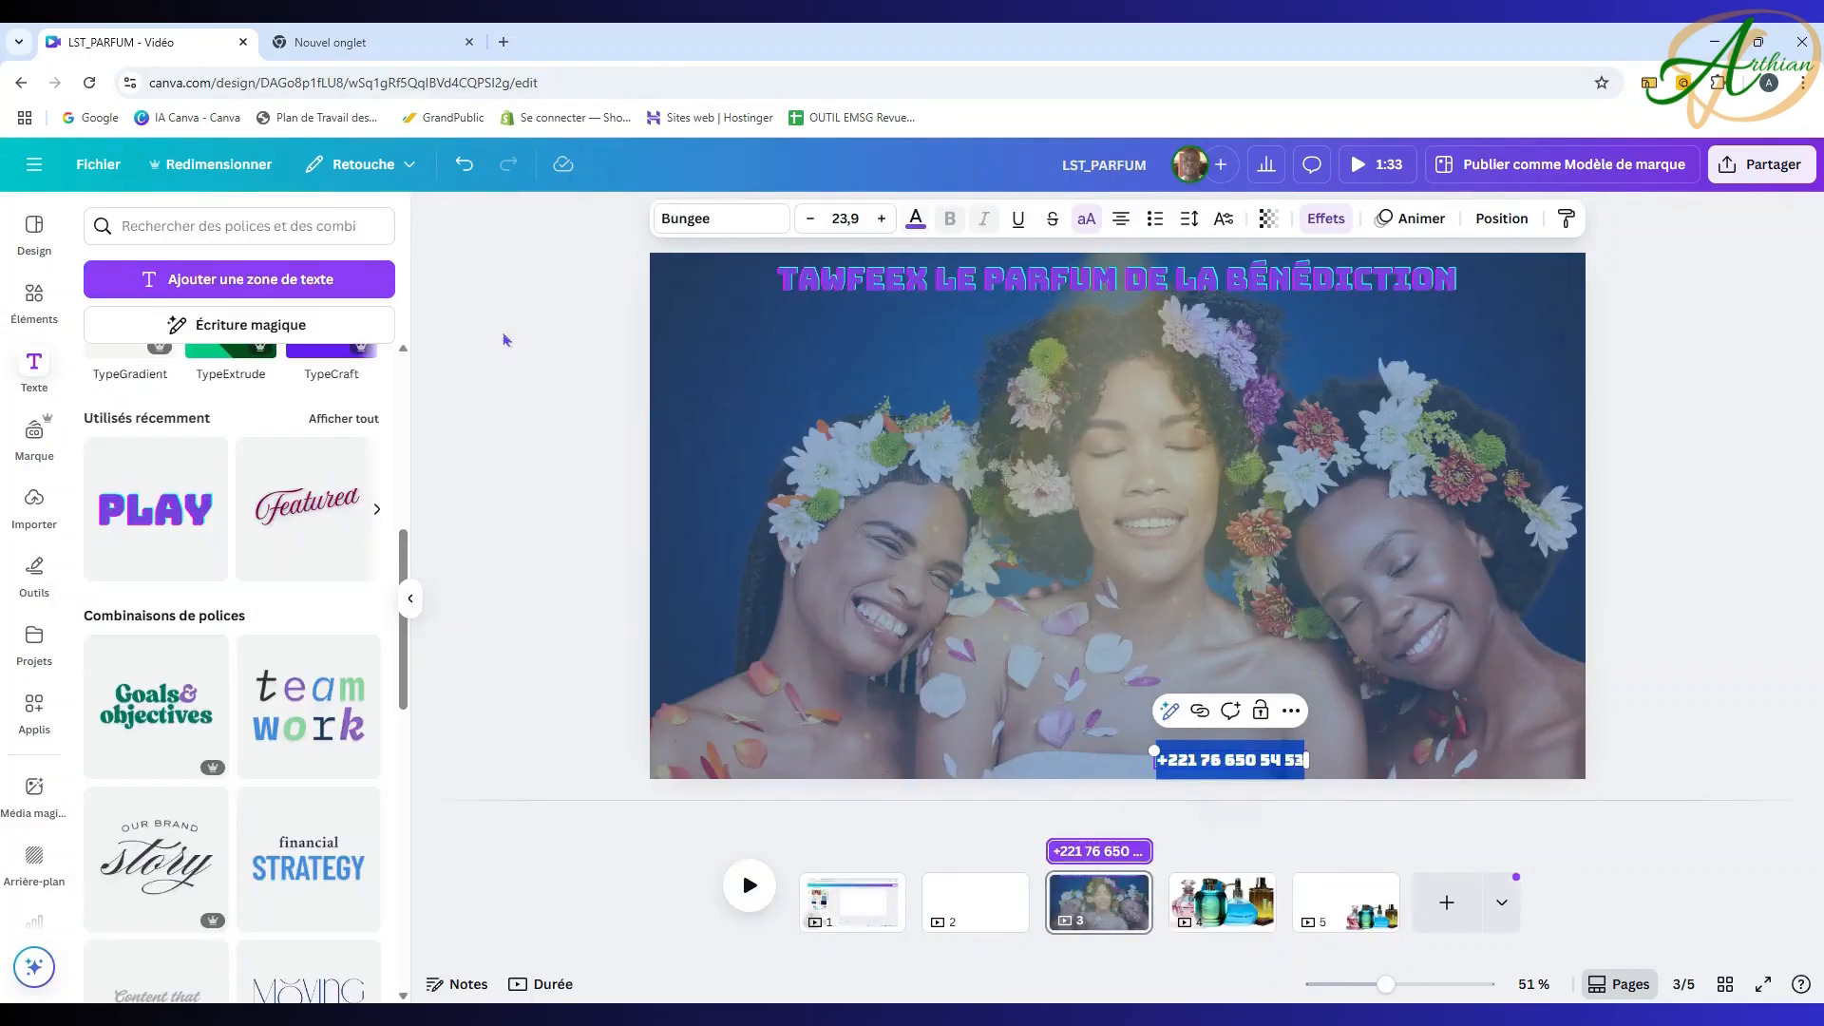
{"action": "left_click", "coordinate": [919, 226]}
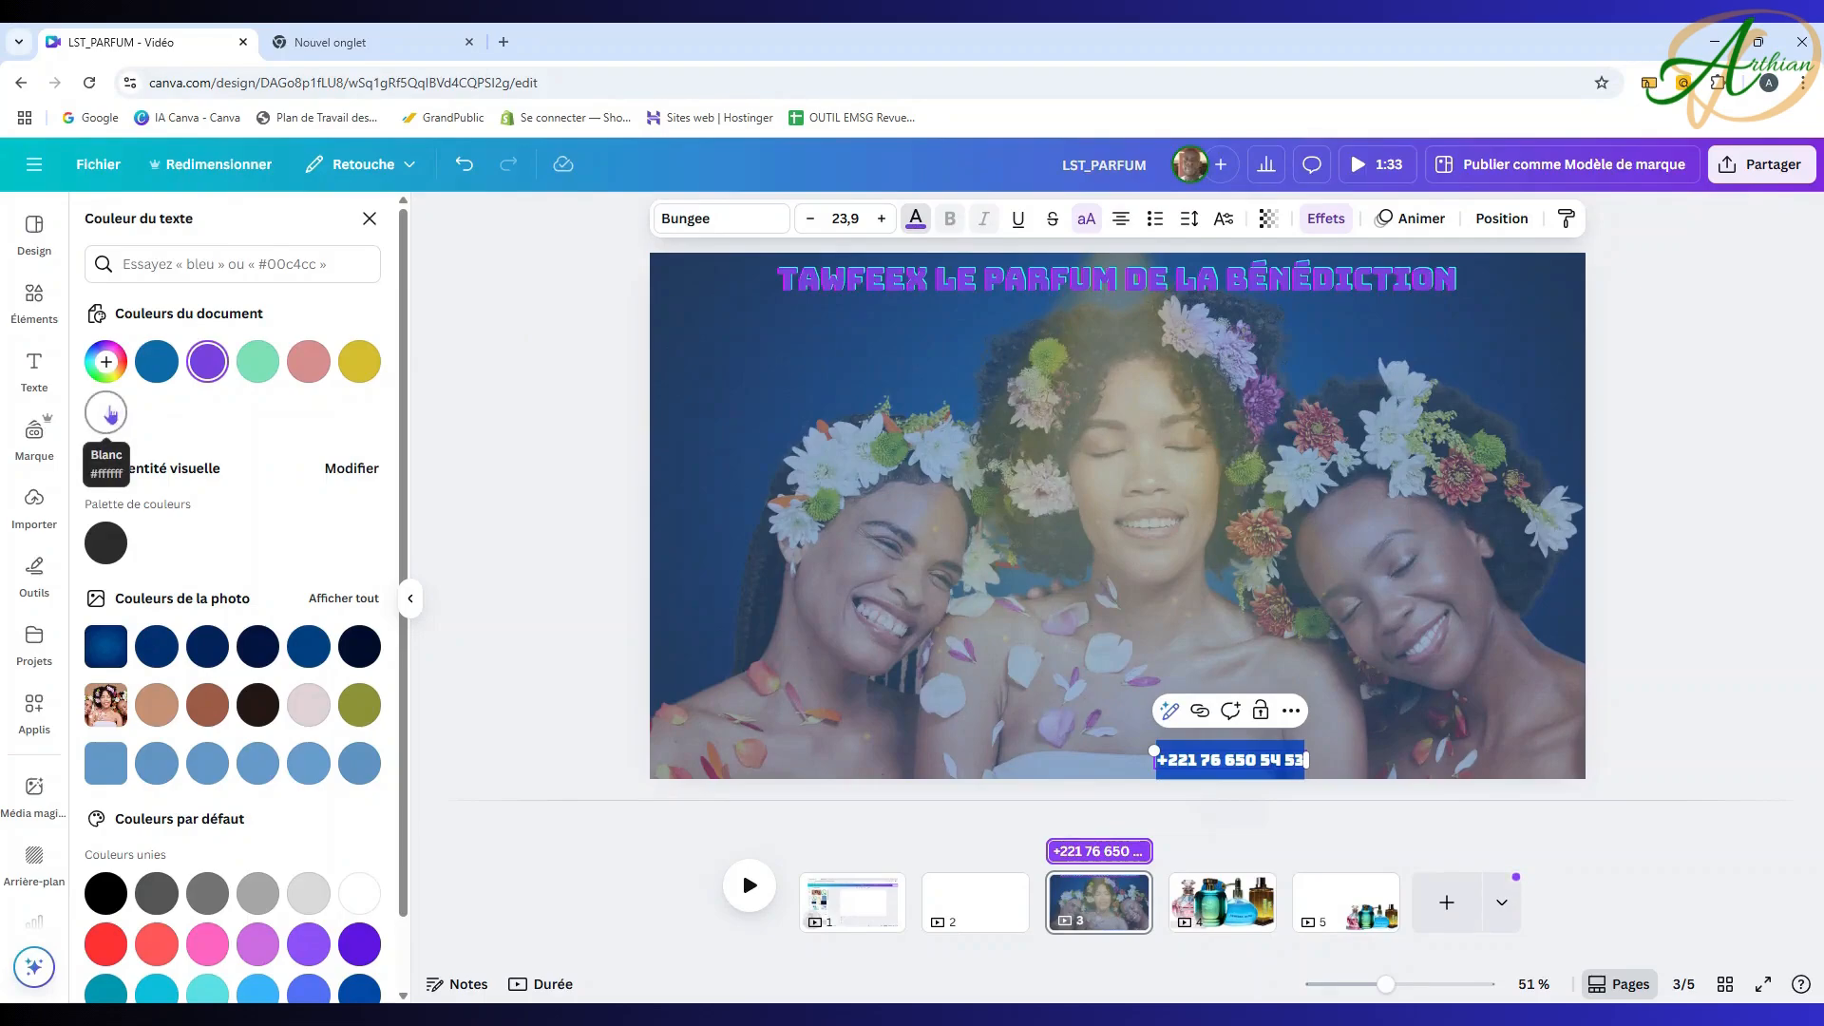
{"action": "left_click", "coordinate": [360, 893]}
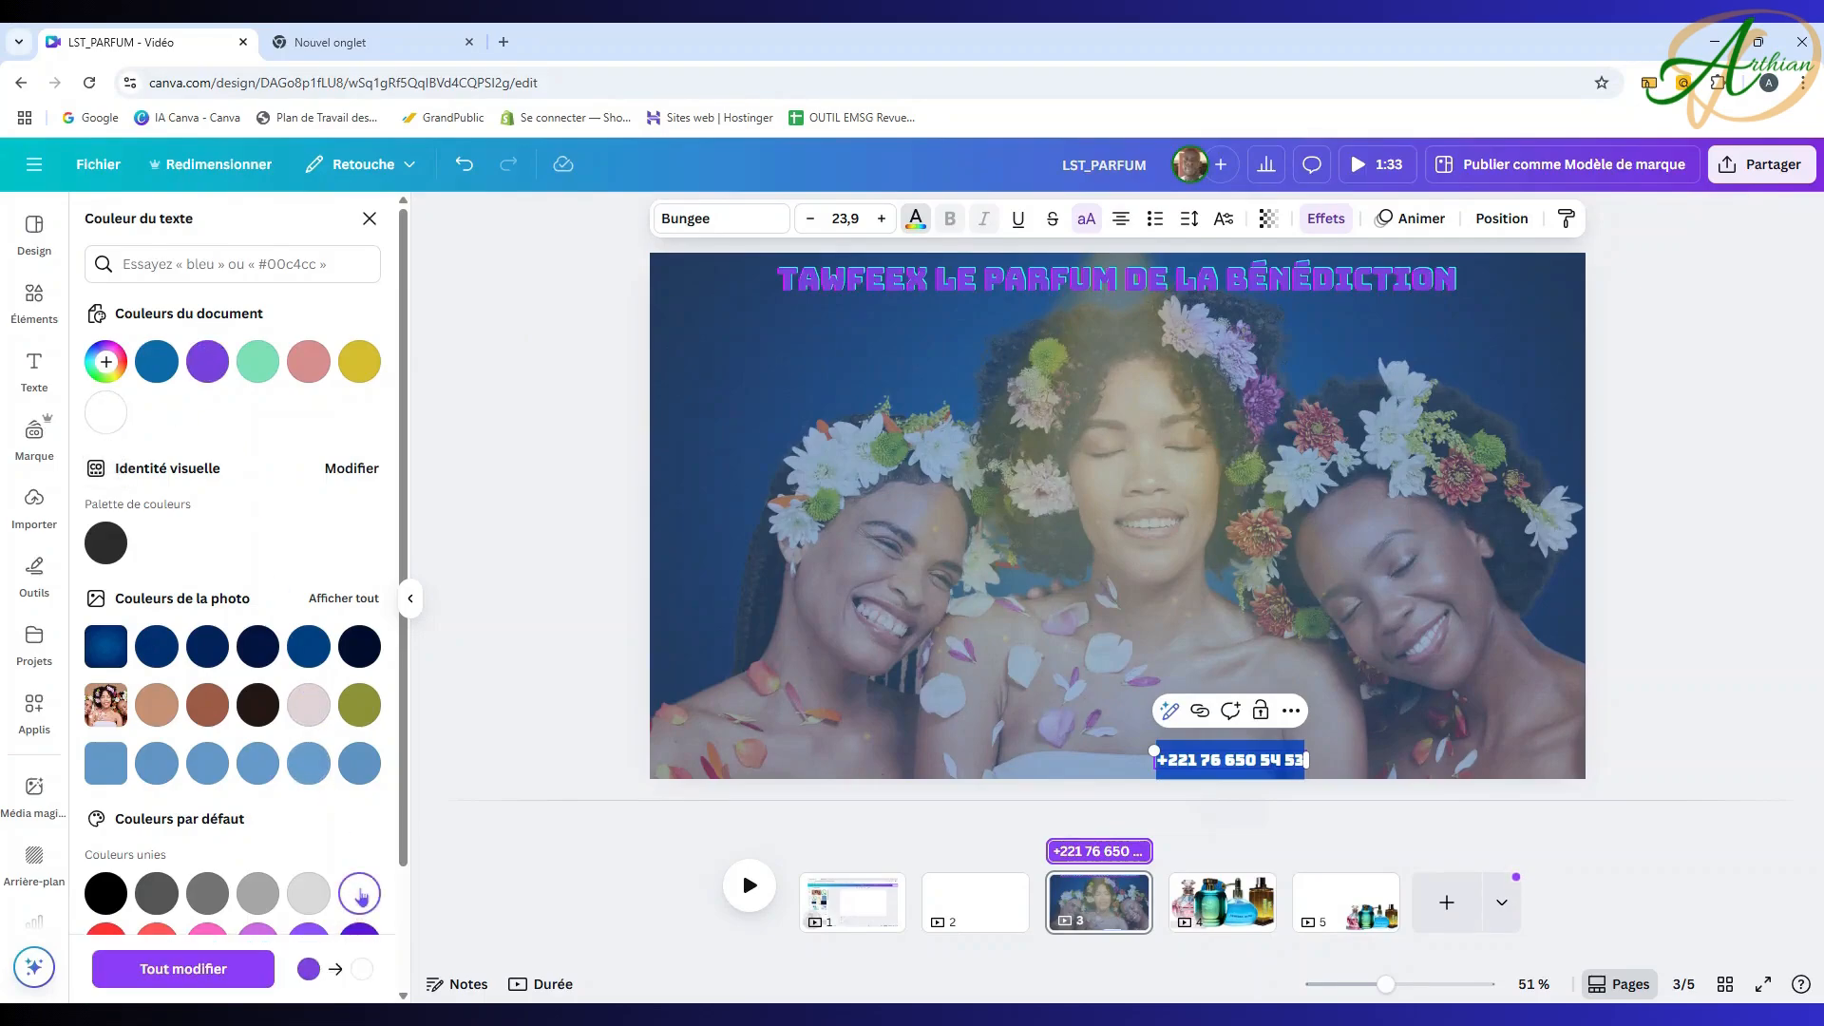
Step: Shift the phone number box slightly left along the bottom edge
{"action": "left_click", "coordinate": [1727, 716]}
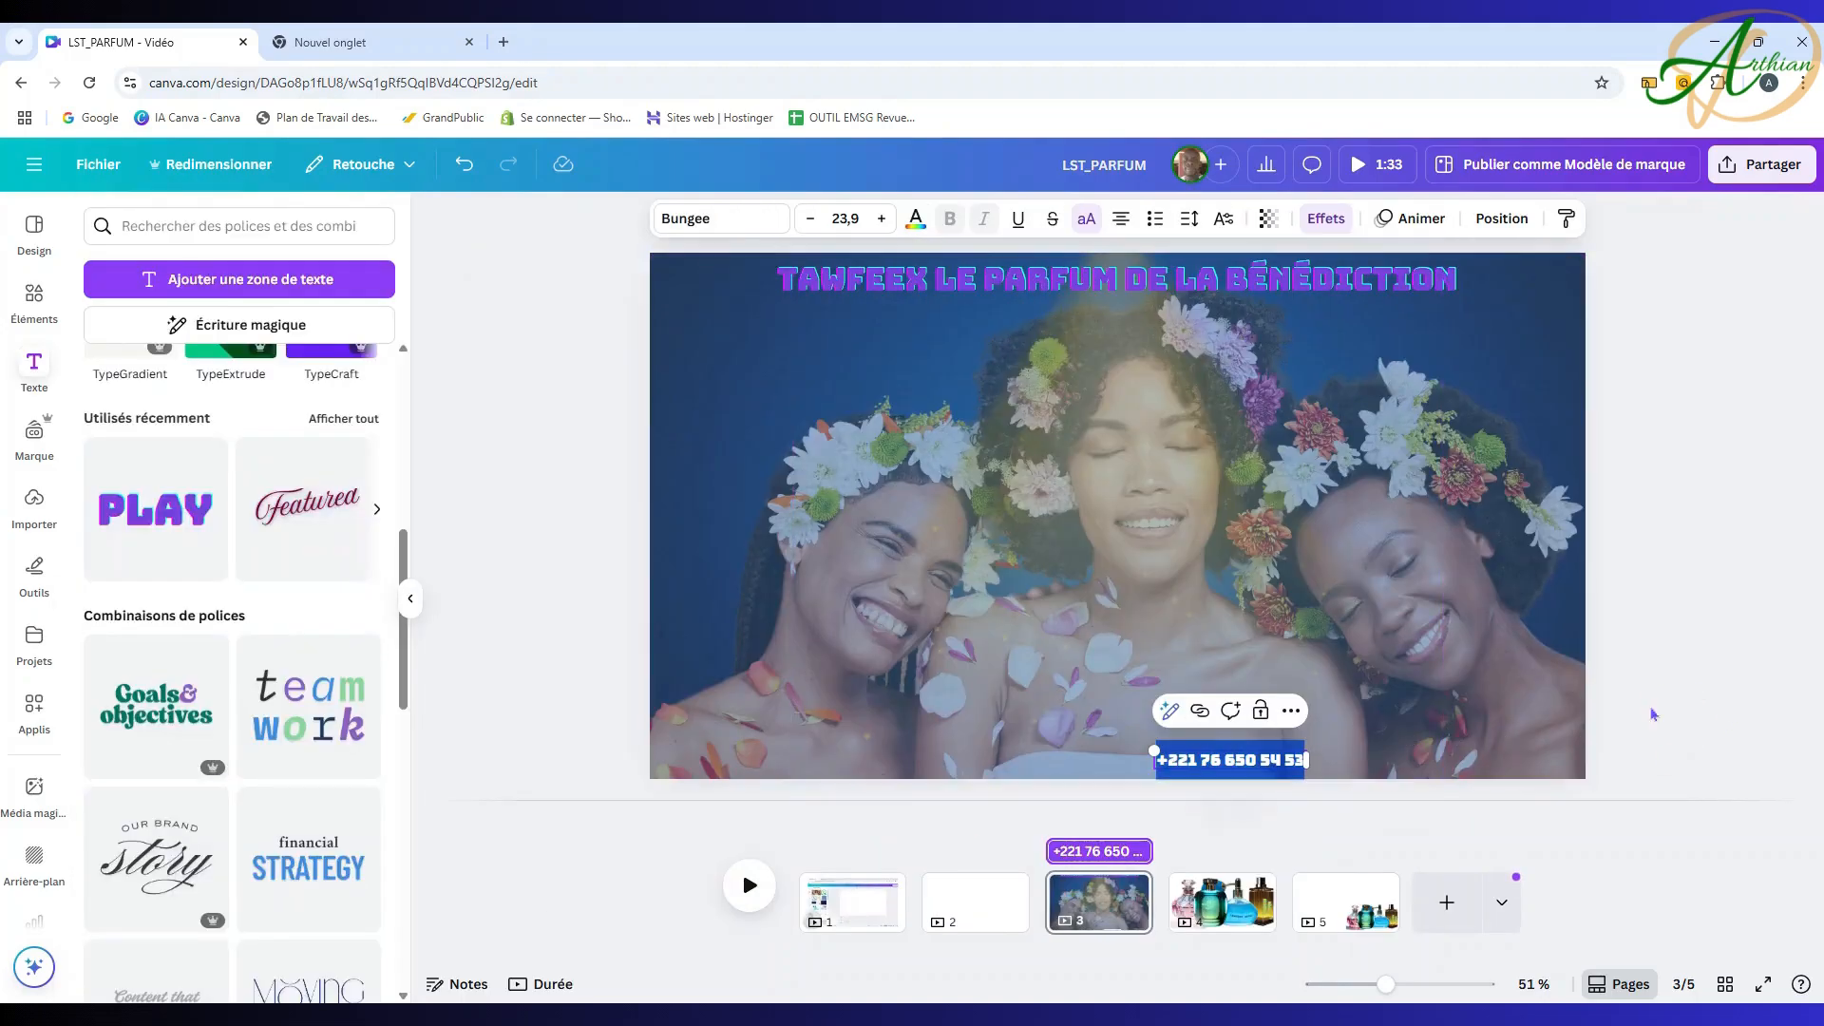
{"action": "left_click", "coordinate": [1689, 700]}
{"action": "left_click", "coordinate": [1208, 829]}
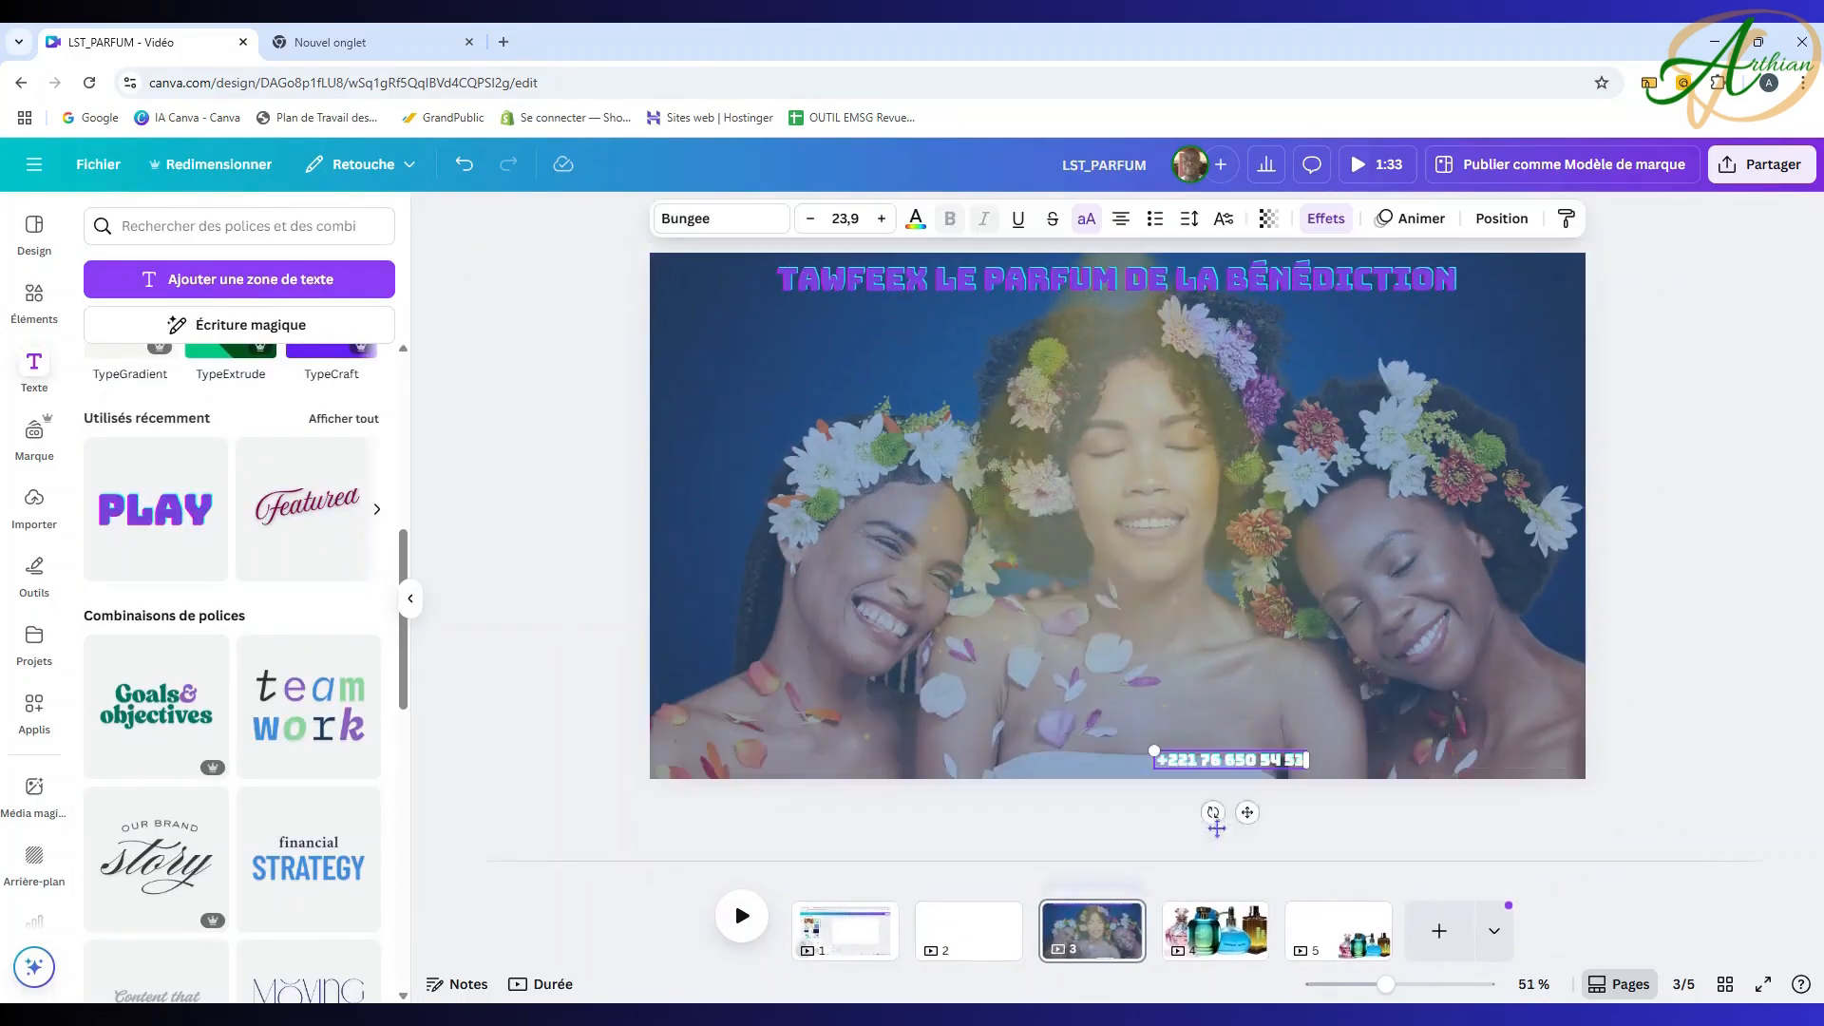
{"action": "left_click_drag", "start_coordinate": [1235, 766], "coordinate": [1192, 758]}
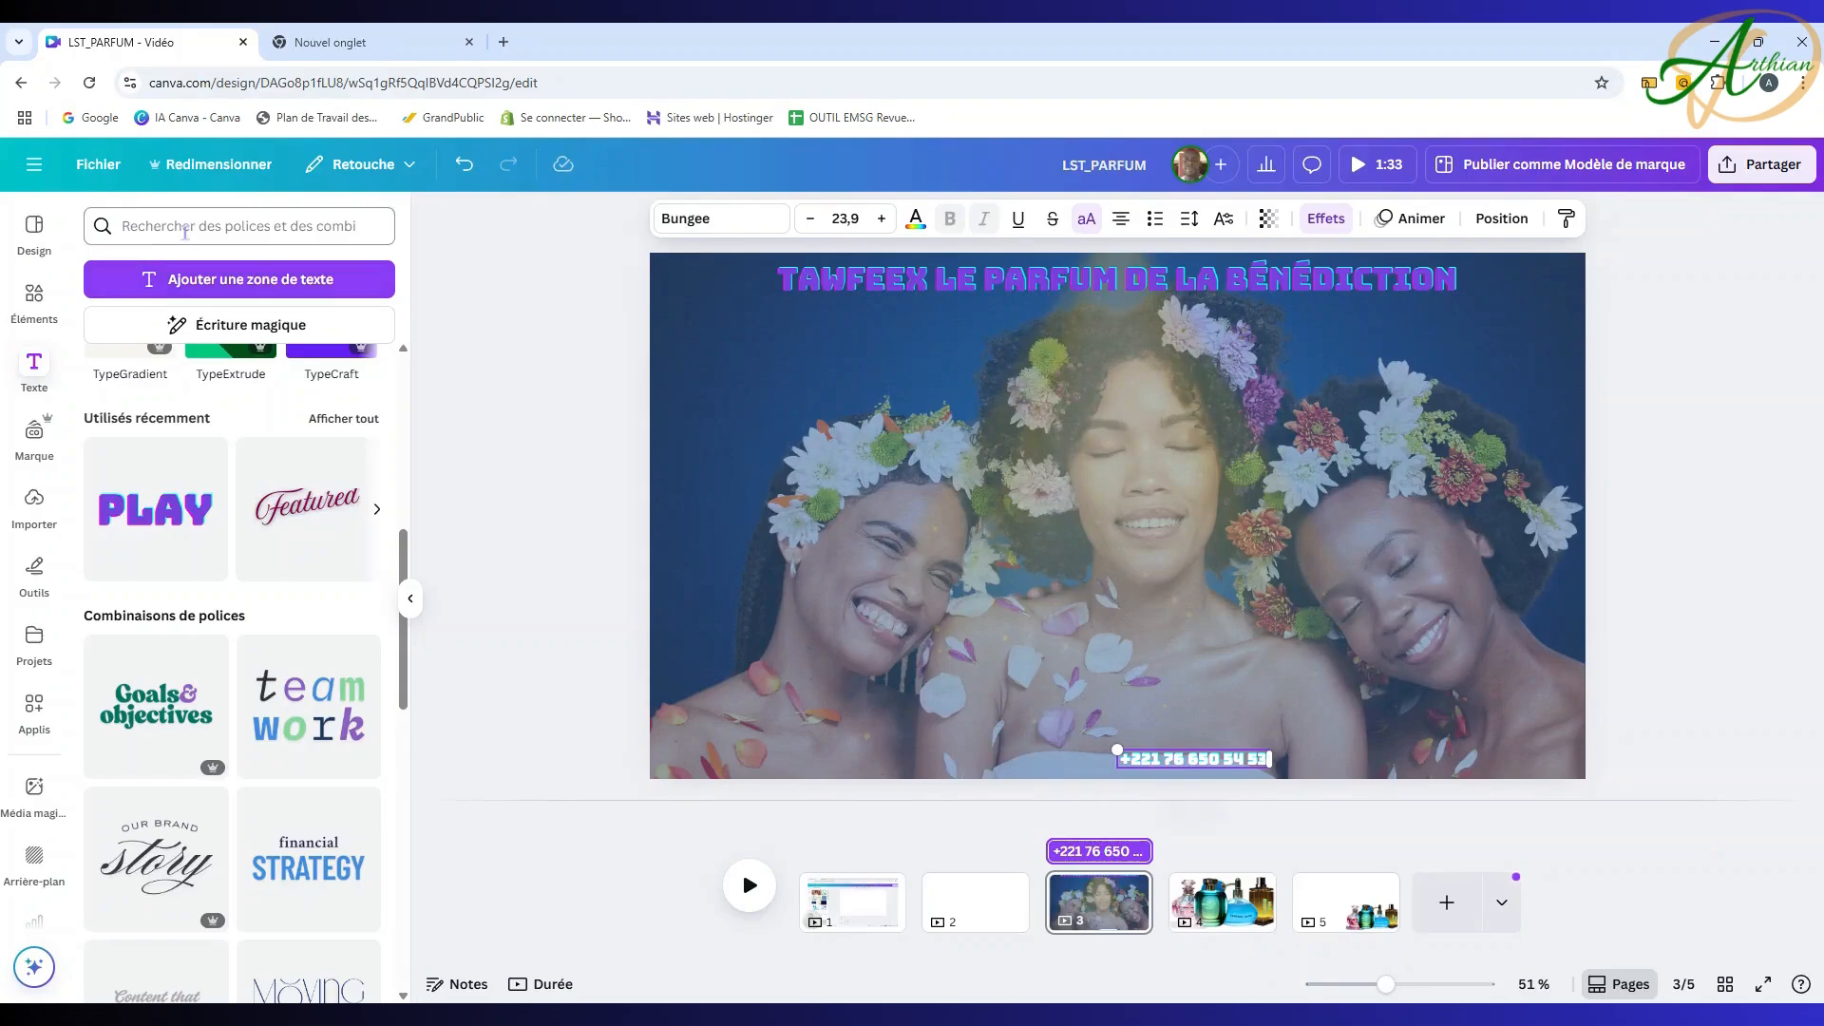
{"action": "left_click", "coordinate": [34, 302]}
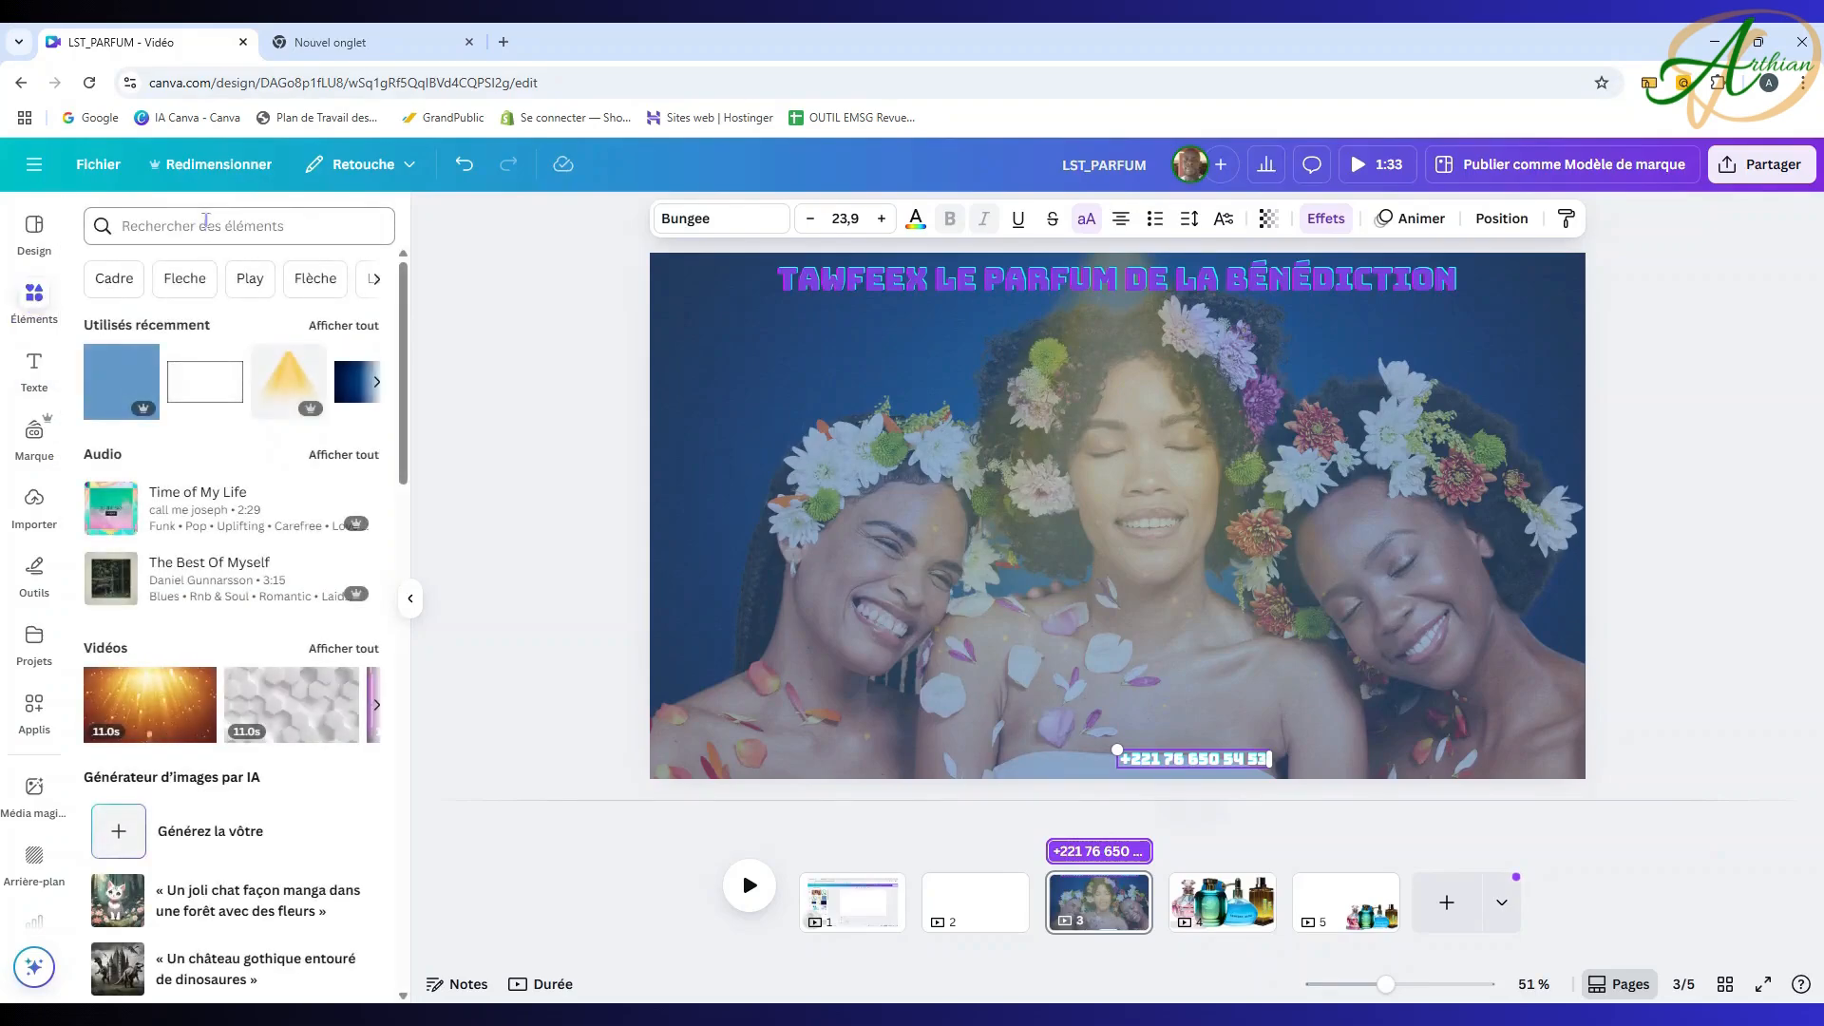
Step: Search the elements for a WhatsApp logo and add the outlined logo illustration
{"action": "left_click", "coordinate": [205, 225]}
{"action": "type", "text": "WH"}
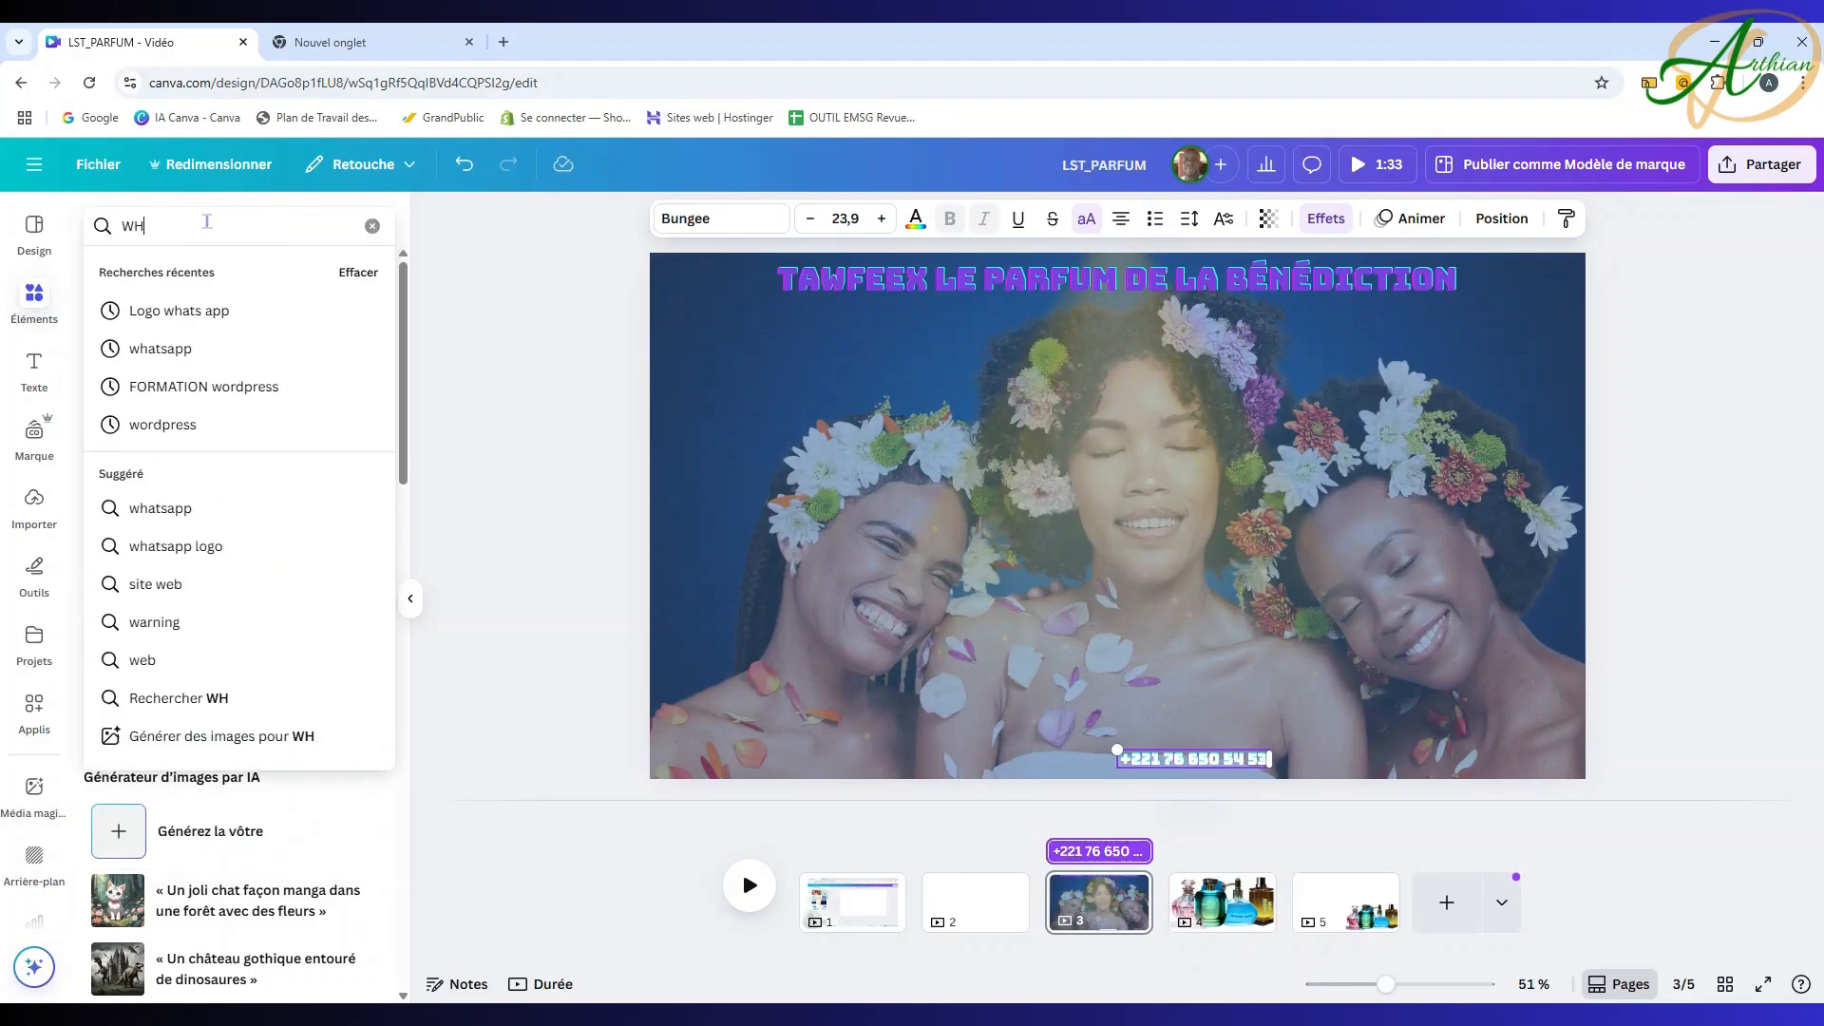
{"action": "type", "text": "AT"}
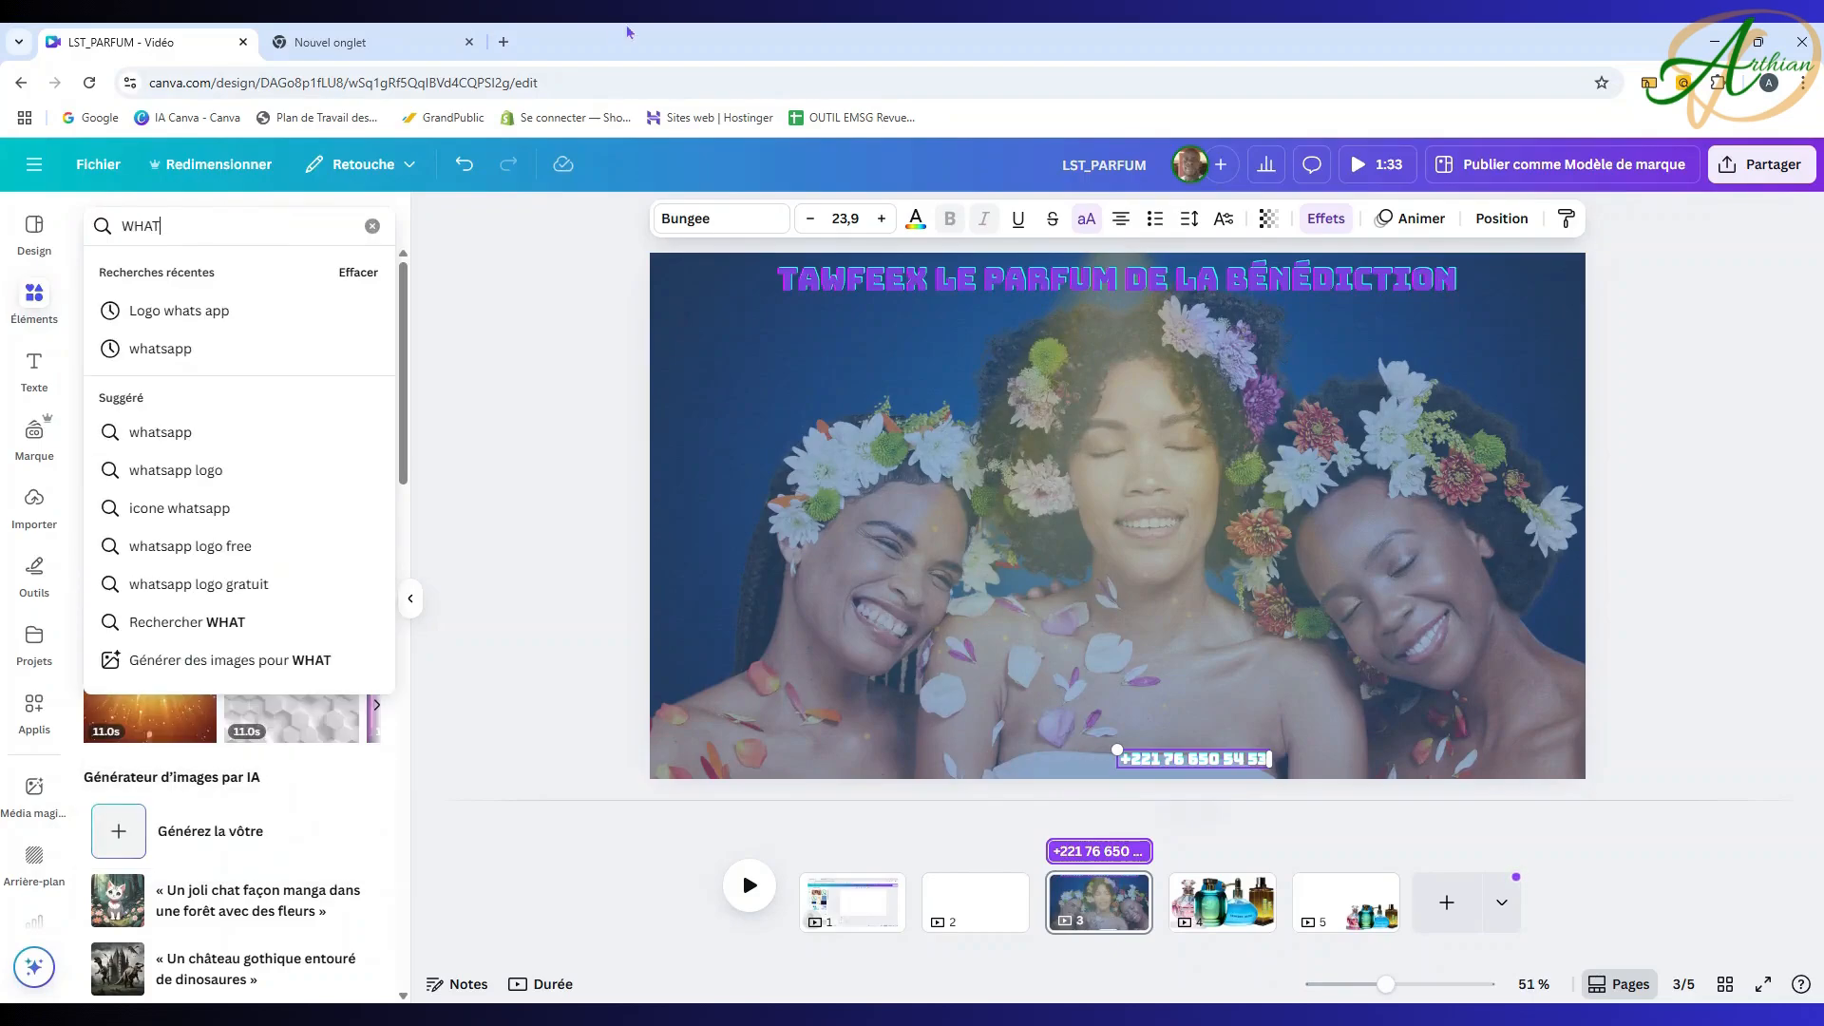
{"action": "left_click", "coordinate": [237, 471]}
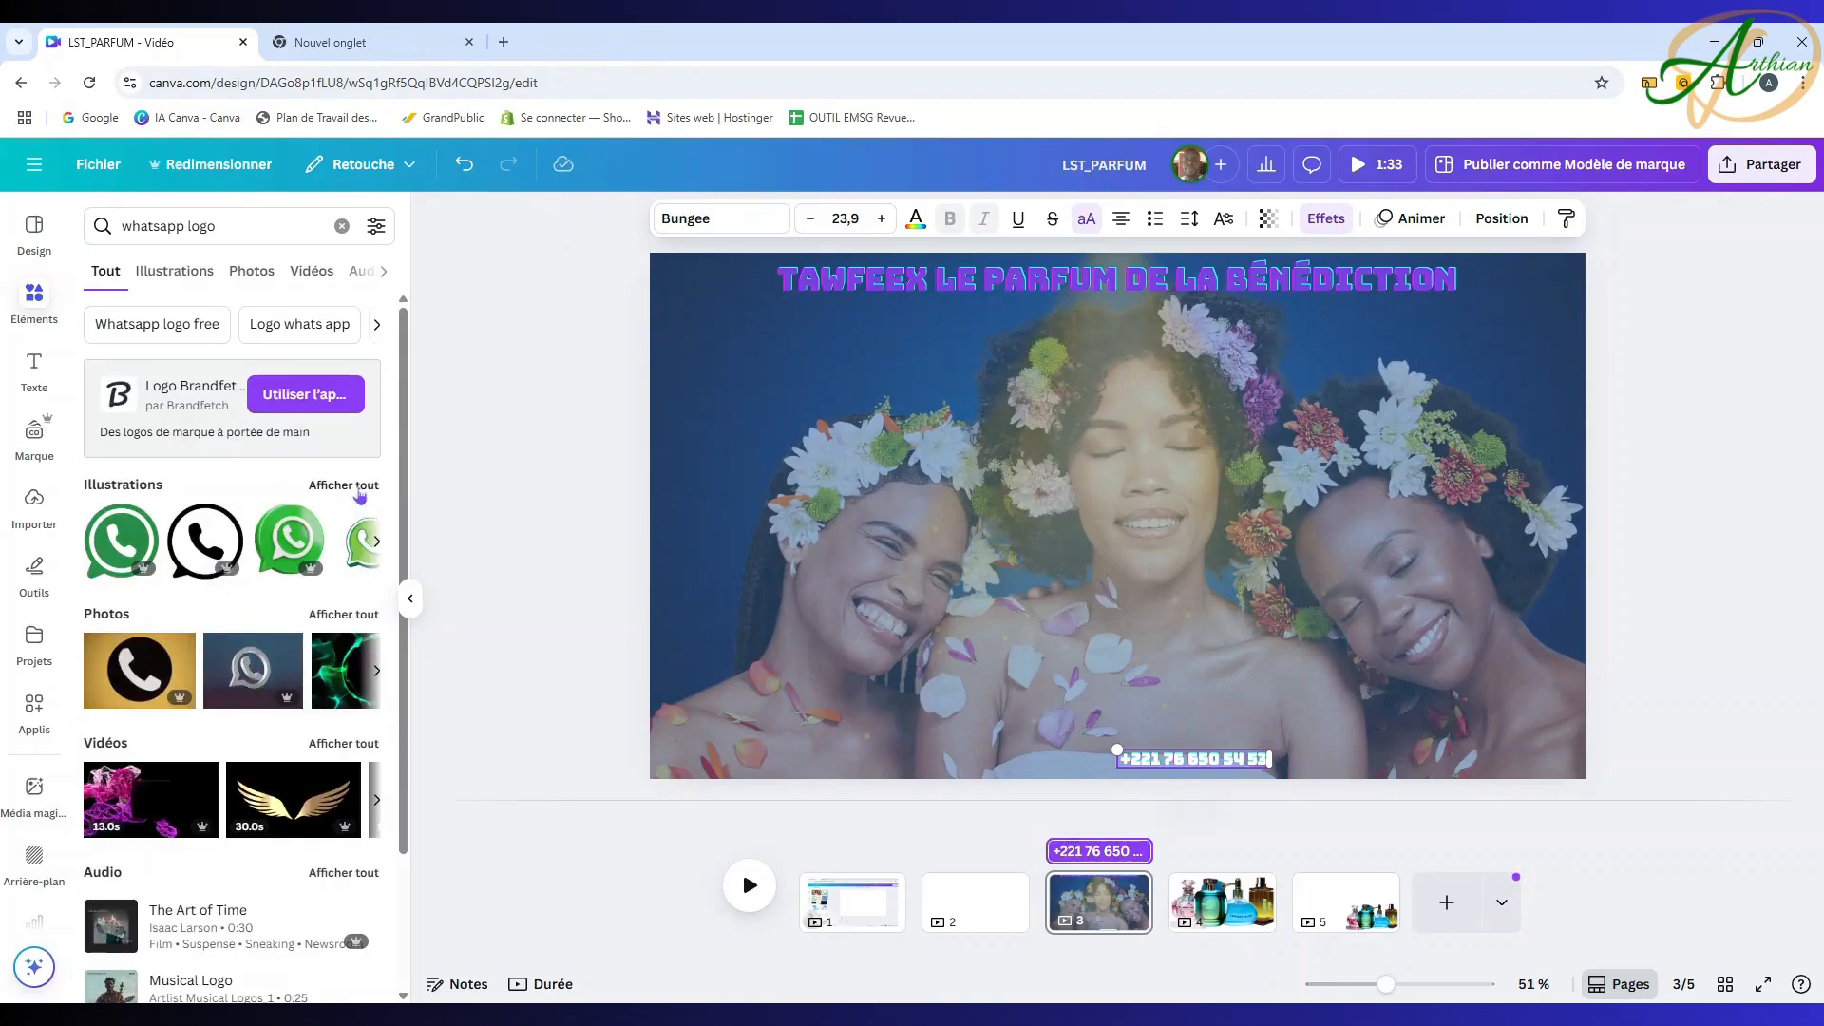
{"action": "left_click", "coordinate": [359, 488]}
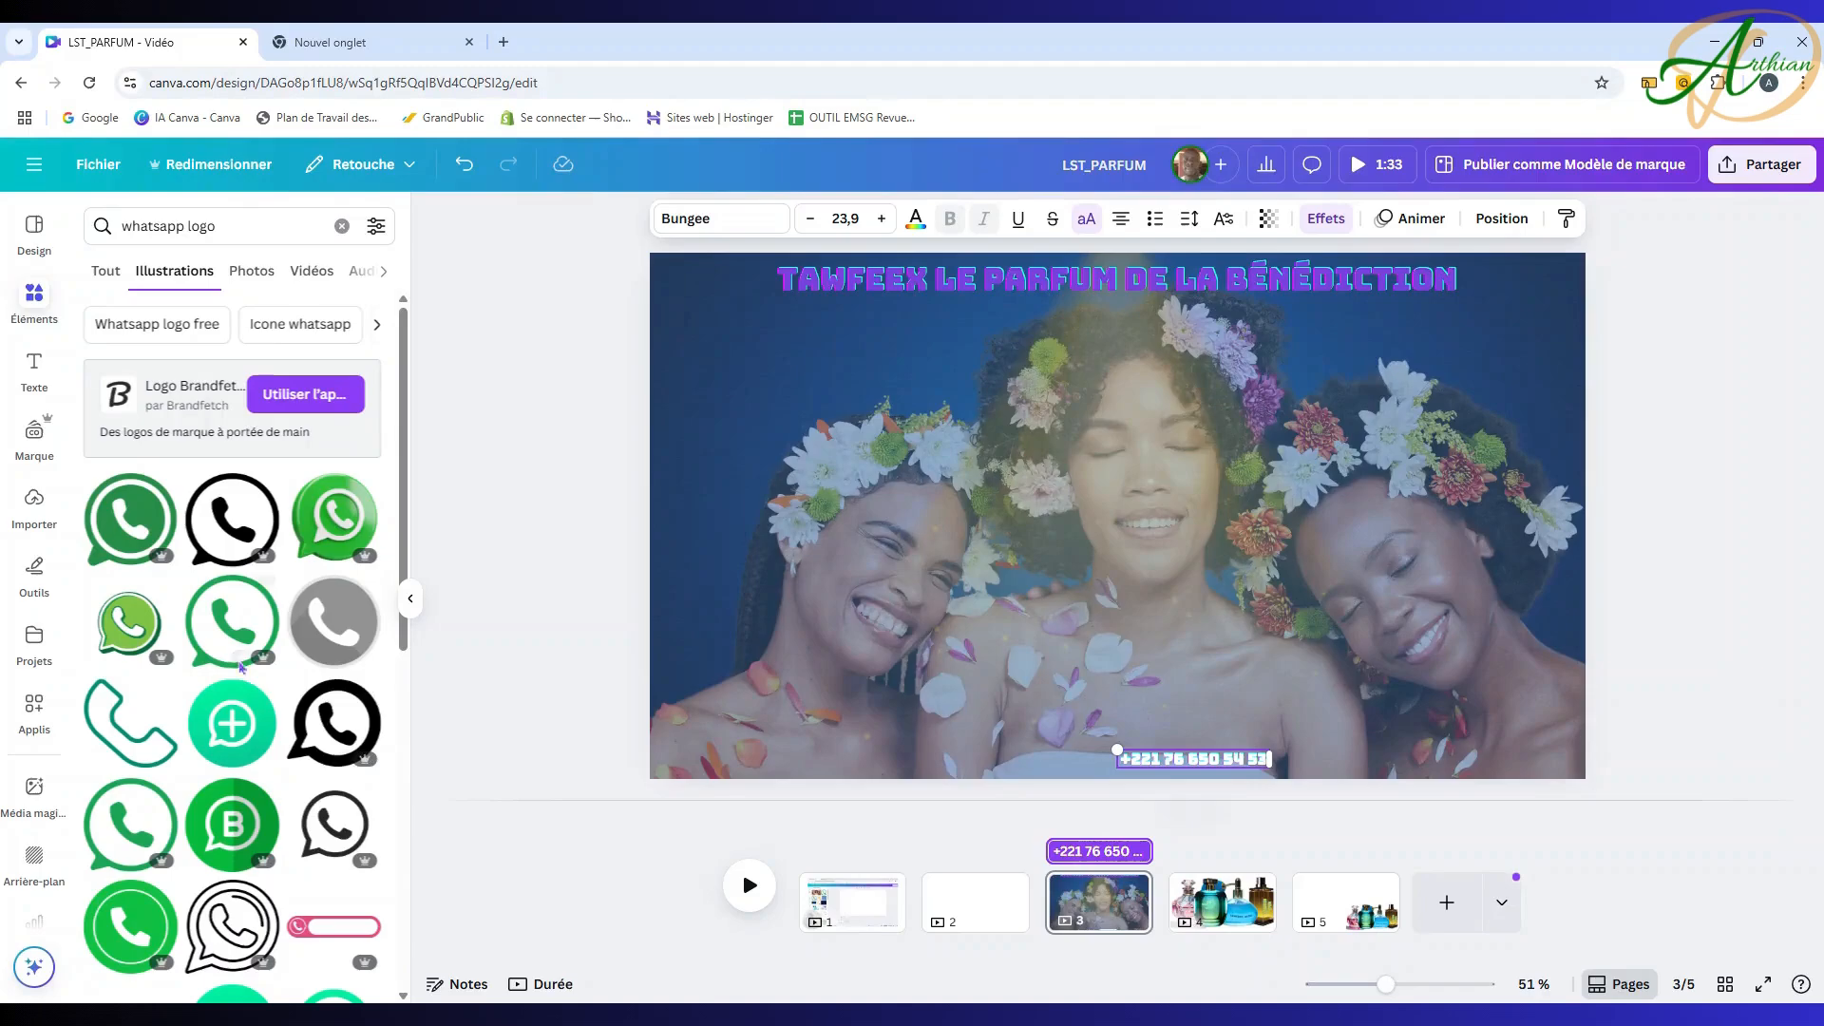
{"action": "left_click", "coordinate": [234, 630]}
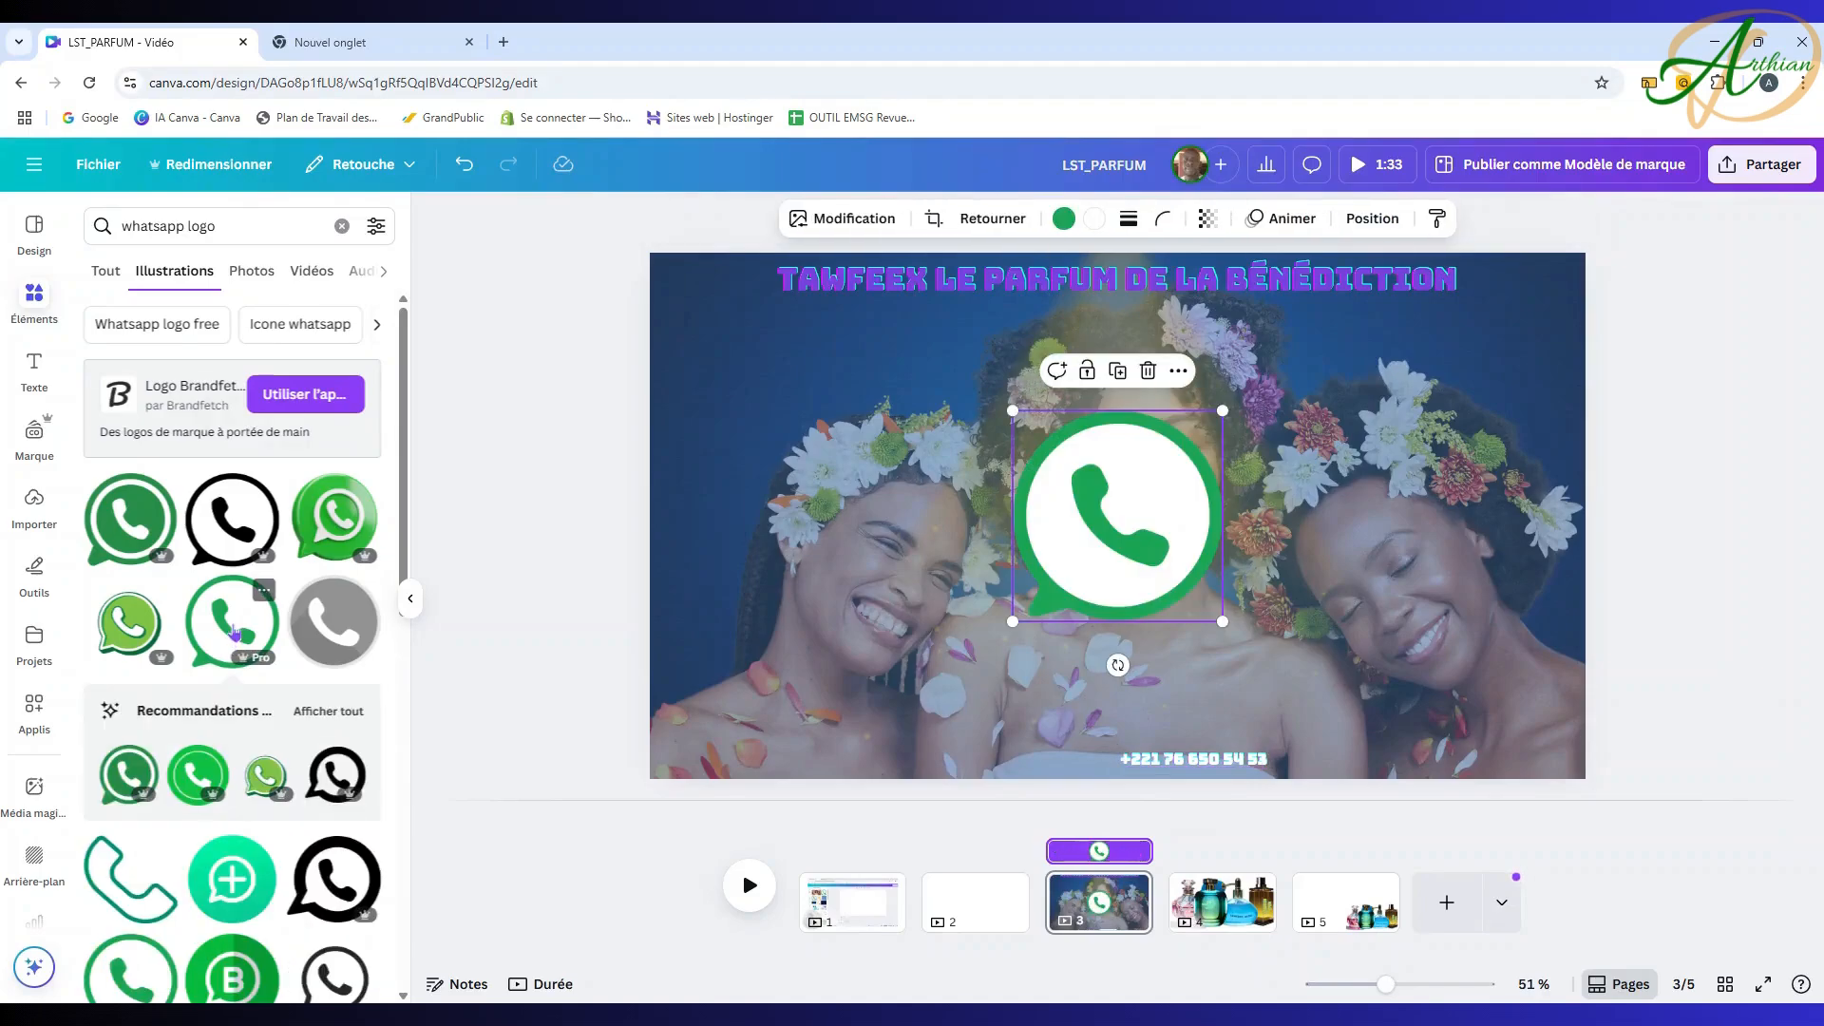
{"action": "scroll", "coordinate": [160, 841], "scroll_direction": "down", "scroll_amount": 3}
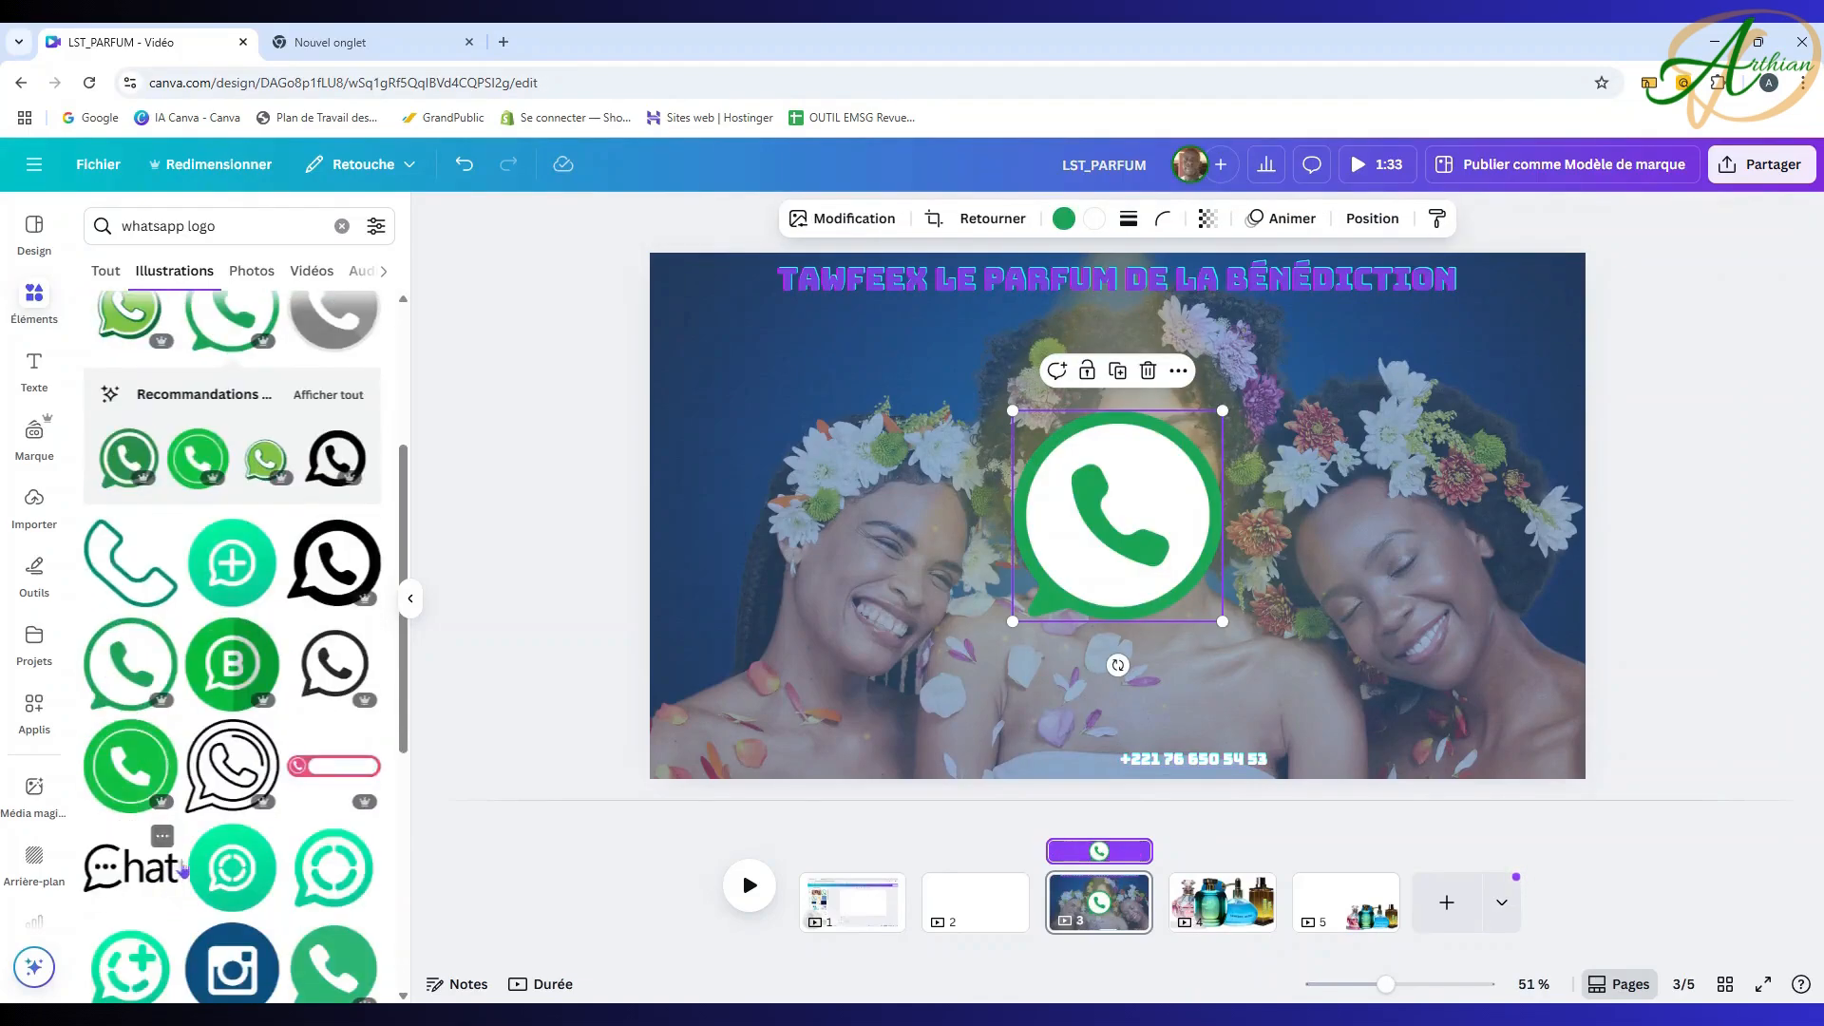
{"action": "scroll", "coordinate": [251, 807], "scroll_direction": "down", "scroll_amount": 3}
{"action": "scroll", "coordinate": [251, 815], "scroll_direction": "up", "scroll_amount": 6}
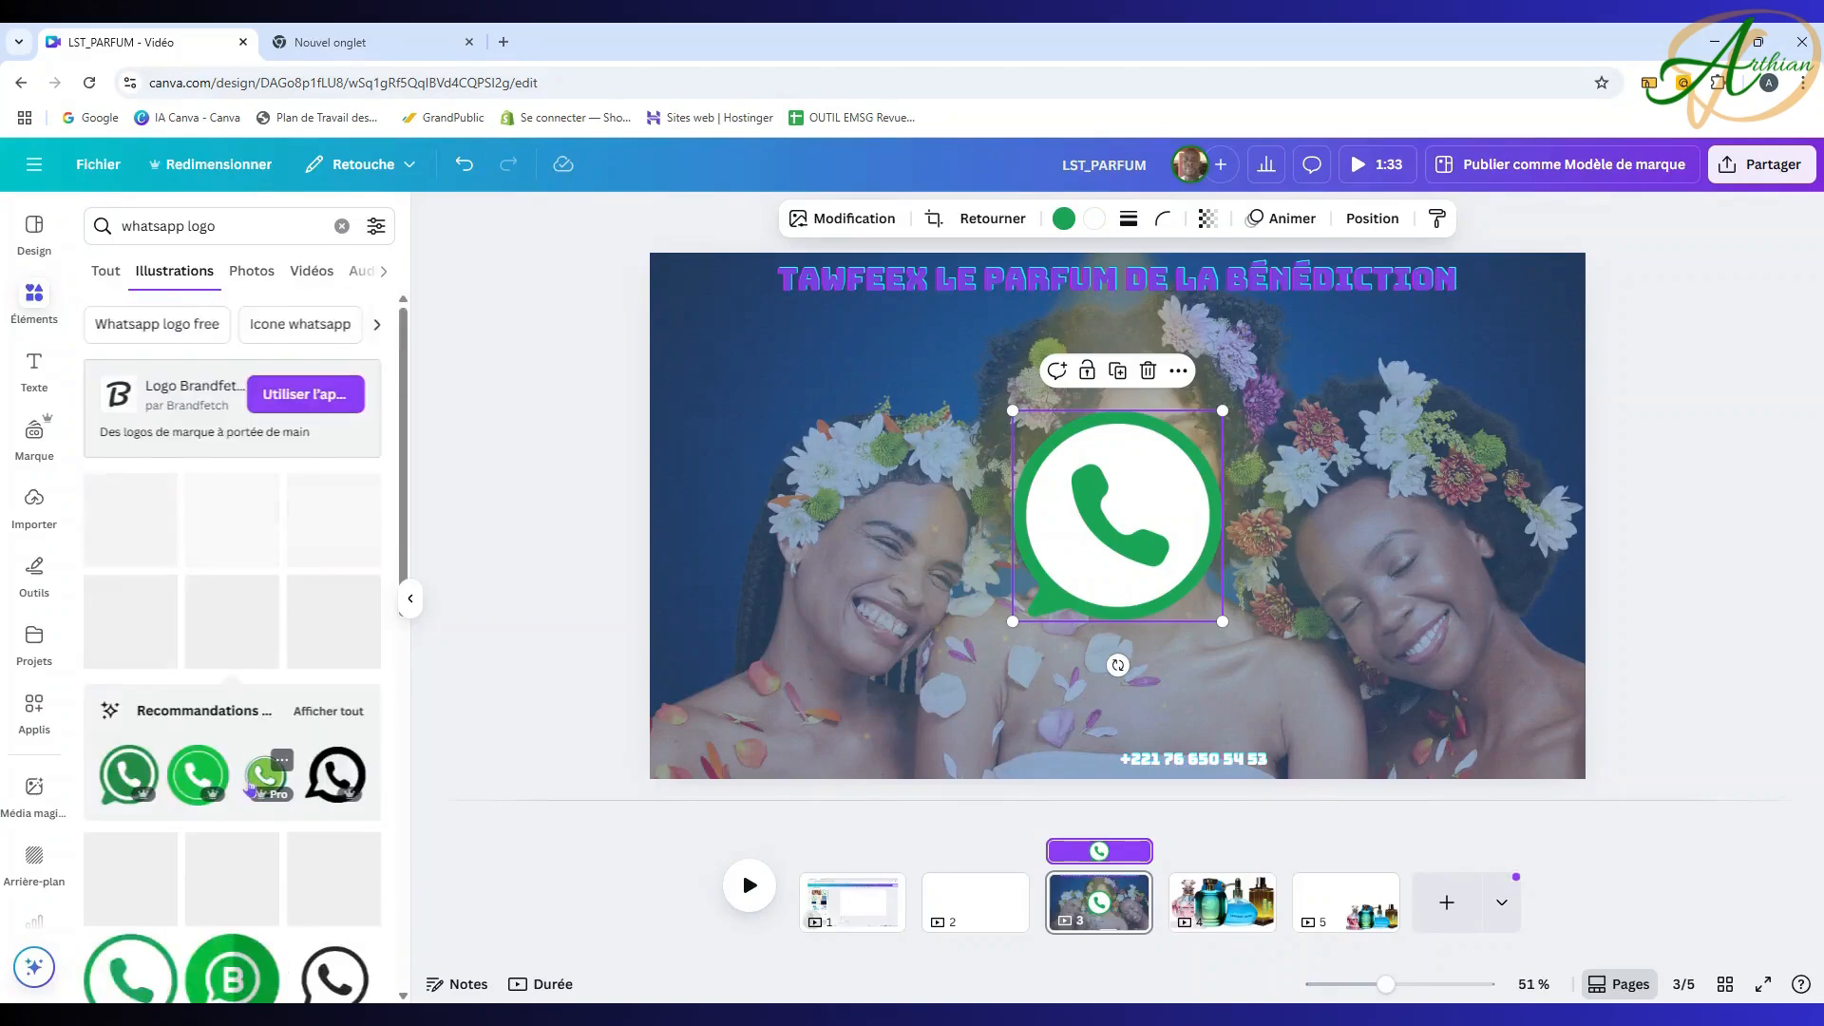
{"action": "scroll", "coordinate": [185, 822], "scroll_direction": "down", "scroll_amount": 3}
{"action": "left_click", "coordinate": [131, 665]}
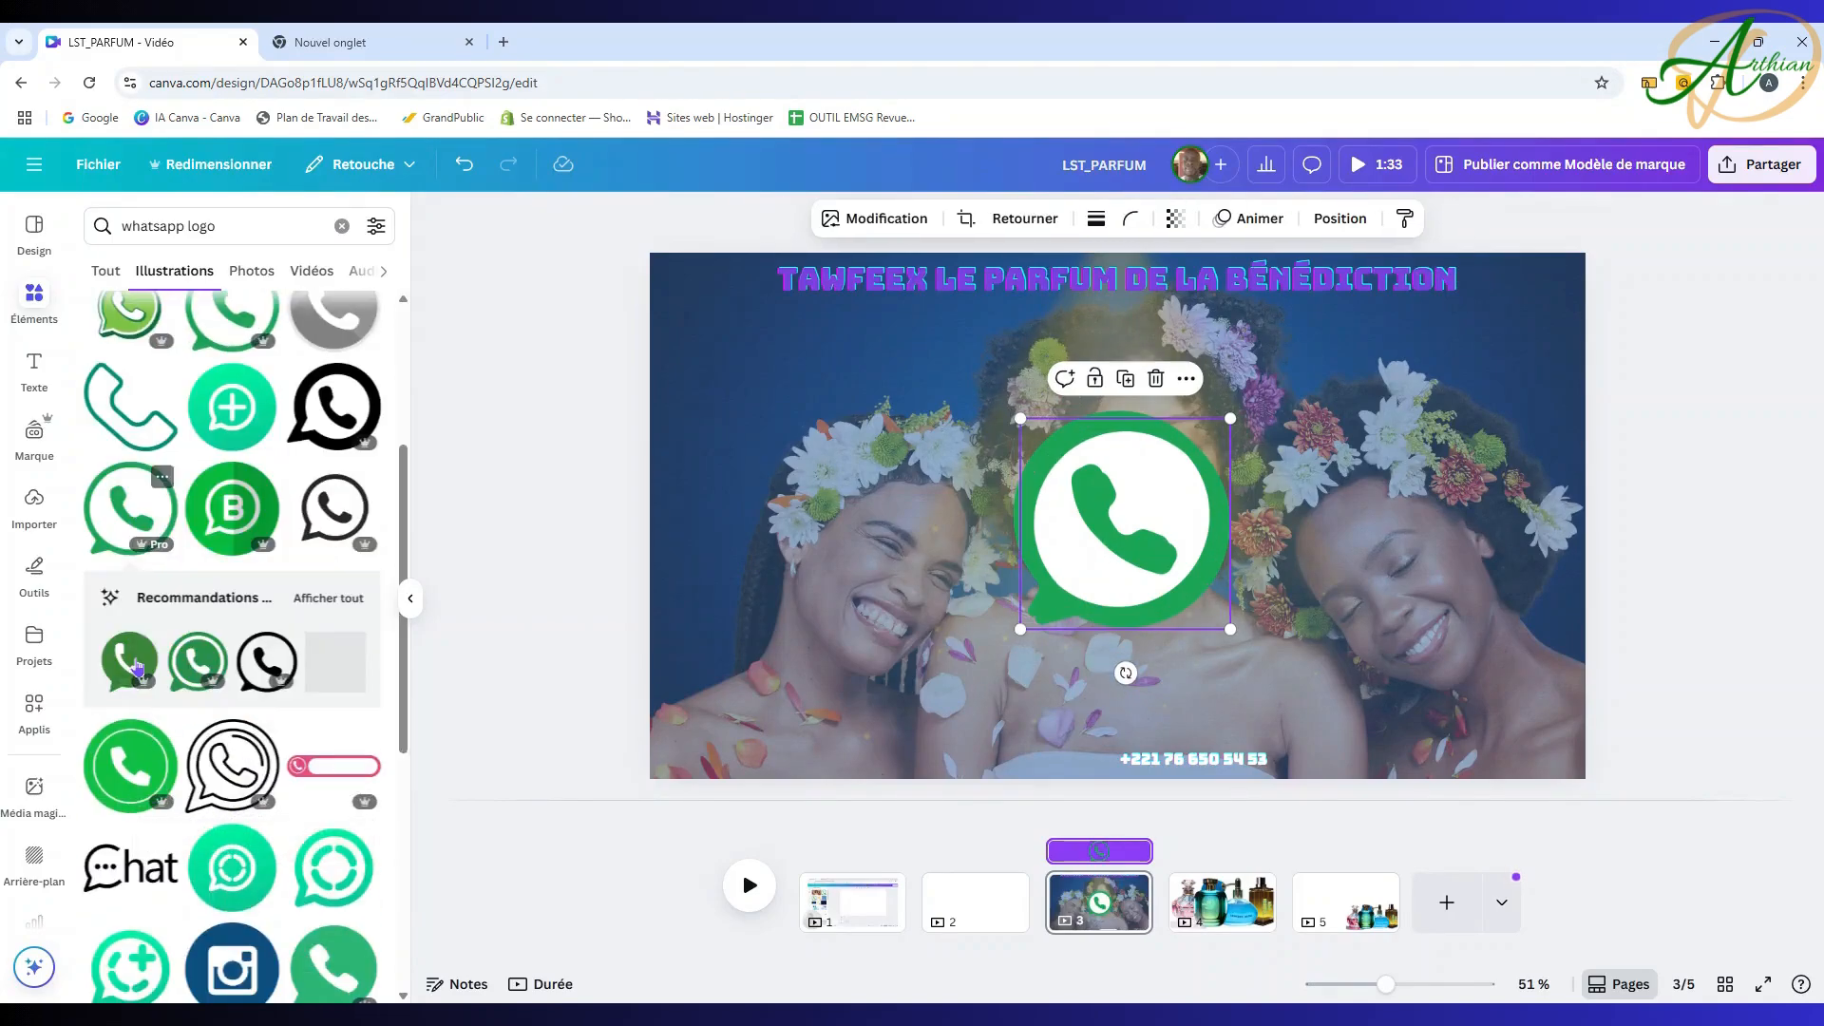
Step: Delete the extra white-filled logo and shrink the outlined one to 50×50 beside the number
{"action": "left_click_drag", "start_coordinate": [1119, 534], "coordinate": [906, 576]}
{"action": "left_click", "coordinate": [1174, 528]}
{"action": "key", "text": "Delete"}
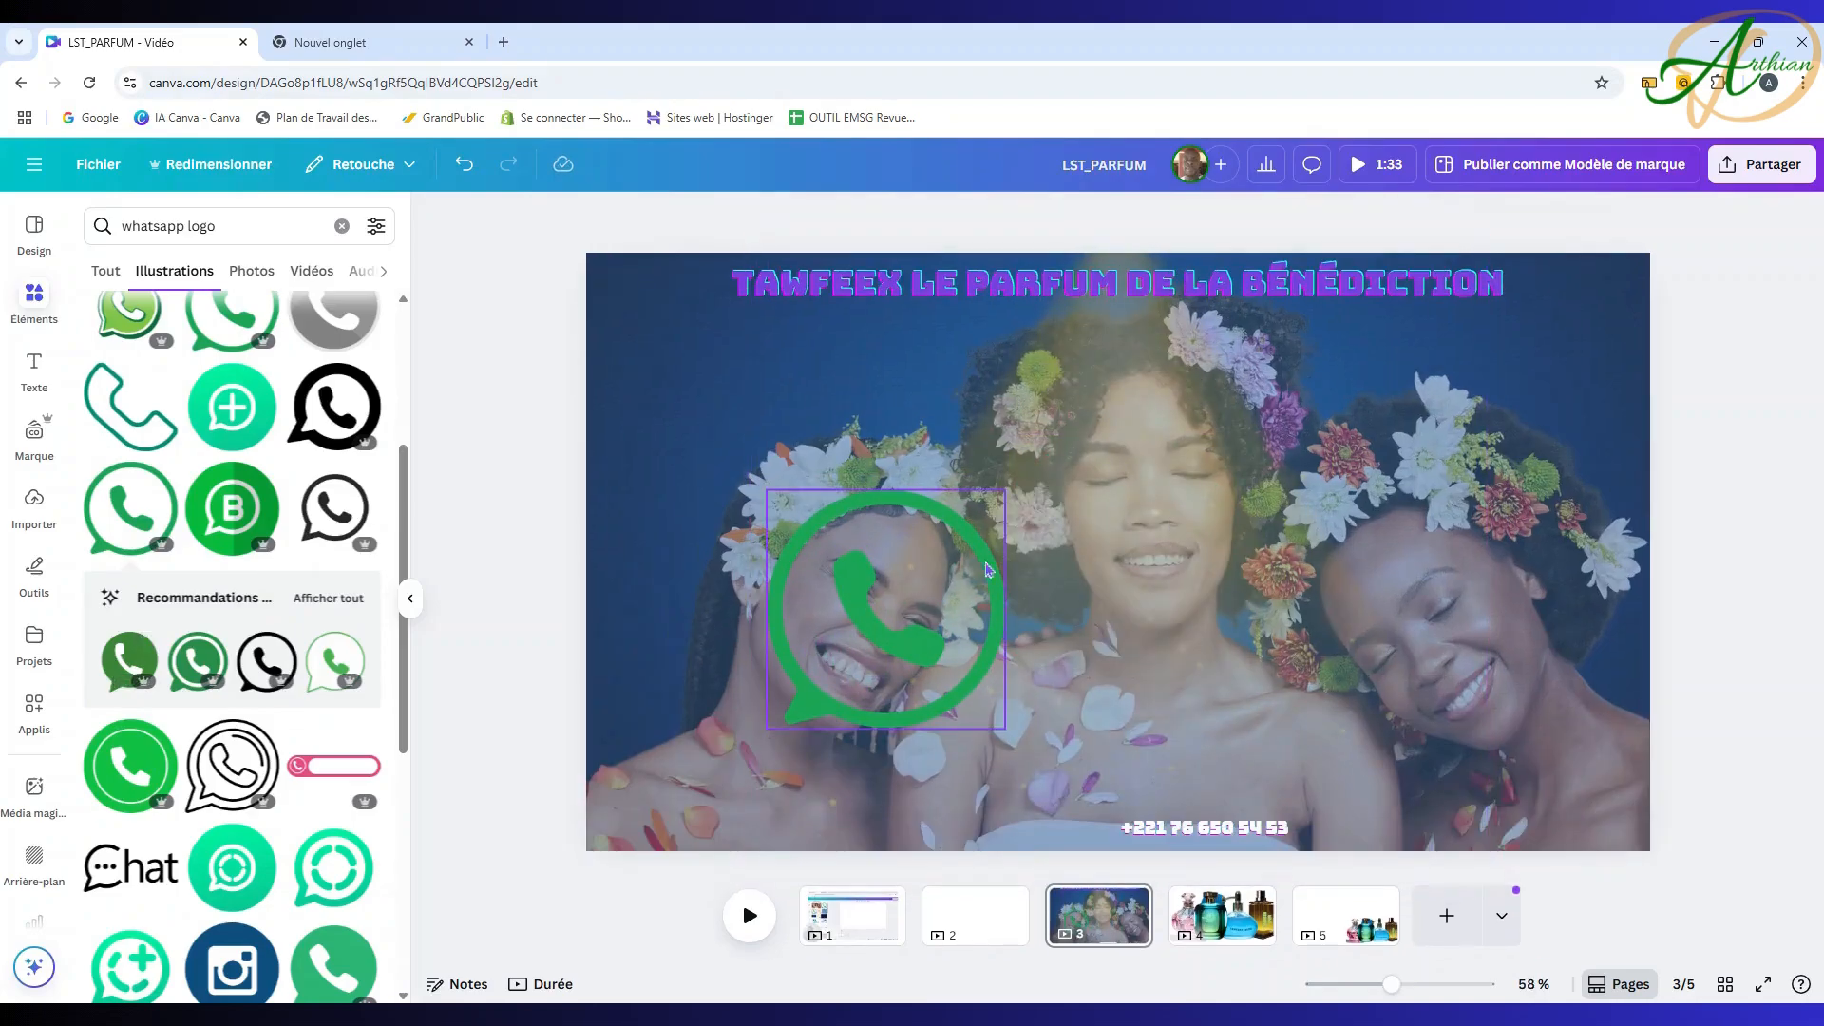
{"action": "left_click", "coordinate": [998, 484]}
{"action": "left_click_drag", "start_coordinate": [1006, 463], "coordinate": [1100, 760]}
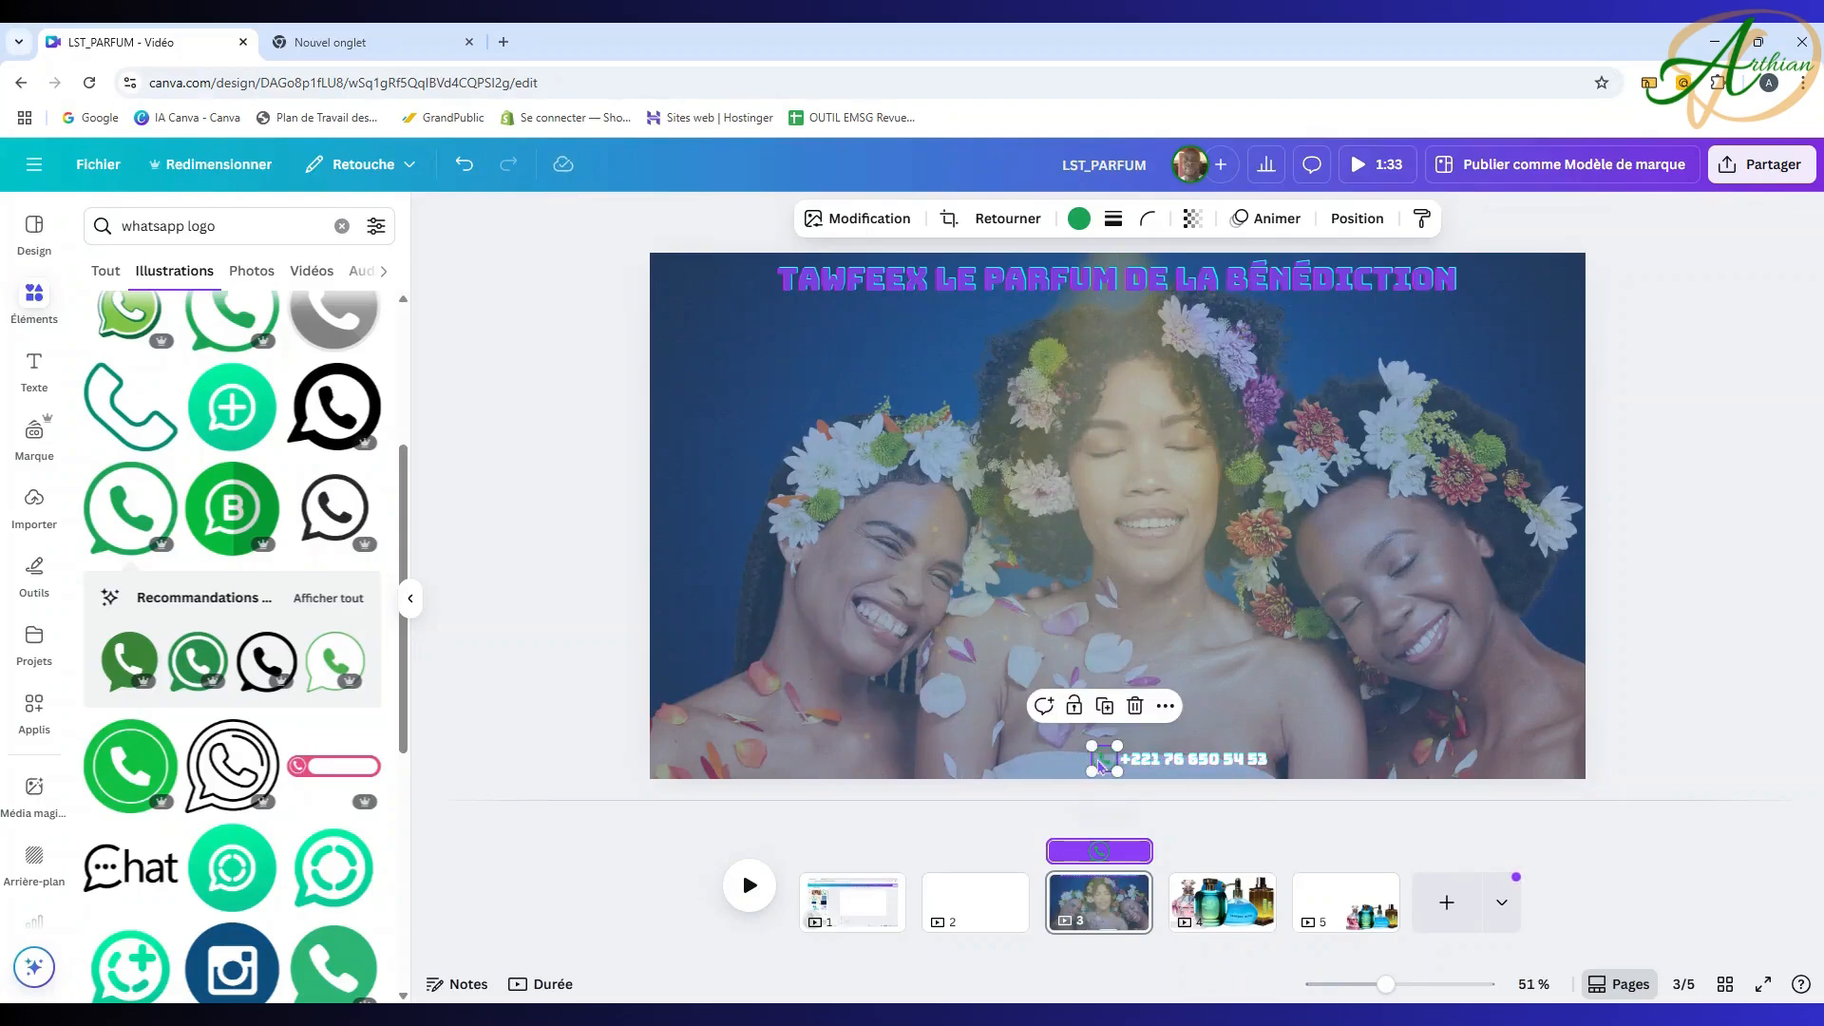
{"action": "left_click", "coordinate": [1760, 660]}
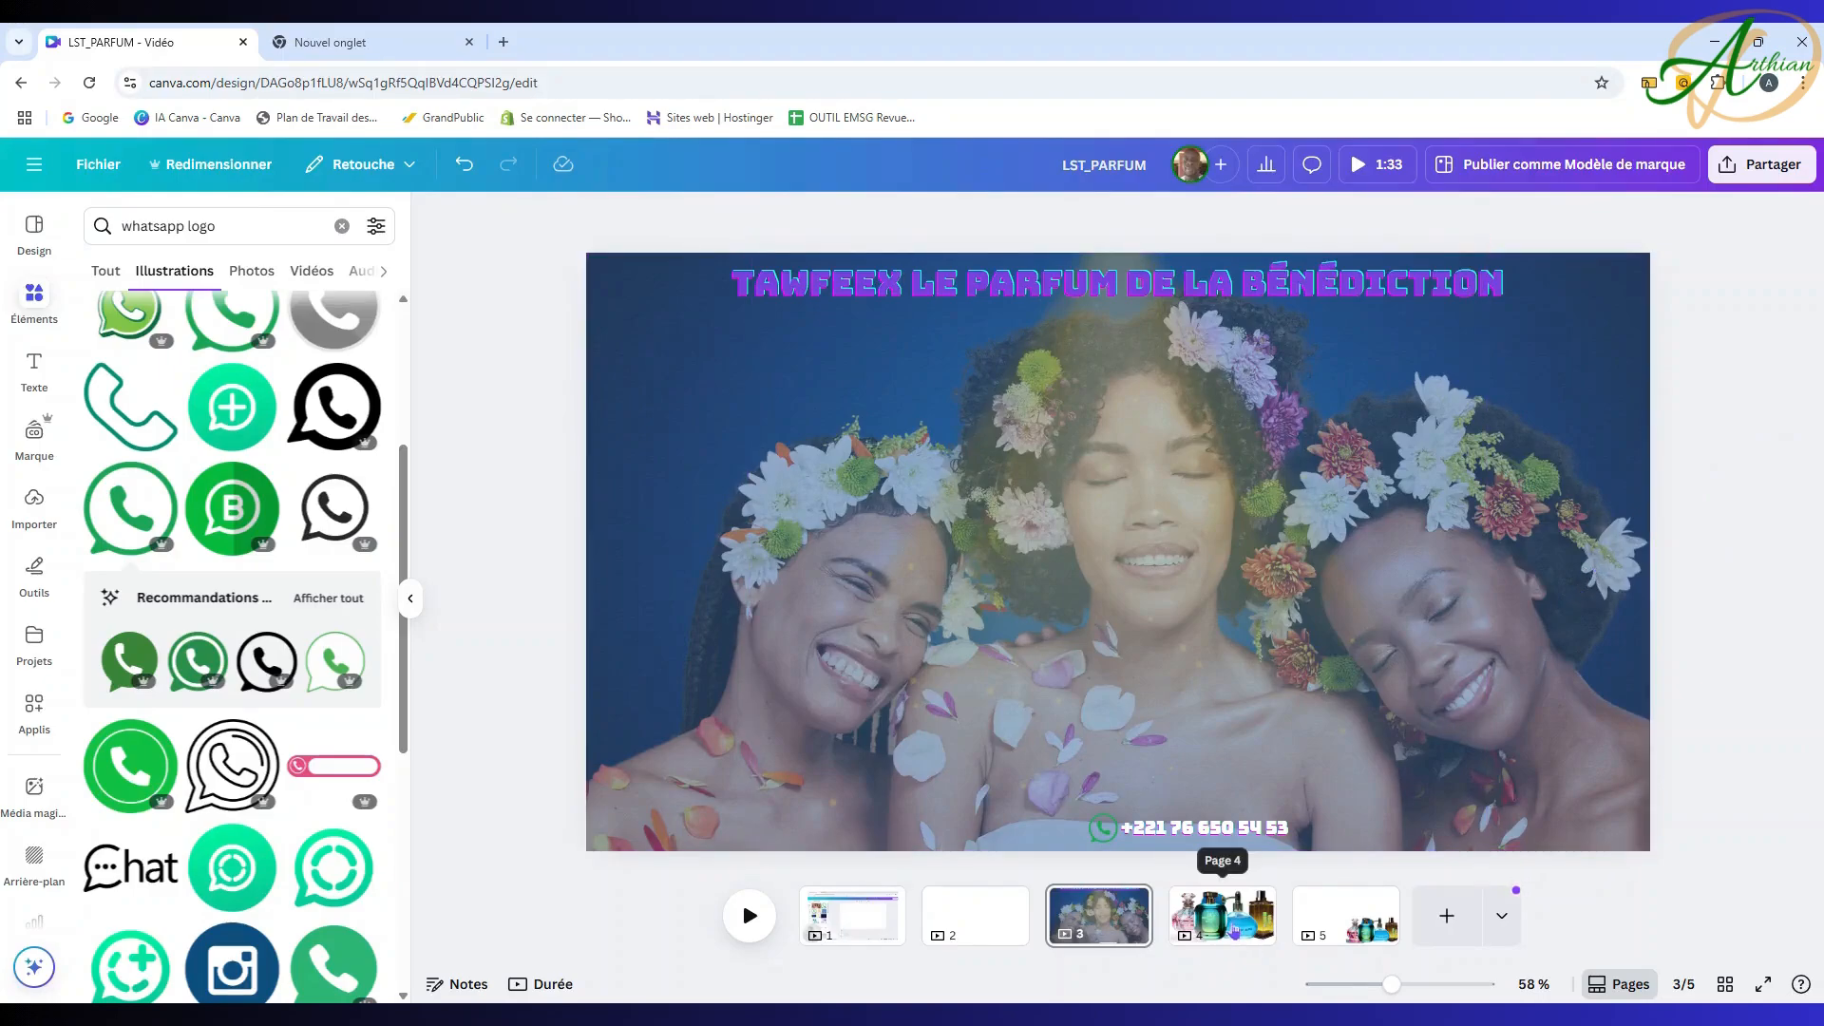
Step: Copy the green TAWFEEX Vert bottle from page 4 and paste it centred on page 3's photo
{"action": "left_click", "coordinate": [1234, 929]}
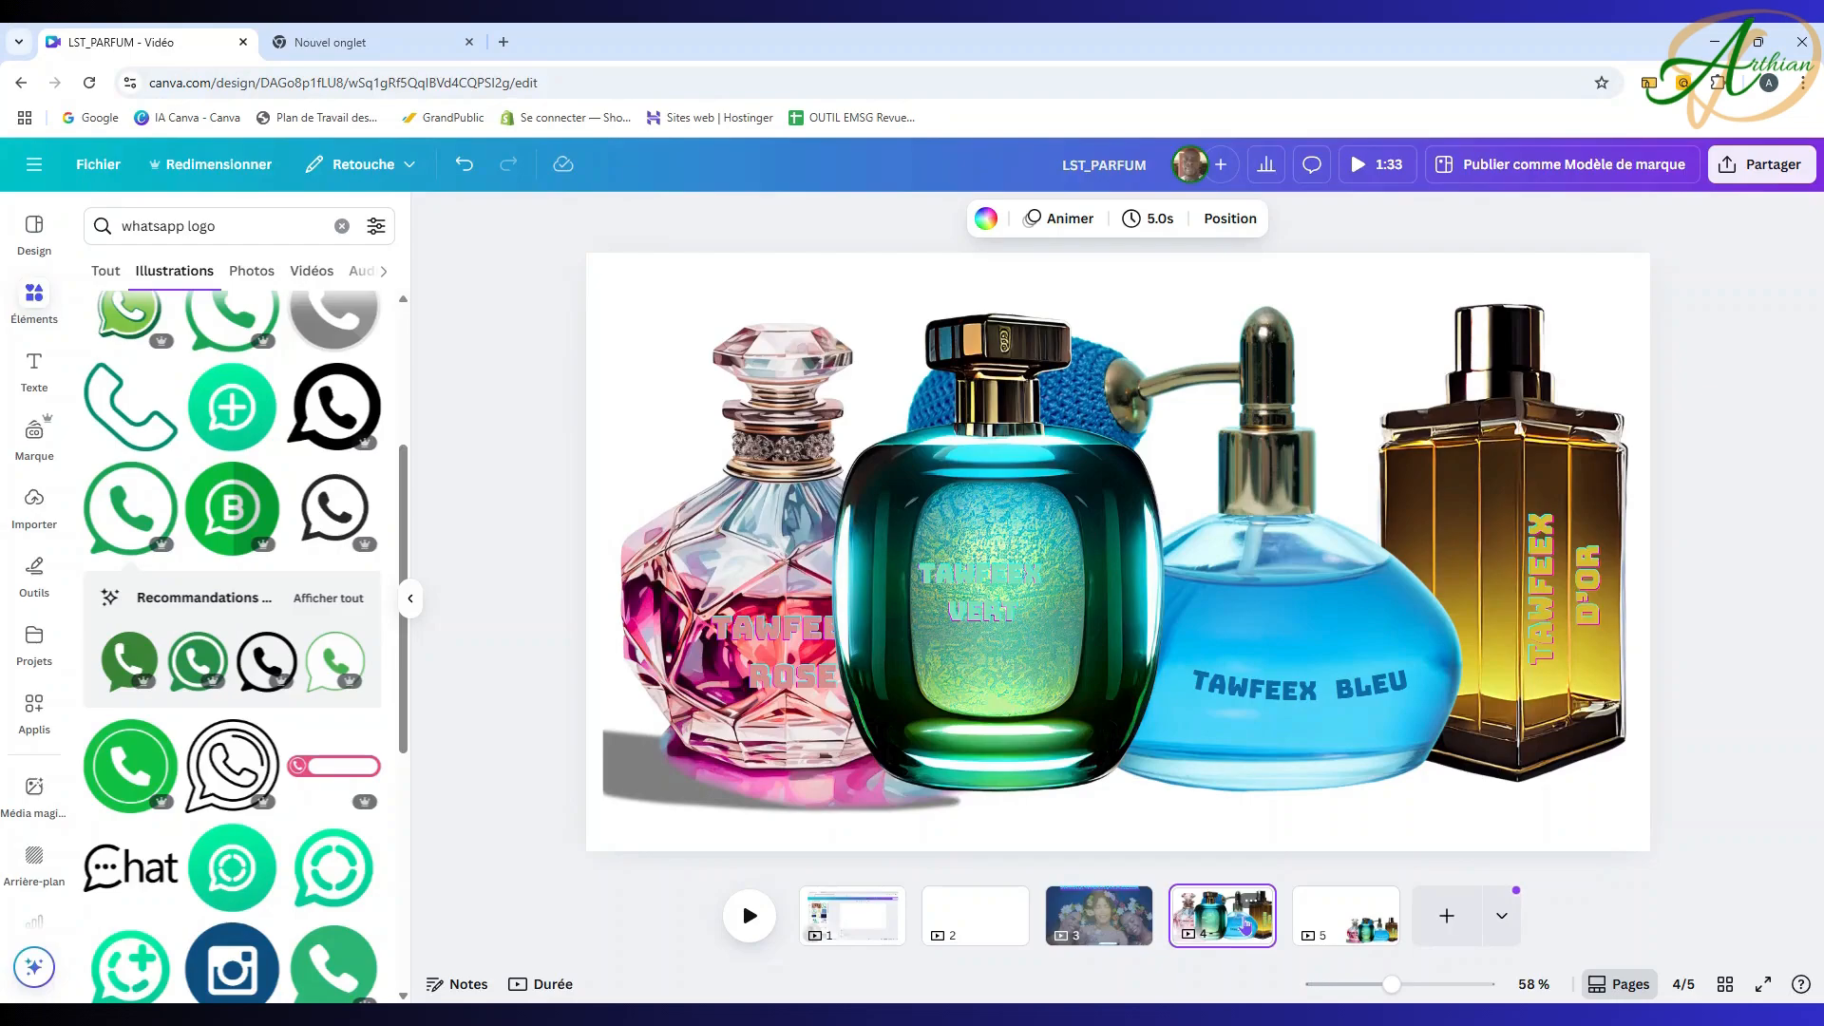
{"action": "left_click", "coordinate": [1069, 511]}
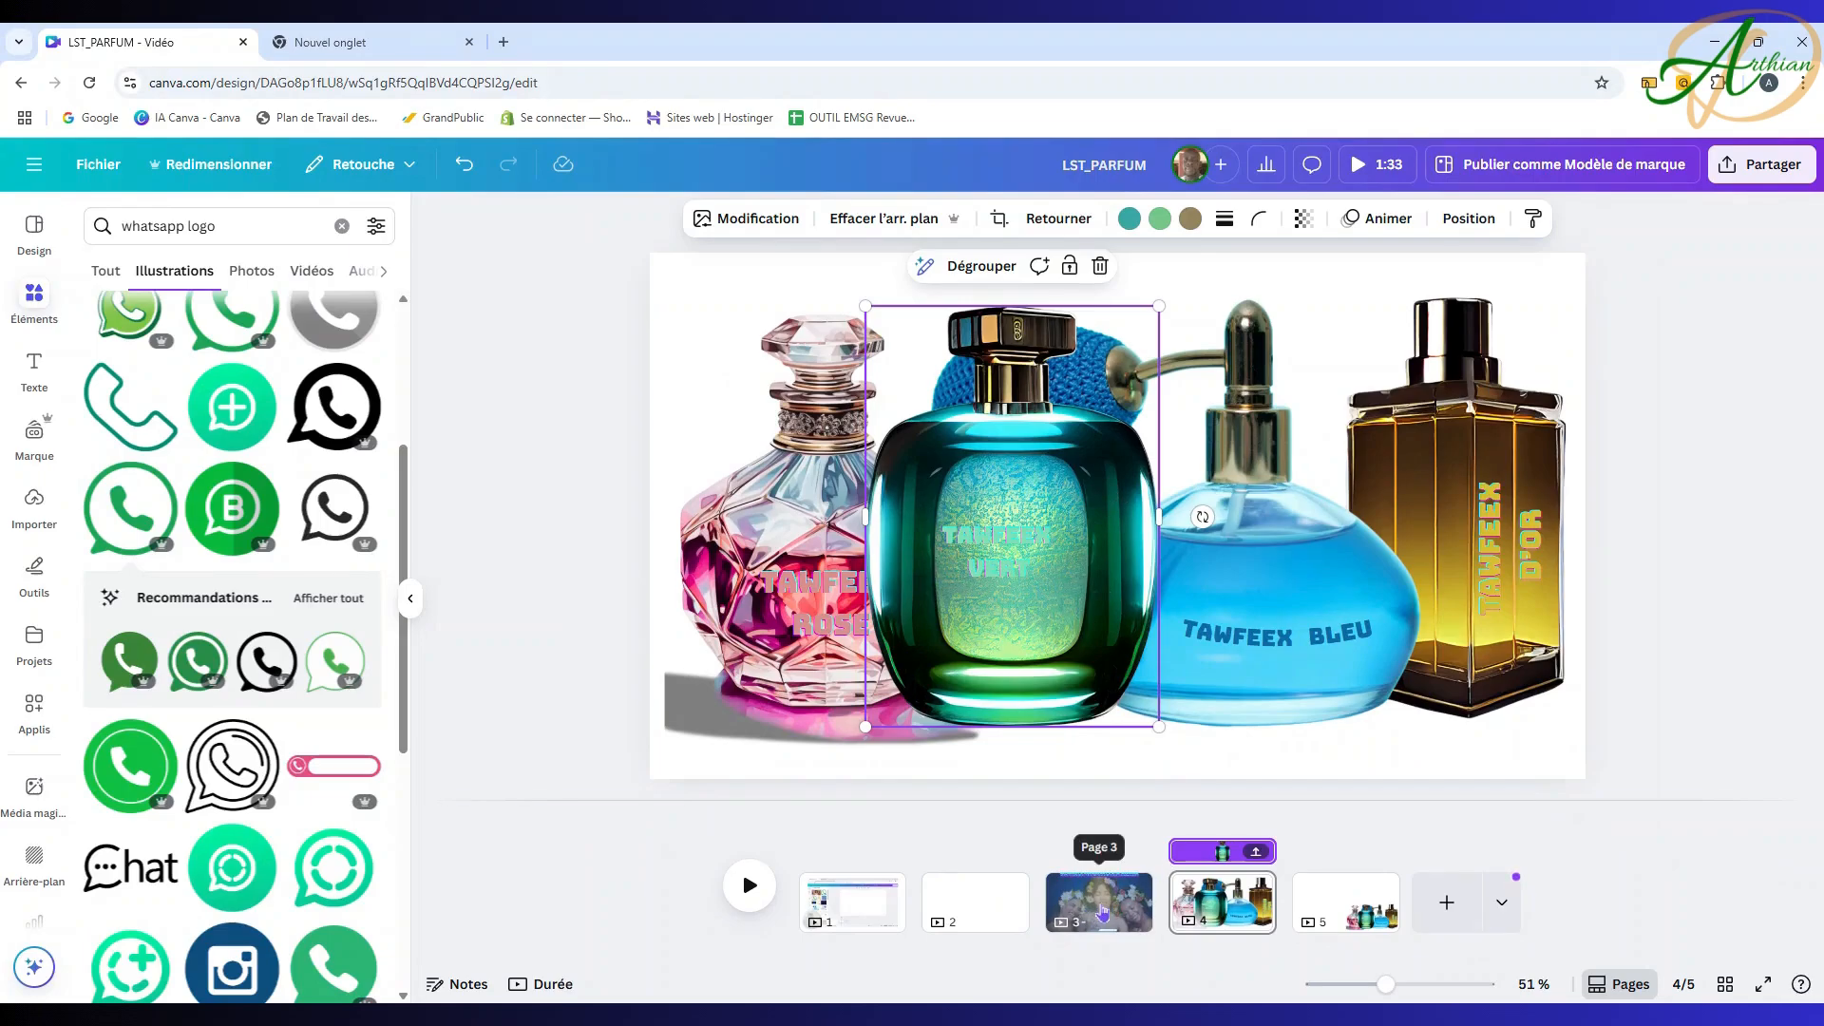
{"action": "left_click", "coordinate": [1727, 694]}
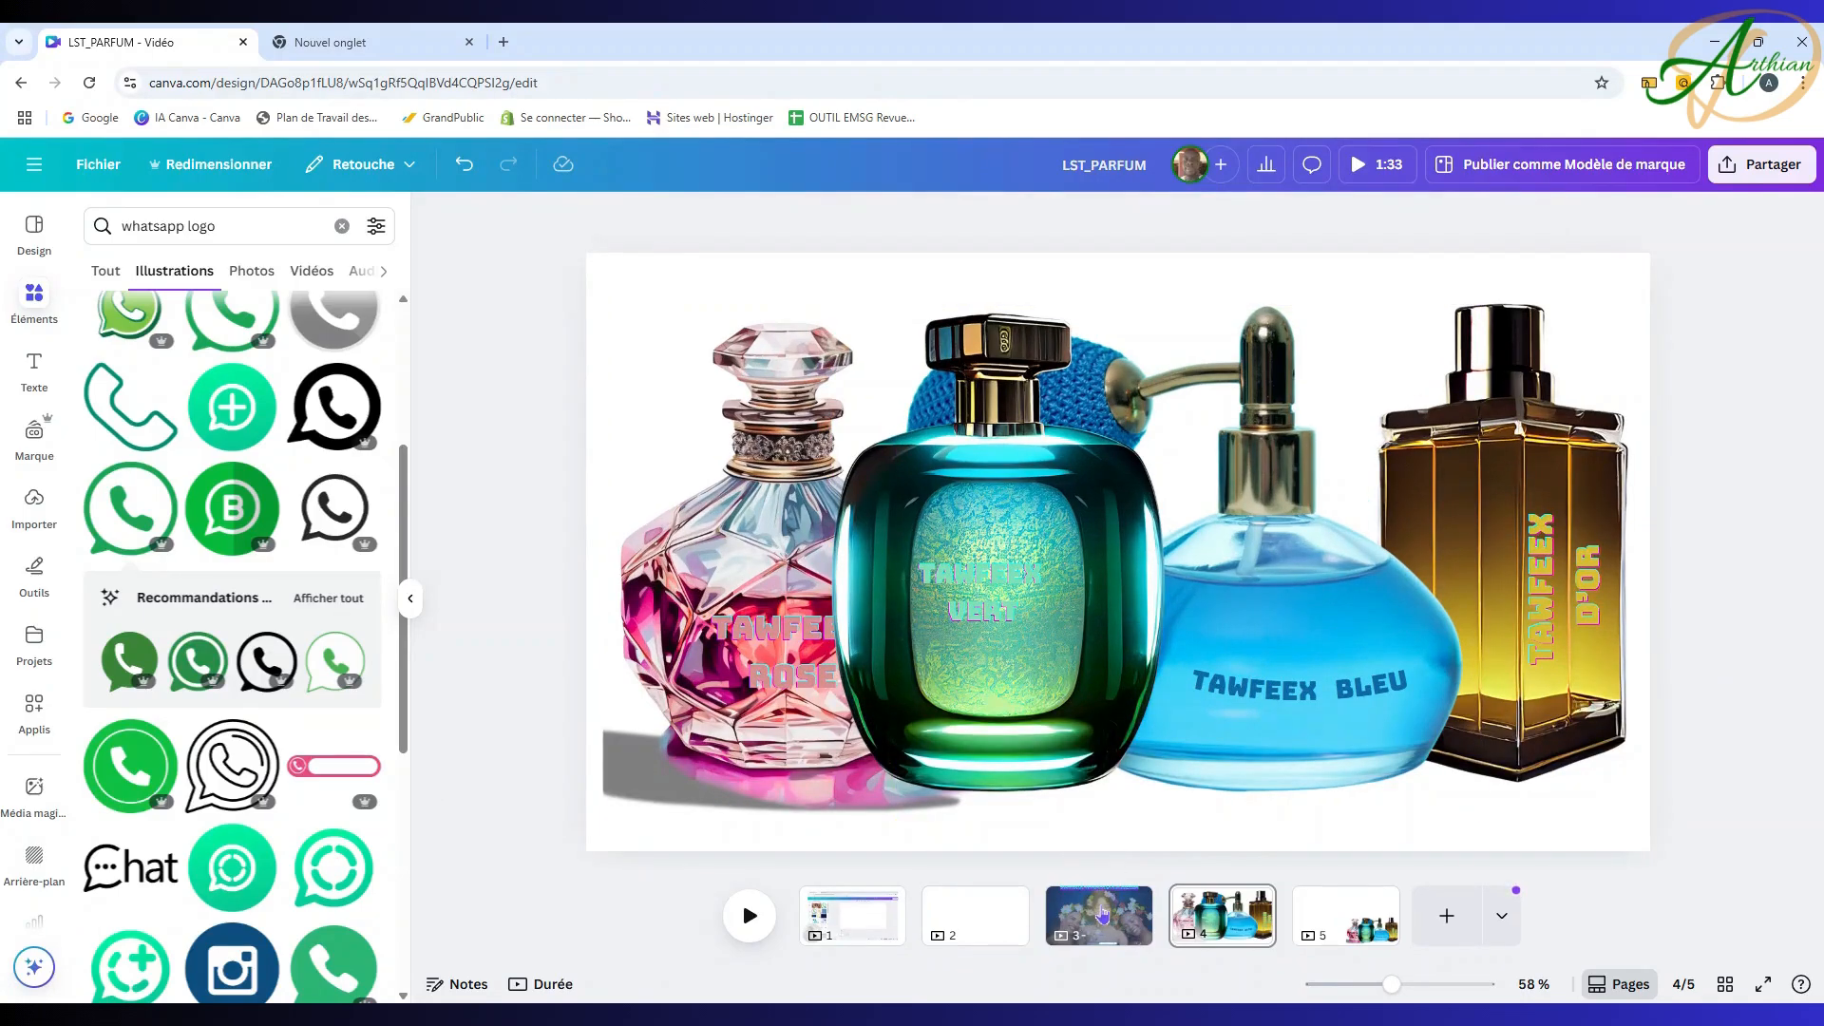
{"action": "left_click", "coordinate": [1102, 914]}
{"action": "left_click", "coordinate": [1202, 917]}
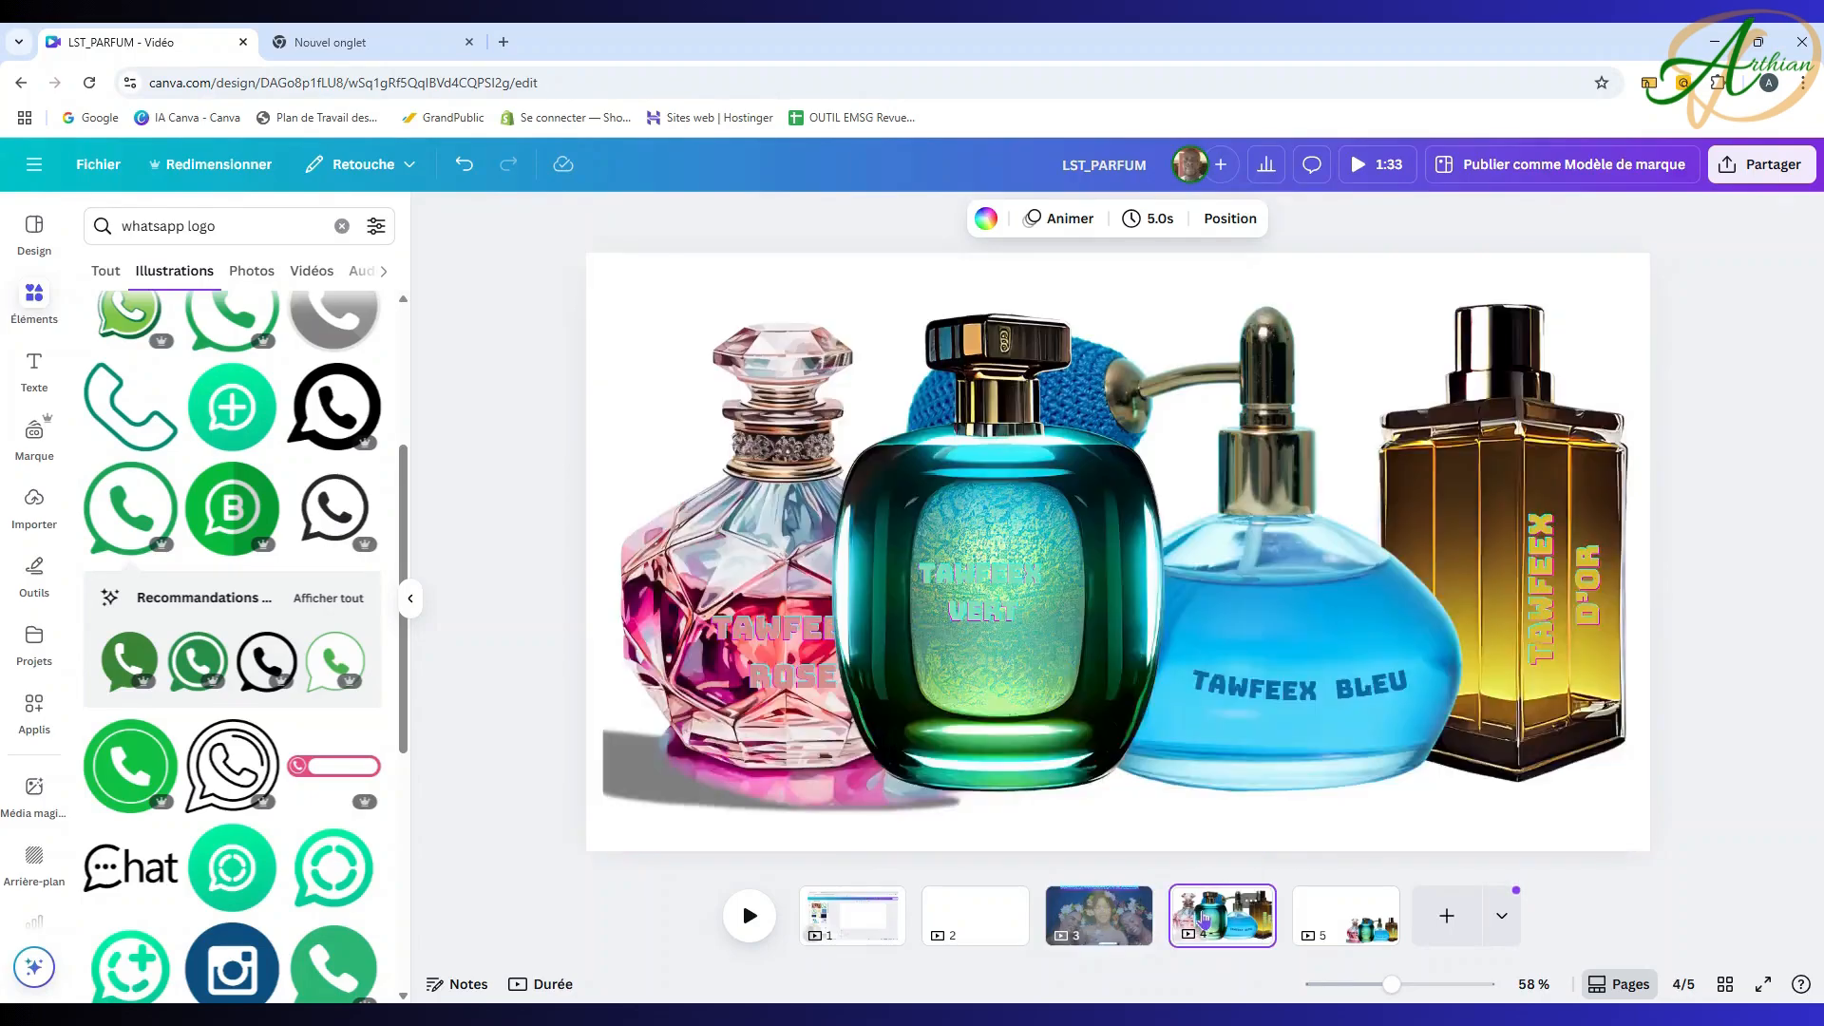
{"action": "left_click", "coordinate": [1090, 629]}
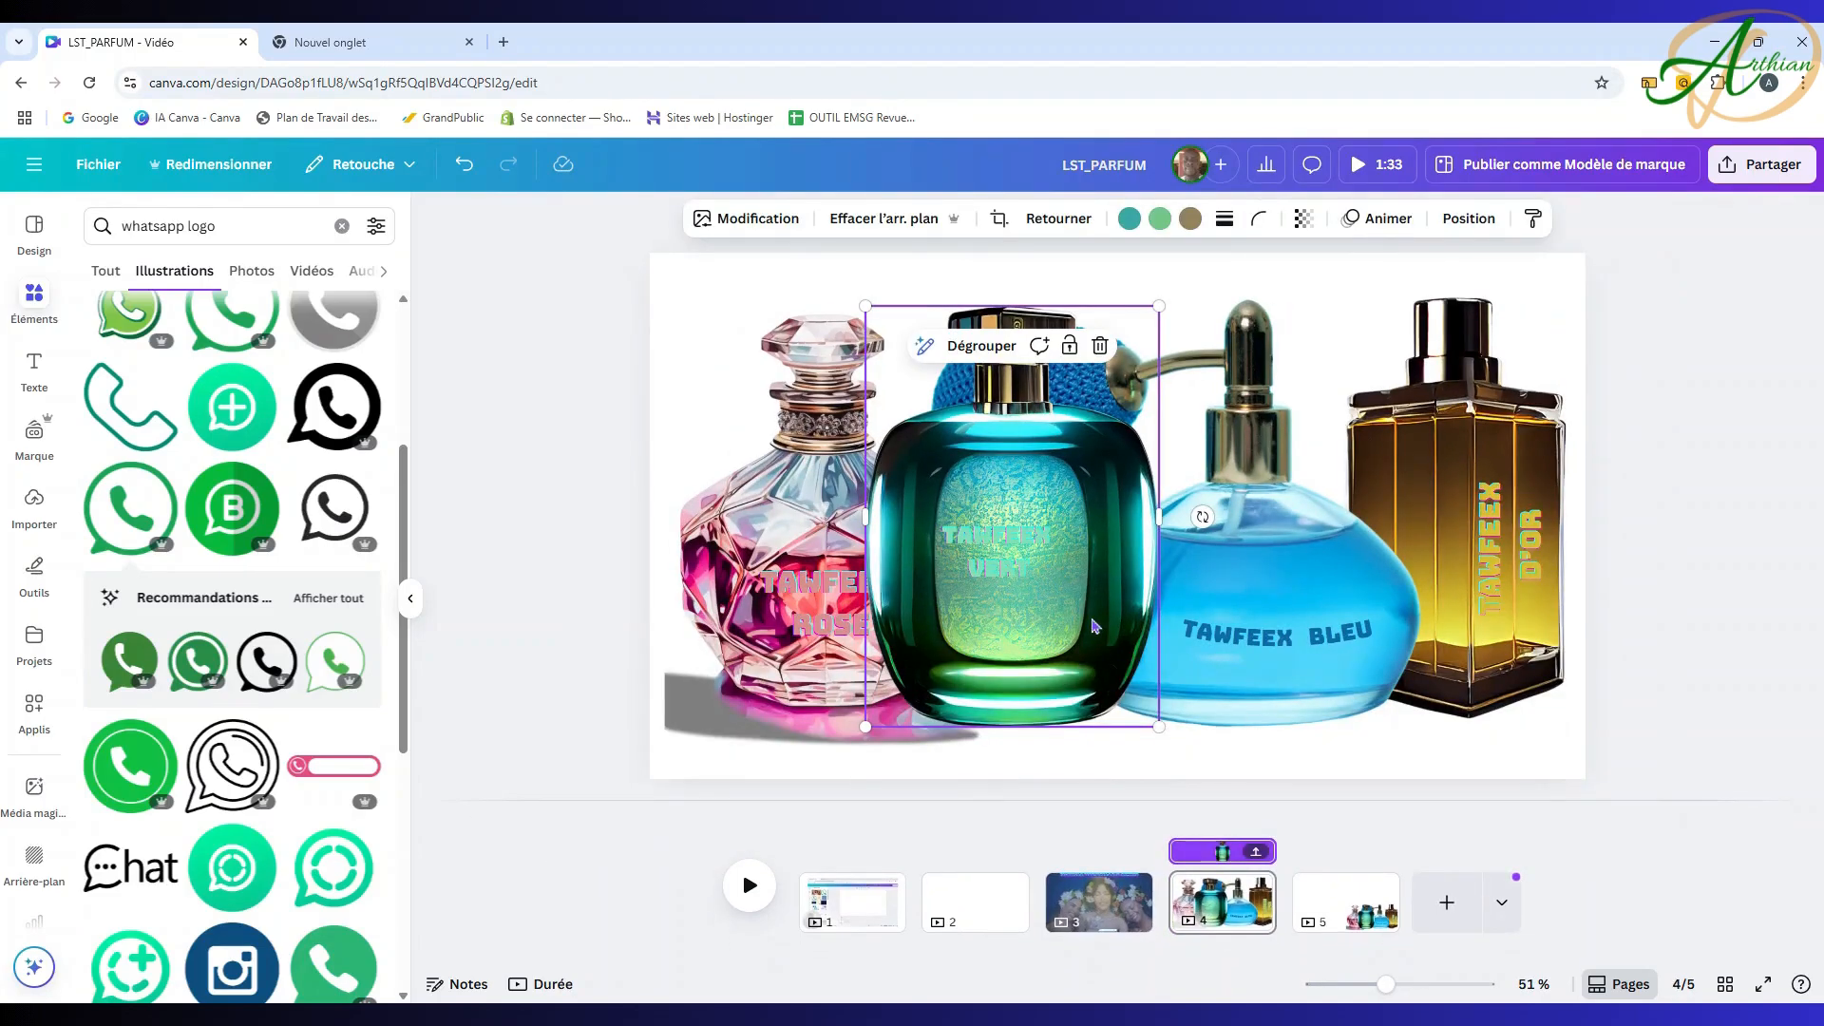
{"action": "left_click", "coordinate": [1113, 915]}
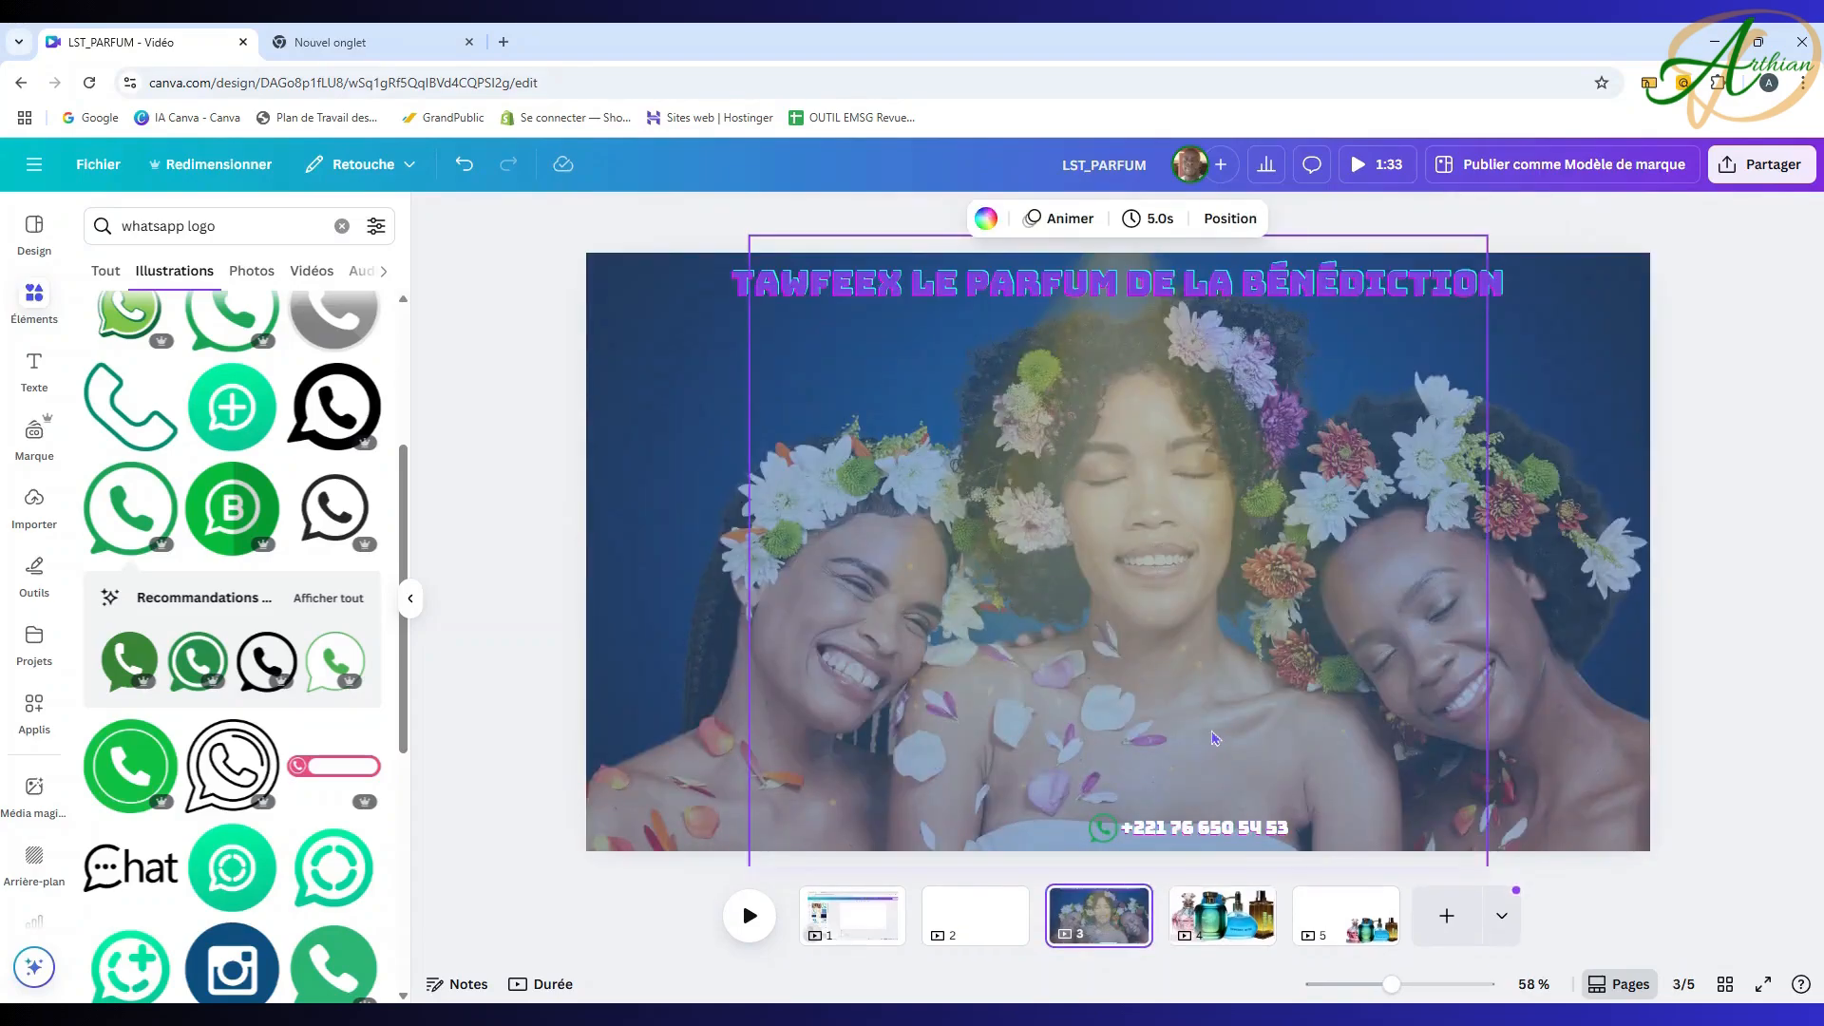
{"action": "key", "text": "ctrl+v"}
{"action": "left_click_drag", "start_coordinate": [1069, 425], "coordinate": [1172, 424]}
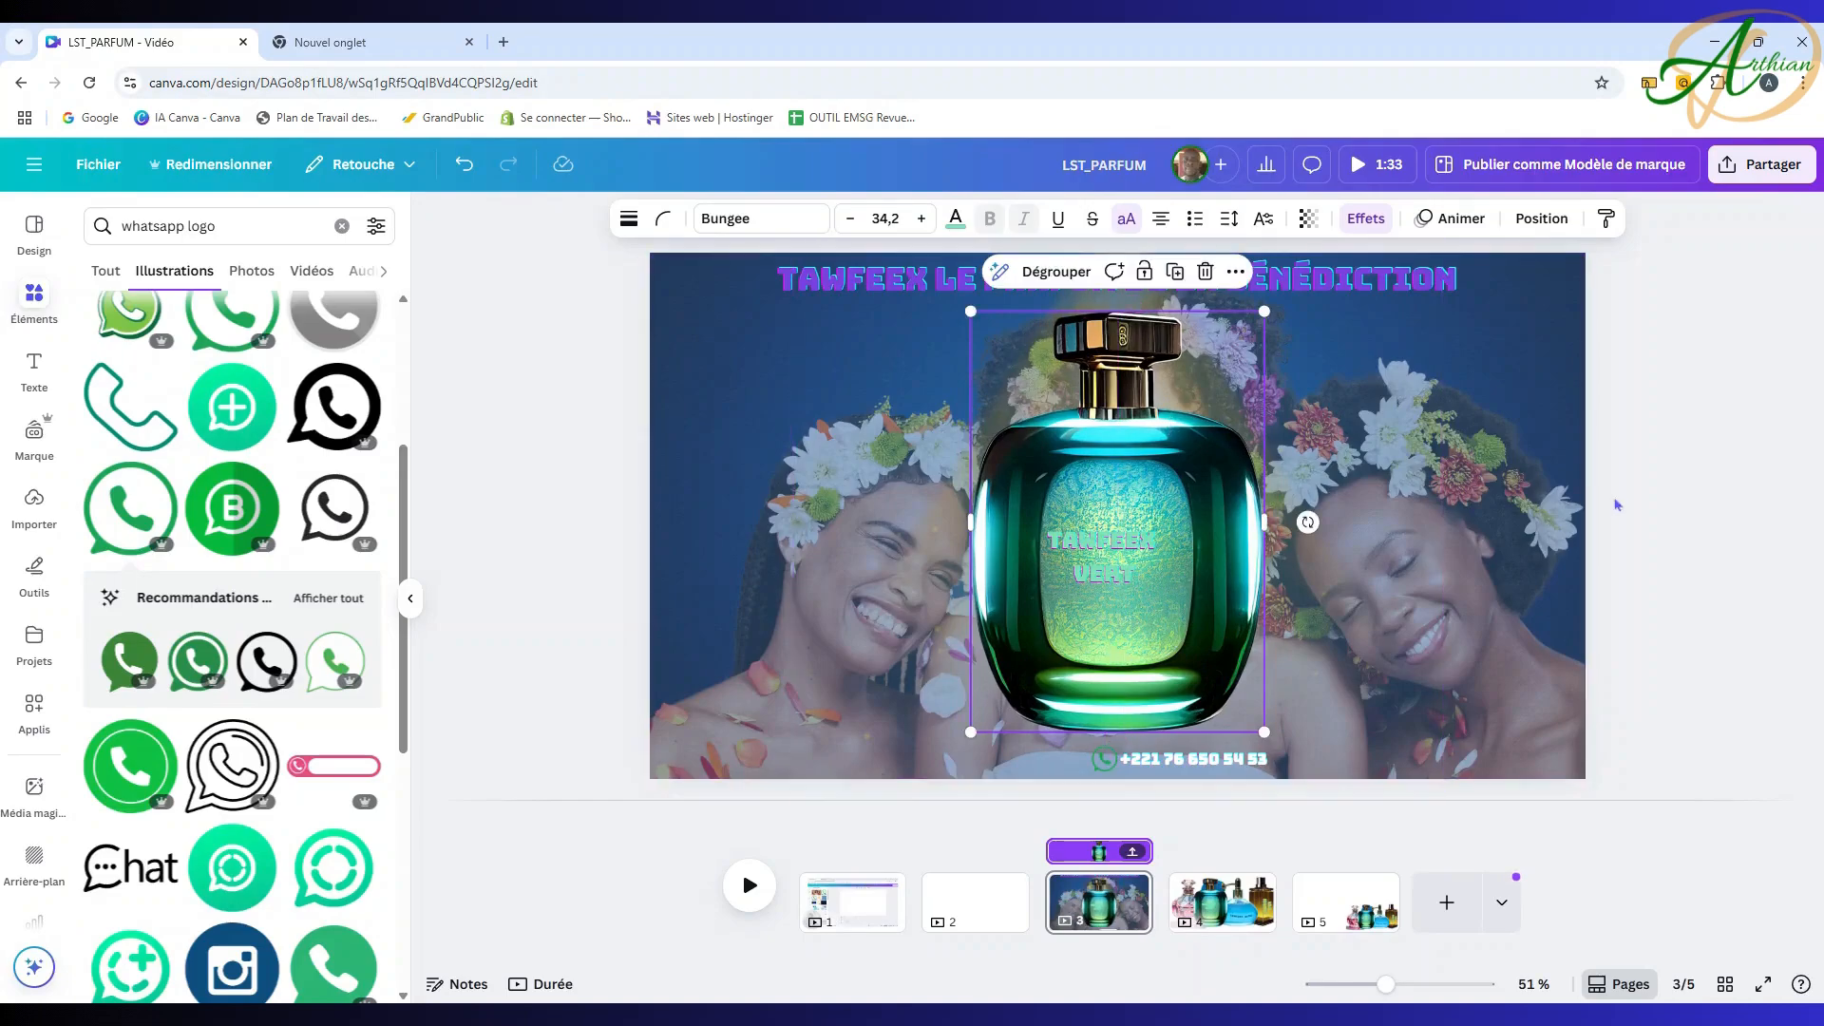
{"action": "left_click", "coordinate": [1681, 464]}
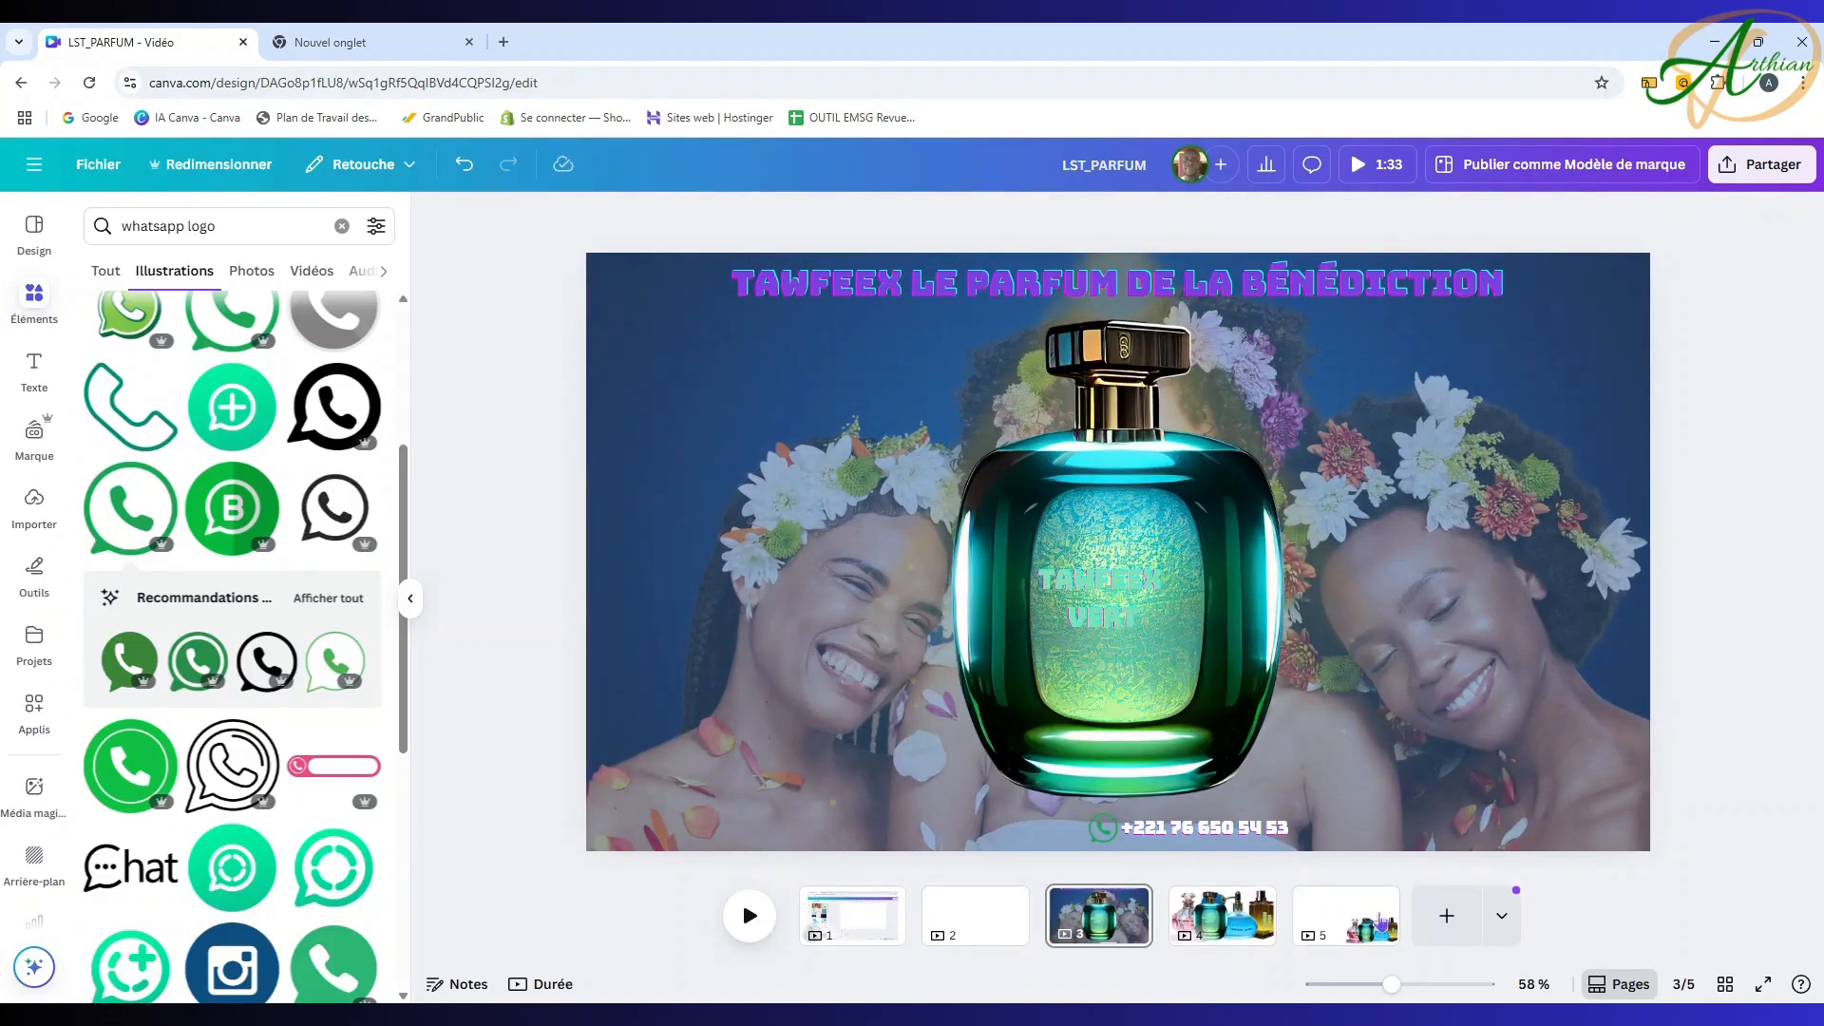
{"action": "left_click", "coordinate": [1379, 904]}
Step: Copy the pink and blue bottles from page 5 and paste them onto page 3
{"action": "left_click", "coordinate": [1794, 393]}
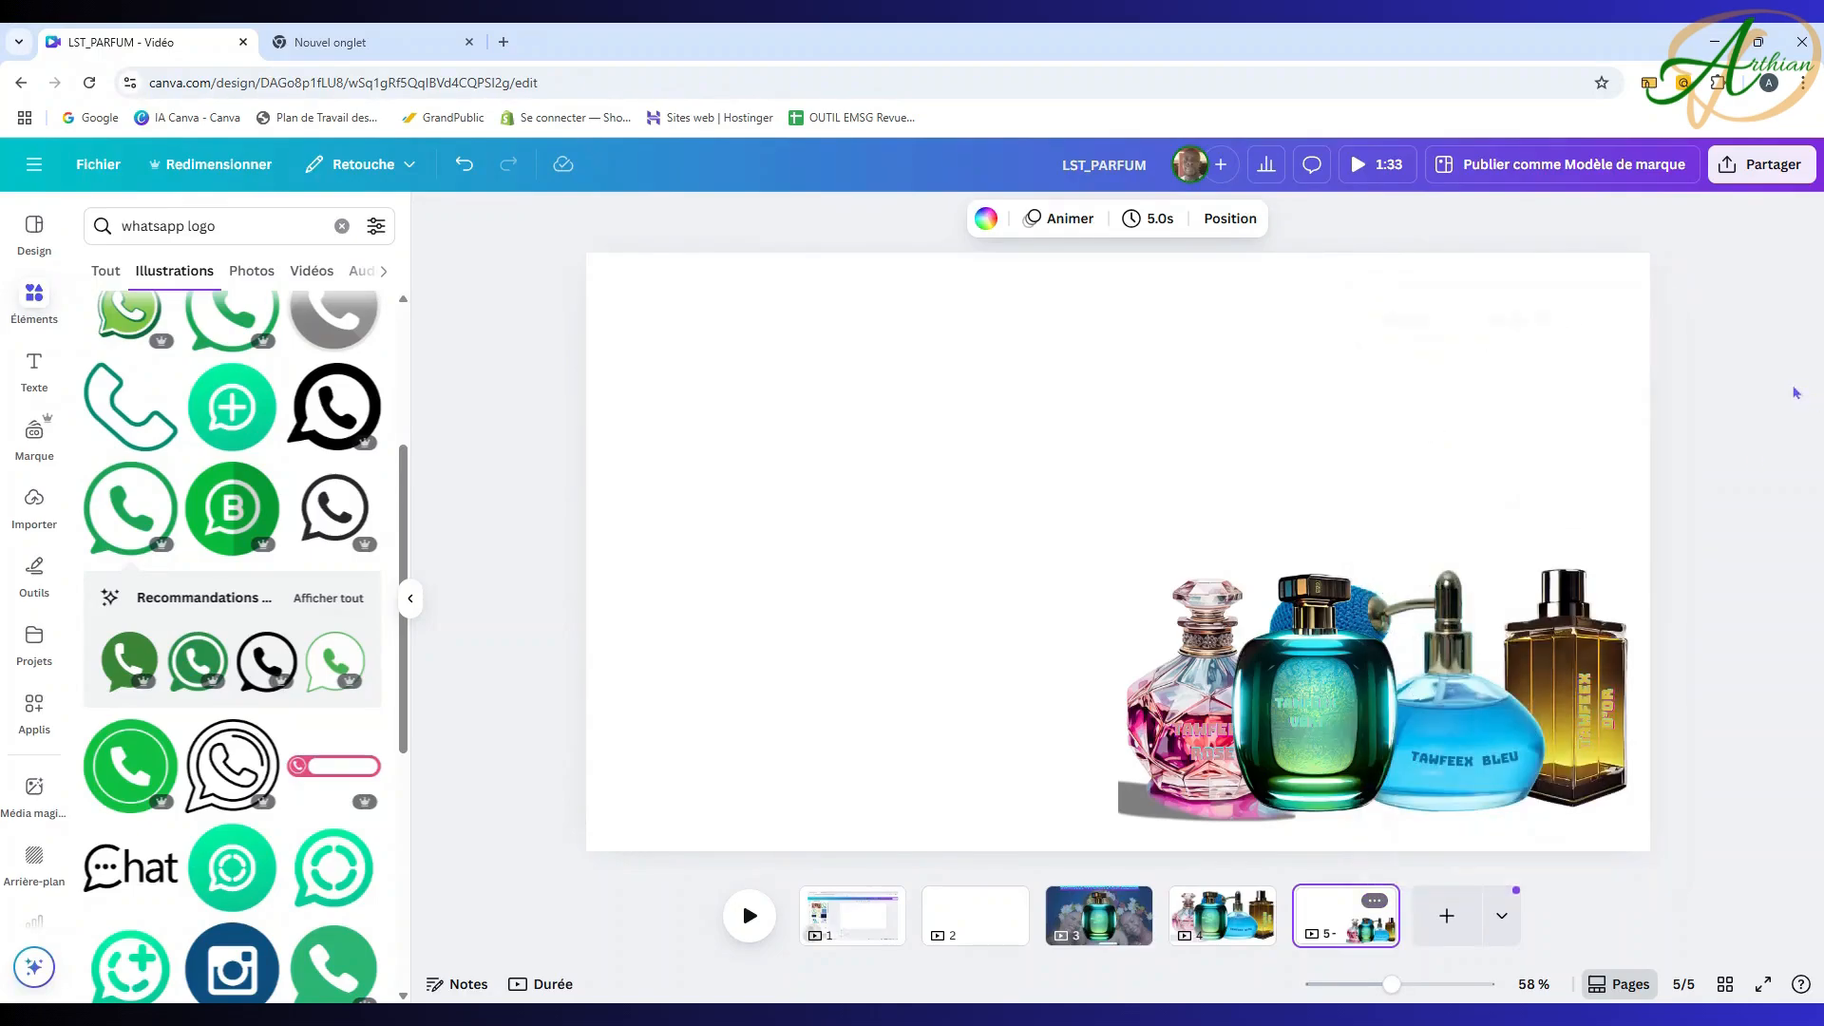
{"action": "left_click", "coordinate": [1219, 701]}
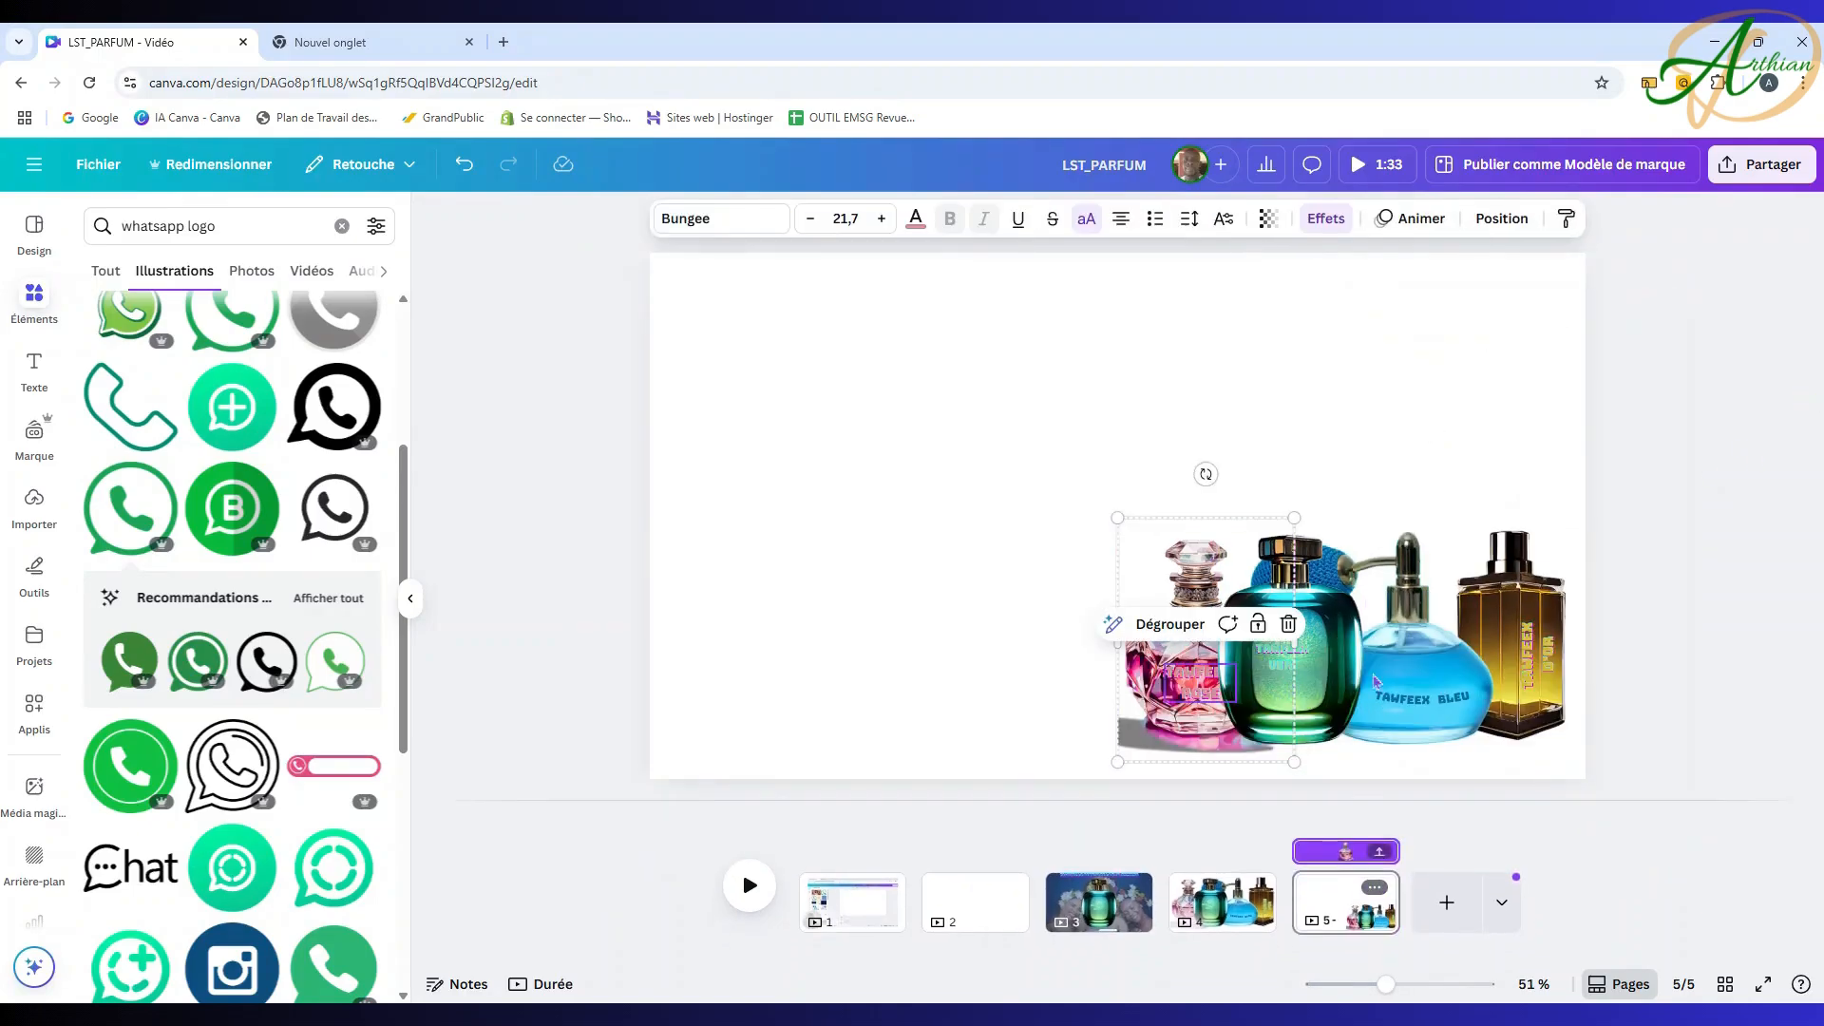
{"action": "left_click", "coordinate": [1439, 627], "text": "shift"}
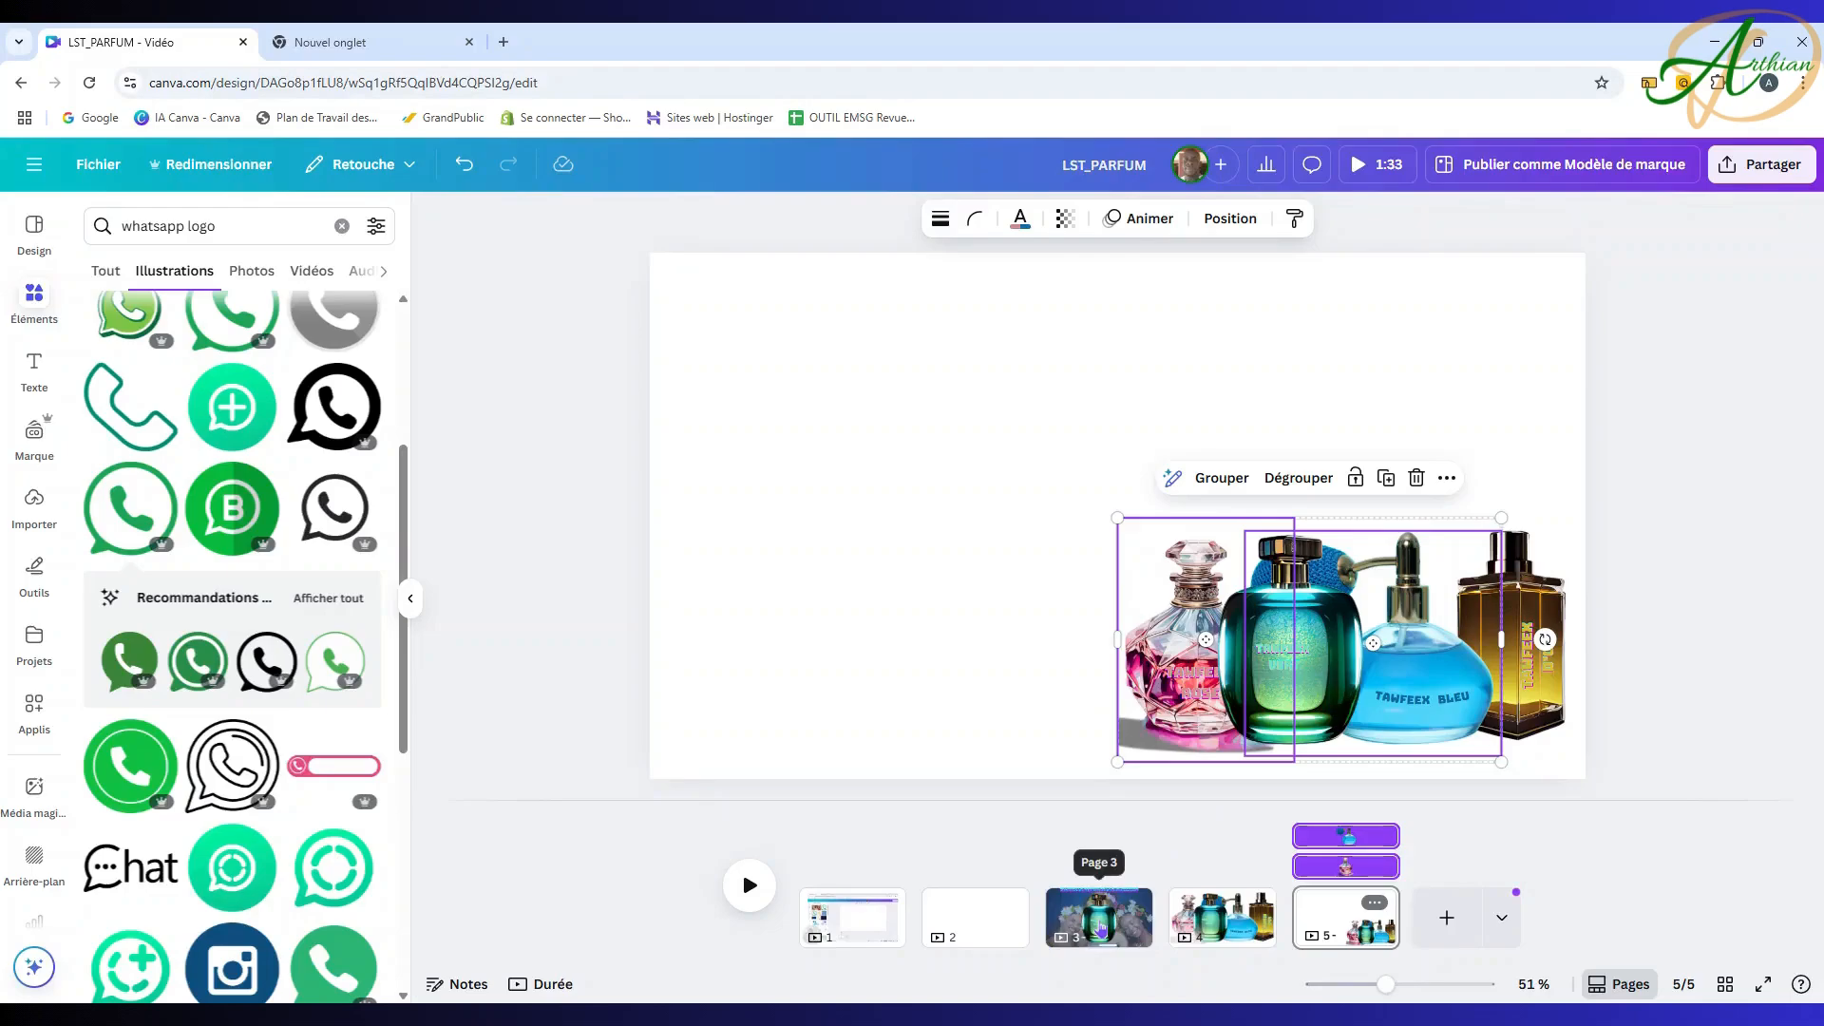
{"action": "left_click", "coordinate": [1098, 914]}
{"action": "key", "text": "ctrl+v"}
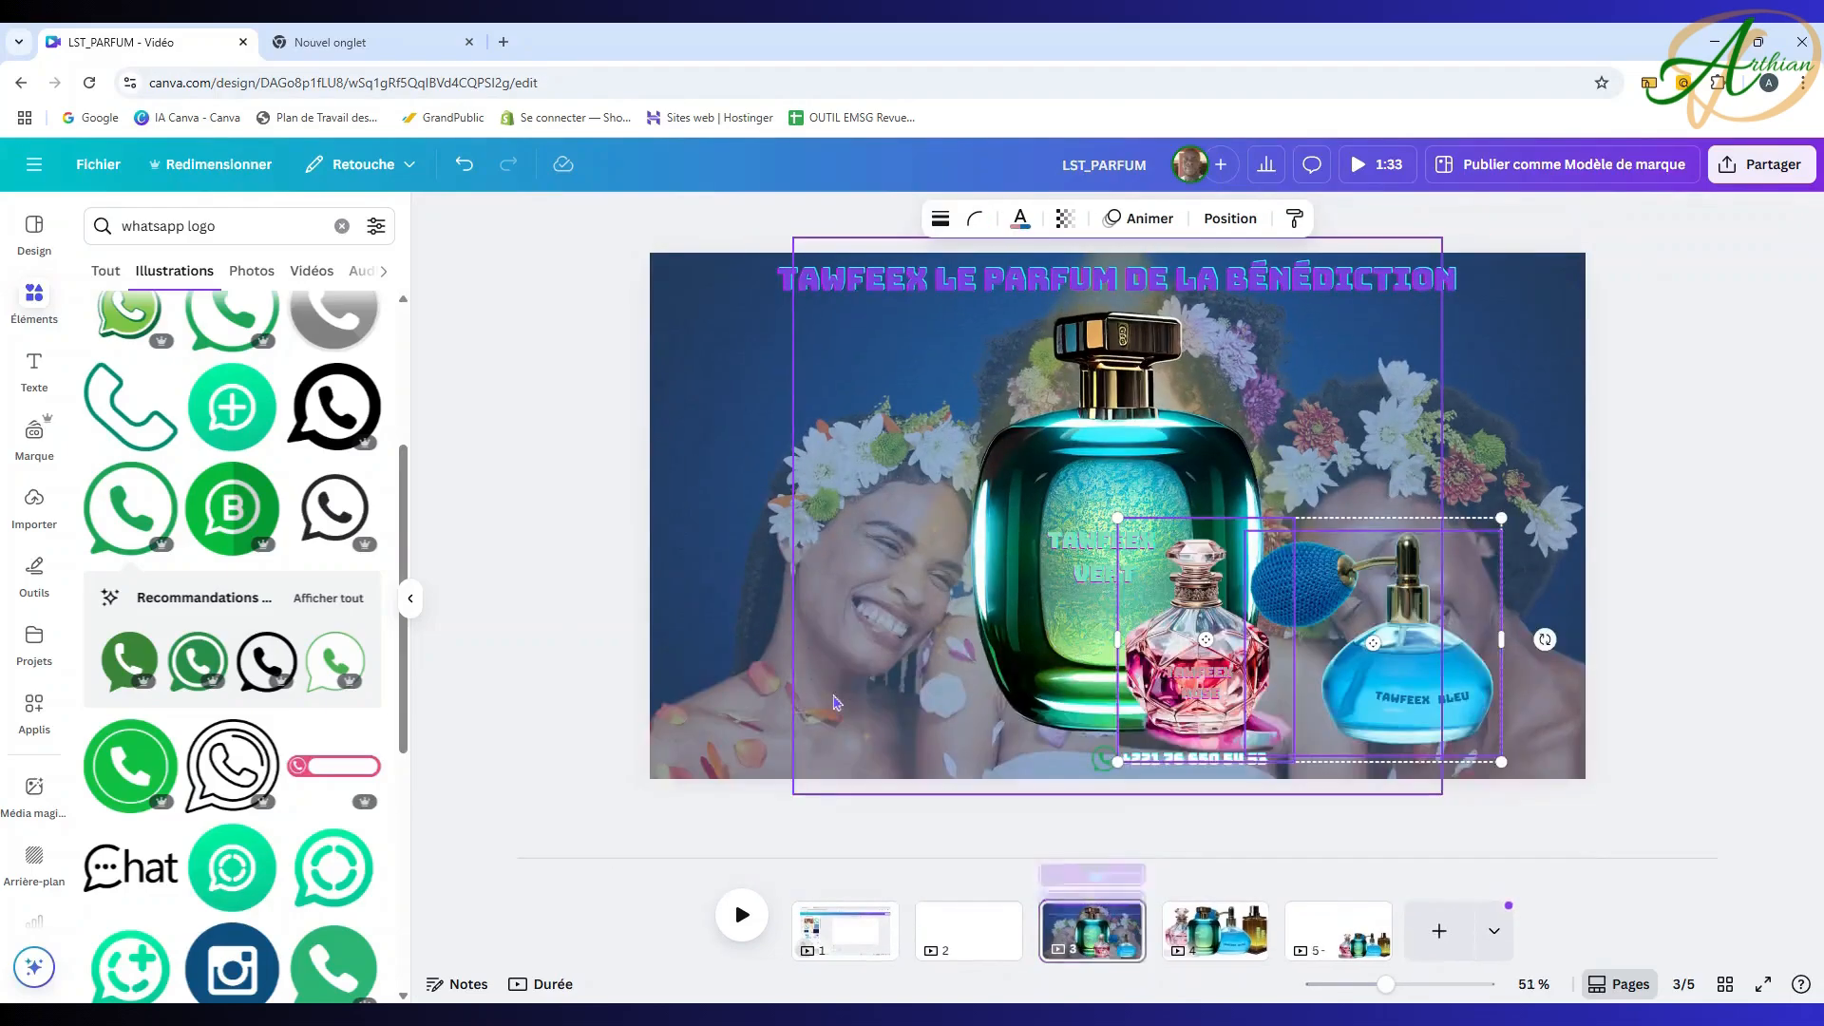
{"action": "left_click", "coordinate": [1780, 458]}
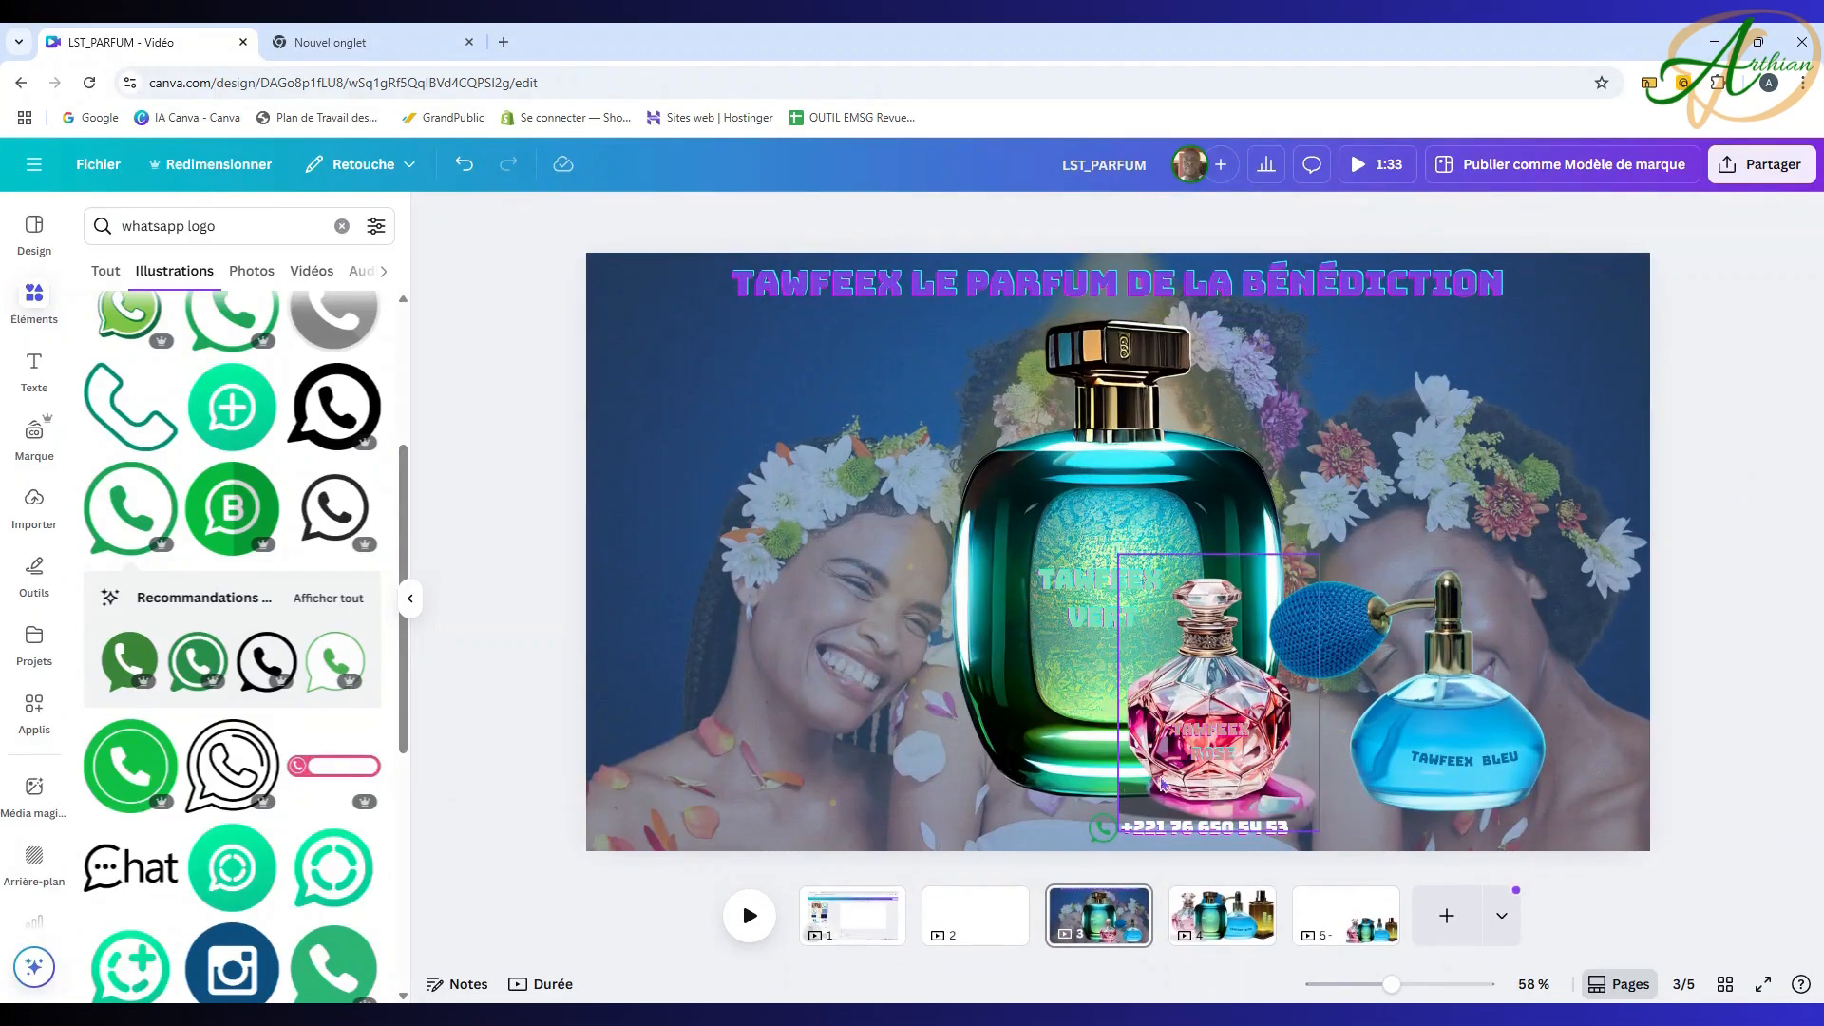
Step: Place the pink bottle at the left edge and the blue bottle at the right edge
{"action": "left_click_drag", "start_coordinate": [1199, 779], "coordinate": [693, 703]}
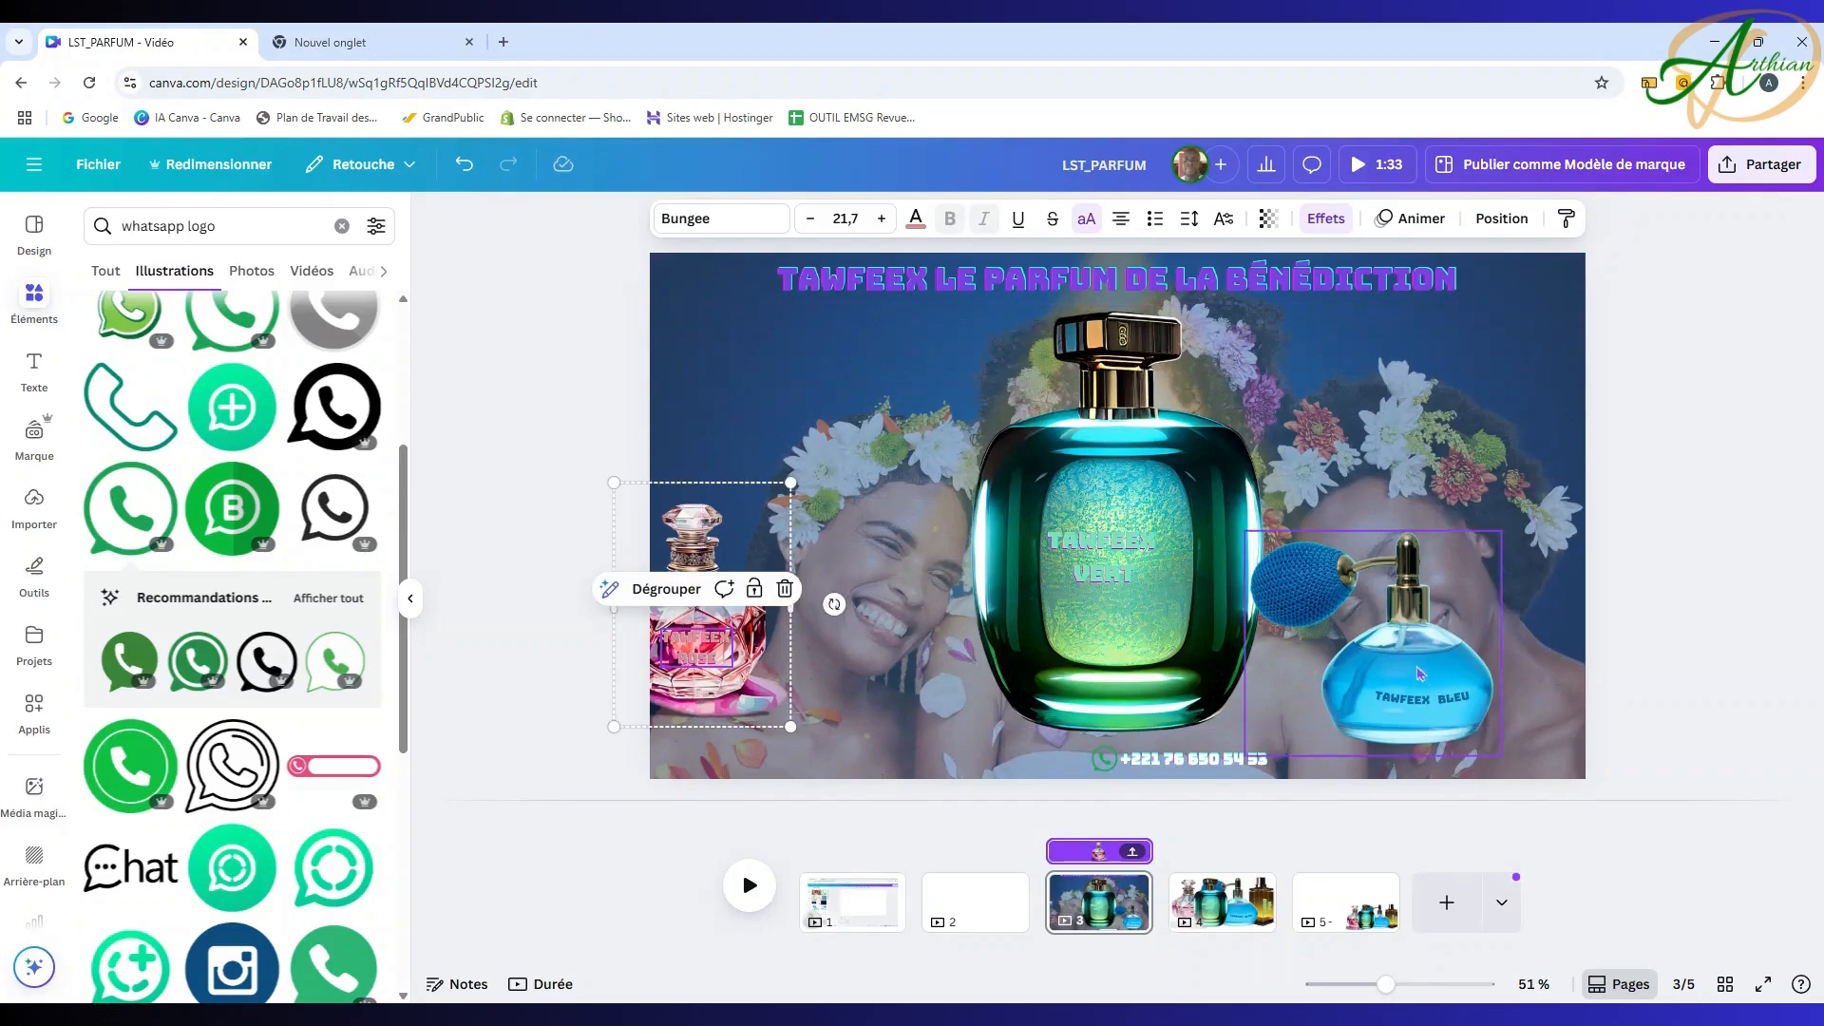
{"action": "left_click_drag", "start_coordinate": [1441, 651], "coordinate": [1544, 636]}
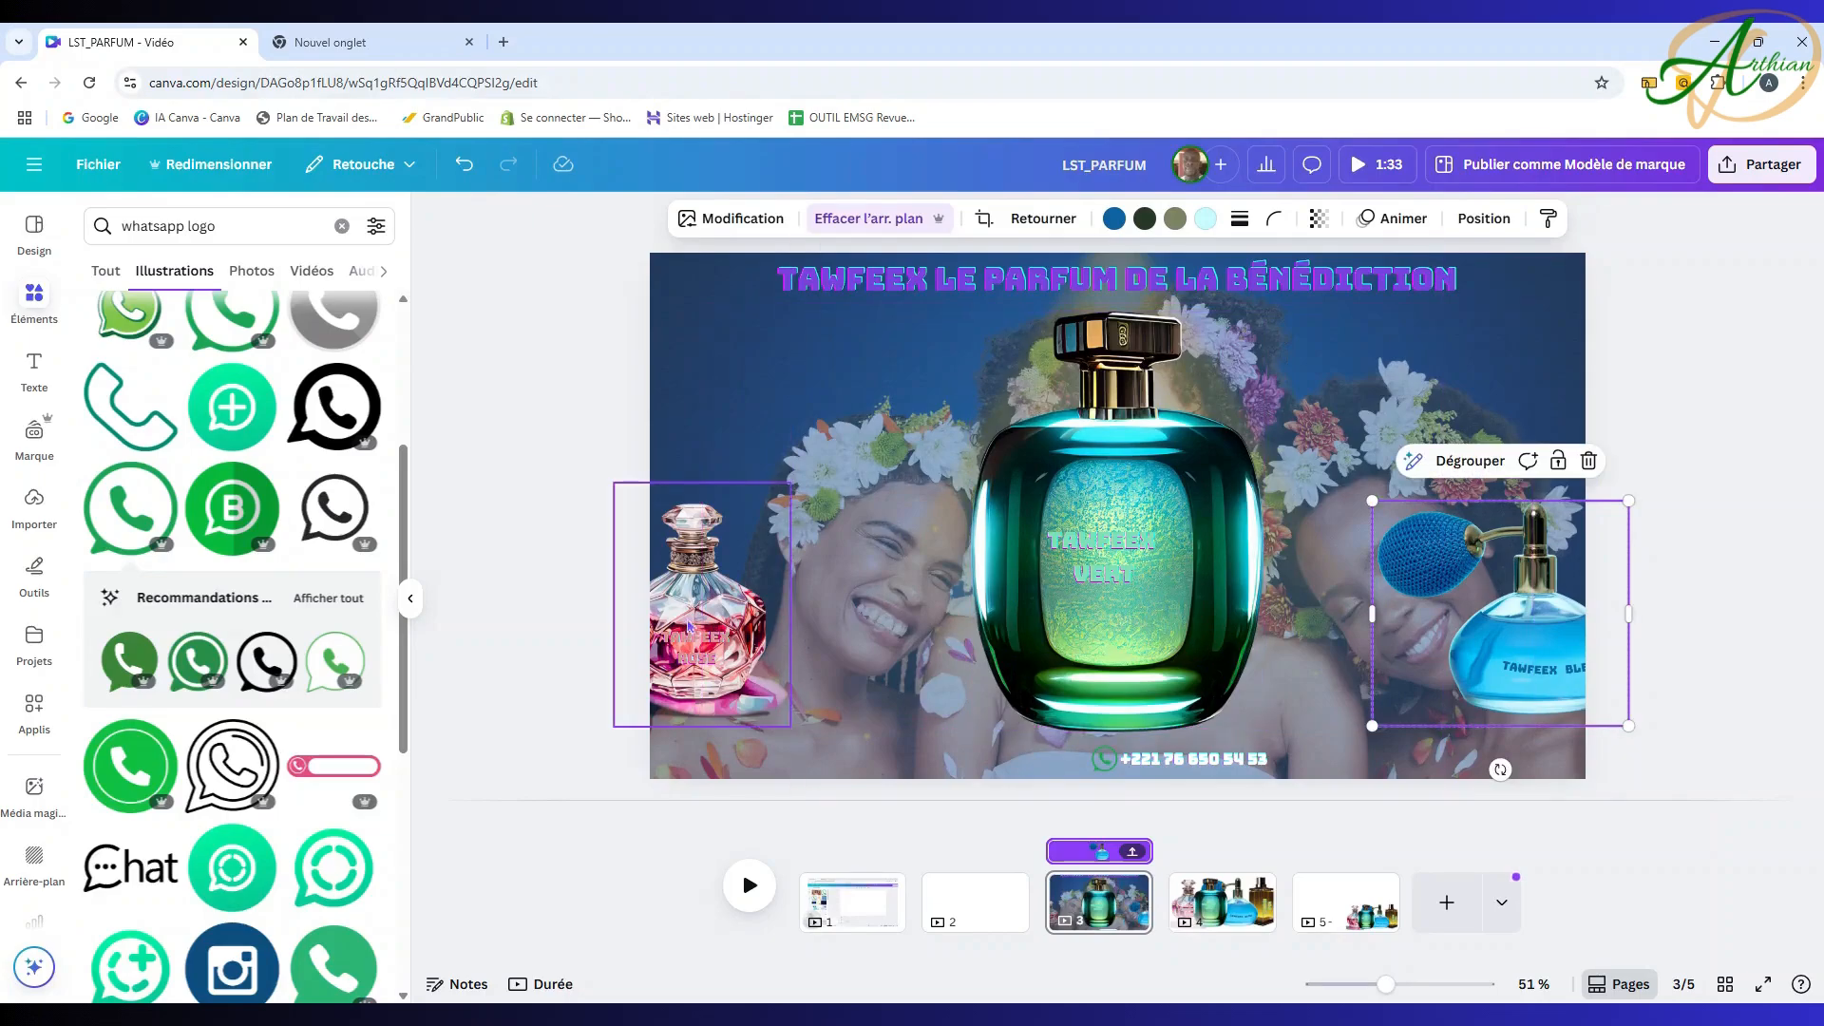
{"action": "left_click", "coordinate": [689, 625]}
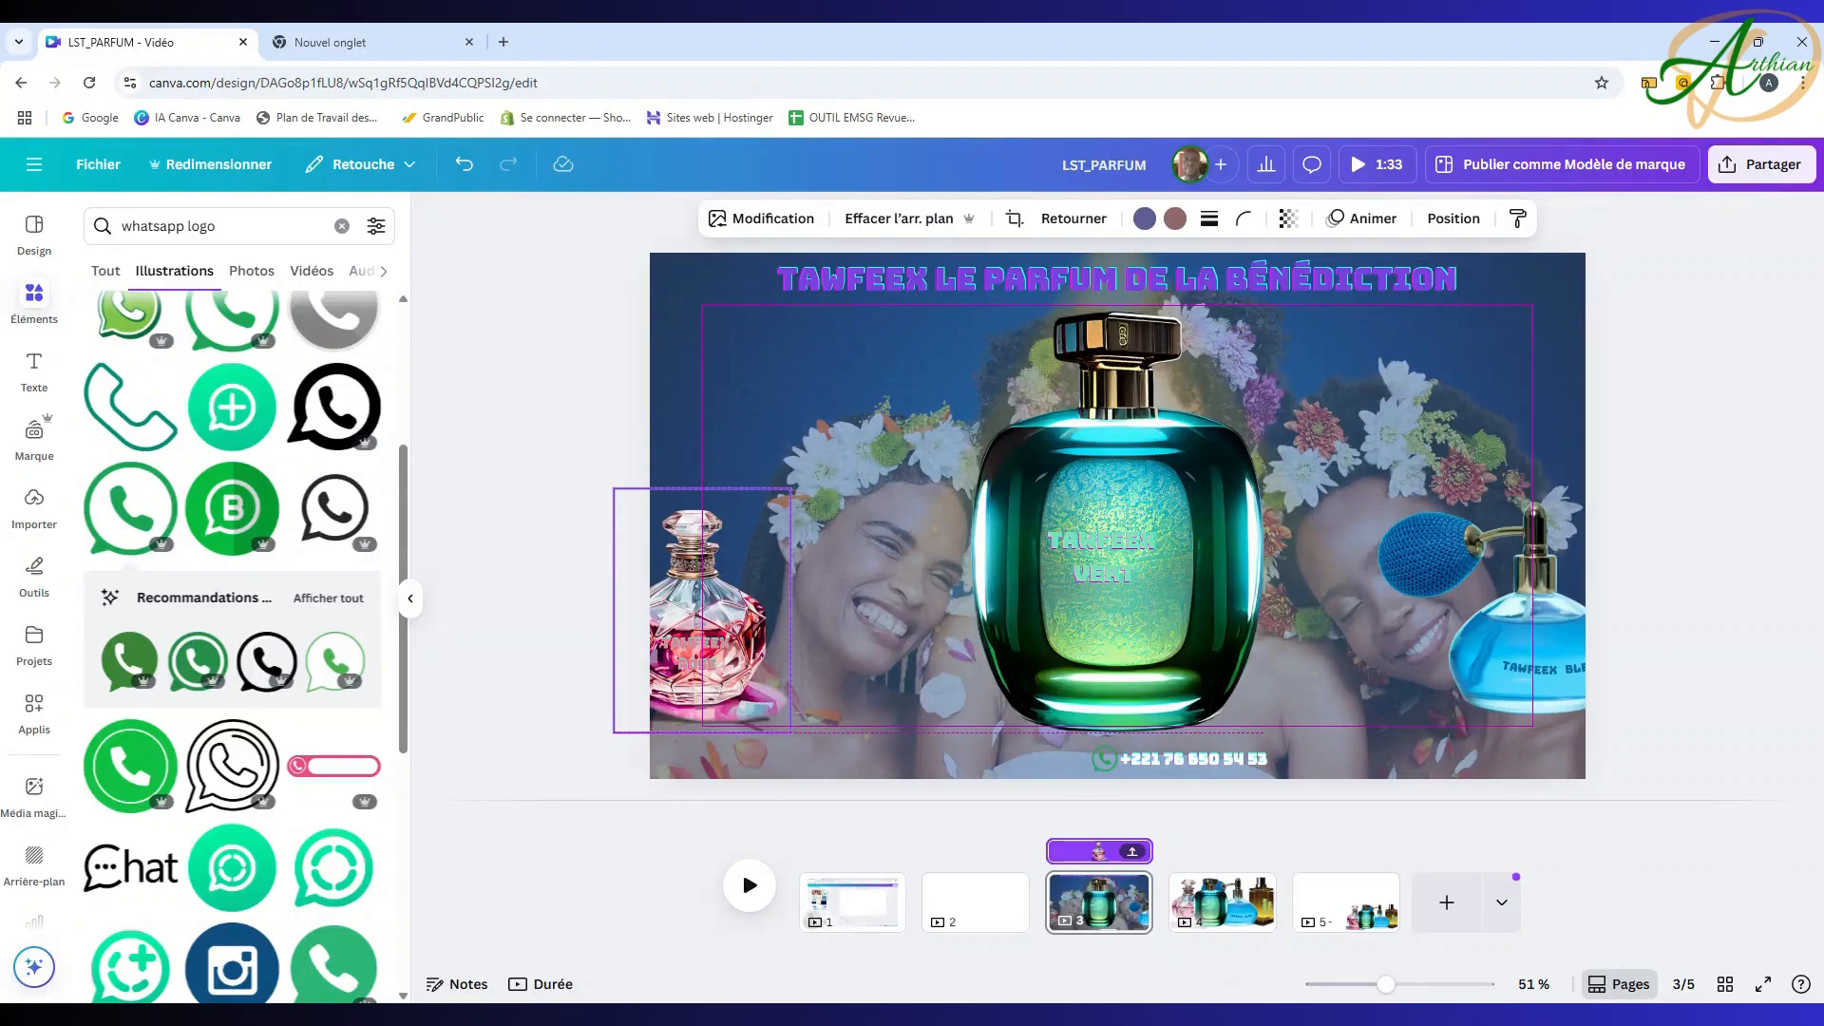
{"action": "left_click", "coordinate": [1530, 641]}
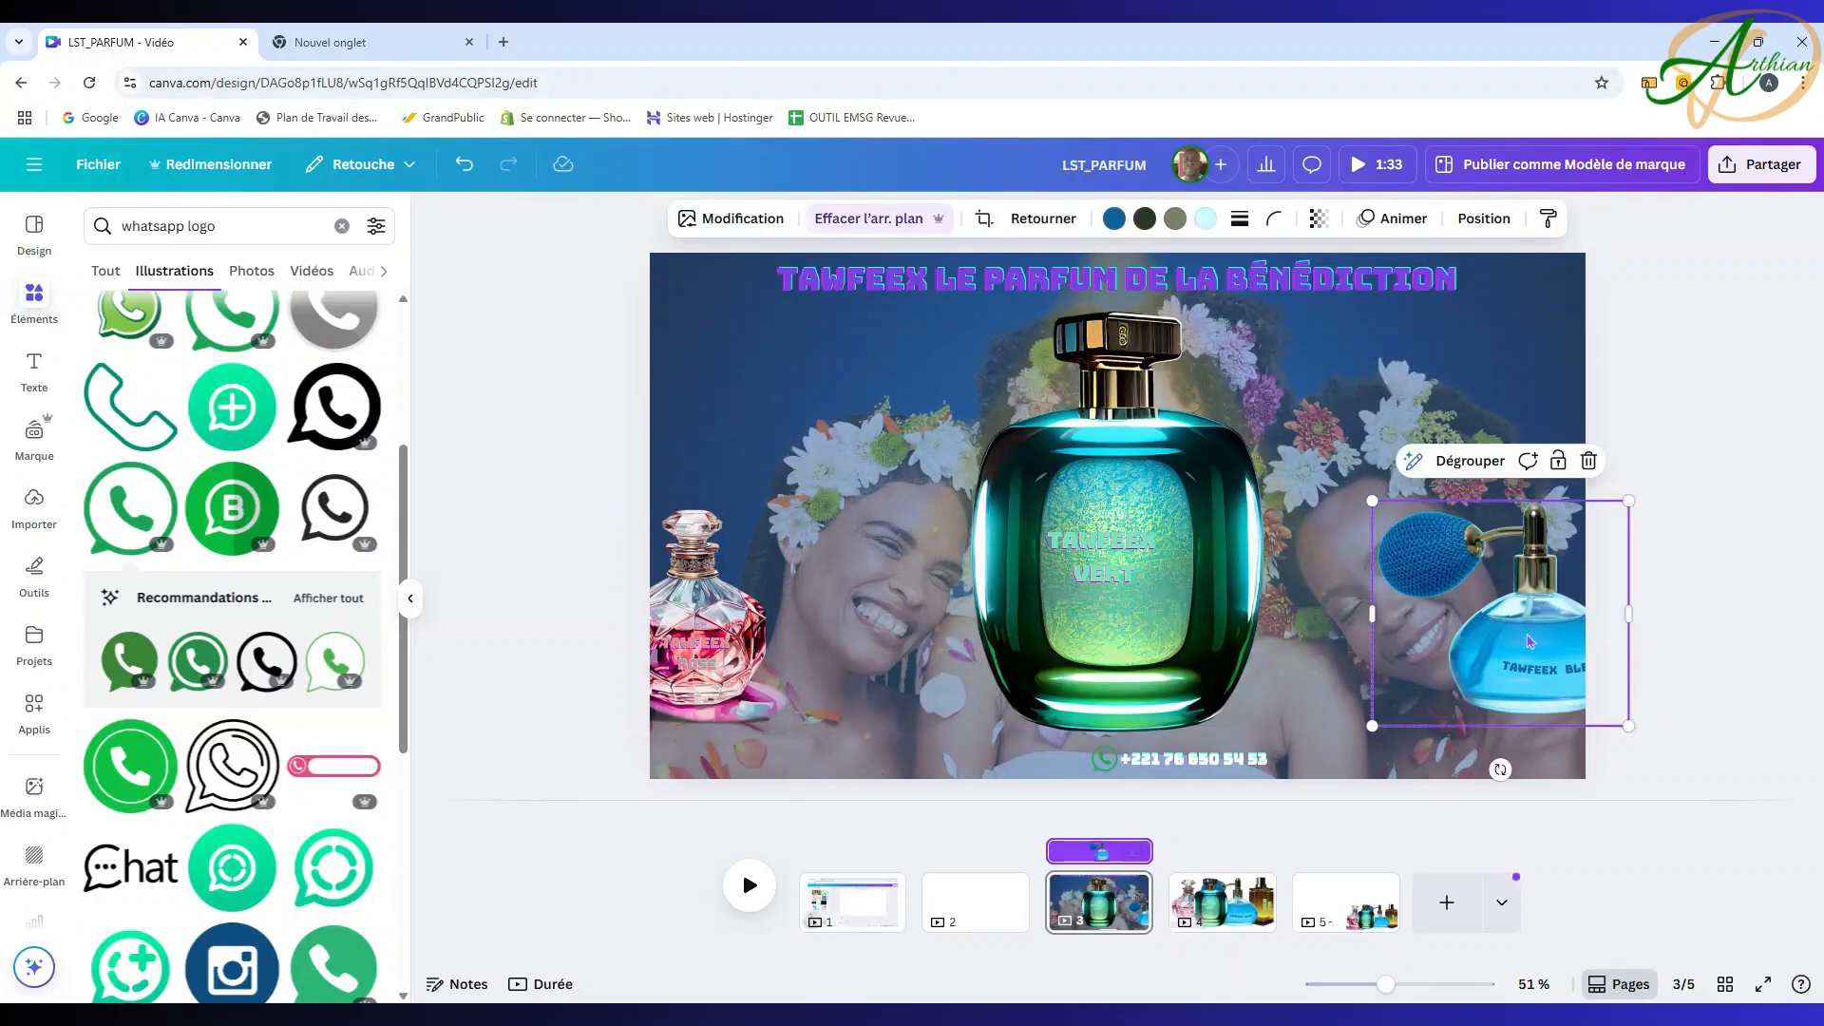
{"action": "left_click_drag", "start_coordinate": [1528, 637], "coordinate": [1530, 639]}
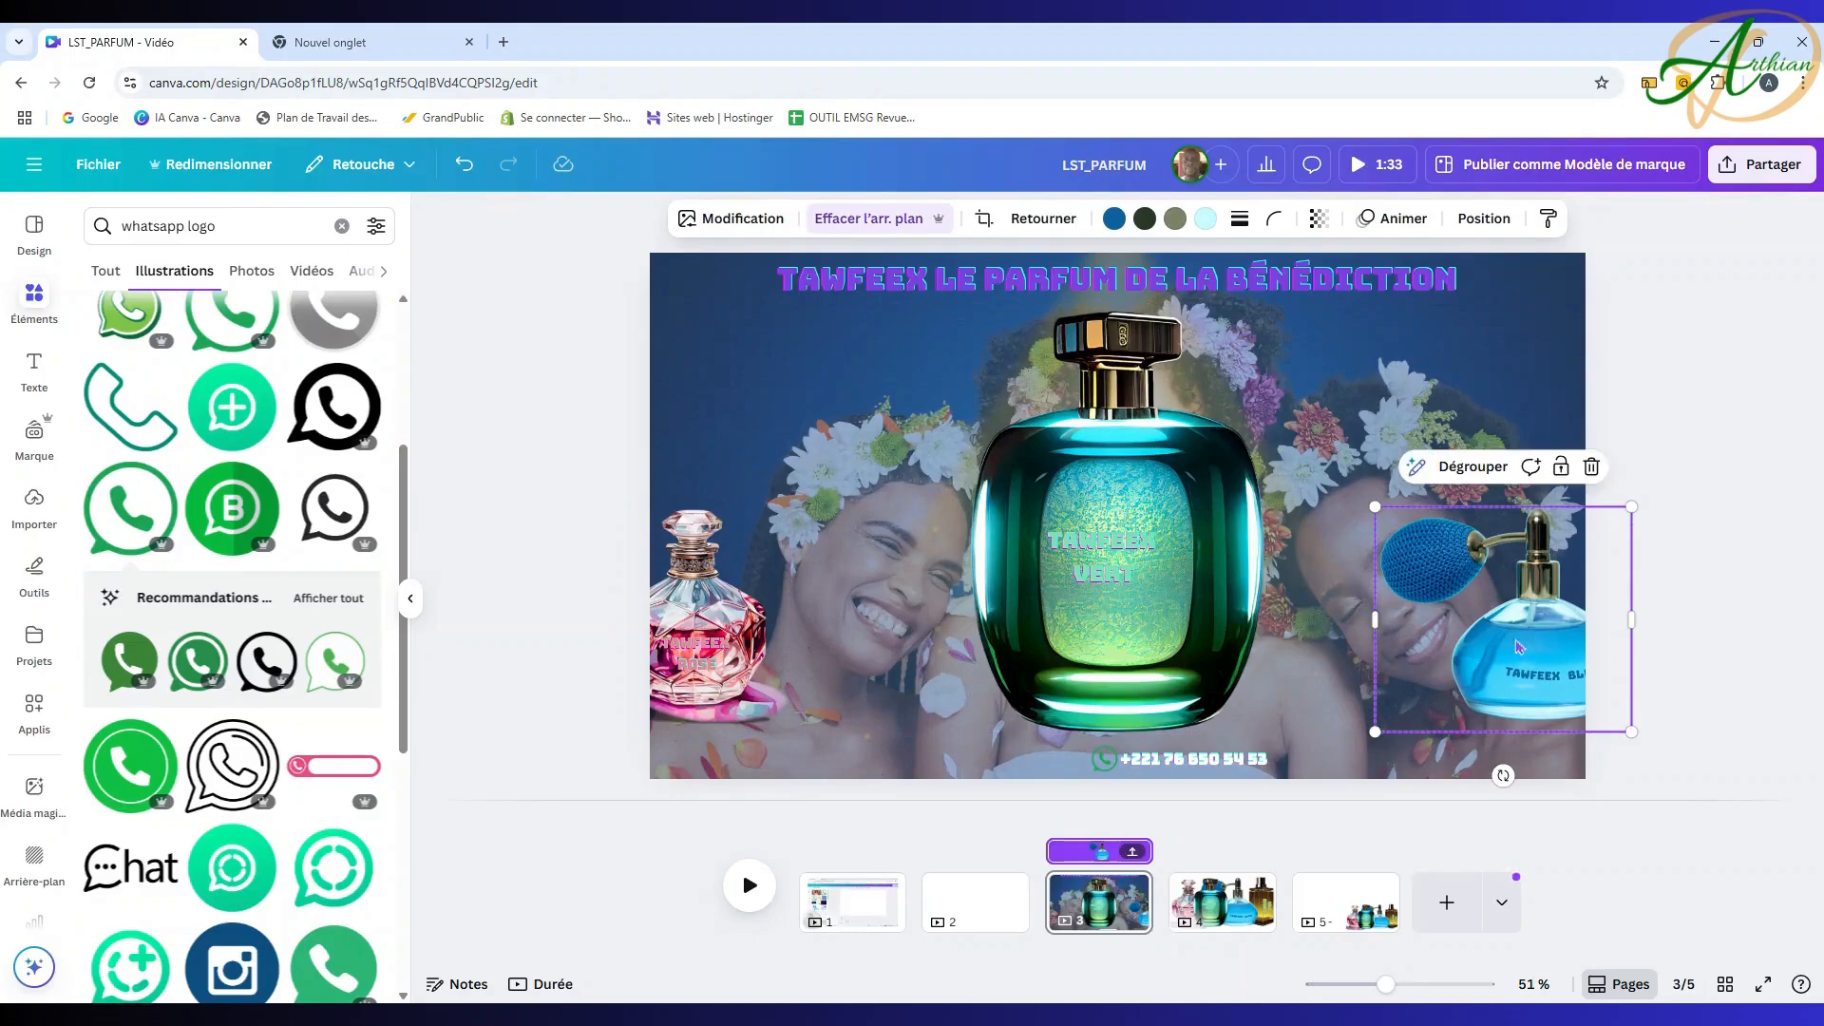
{"action": "left_click", "coordinate": [724, 625]}
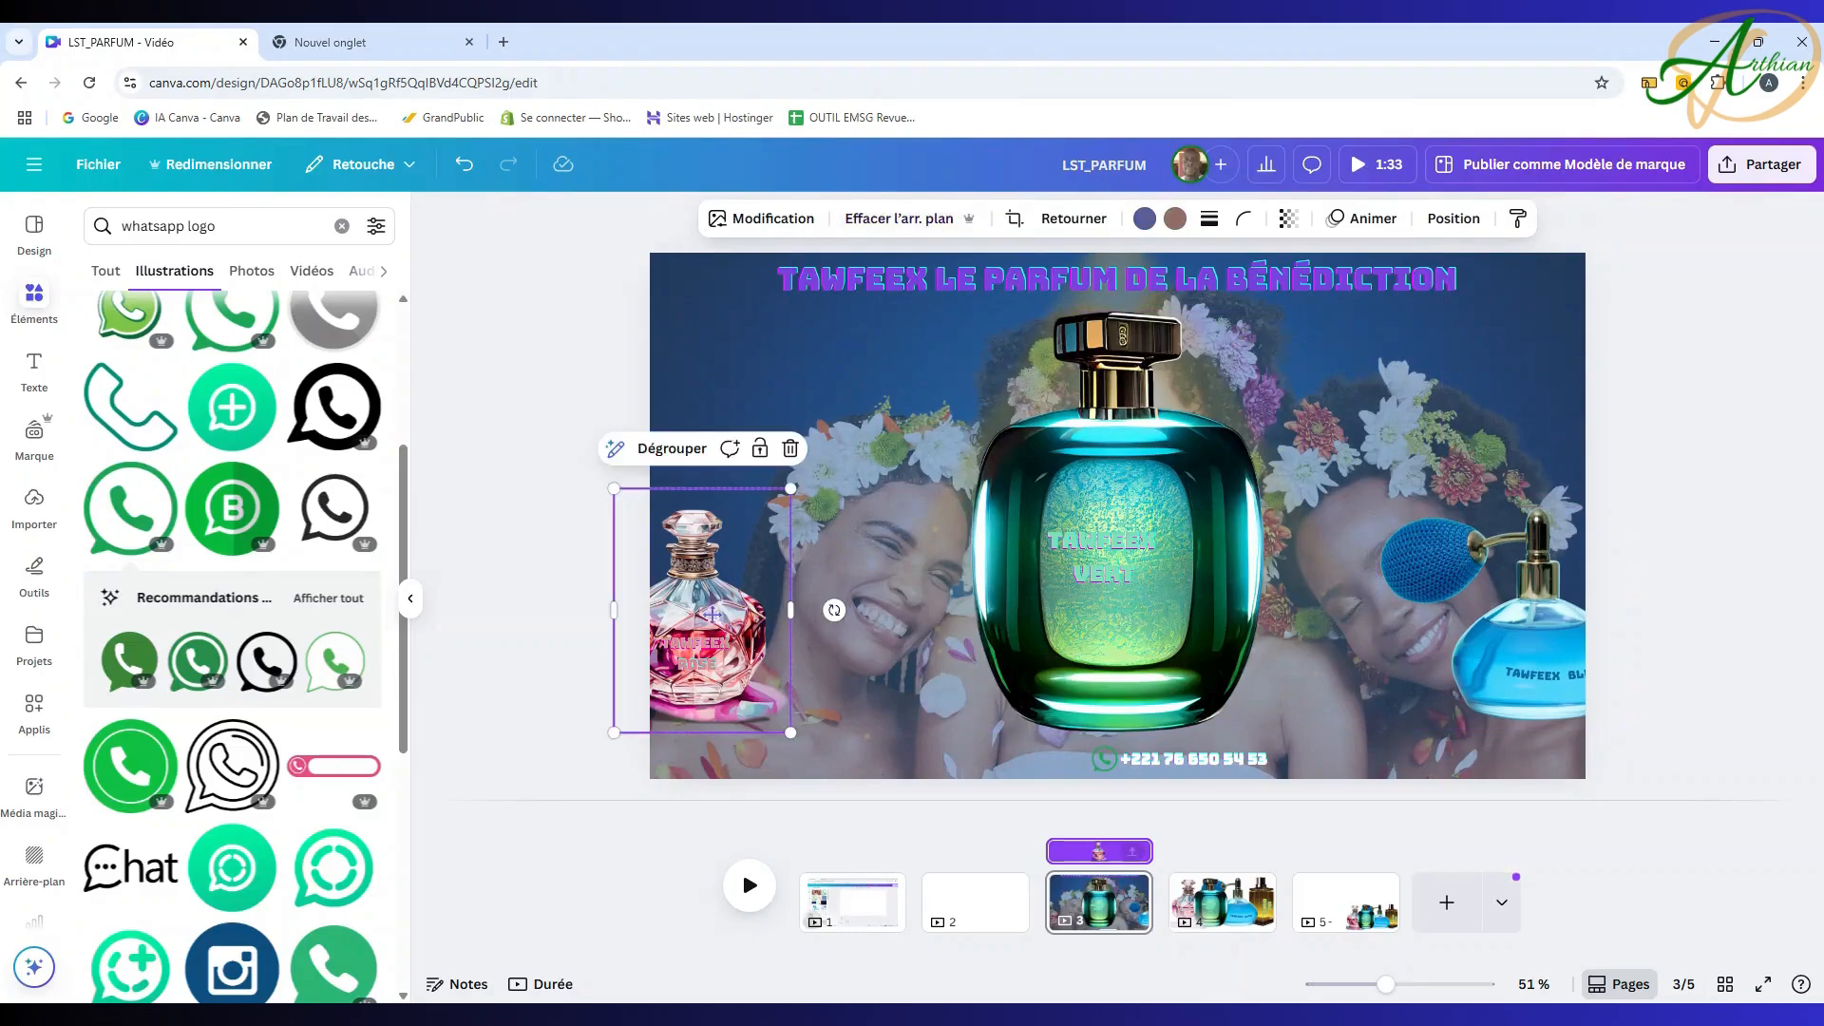
{"action": "left_click_drag", "start_coordinate": [724, 624], "coordinate": [703, 624]}
{"action": "left_click_drag", "start_coordinate": [1553, 631], "coordinate": [1578, 621]}
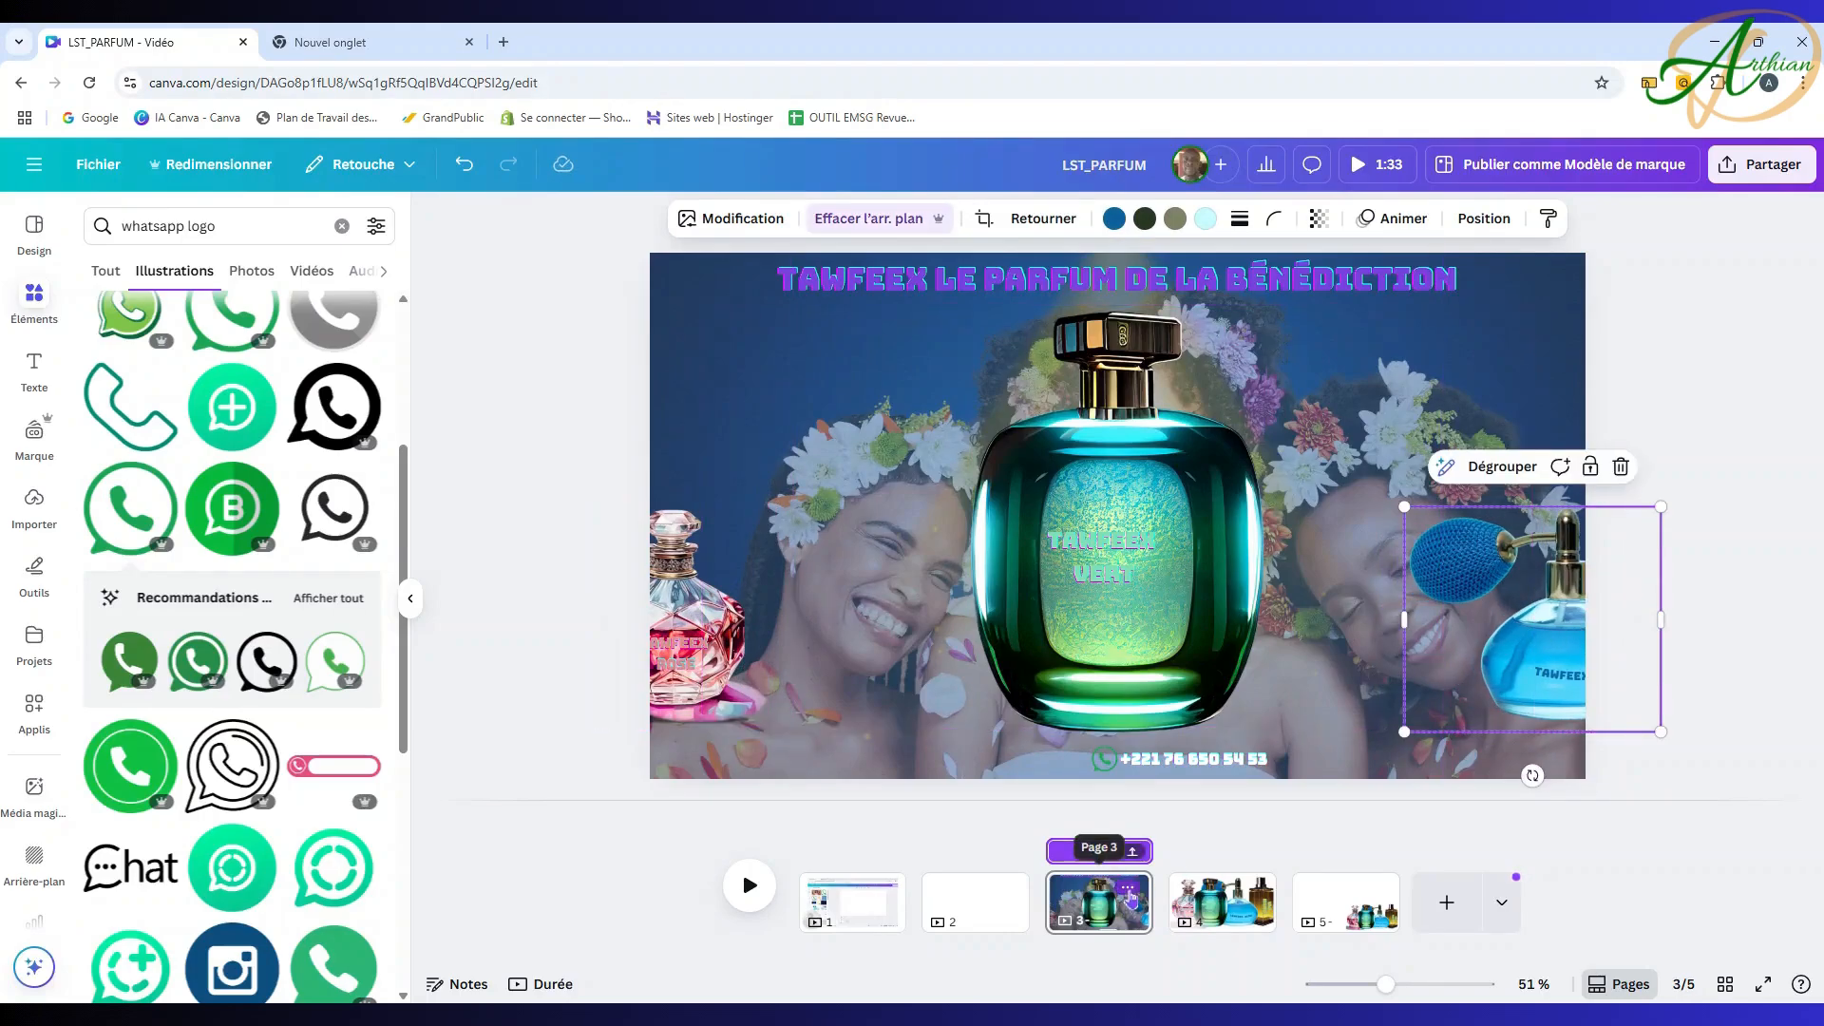
Step: Duplicate page 3 and delete the teal, pink and blue bottles and leftover label from the copy
{"action": "left_click", "coordinate": [1128, 891]}
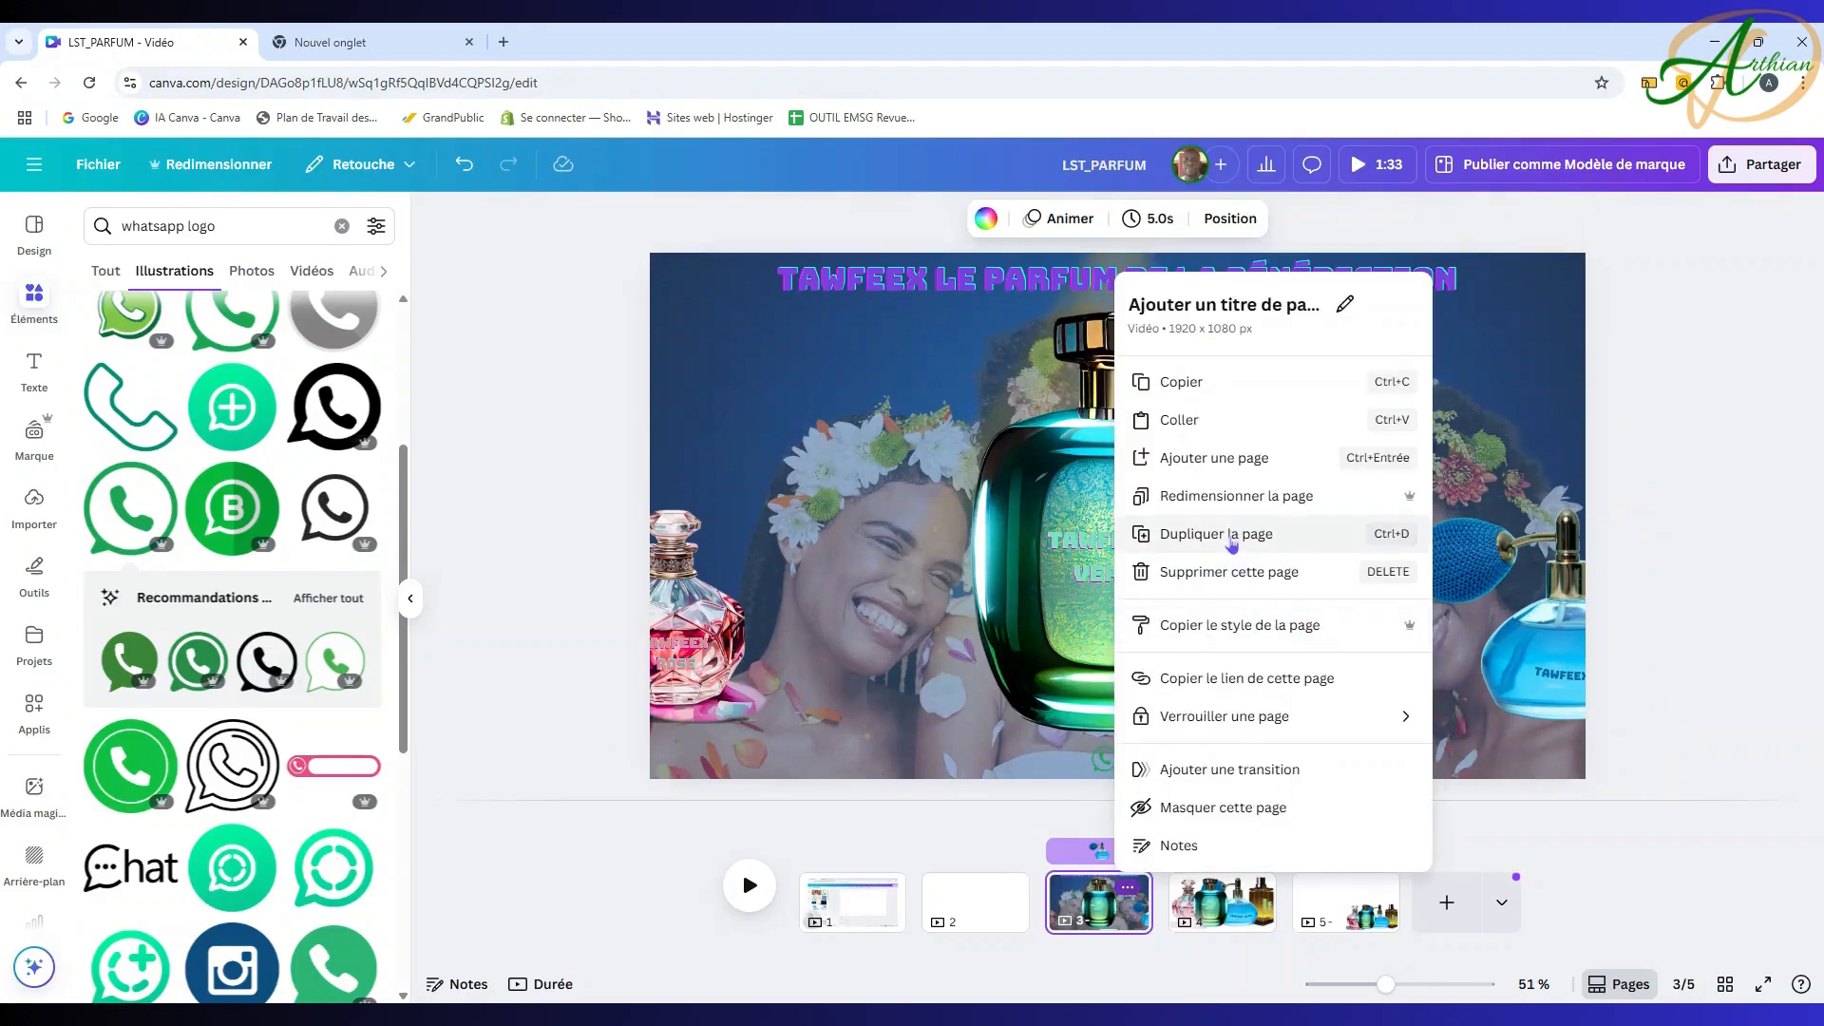
{"action": "left_click", "coordinate": [1228, 537]}
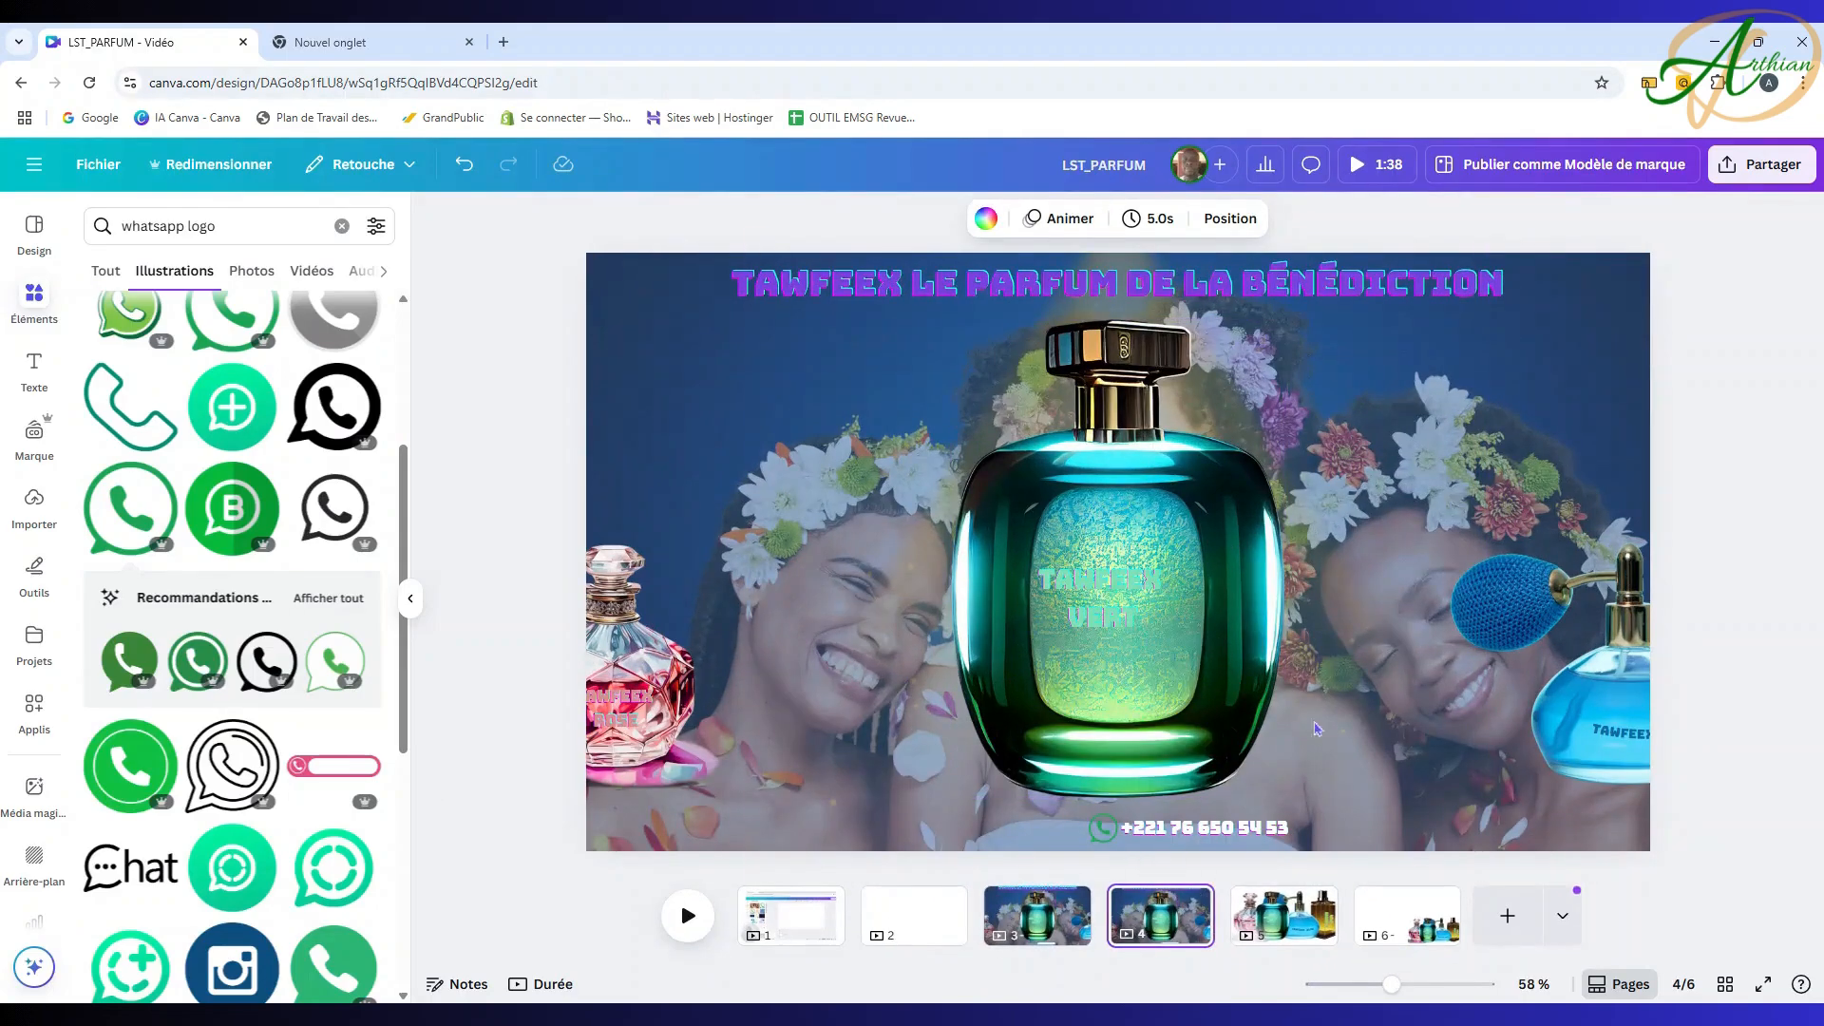
{"action": "left_click", "coordinate": [1175, 402]}
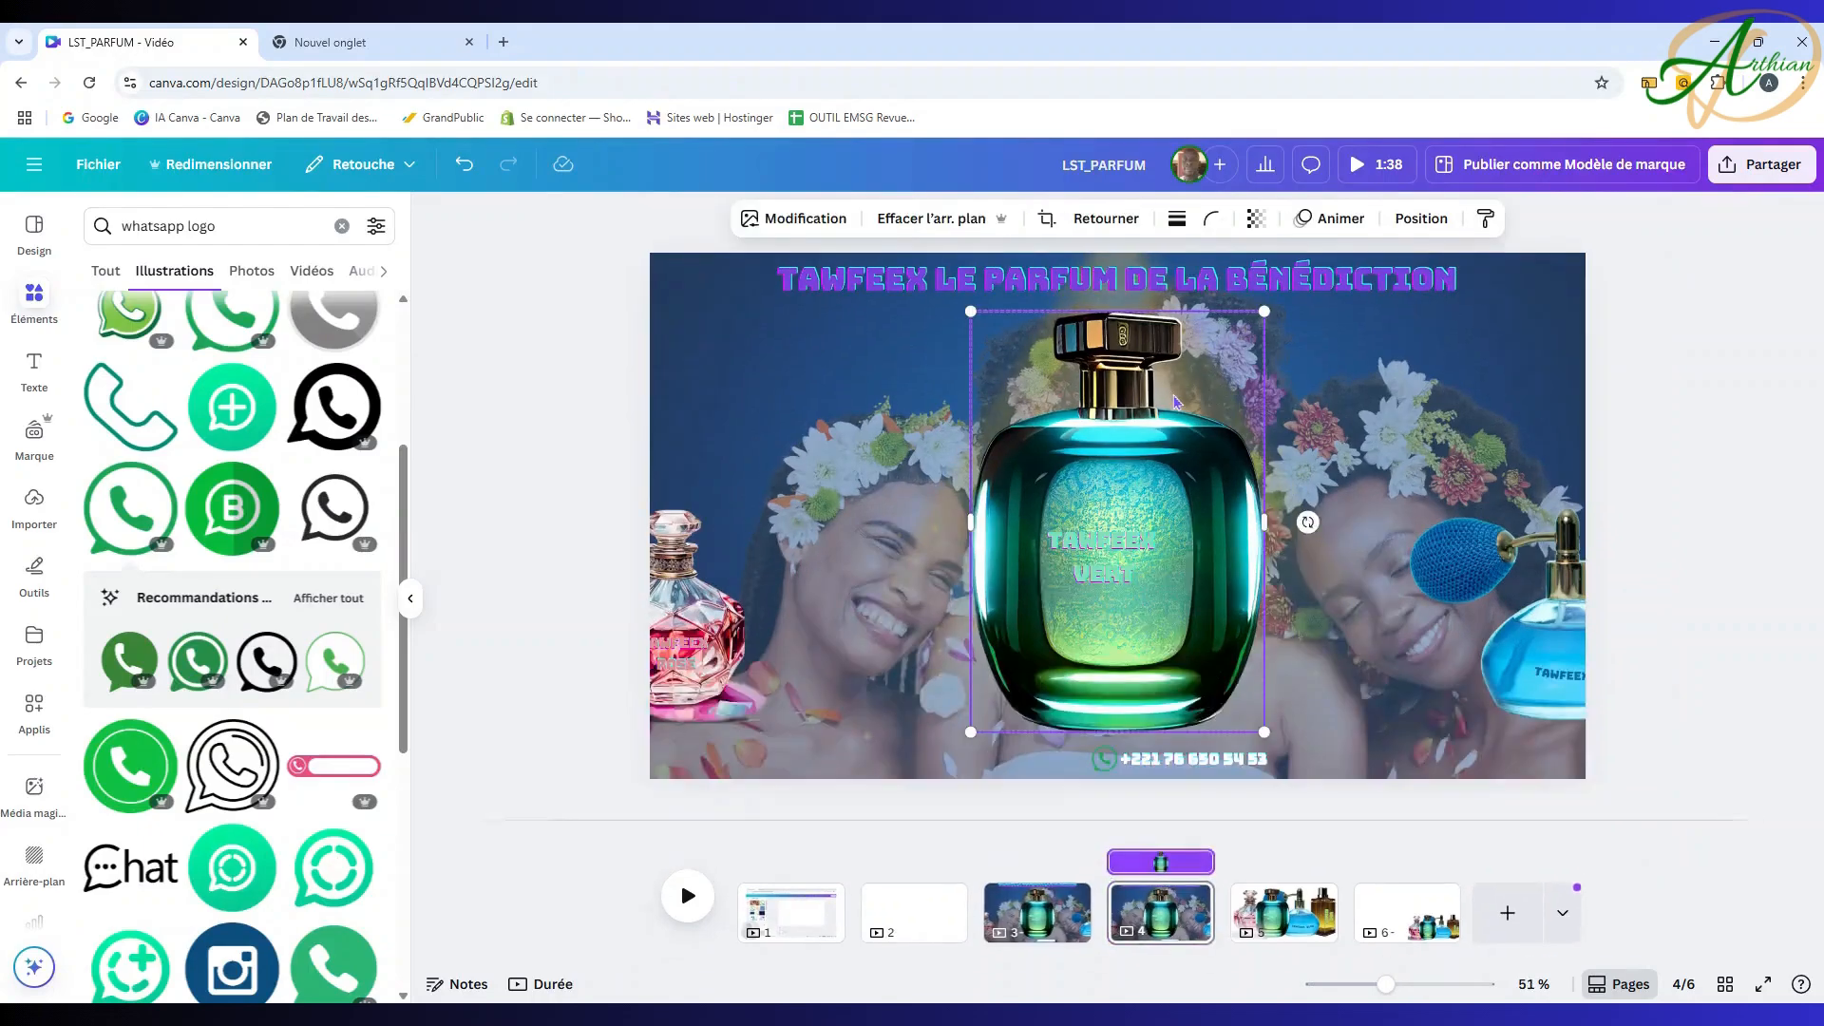
{"action": "key", "text": "Delete"}
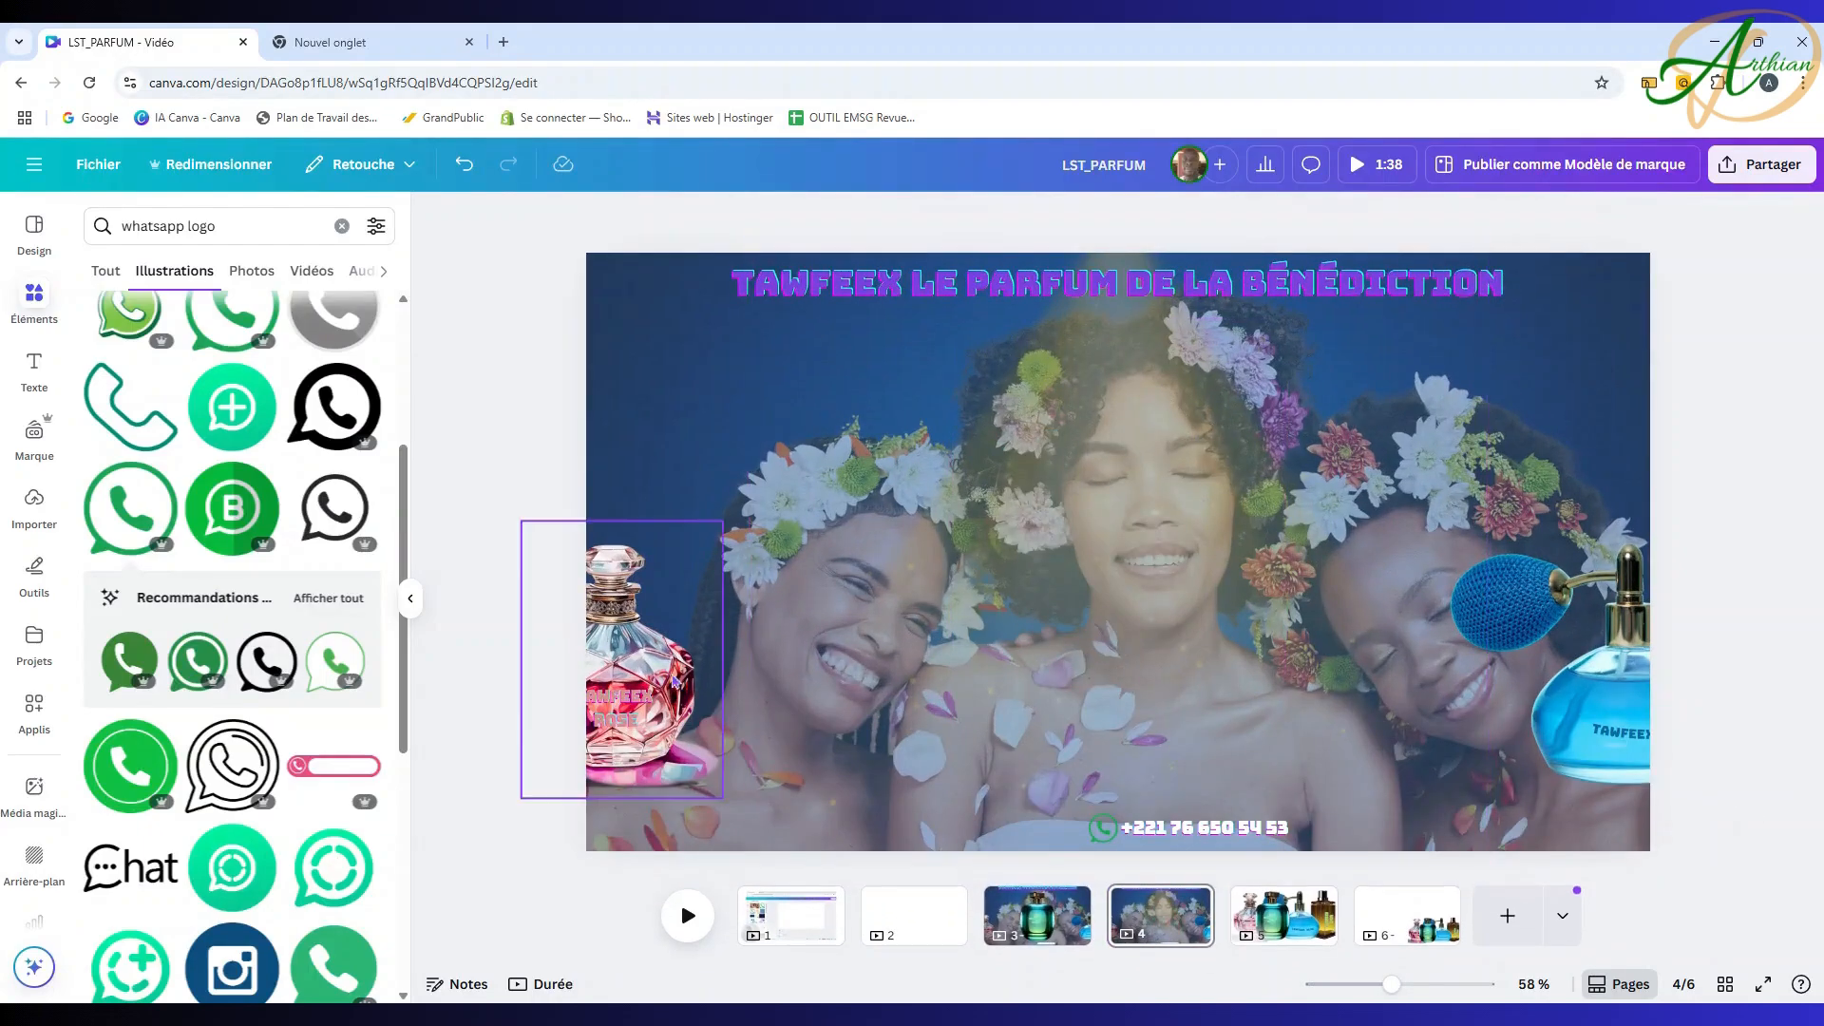
{"action": "left_click", "coordinate": [662, 668]}
{"action": "key", "text": "Delete"}
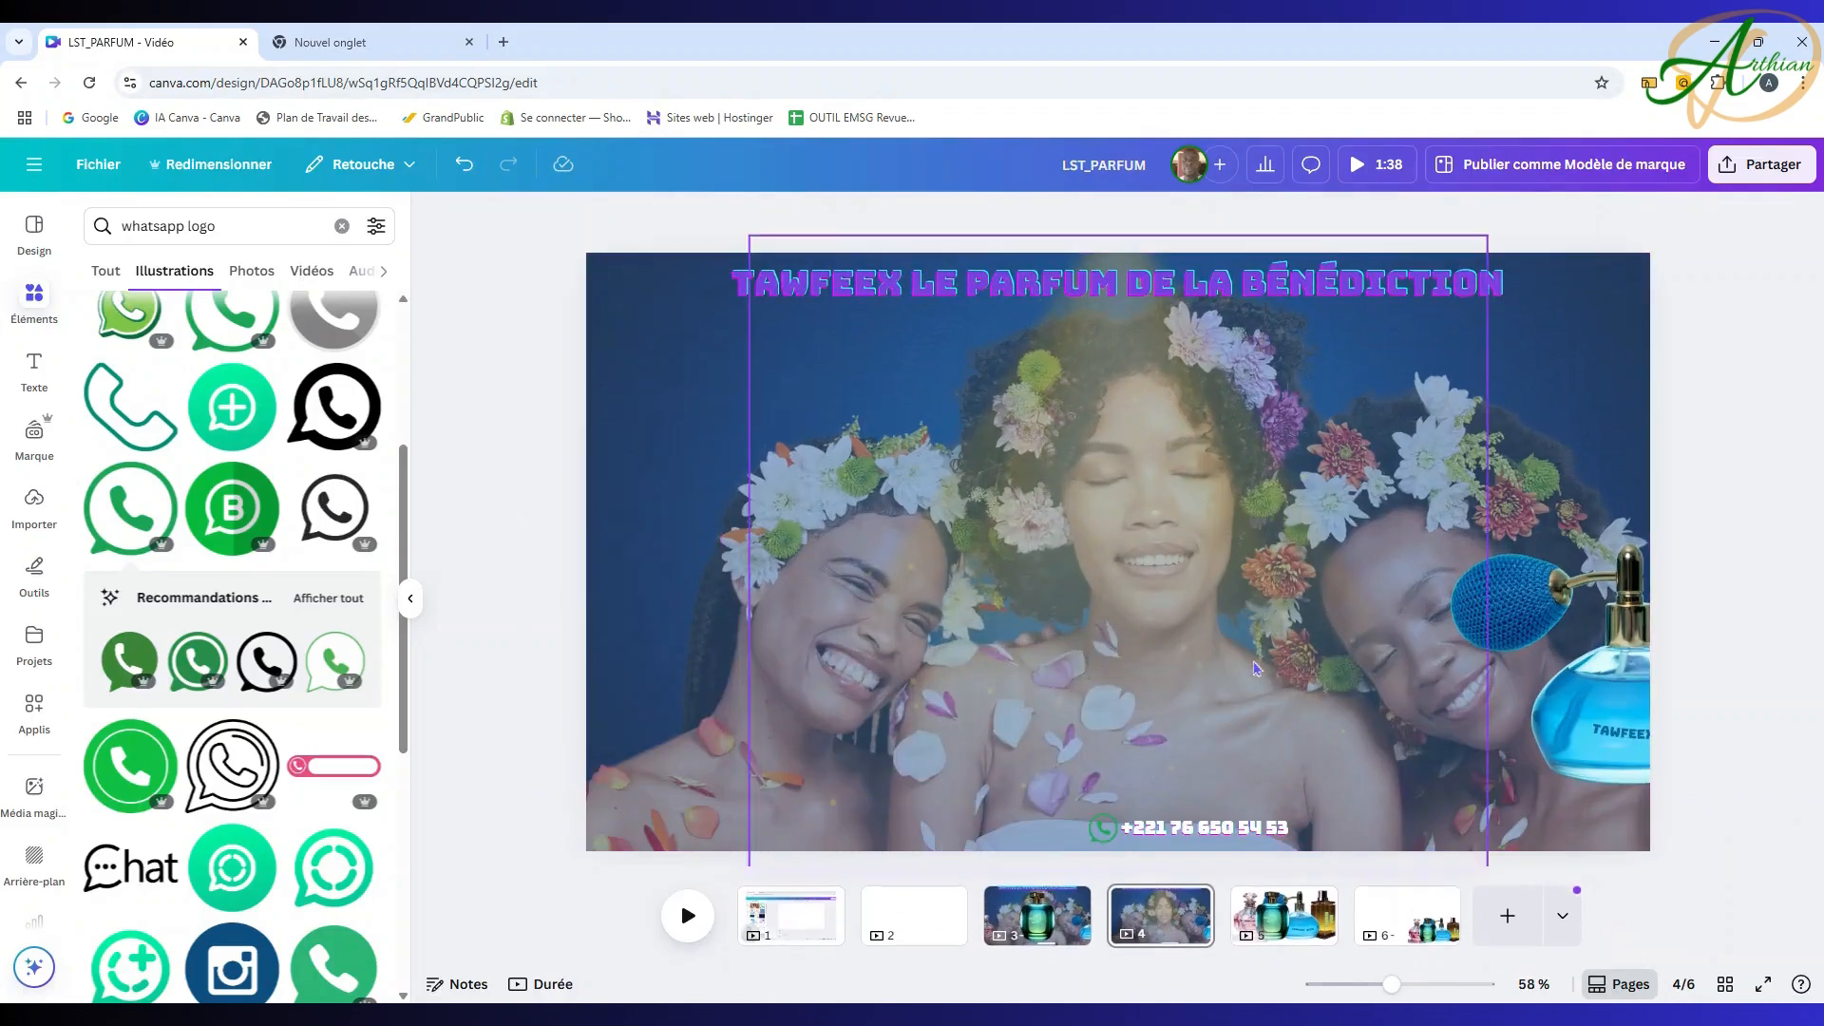
{"action": "left_click", "coordinate": [1612, 672]}
{"action": "key", "text": "Delete"}
{"action": "left_click", "coordinate": [1615, 672]}
{"action": "key", "text": "Delete"}
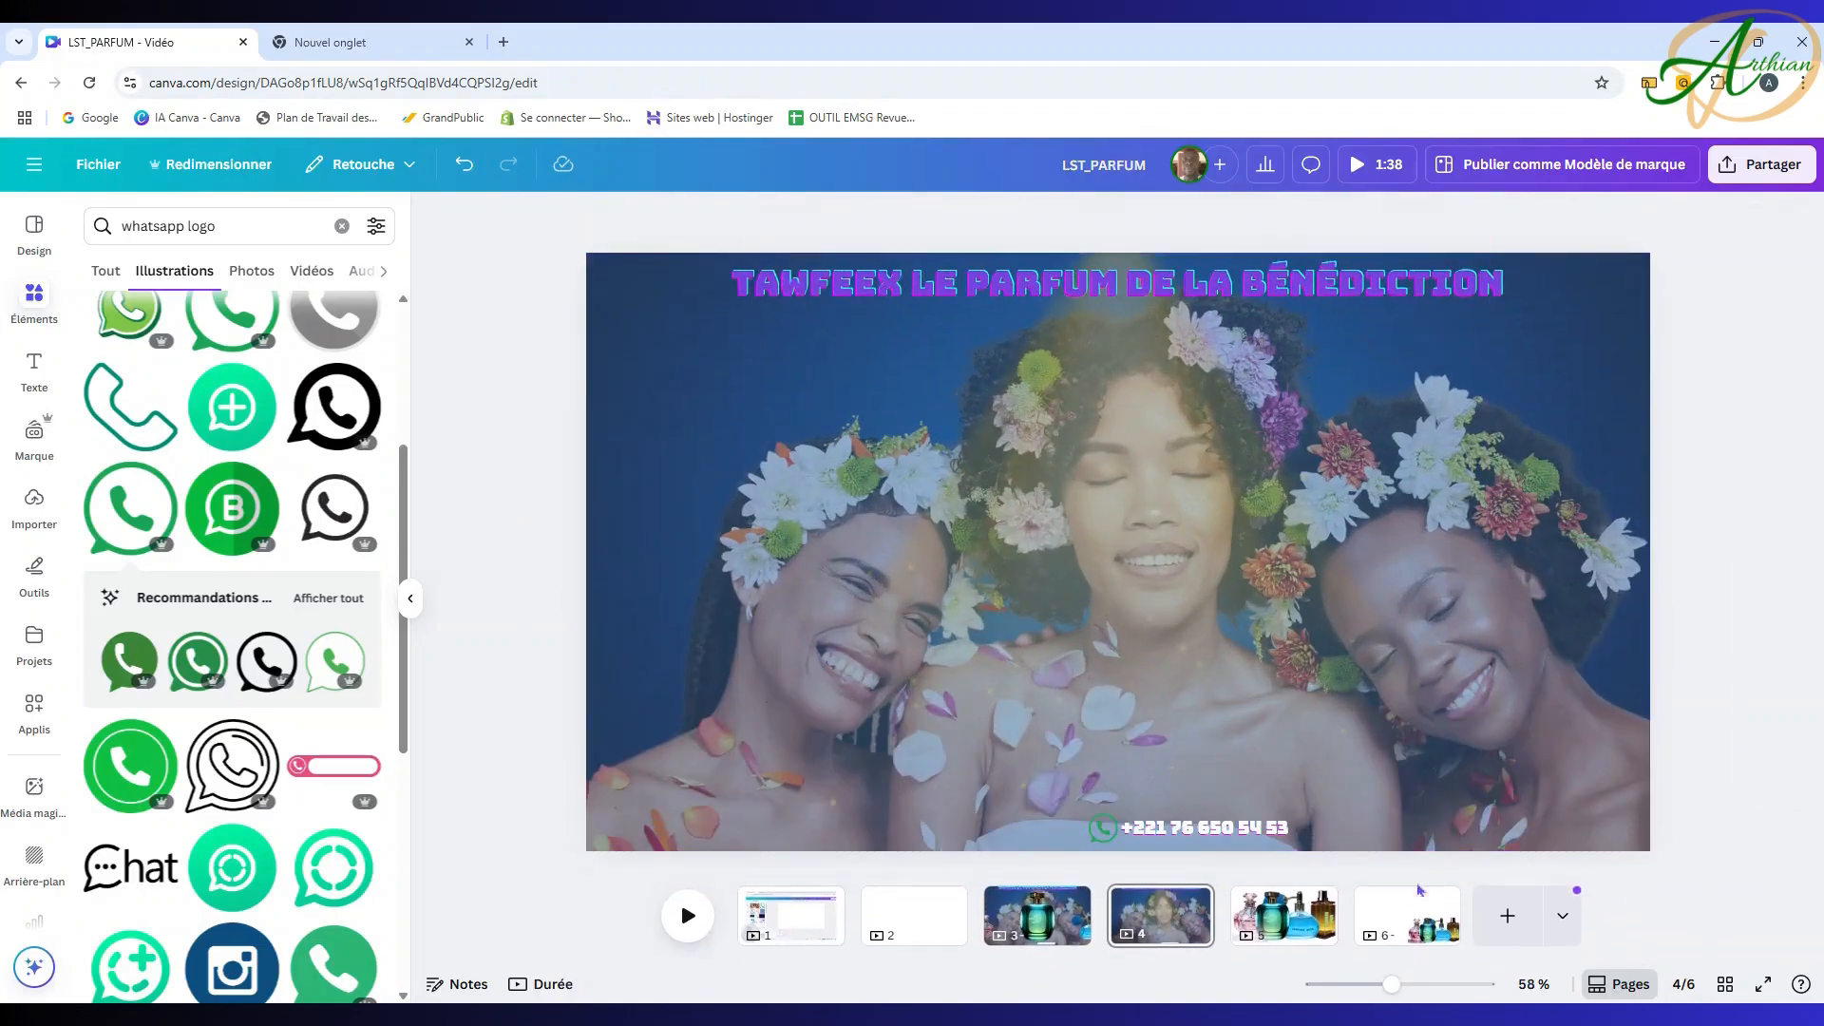
Step: Duplicate the bottle-free flower page three times, bringing the design to nine pages
{"action": "left_click", "coordinate": [1201, 905]}
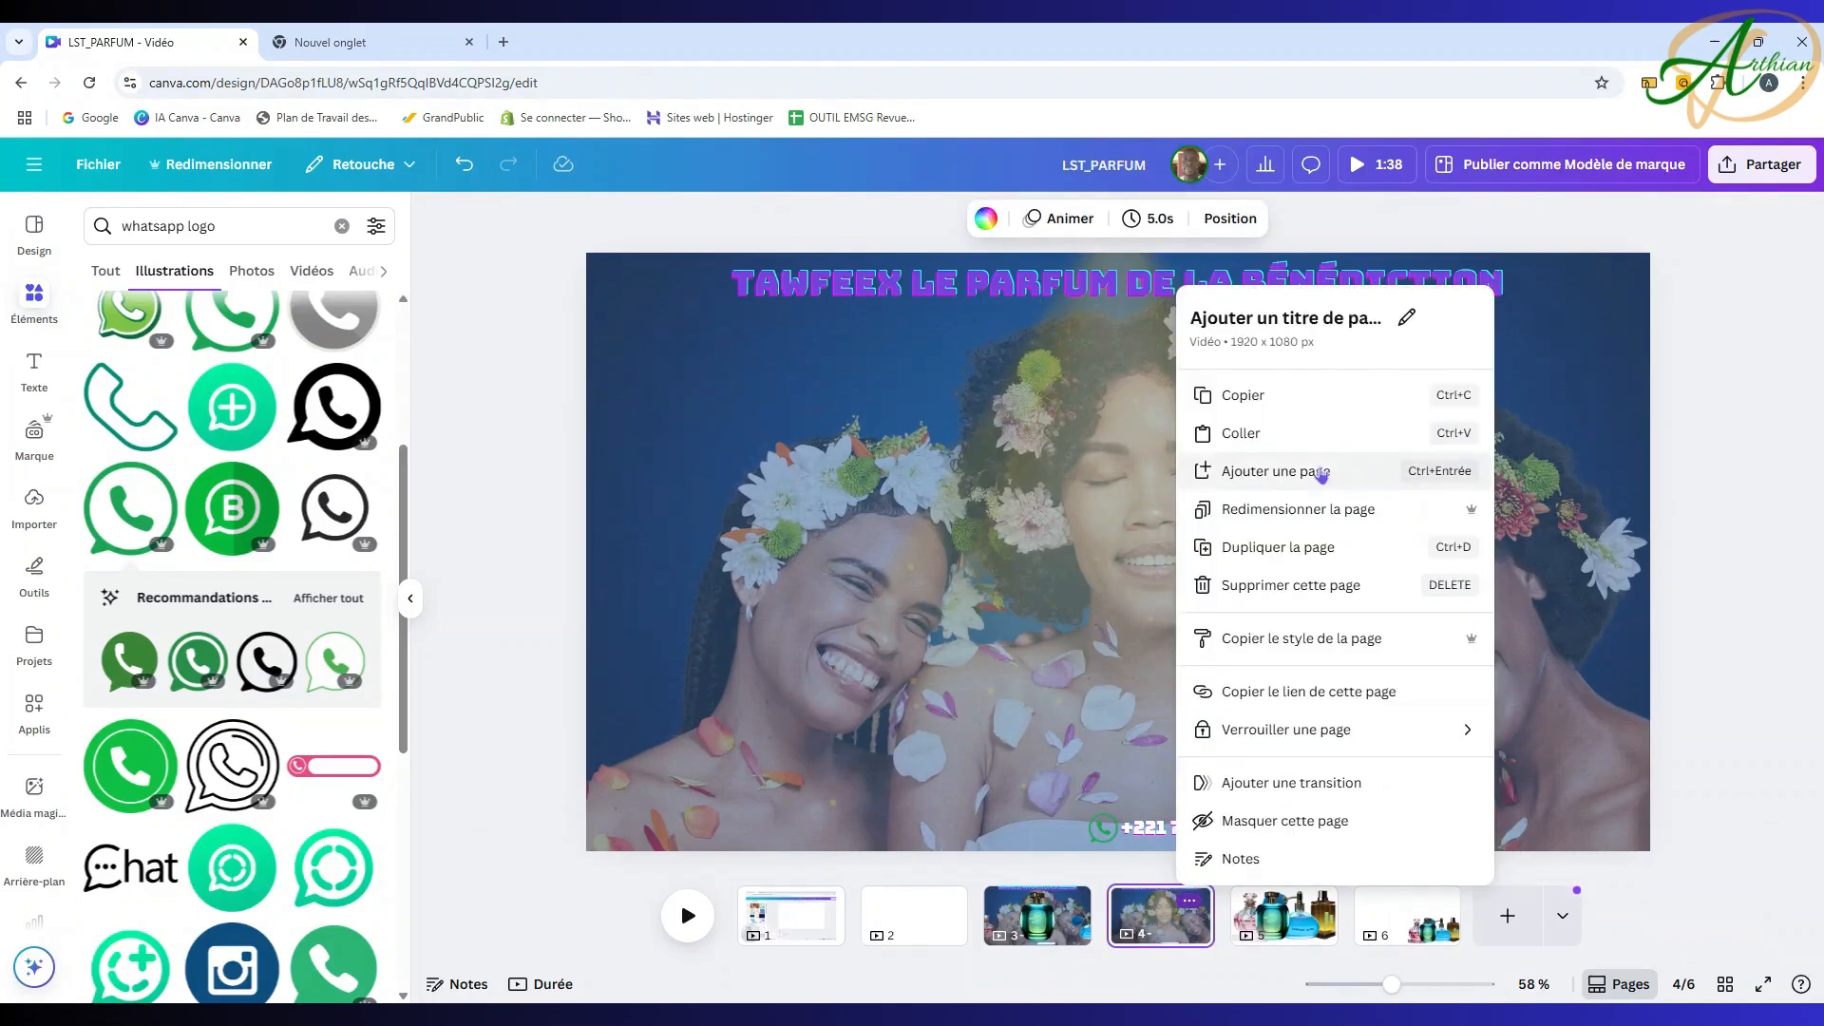
{"action": "left_click", "coordinate": [1296, 548]}
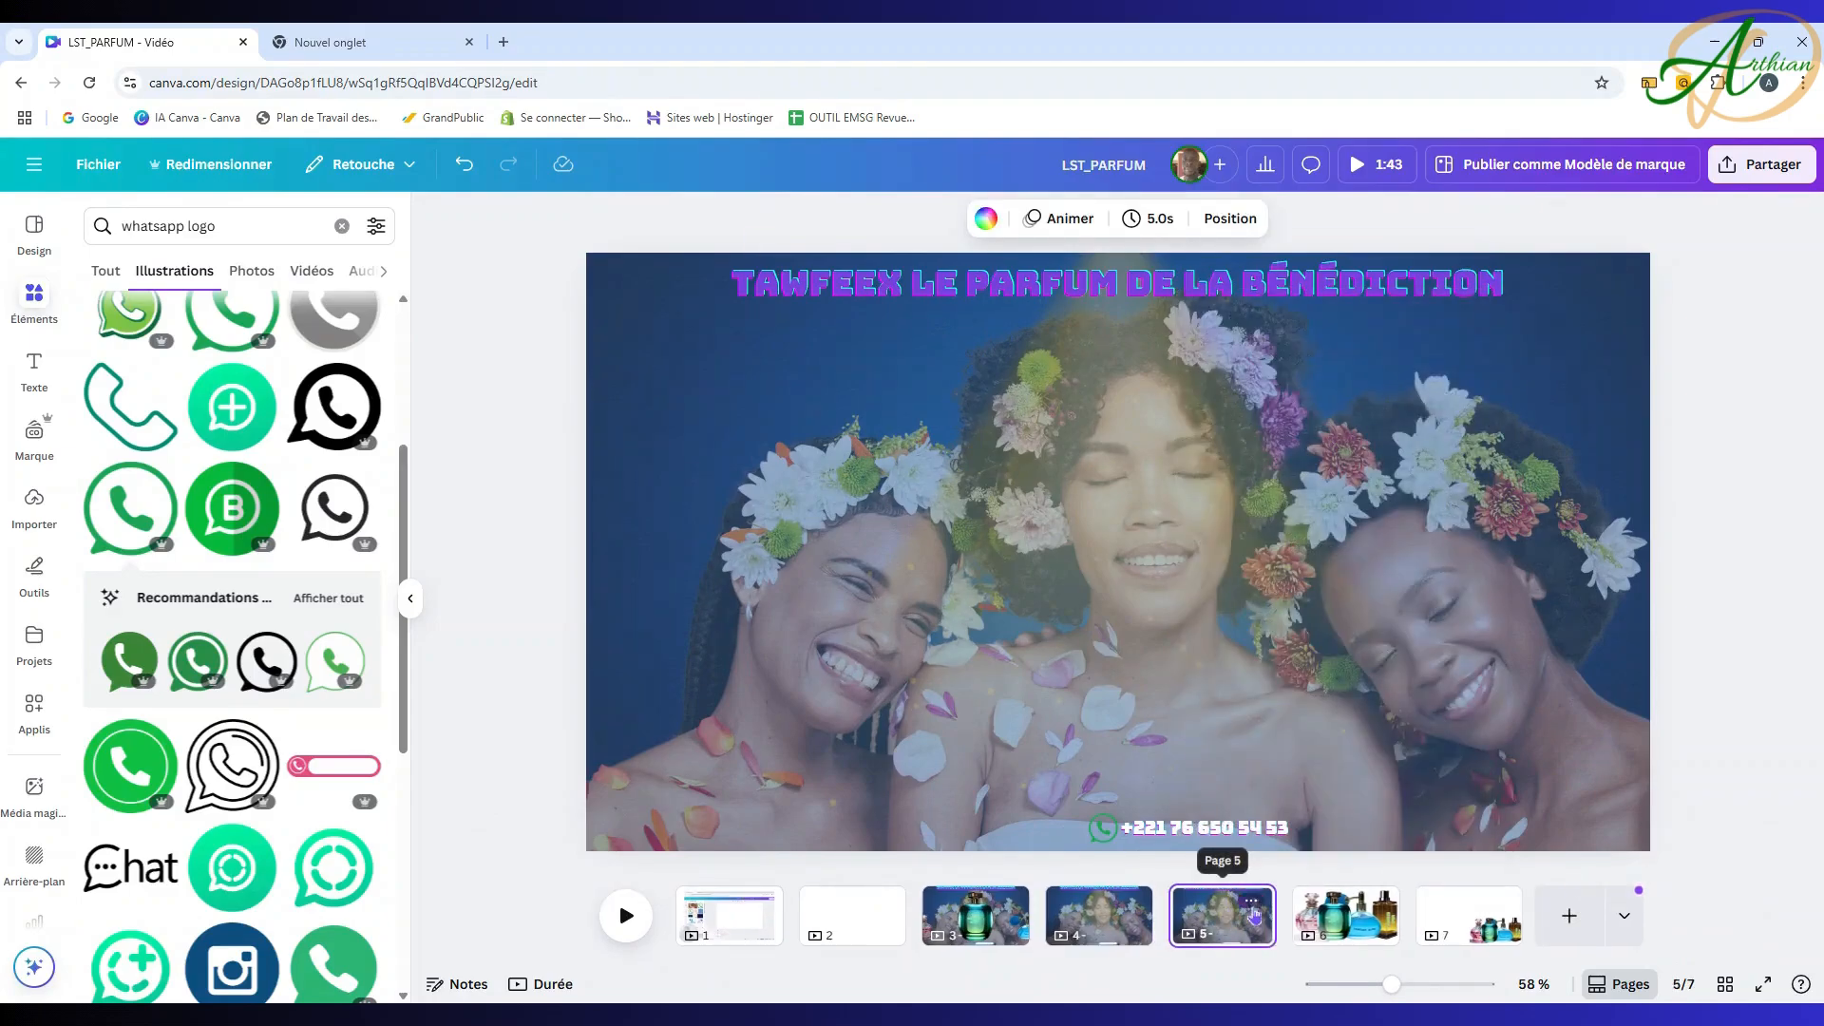
{"action": "left_click", "coordinate": [1250, 900]}
{"action": "left_click", "coordinate": [1363, 548]}
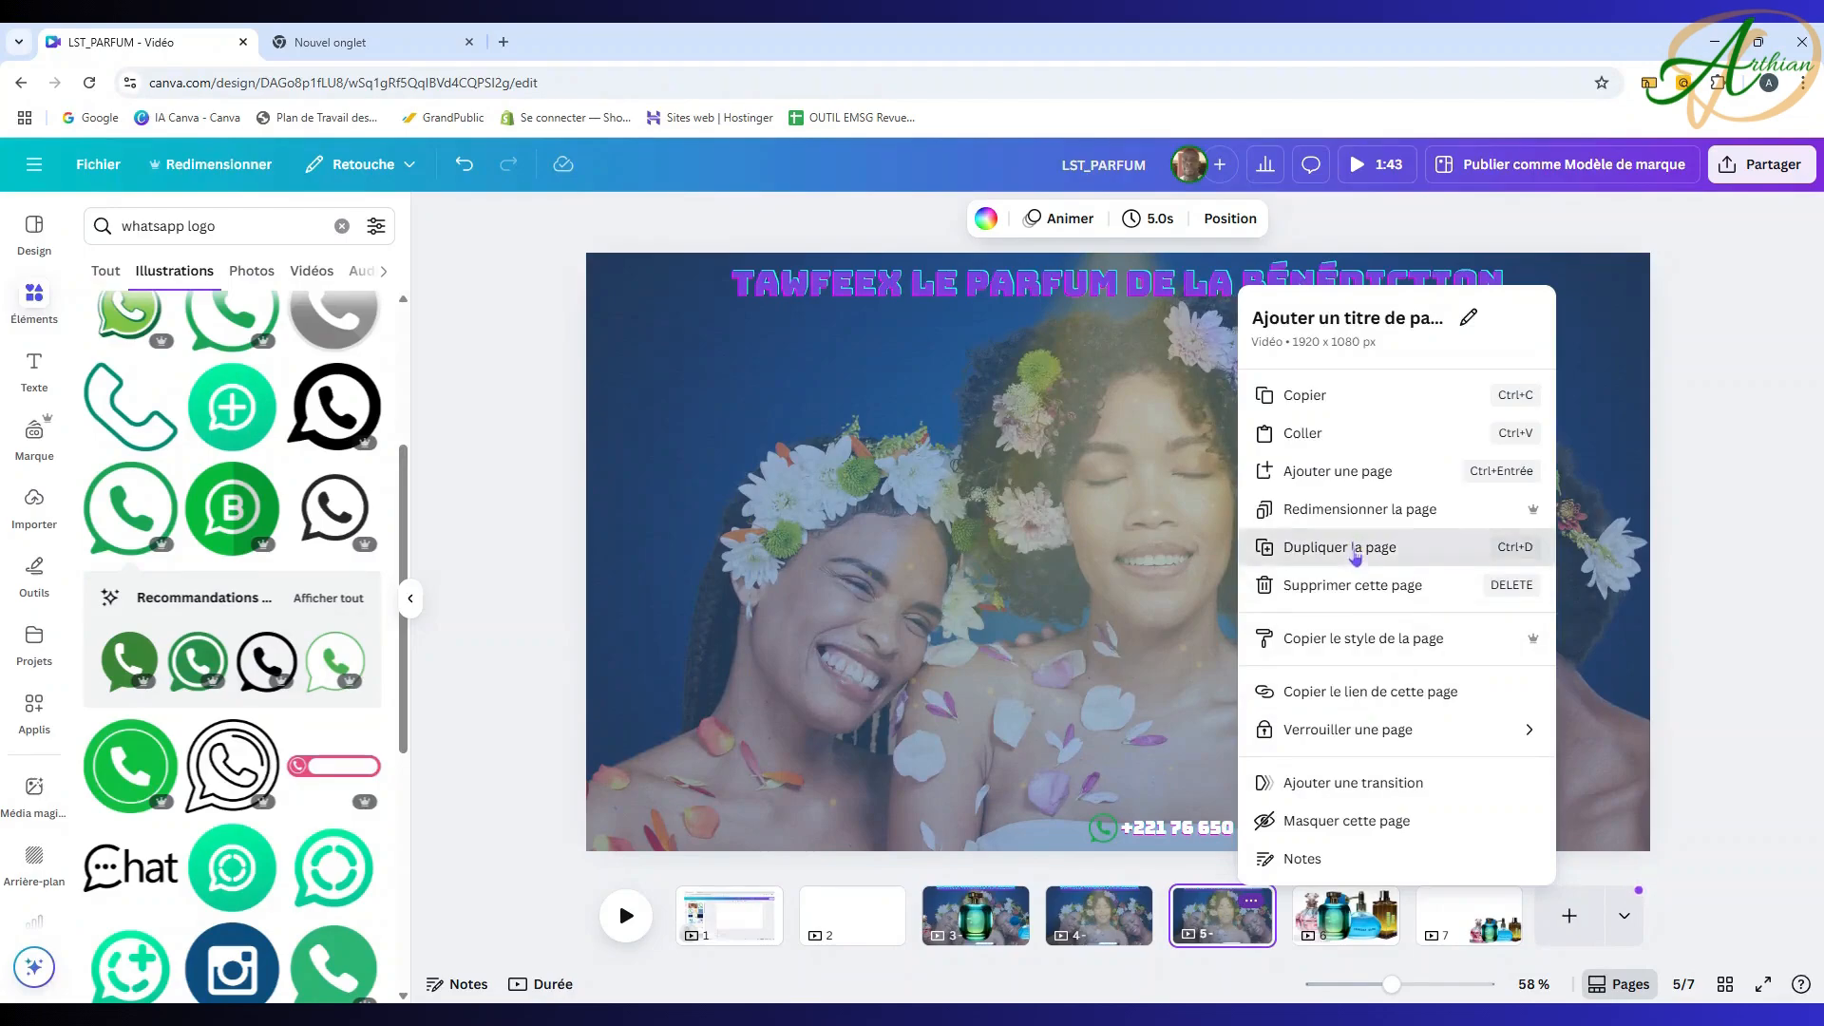
{"action": "left_click", "coordinate": [1314, 902]}
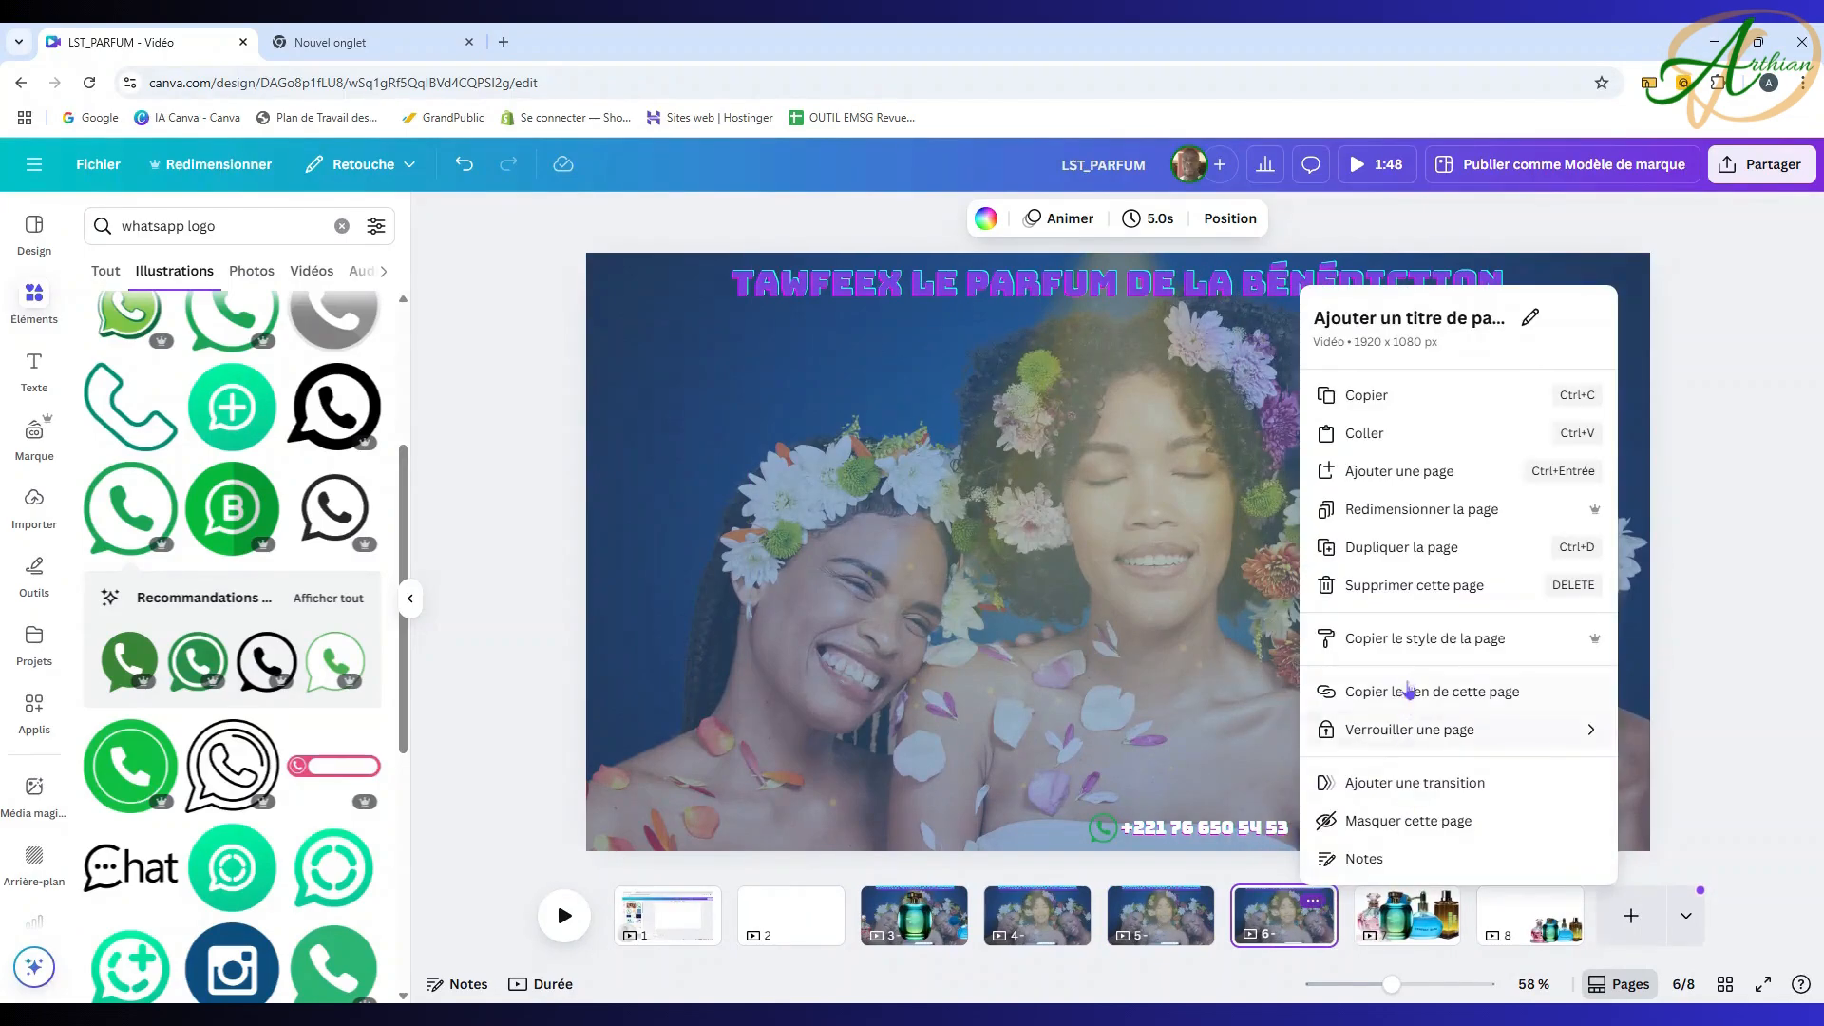
{"action": "left_click", "coordinate": [1392, 548]}
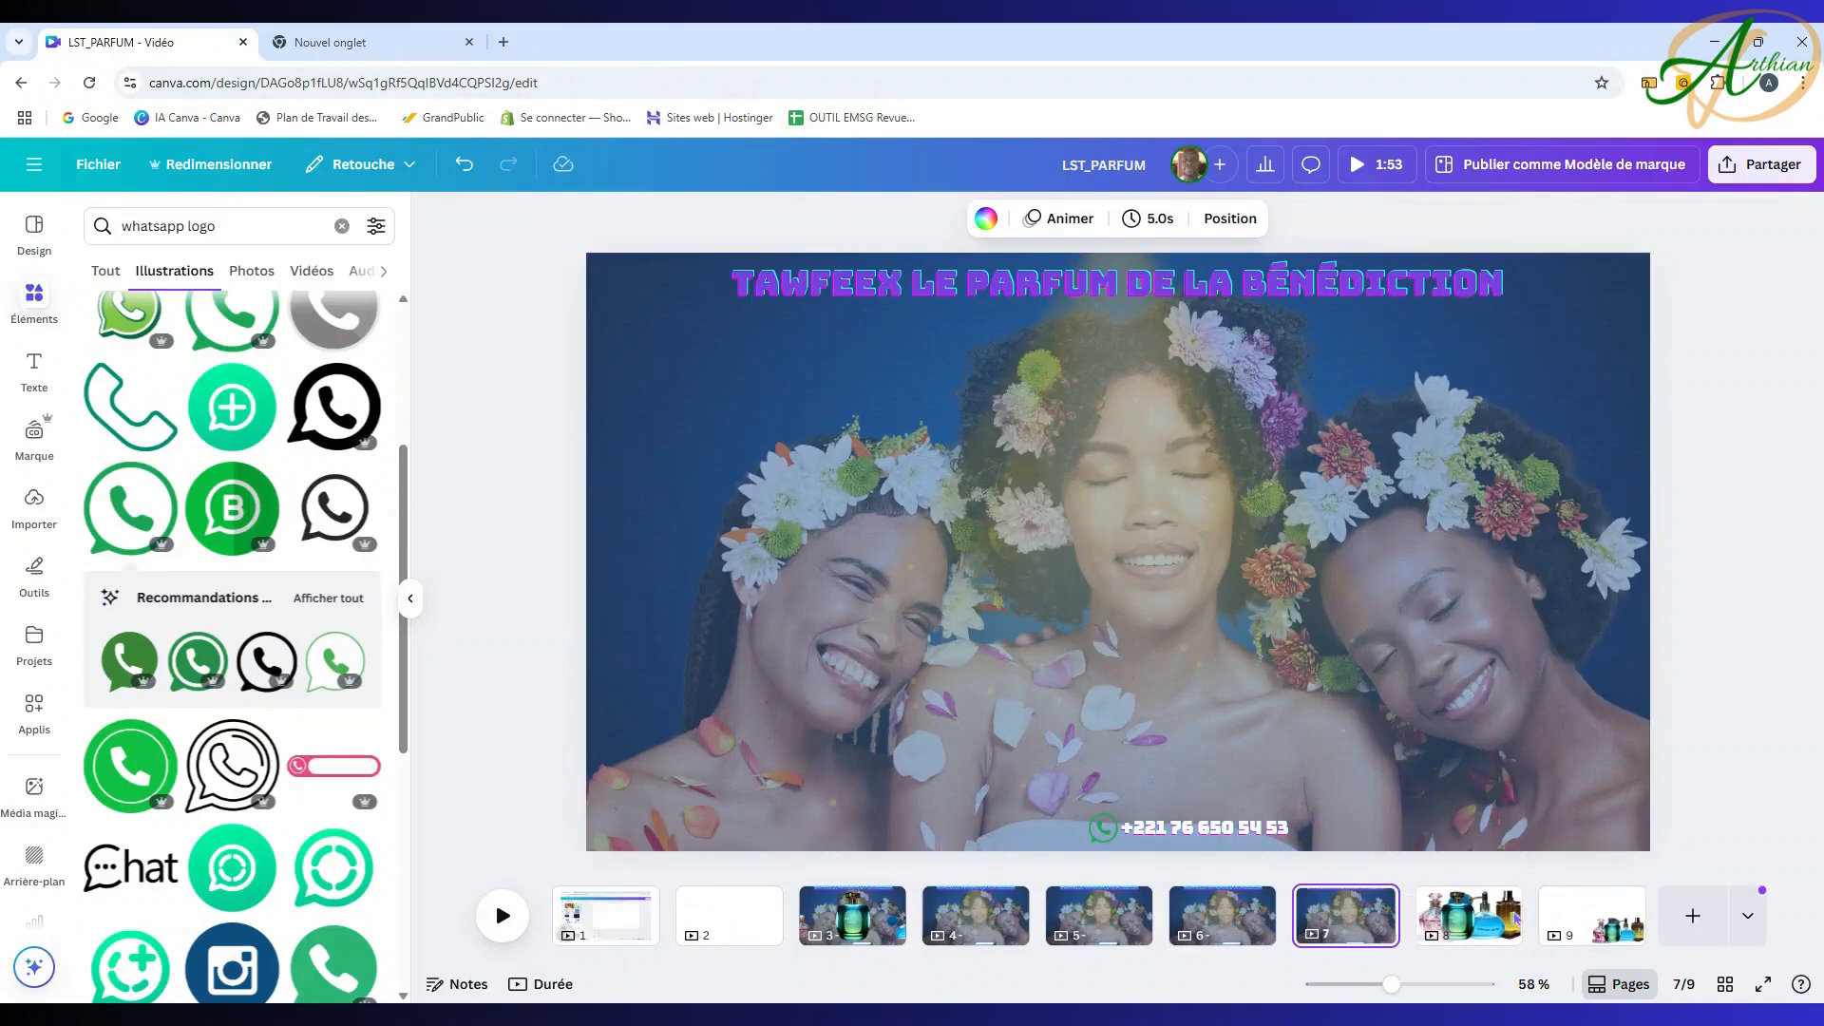
{"action": "left_click", "coordinate": [1516, 918]}
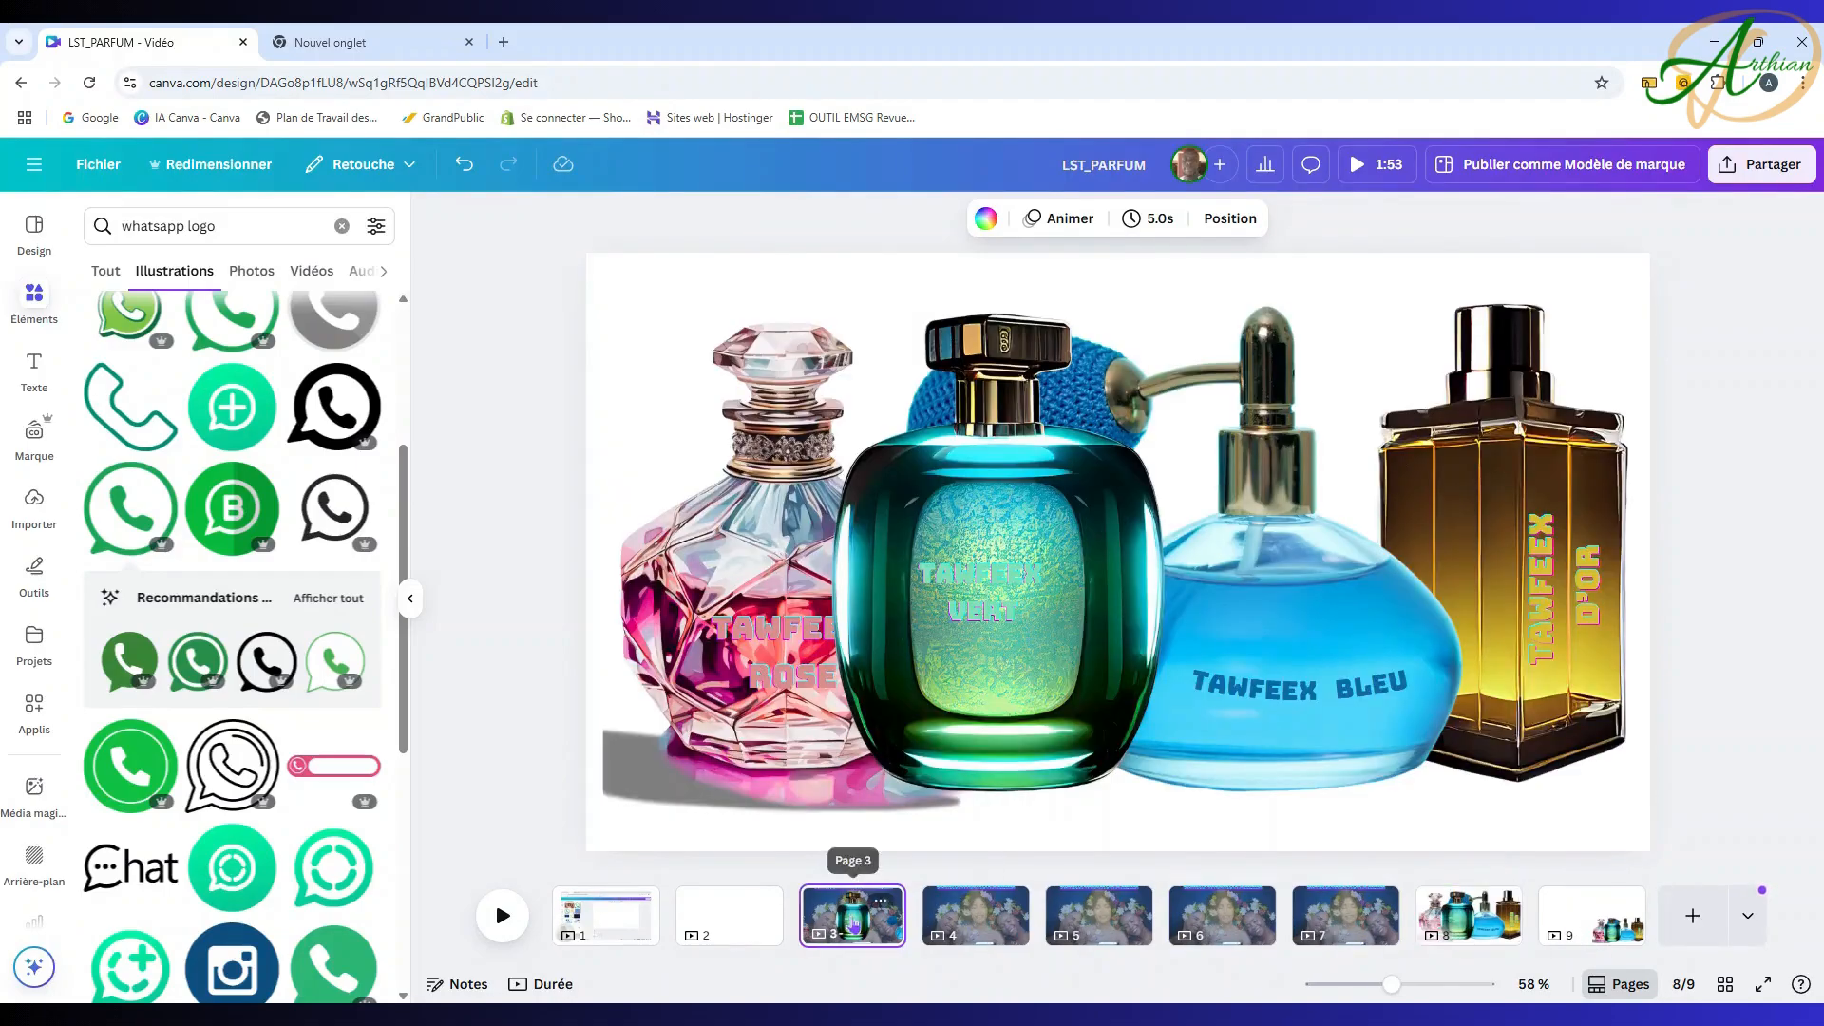
Step: On page 3, nudge the blue bottle slightly into place
{"action": "left_click", "coordinate": [853, 921]}
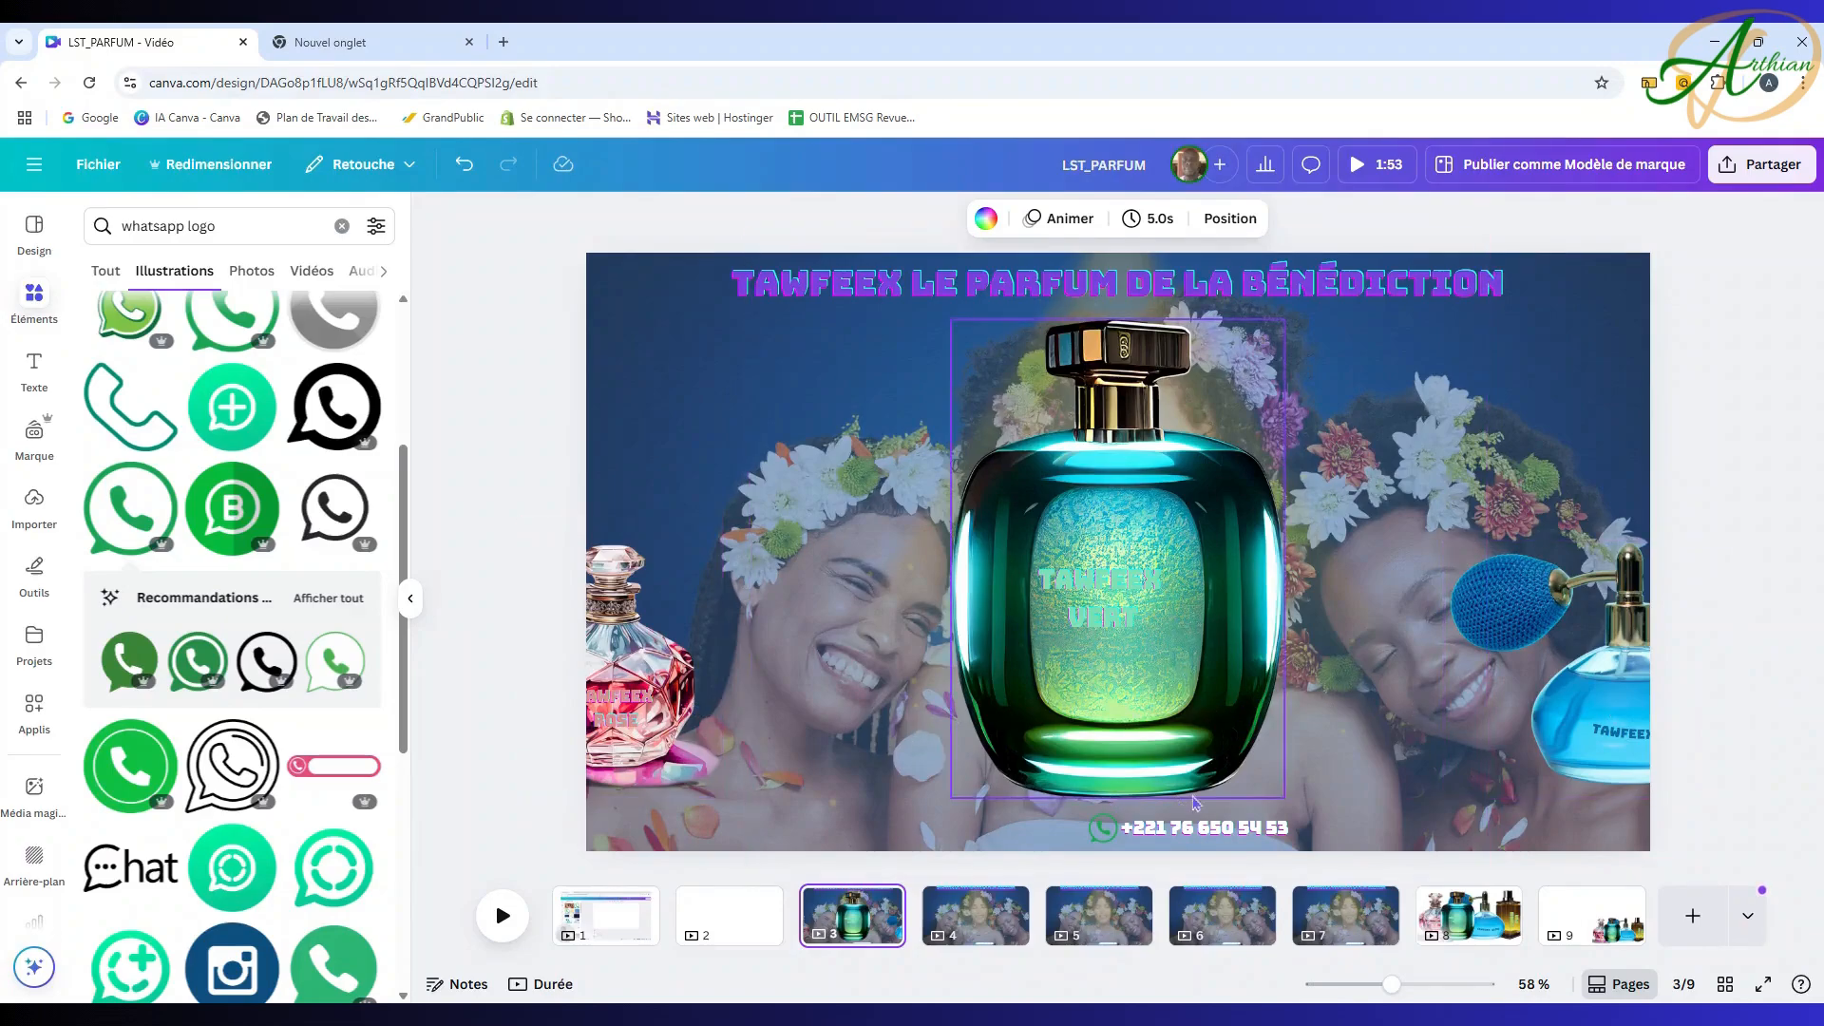
{"action": "double_click", "coordinate": [637, 700]}
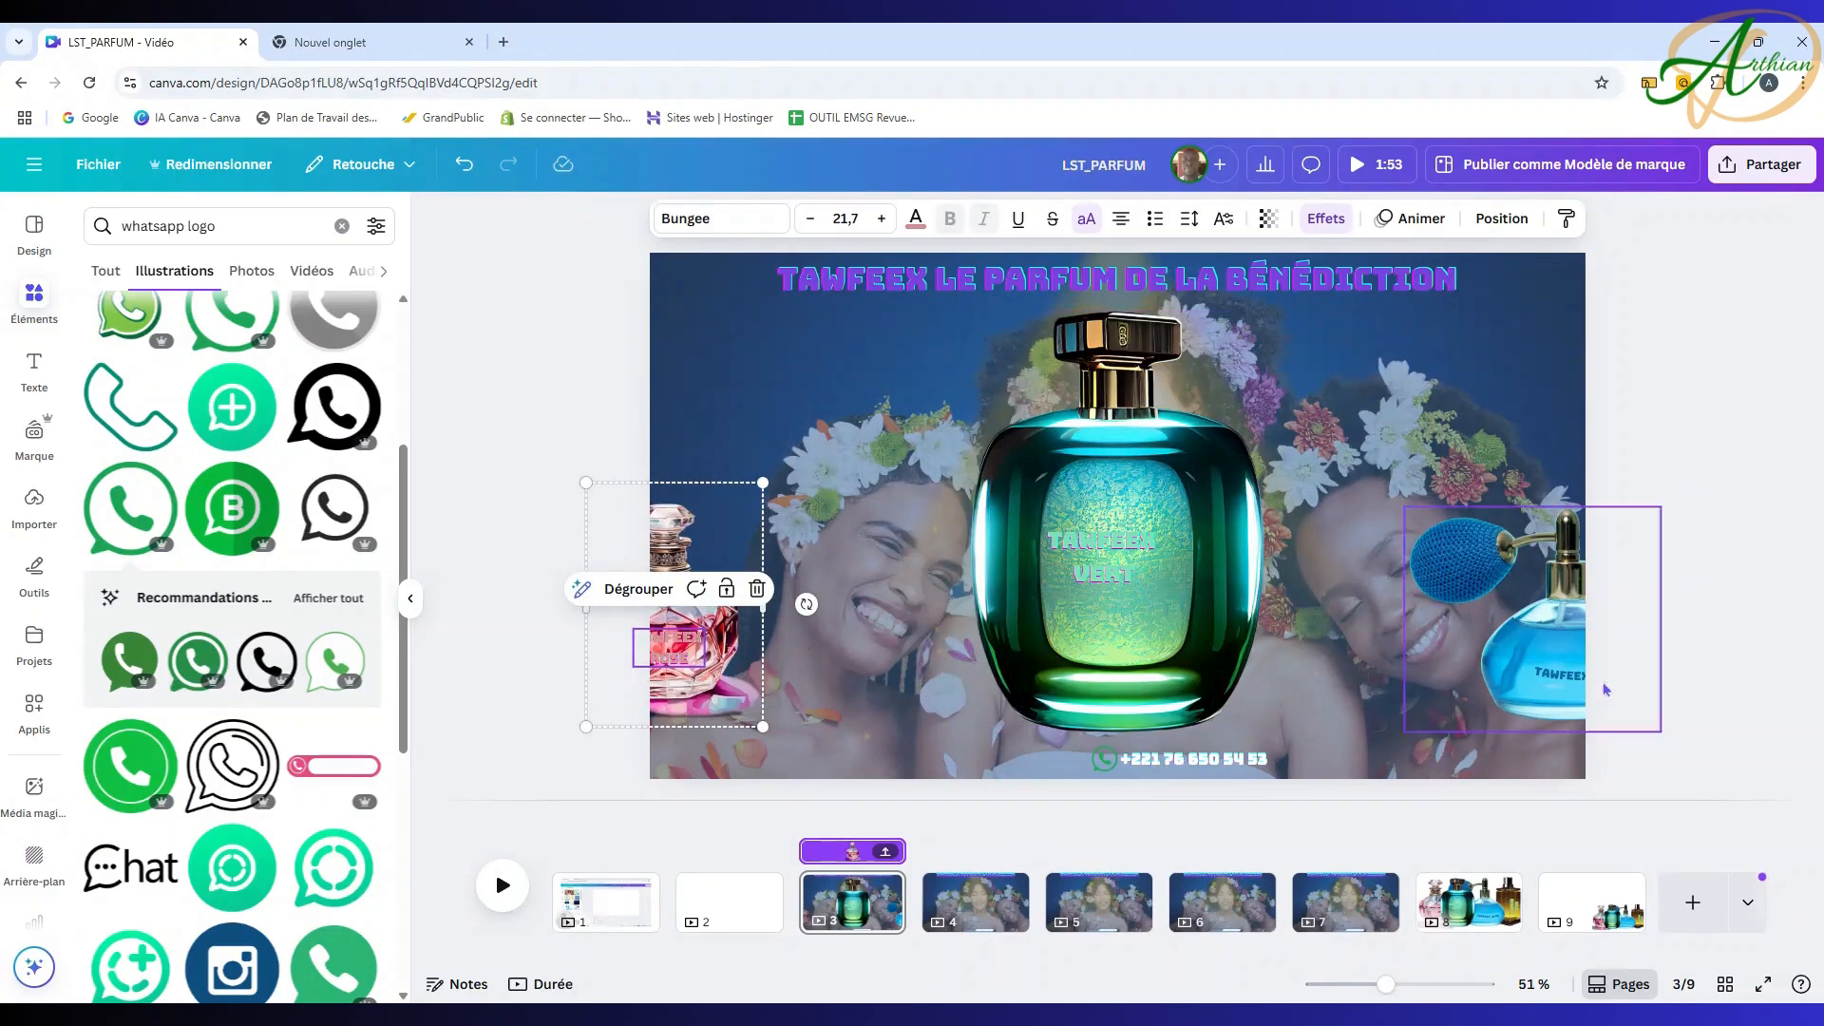
{"action": "double_click", "coordinate": [1554, 654]}
{"action": "left_click_drag", "start_coordinate": [1554, 653], "coordinate": [1551, 662]}
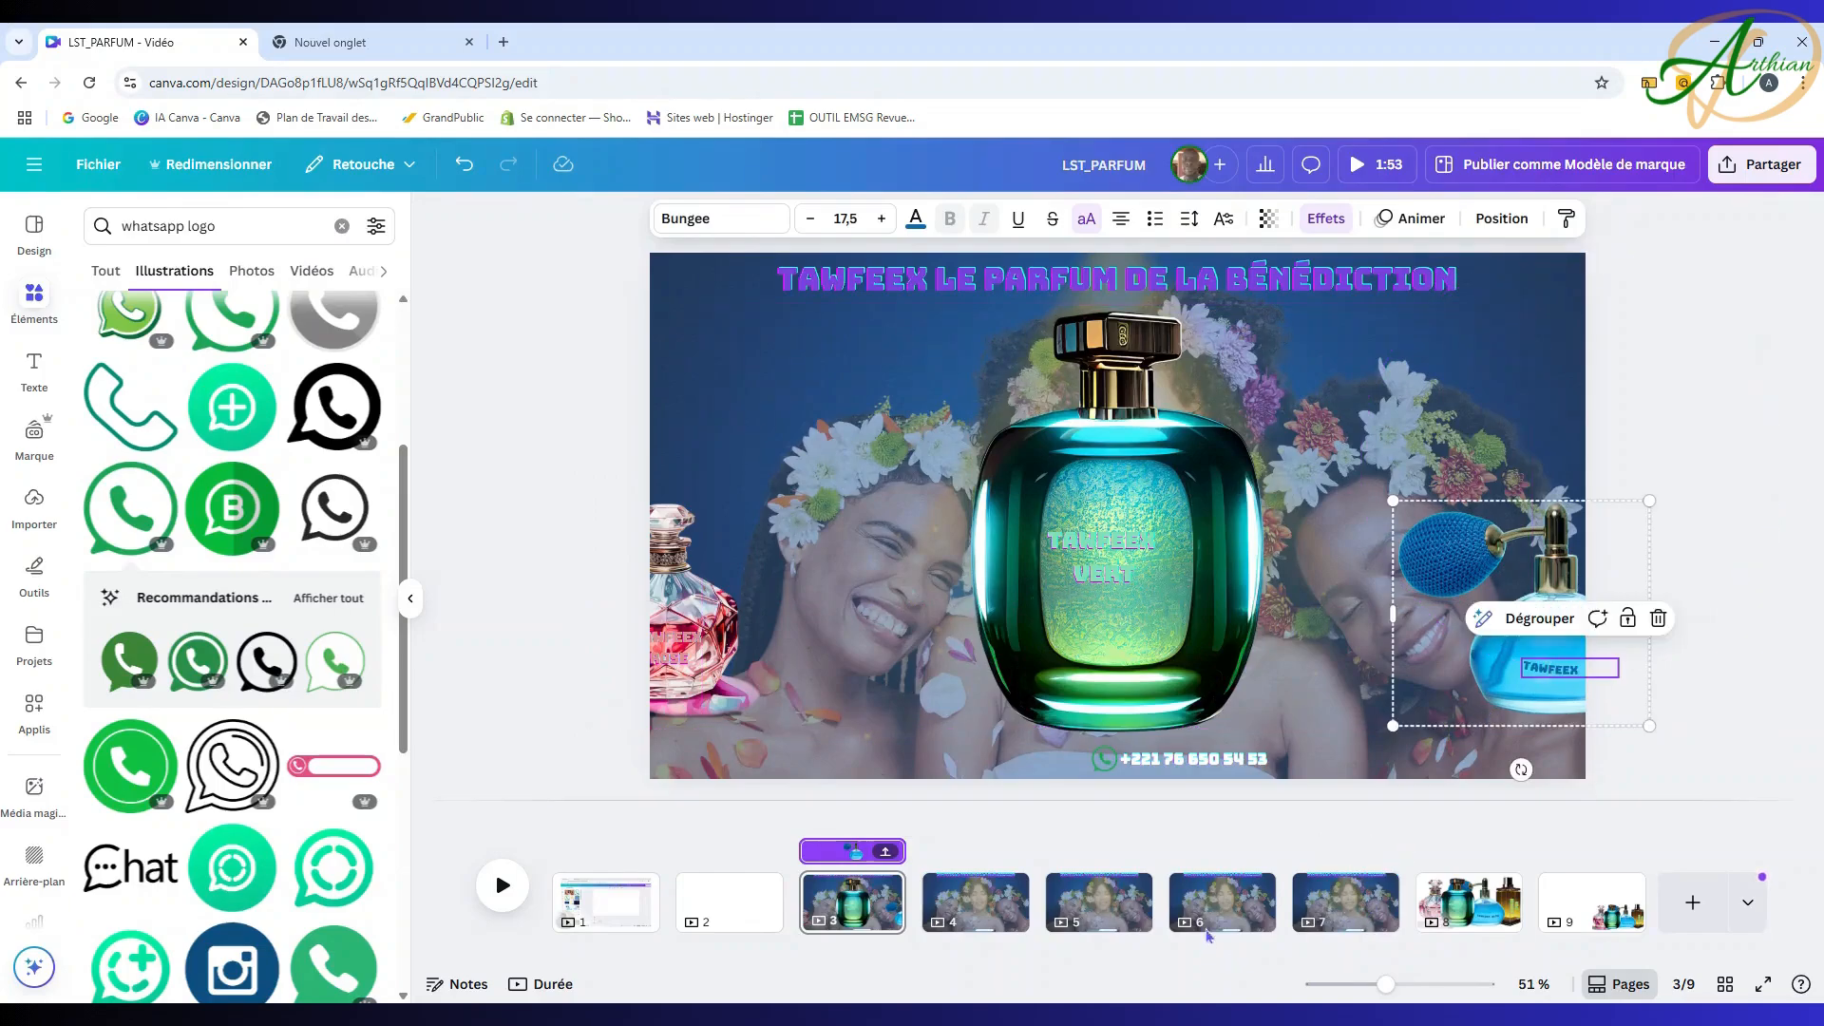
Step: Select the blue TAWFEEX BLEU bottle group on page 8, then bring up the empty page 4
{"action": "left_click", "coordinate": [979, 907]}
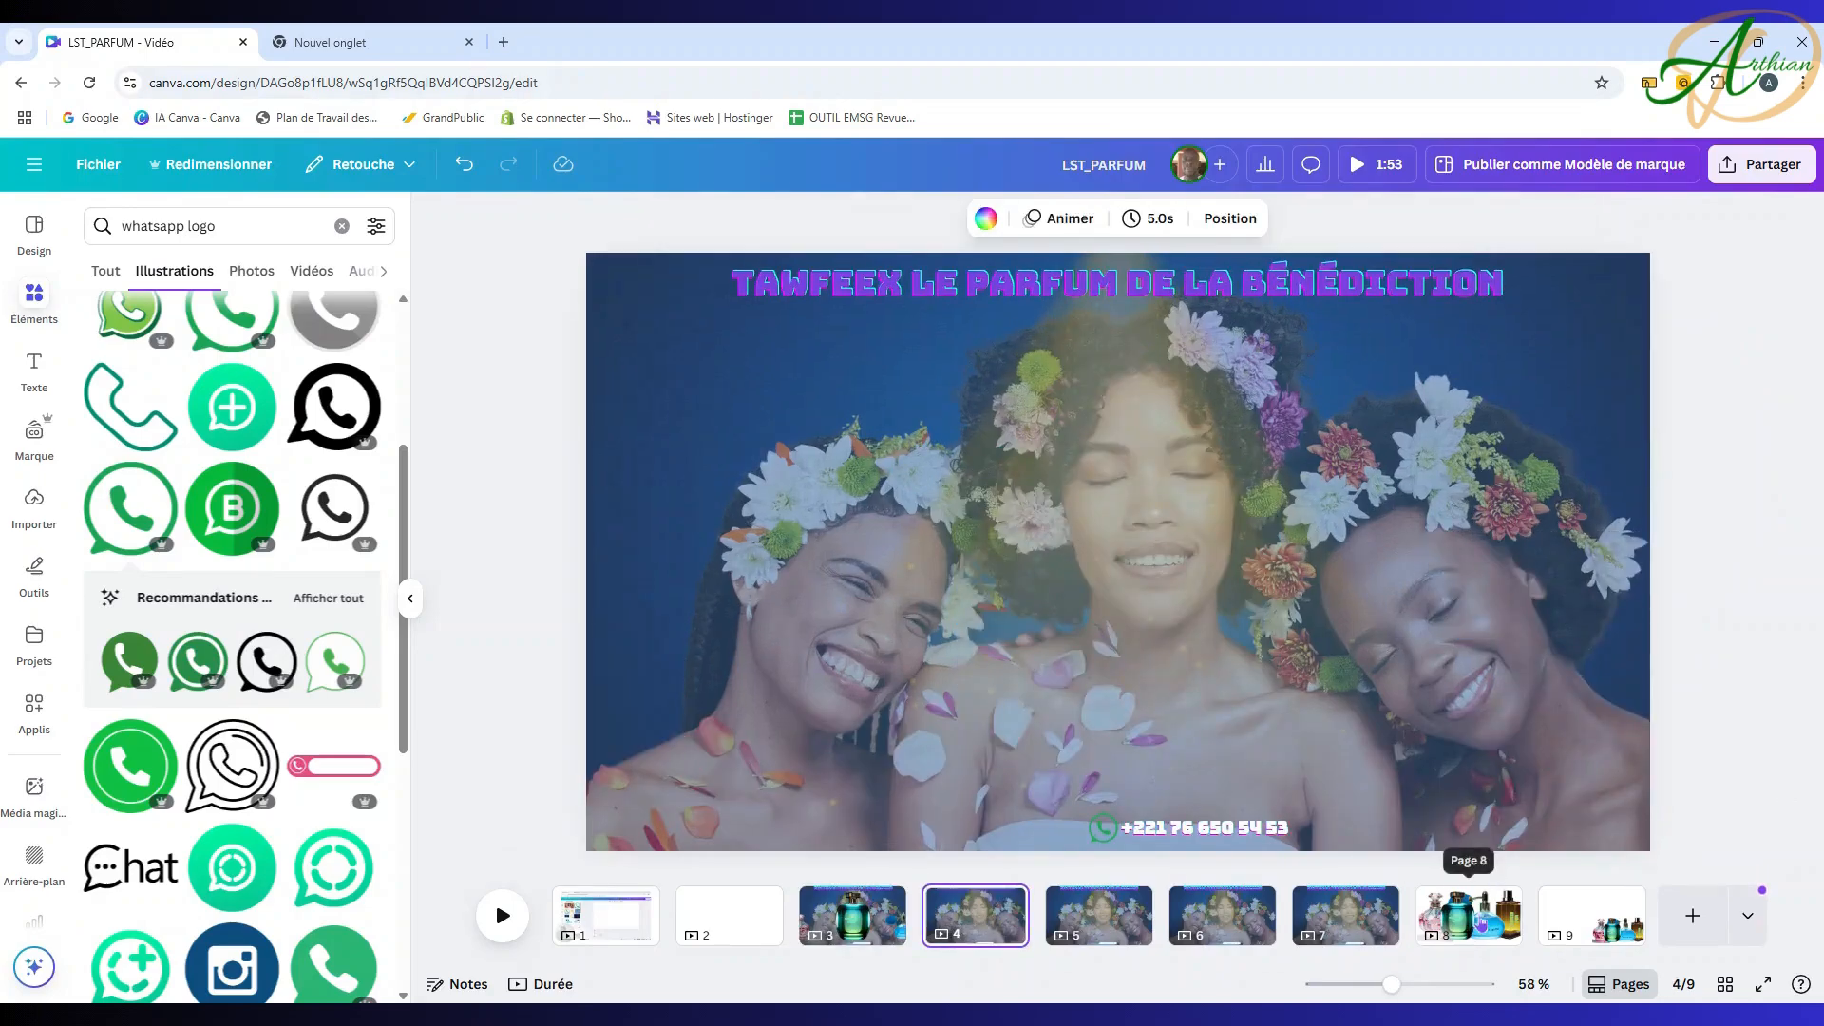
{"action": "left_click", "coordinate": [1481, 921]}
{"action": "left_click", "coordinate": [1368, 677]}
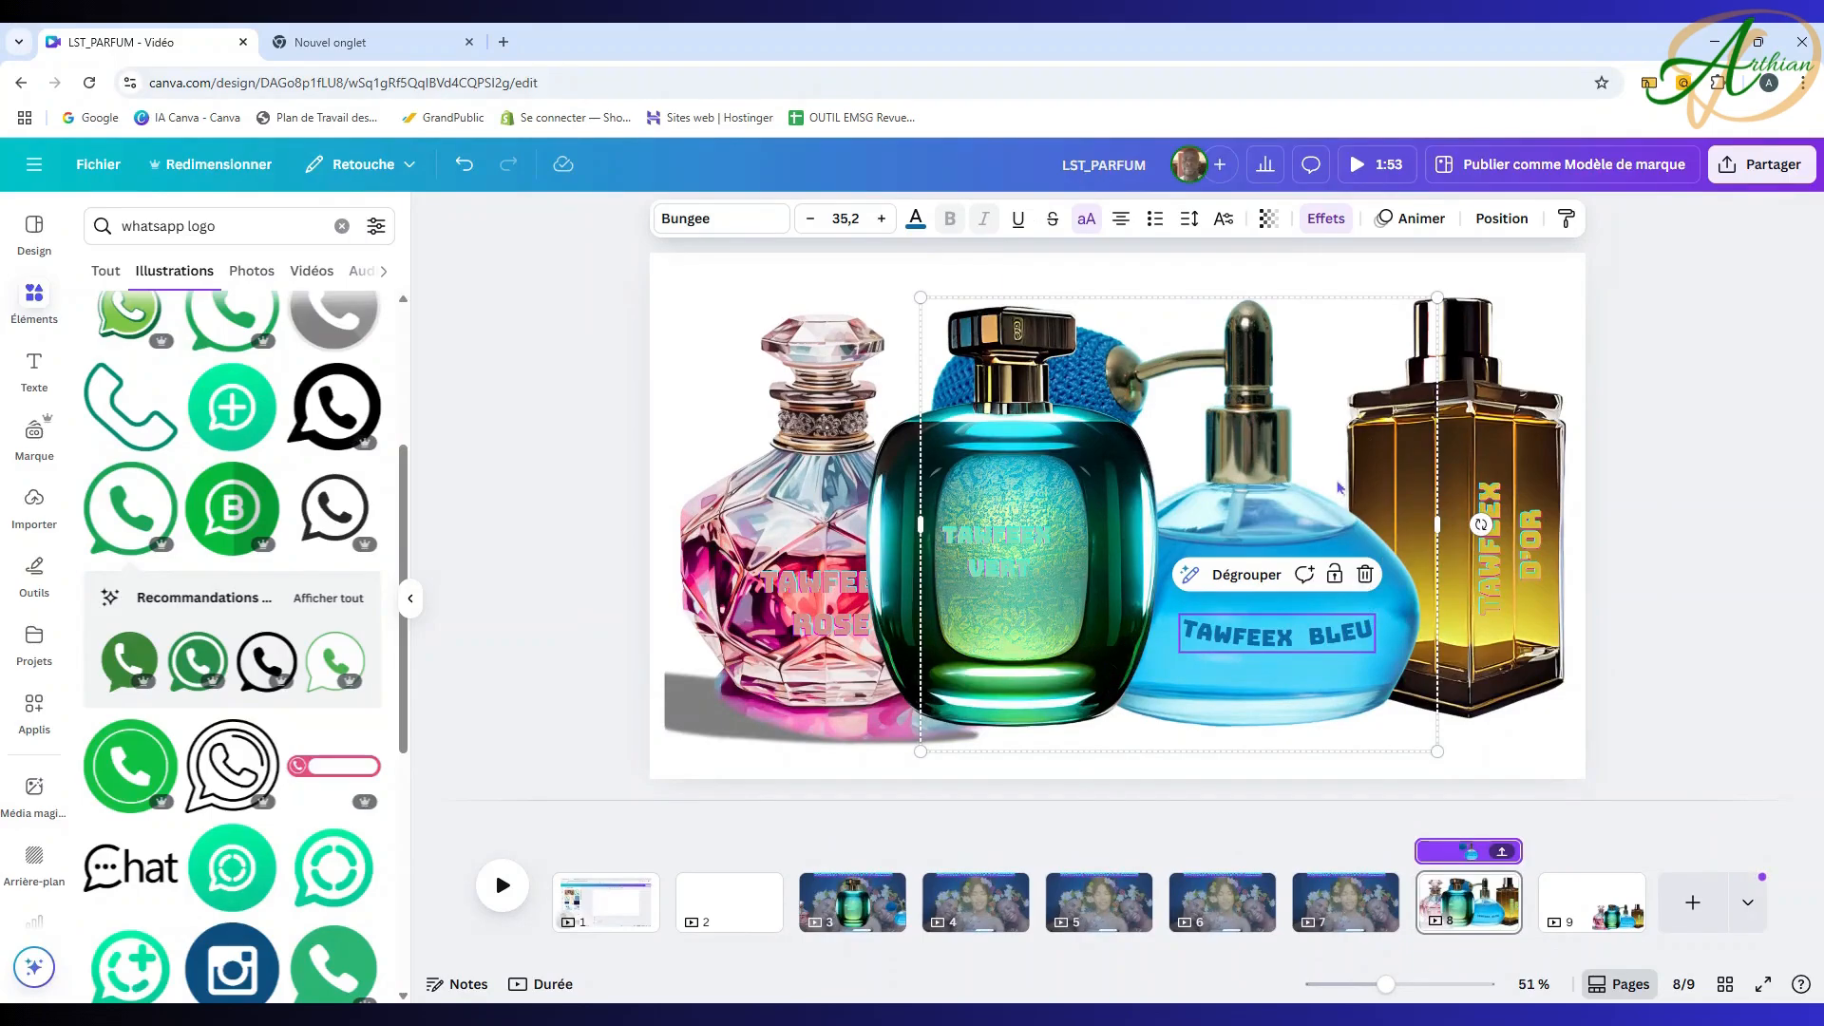
{"action": "left_click", "coordinate": [1320, 534]}
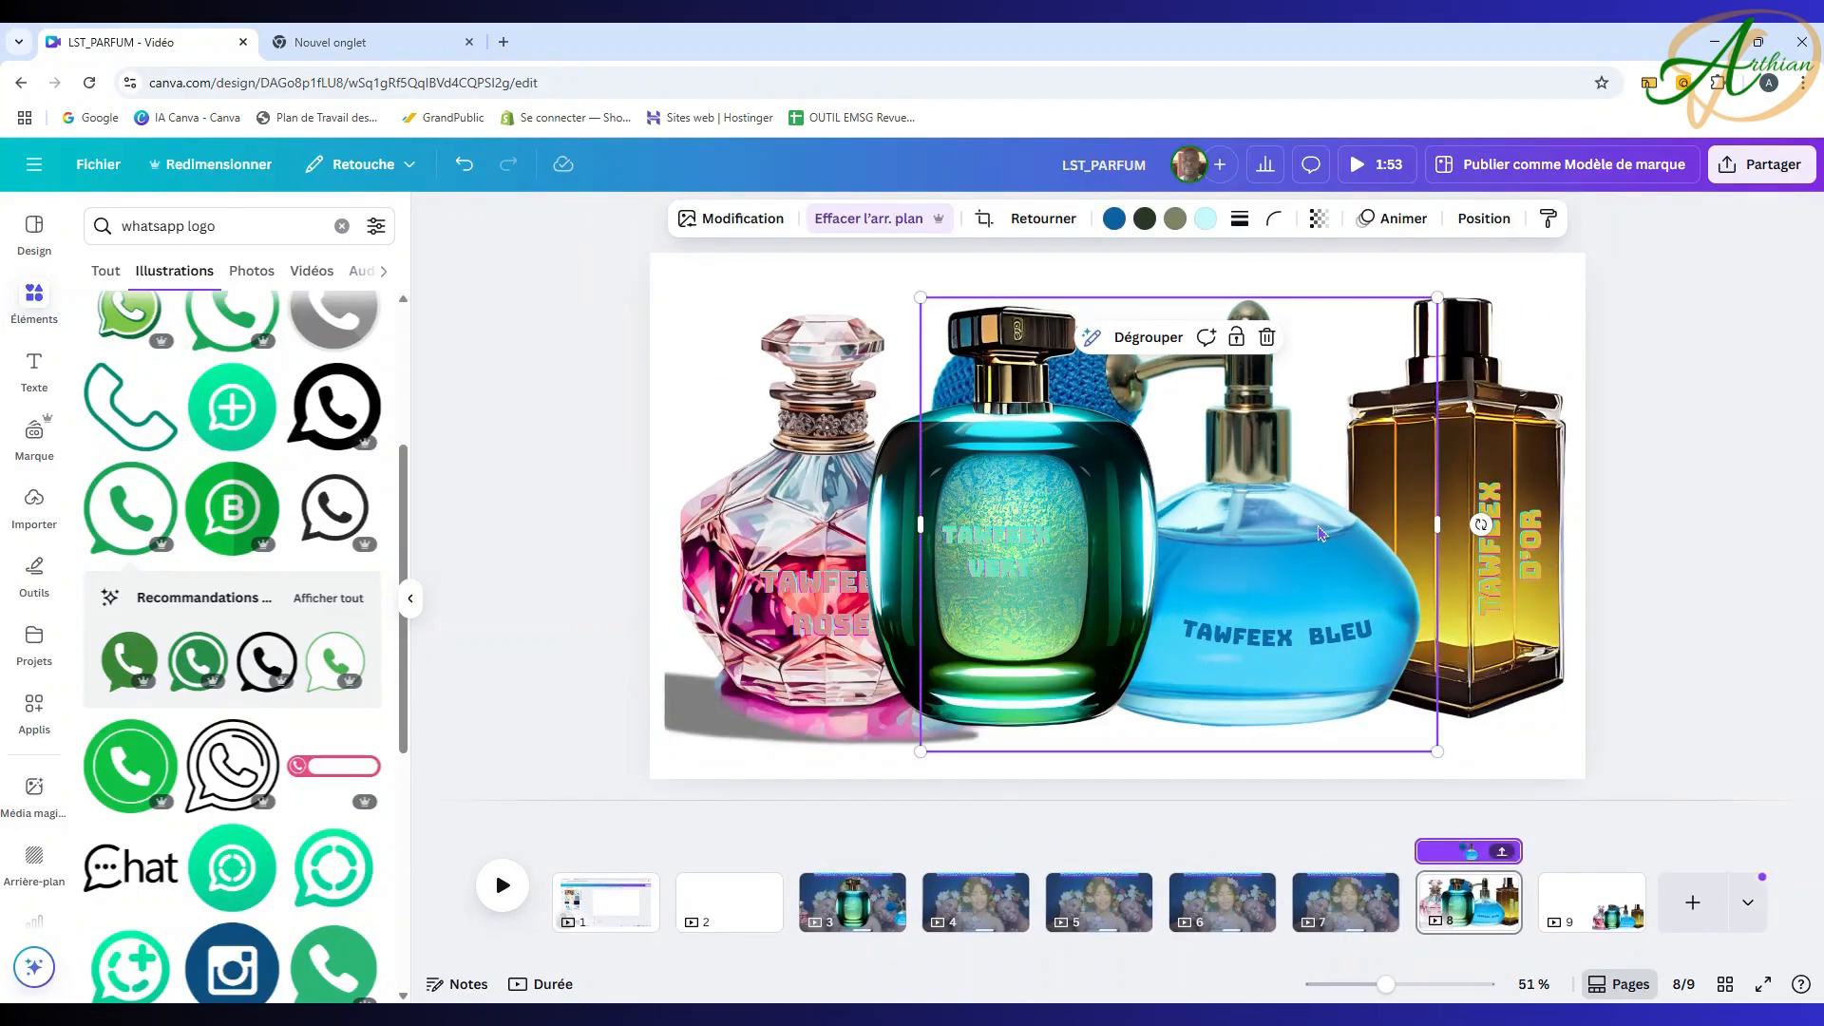
{"action": "left_click", "coordinate": [976, 903]}
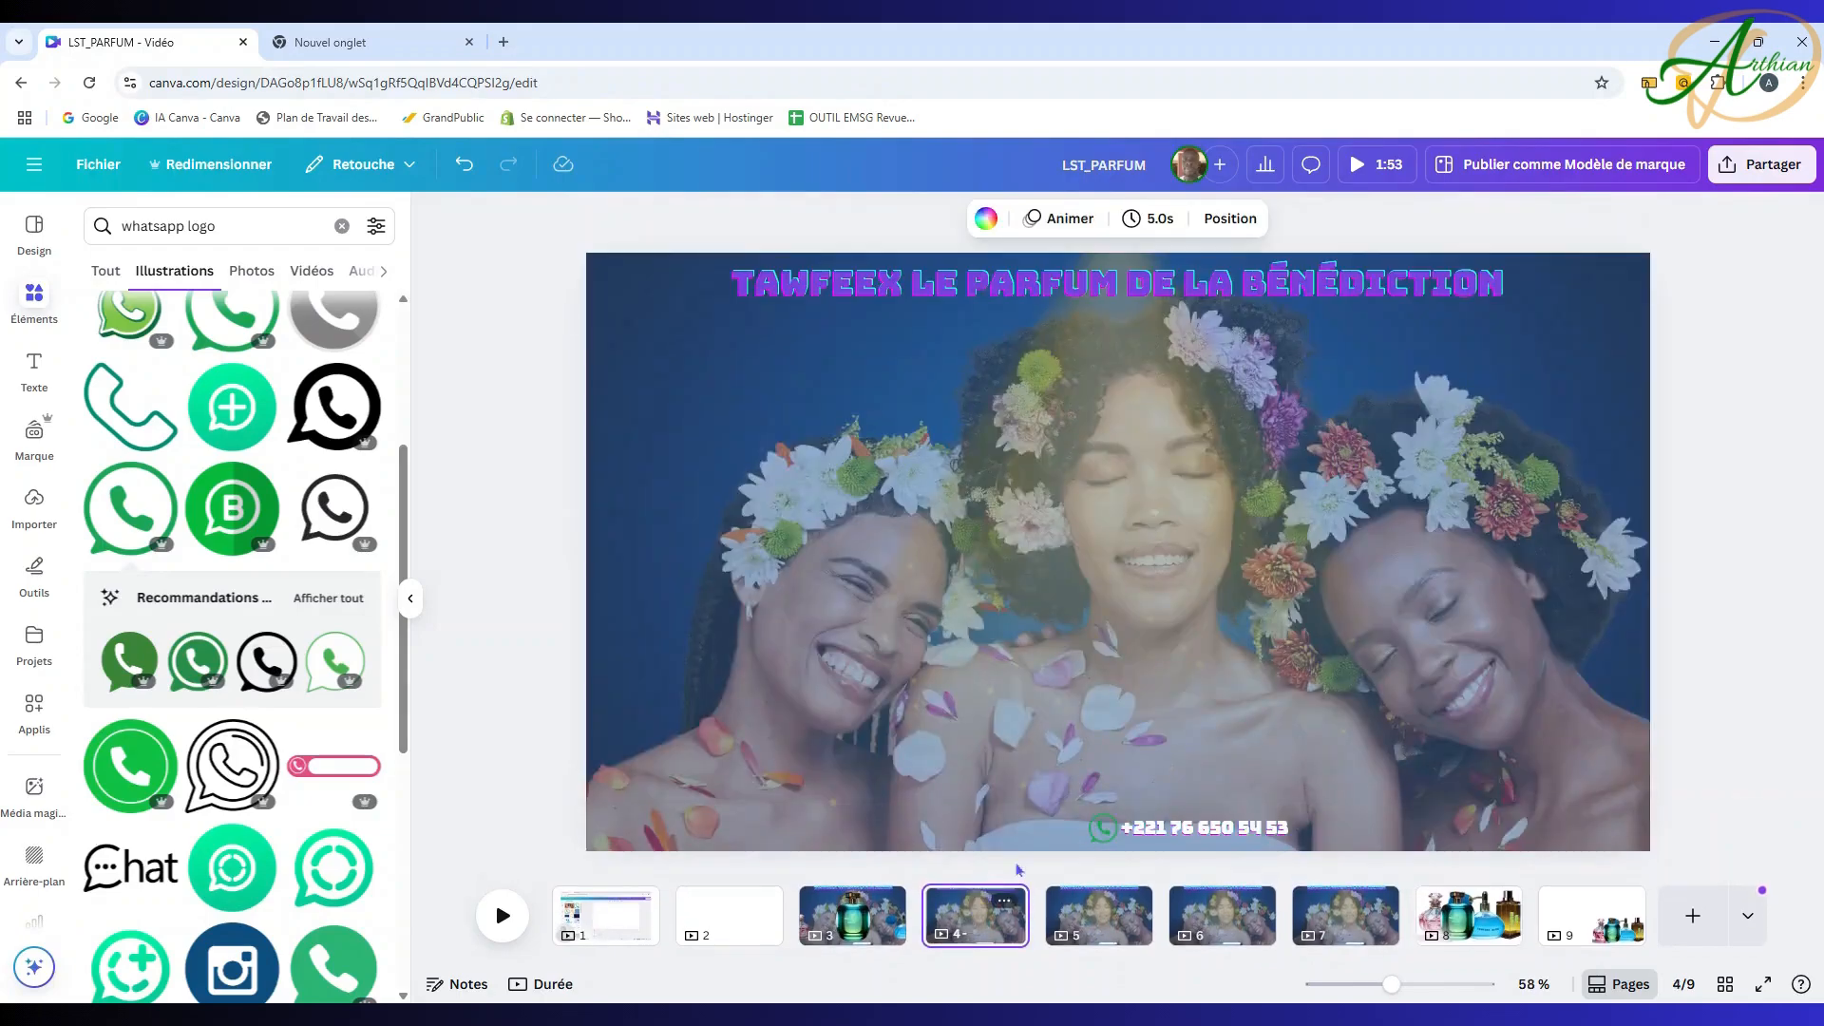
Step: Paste the blue TAWFEEX BLEU bottle group onto page 4 and centre it
{"action": "key", "text": "ctrl+v"}
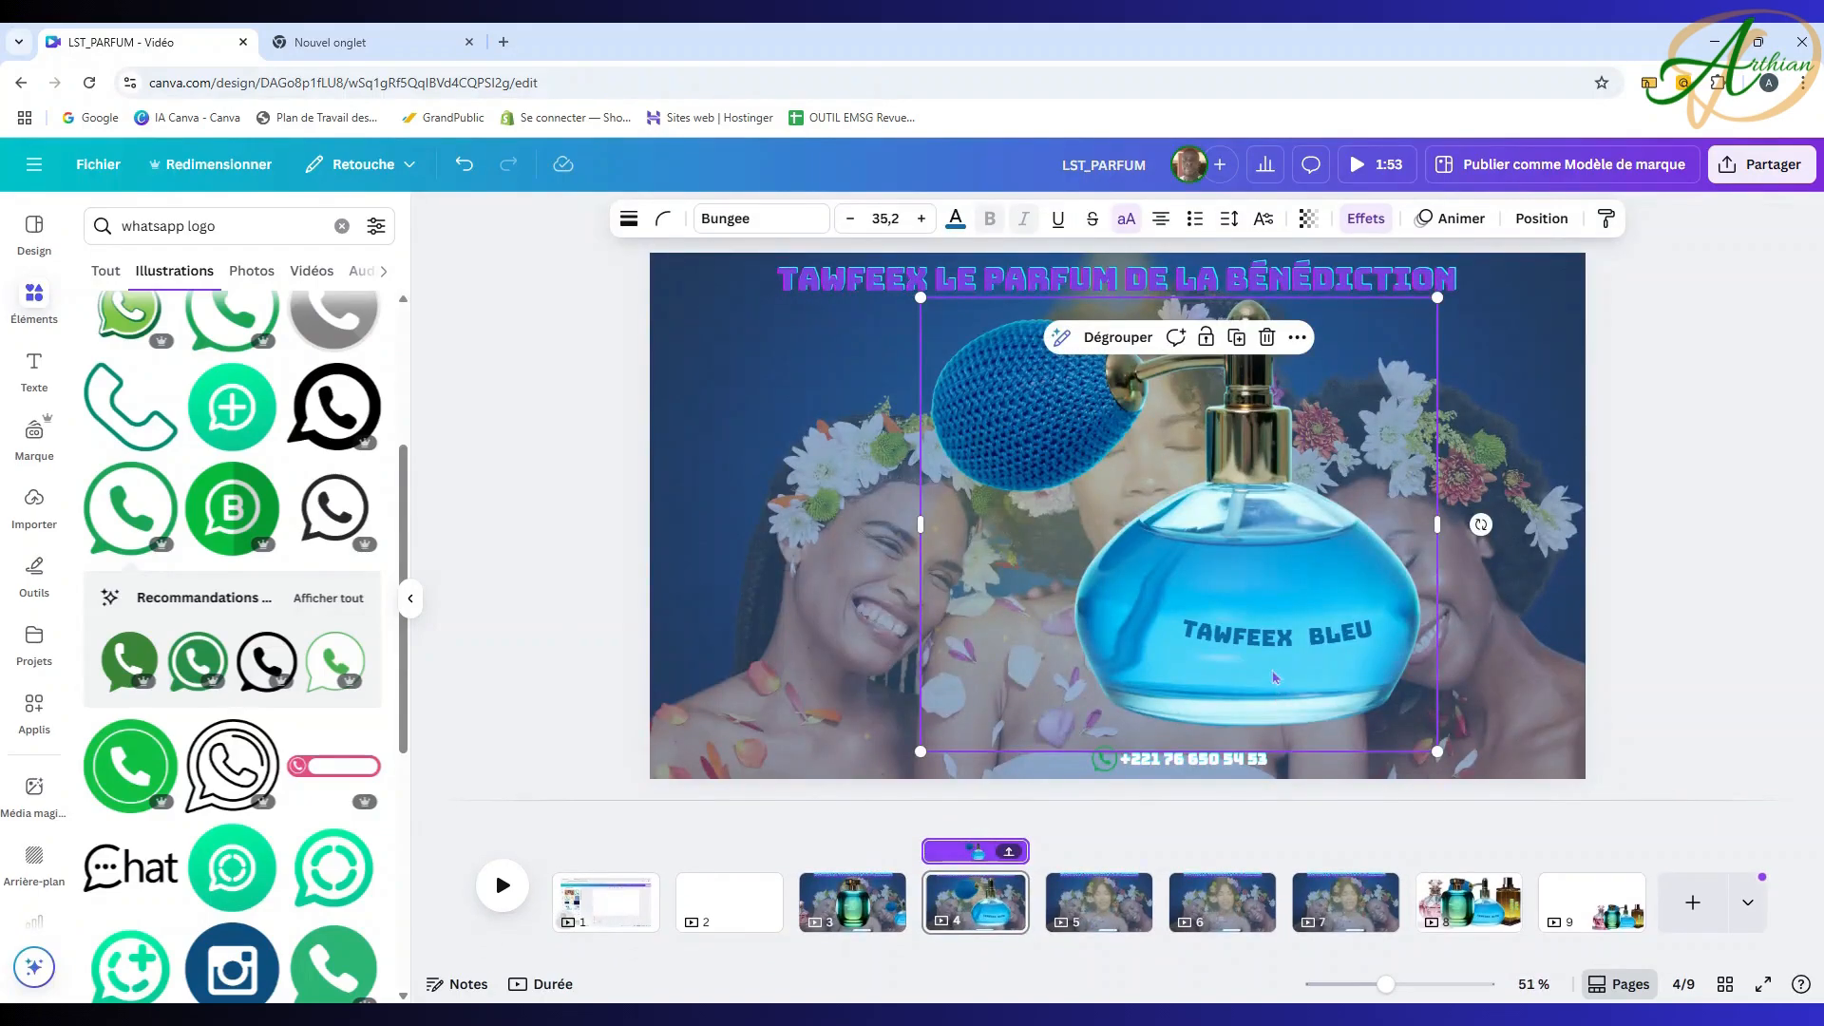
{"action": "left_click_drag", "start_coordinate": [1274, 677], "coordinate": [1161, 662]}
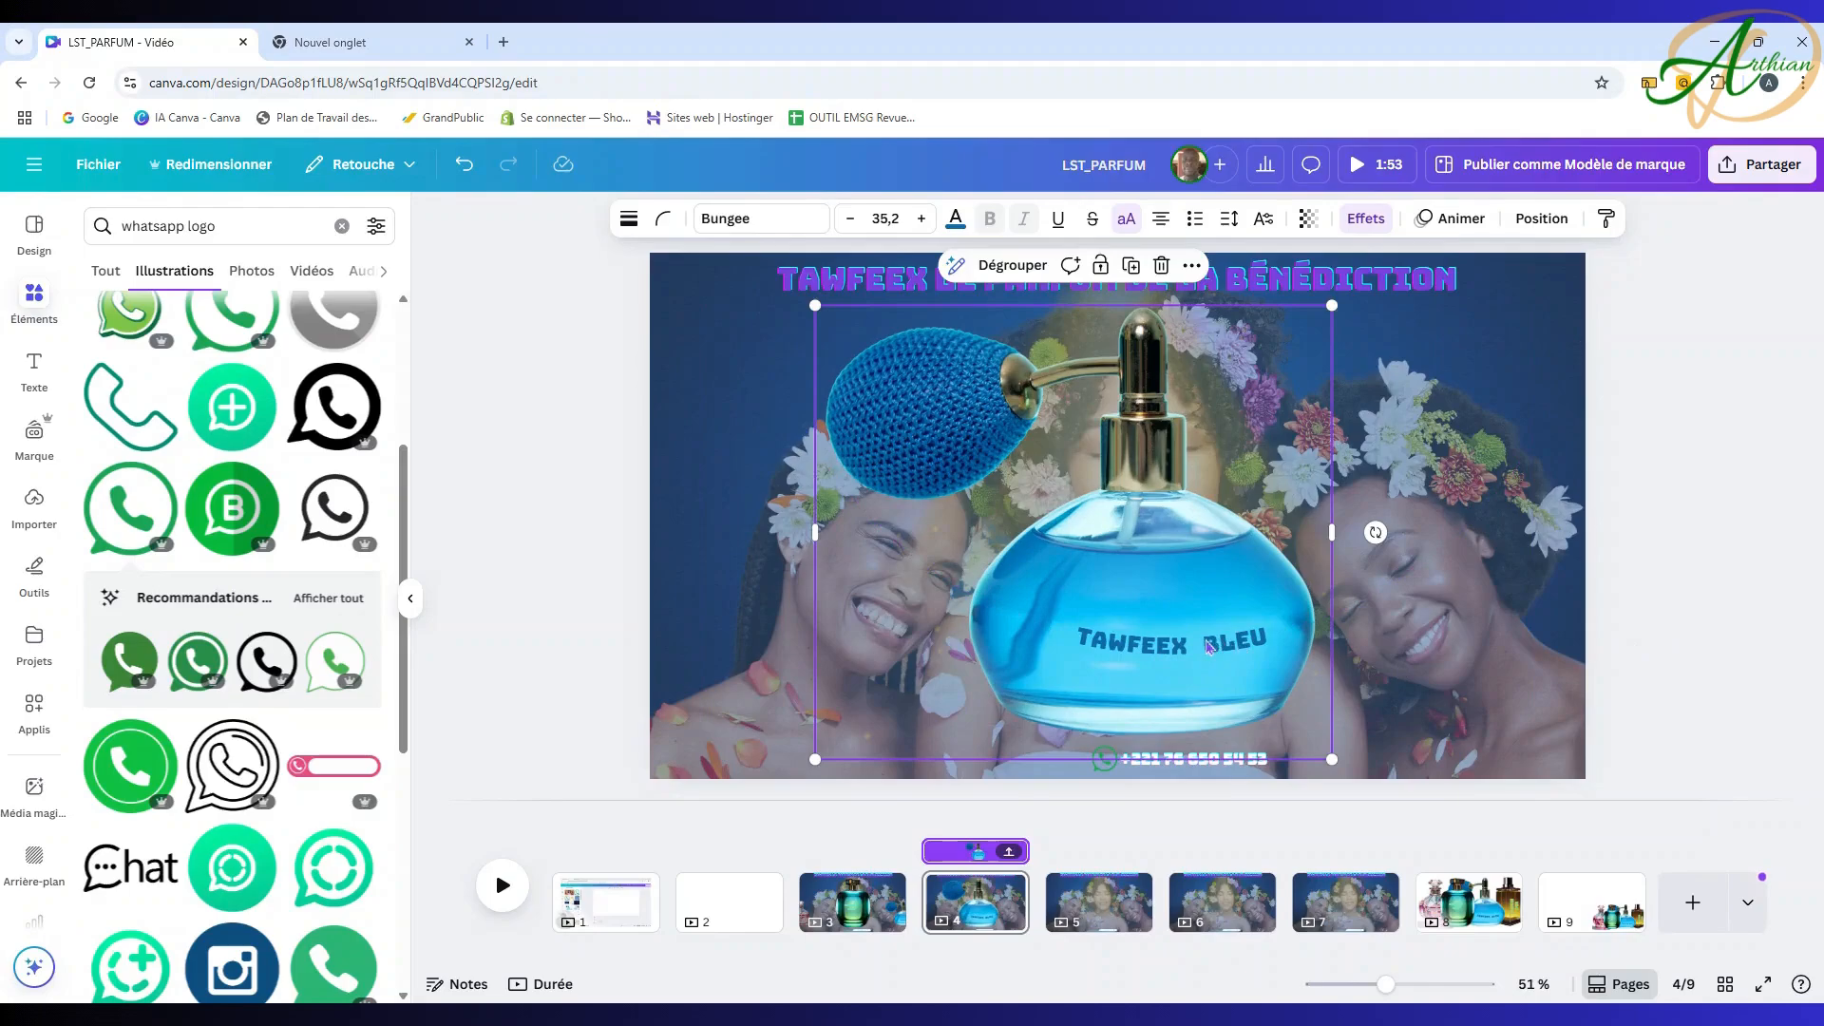
{"action": "left_click_drag", "start_coordinate": [1196, 646], "coordinate": [1184, 646]}
{"action": "left_click", "coordinate": [1744, 636]}
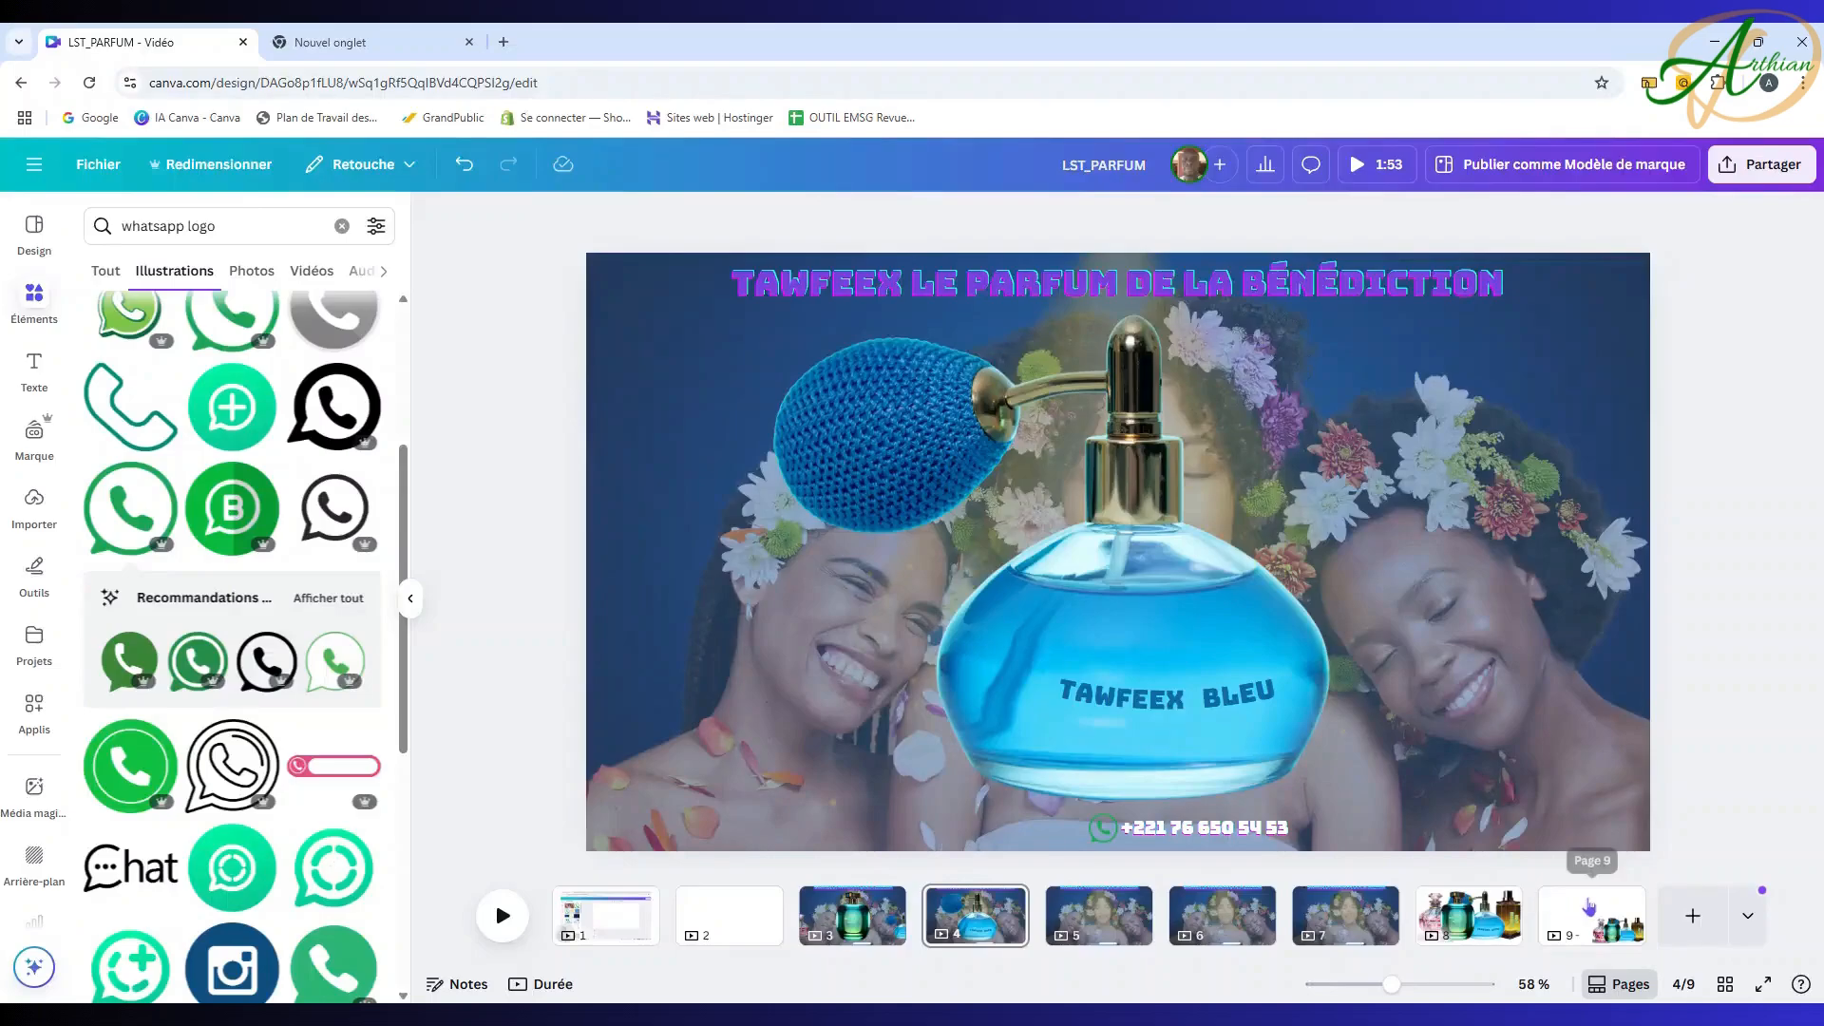
Step: Select and copy the green and gold bottles from page 9's lineup for reuse
{"action": "left_click", "coordinate": [1566, 898]}
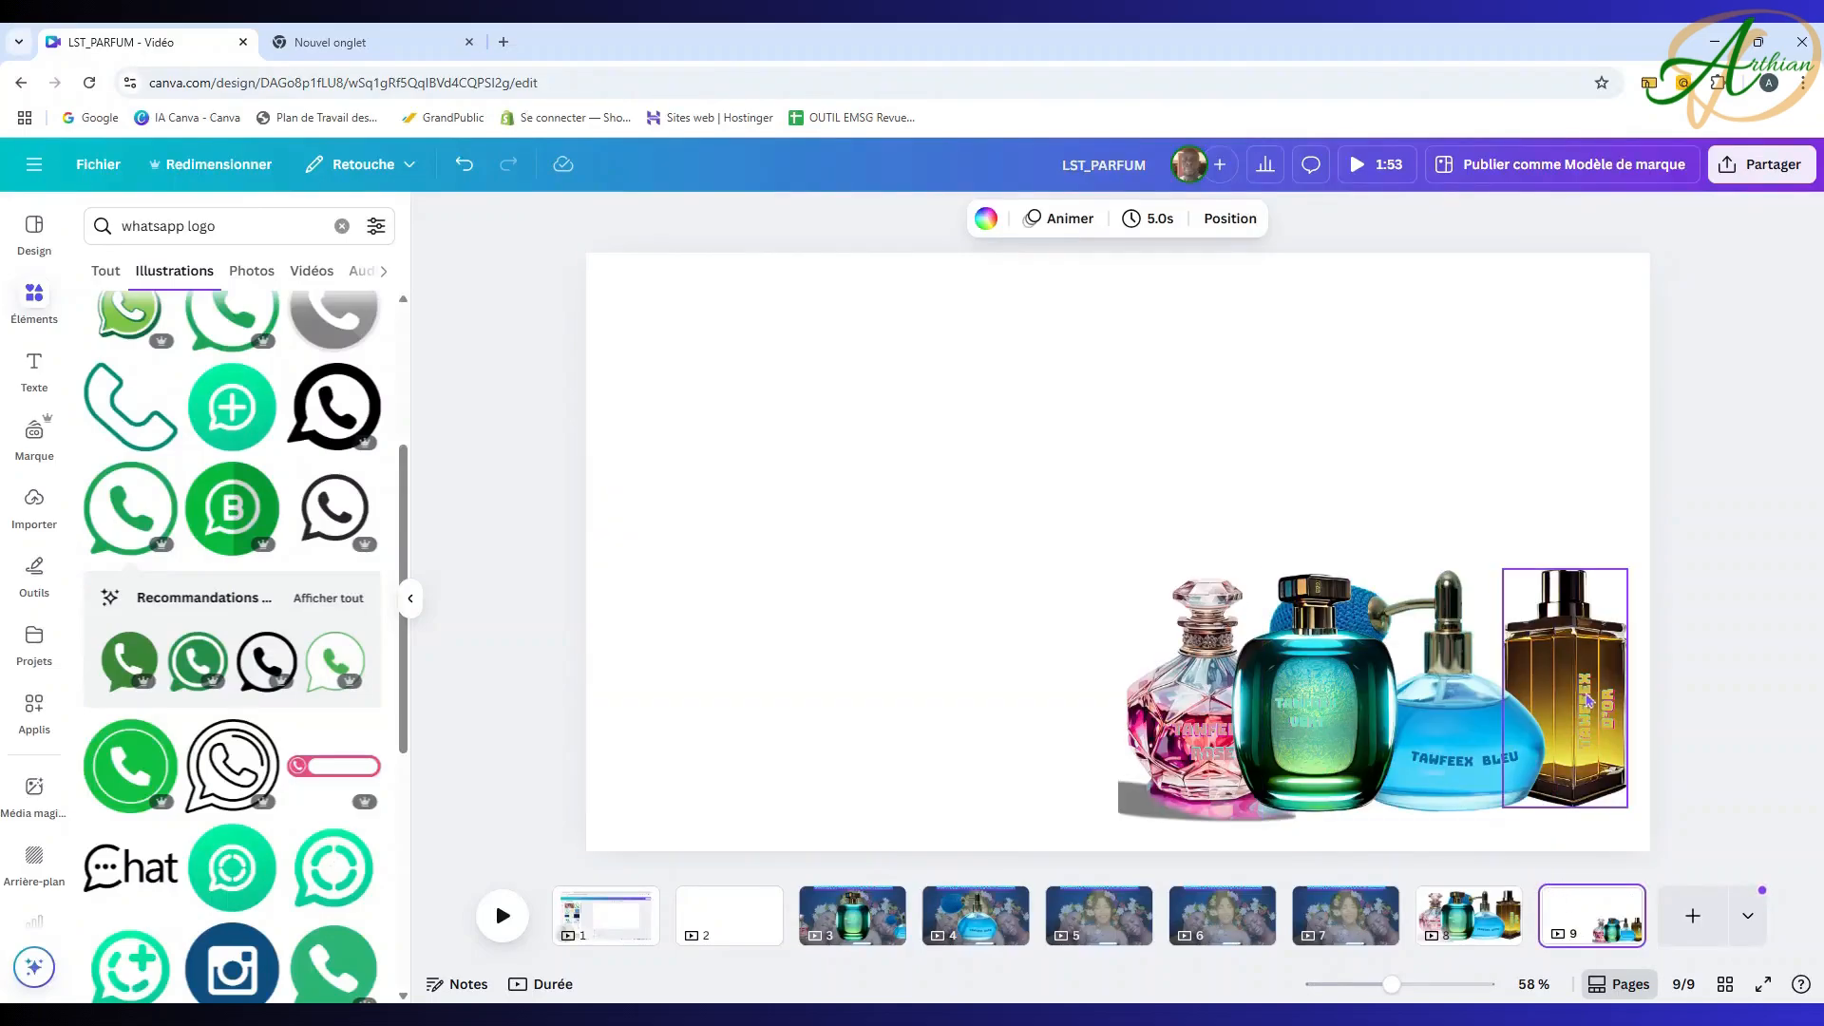
{"action": "left_click", "coordinate": [1363, 678]}
{"action": "left_click", "coordinate": [1342, 649], "text": "shift"}
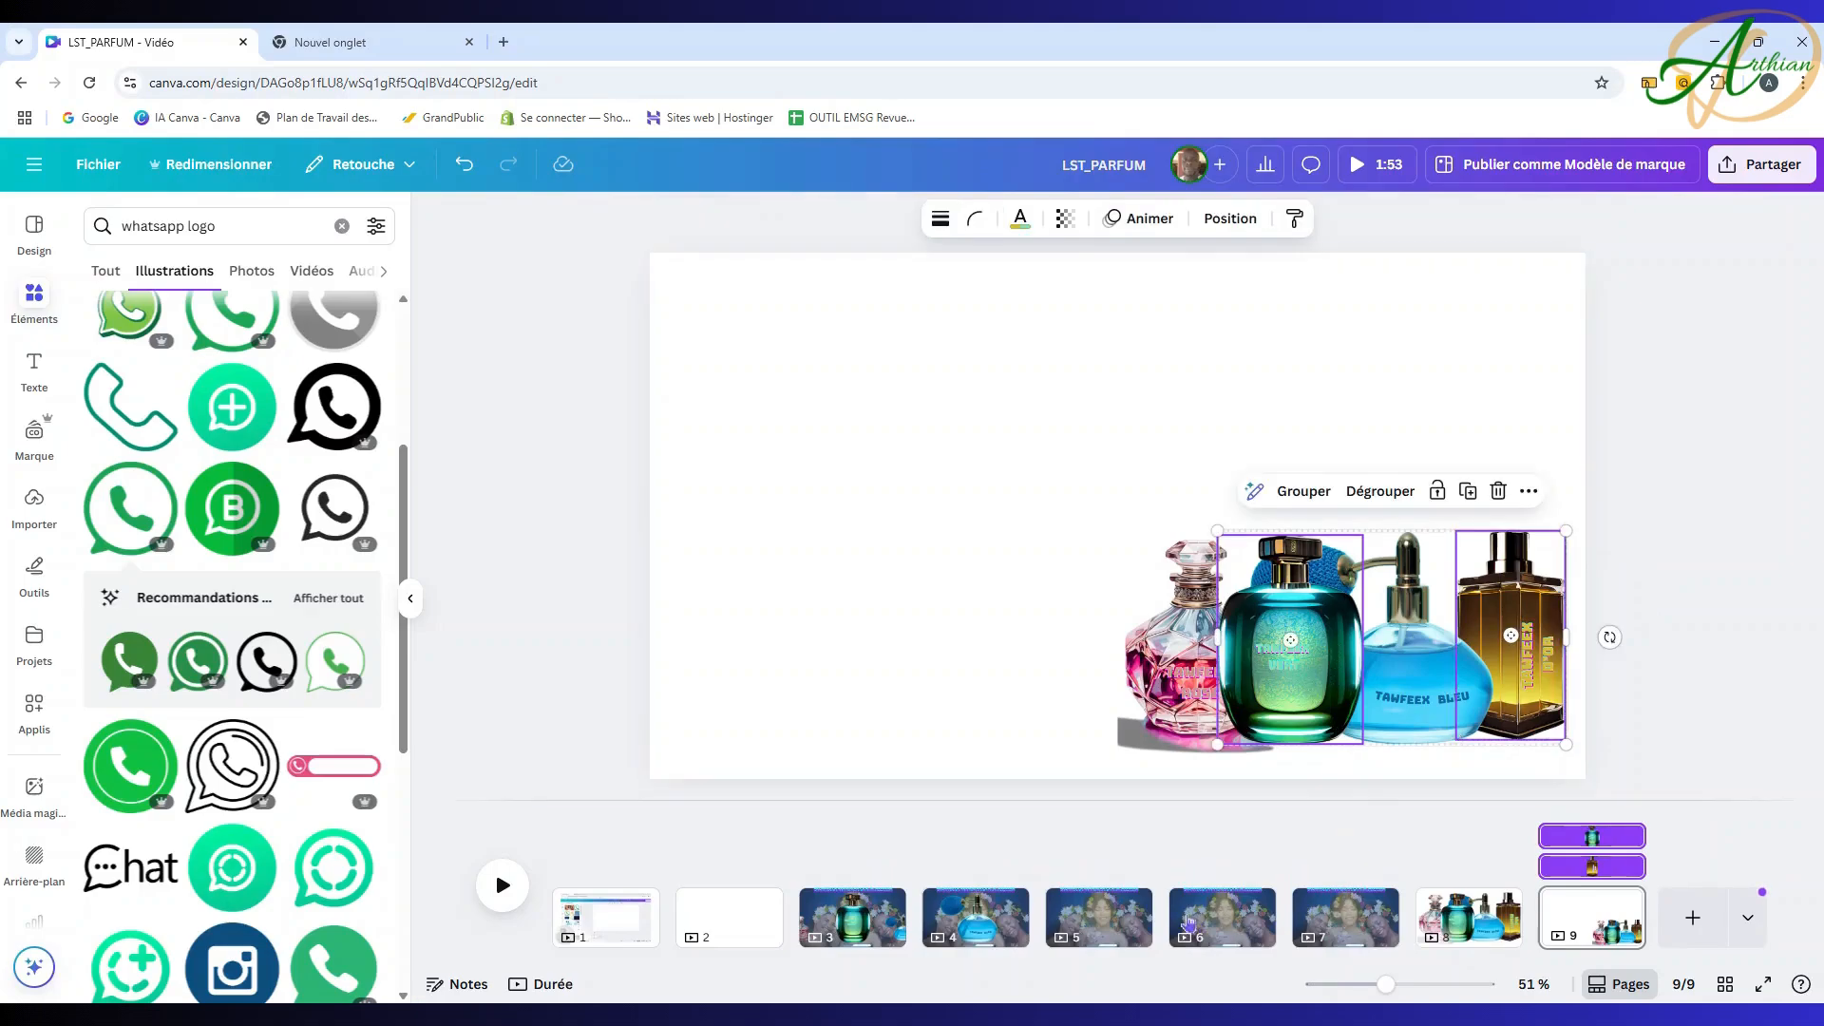
{"action": "left_click", "coordinate": [1100, 914]}
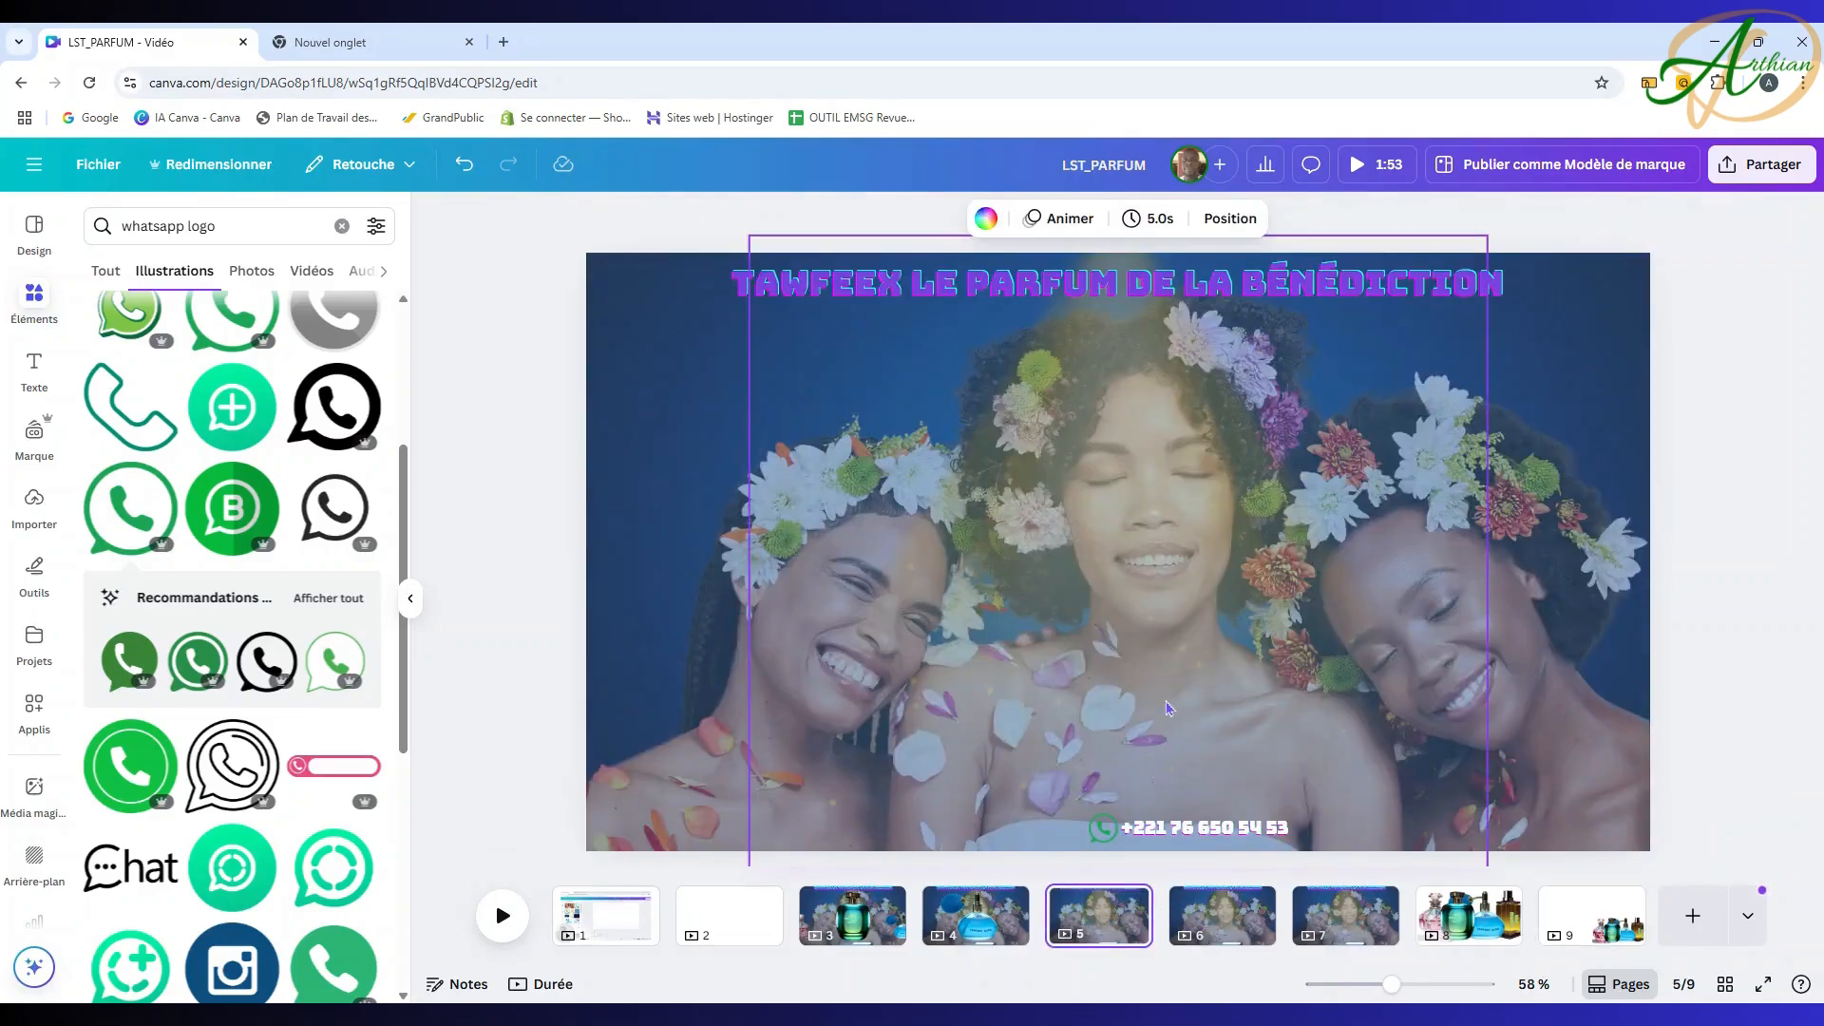
Step: Paste the green and gold bottles on page 4: green at the left edge, gold at the right
{"action": "left_click", "coordinate": [979, 920]}
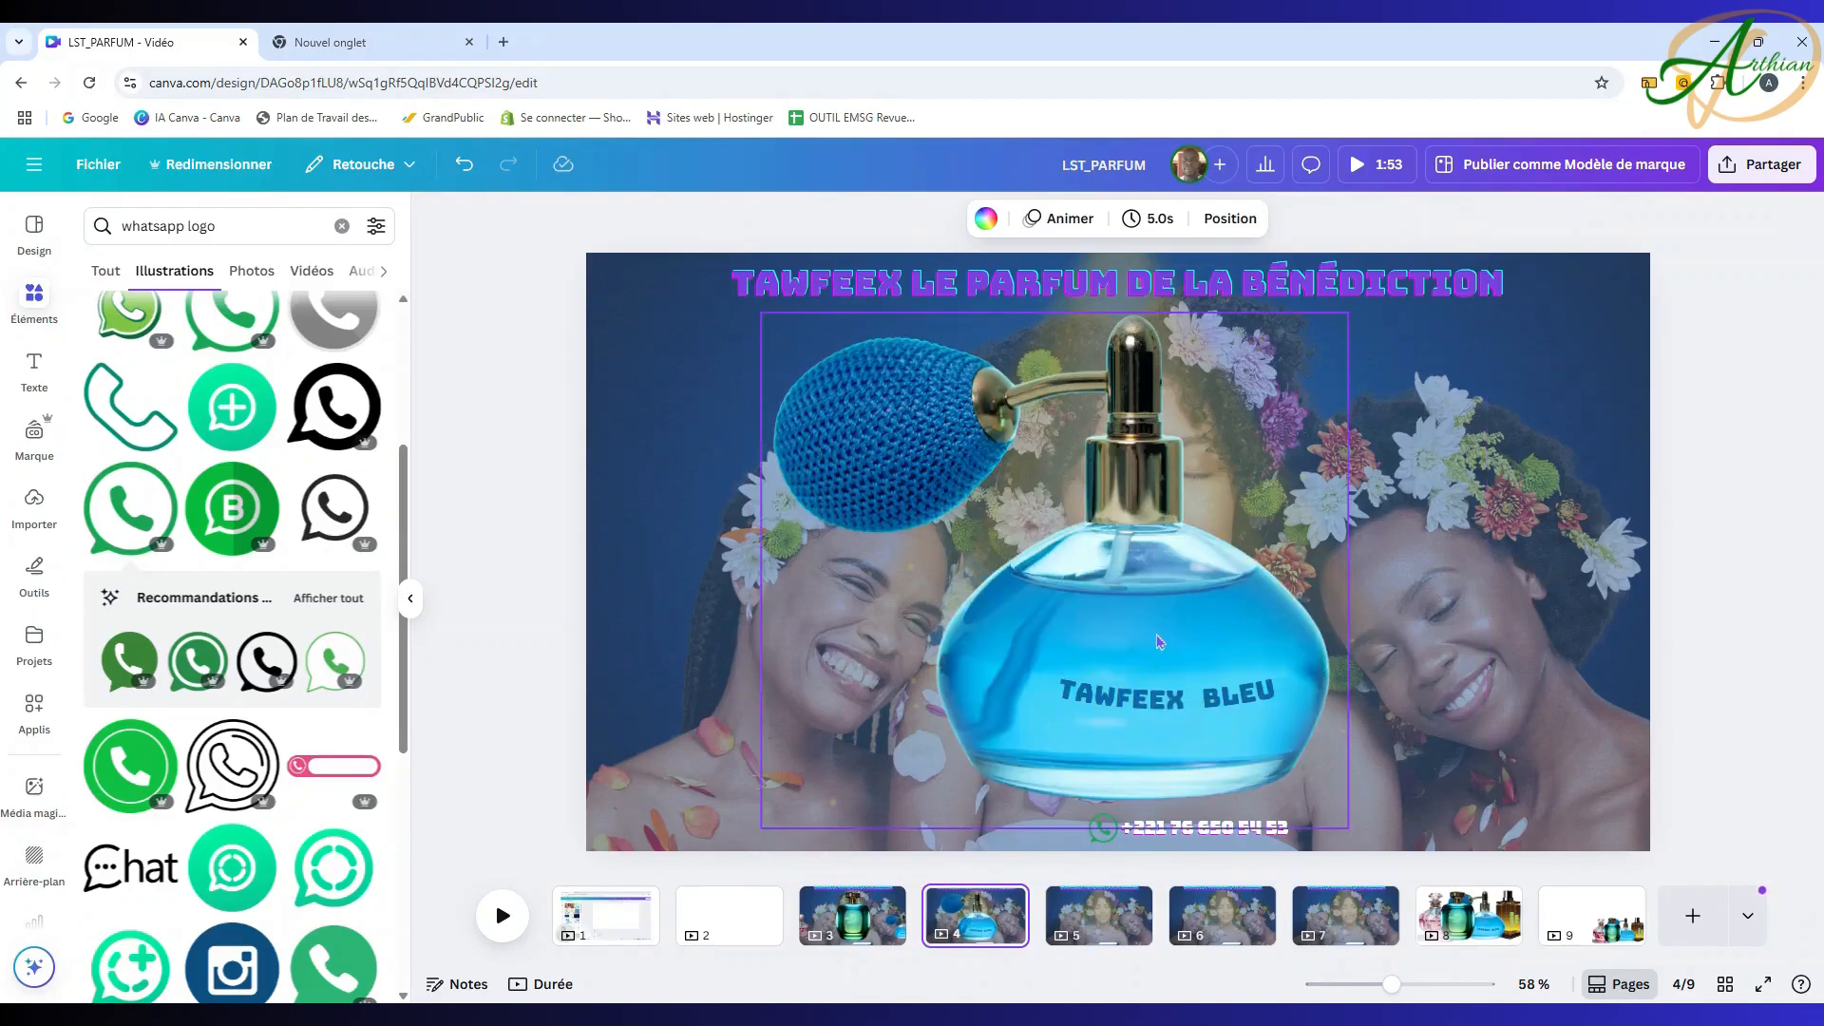
{"action": "key", "text": "ctrl+v"}
{"action": "key", "text": "Escape"}
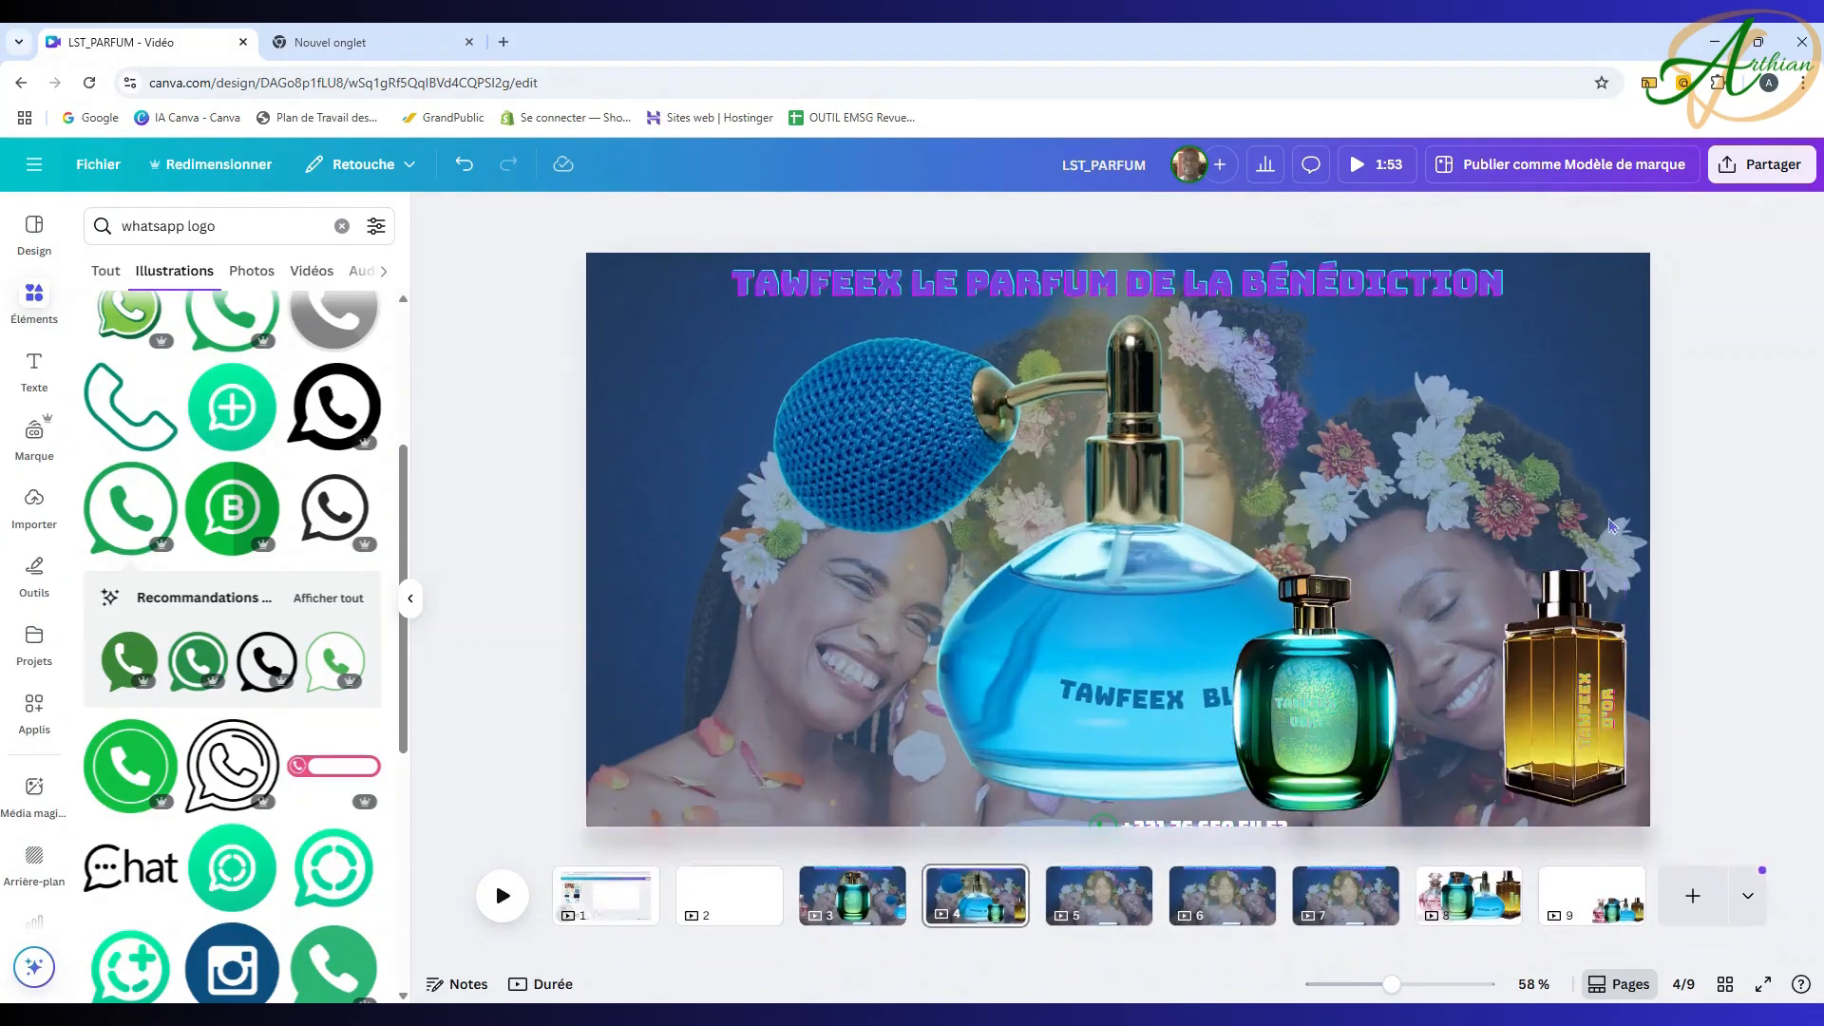
{"action": "left_click_drag", "start_coordinate": [1350, 643], "coordinate": [724, 614]}
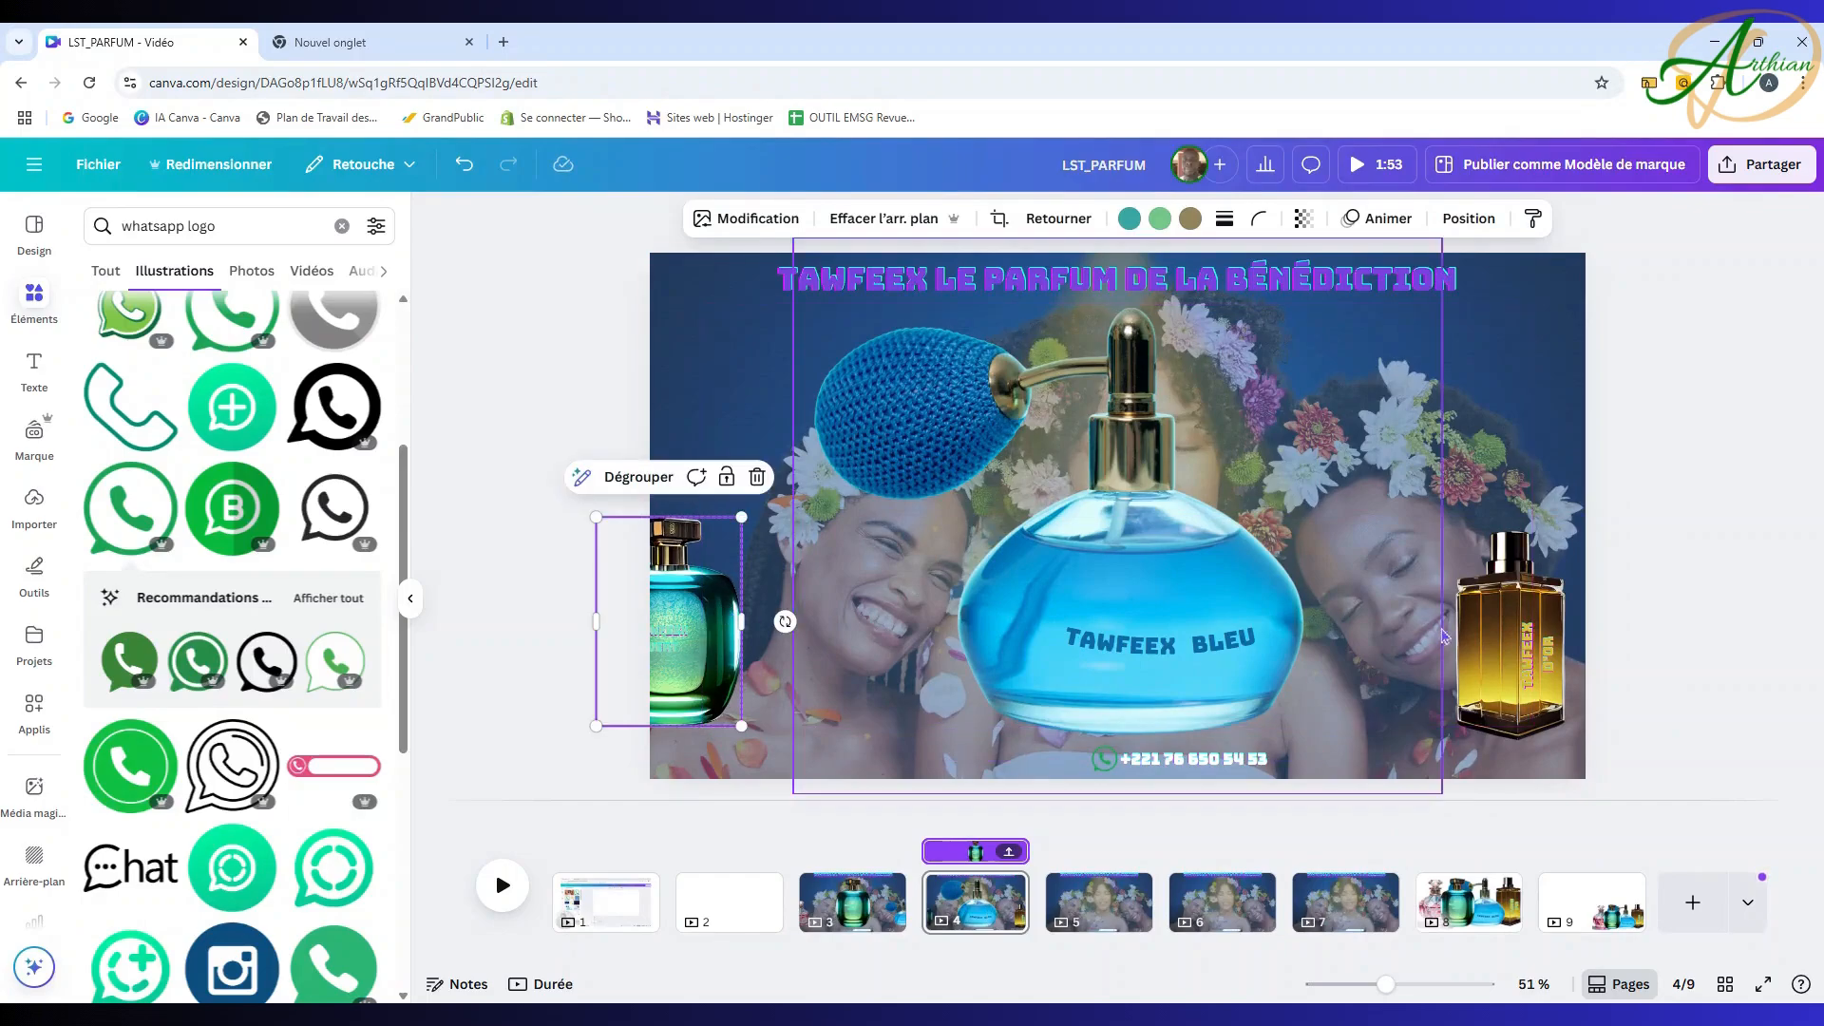
{"action": "left_click", "coordinate": [1501, 622]}
{"action": "left_click_drag", "start_coordinate": [1502, 622], "coordinate": [1525, 601]}
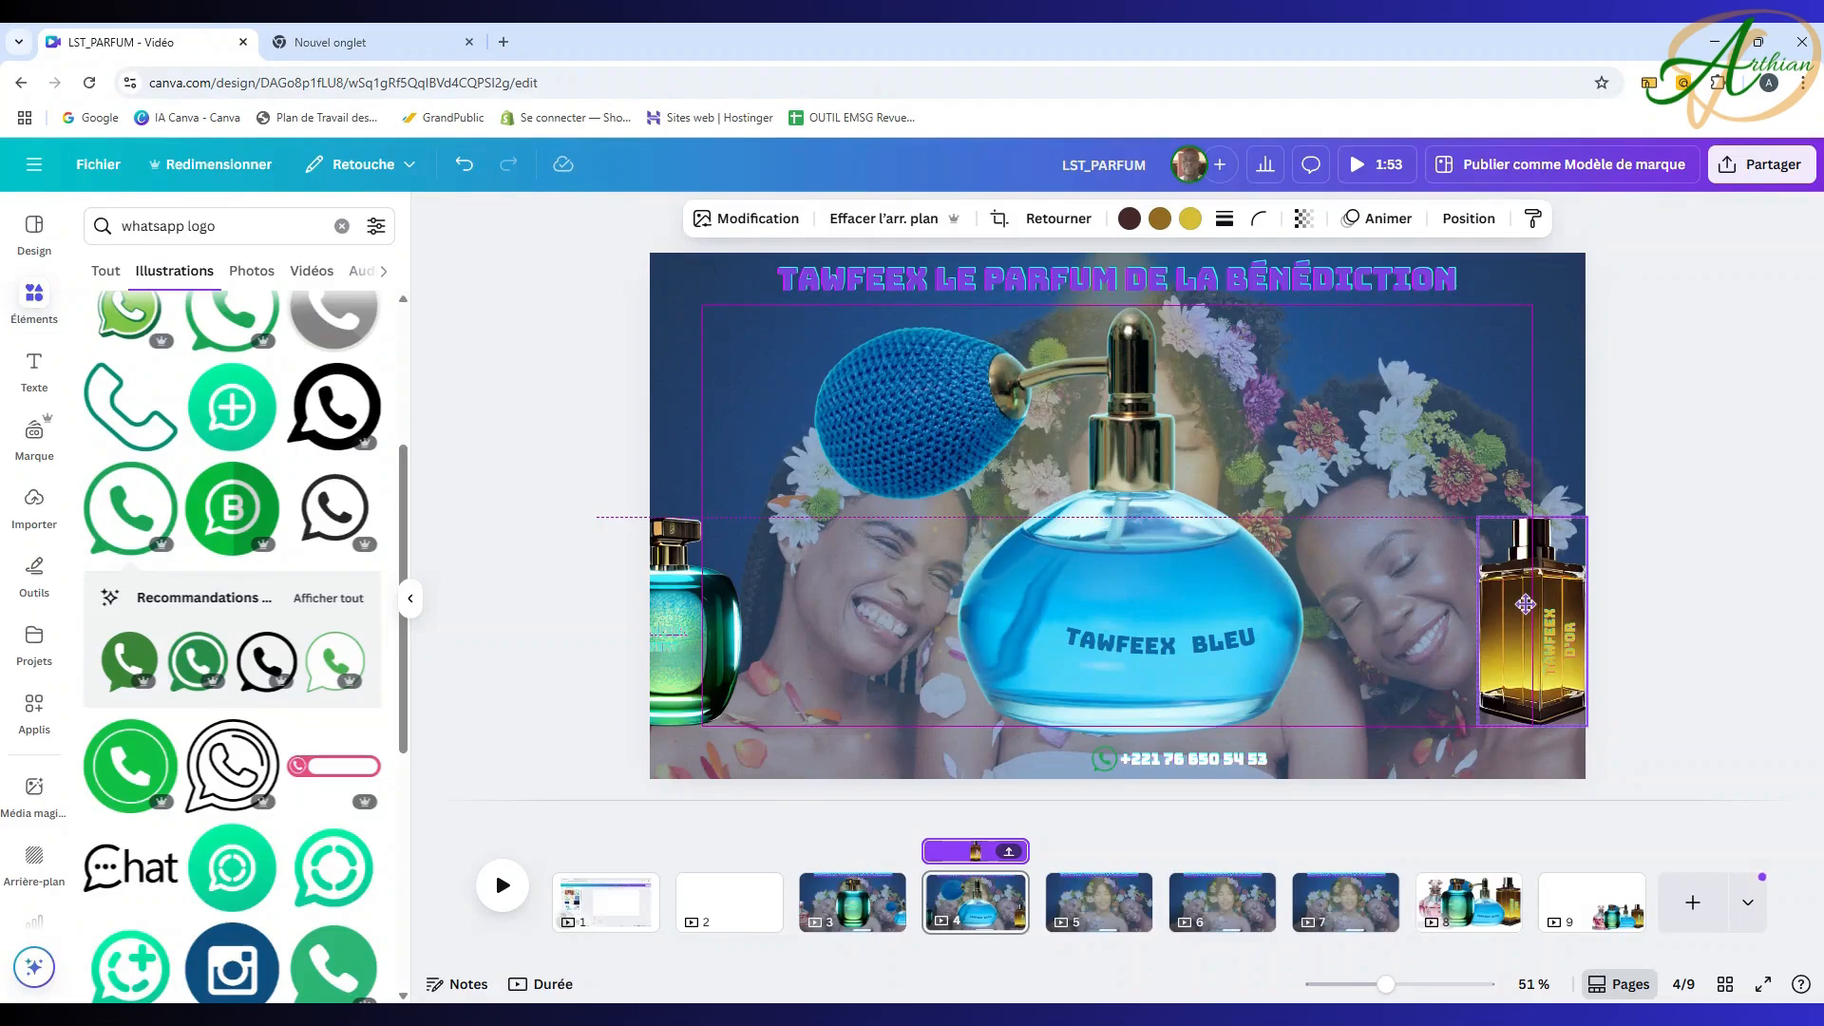
{"action": "left_click_drag", "start_coordinate": [1524, 605], "coordinate": [1535, 602]}
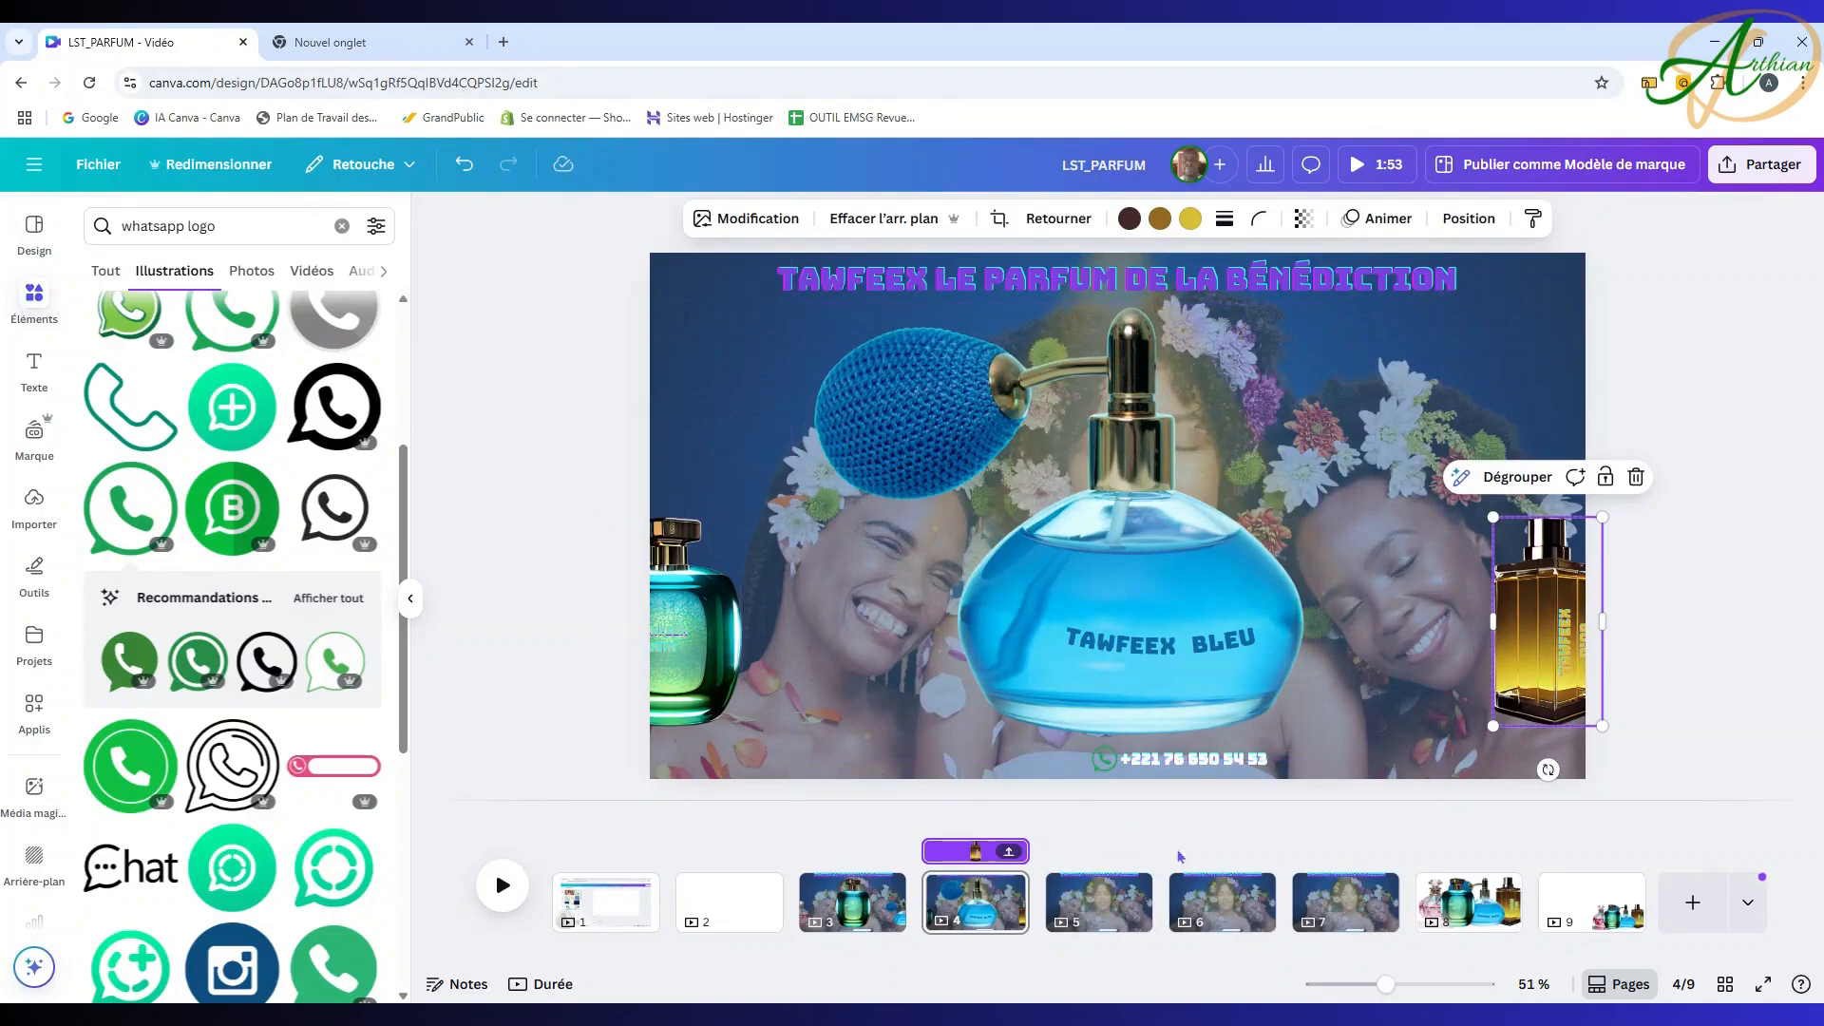
{"action": "left_click", "coordinate": [1100, 903]}
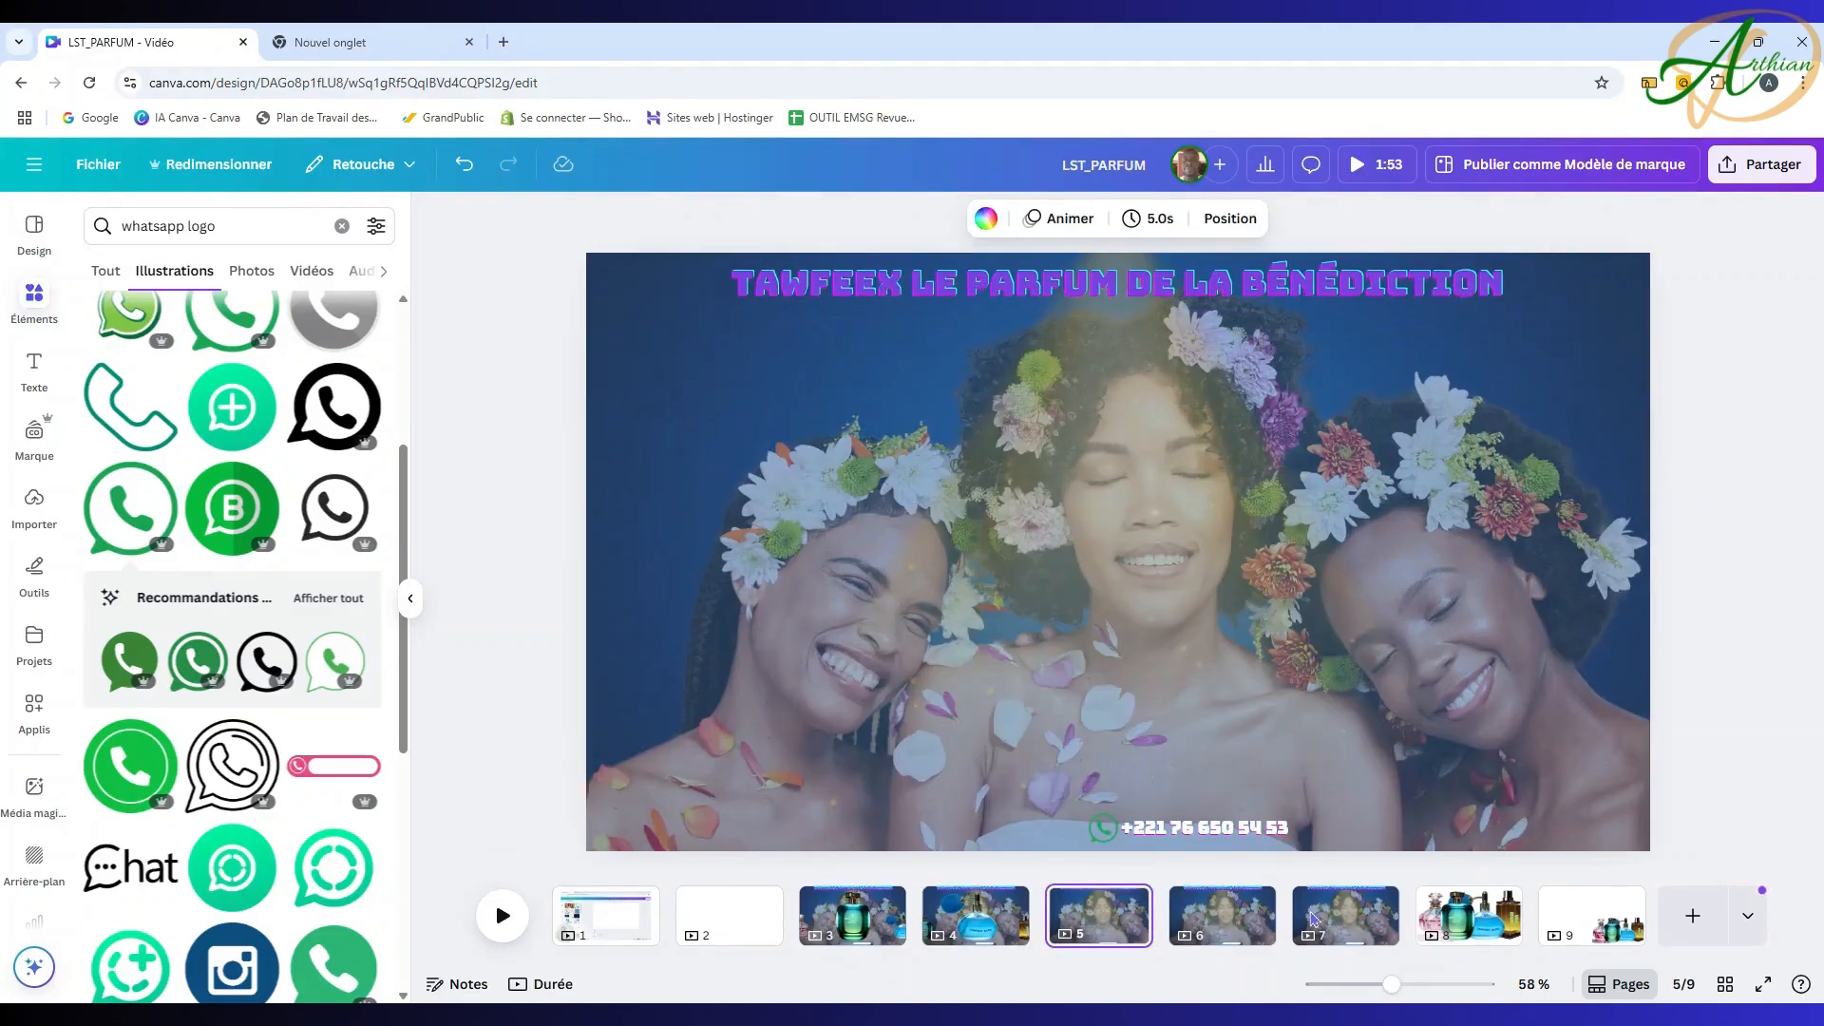
Step: Copy the gold TAWFEEX D'OR bottle from page 8 and paste it centred on page 5
{"action": "left_click", "coordinate": [1487, 924]}
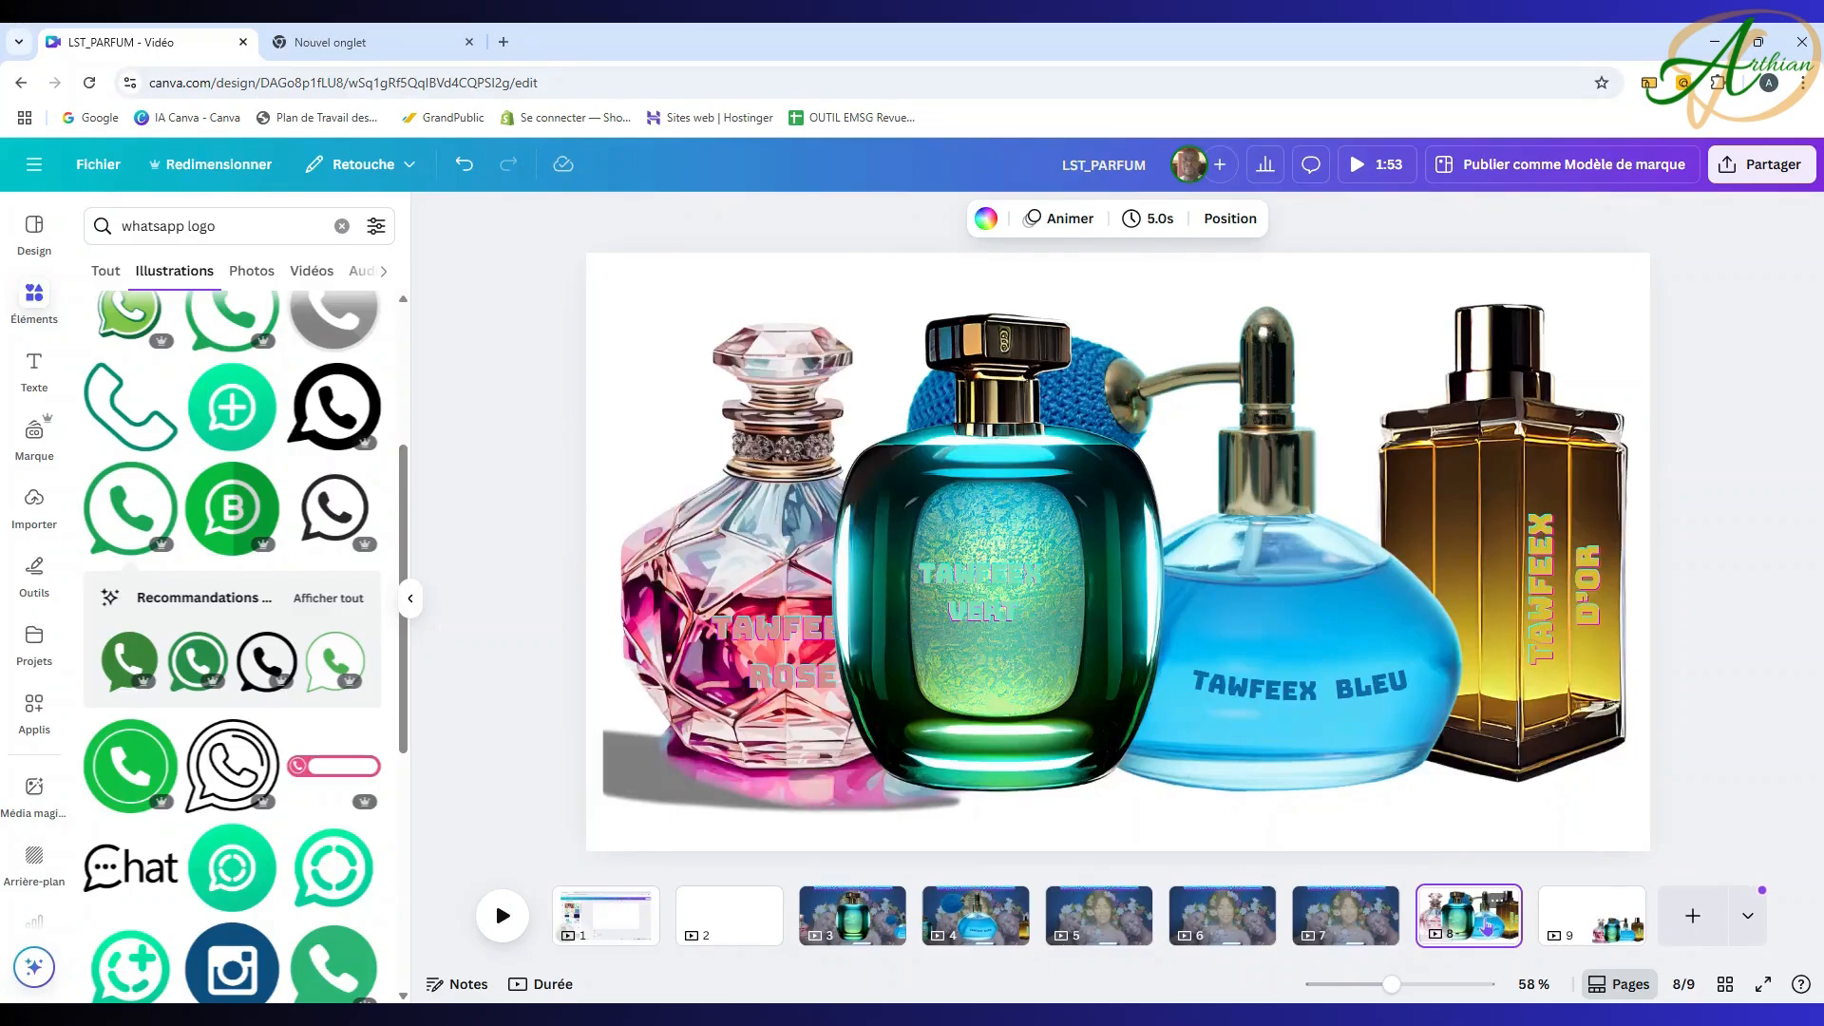
{"action": "left_click", "coordinate": [1565, 530]}
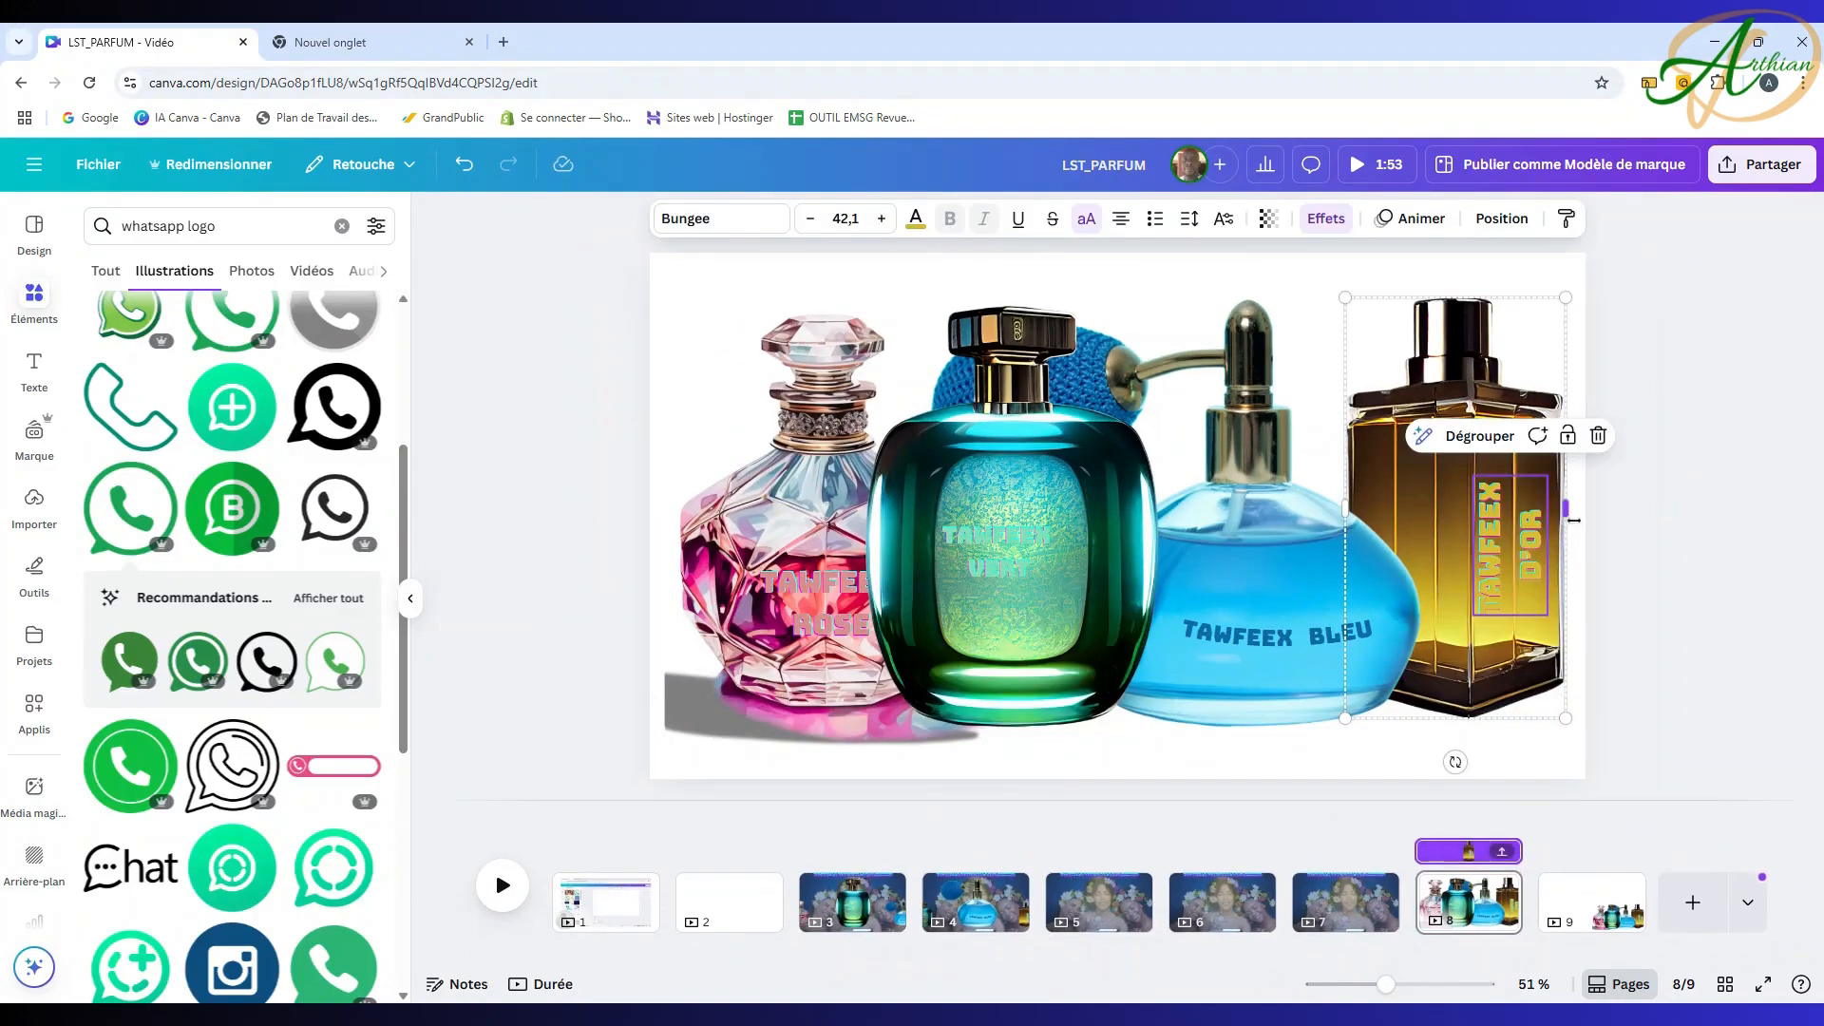
{"action": "left_click", "coordinate": [1657, 468]}
{"action": "left_click", "coordinate": [1505, 459]}
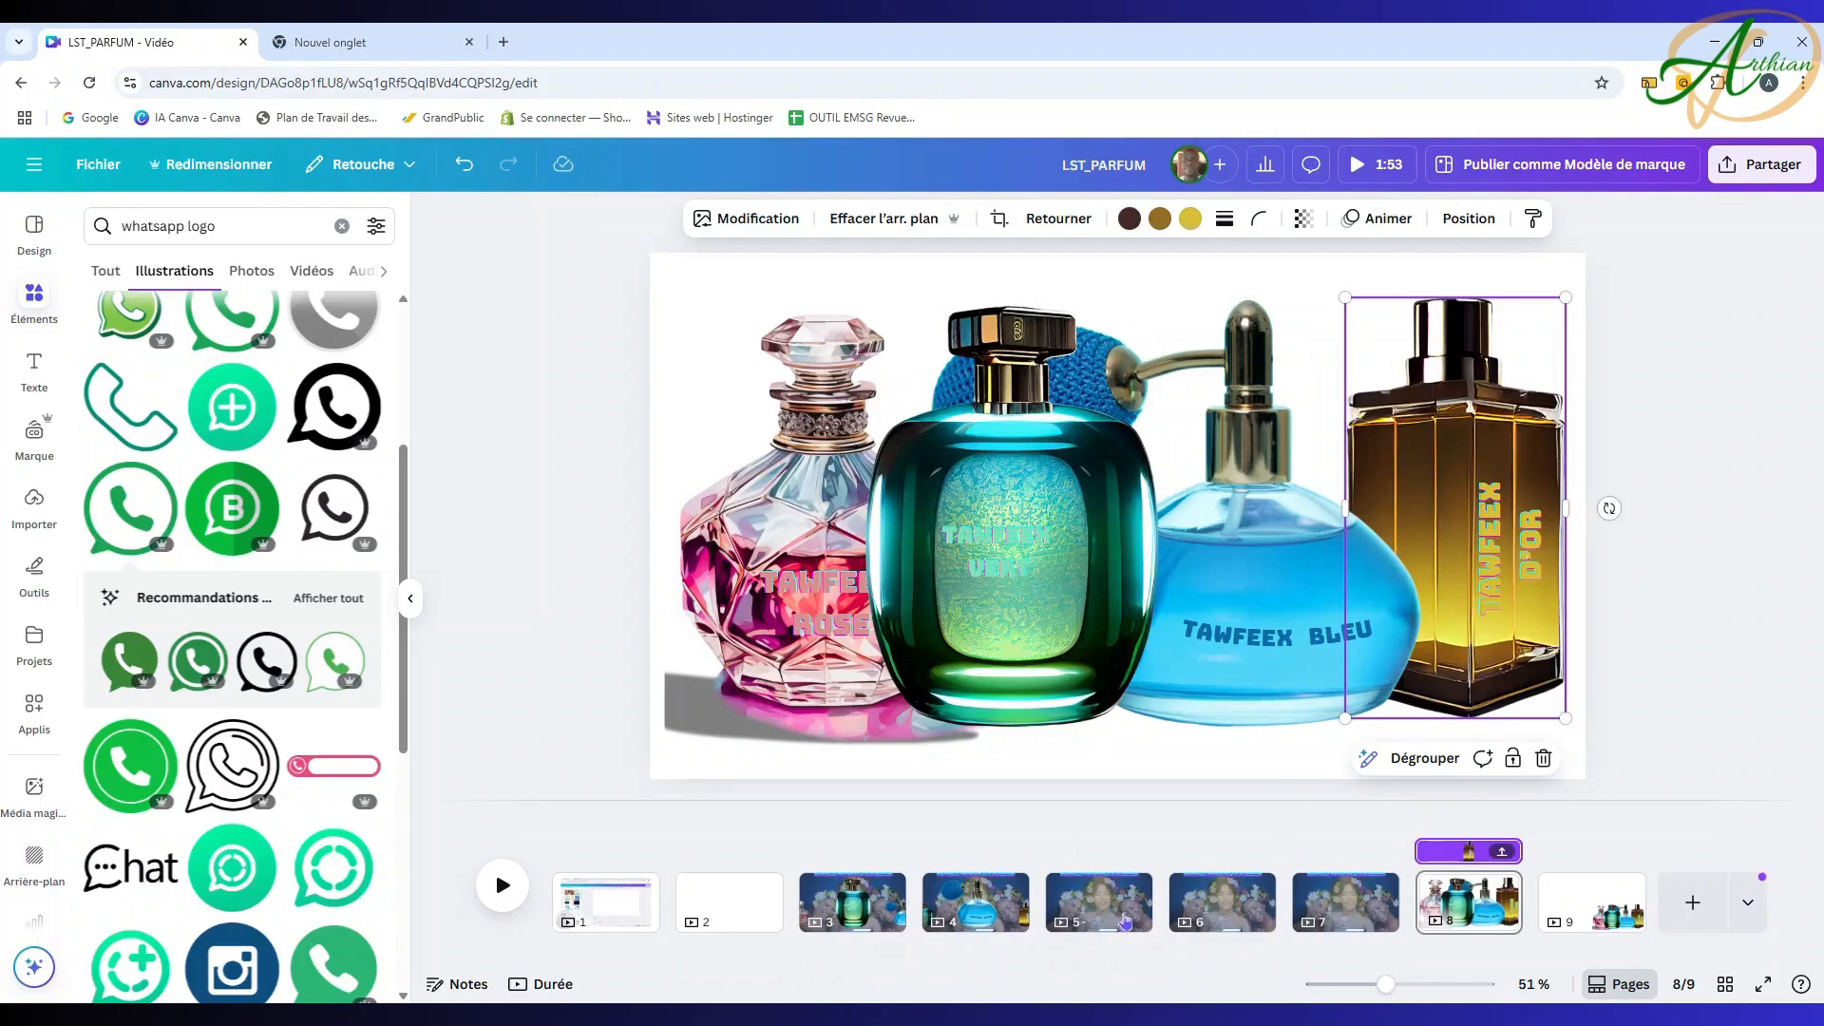
{"action": "left_click", "coordinate": [1102, 900]}
{"action": "key", "text": "ctrl+v"}
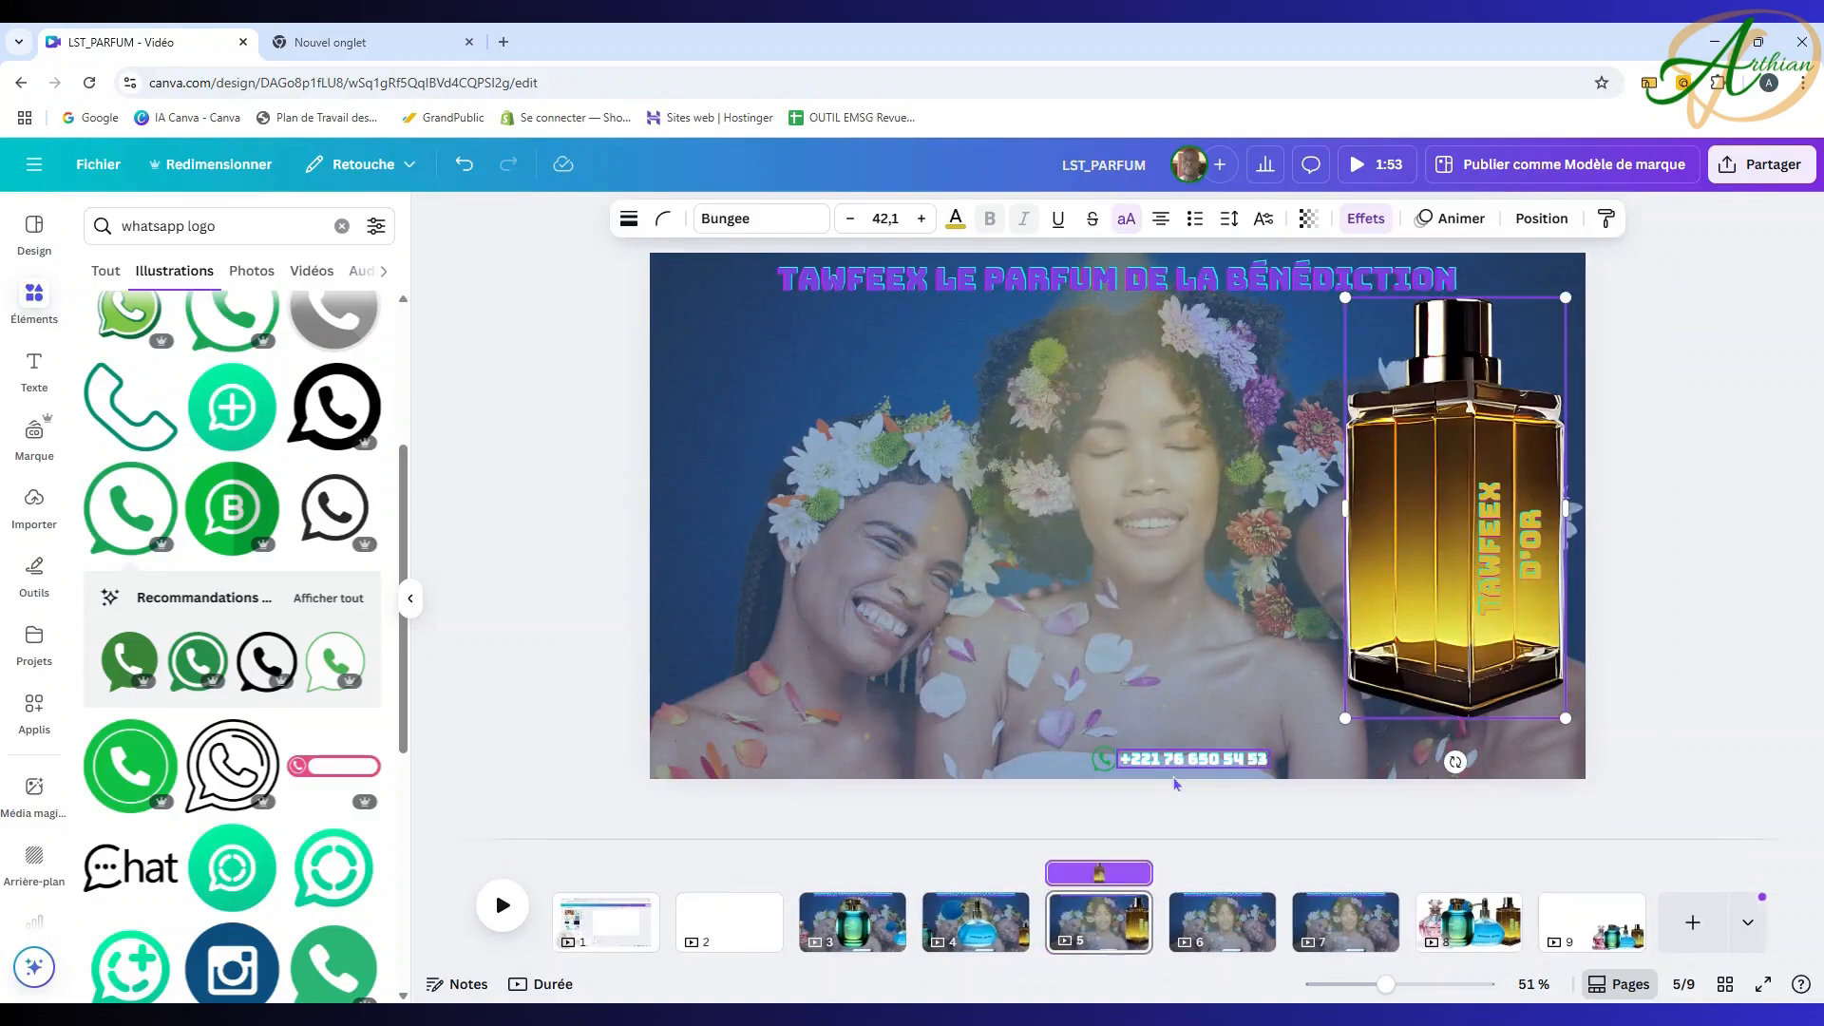
{"action": "left_click_drag", "start_coordinate": [1431, 545], "coordinate": [1093, 549]}
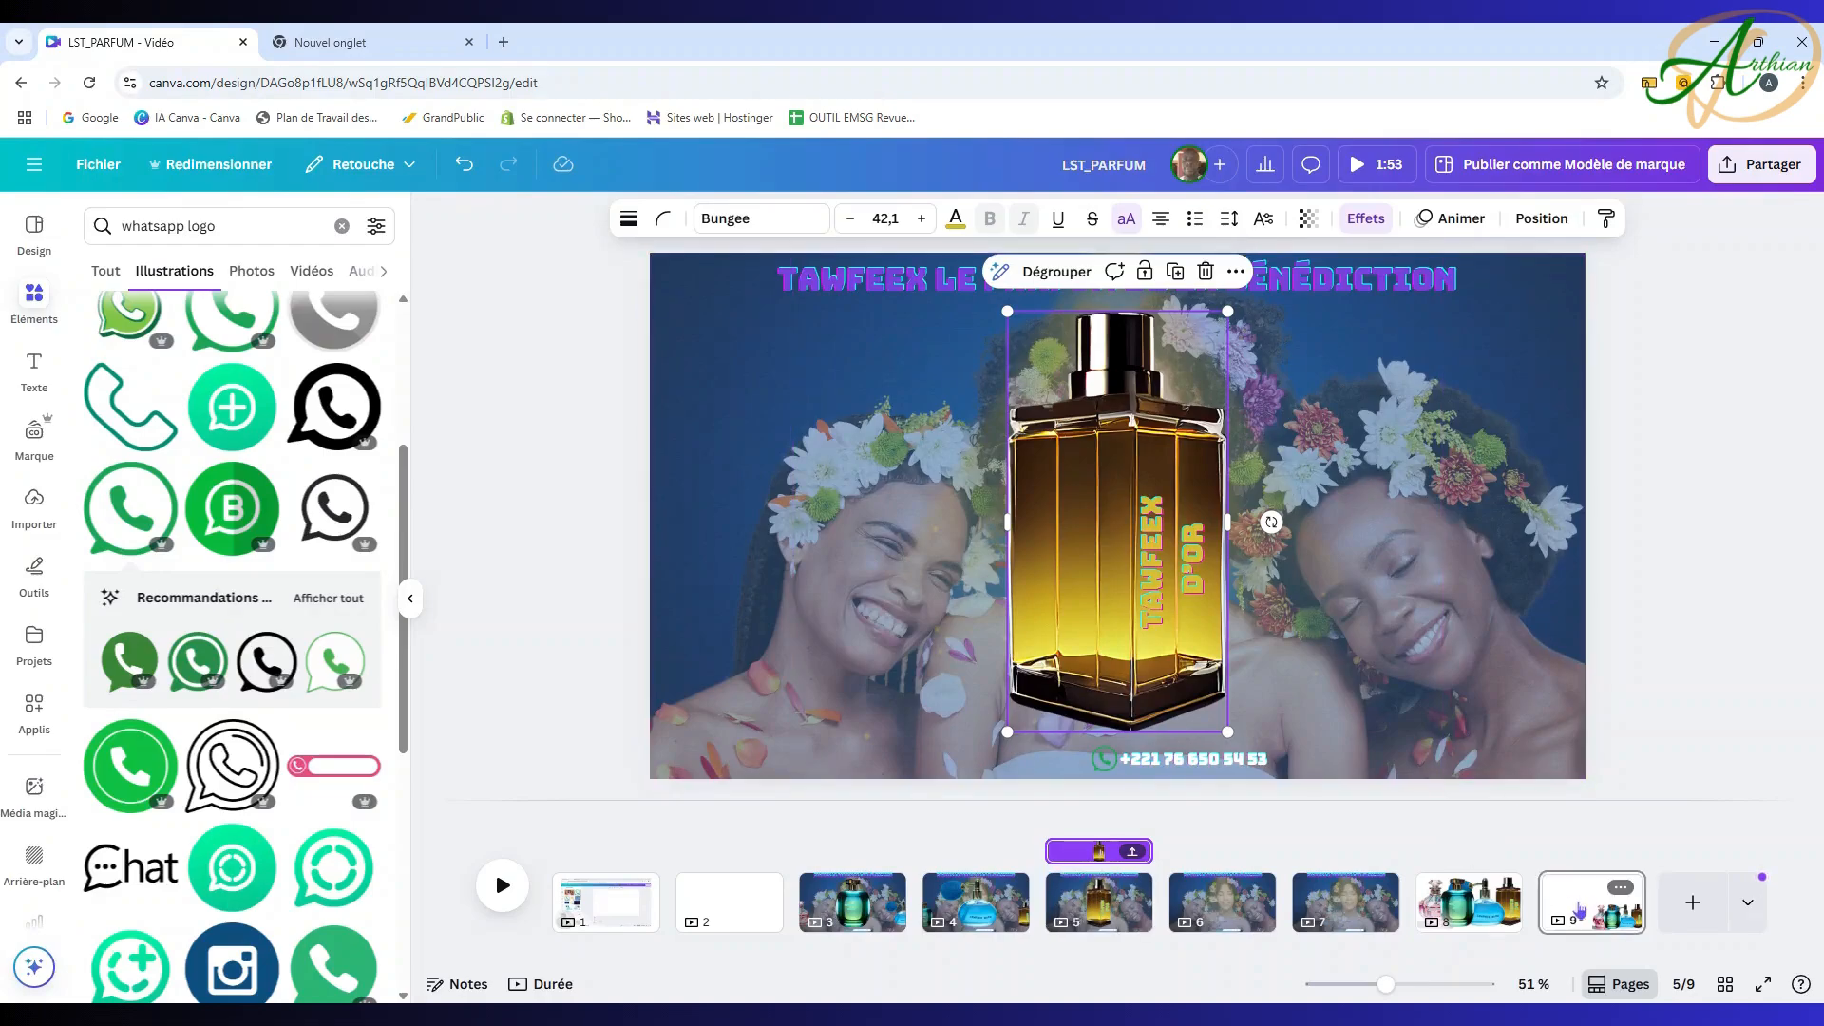
Step: Select and copy the blue and pink bottles from page 9's lineup
{"action": "left_click", "coordinate": [1558, 908]}
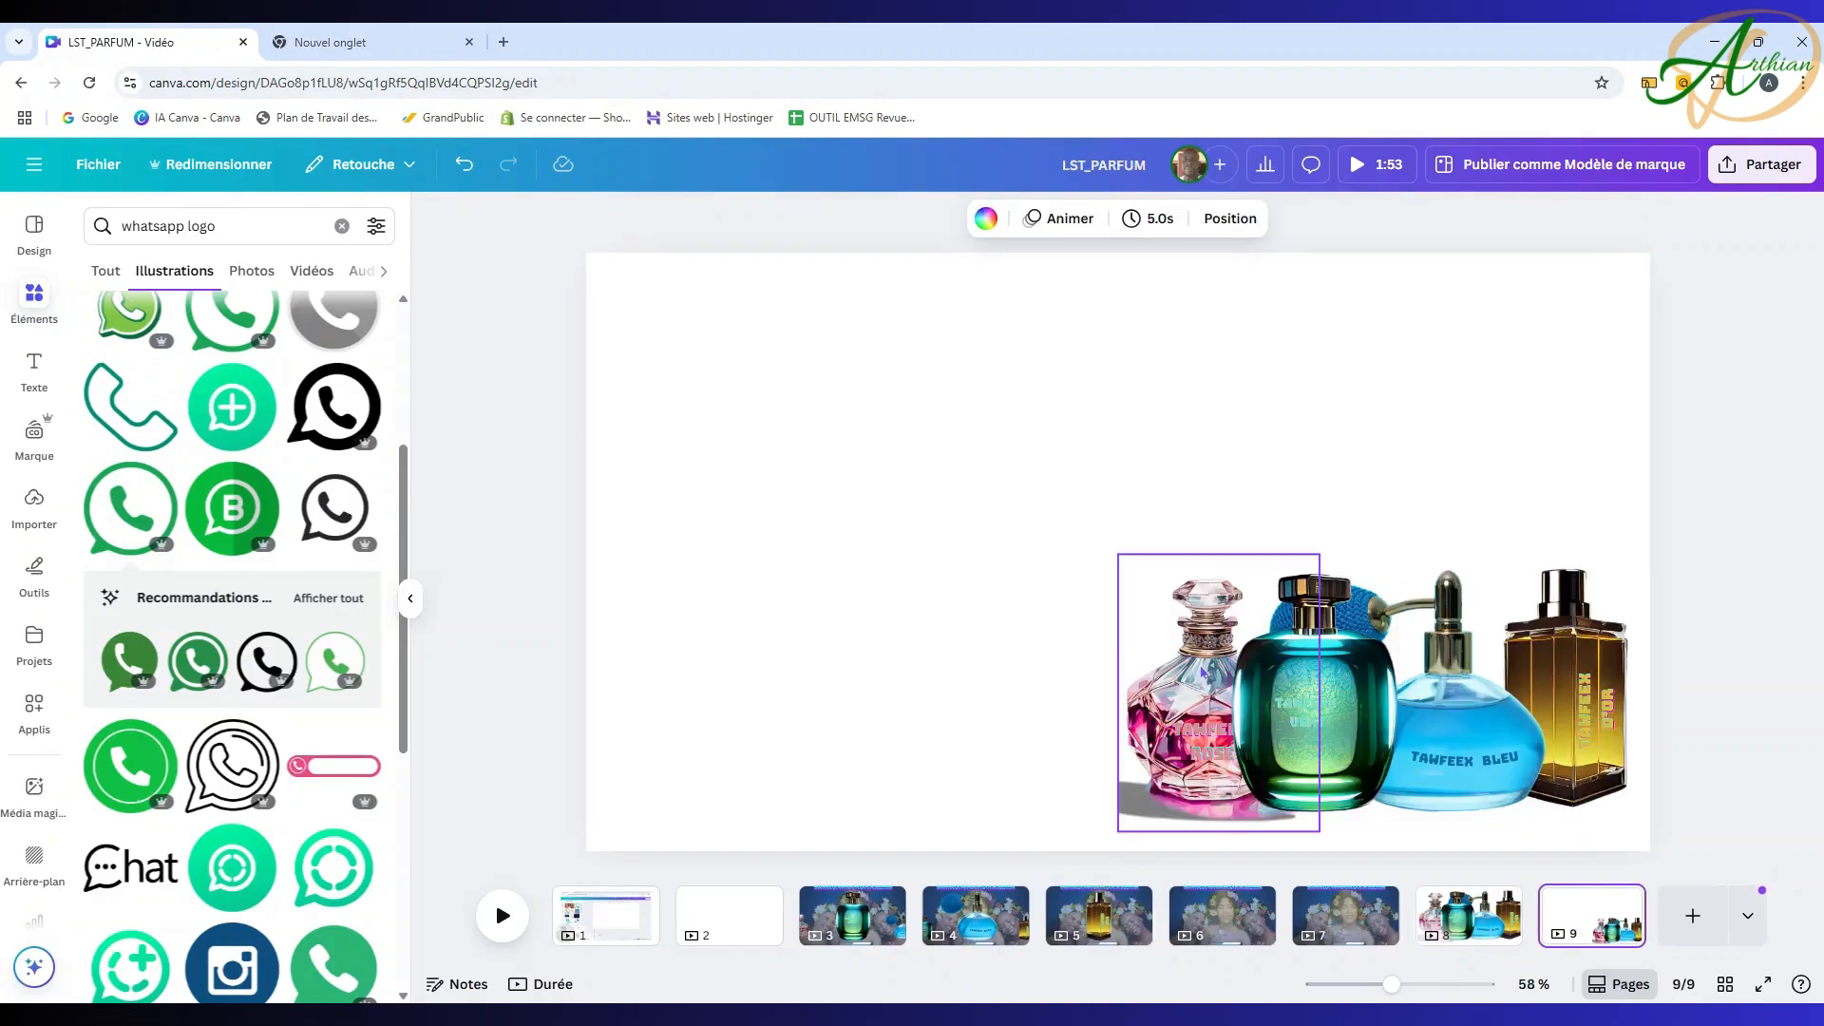
{"action": "left_click", "coordinate": [1202, 673]}
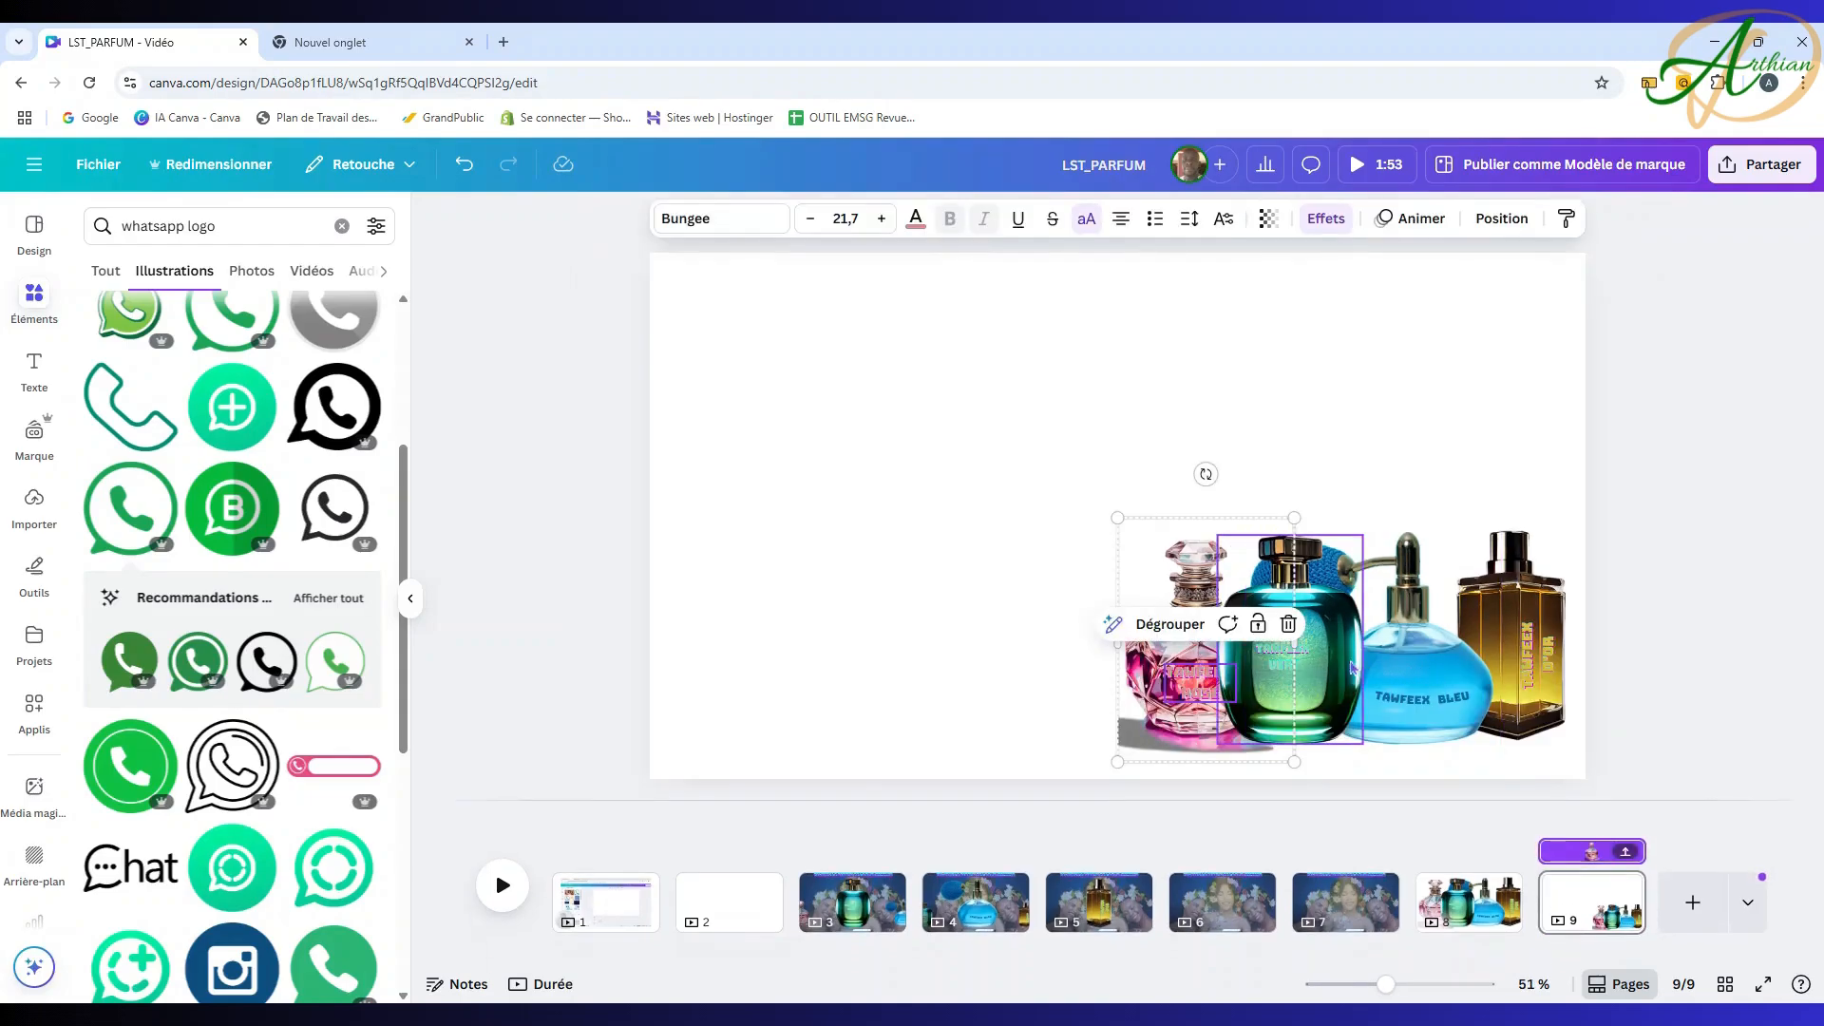
{"action": "left_click", "coordinate": [1345, 640], "text": "shift"}
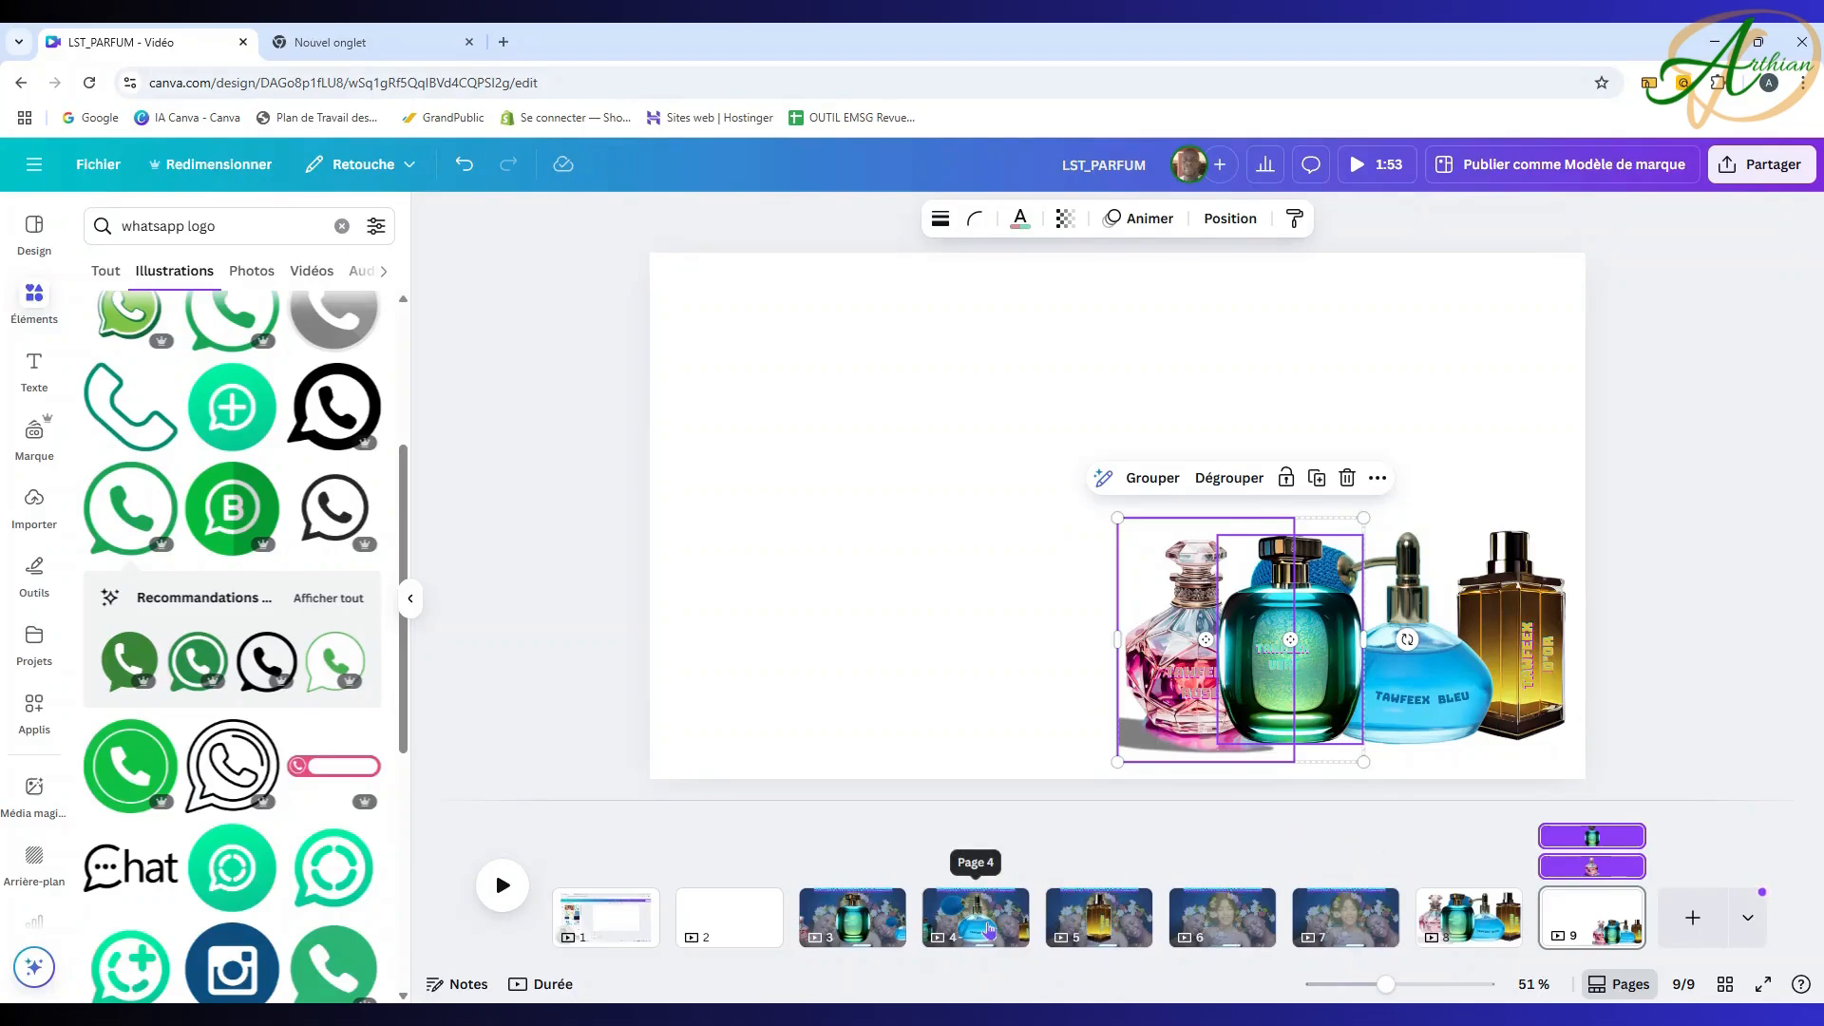
{"action": "left_click", "coordinate": [1418, 680]}
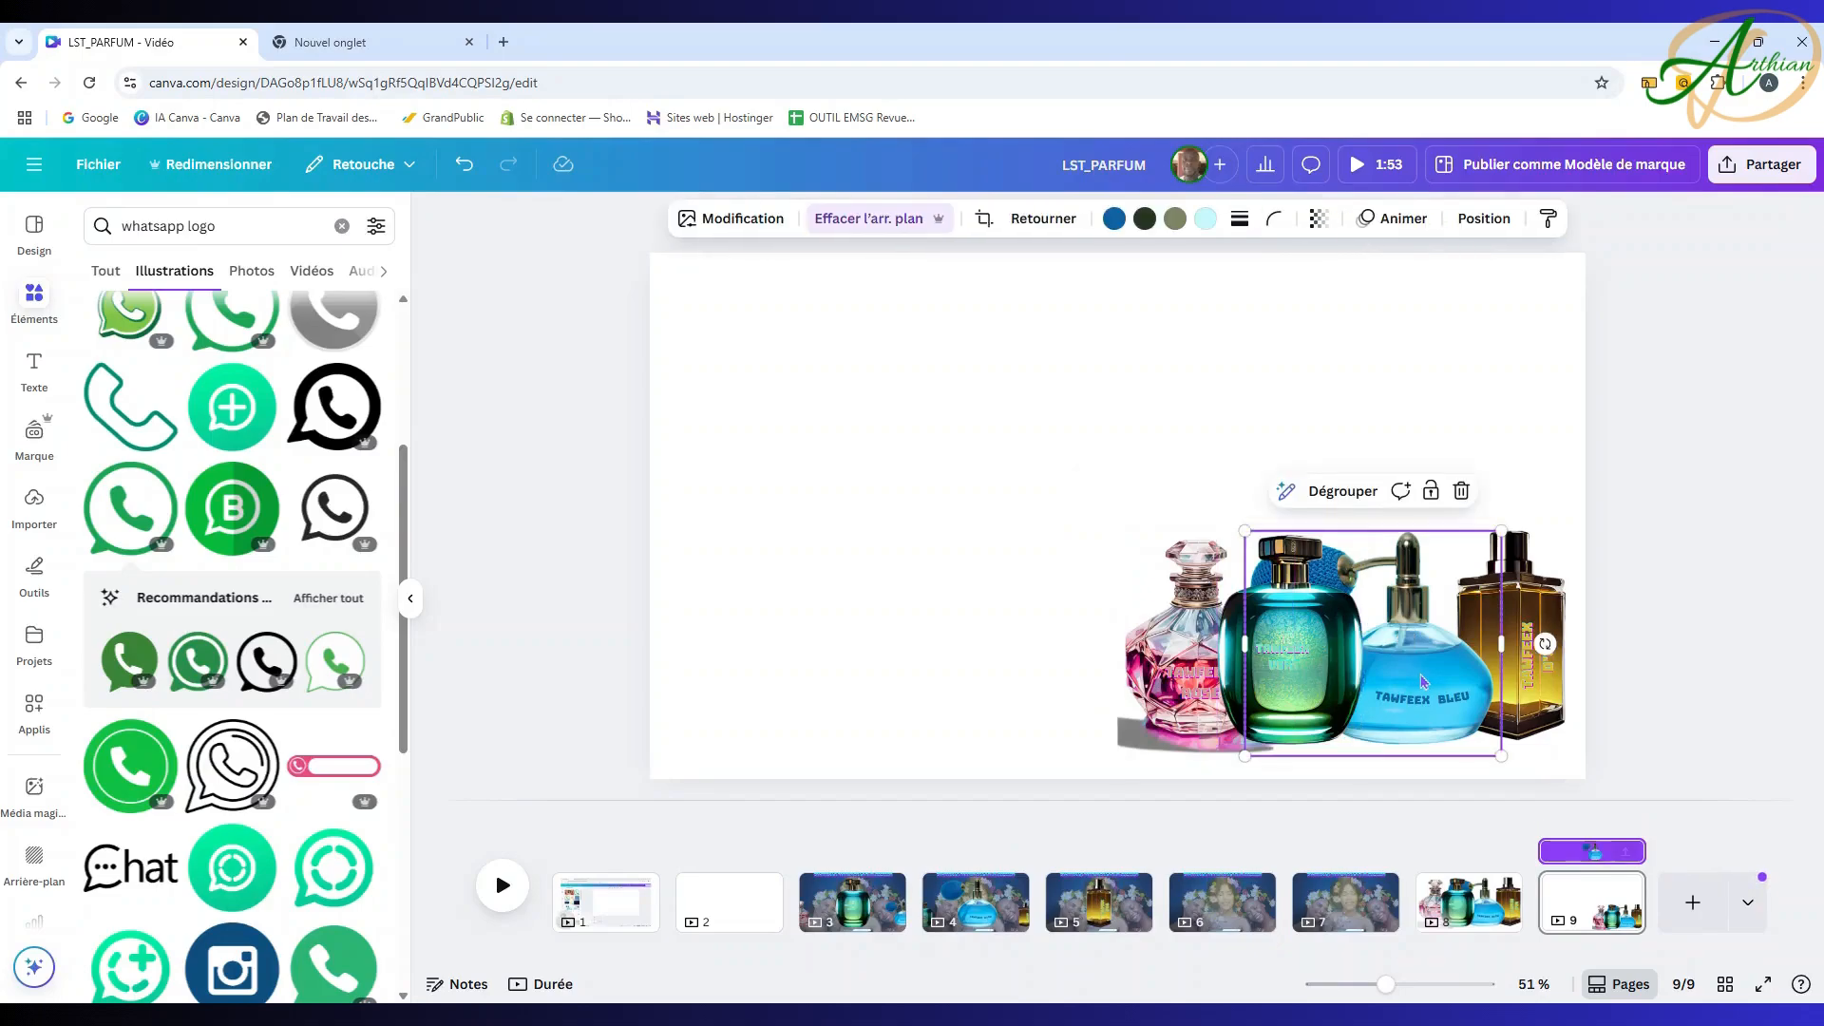
{"action": "left_click", "coordinate": [1169, 638], "text": "shift"}
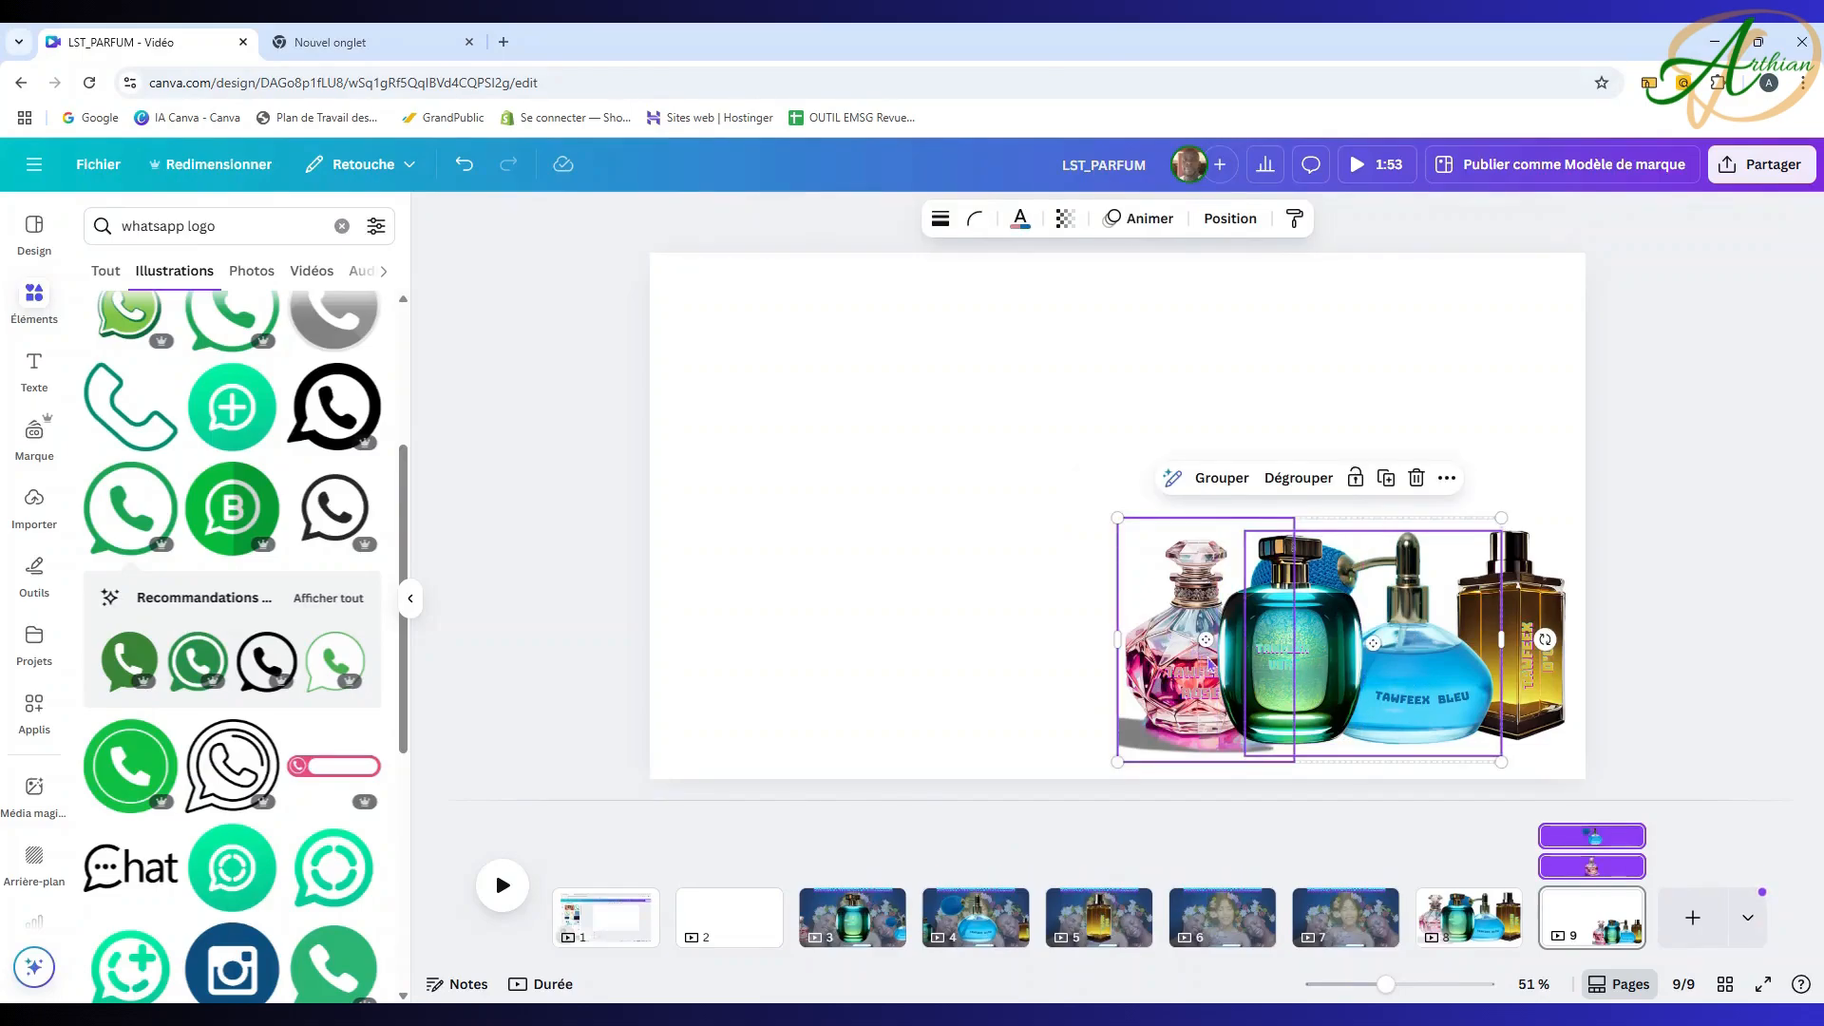
{"action": "left_click", "coordinate": [1099, 916]}
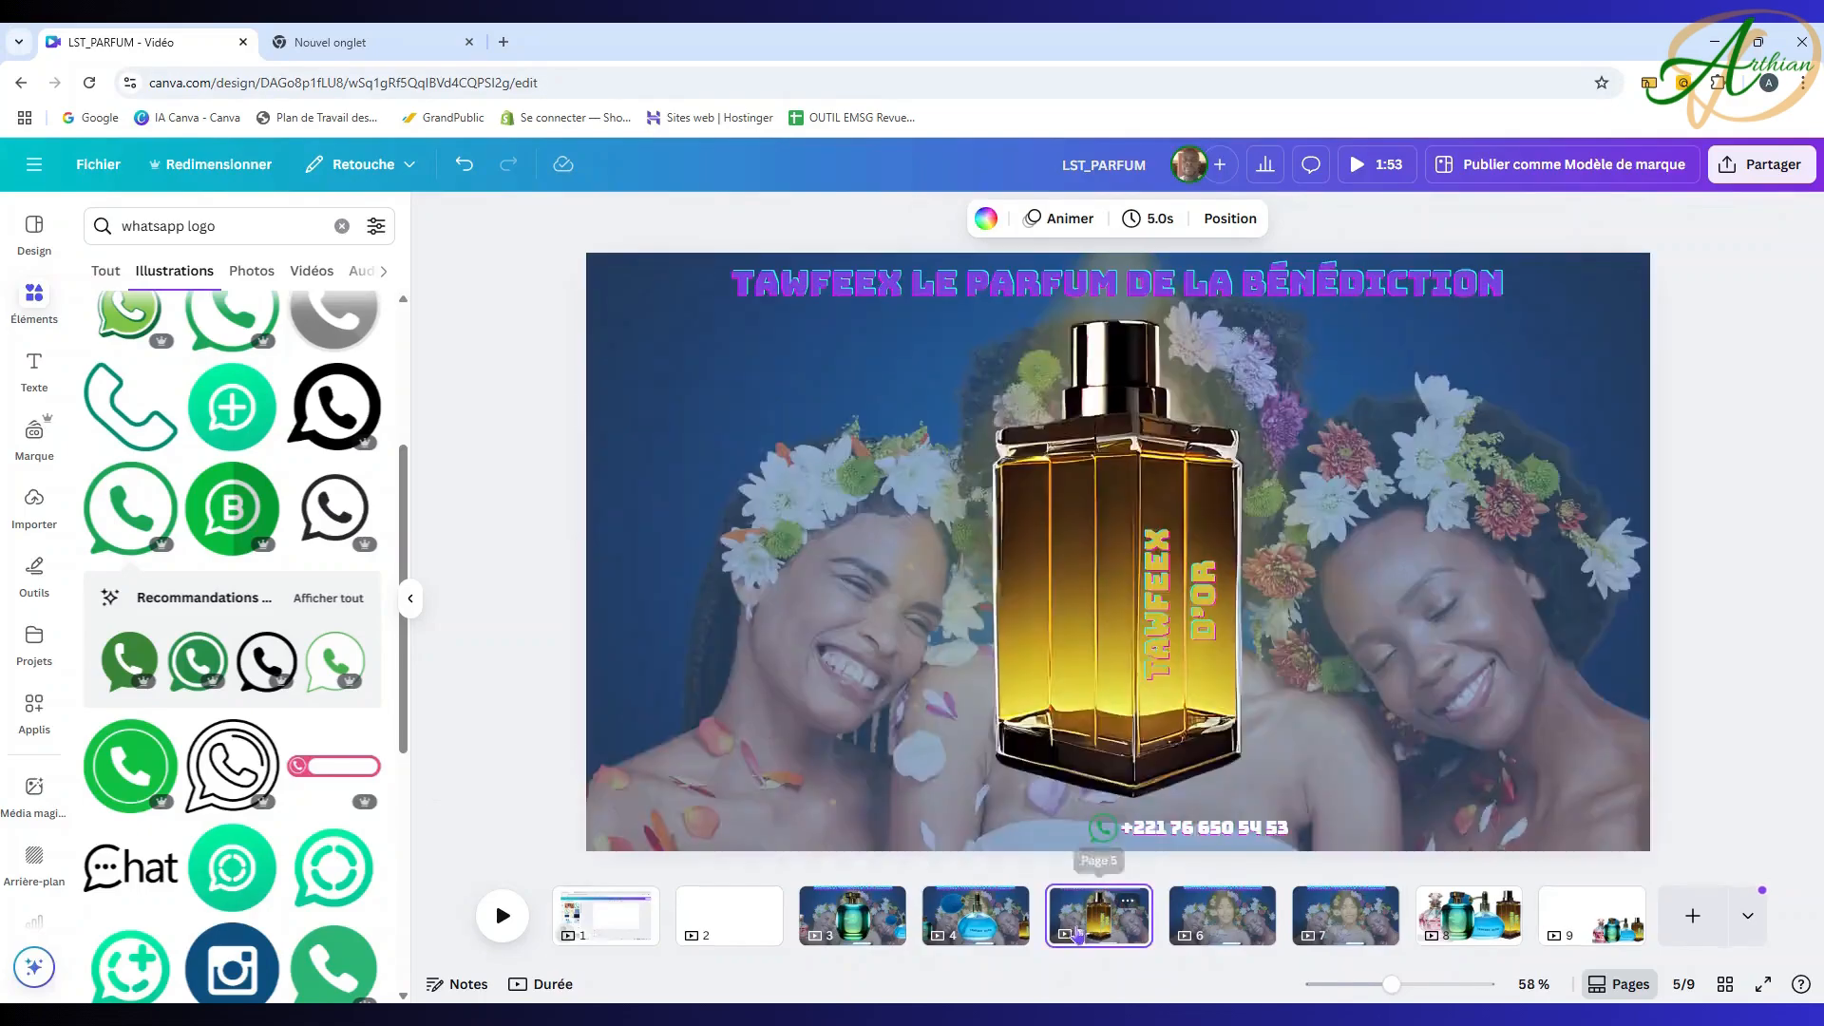
Step: Paste the blue and pink bottles on page 5: blue at the left edge, pink at the right
{"action": "key", "text": "ctrl+v"}
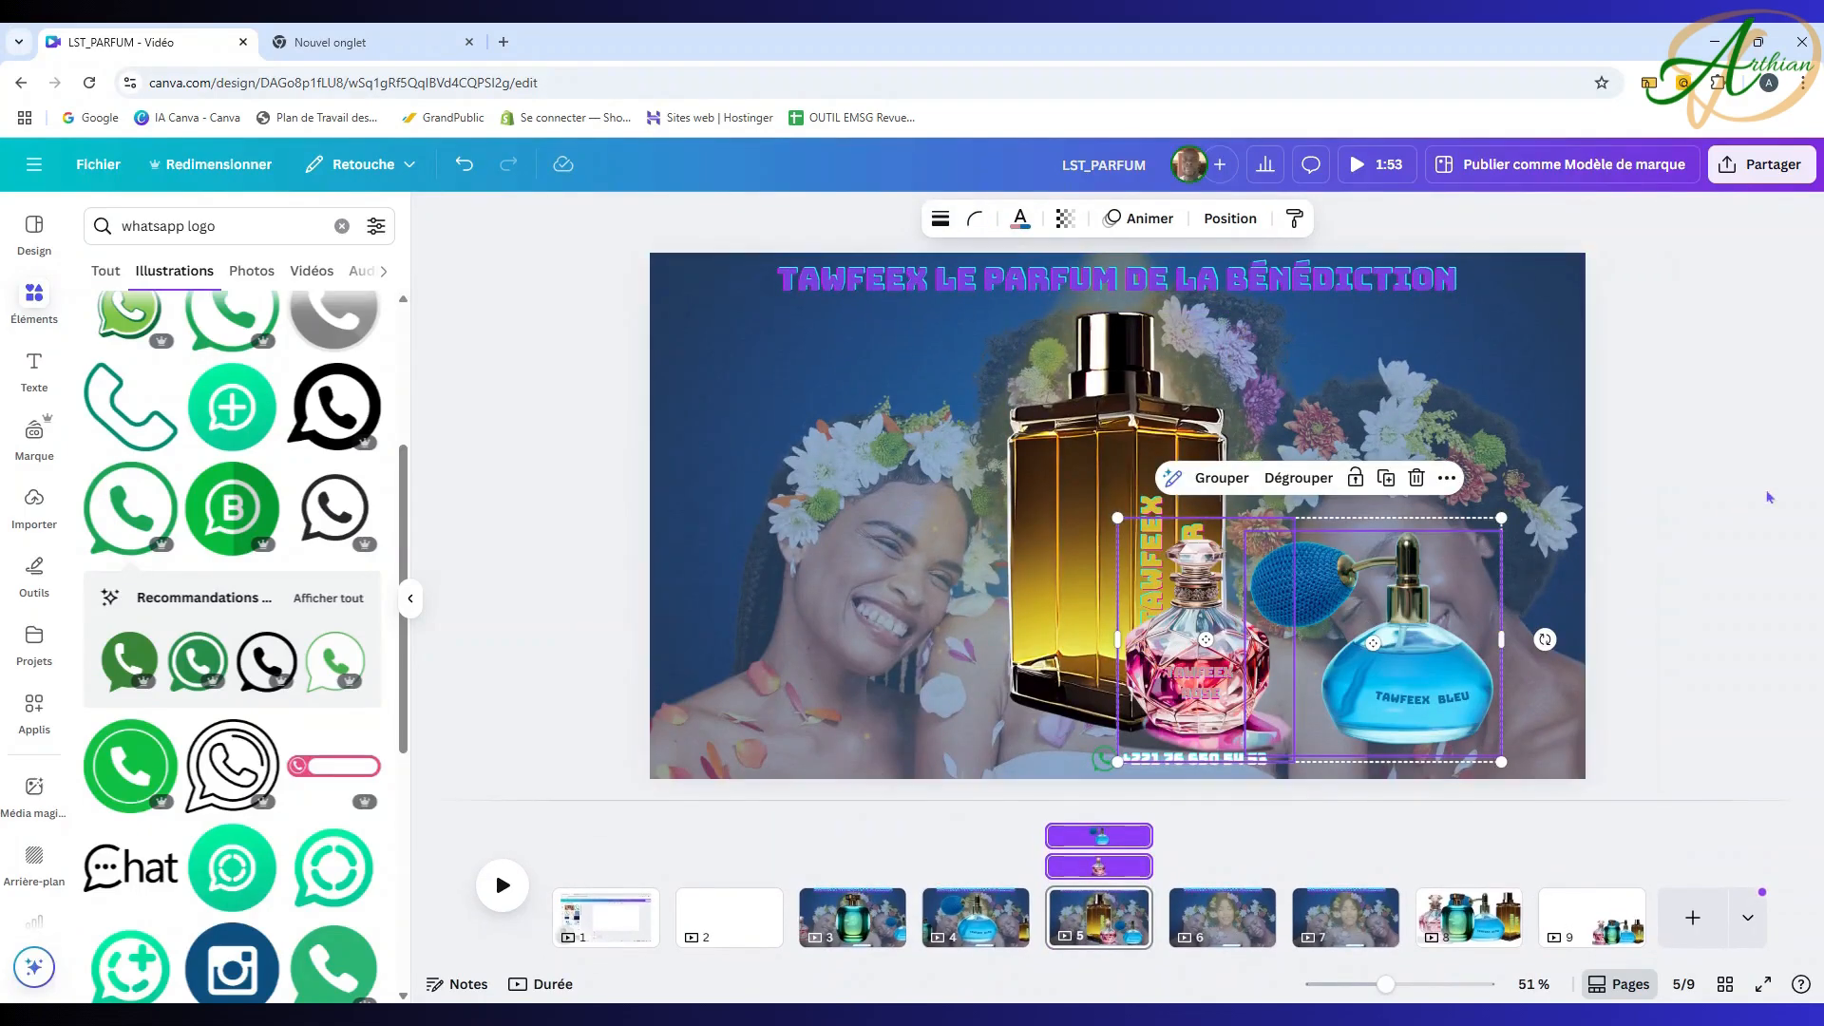
{"action": "key", "text": "Escape"}
{"action": "left_click_drag", "start_coordinate": [1451, 684], "coordinate": [698, 643]}
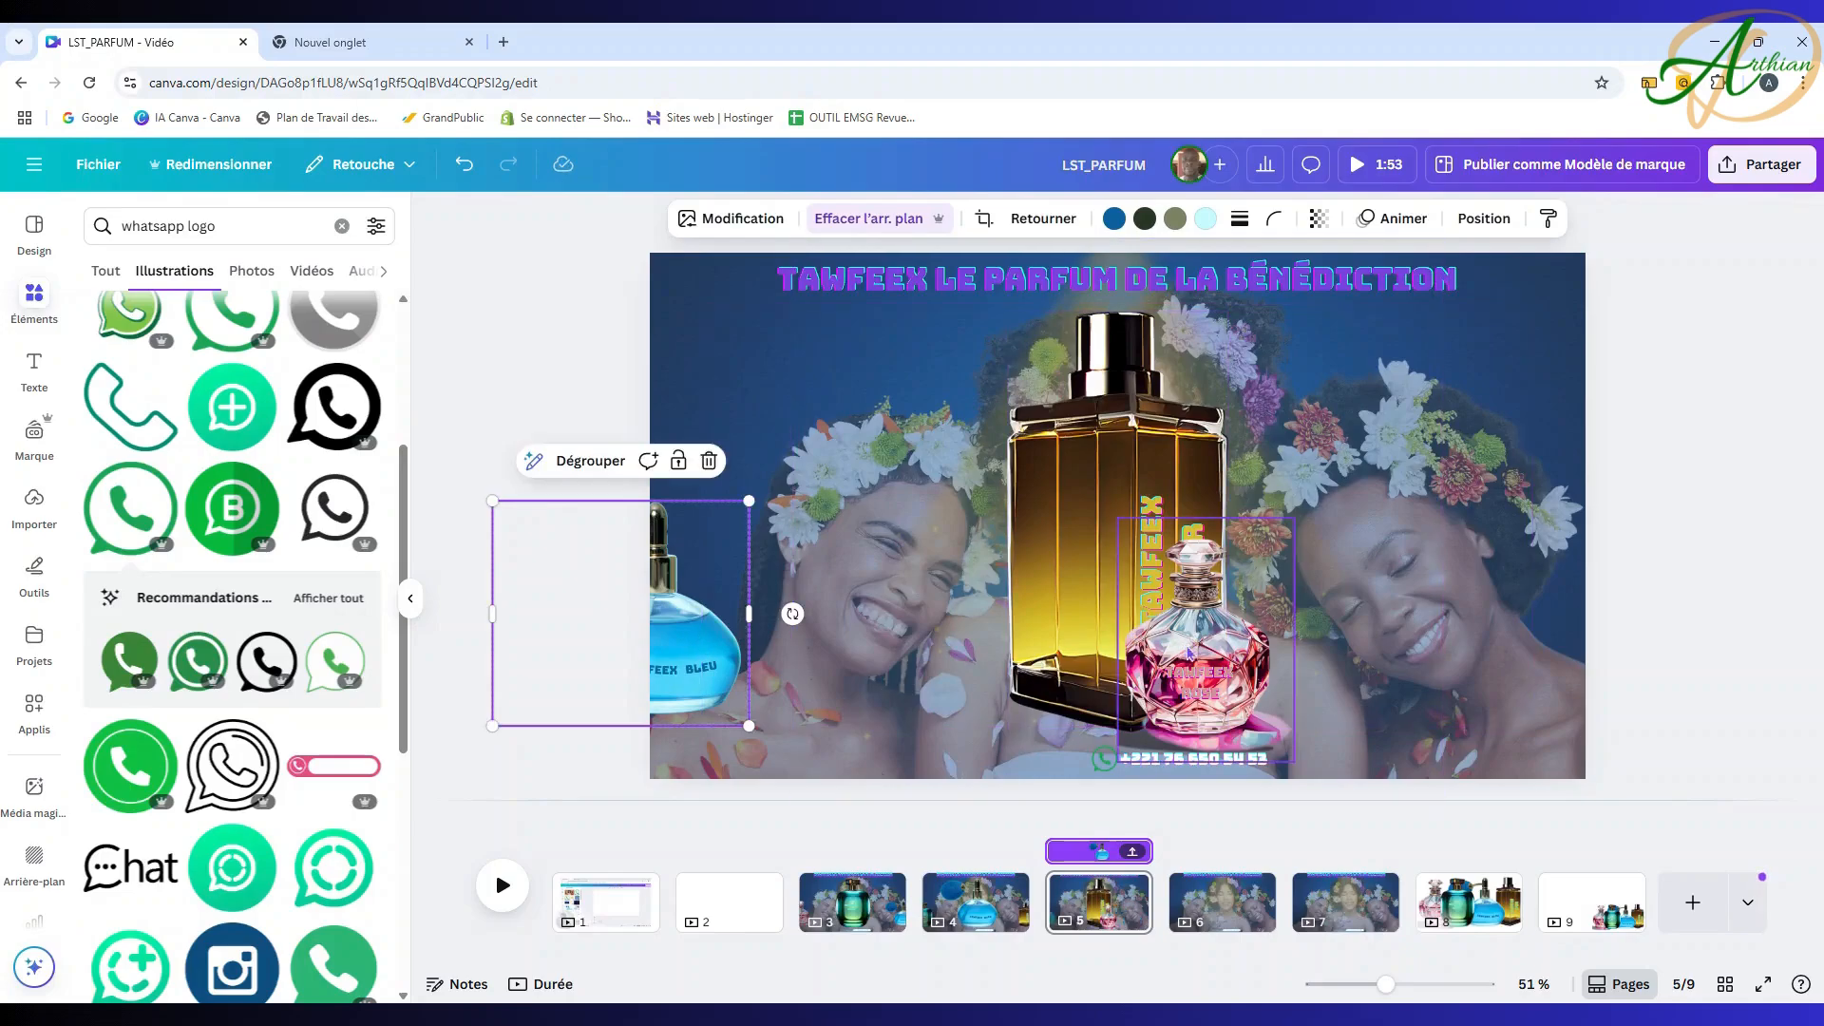
{"action": "left_click_drag", "start_coordinate": [1188, 629], "coordinate": [1533, 610]}
{"action": "left_click", "coordinate": [700, 635]}
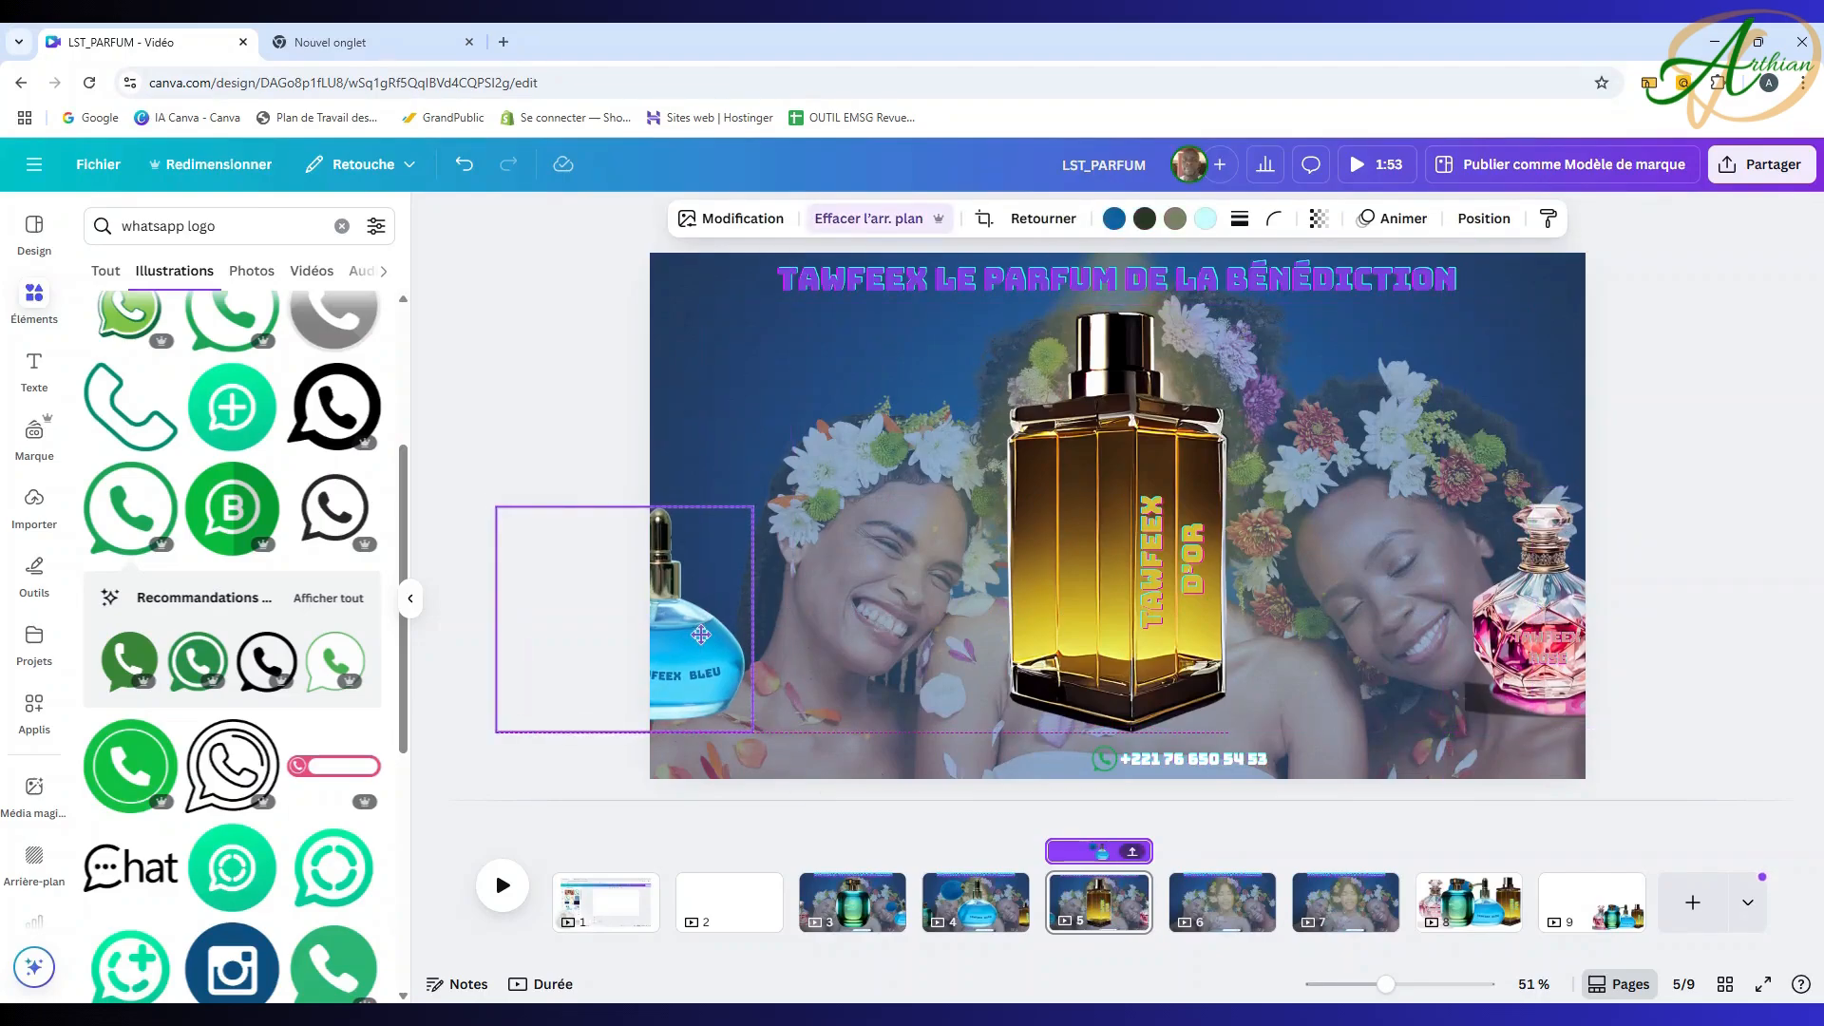
{"action": "left_click", "coordinate": [1527, 599]}
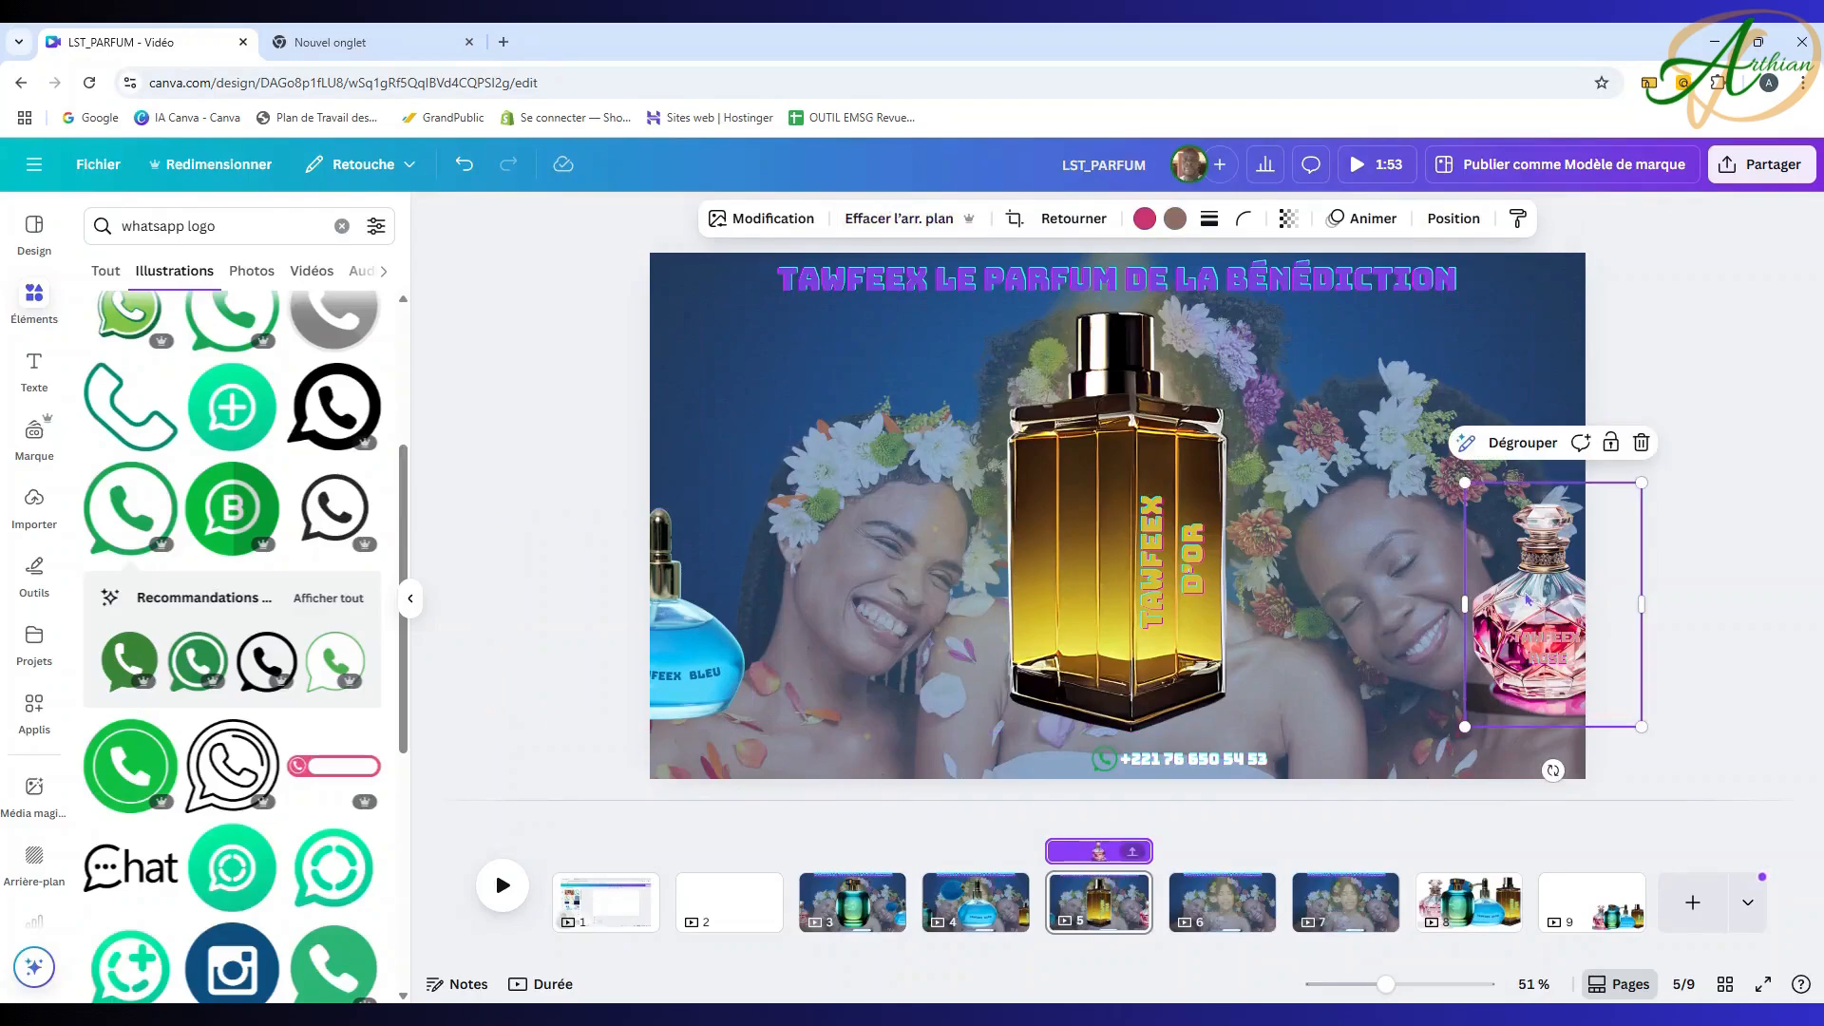
{"action": "left_click_drag", "start_coordinate": [1532, 597], "coordinate": [1540, 604]}
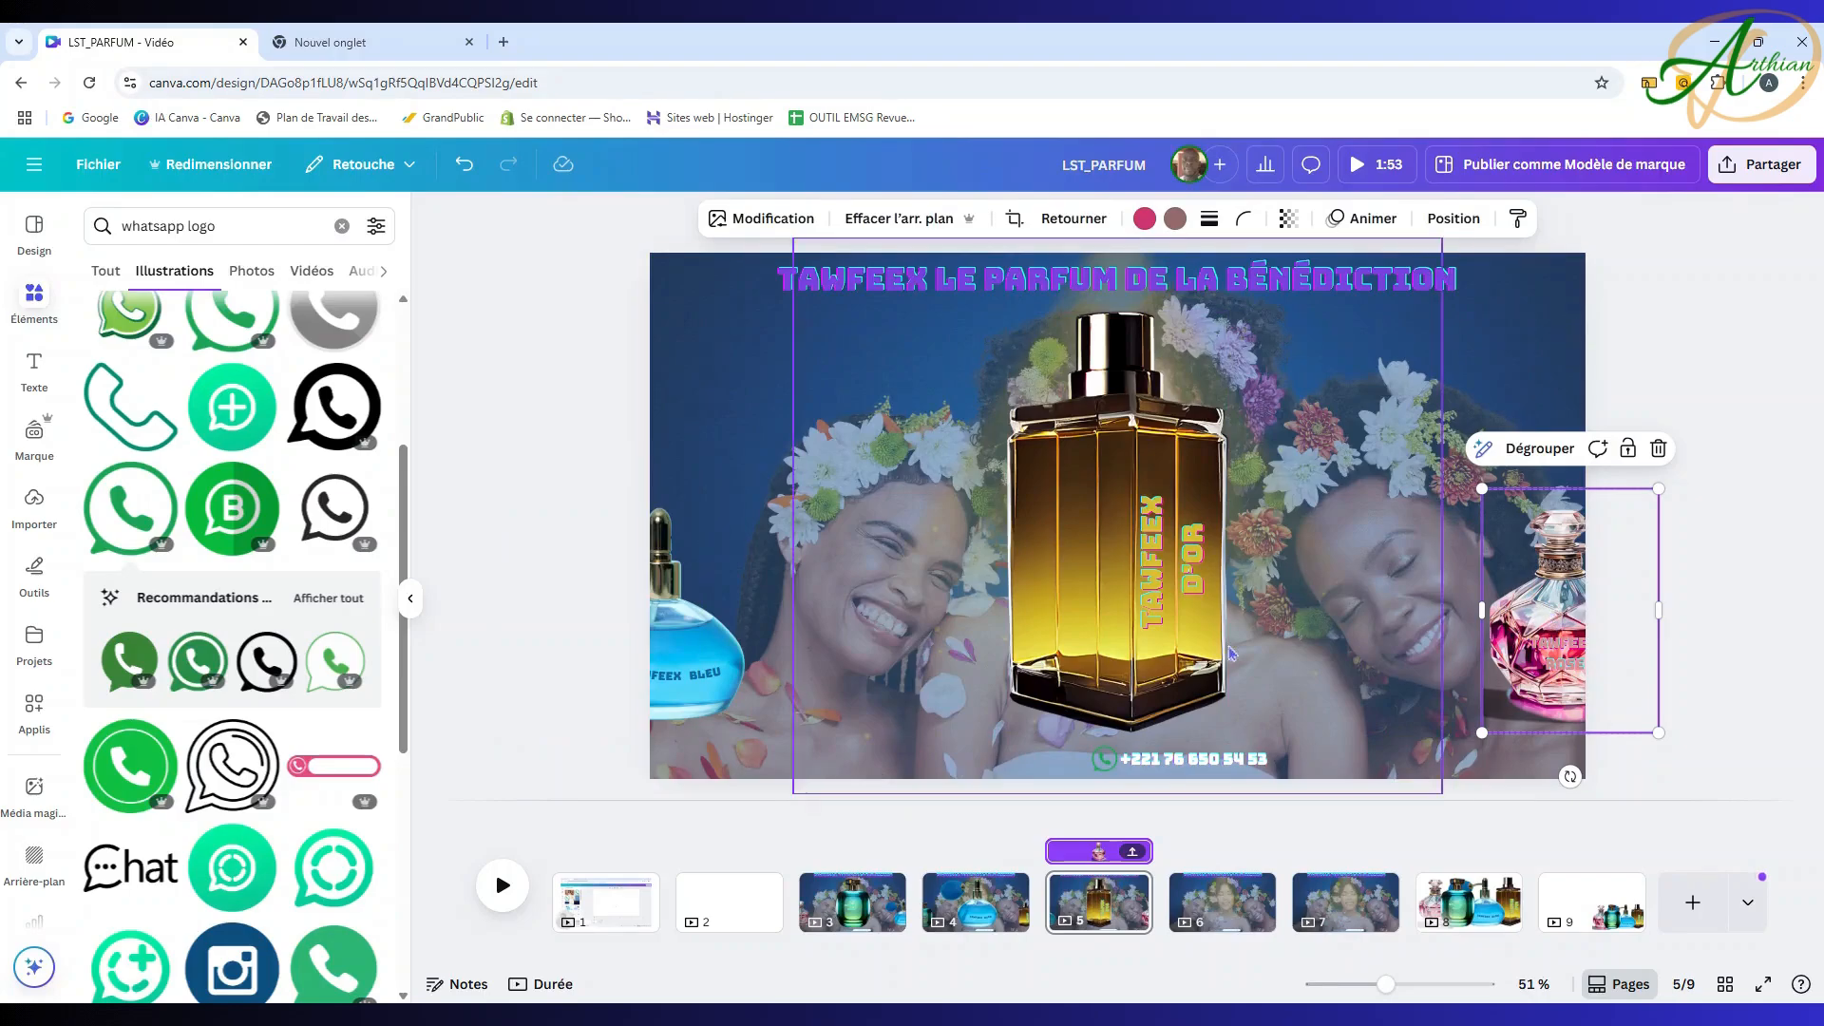
{"action": "left_click_drag", "start_coordinate": [711, 654], "coordinate": [709, 644]}
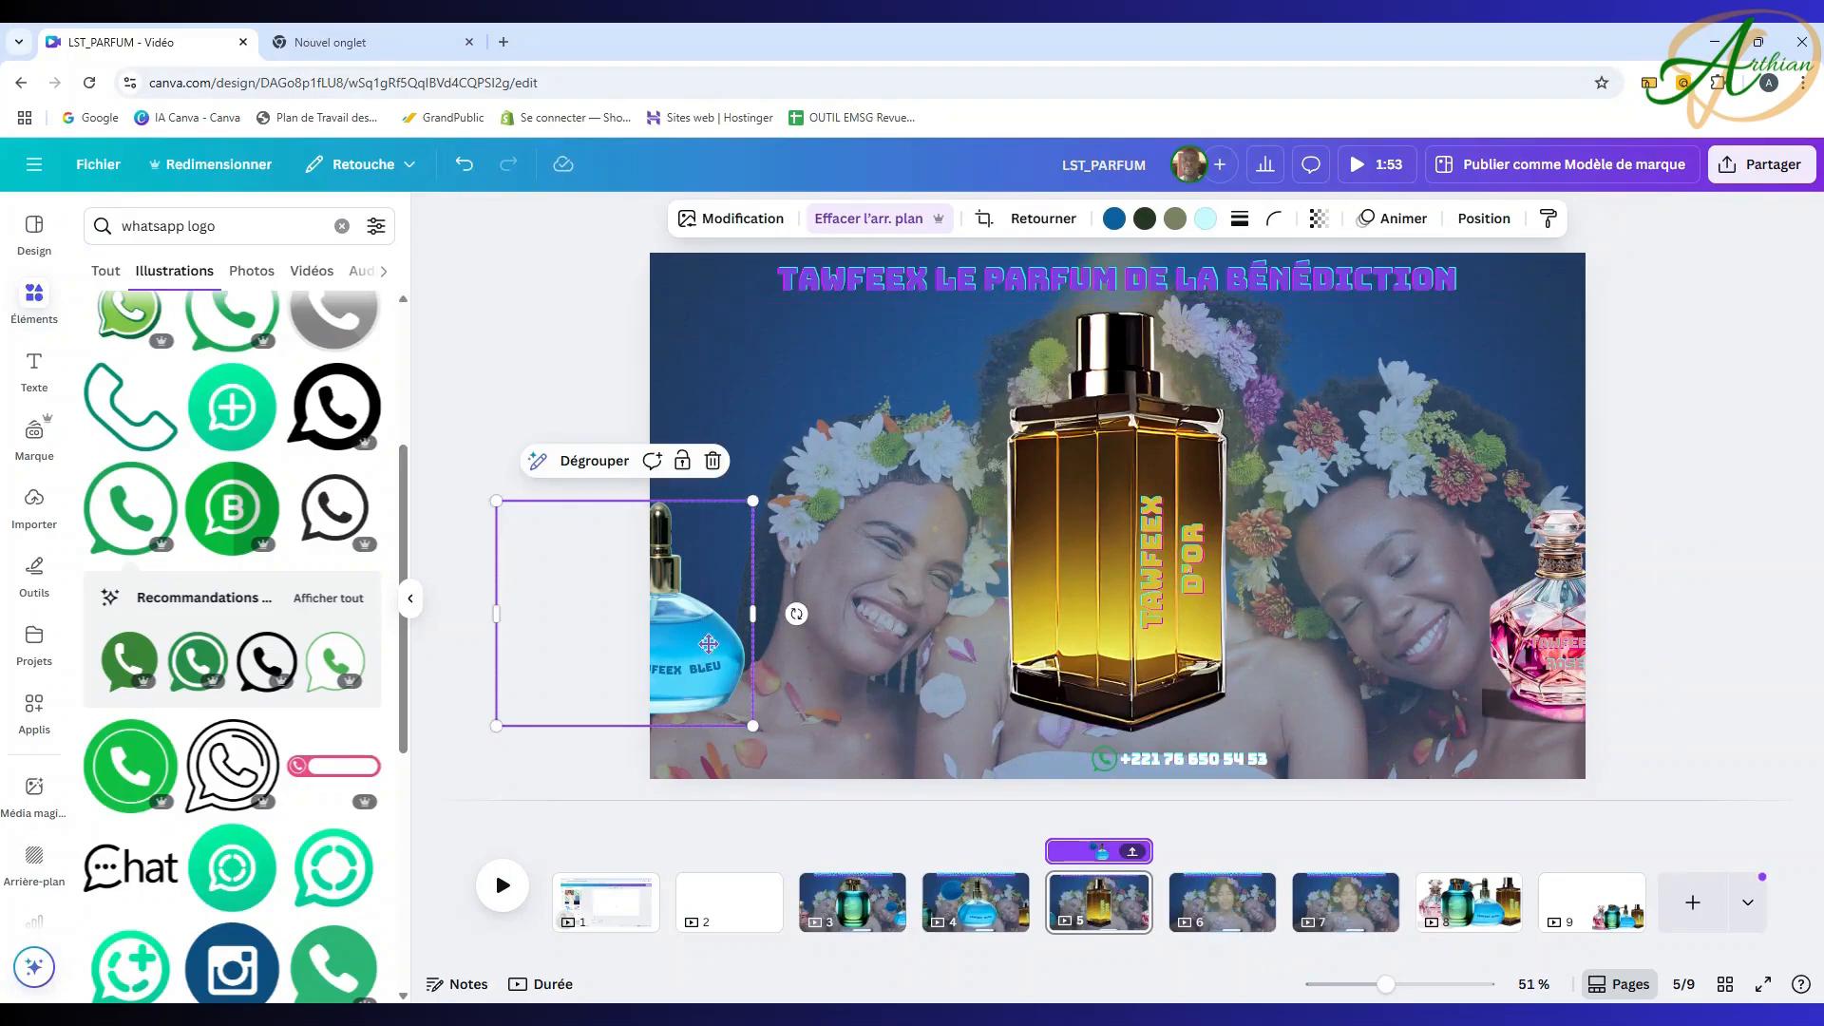
Step: Select the pink TAWFEEX ROSE bottle on page 8
{"action": "left_click", "coordinate": [1225, 907]}
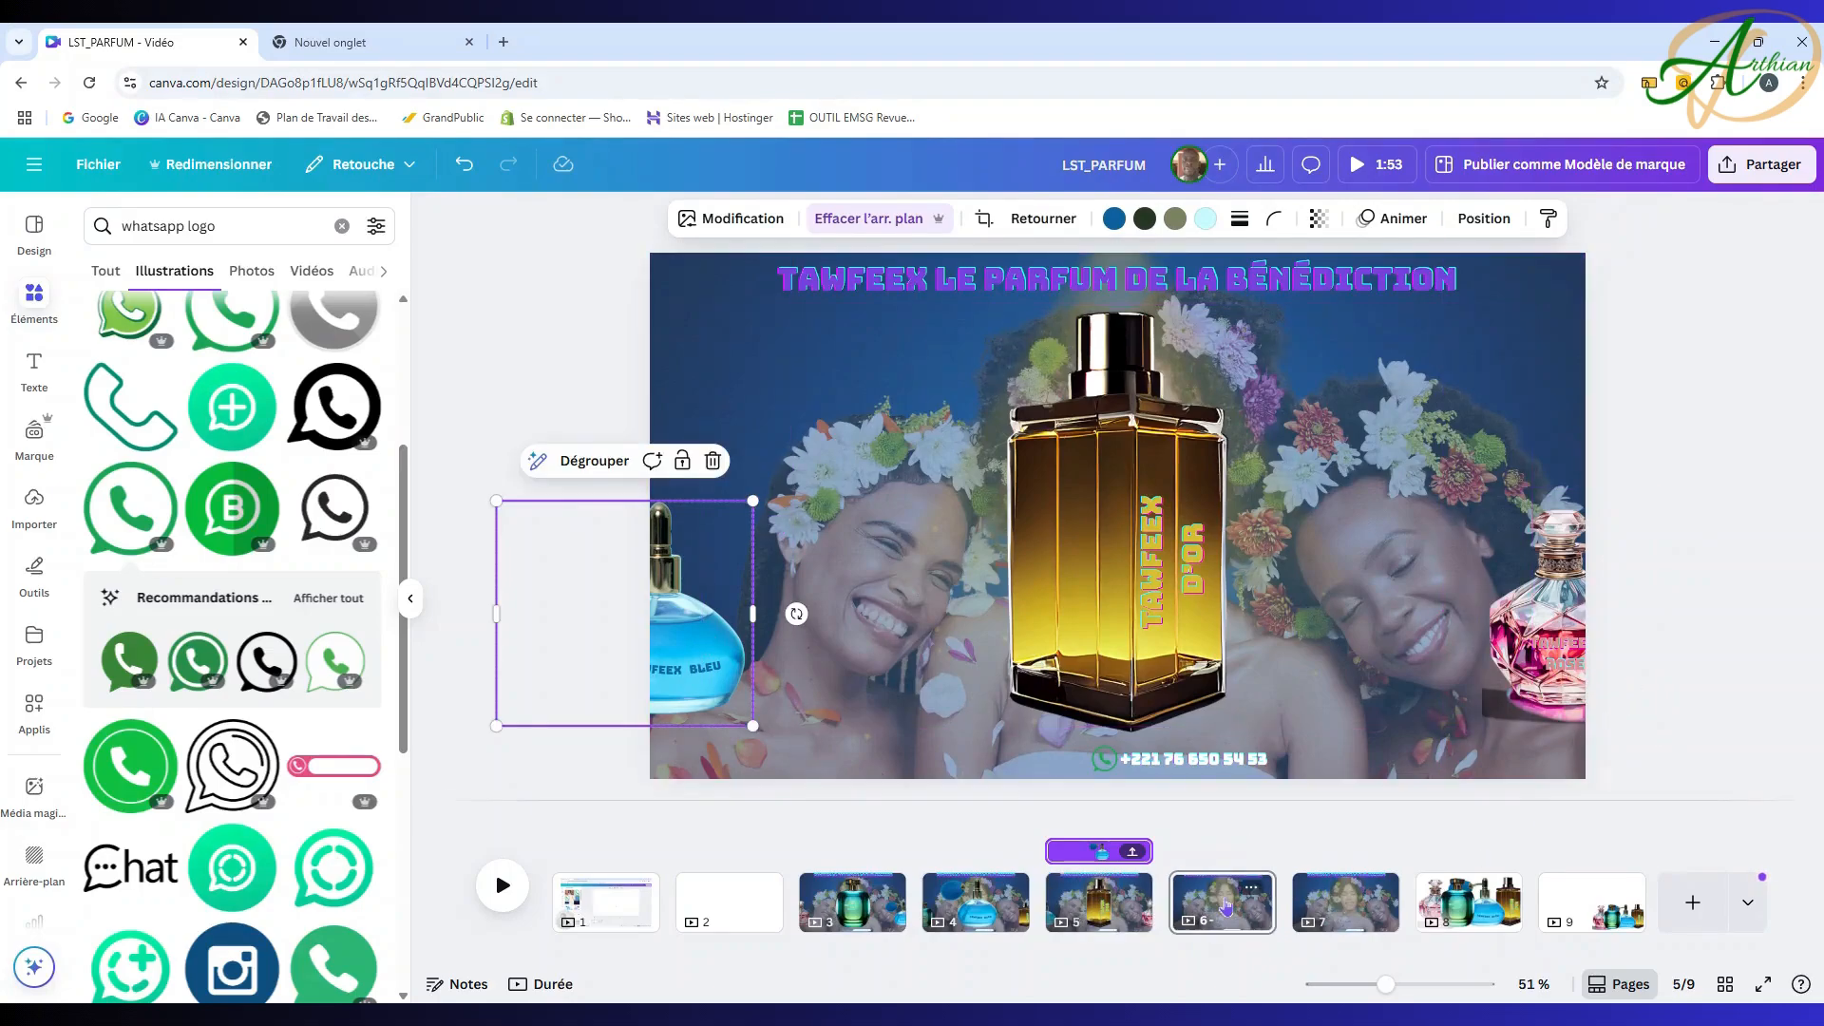
{"action": "left_click", "coordinate": [1465, 908]}
{"action": "left_click", "coordinate": [741, 499]}
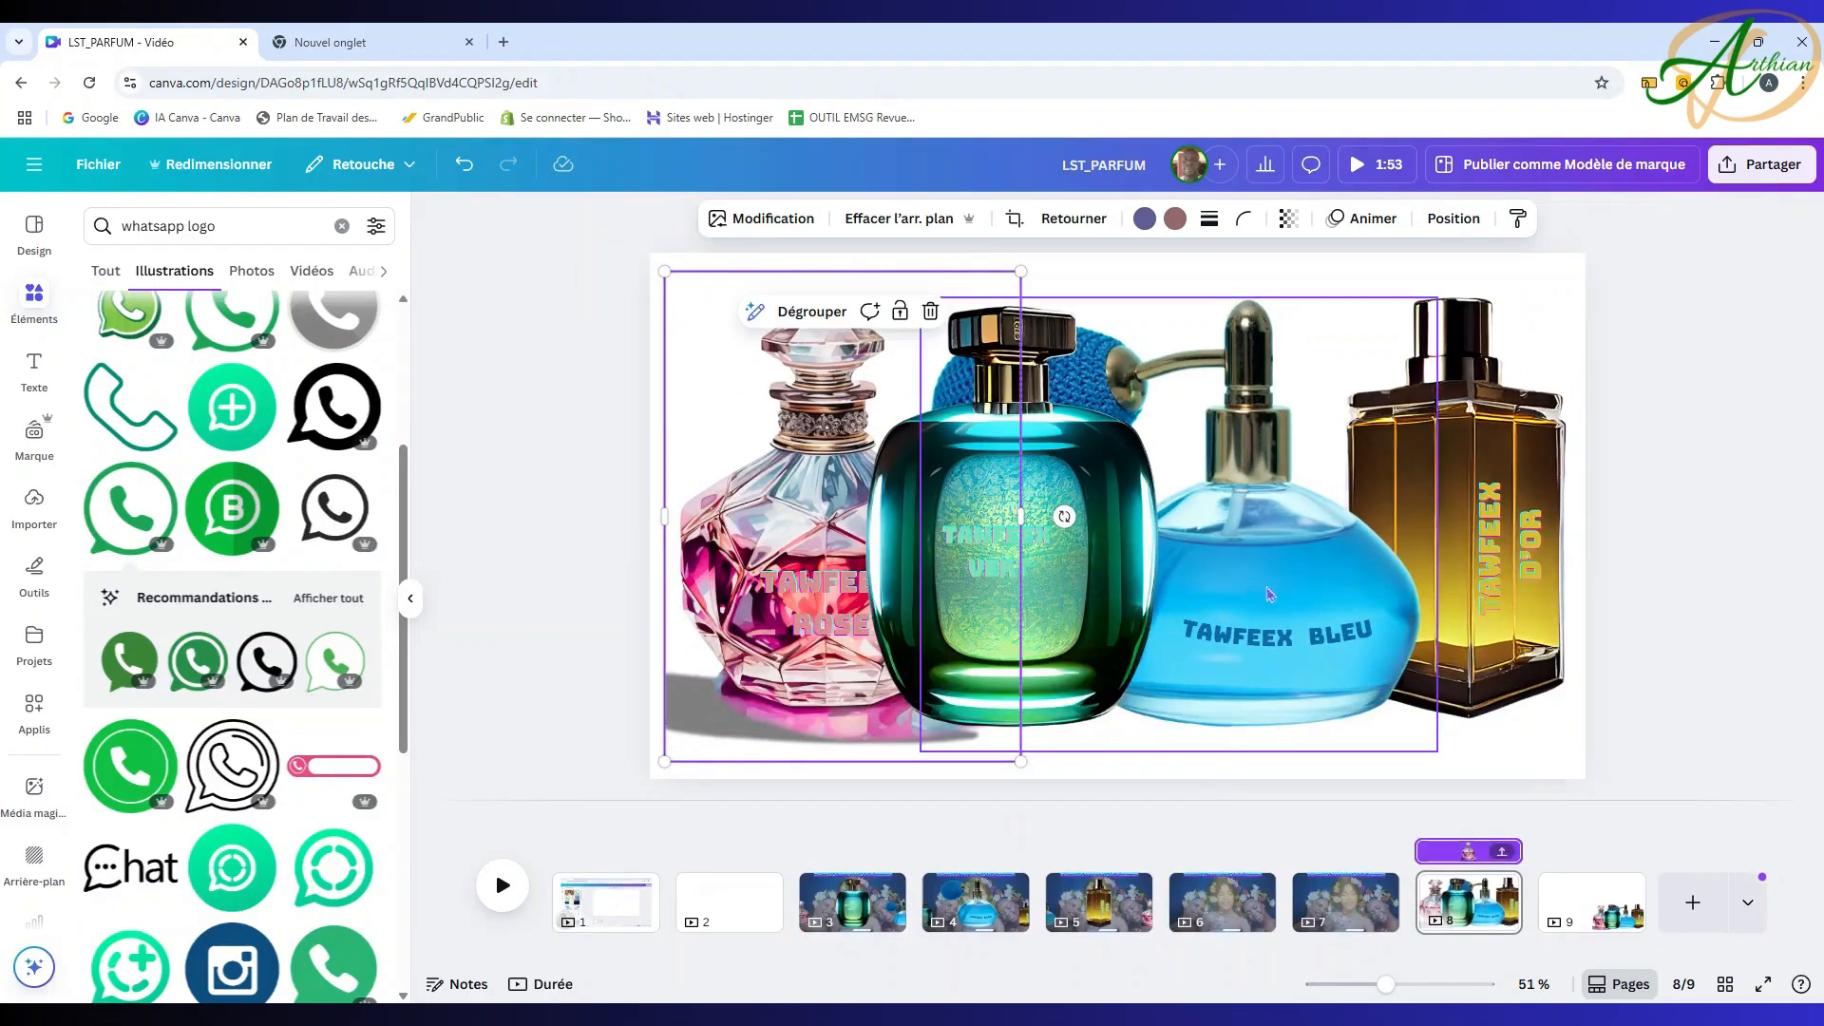
Step: Paste the pink TAWFEEX ROSE bottle onto page 6 and centre it over the flower-crowned women
{"action": "left_click", "coordinate": [1211, 915]}
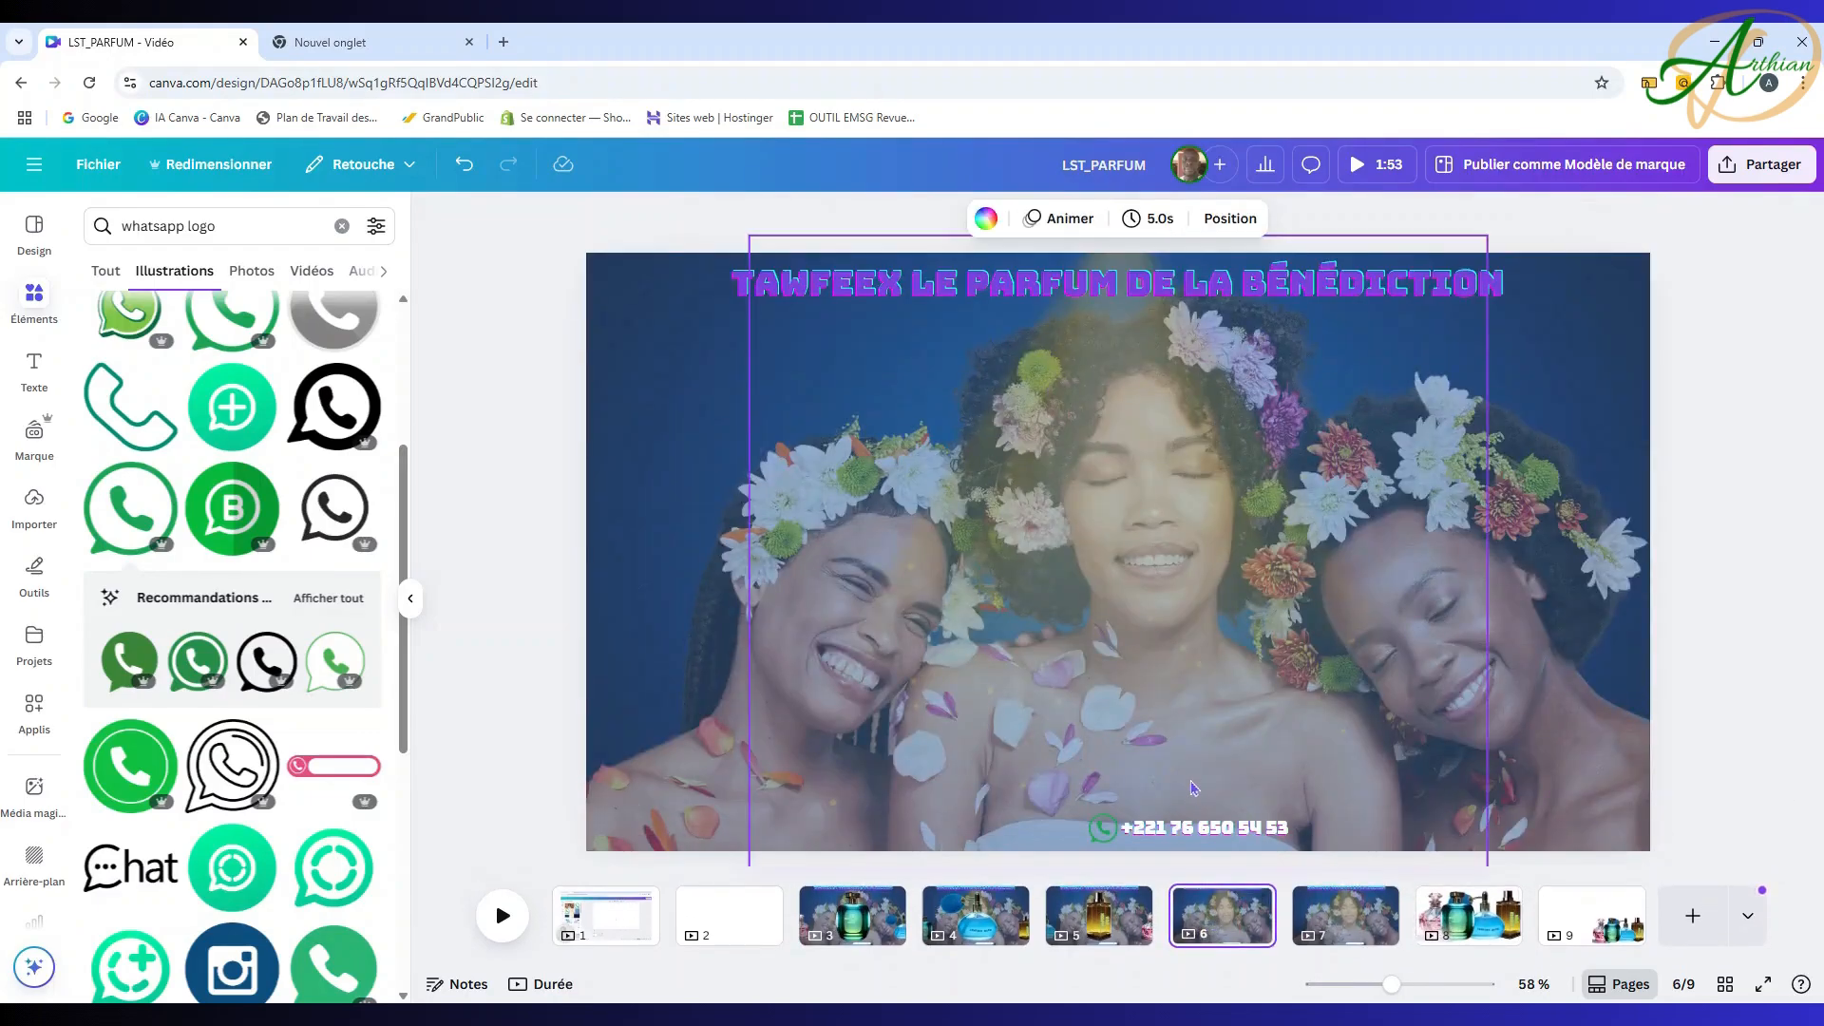
{"action": "key", "text": "ctrl+v"}
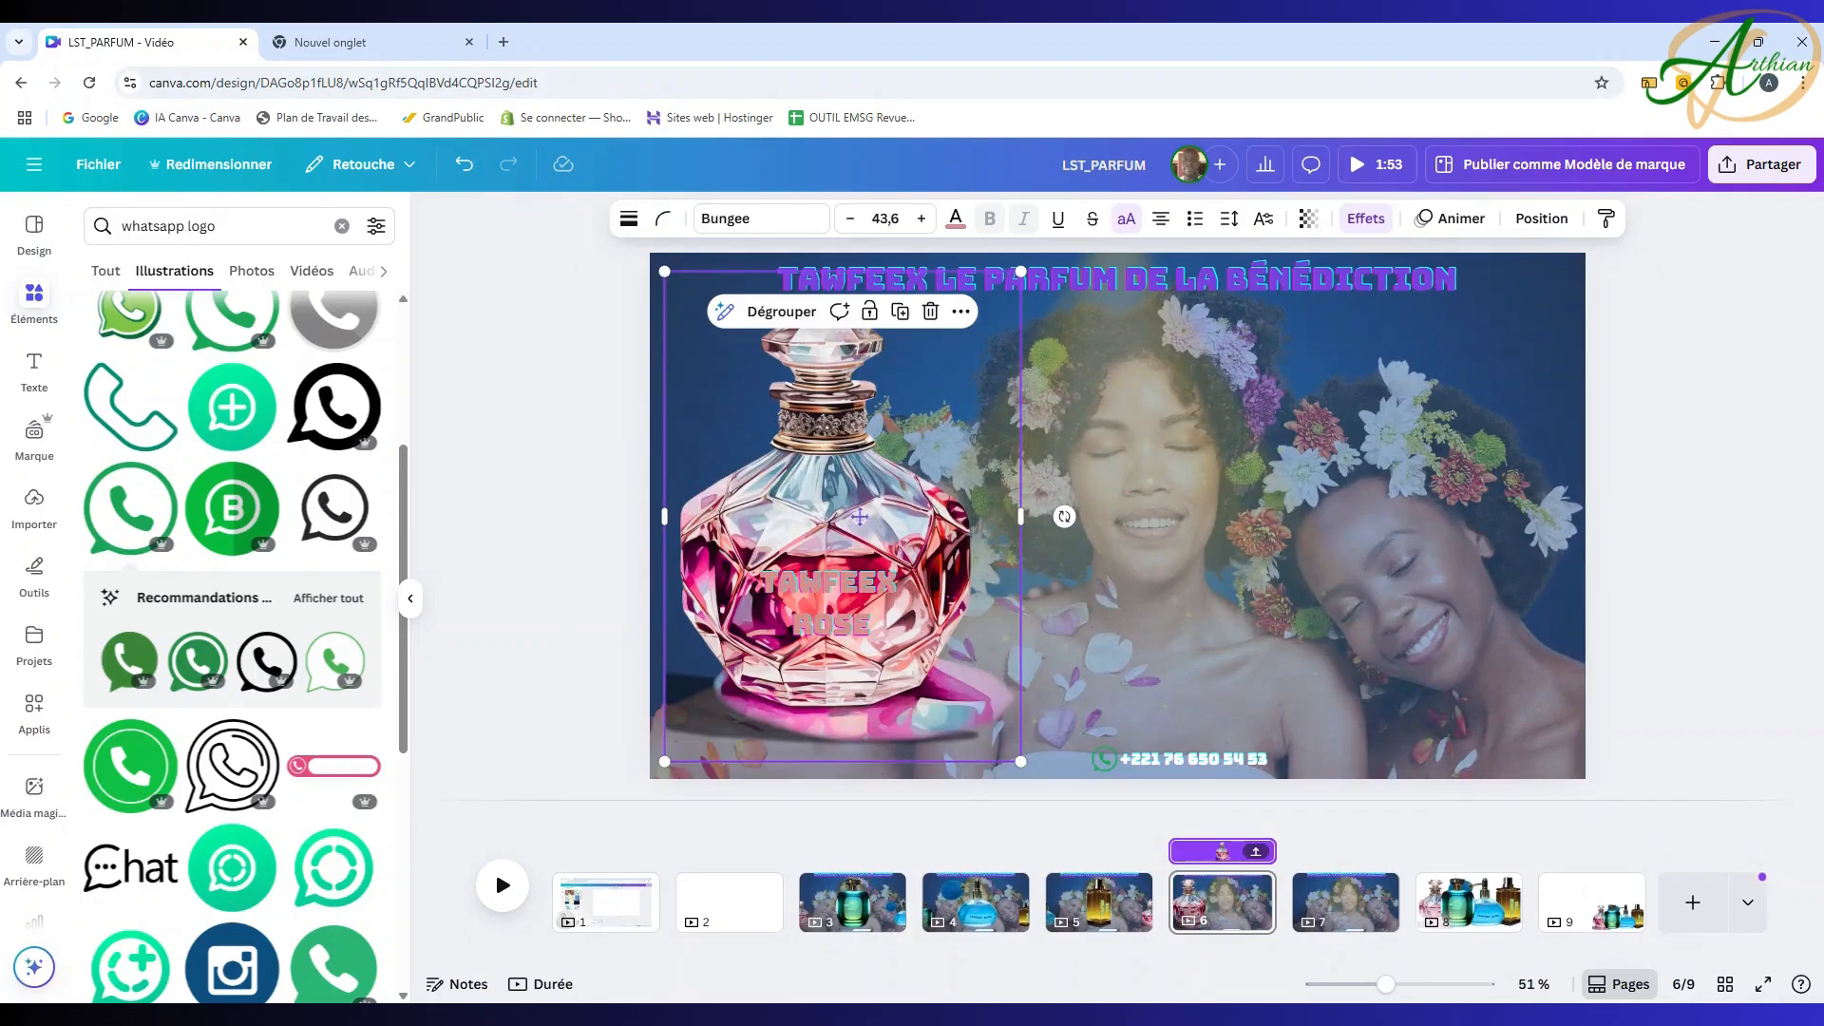
{"action": "left_click_drag", "start_coordinate": [859, 517], "coordinate": [1116, 501]}
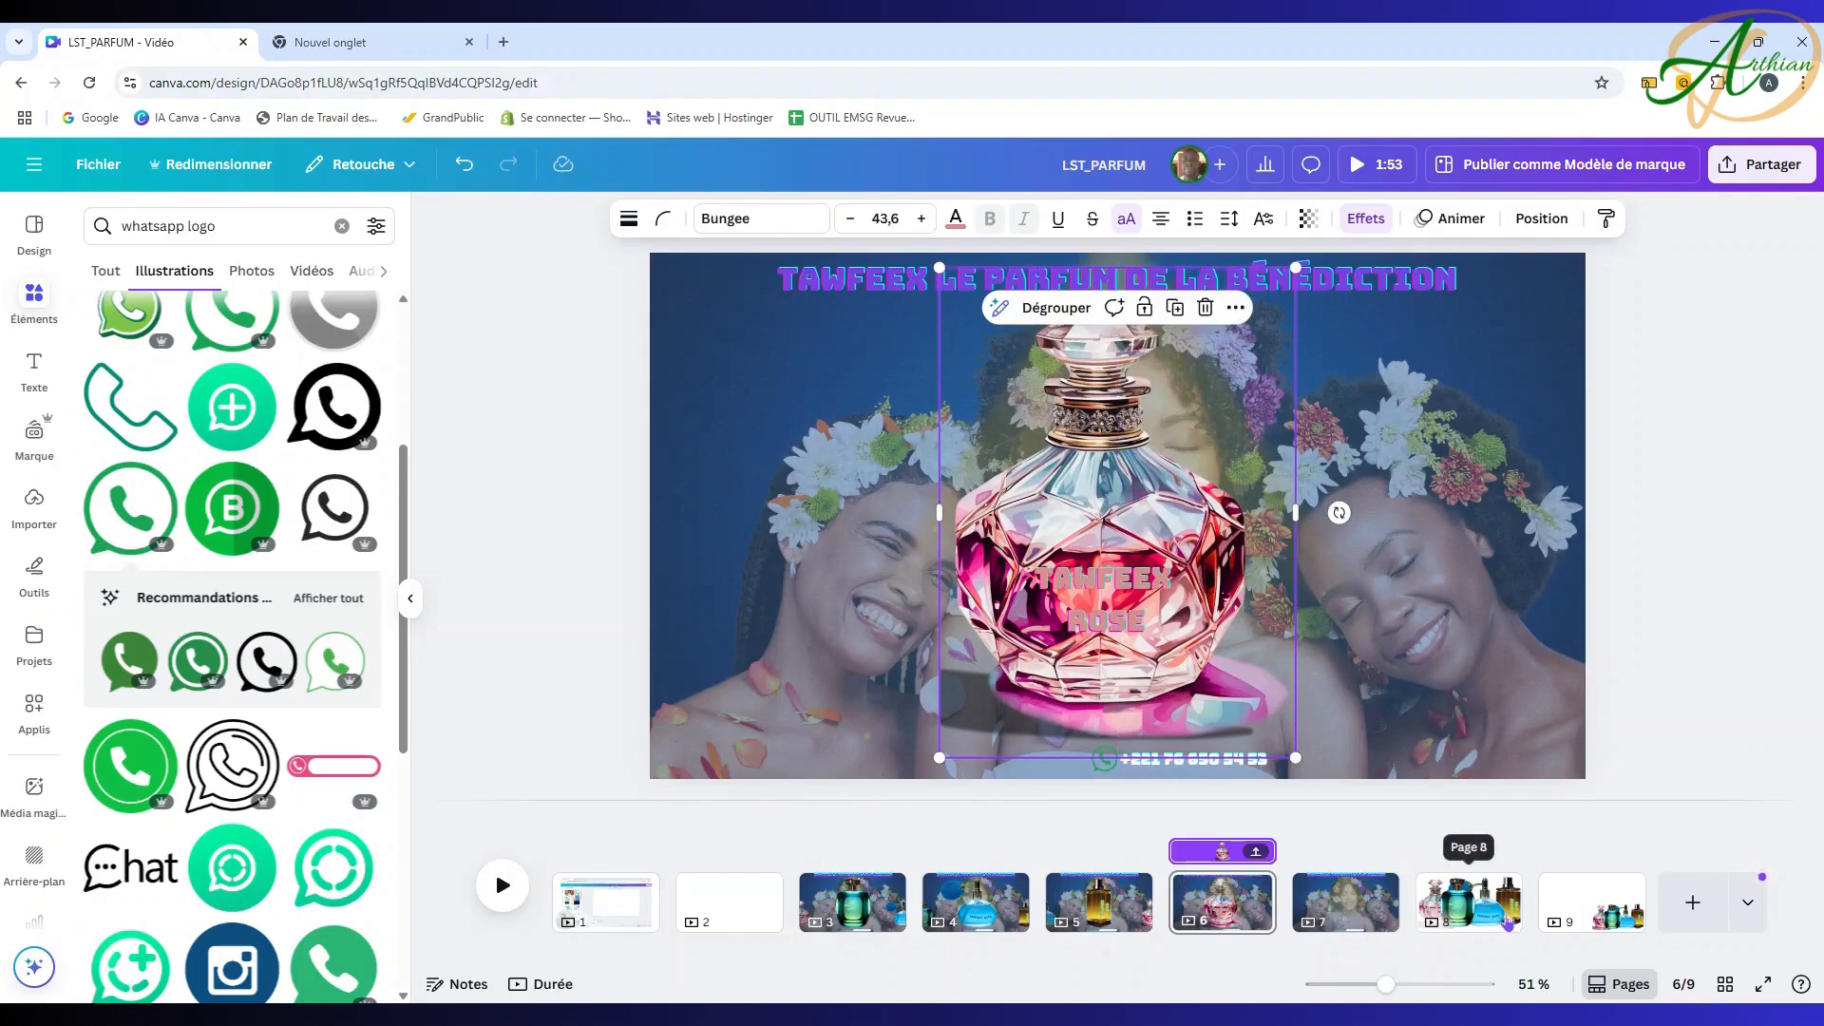
{"action": "left_click", "coordinate": [1592, 902]}
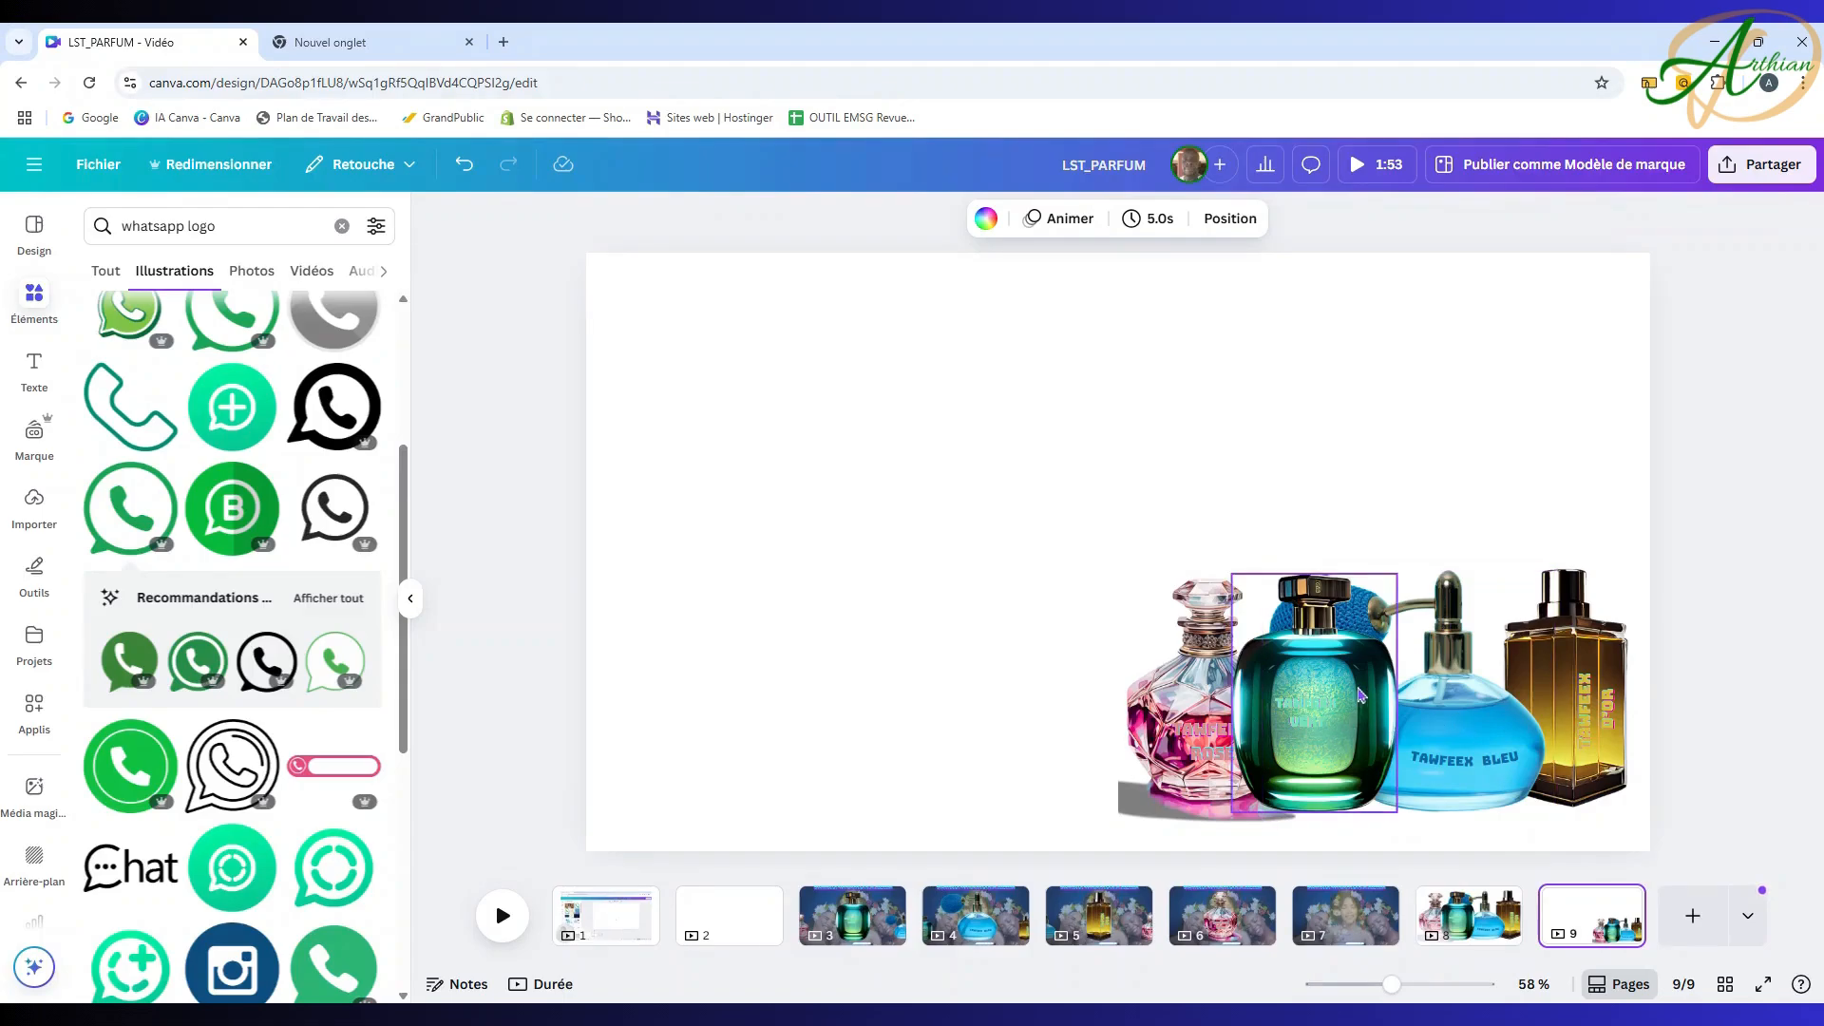
Step: Copy the teal and gold bottles from page 9 to page 6: gold at the left edge, teal at the right
{"action": "left_click", "coordinate": [1363, 695]}
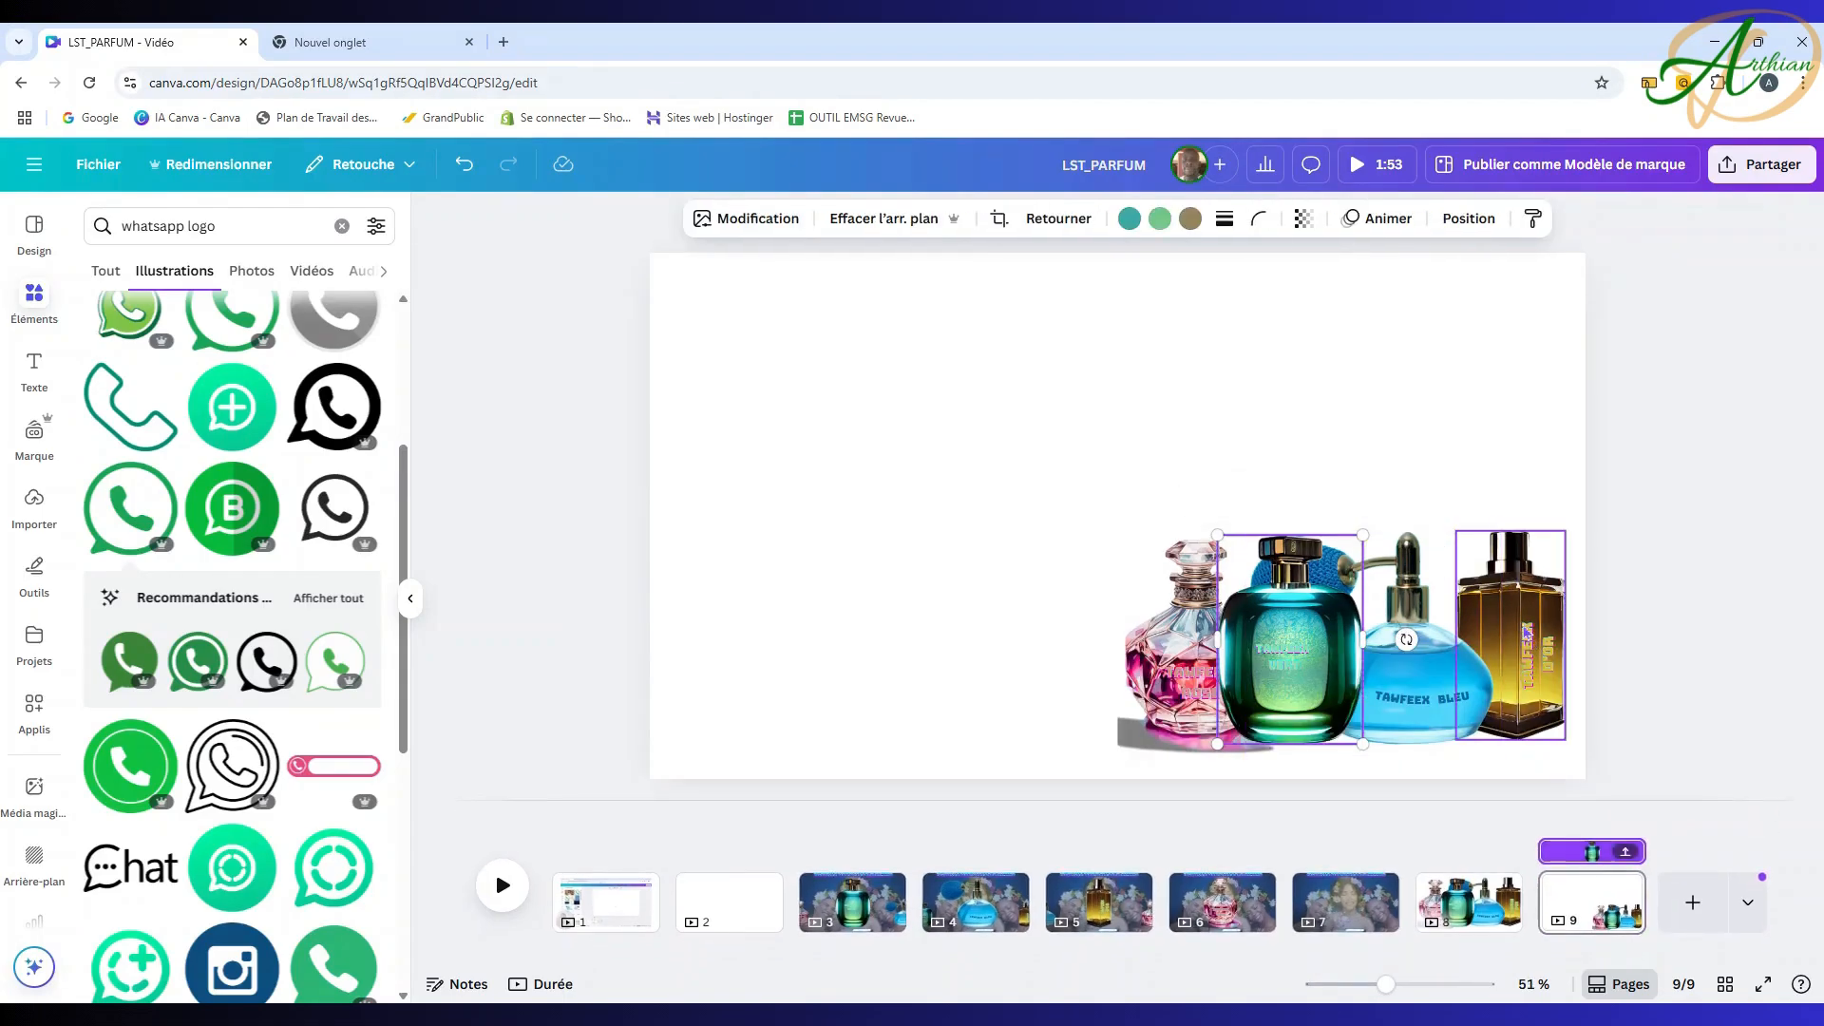
{"action": "left_click", "coordinate": [1530, 629], "text": "shift"}
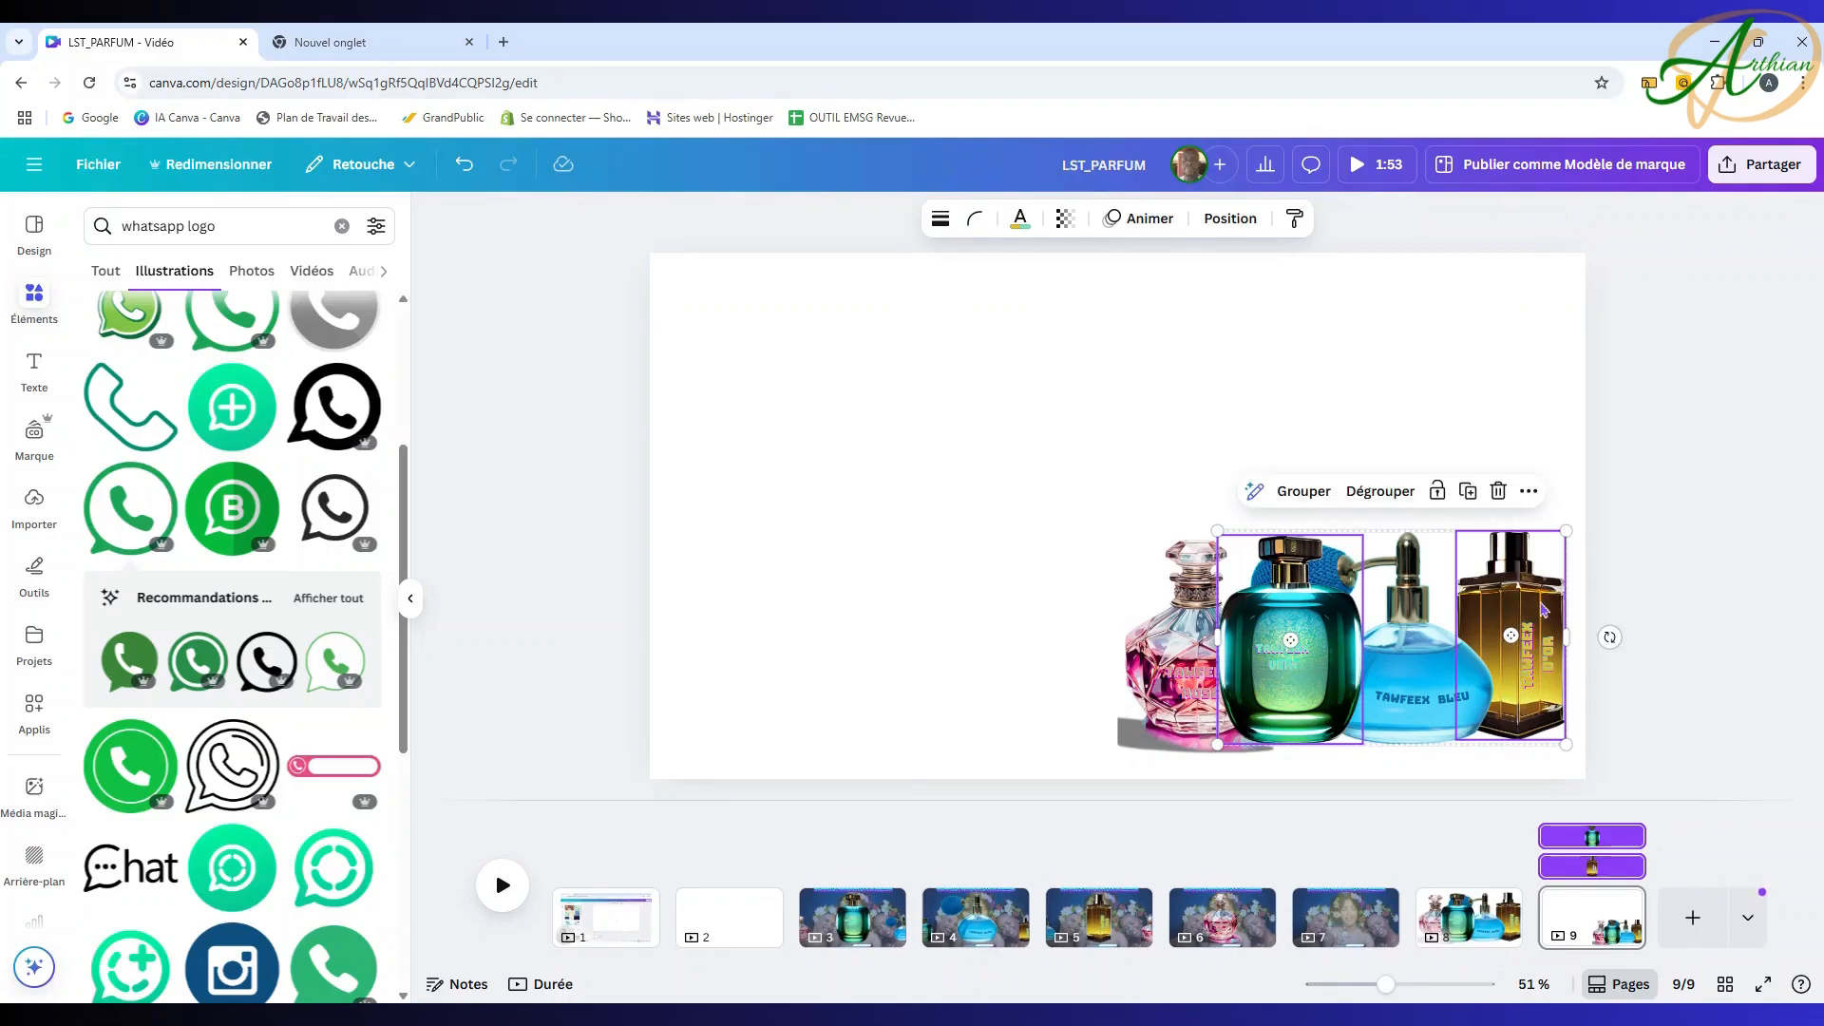
{"action": "left_click", "coordinate": [1226, 917]}
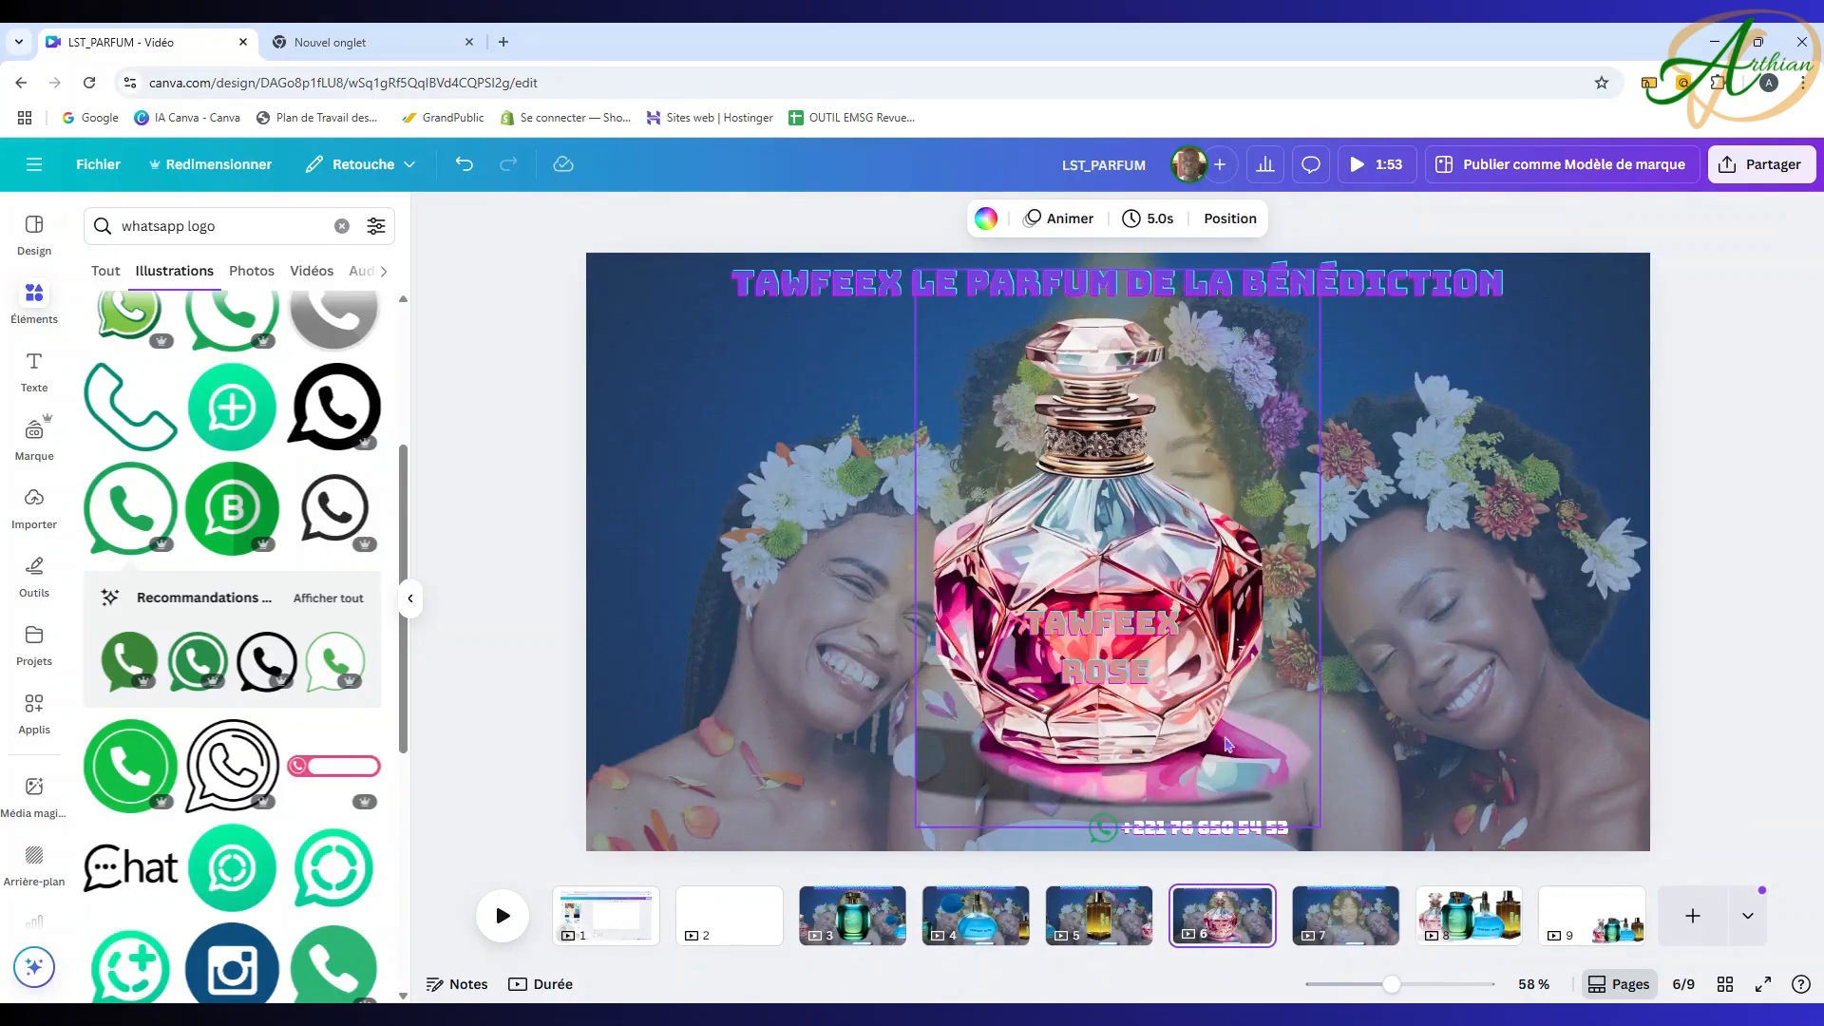
{"action": "key", "text": "ctrl+v"}
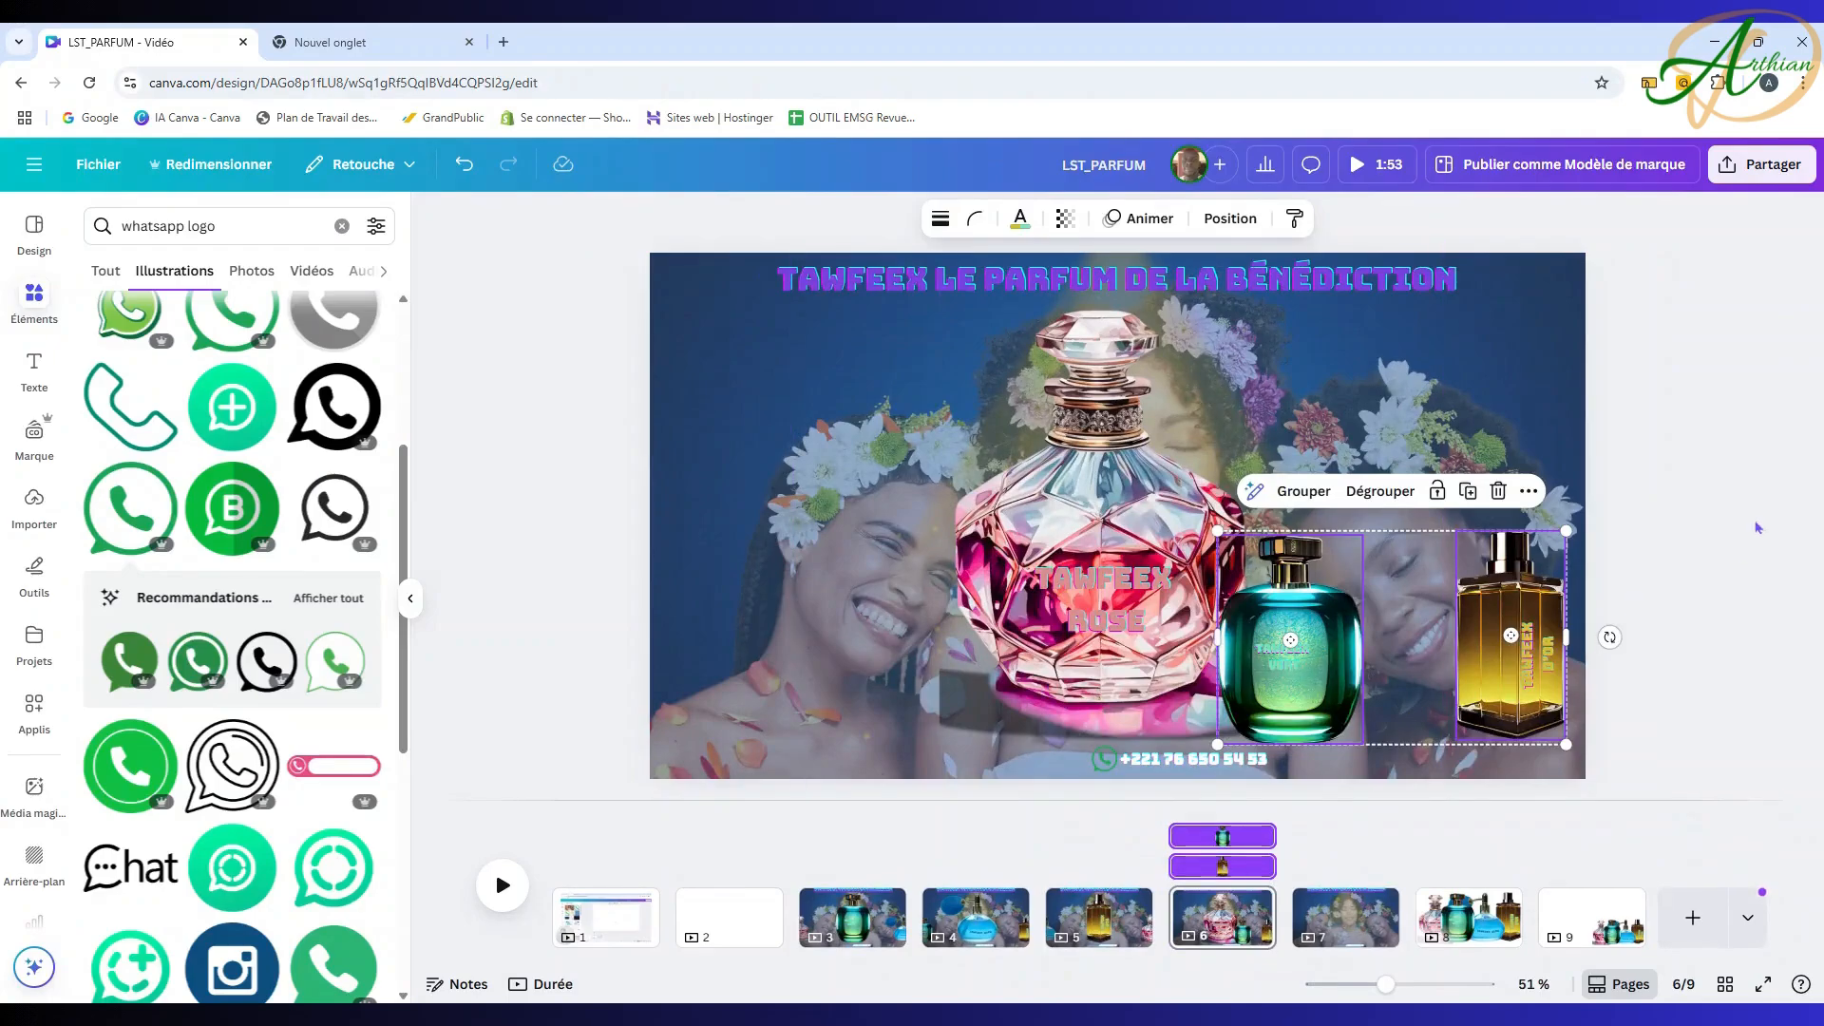
{"action": "left_click", "coordinate": [1758, 527]}
{"action": "left_click_drag", "start_coordinate": [1510, 634], "coordinate": [697, 643]}
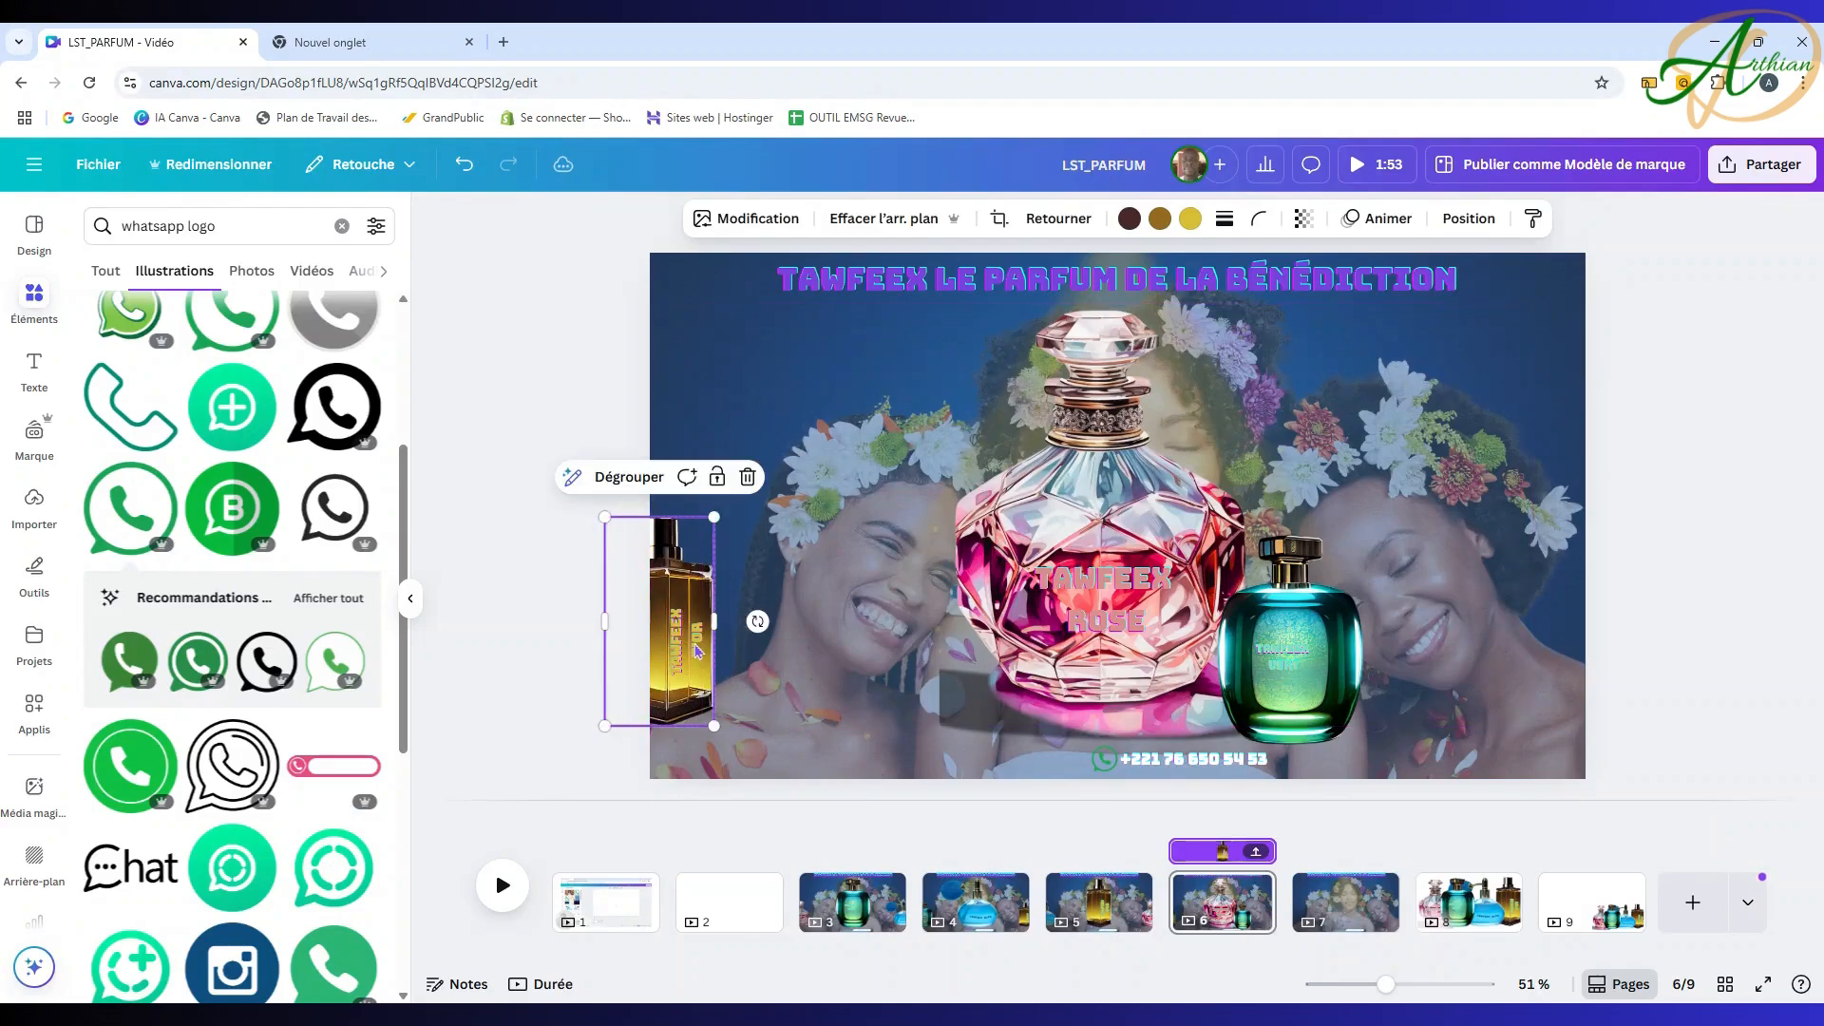
{"action": "left_click_drag", "start_coordinate": [1350, 635], "coordinate": [1530, 607]}
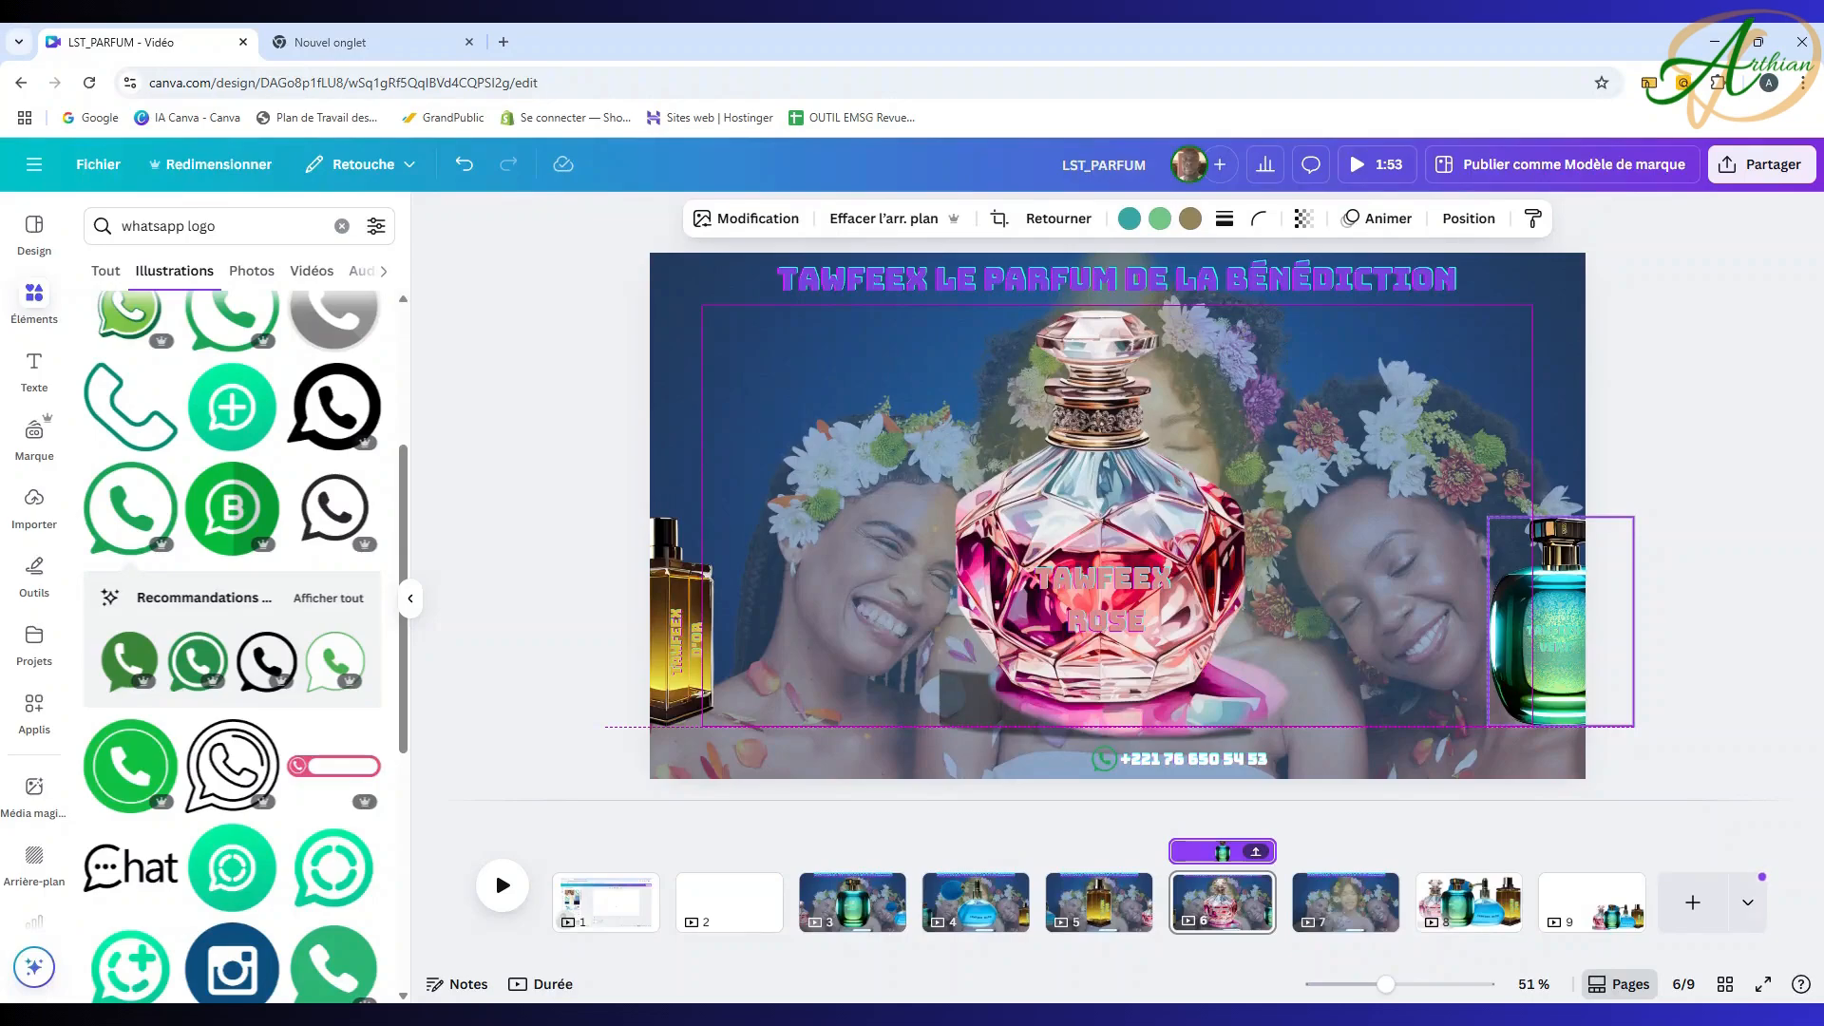
{"action": "left_click_drag", "start_coordinate": [1529, 607], "coordinate": [1530, 608]}
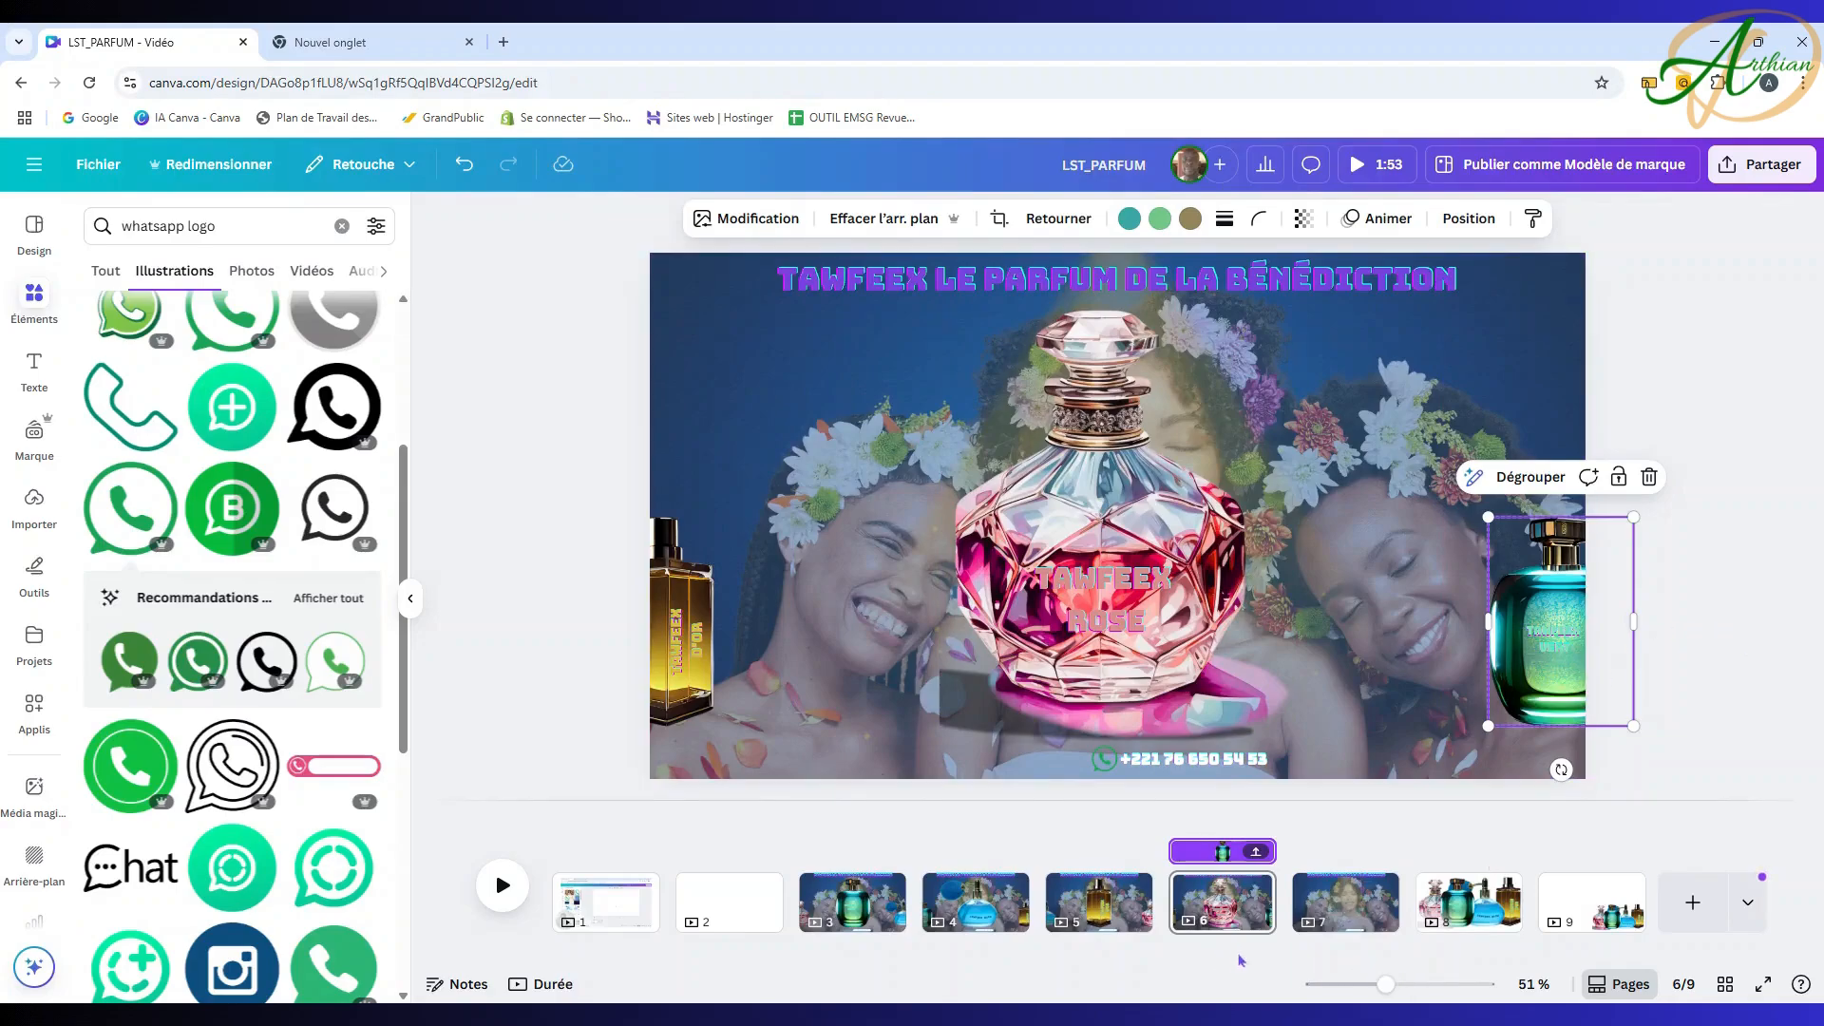
{"action": "left_click", "coordinate": [883, 908]}
{"action": "left_click", "coordinate": [976, 903]}
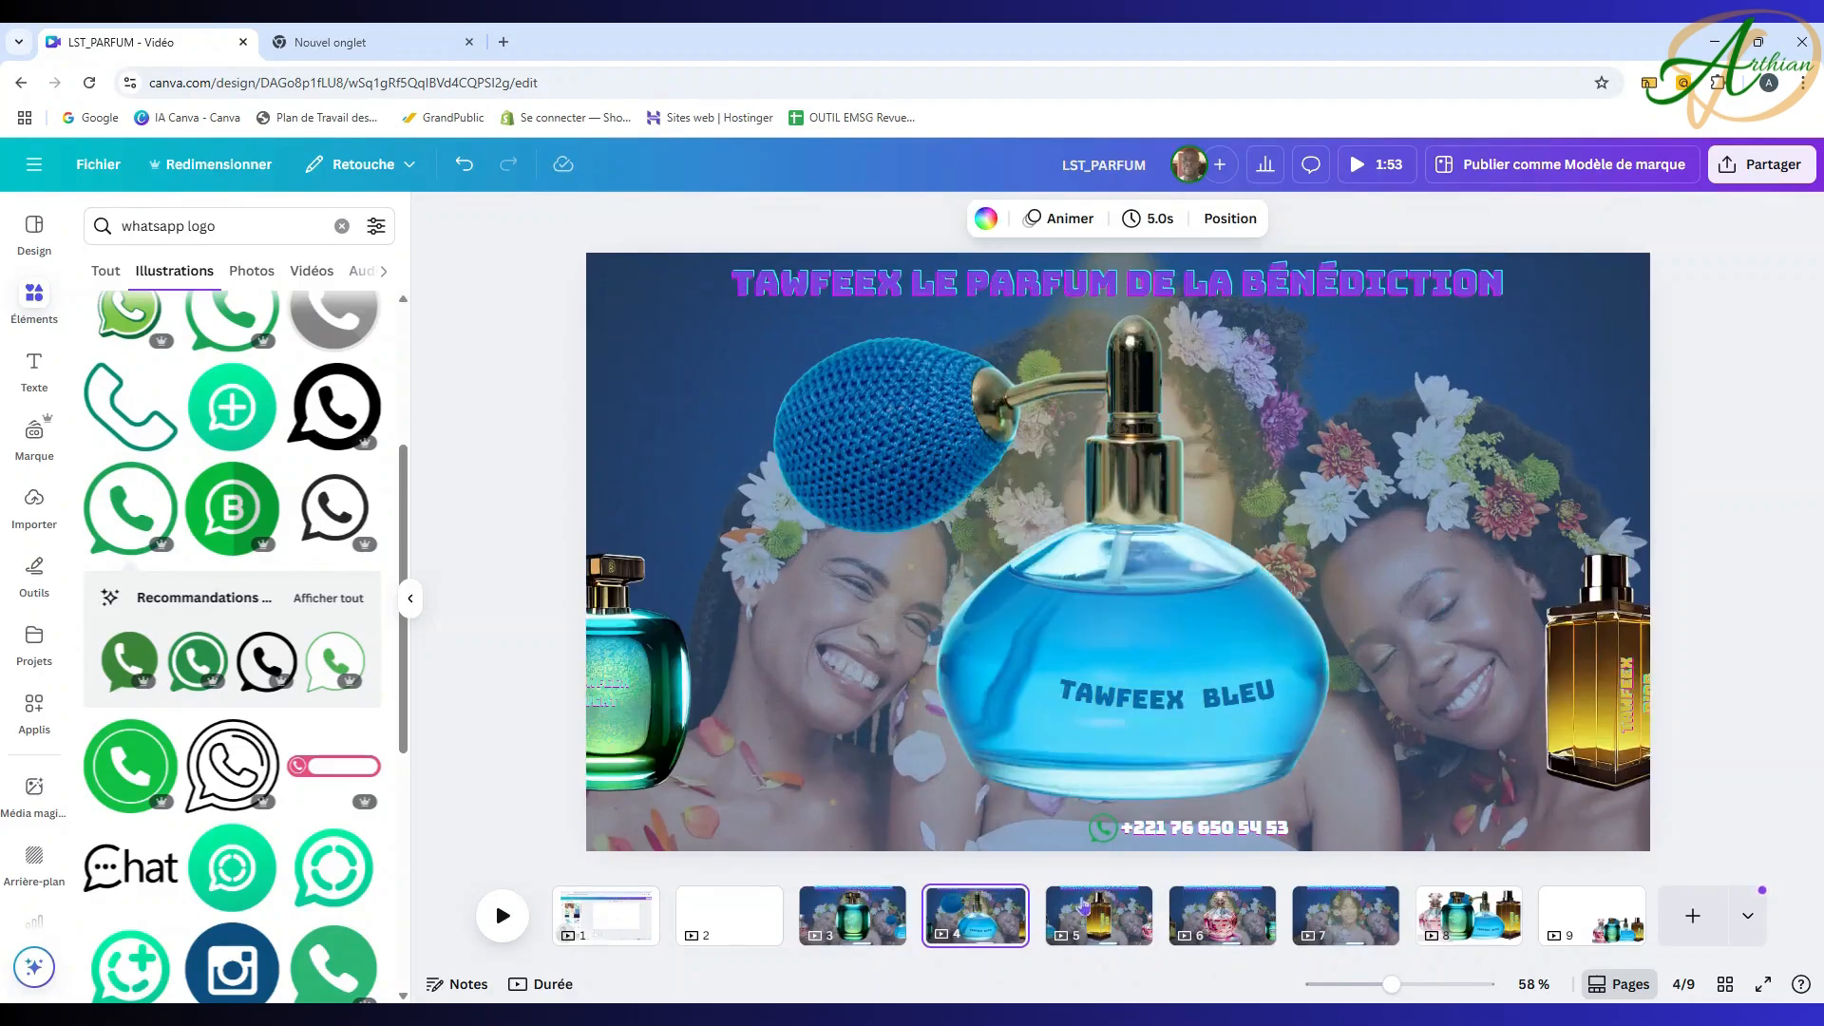
Step: Review pages 6, 7, 3, 4 and 5 with their three-bottle layouts, ending on page 3
{"action": "left_click", "coordinate": [1223, 912]}
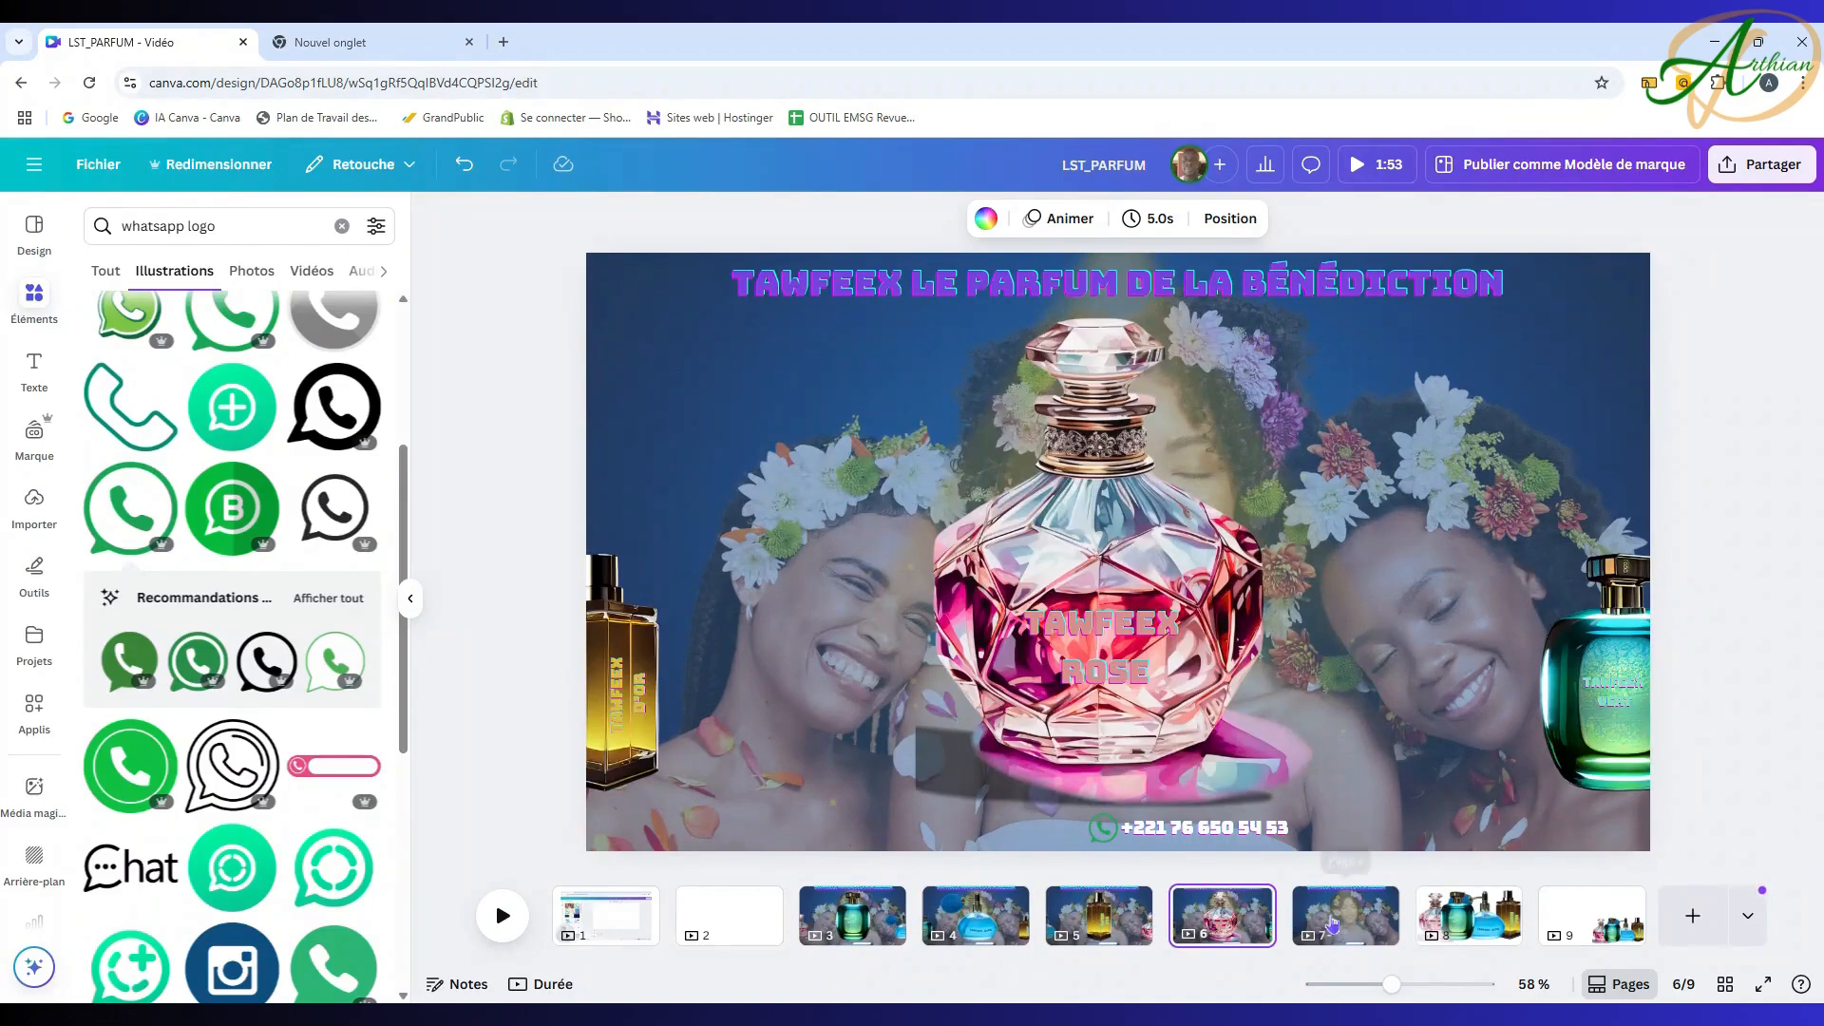
{"action": "left_click", "coordinate": [1333, 922]}
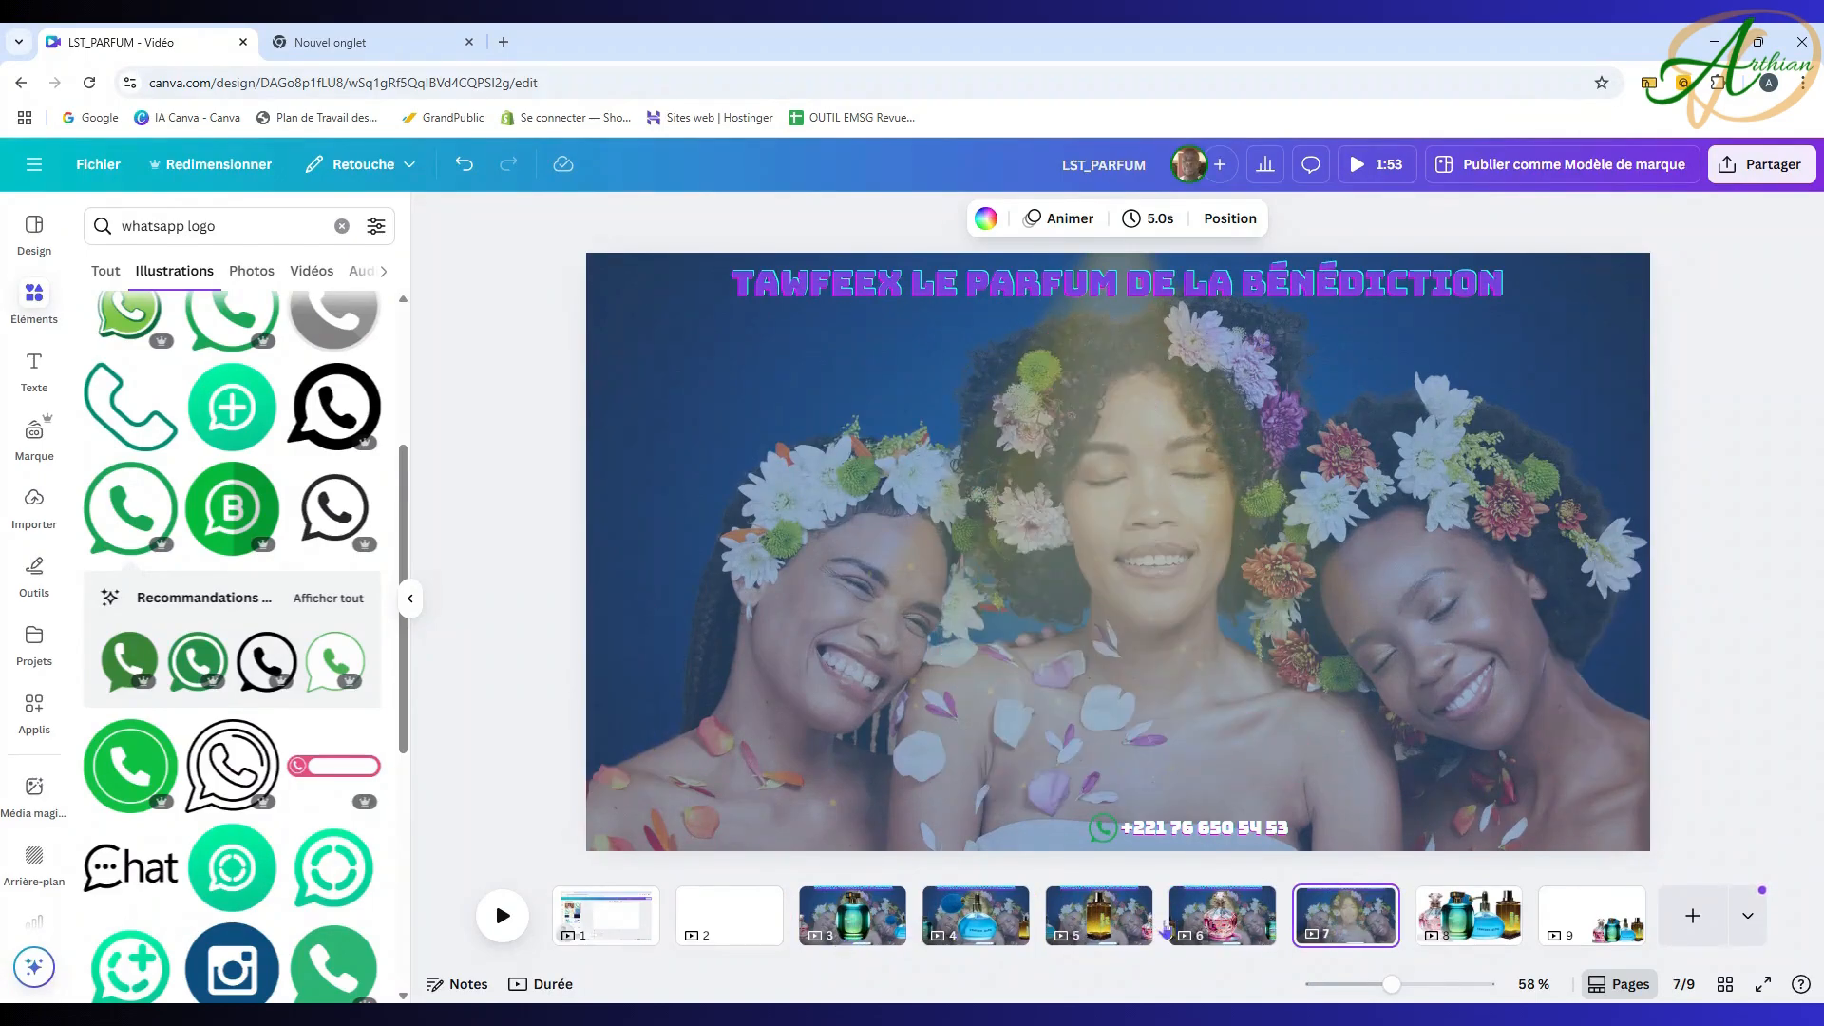
{"action": "left_click", "coordinate": [869, 920]}
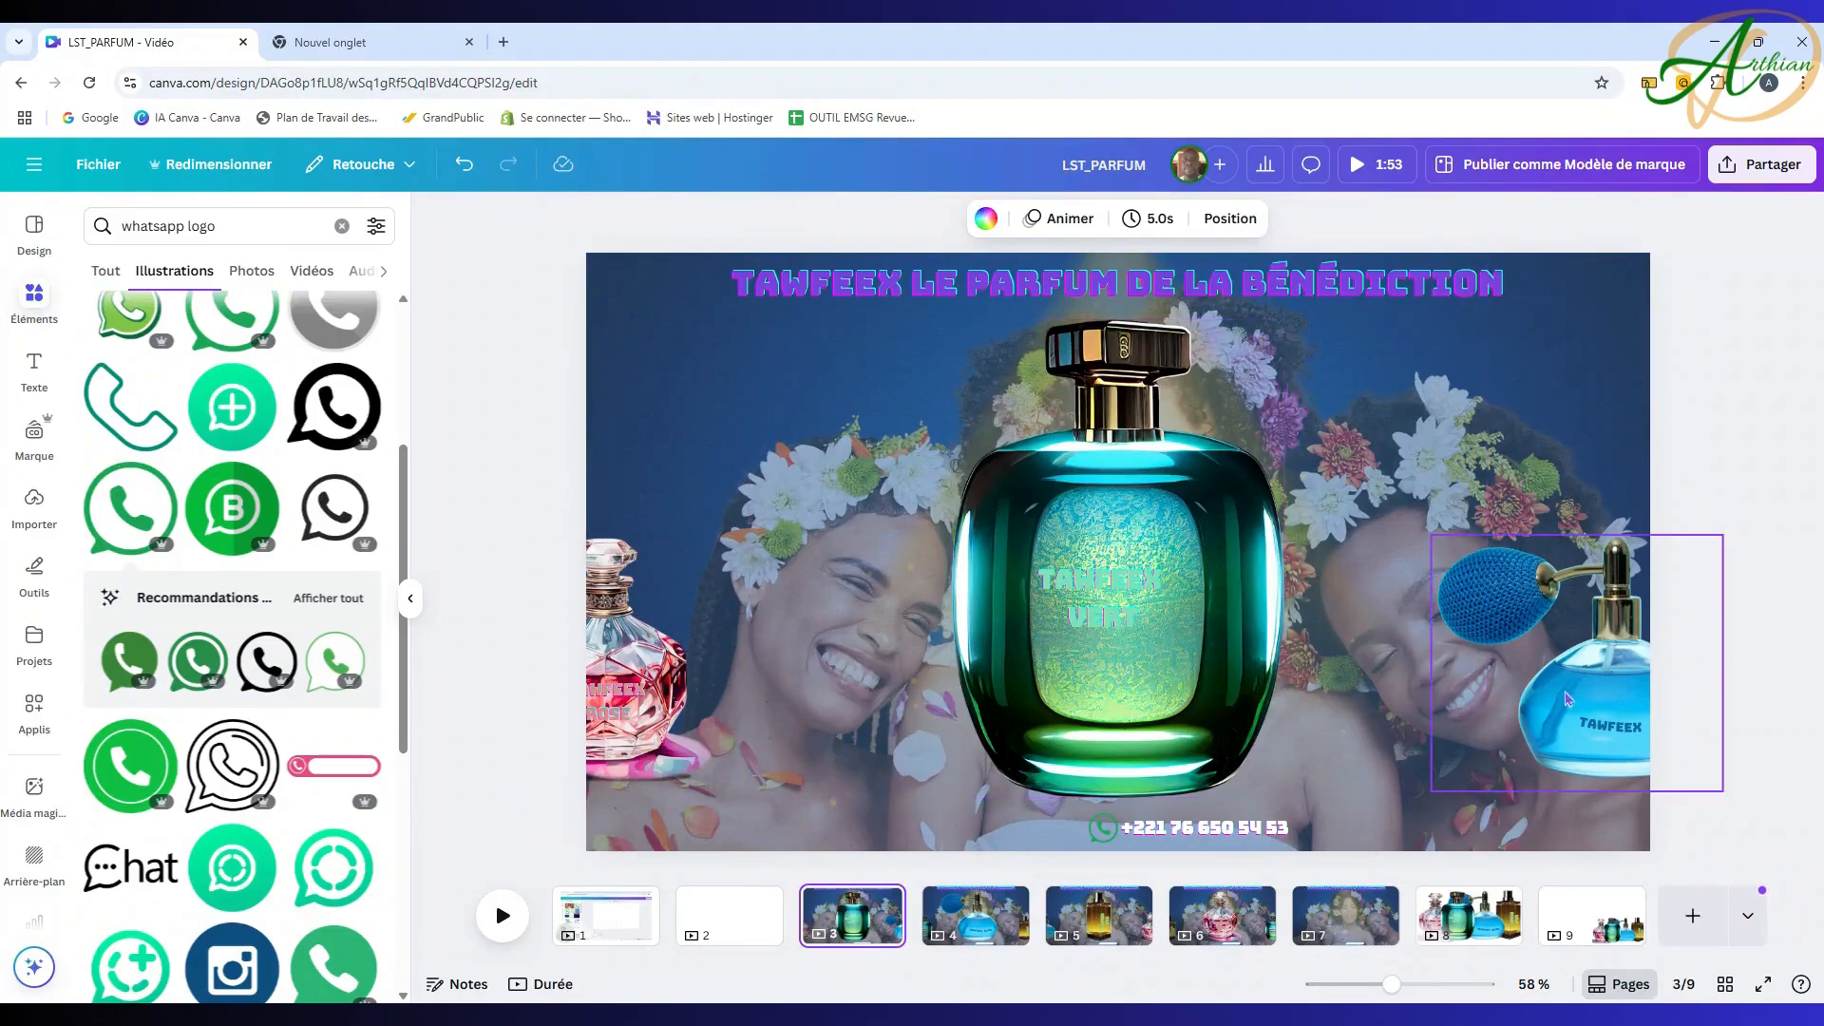
{"action": "left_click", "coordinate": [982, 927]}
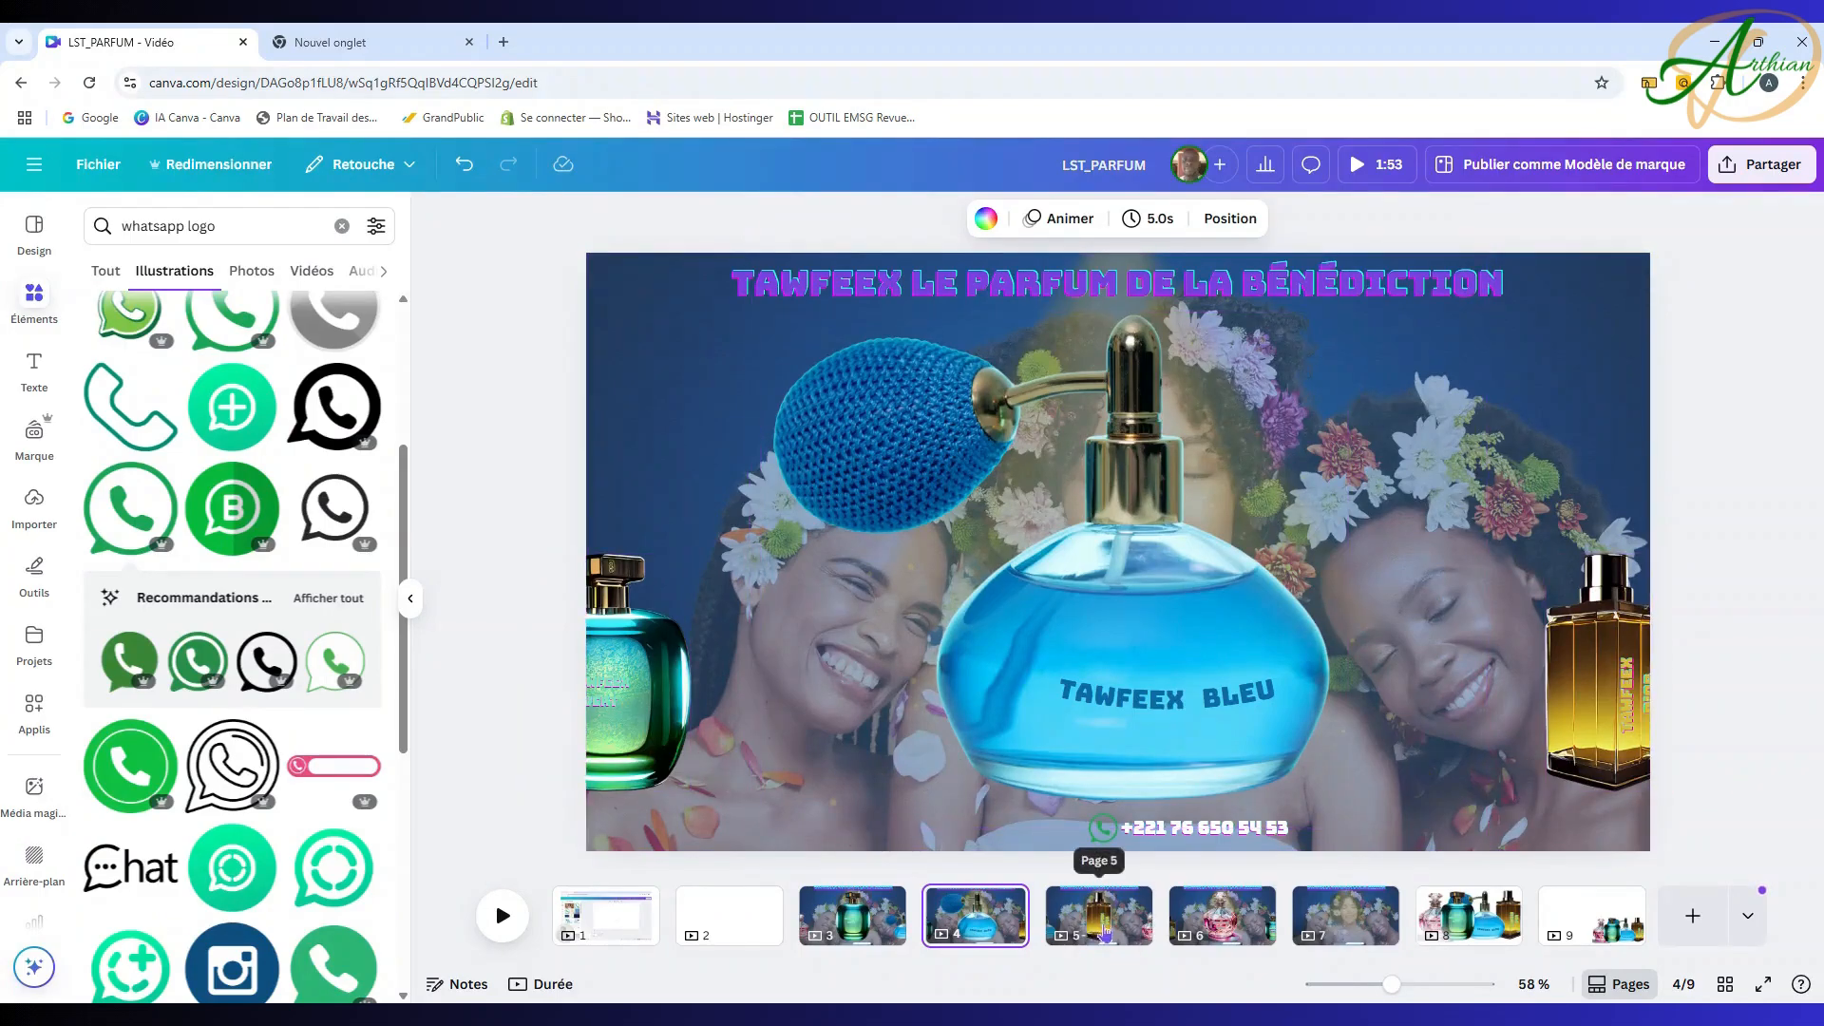
{"action": "left_click", "coordinate": [1105, 931]}
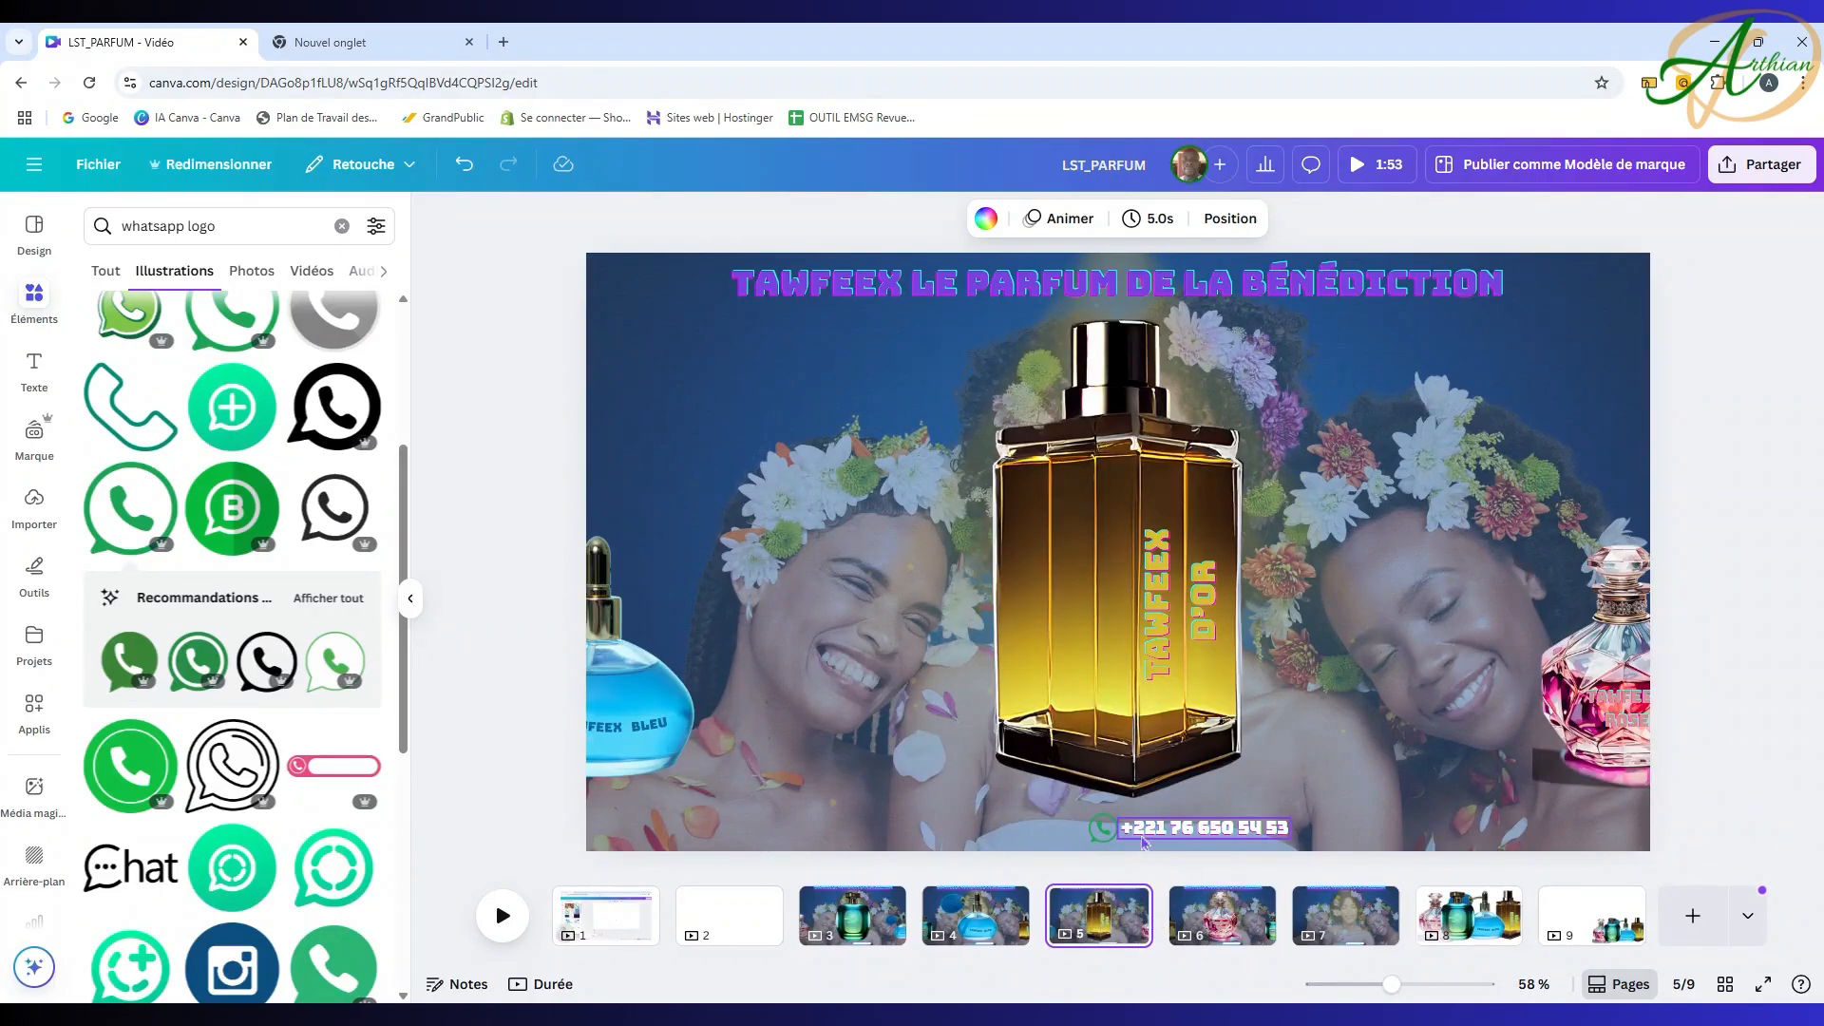
{"action": "double_click", "coordinate": [1156, 829]}
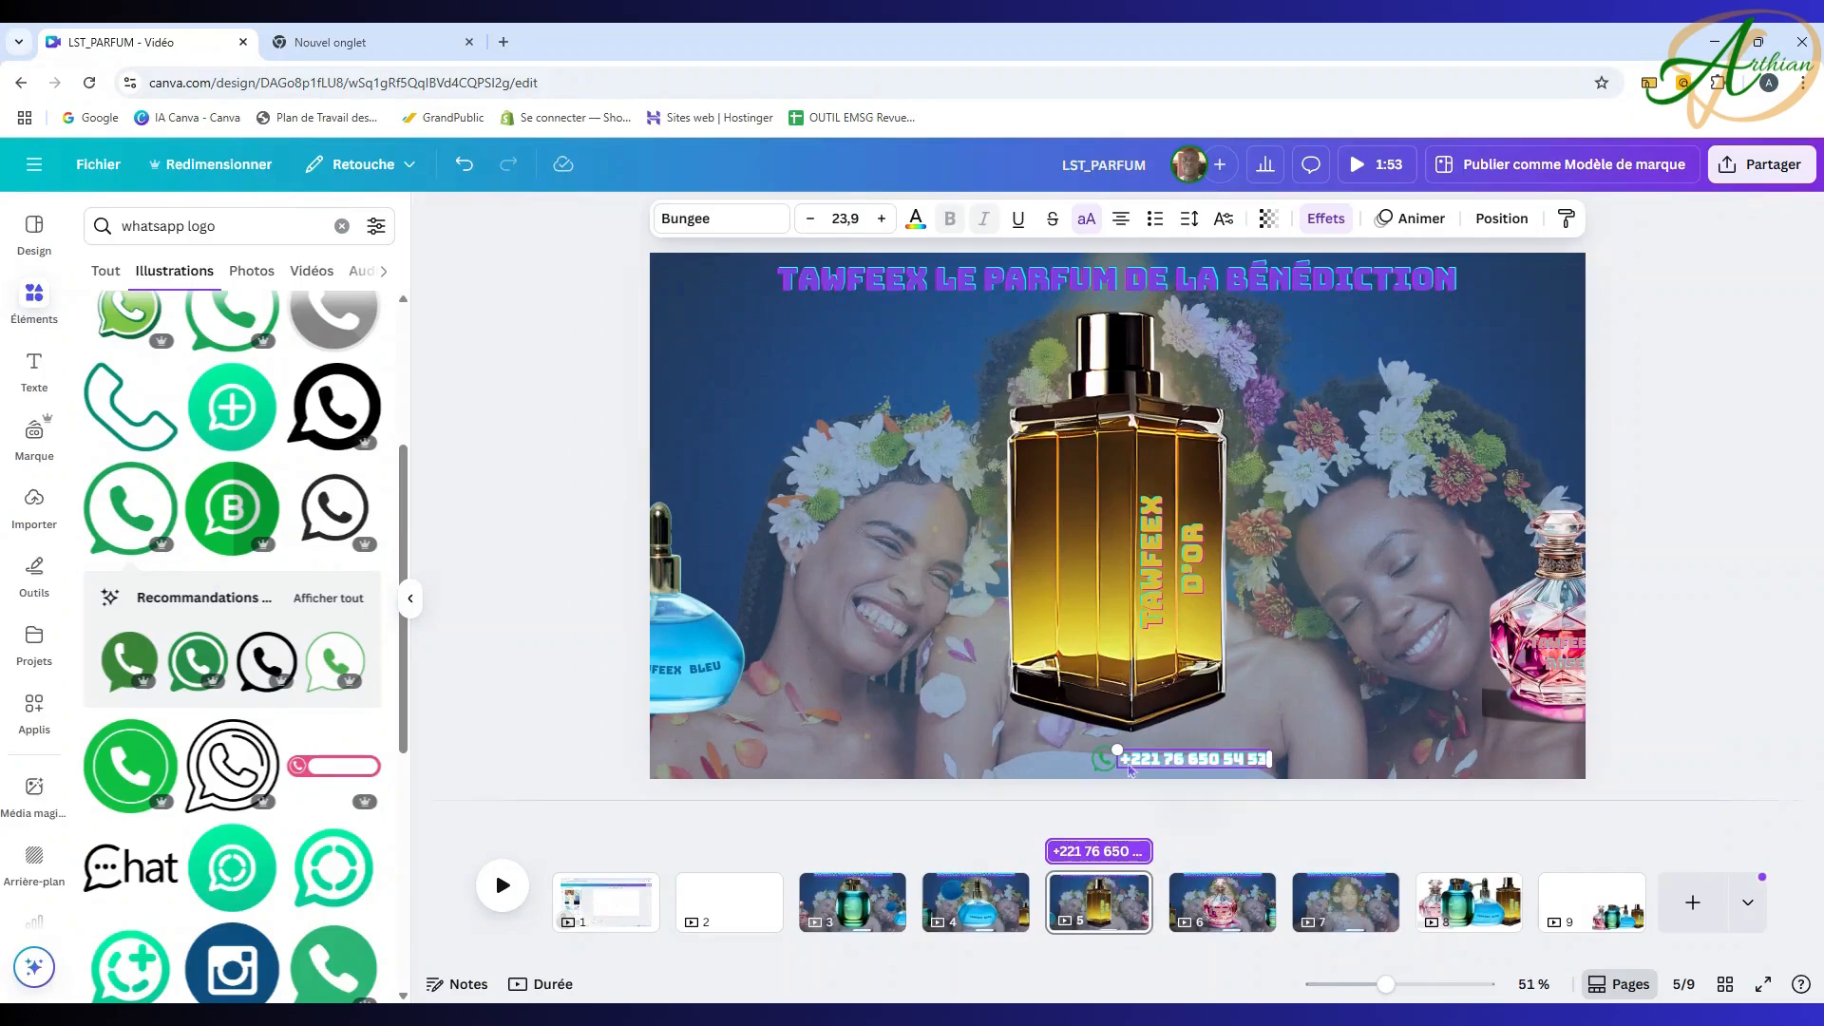
{"action": "left_click", "coordinate": [851, 919]}
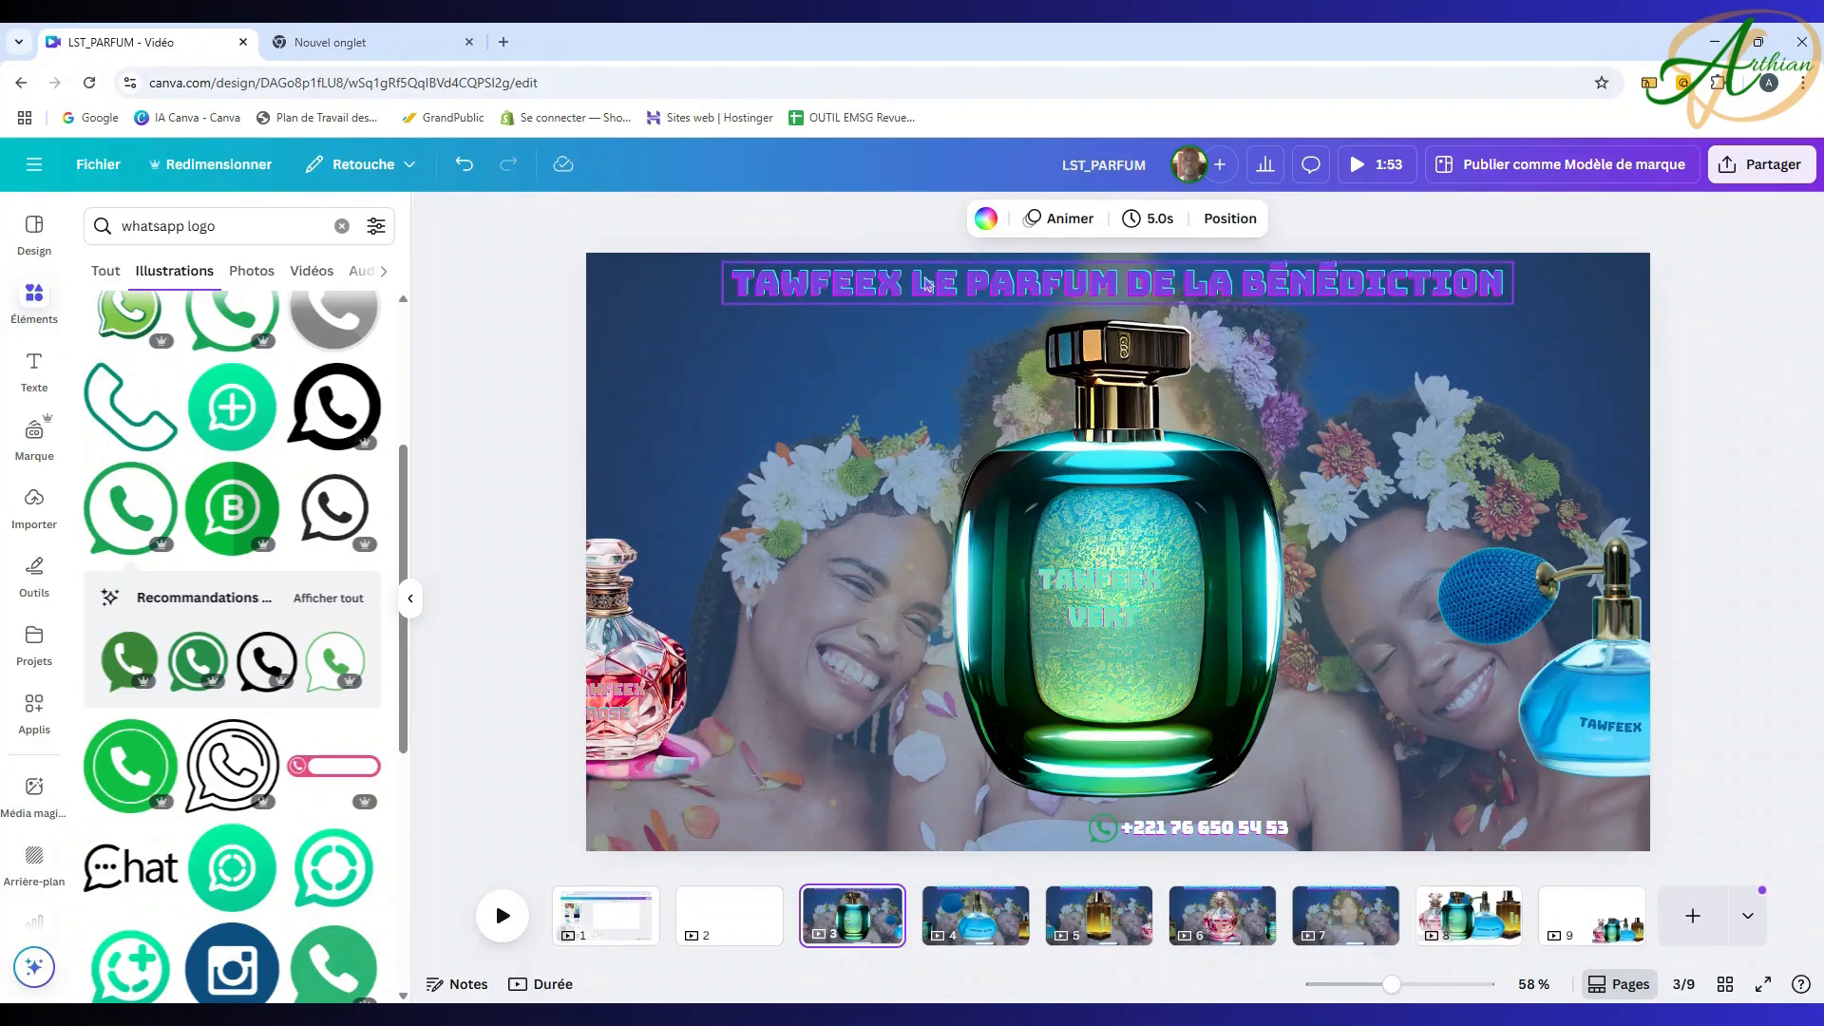
Step: Colour the page 3 title mint green #7DE0B4, eyedropped from the green bottle
{"action": "left_click", "coordinate": [925, 285]}
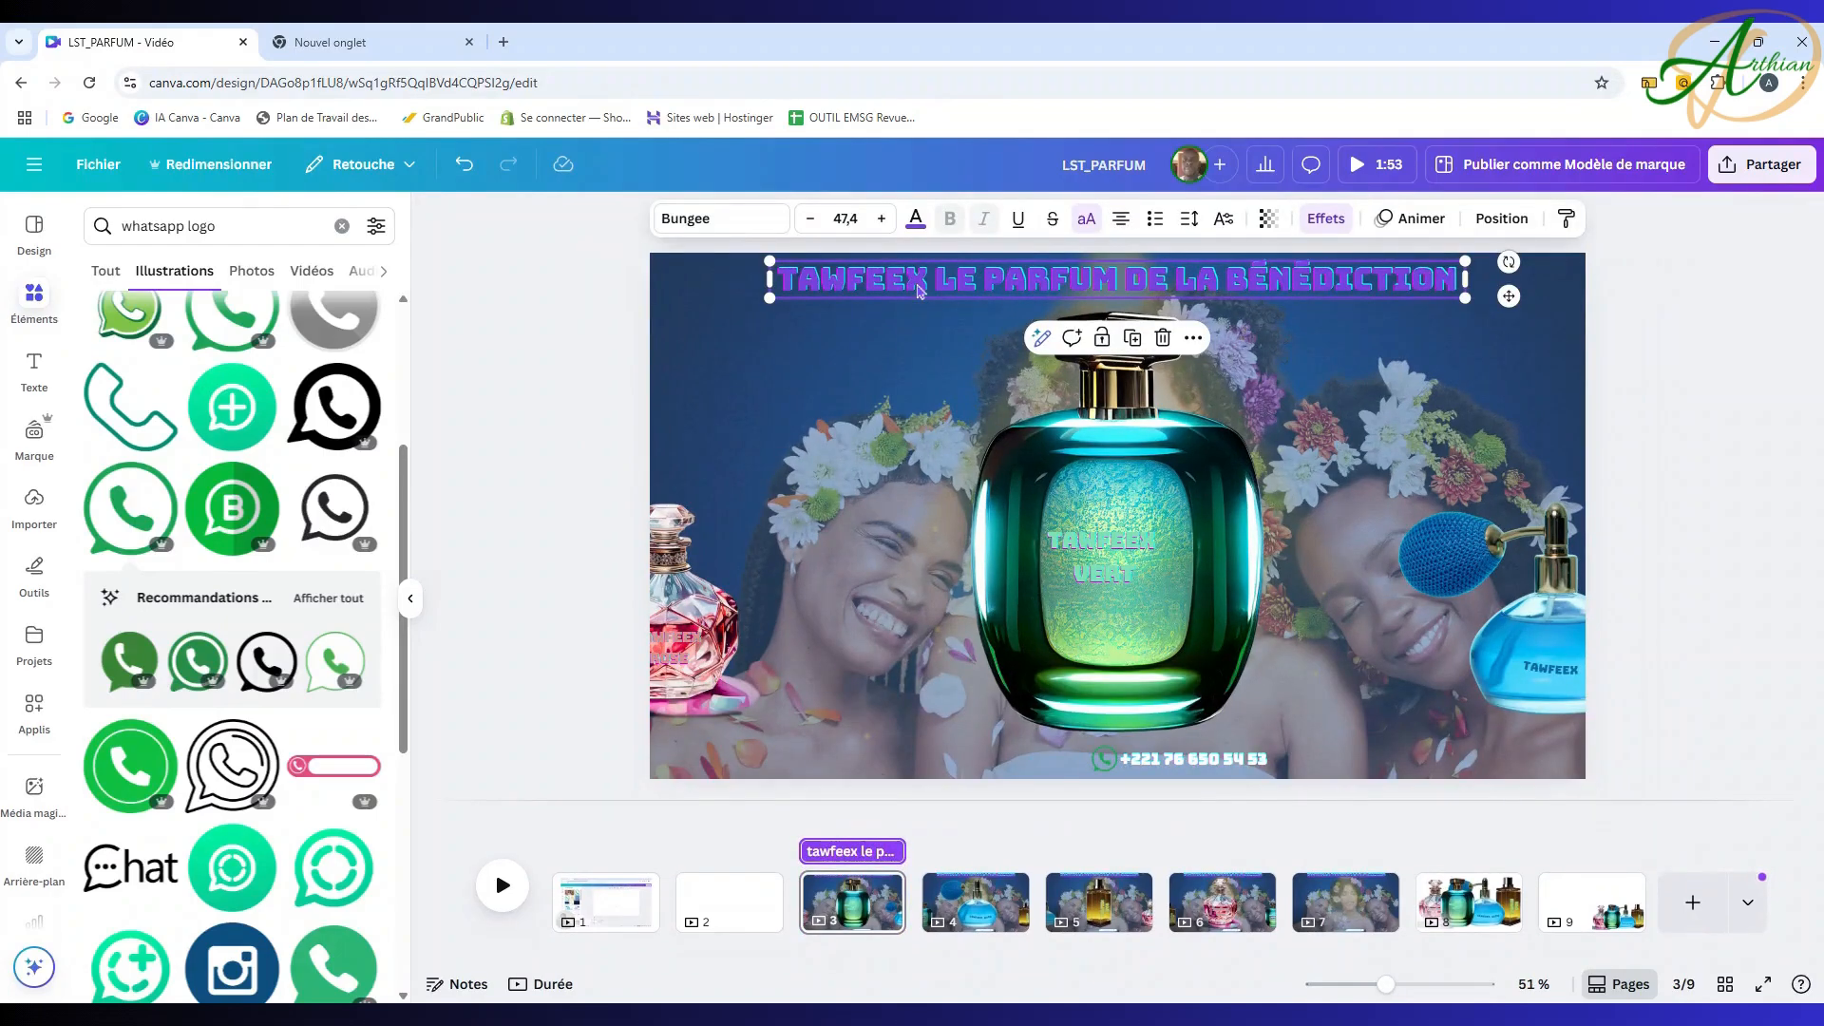
{"action": "left_click", "coordinate": [915, 224]}
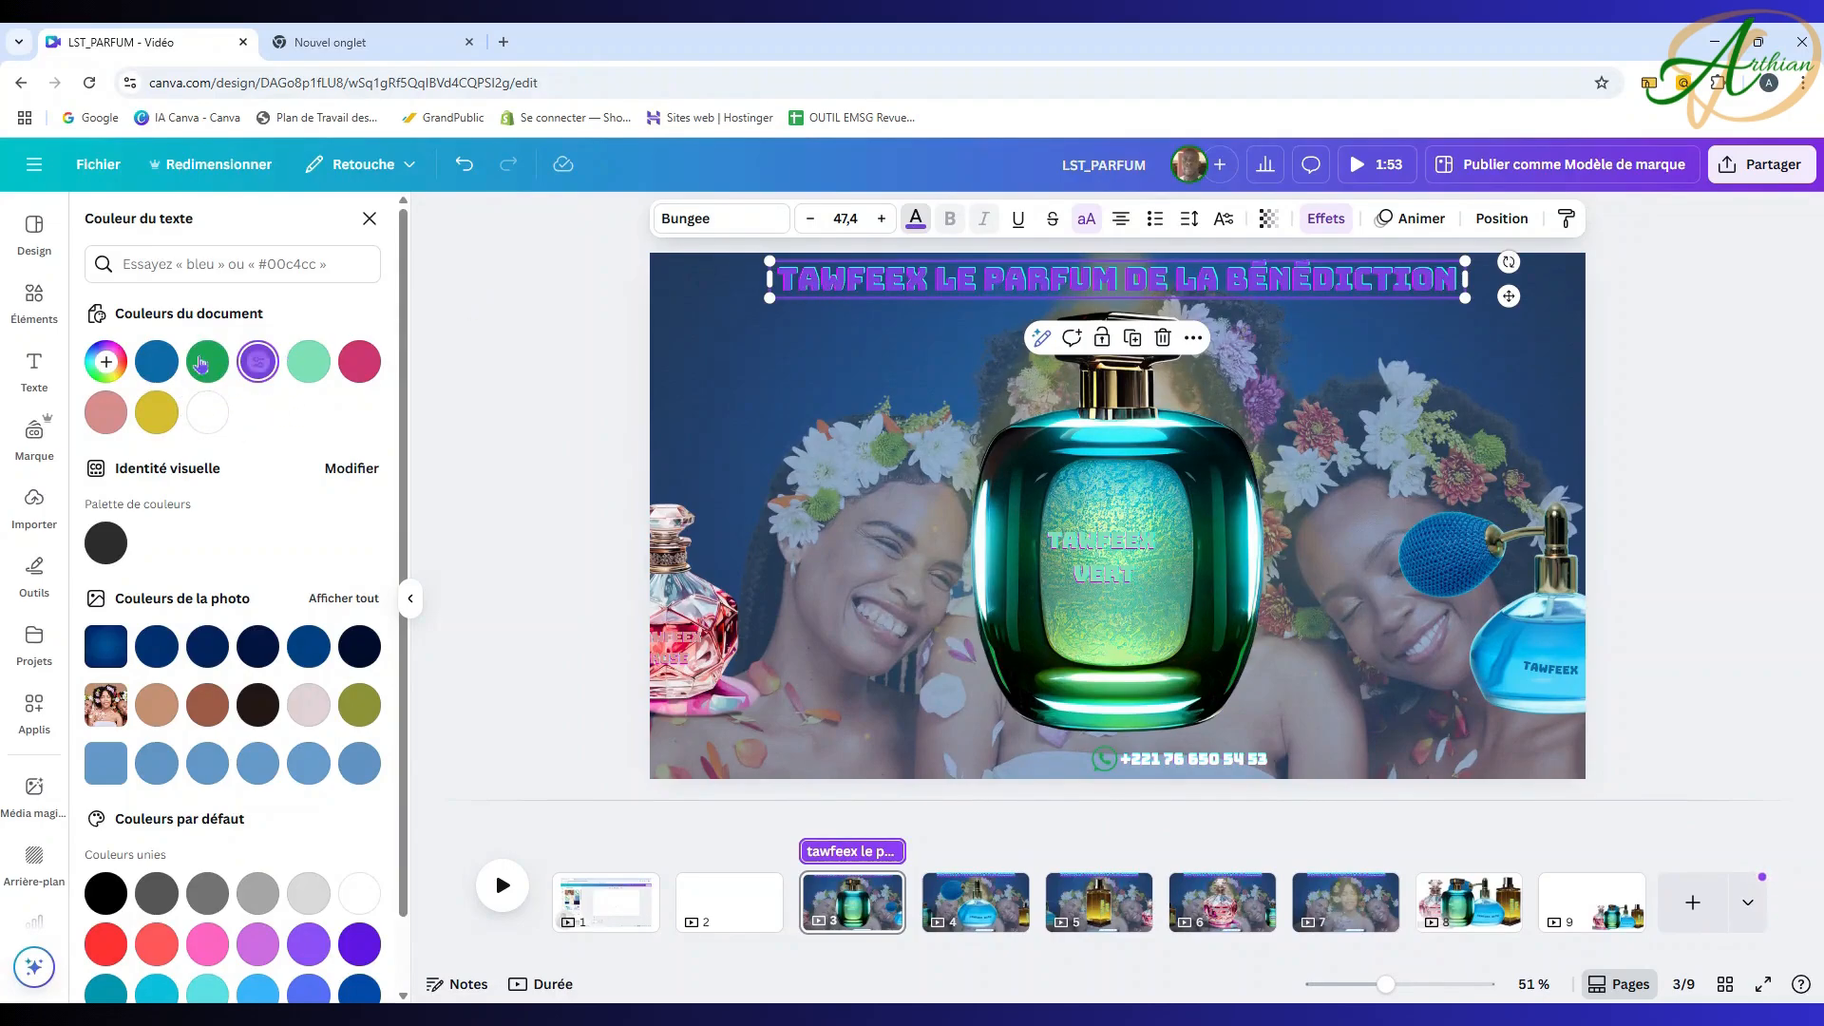
{"action": "left_click", "coordinate": [107, 364]}
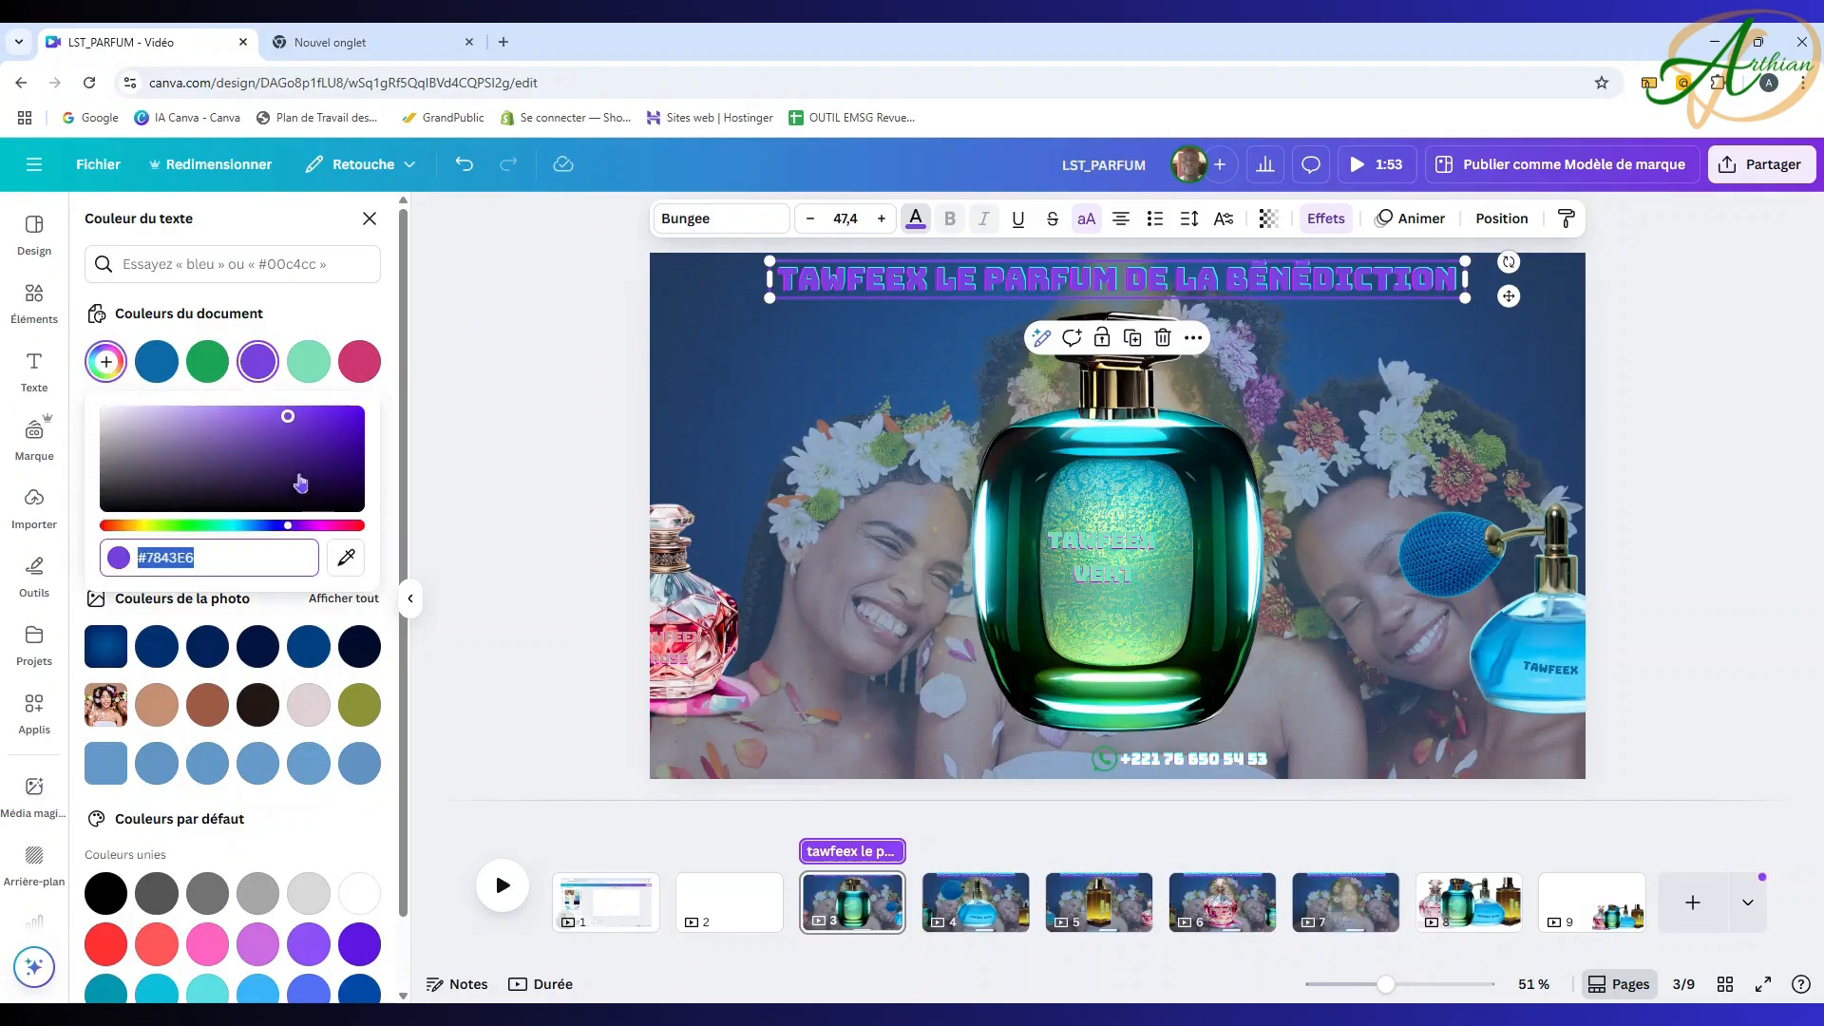
{"action": "left_click", "coordinate": [346, 557]}
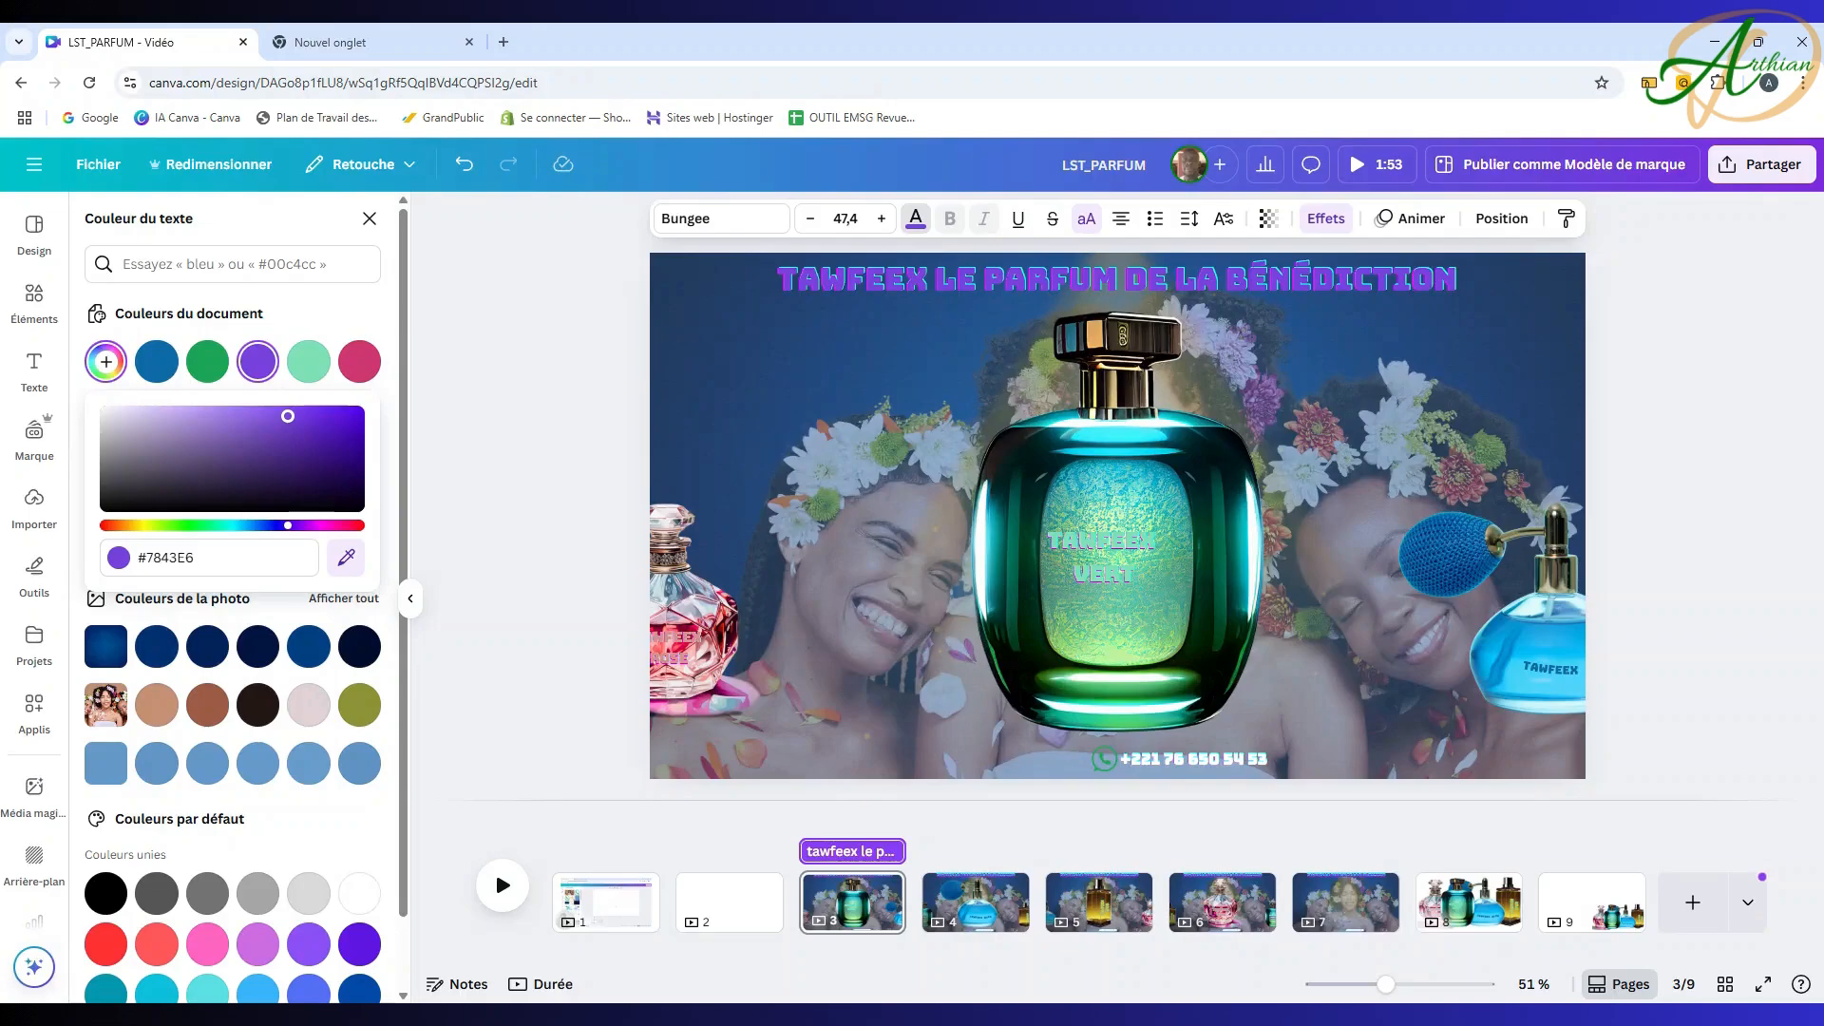
{"action": "left_click", "coordinate": [1102, 542]}
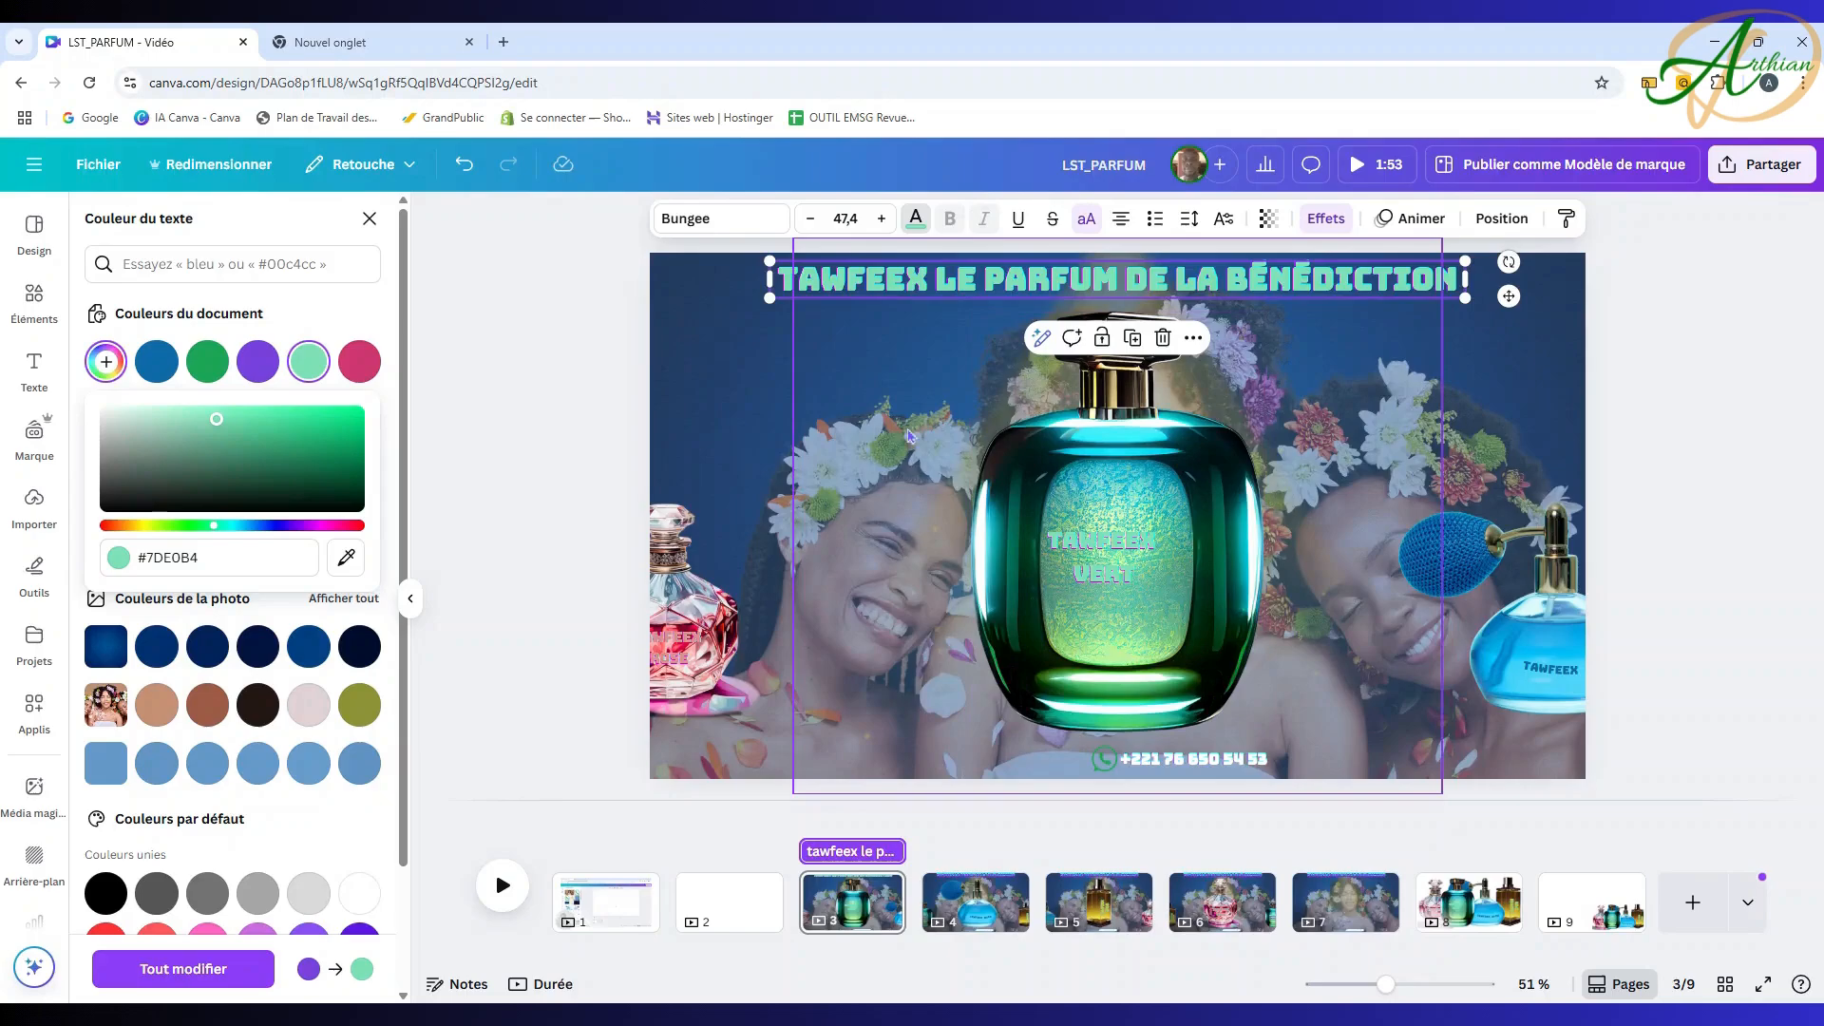
{"action": "left_click", "coordinate": [1502, 219]}
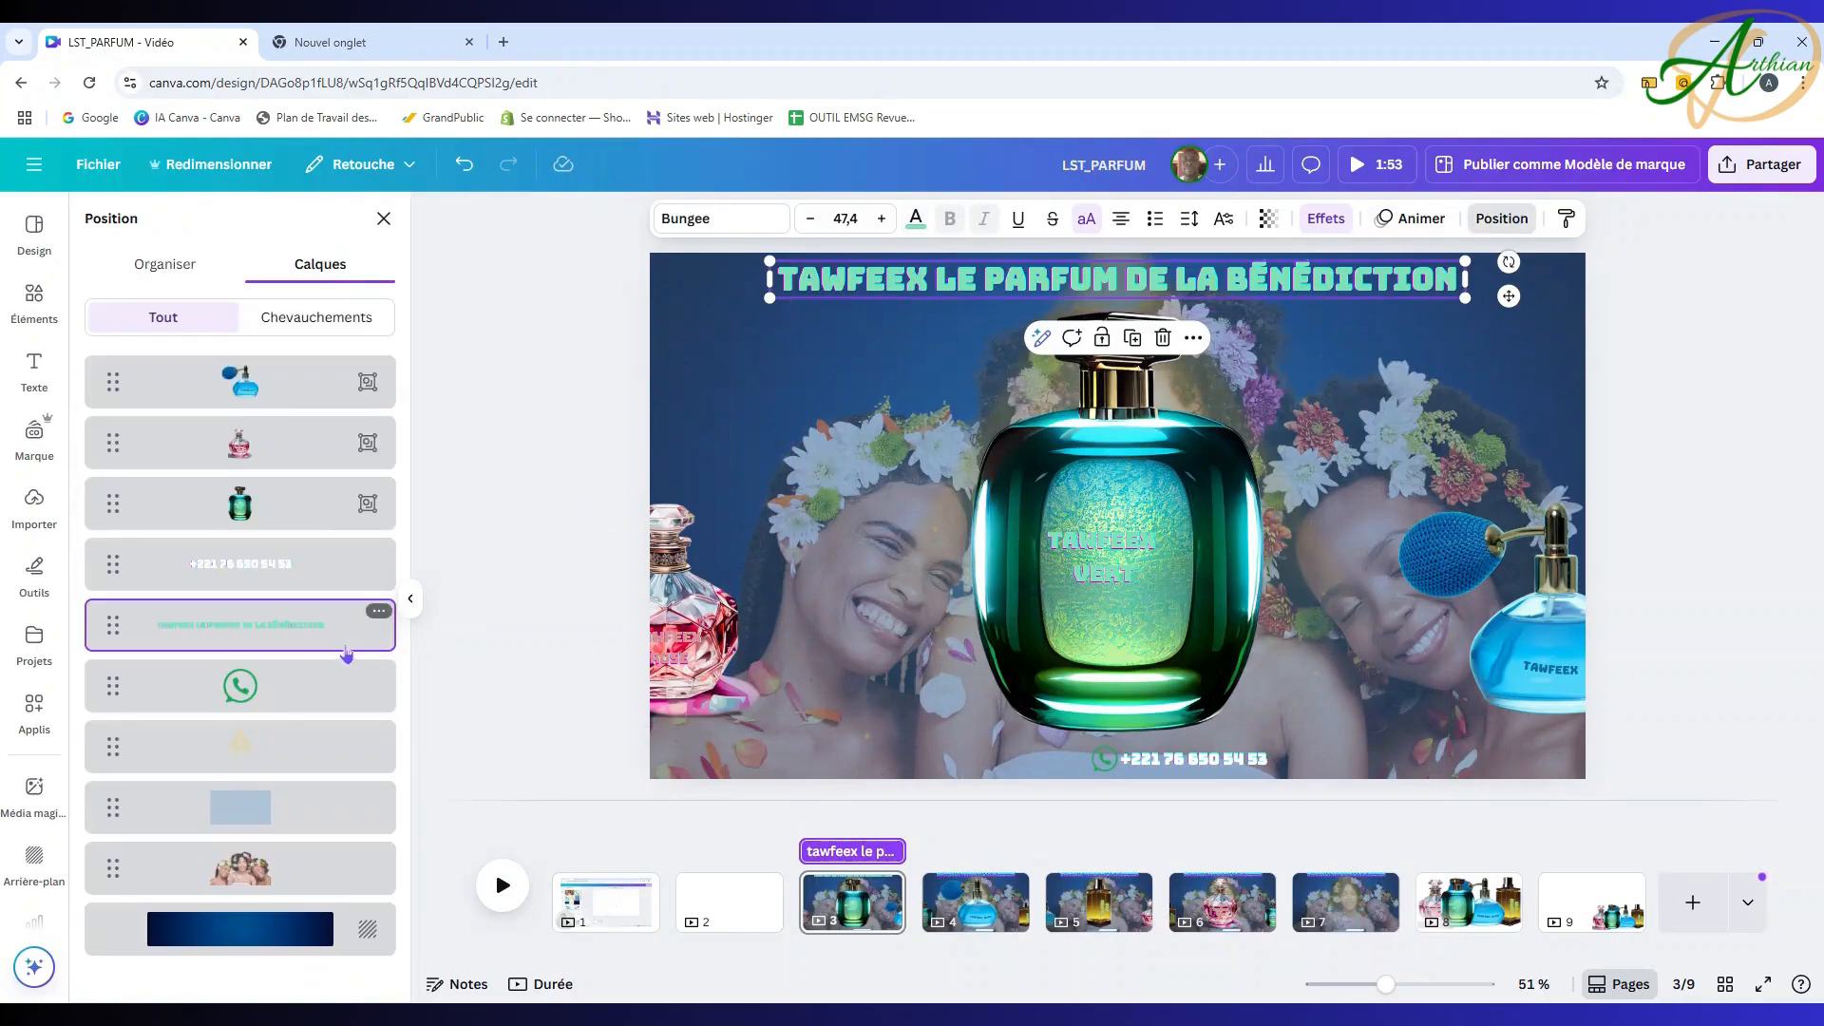
Step: Colour the glow behind page 3's bottle light green #7de0b4
{"action": "left_click", "coordinate": [279, 752]}
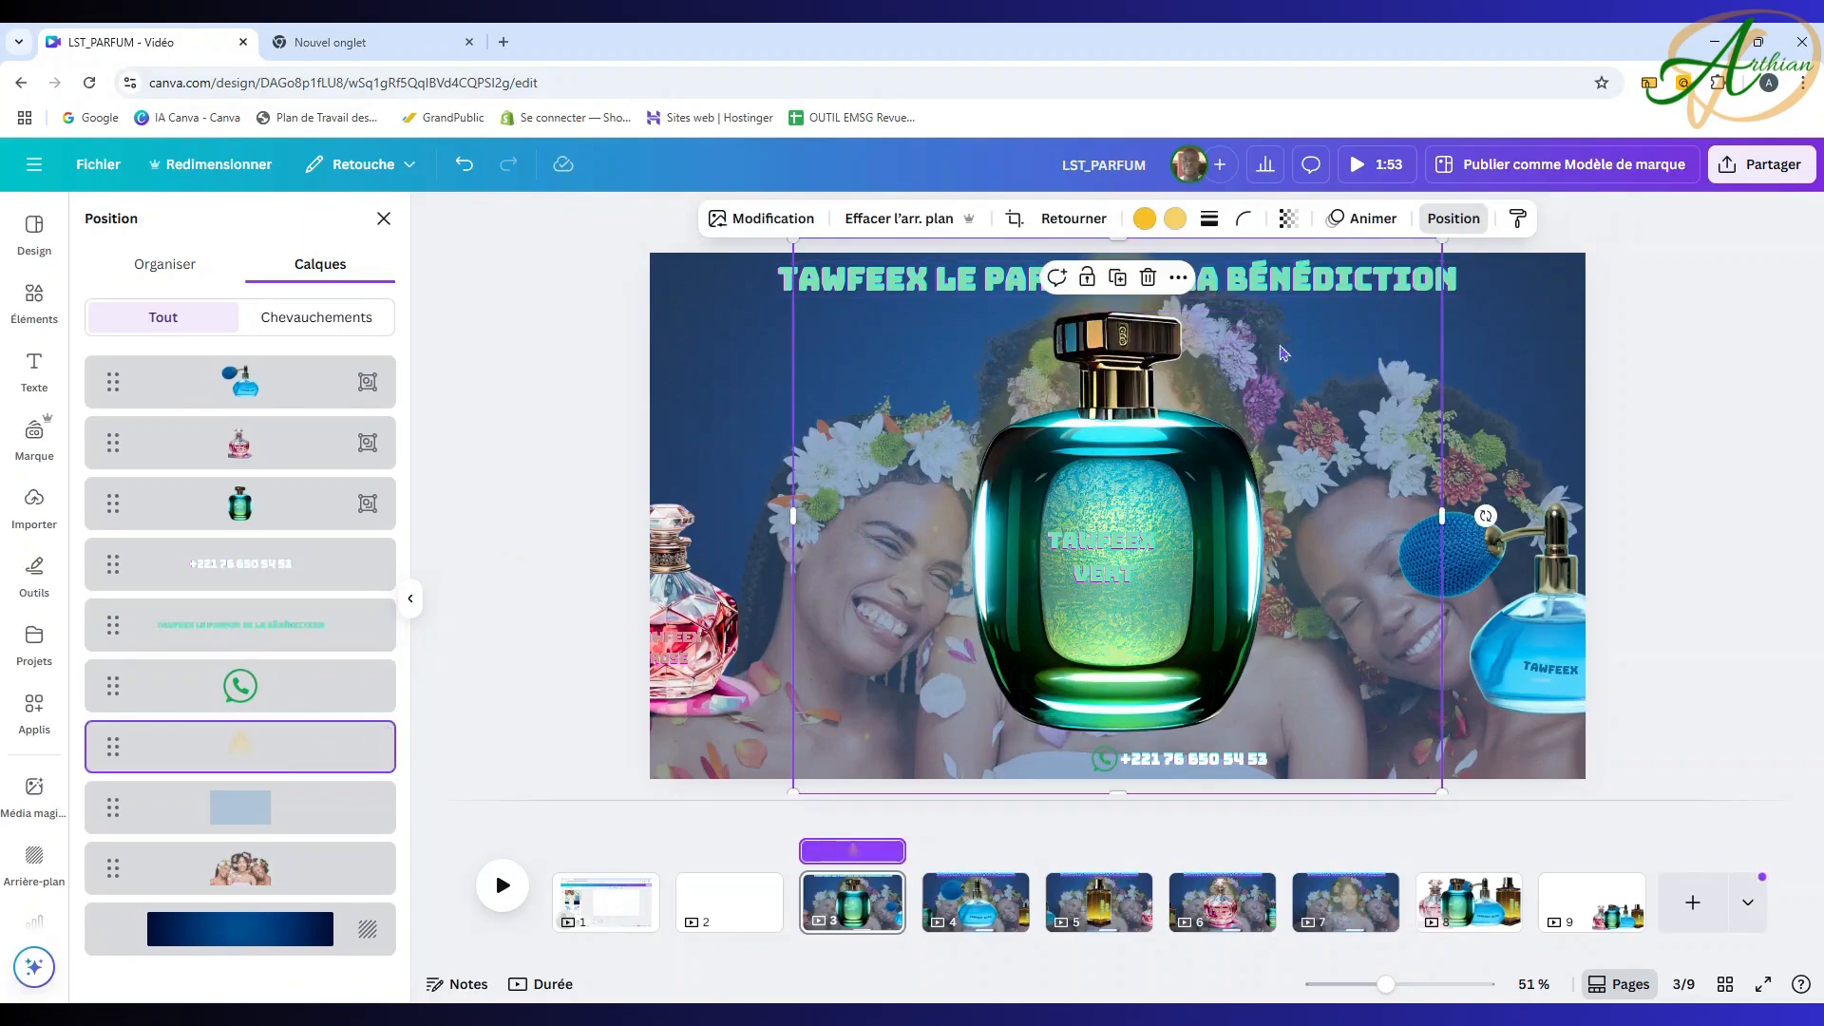
{"action": "left_click", "coordinate": [1170, 225]}
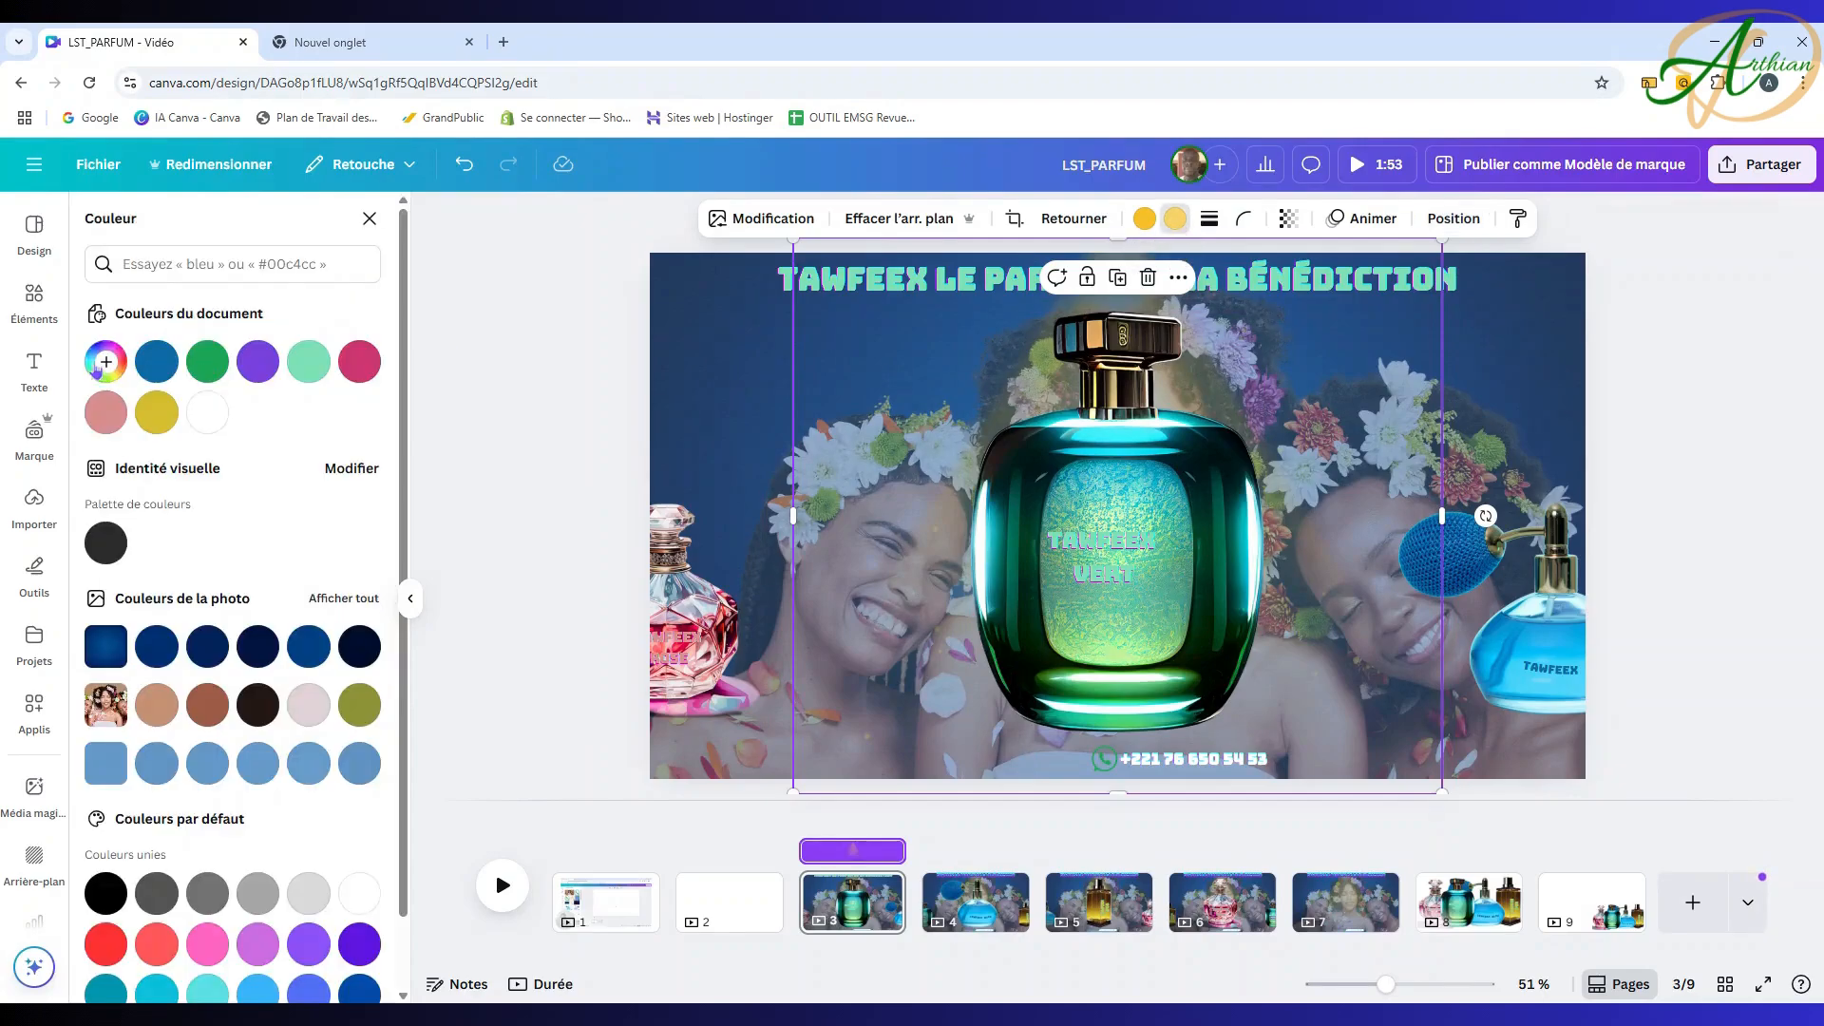
{"action": "left_click", "coordinate": [111, 374]}
{"action": "left_click", "coordinate": [349, 565]}
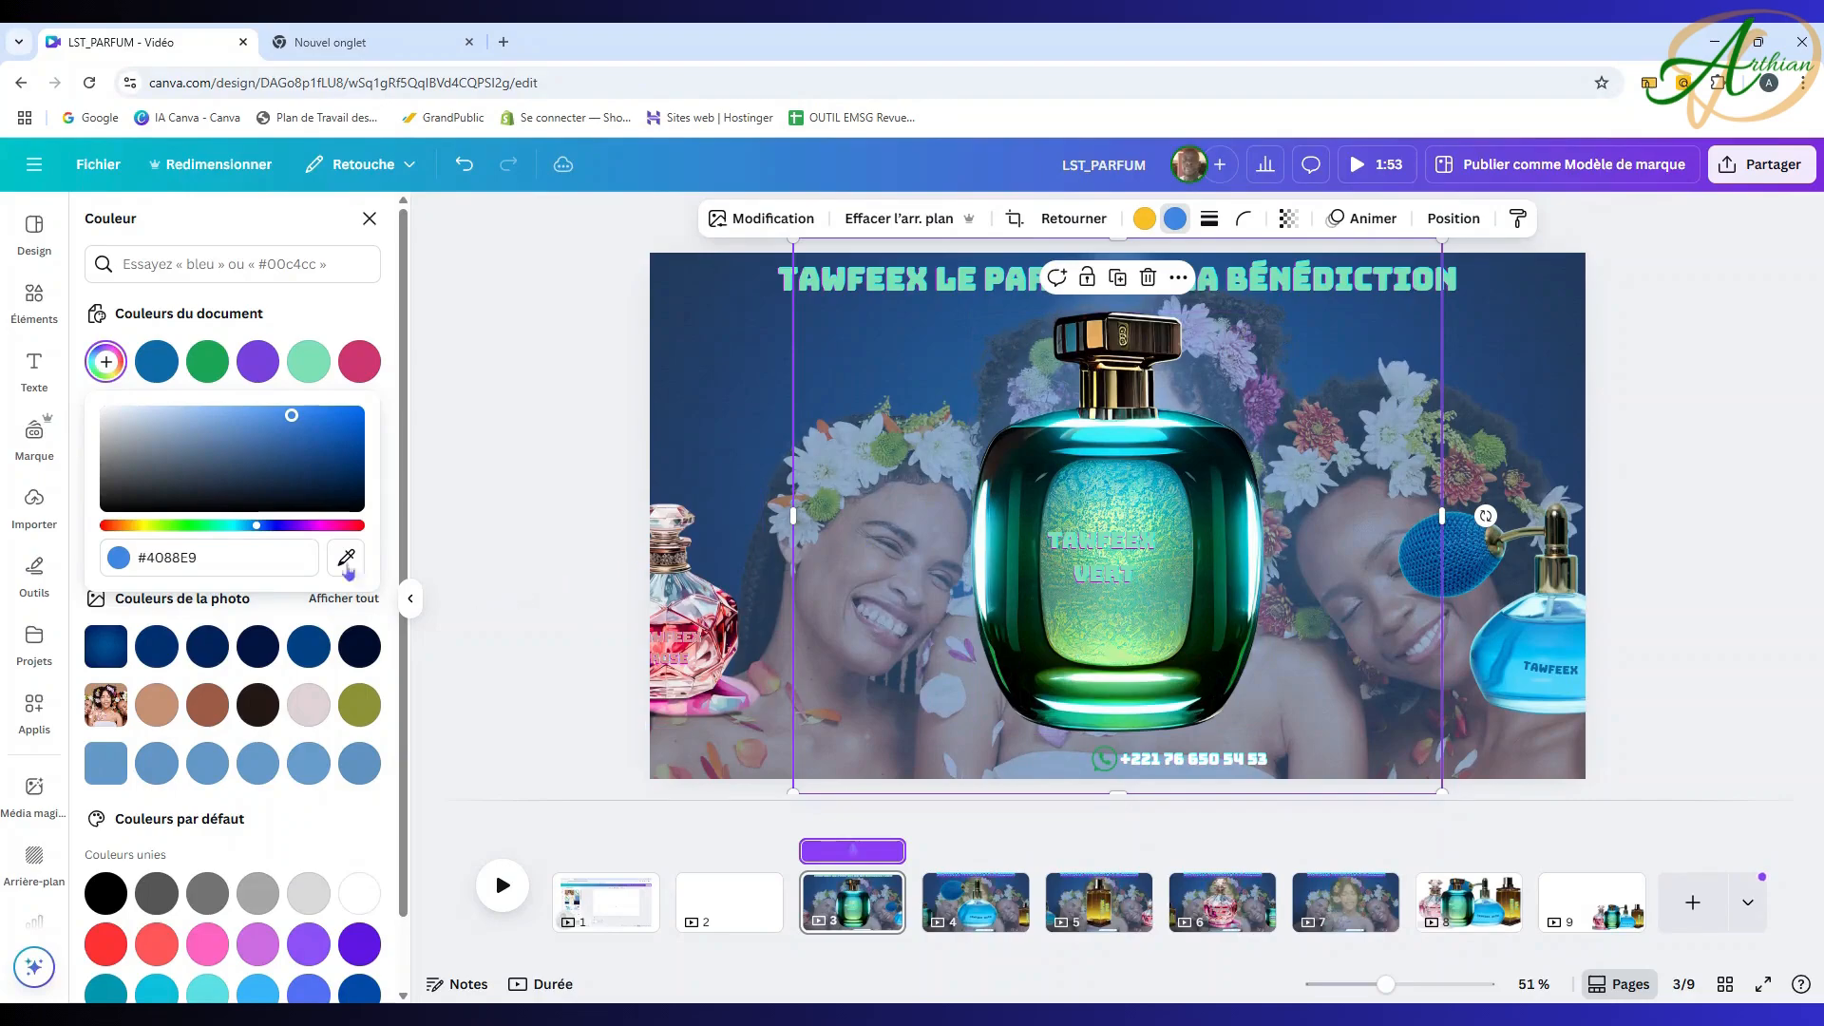
{"action": "left_click", "coordinate": [1452, 218]}
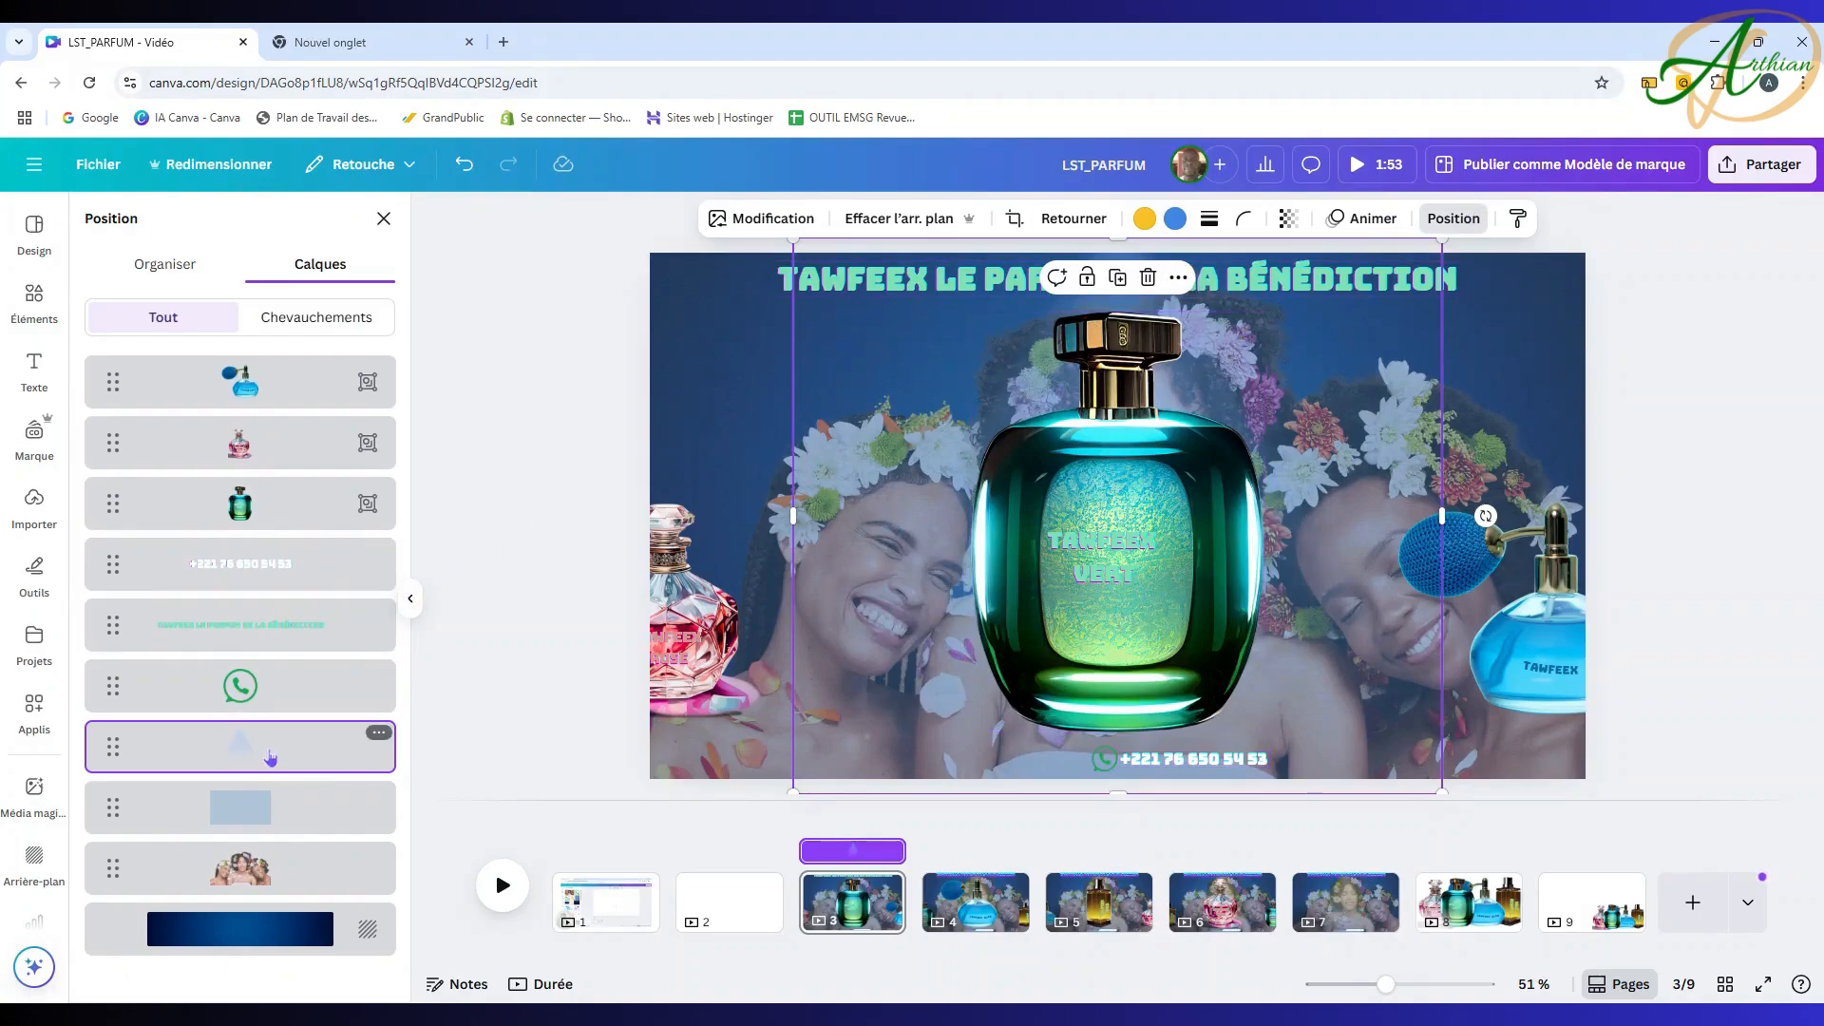
{"action": "left_click", "coordinate": [1175, 218]}
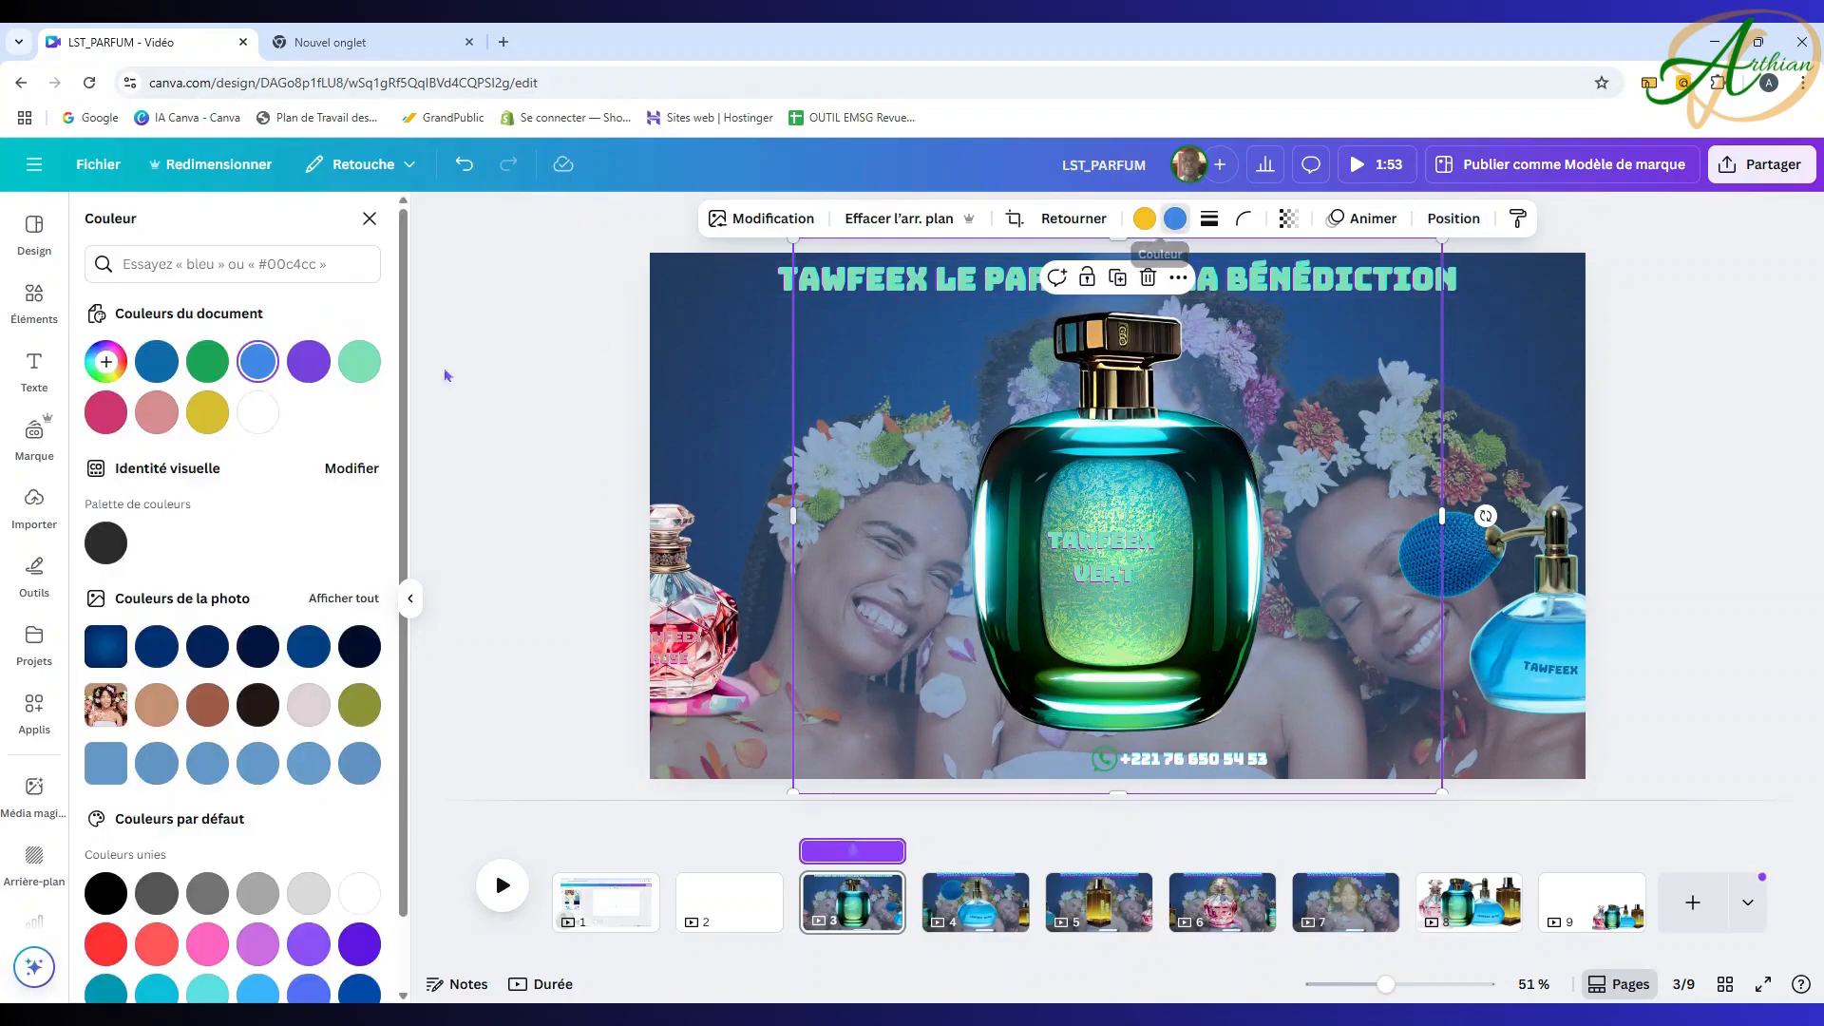
{"action": "left_click", "coordinate": [359, 363]}
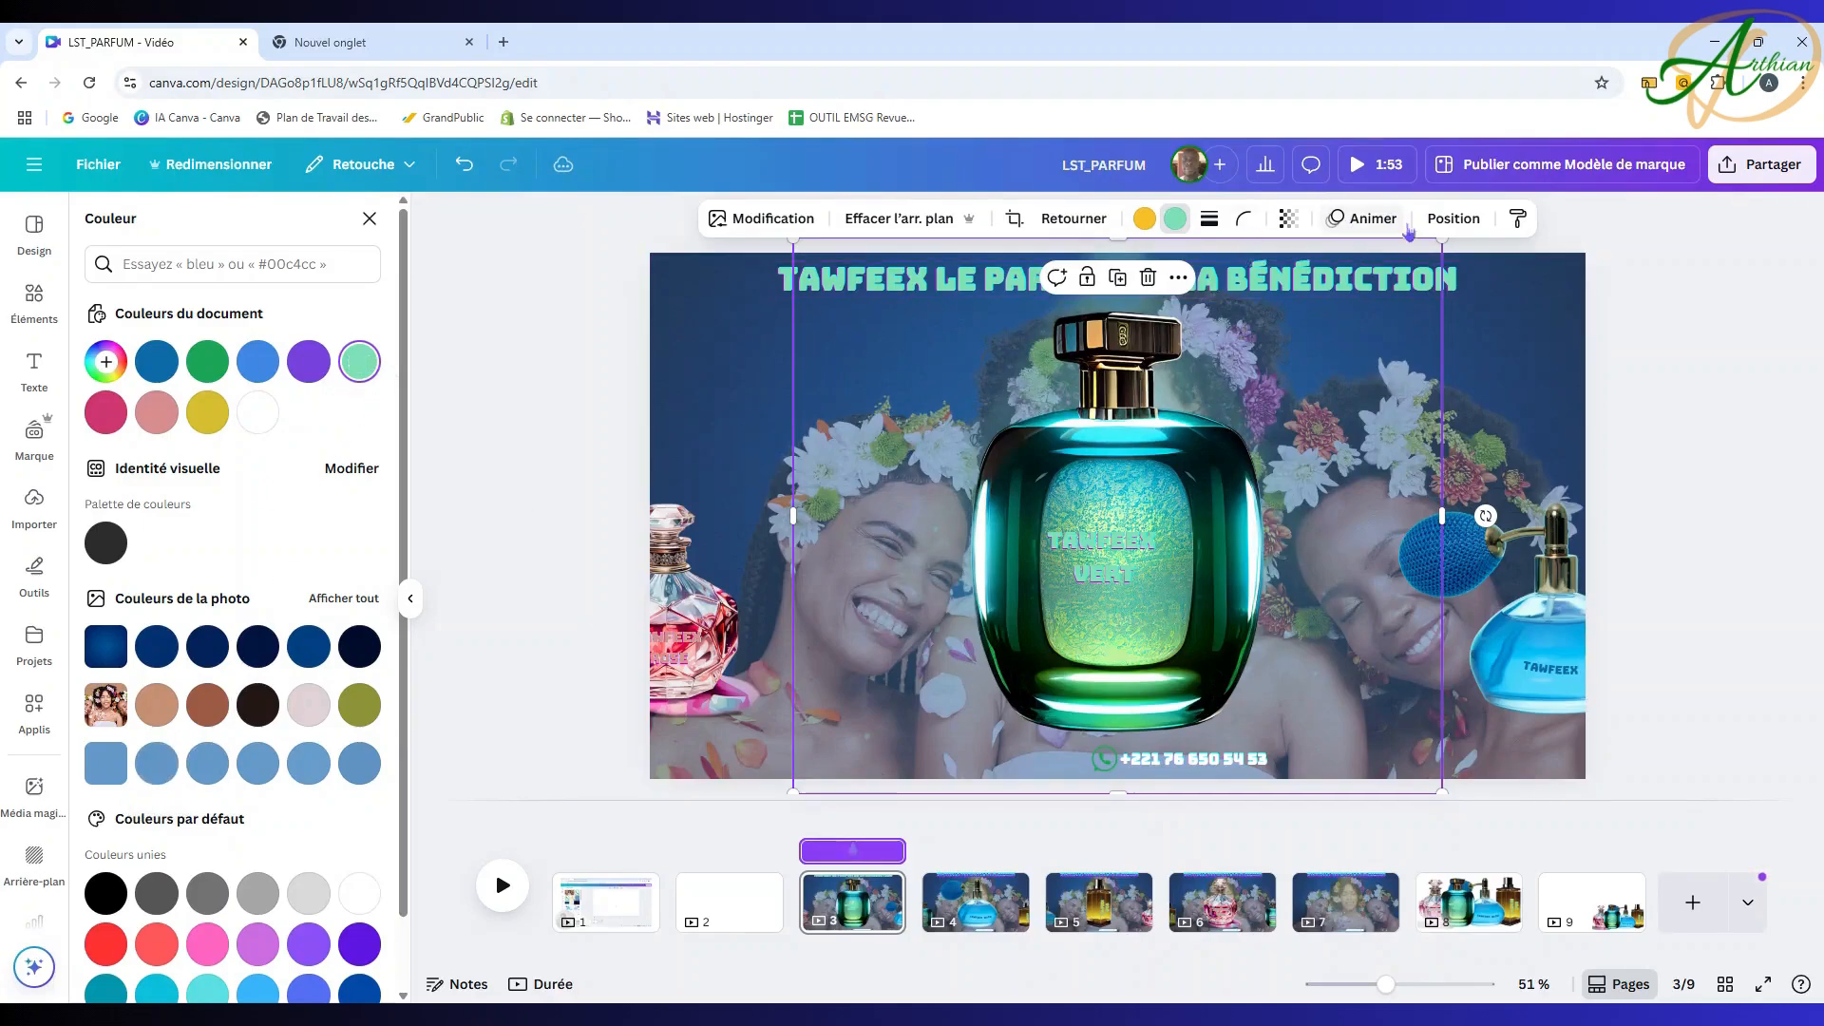
Step: Set page 3's full-page overlay rectangle to the same #7de0b4 green
{"action": "left_click", "coordinate": [1469, 225]}
{"action": "left_click", "coordinate": [272, 815]}
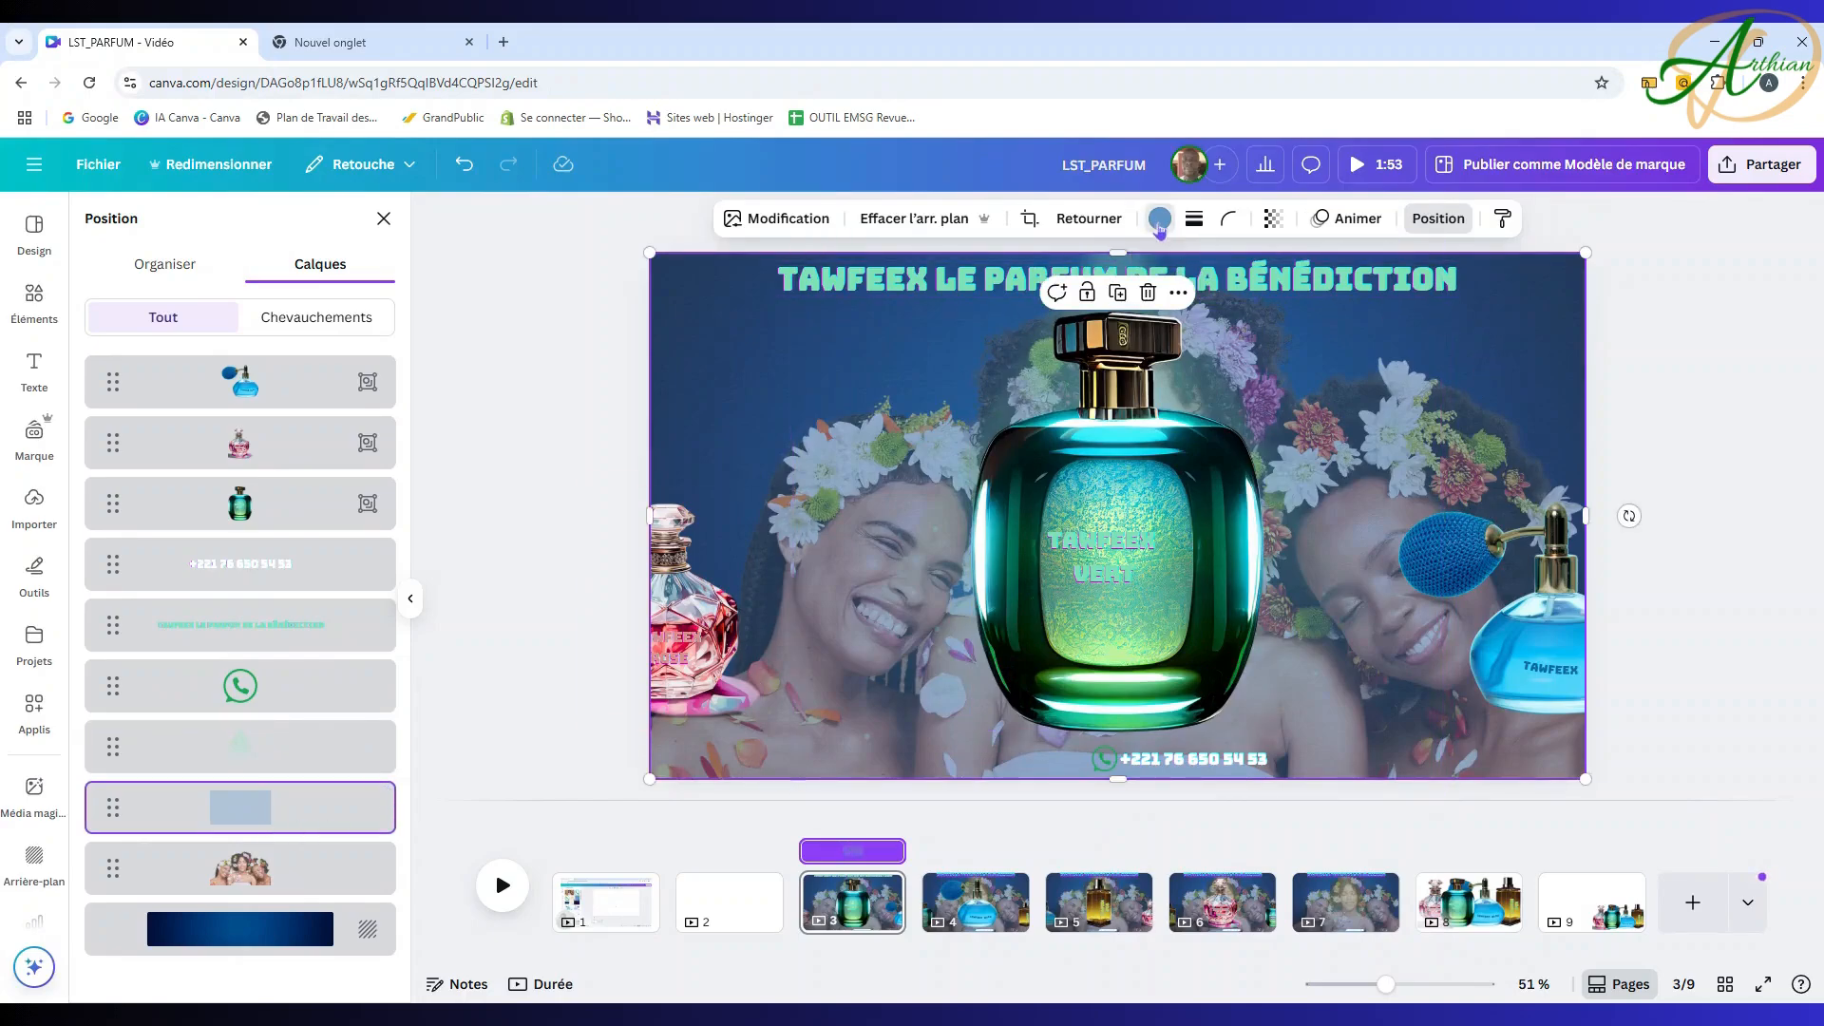
{"action": "left_click", "coordinate": [1159, 219]}
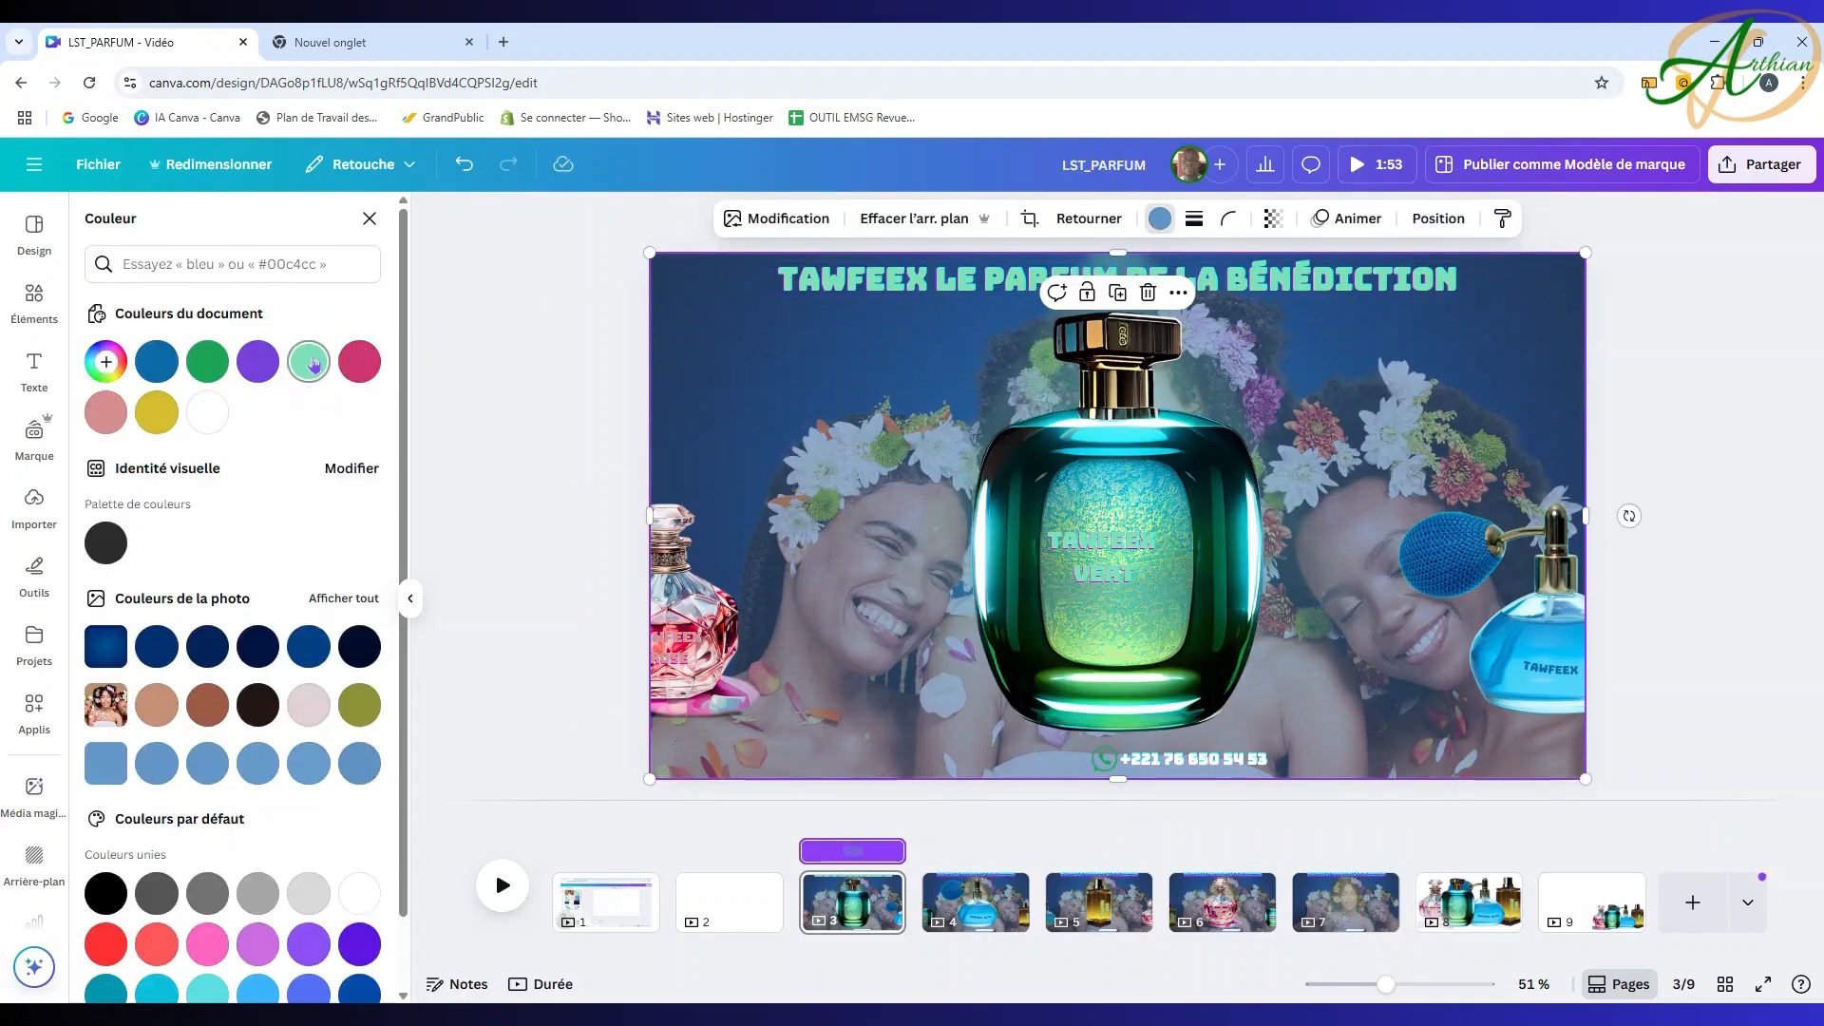
{"action": "left_click", "coordinate": [314, 367]}
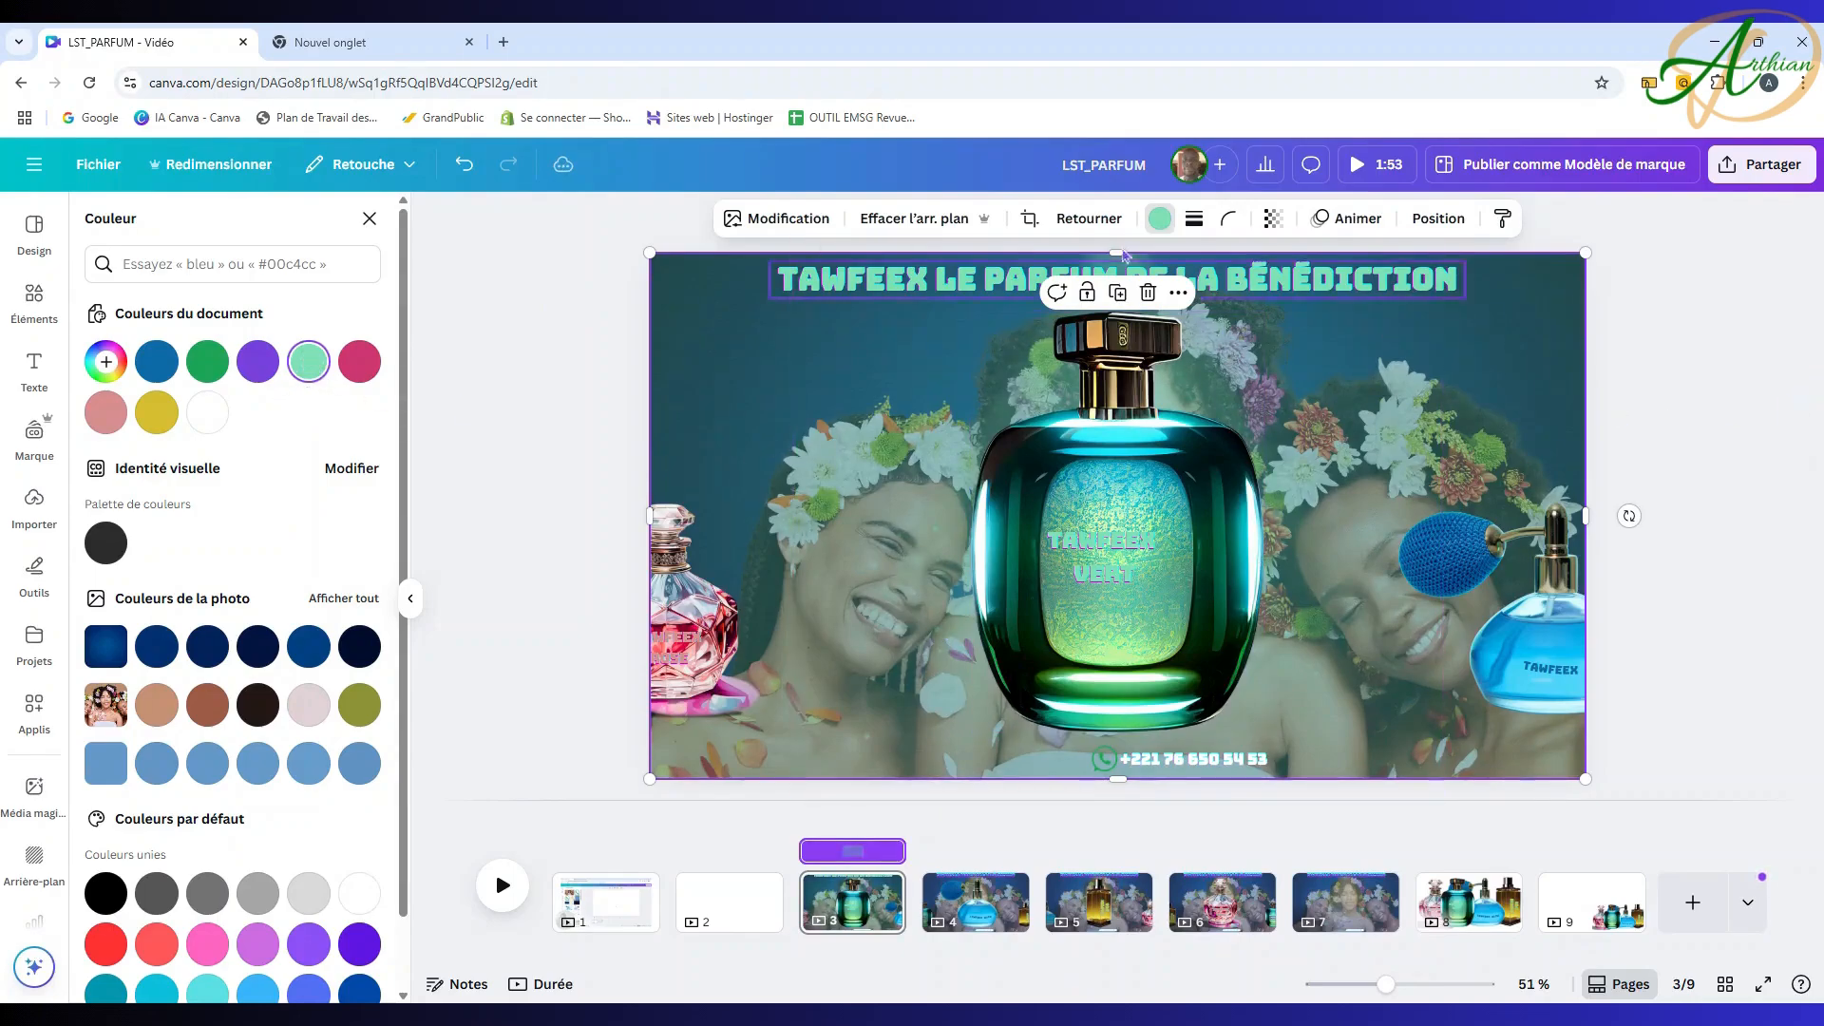
{"action": "left_click", "coordinate": [971, 919]}
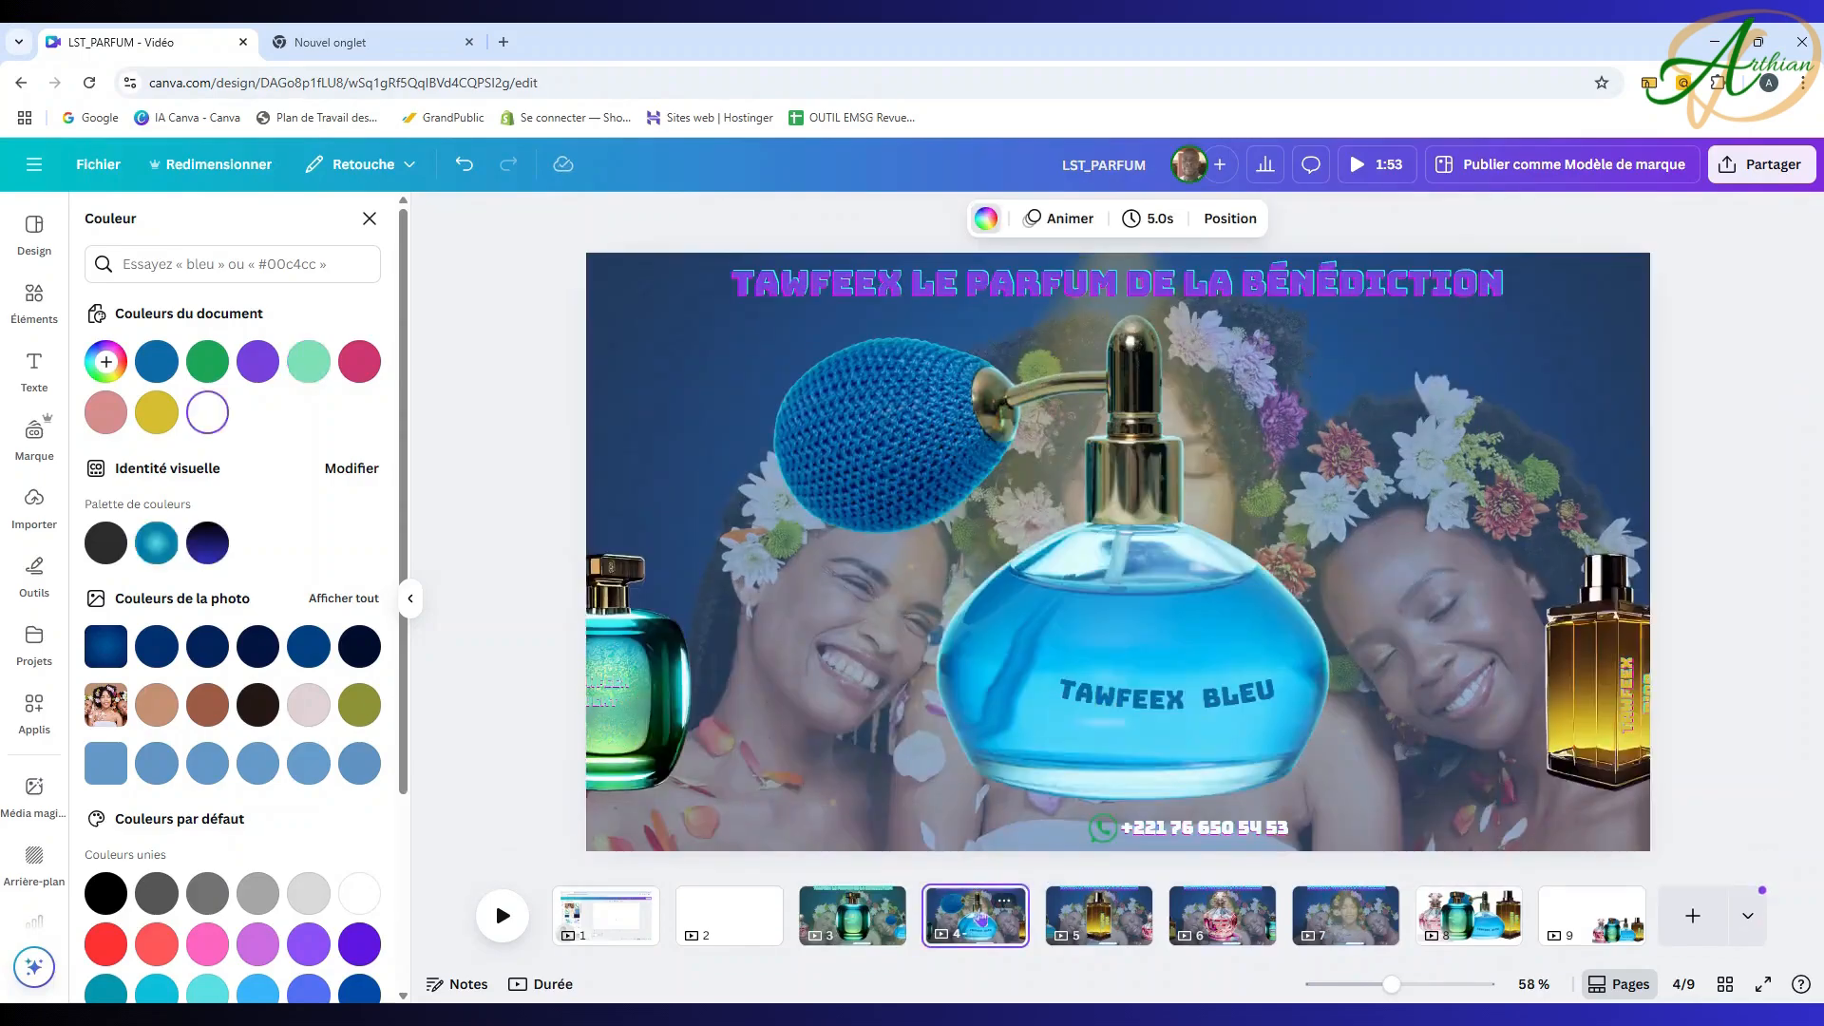
Step: Colour page 4's title cyan #01BDFC, eyedropped from the blue bottle
{"action": "left_click", "coordinate": [1004, 295]}
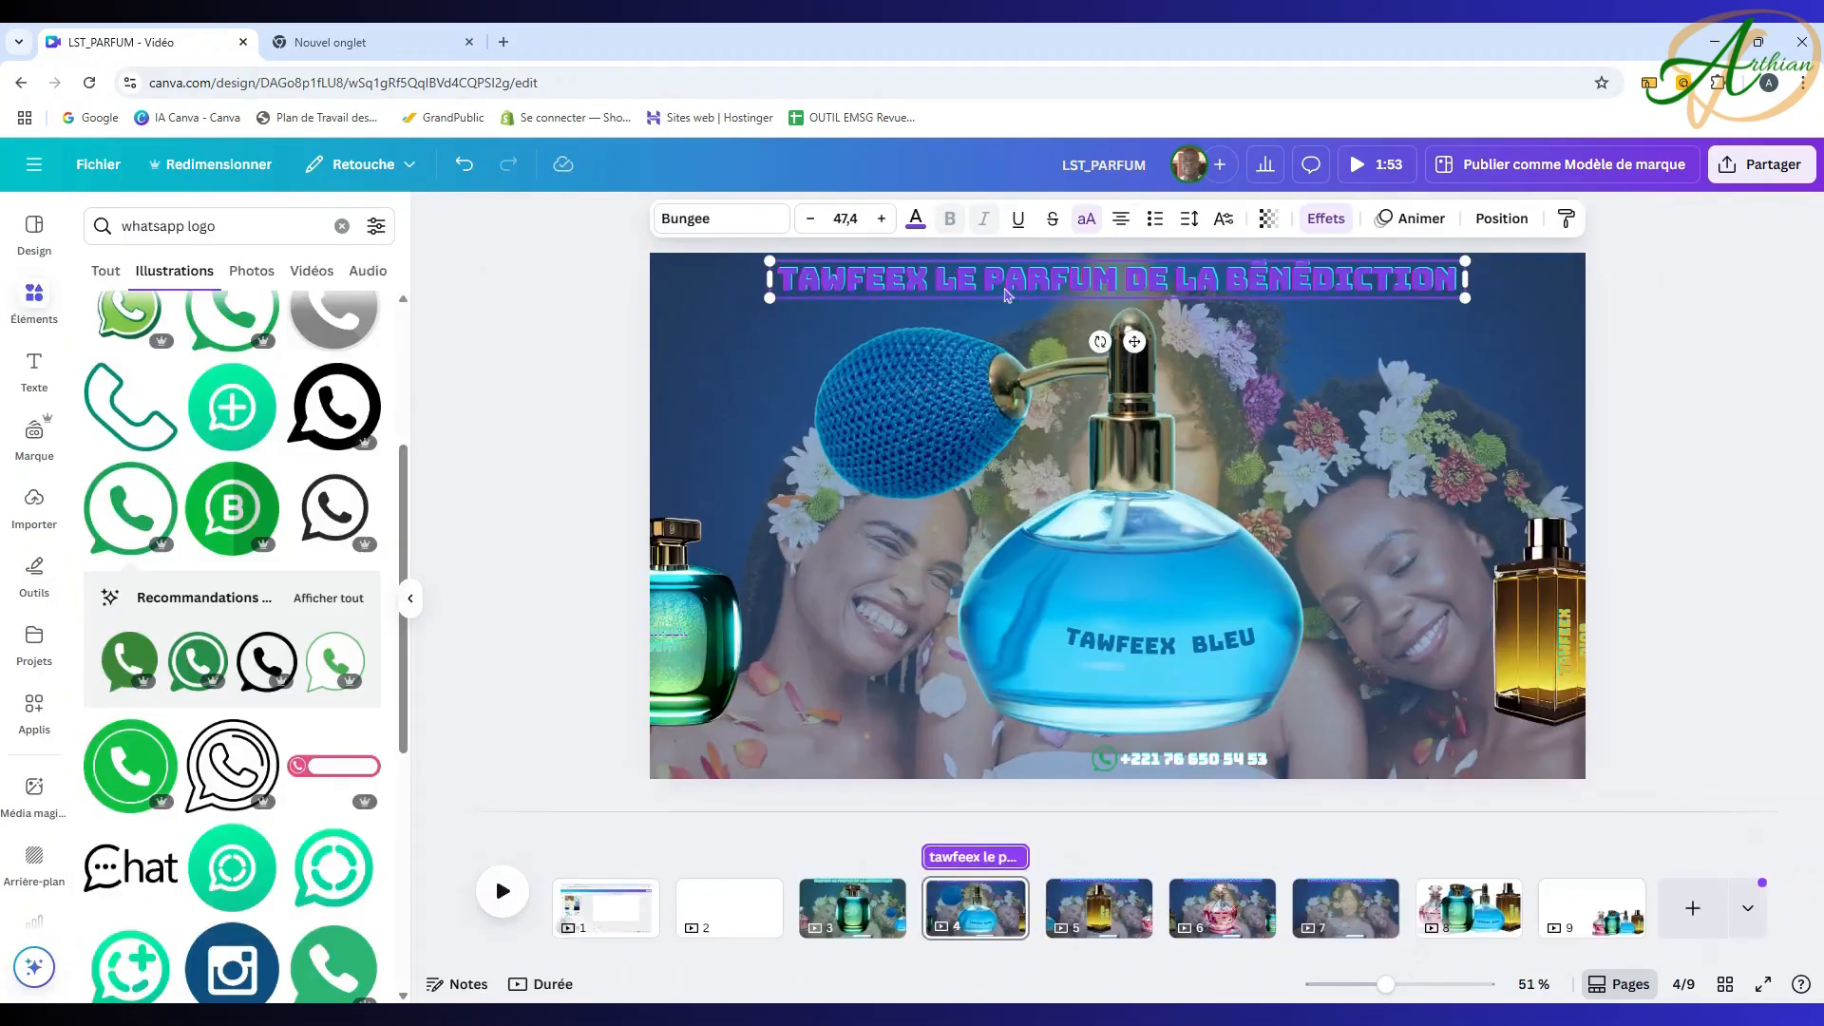
{"action": "left_click", "coordinate": [916, 218]}
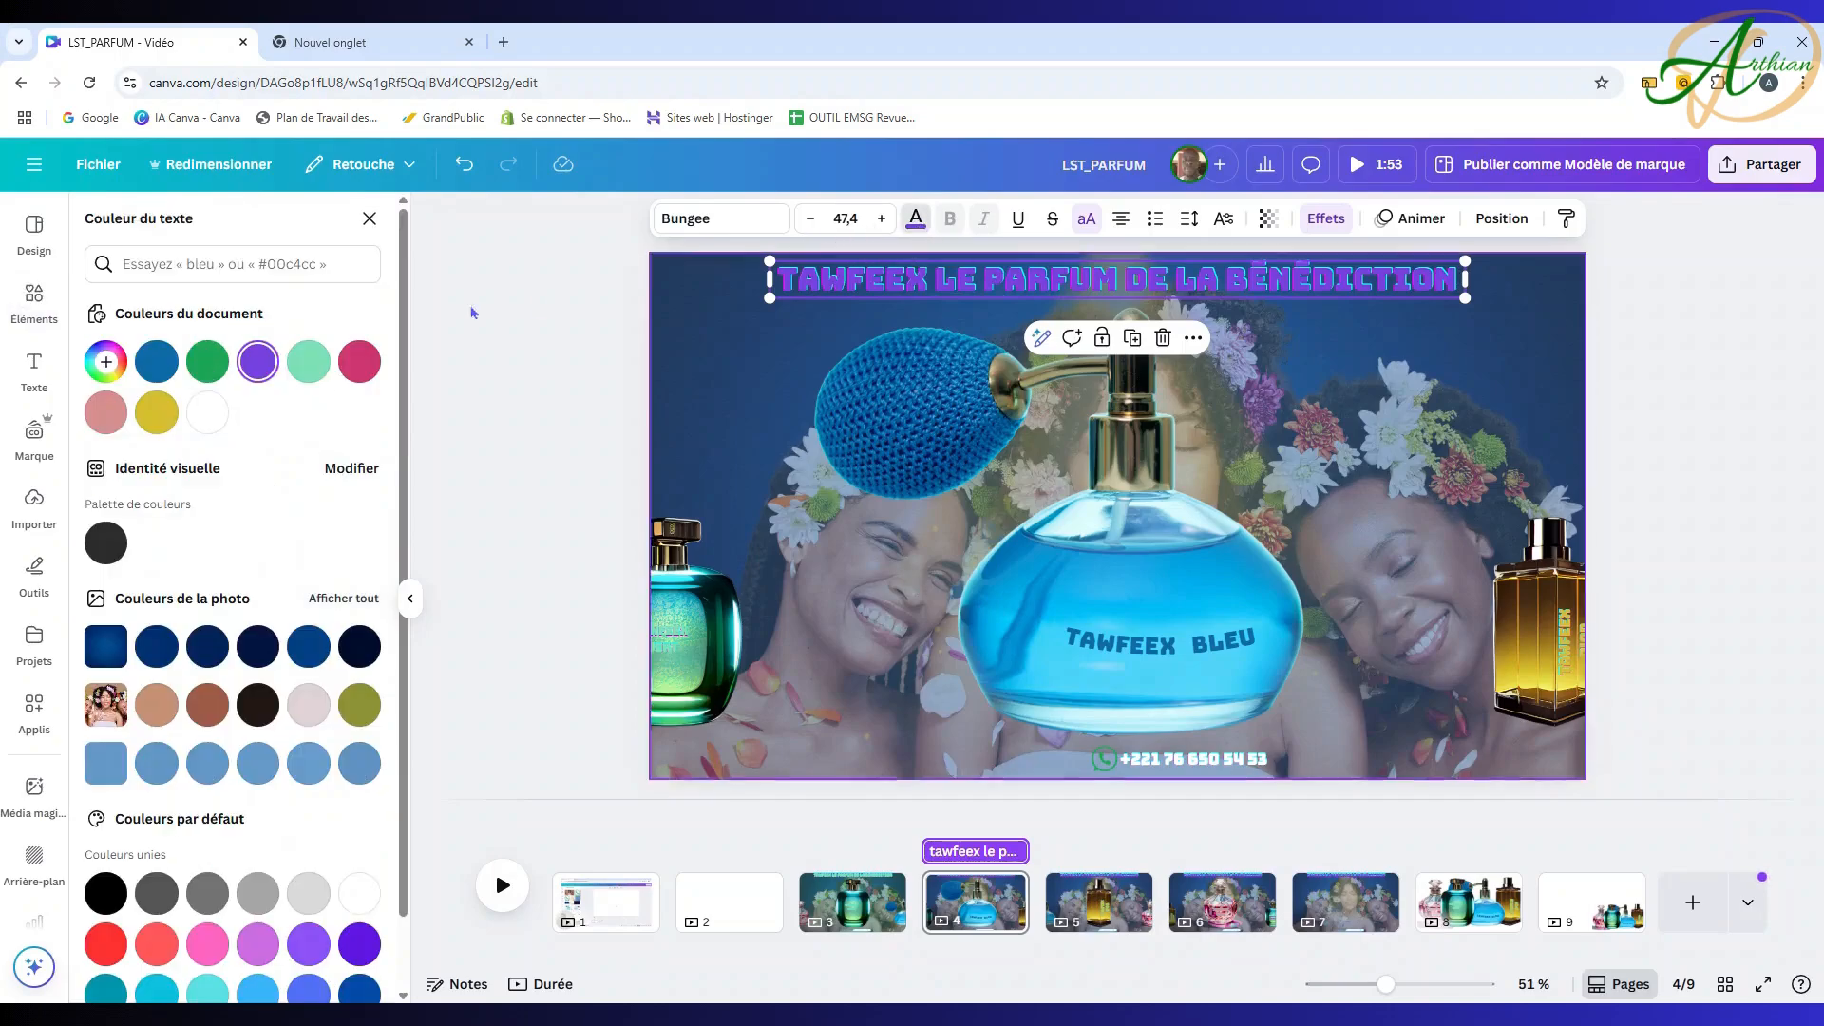
{"action": "left_click", "coordinate": [106, 361]}
{"action": "left_click", "coordinate": [346, 558]}
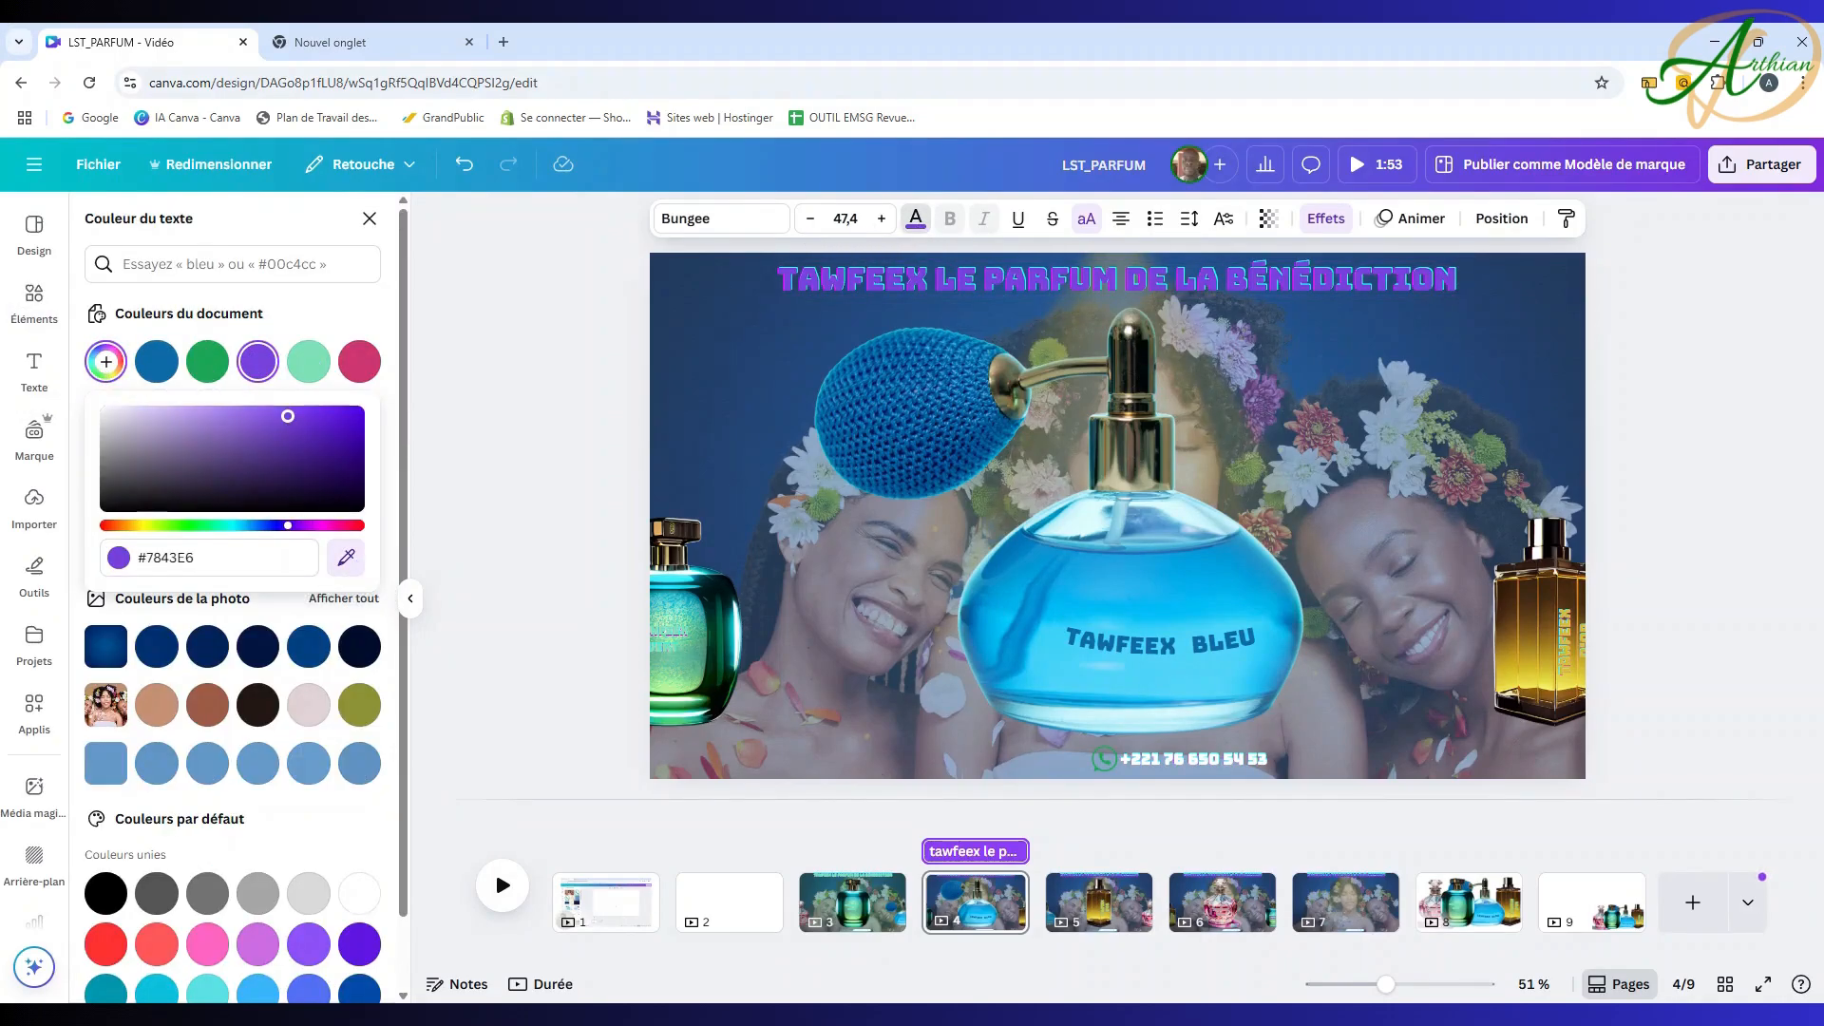
{"action": "left_click", "coordinate": [1154, 621]}
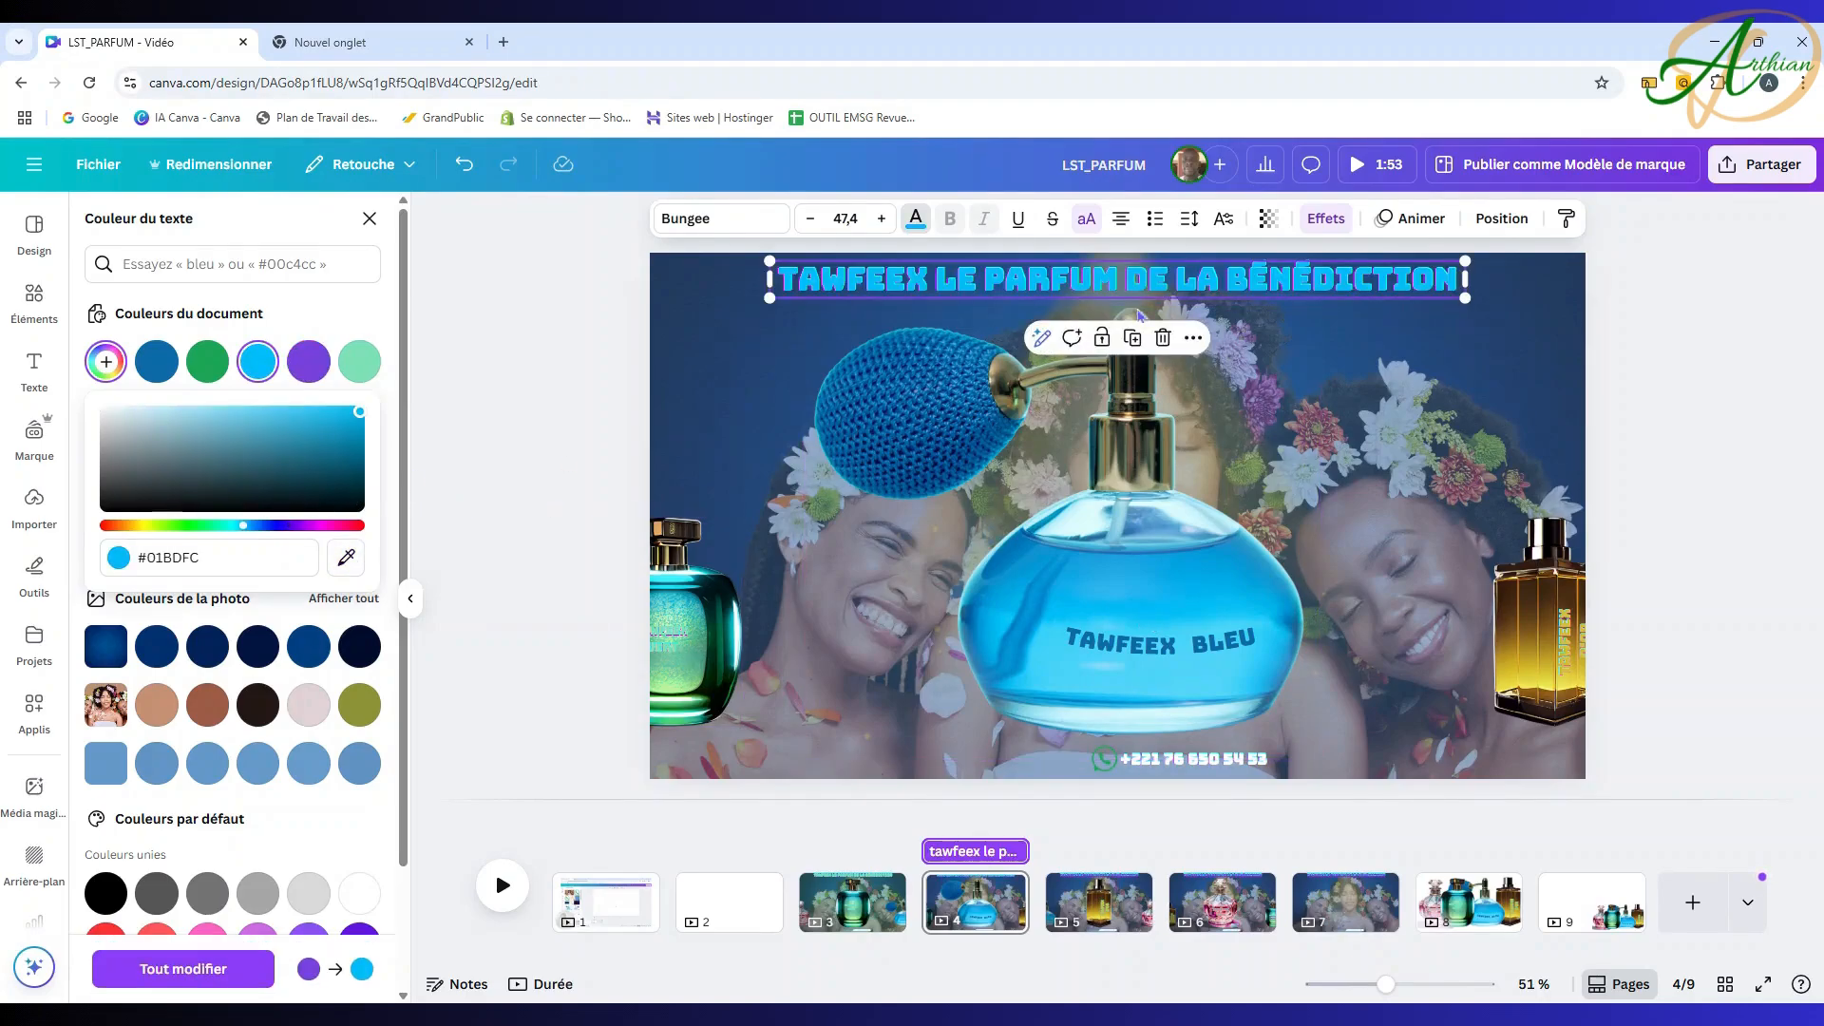
Step: Set page 4's glow second colour and full-page overlay rectangle to #01bdfc
{"action": "left_click", "coordinate": [1499, 221]}
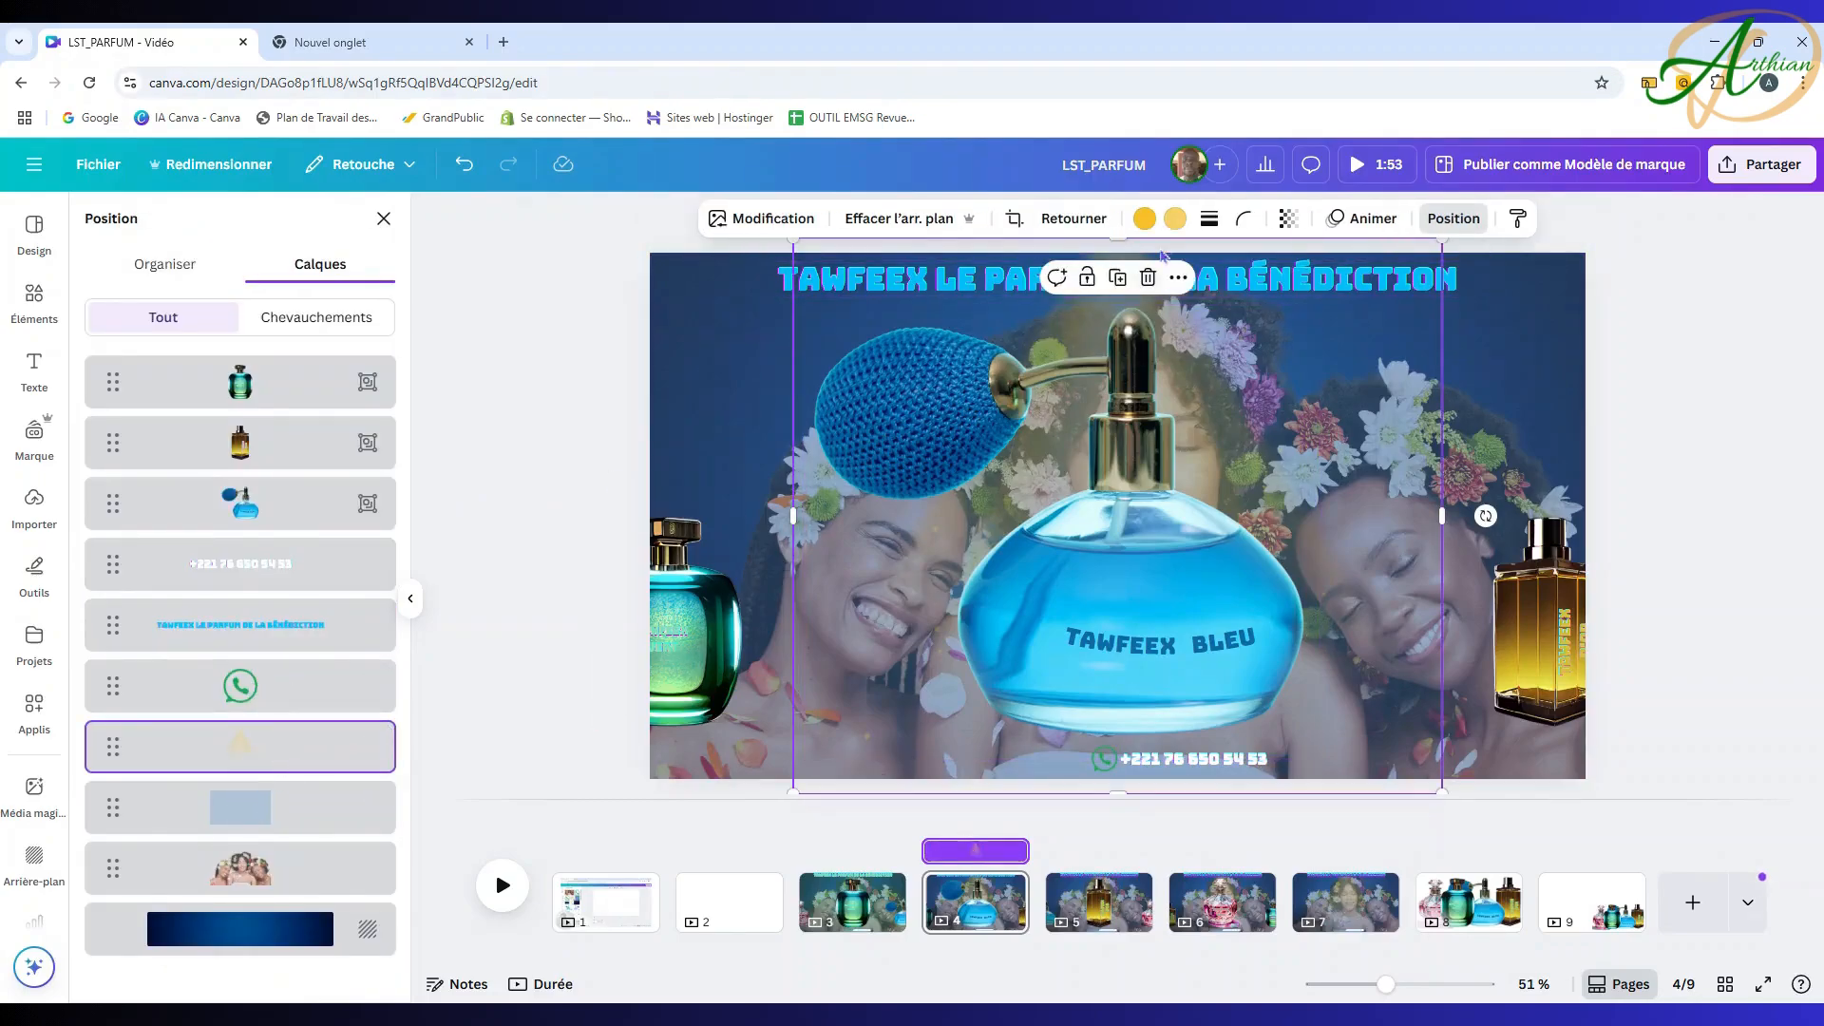
{"action": "left_click", "coordinate": [1176, 218]}
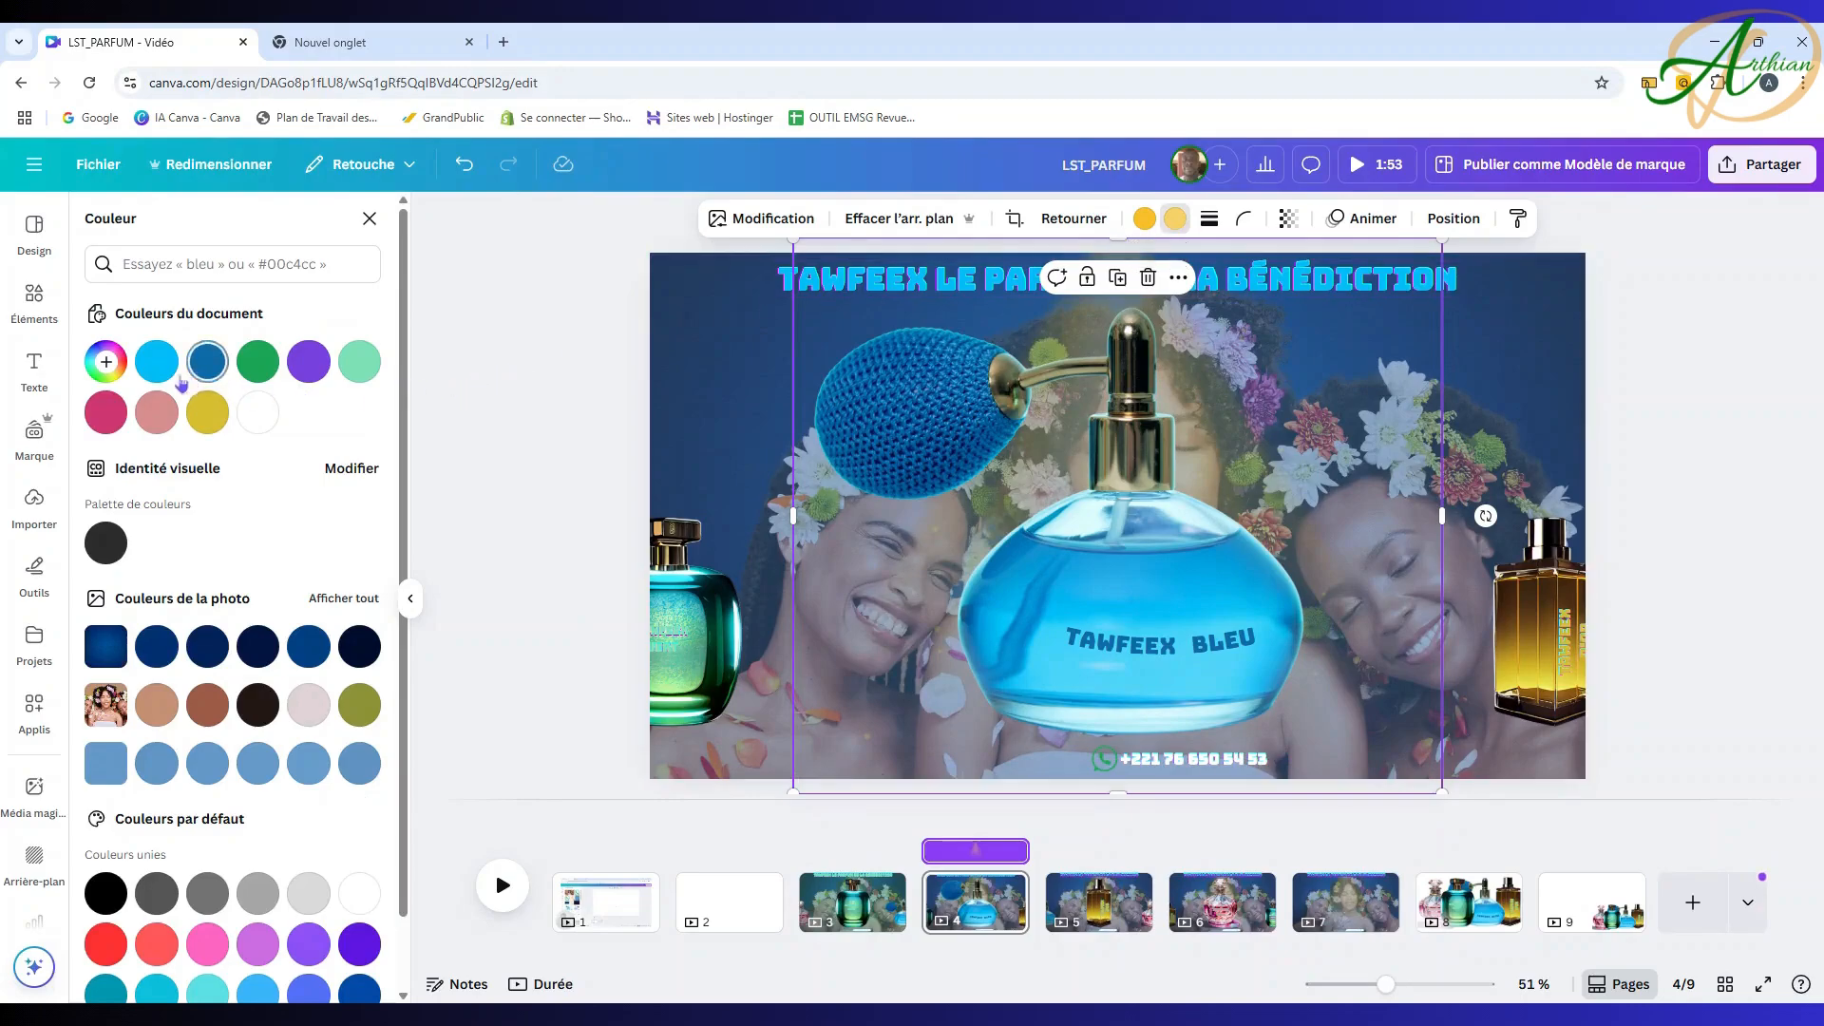
{"action": "left_click", "coordinate": [156, 361]}
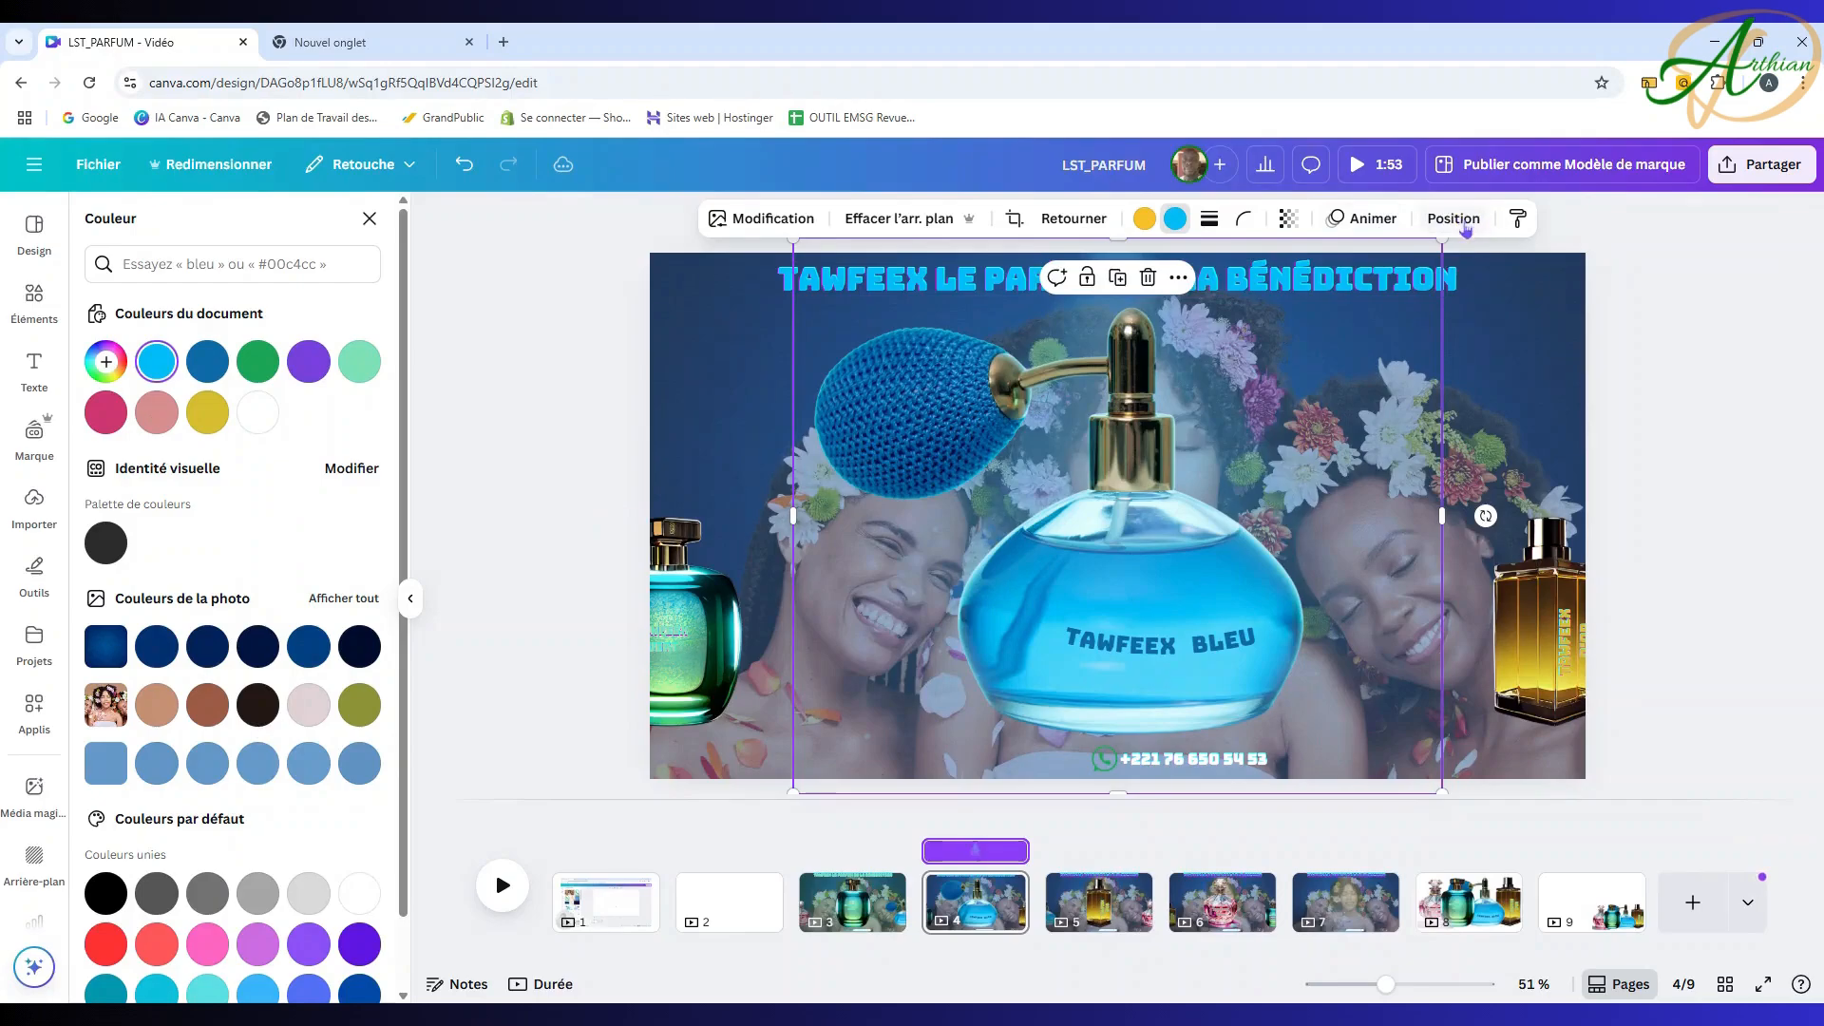
{"action": "left_click", "coordinate": [1453, 218]}
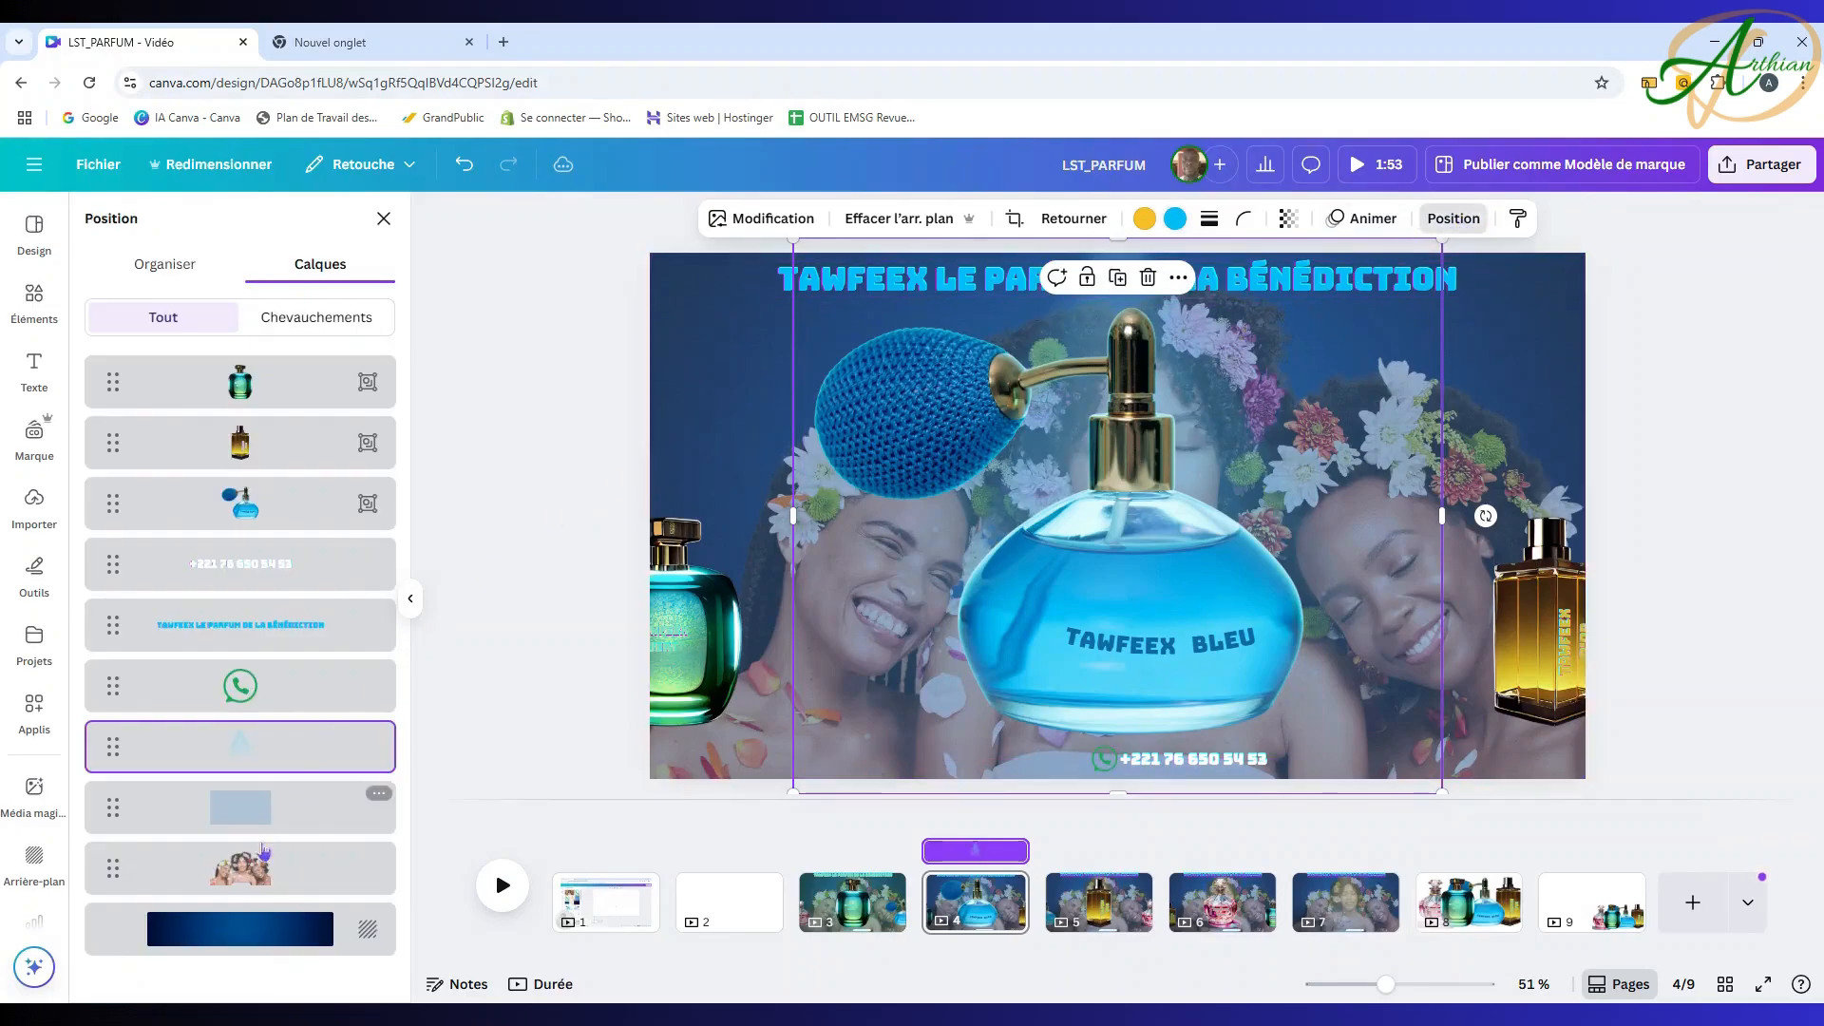
{"action": "left_click", "coordinate": [286, 826]}
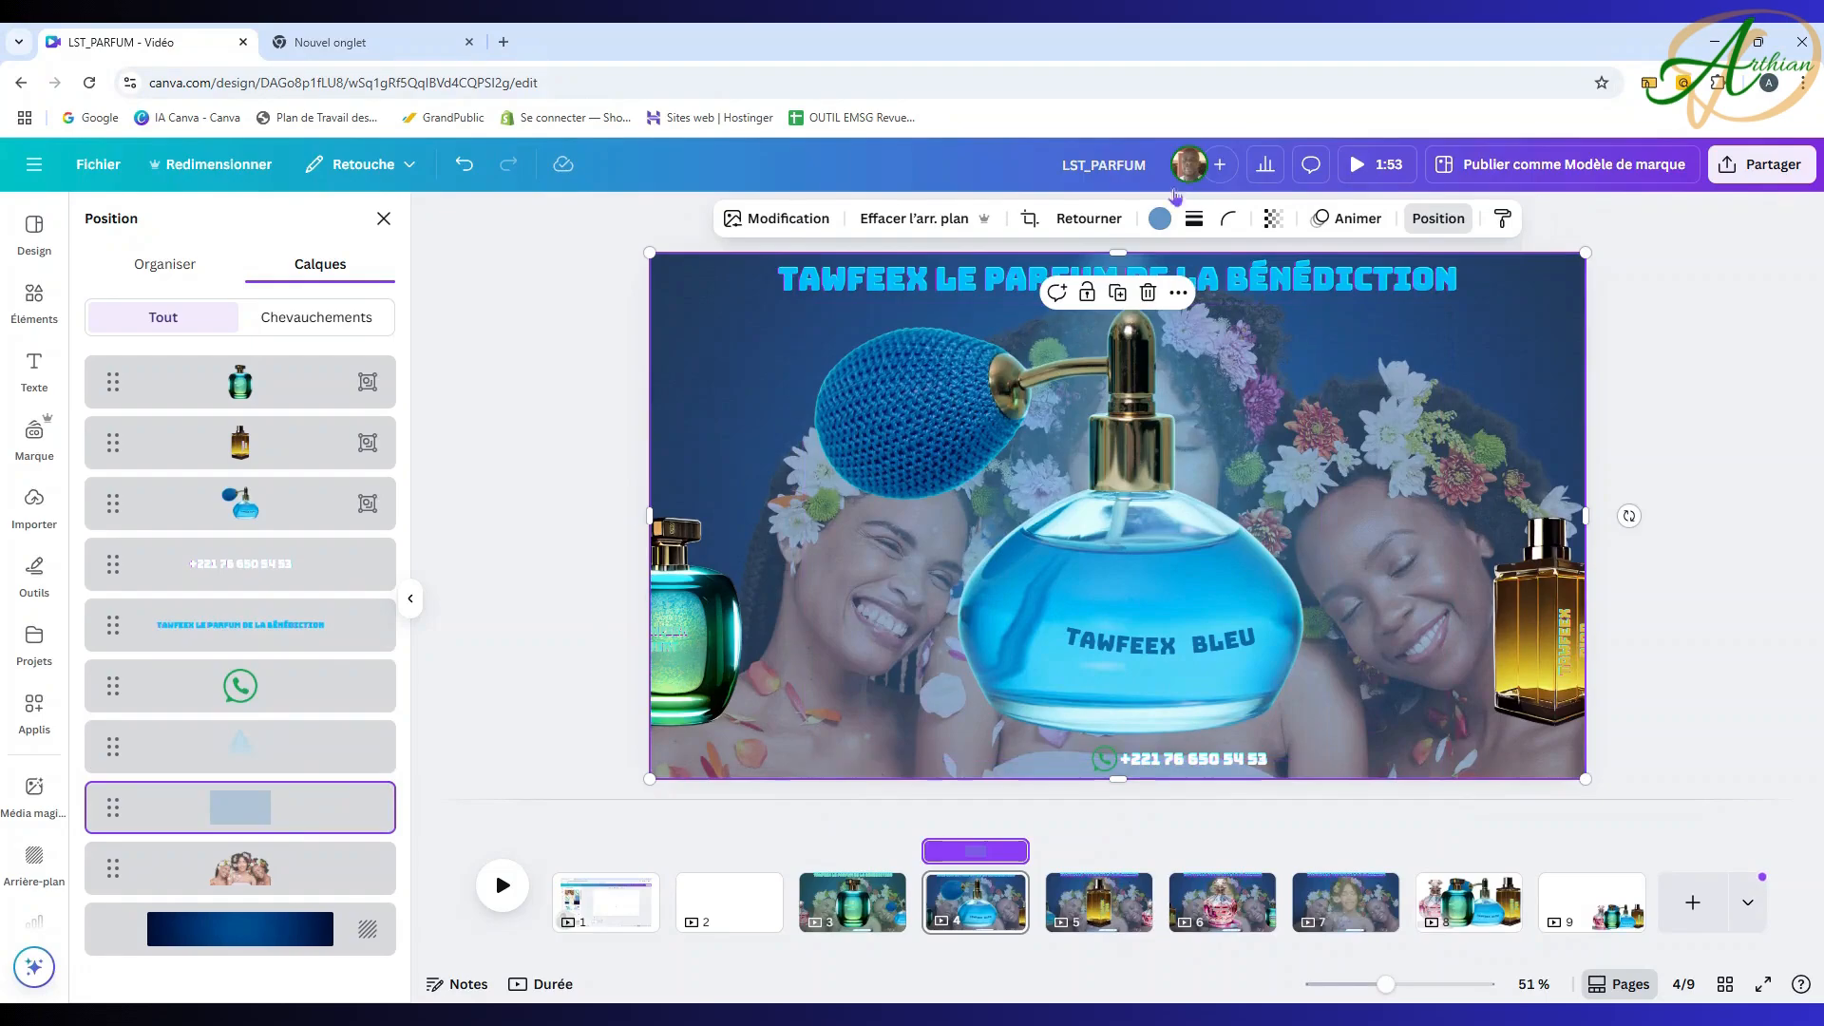
{"action": "left_click", "coordinate": [1160, 220]}
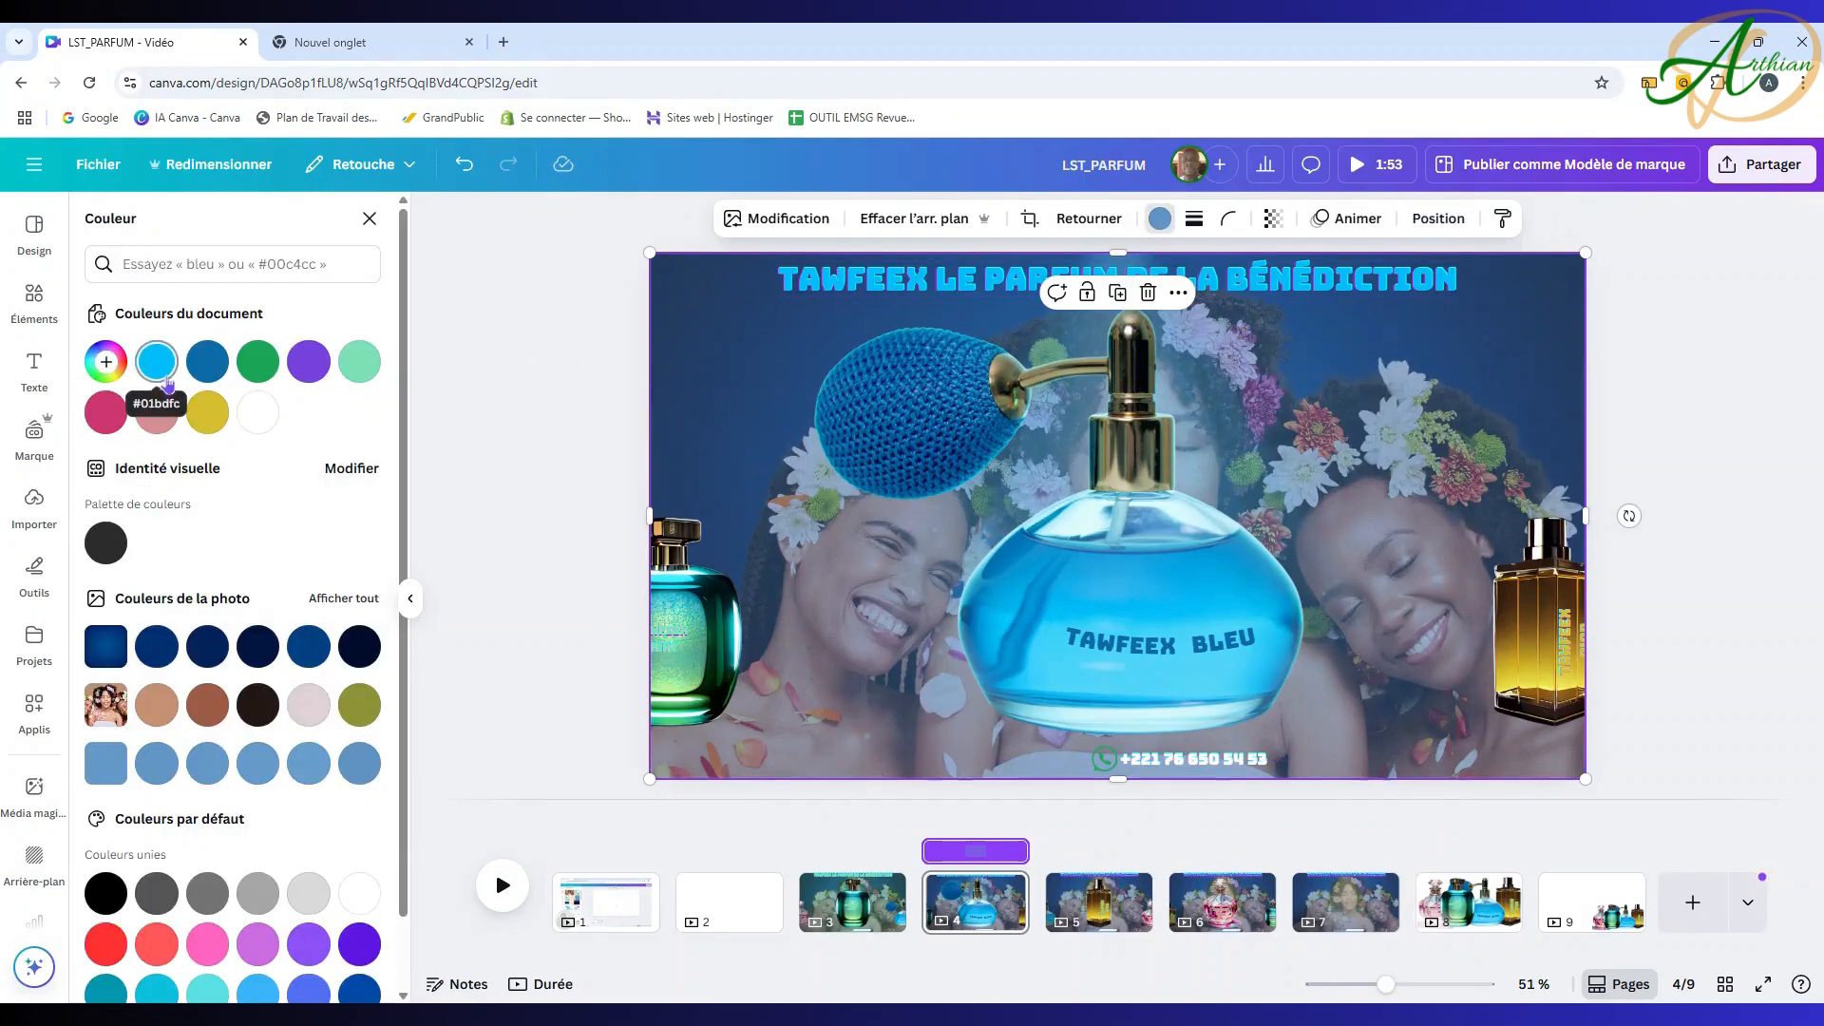
{"action": "left_click", "coordinate": [162, 368]}
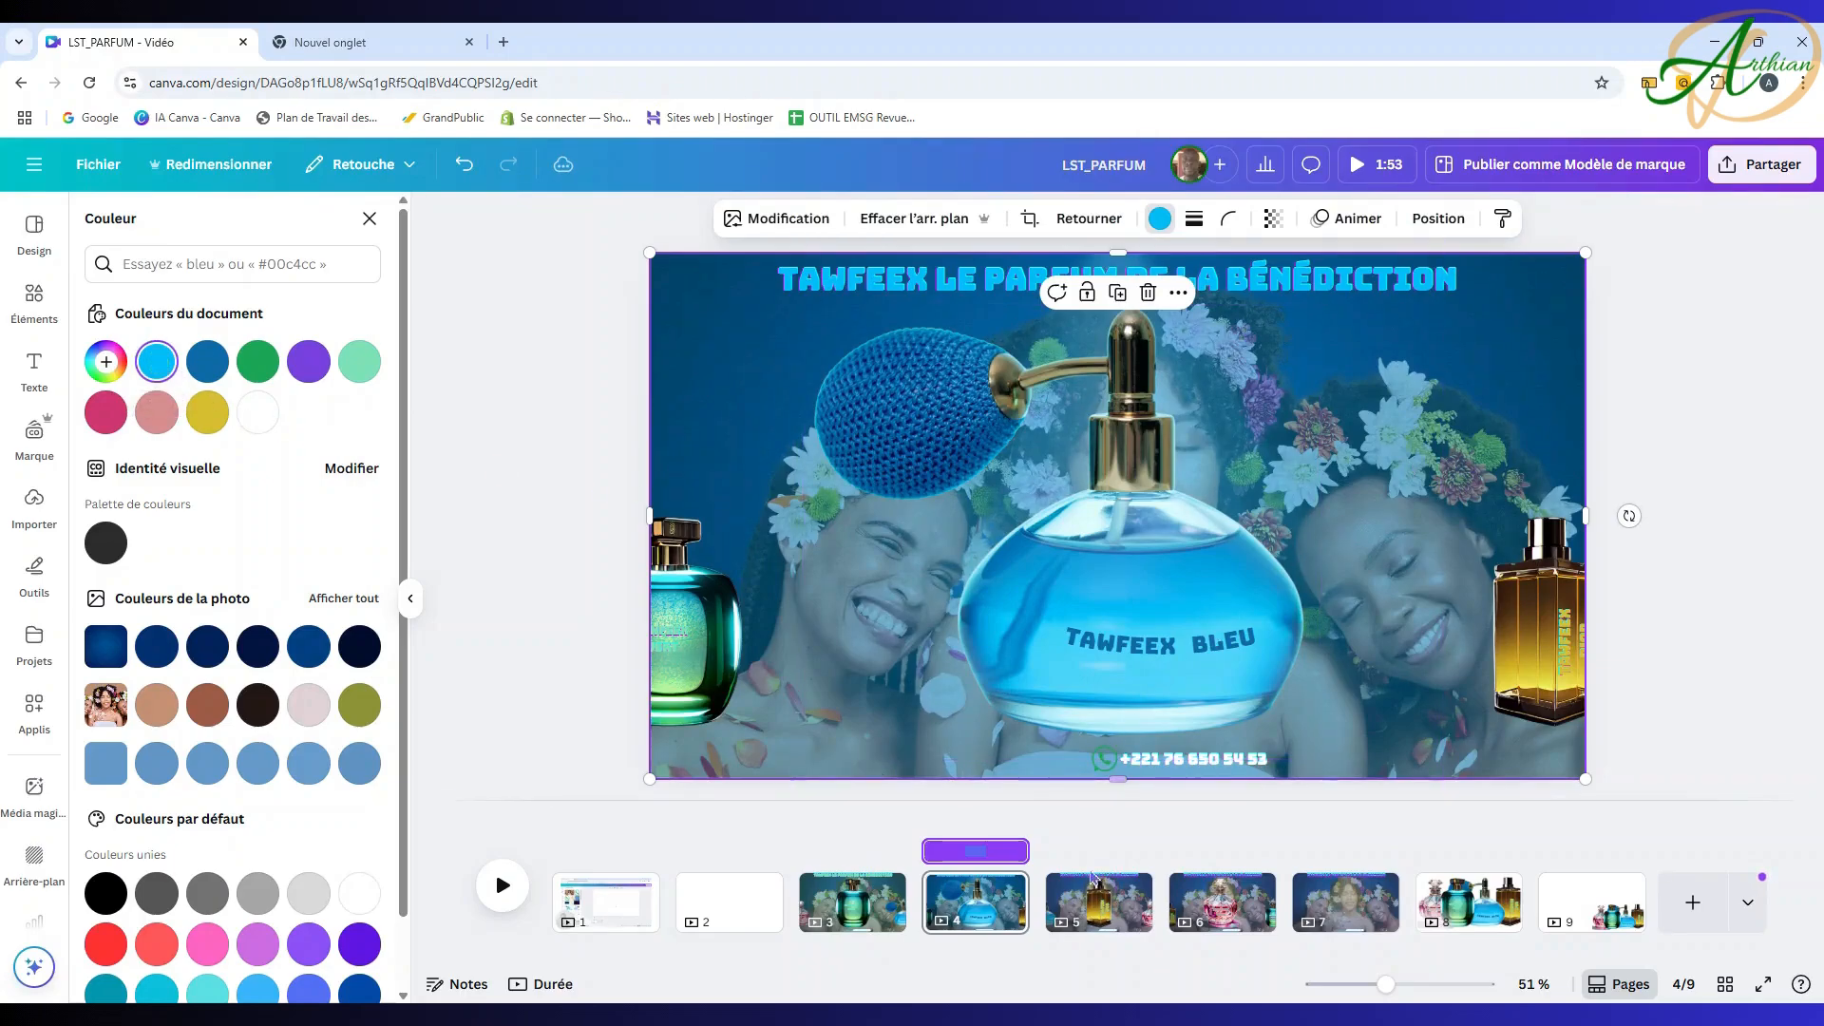
{"action": "left_click", "coordinate": [1102, 907]}
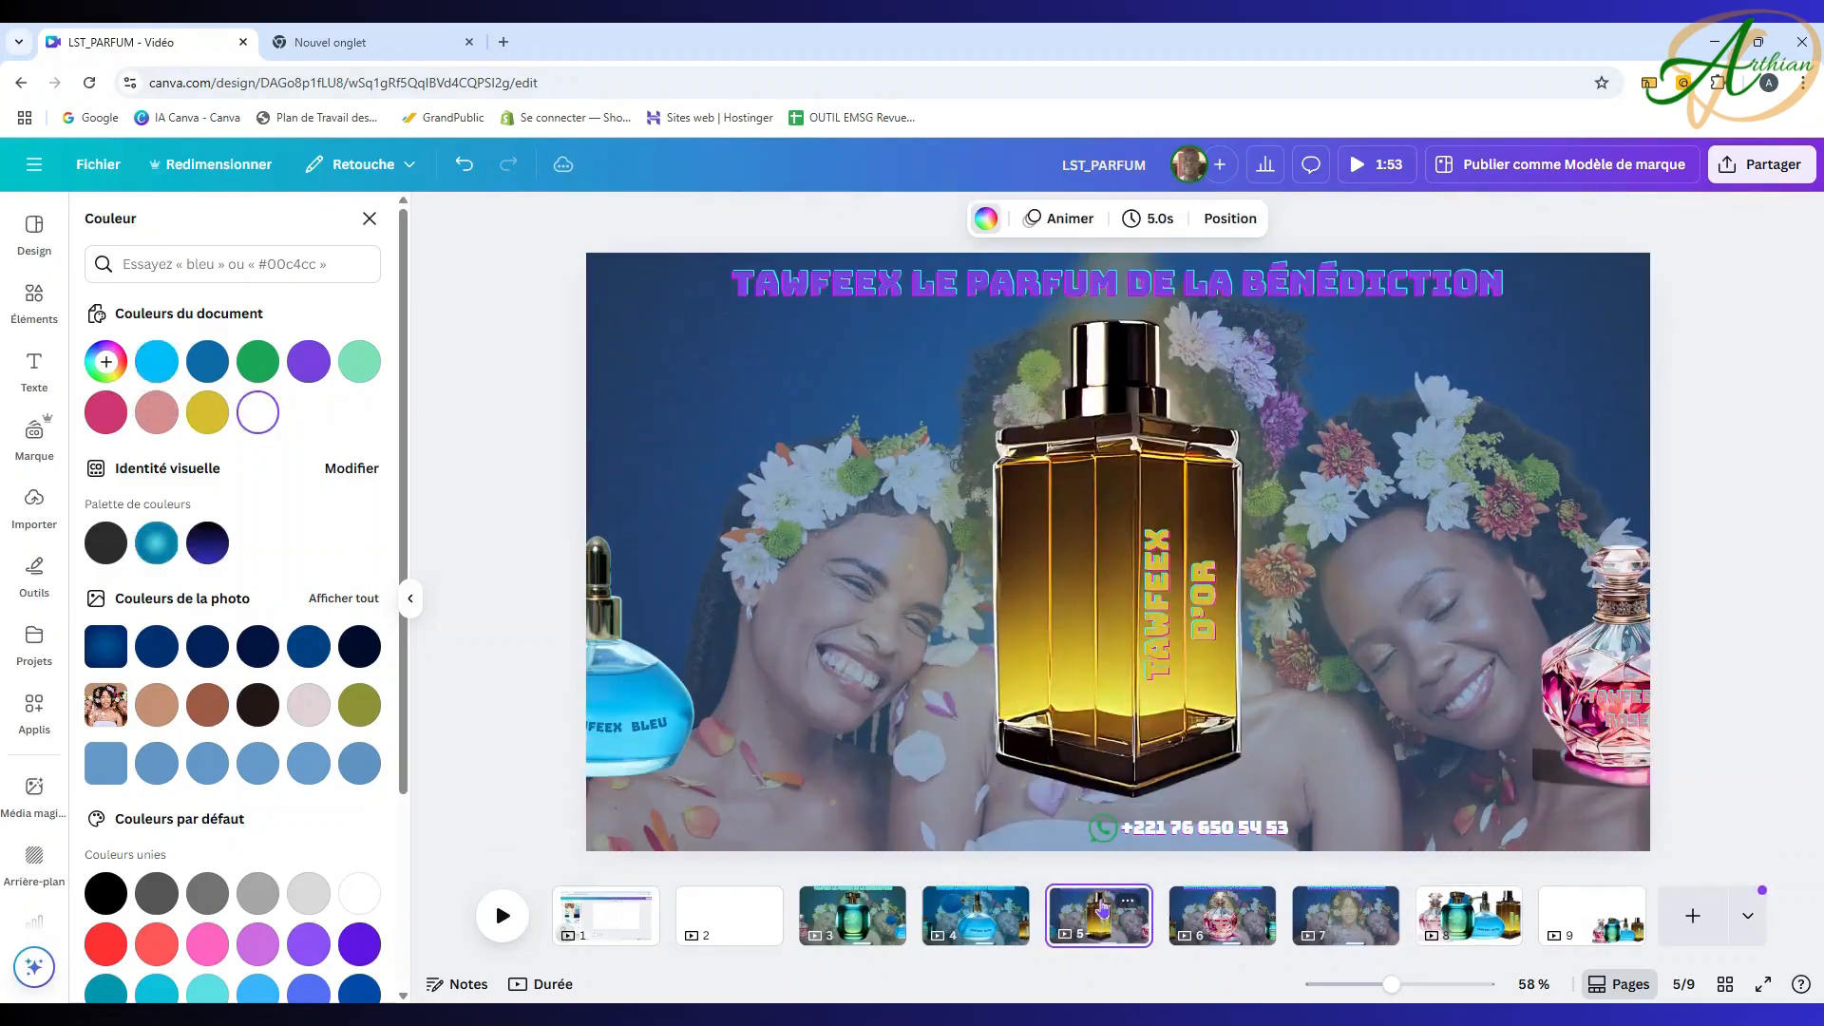
{"action": "left_click", "coordinate": [898, 281]}
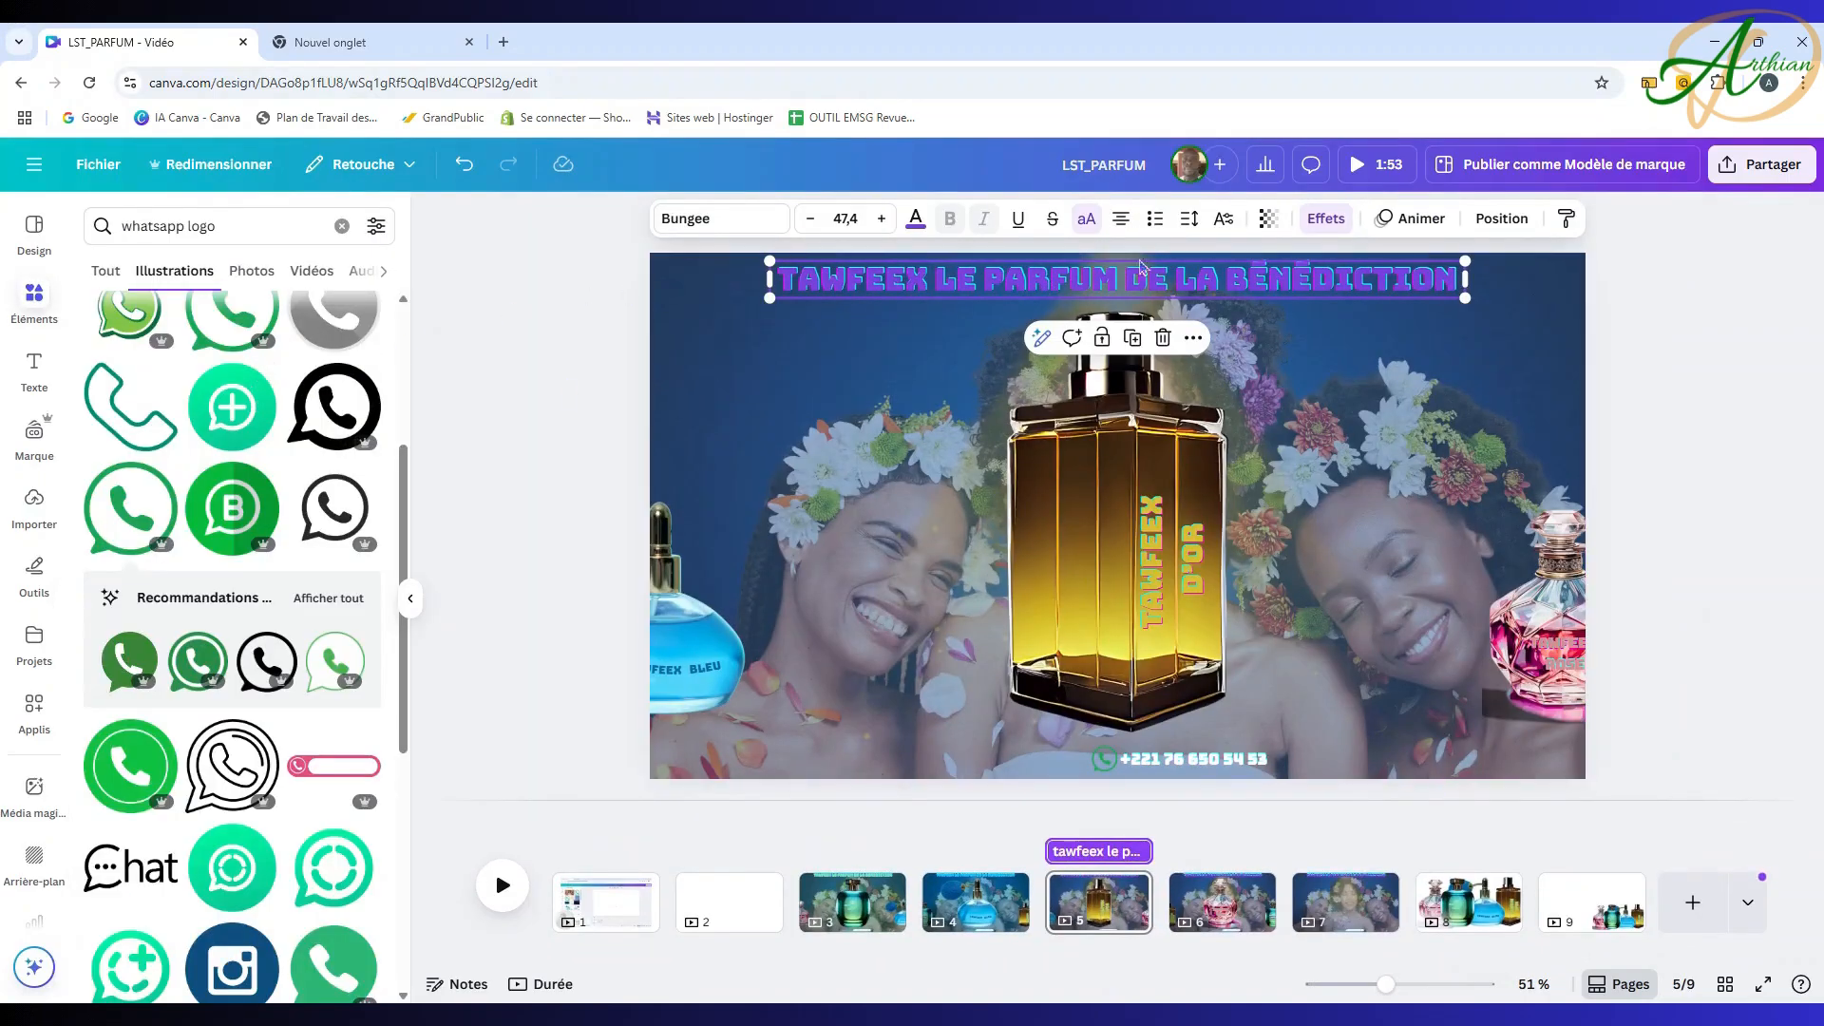
Step: Recolour page 5's title to the gold bottle's yellow (#F8DE2D) with the eyedropper
{"action": "left_click", "coordinate": [916, 220]}
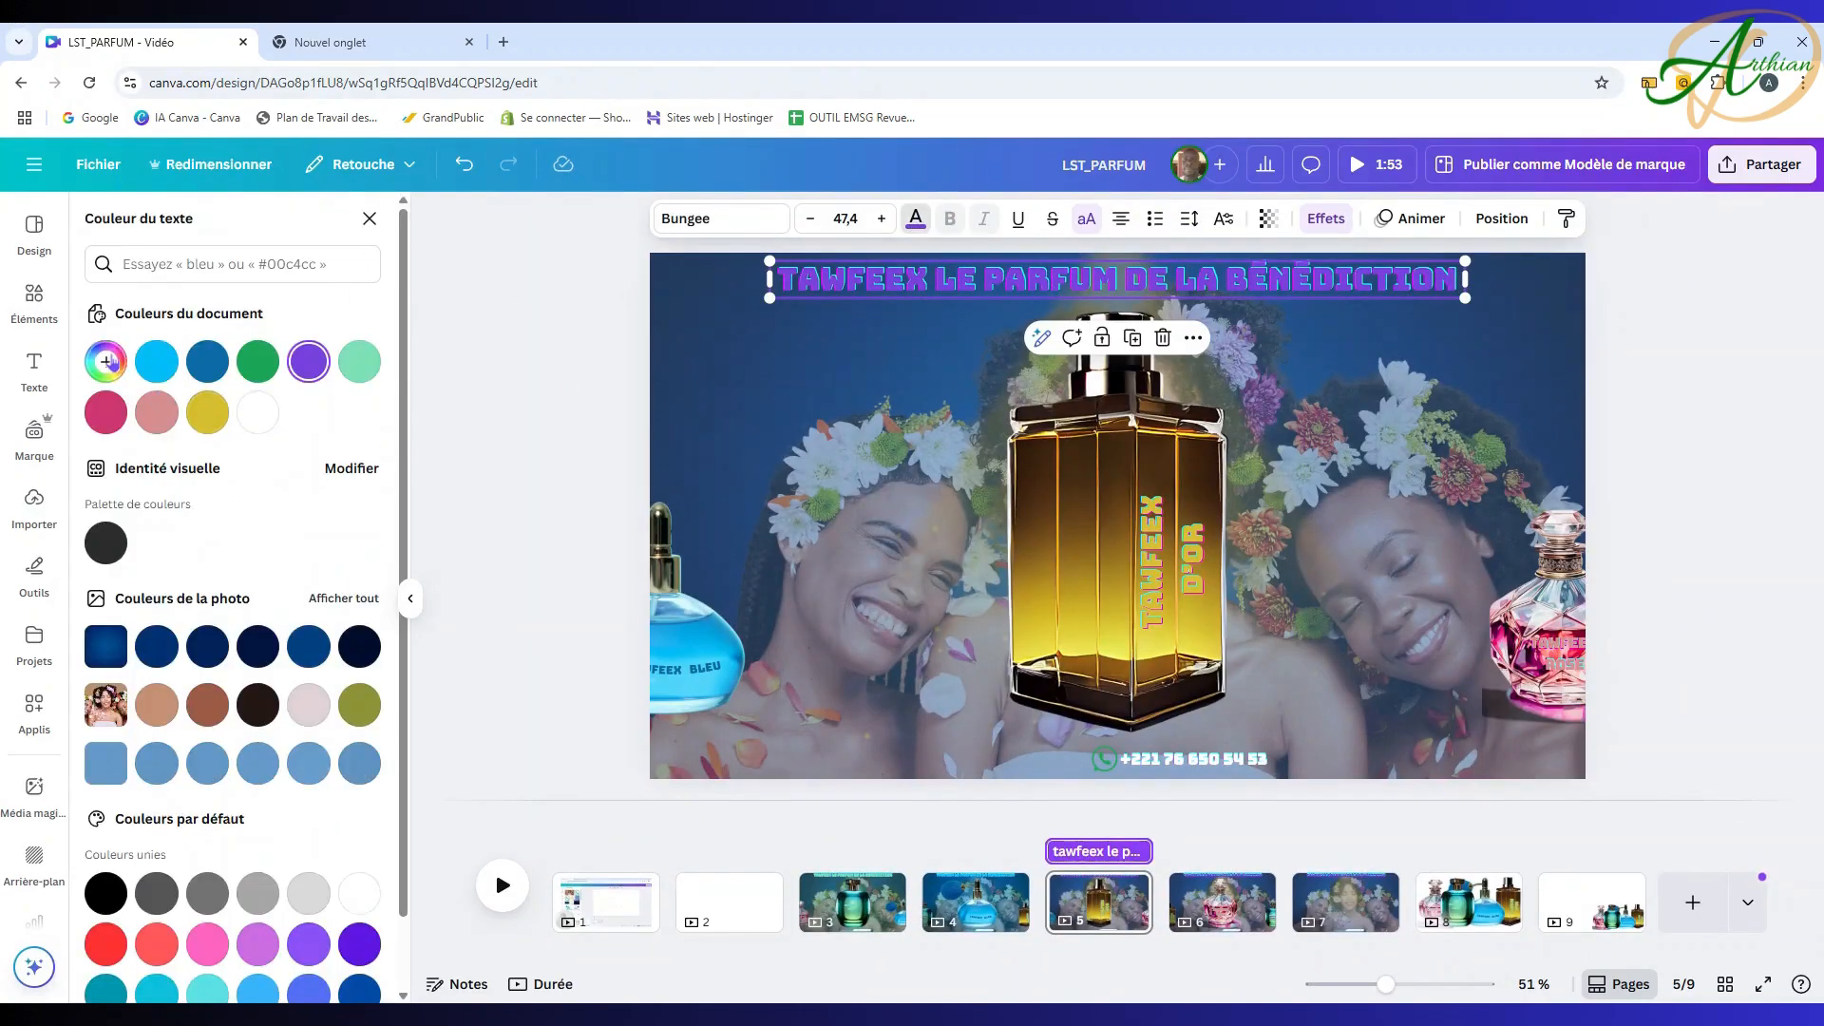
{"action": "left_click", "coordinate": [105, 361]}
{"action": "left_click", "coordinate": [346, 558]}
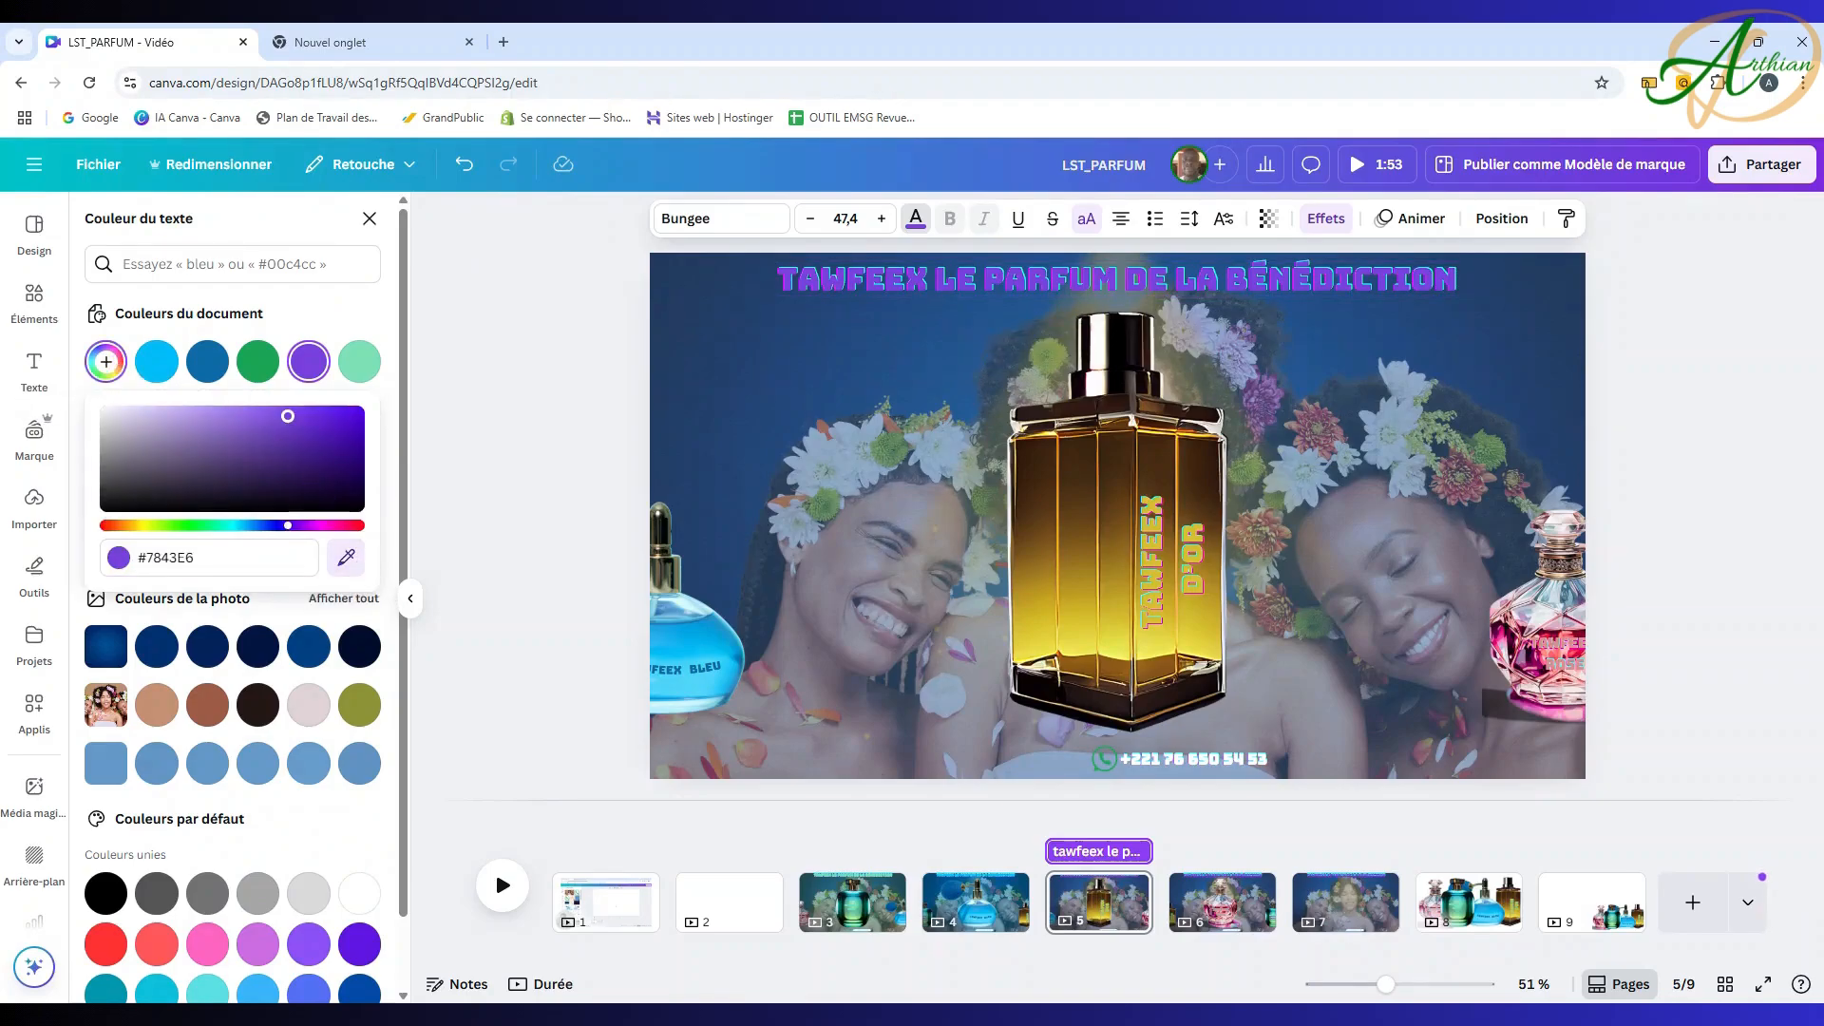
{"action": "left_click", "coordinate": [1101, 627]}
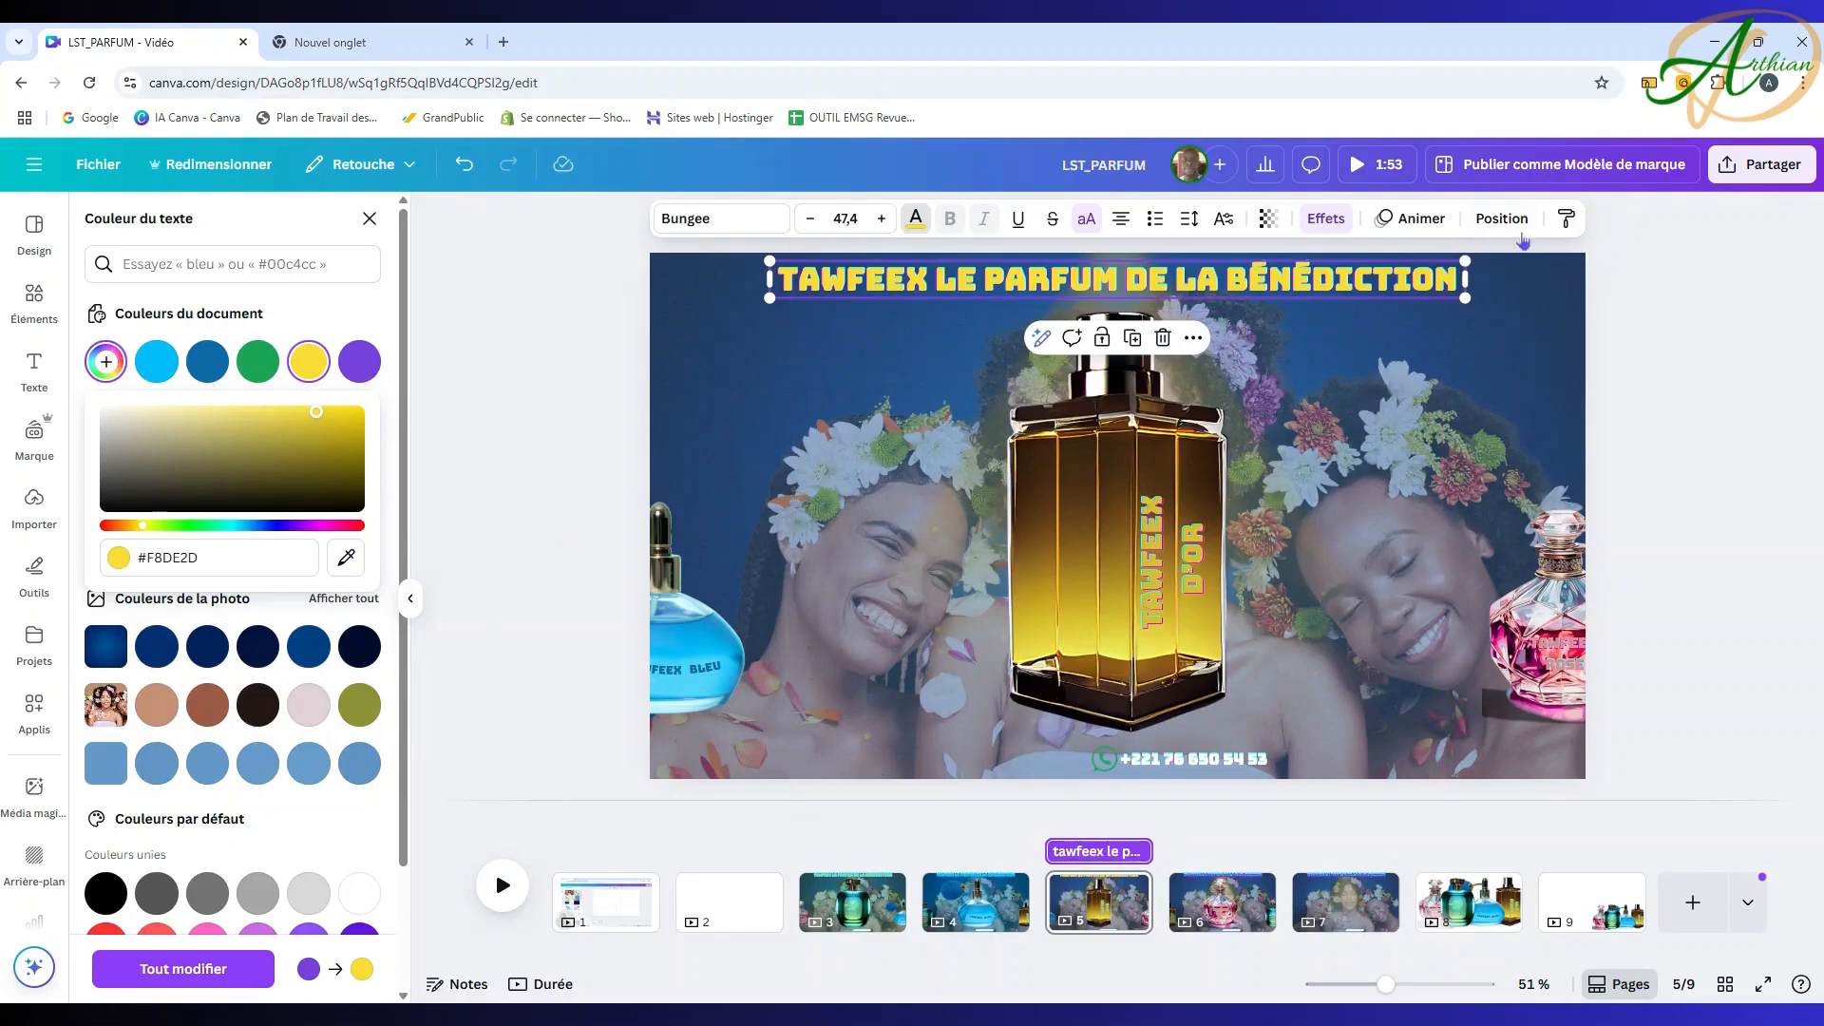
Step: Recolour the glow behind the gold bottle to the sampled yellow #E7DB44
{"action": "left_click", "coordinate": [1506, 221]}
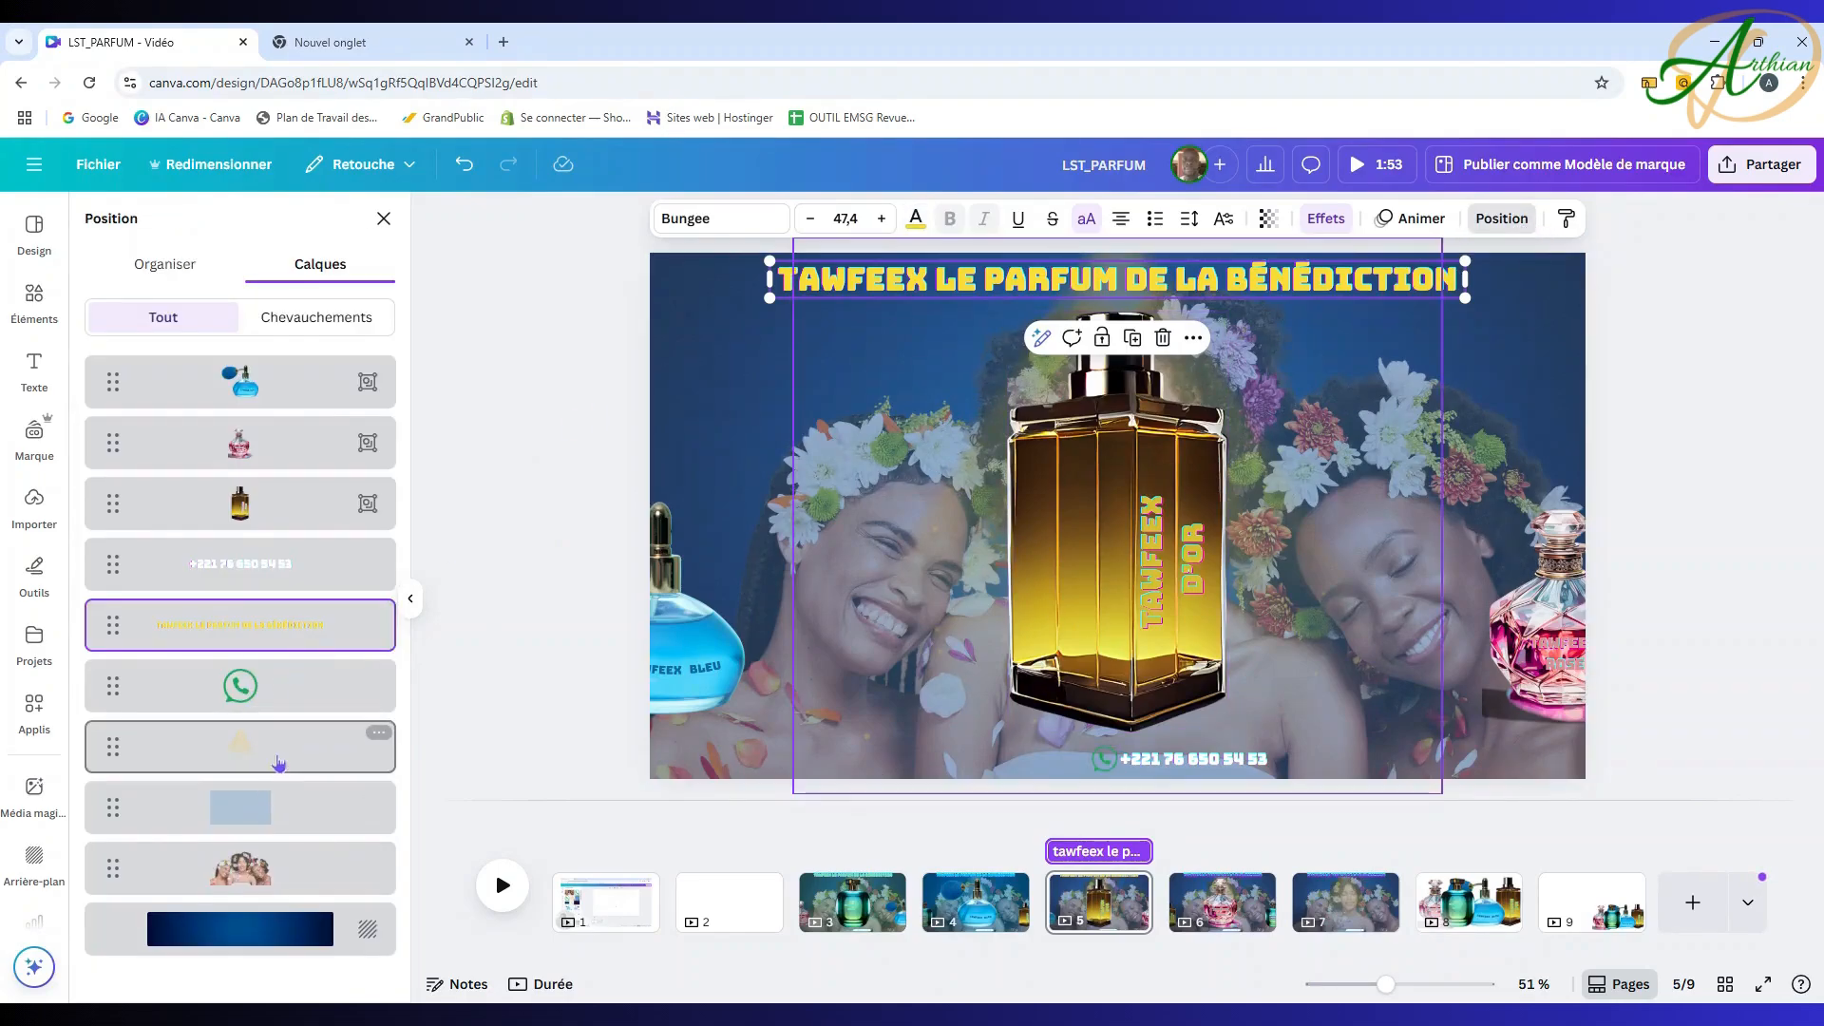
{"action": "left_click", "coordinate": [279, 760]}
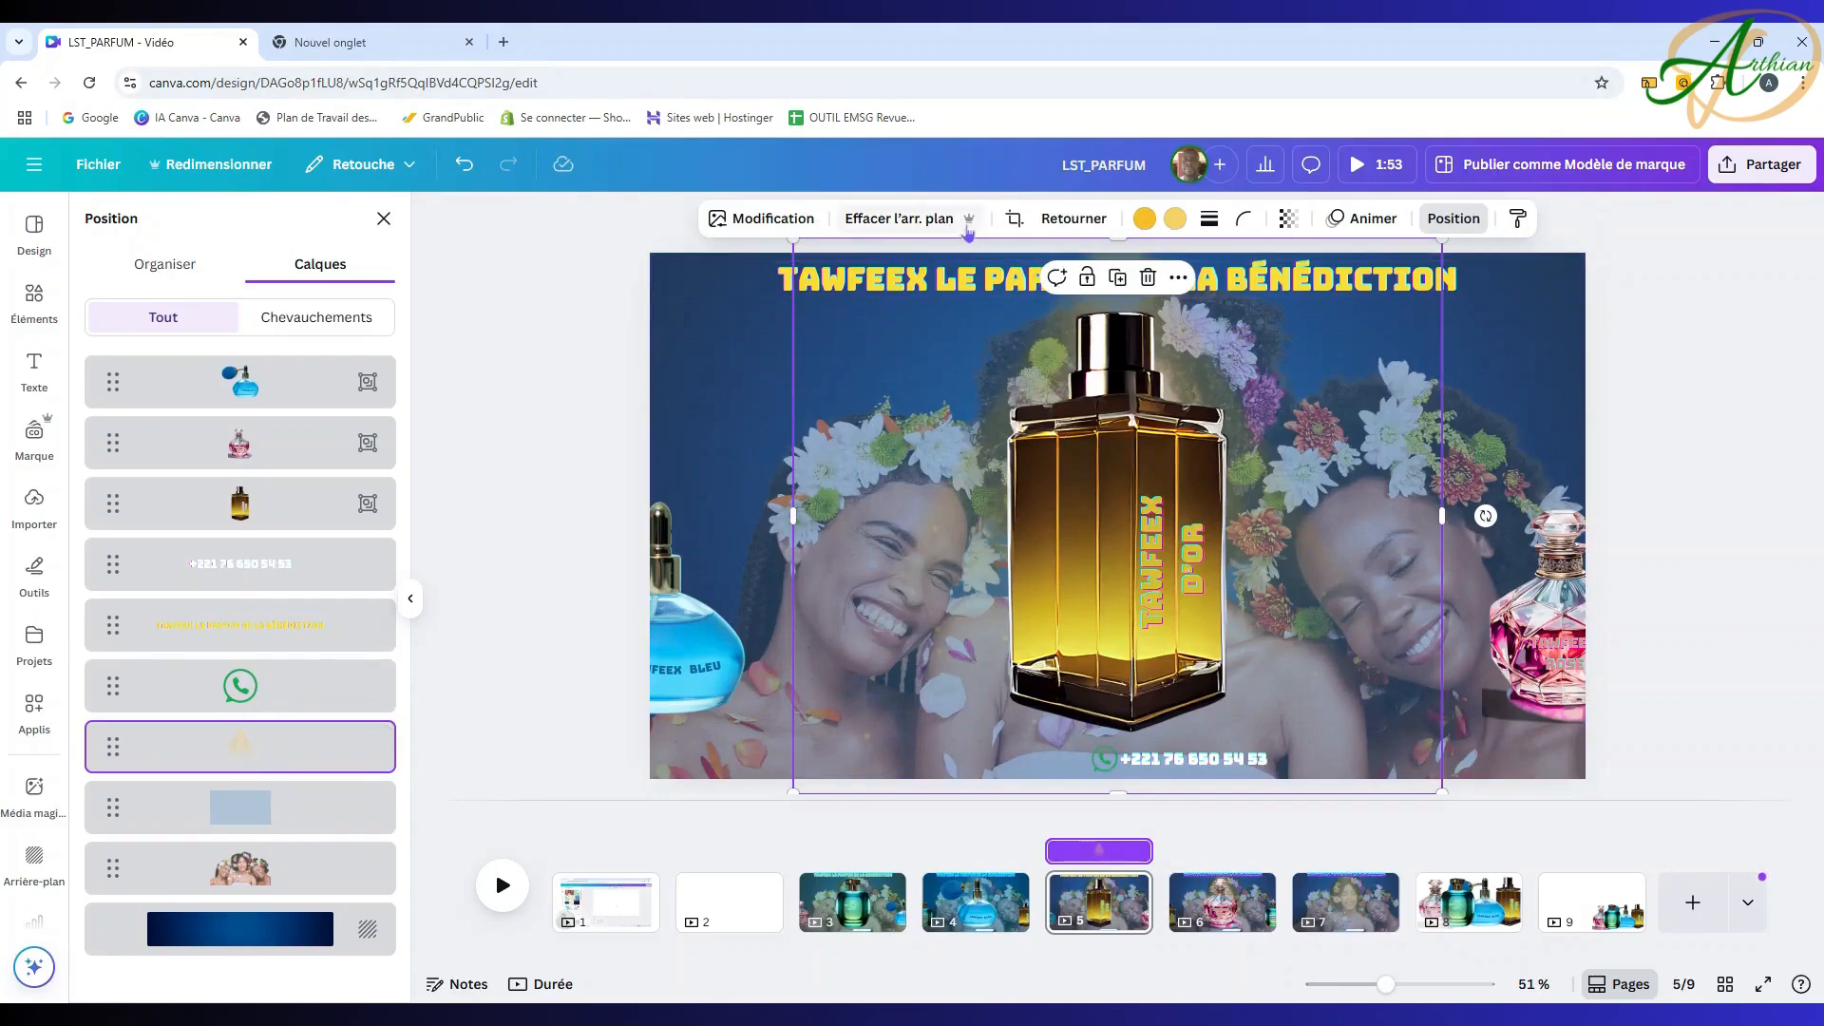
{"action": "left_click", "coordinate": [1175, 218]}
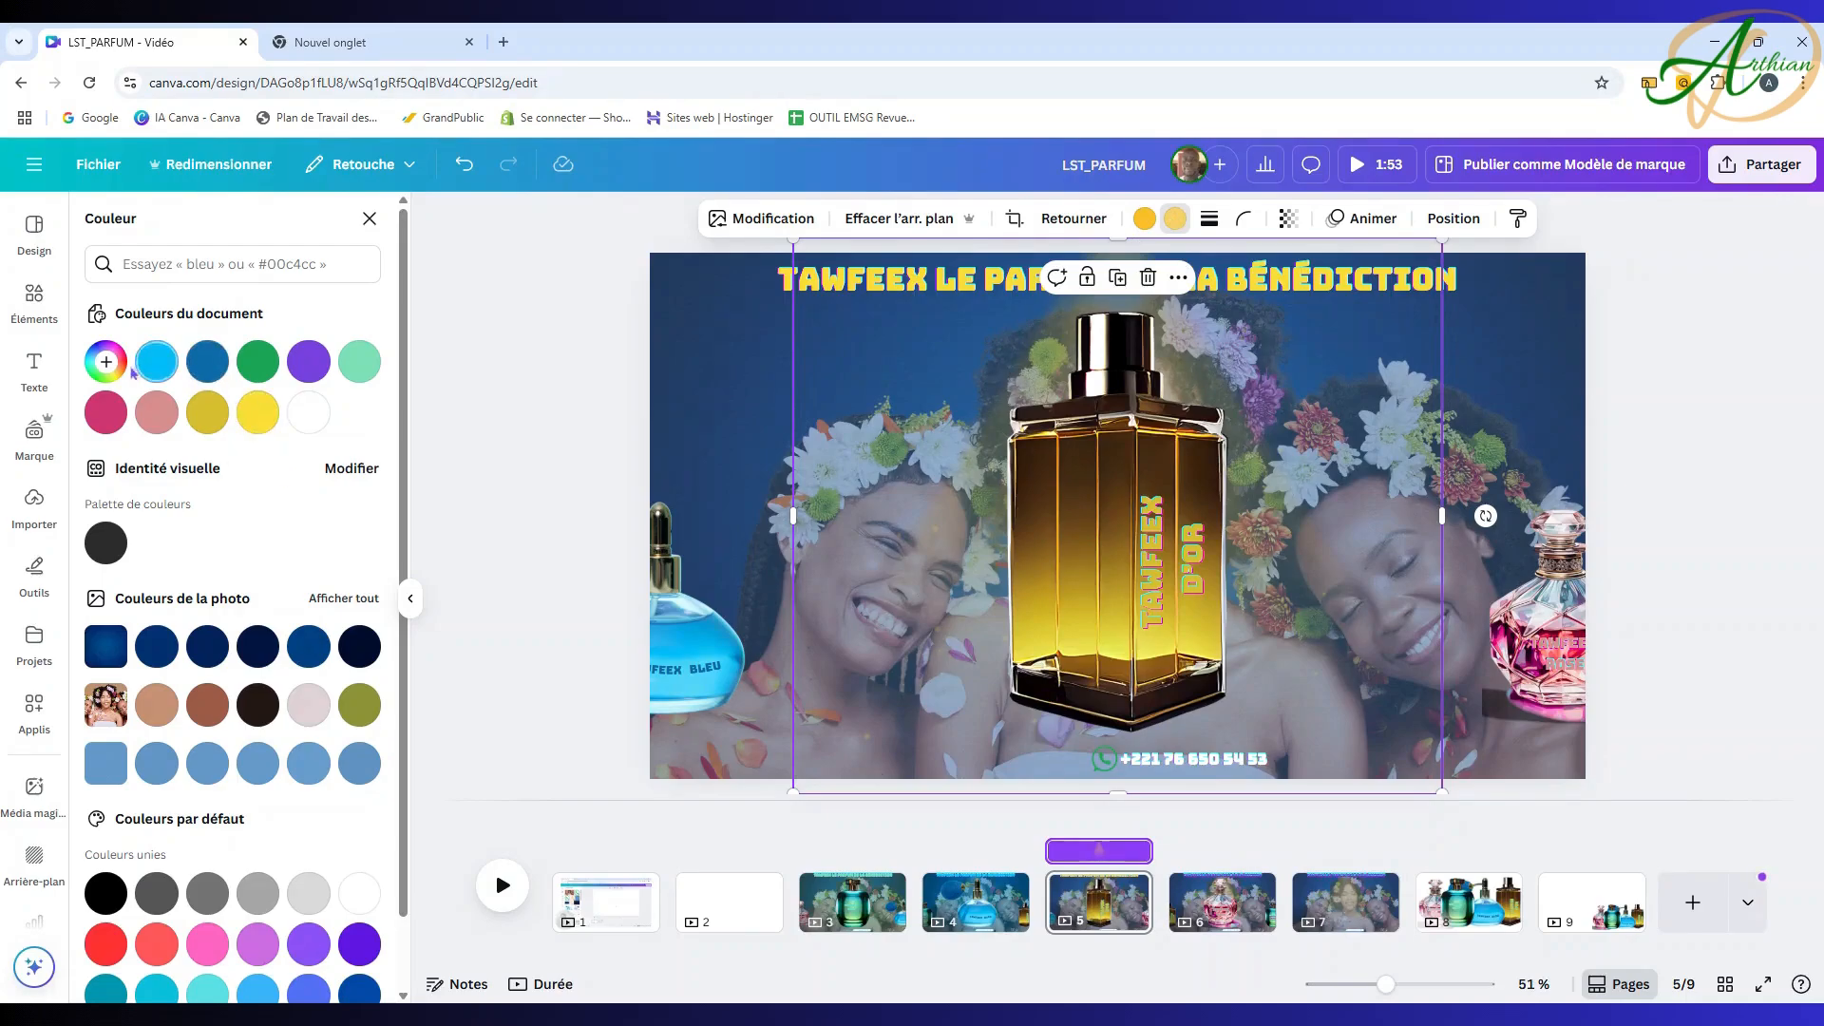
{"action": "left_click", "coordinate": [105, 362]}
{"action": "left_click", "coordinate": [357, 558]}
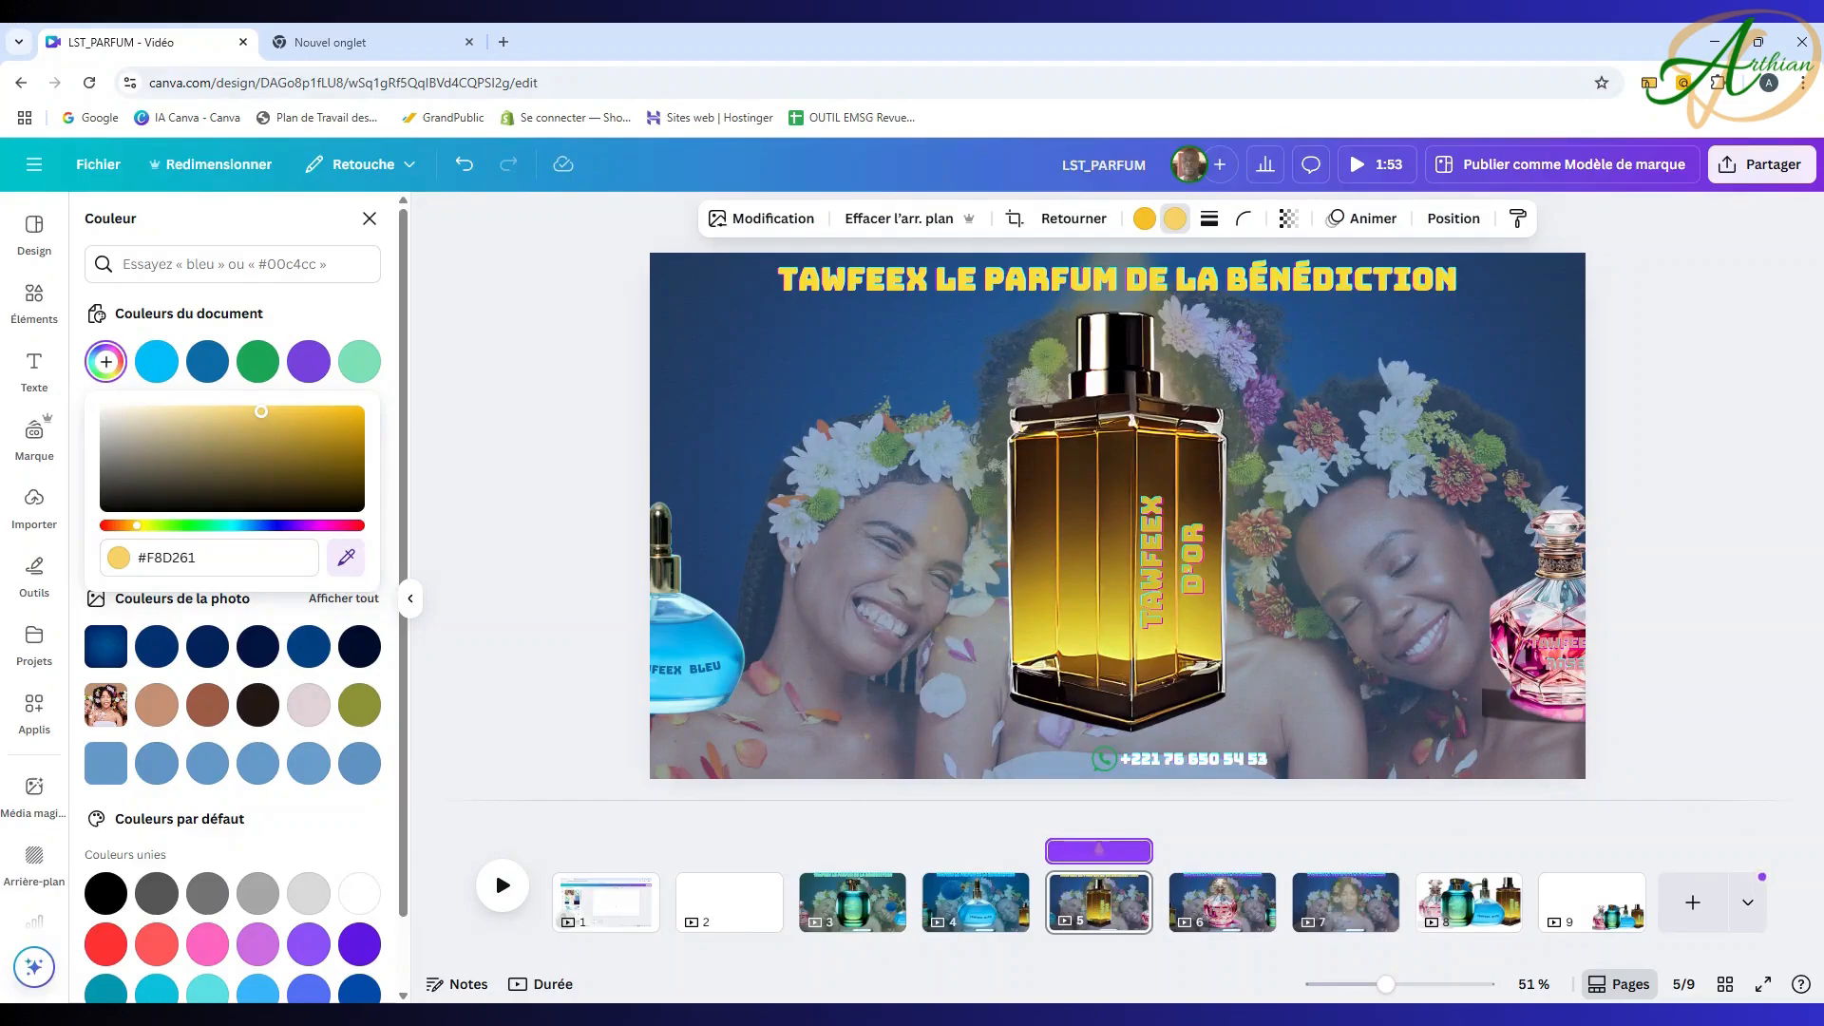
{"action": "left_click", "coordinate": [1121, 635]}
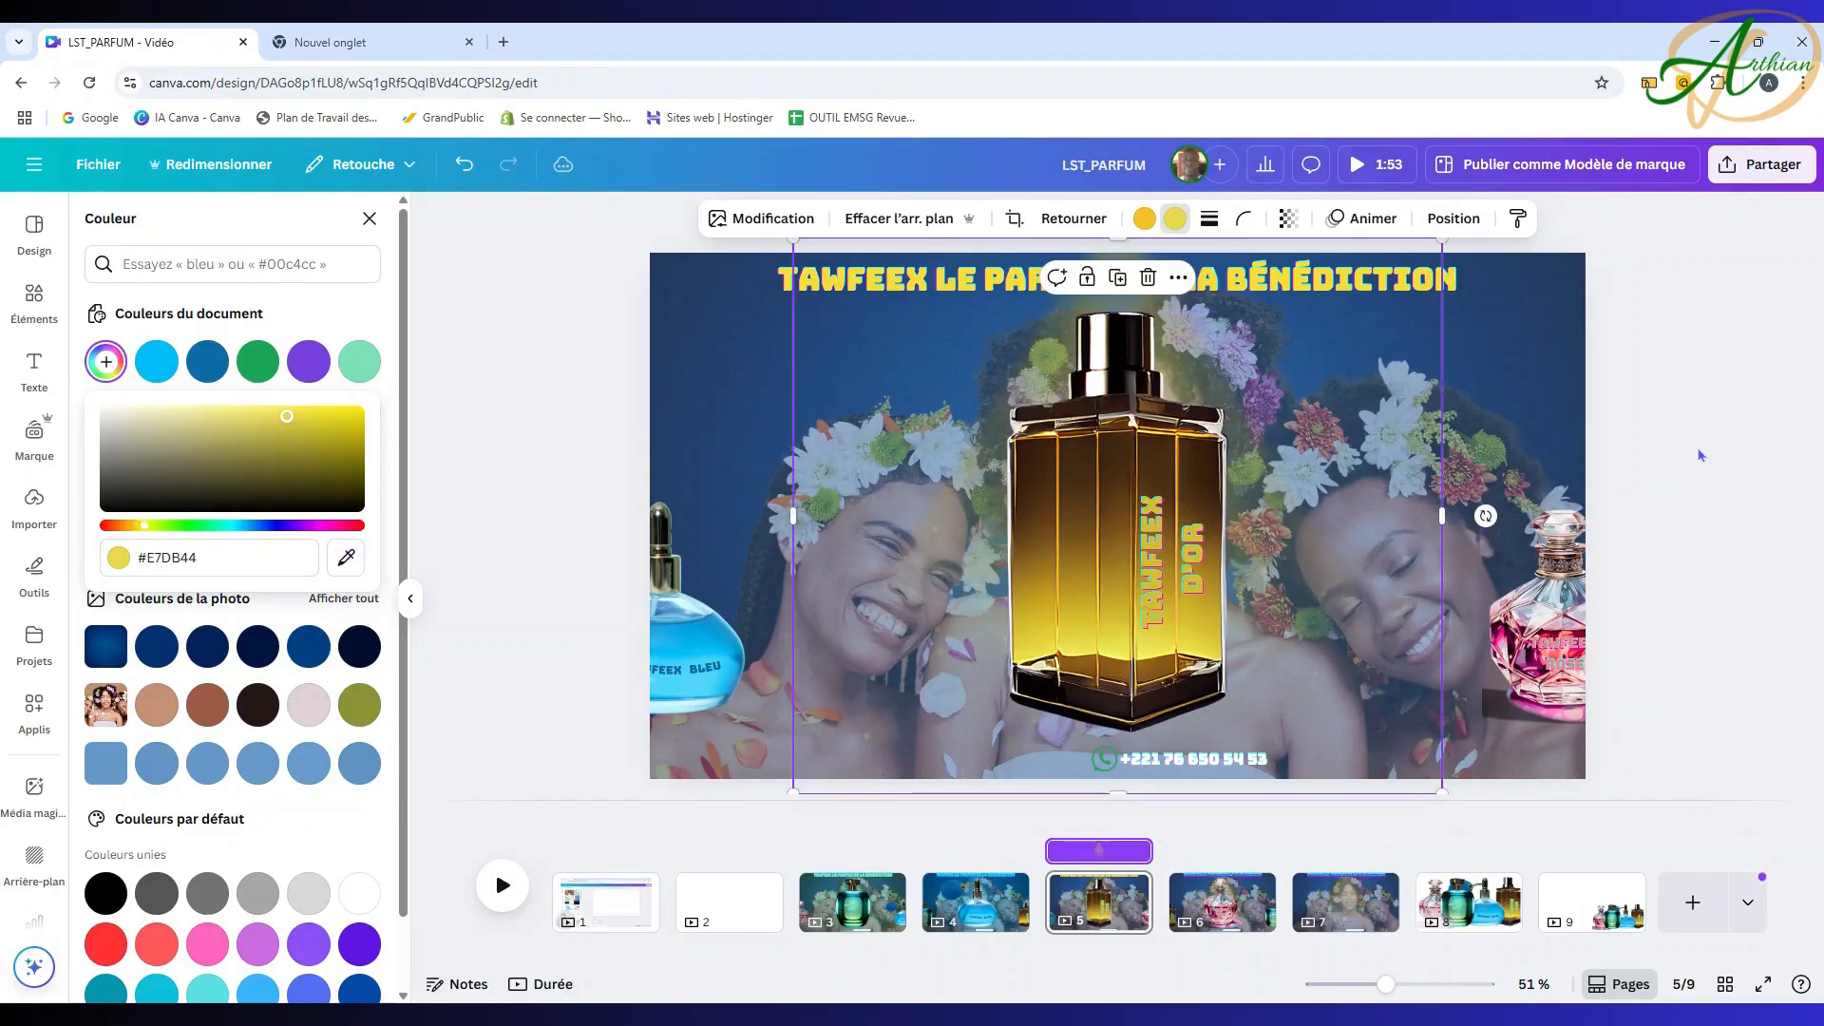
{"action": "left_click", "coordinate": [1705, 450]}
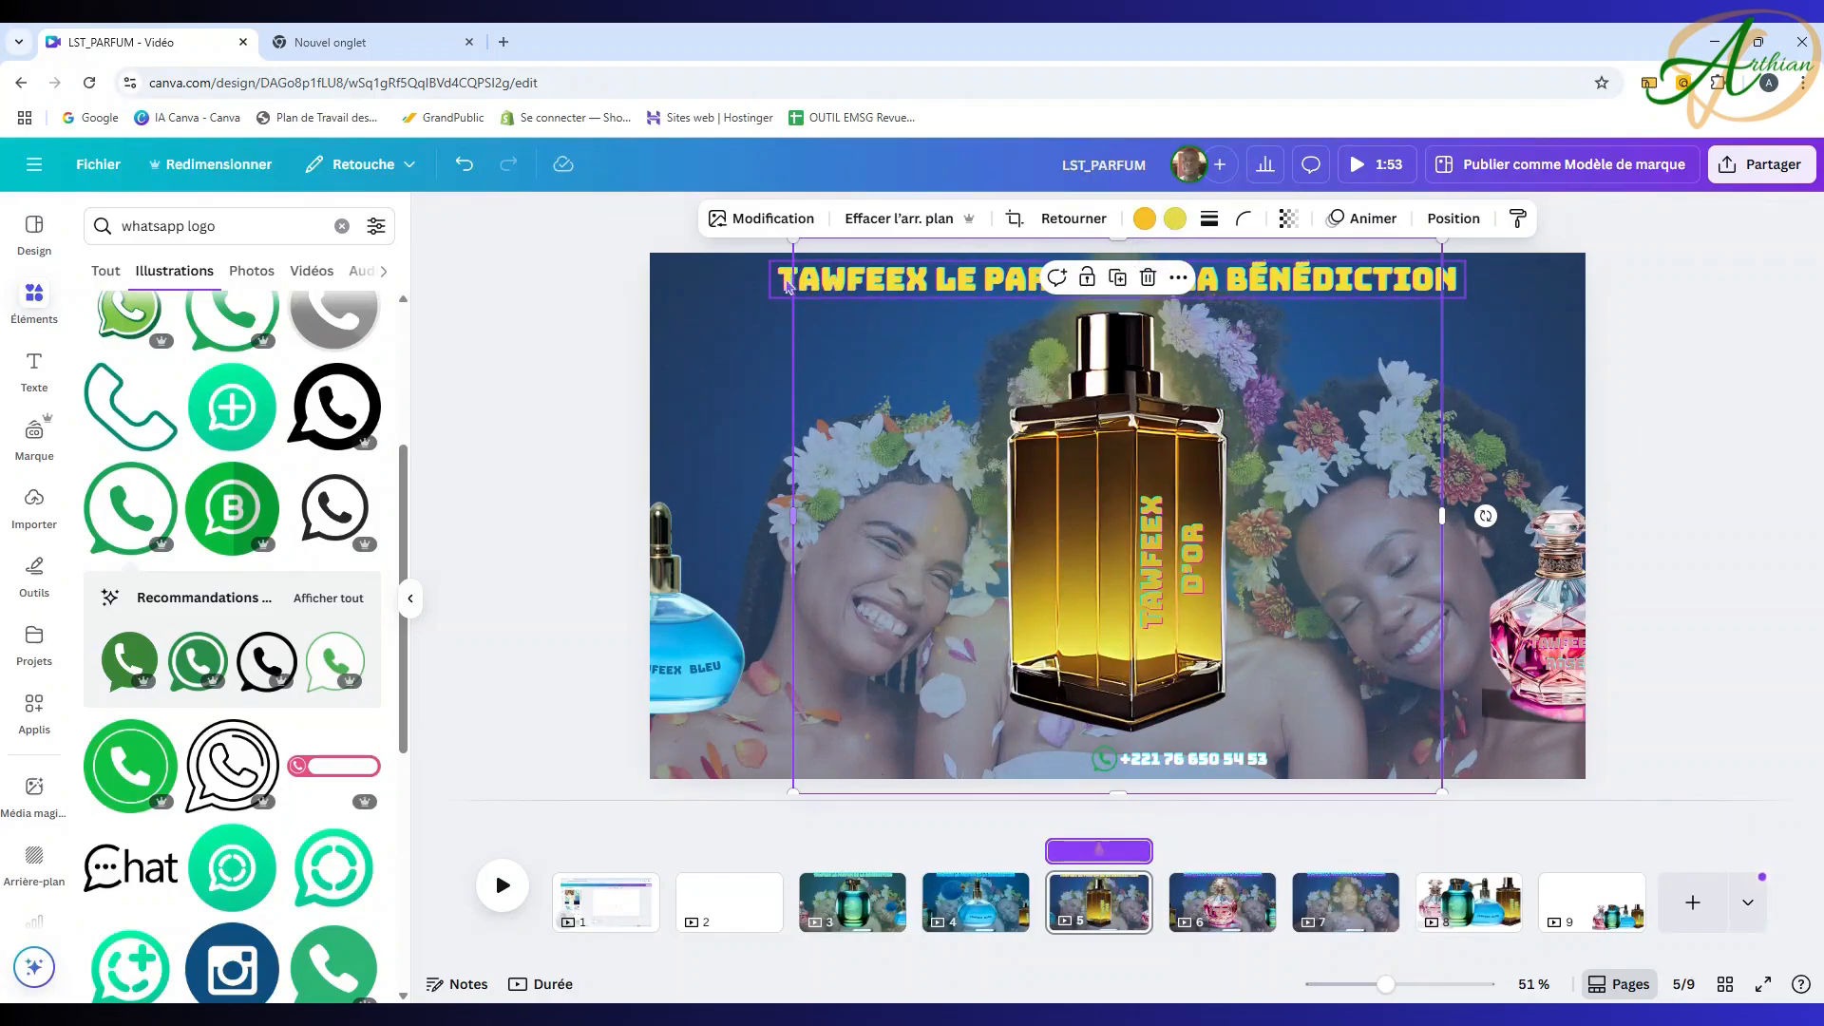
{"action": "left_click", "coordinate": [789, 282]}
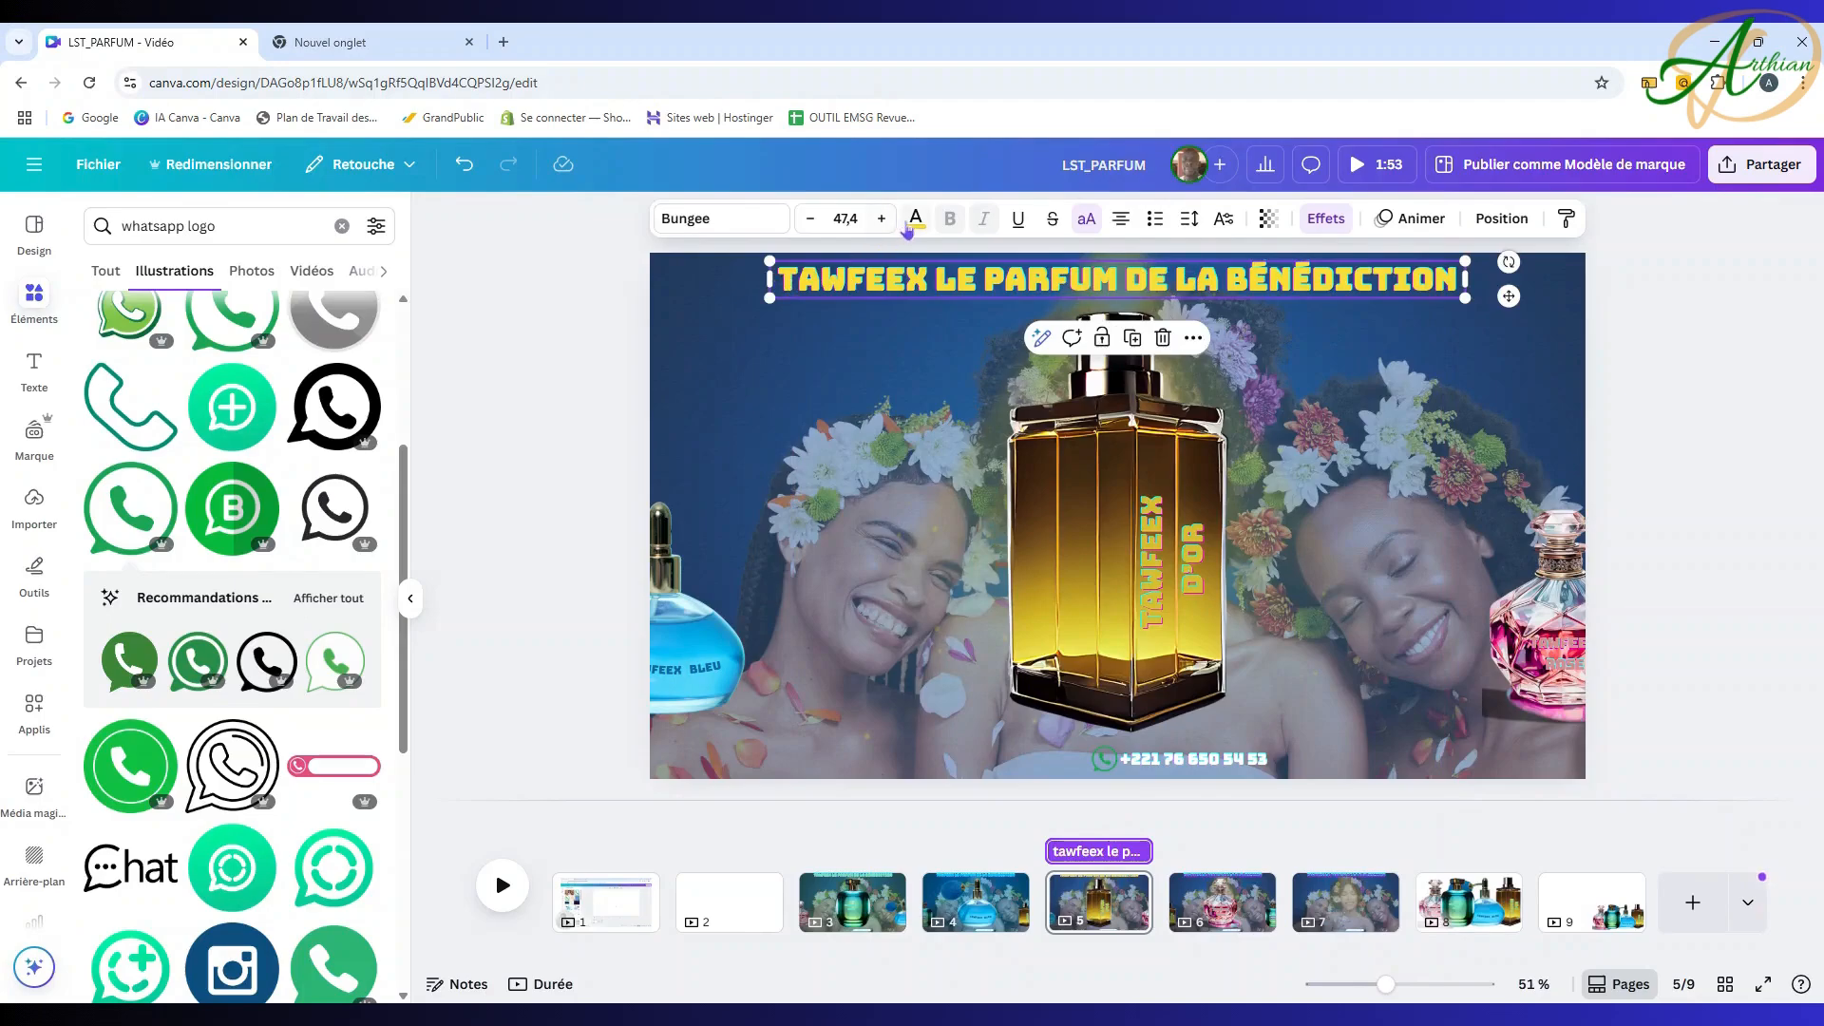
Step: Make page 5's title a deeper gold sampled from the bottle with the eyedropper
{"action": "left_click", "coordinate": [916, 219]}
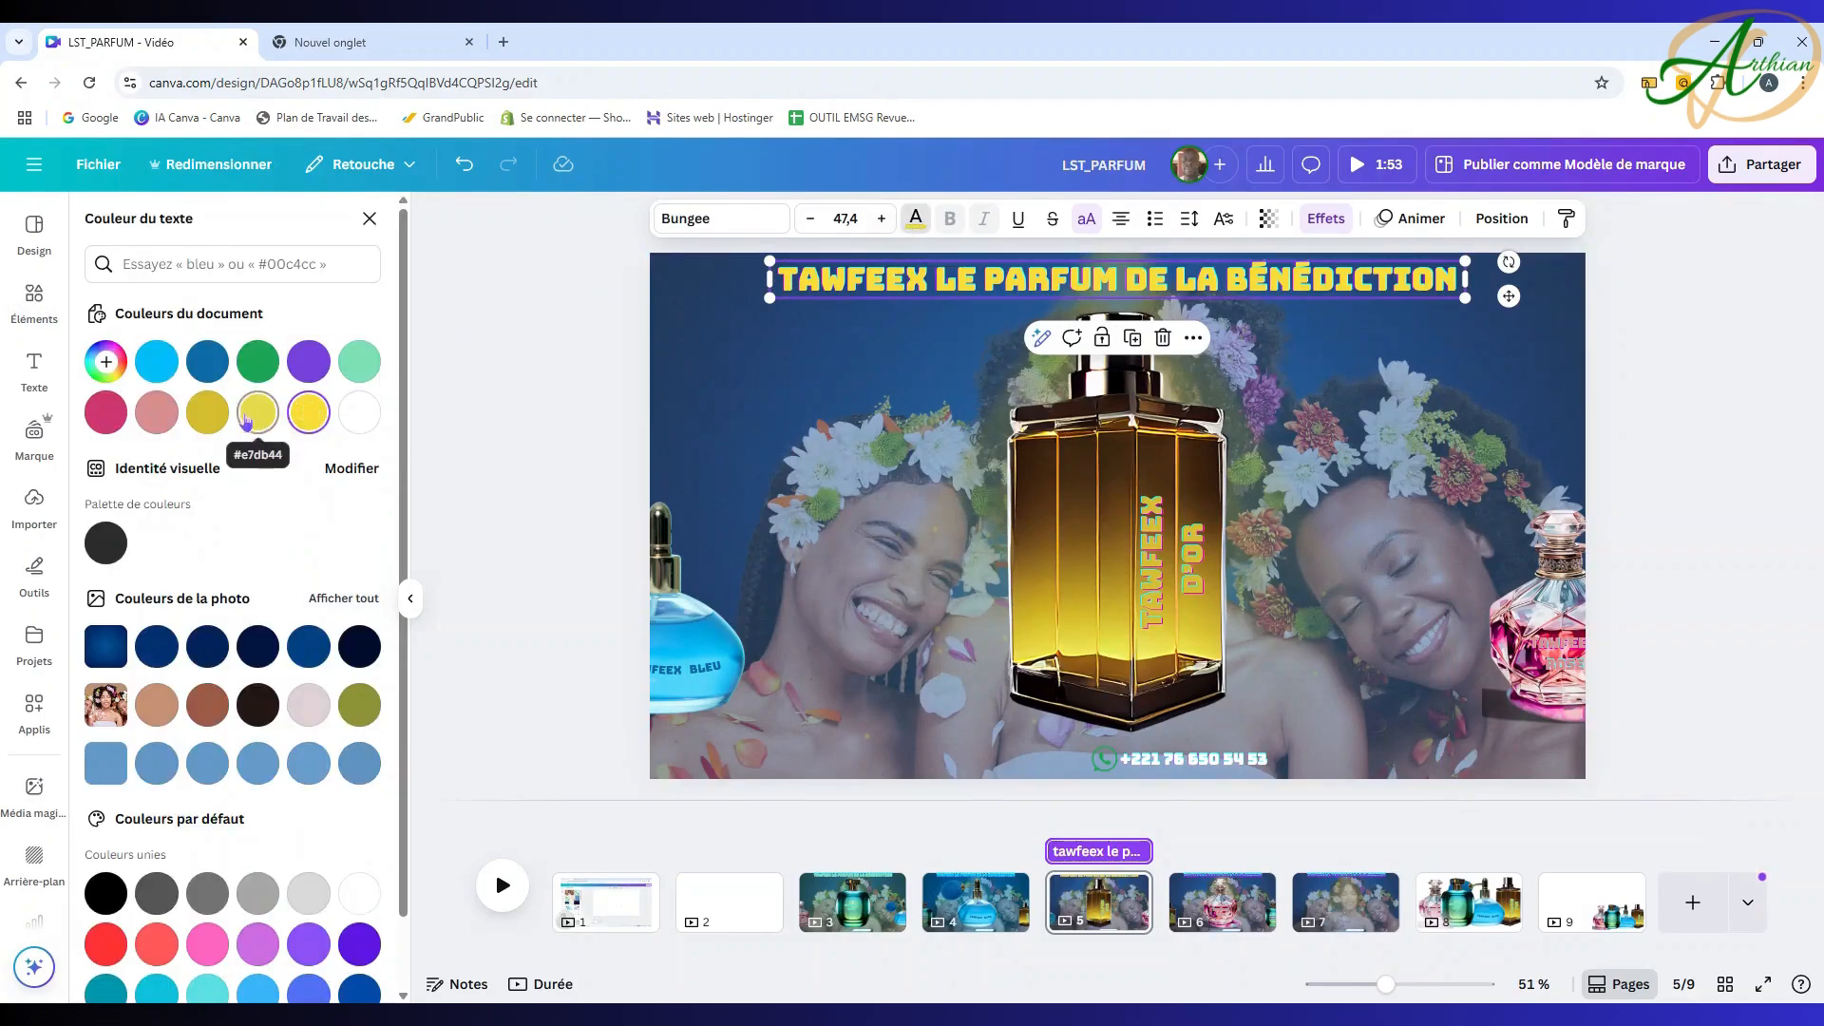
{"action": "left_click", "coordinate": [106, 362]}
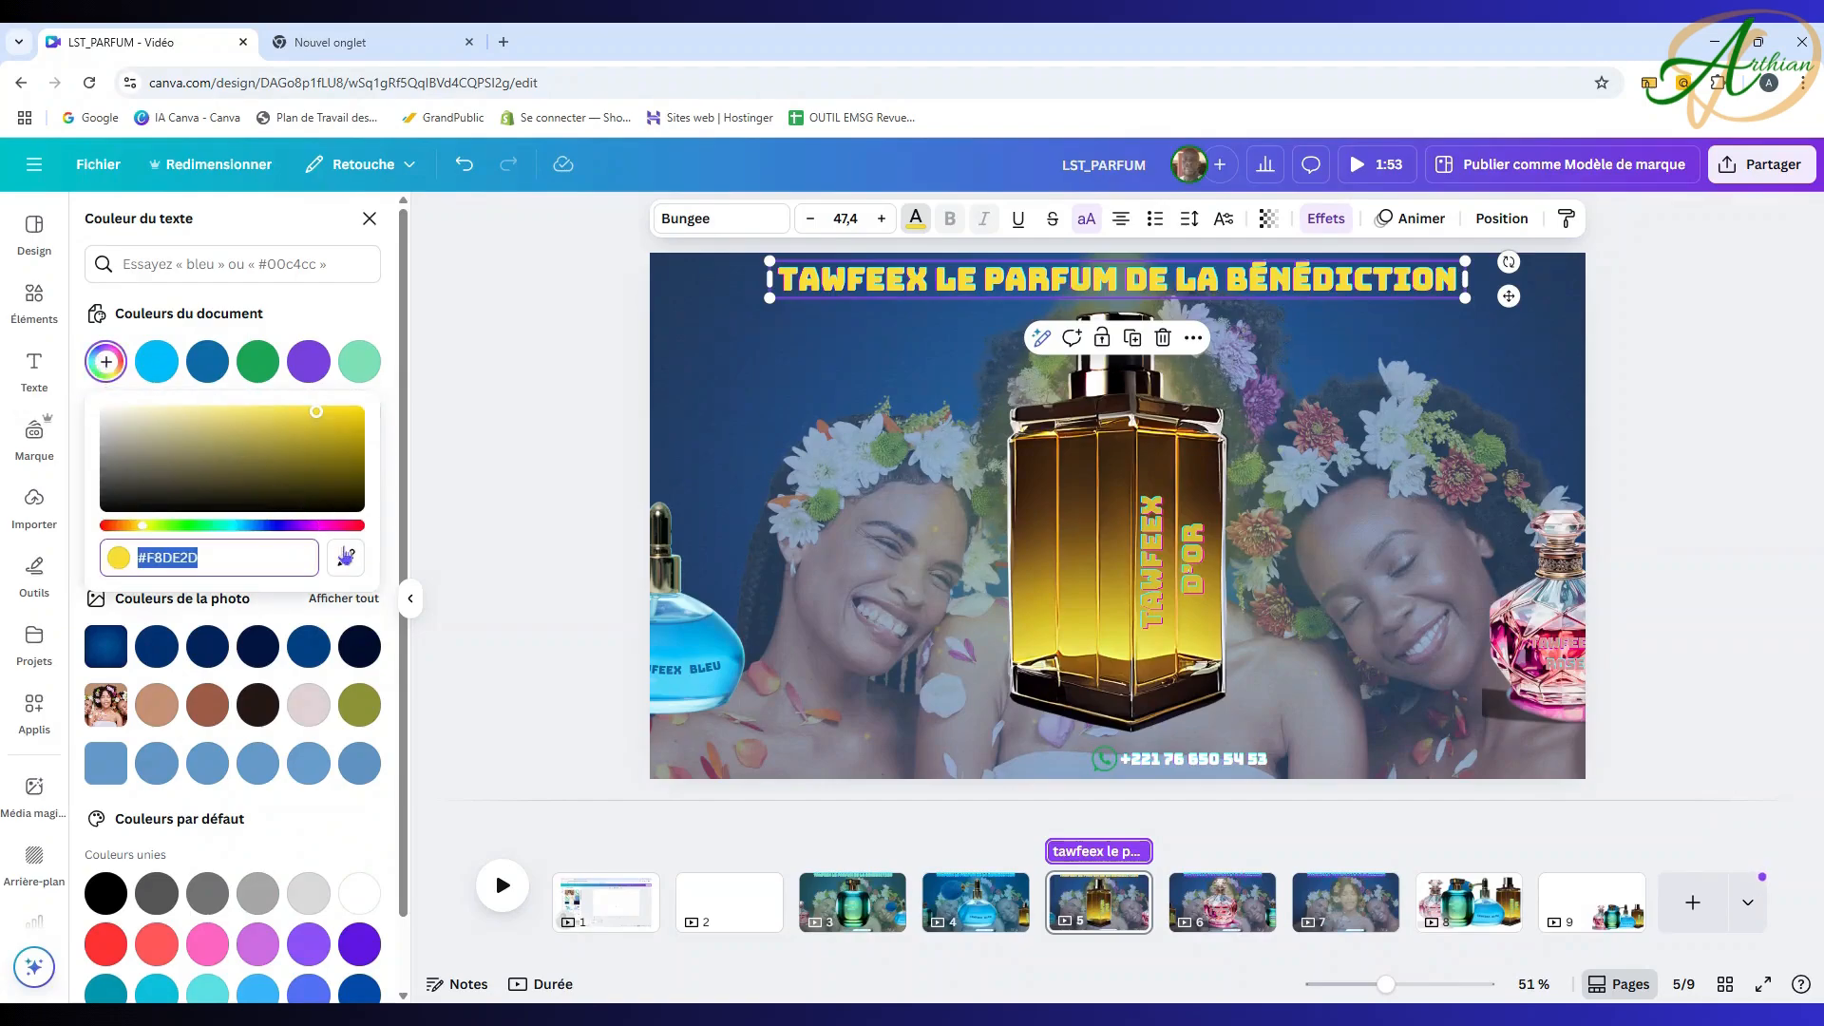
{"action": "left_click", "coordinate": [357, 567]}
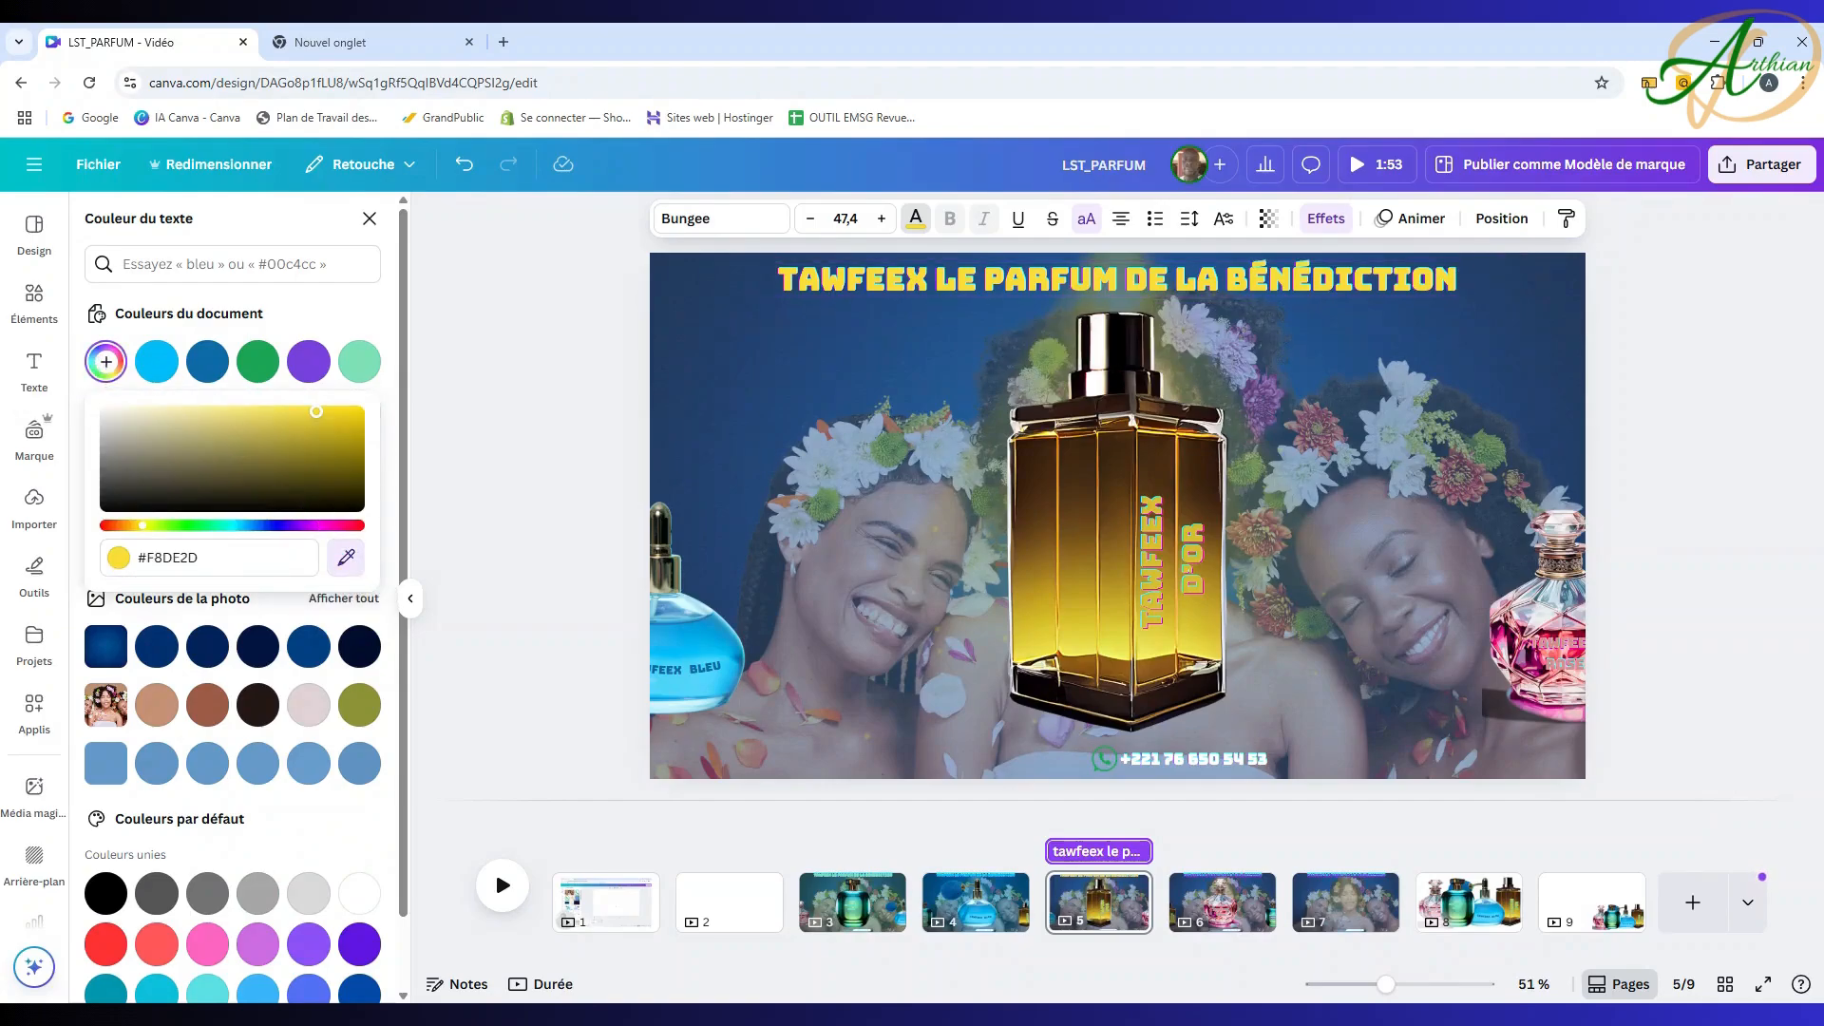
{"action": "left_click", "coordinate": [1150, 608]}
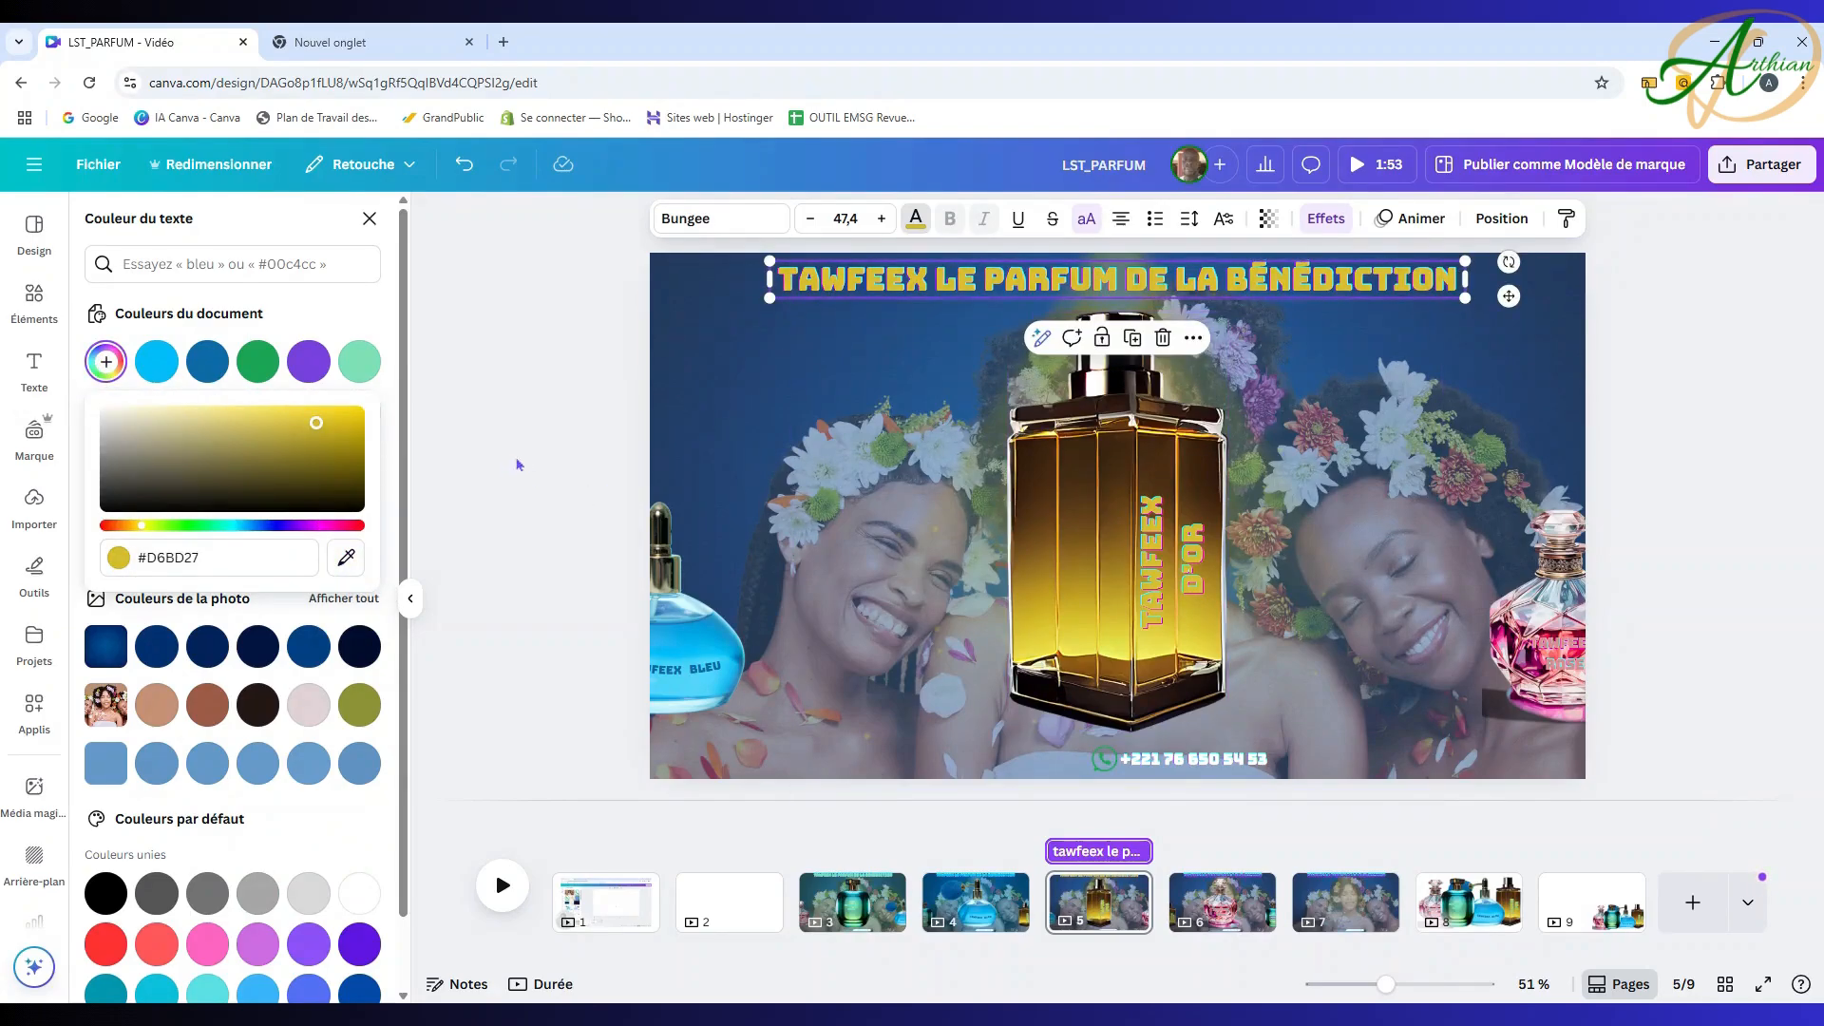
{"action": "left_click", "coordinate": [539, 443]}
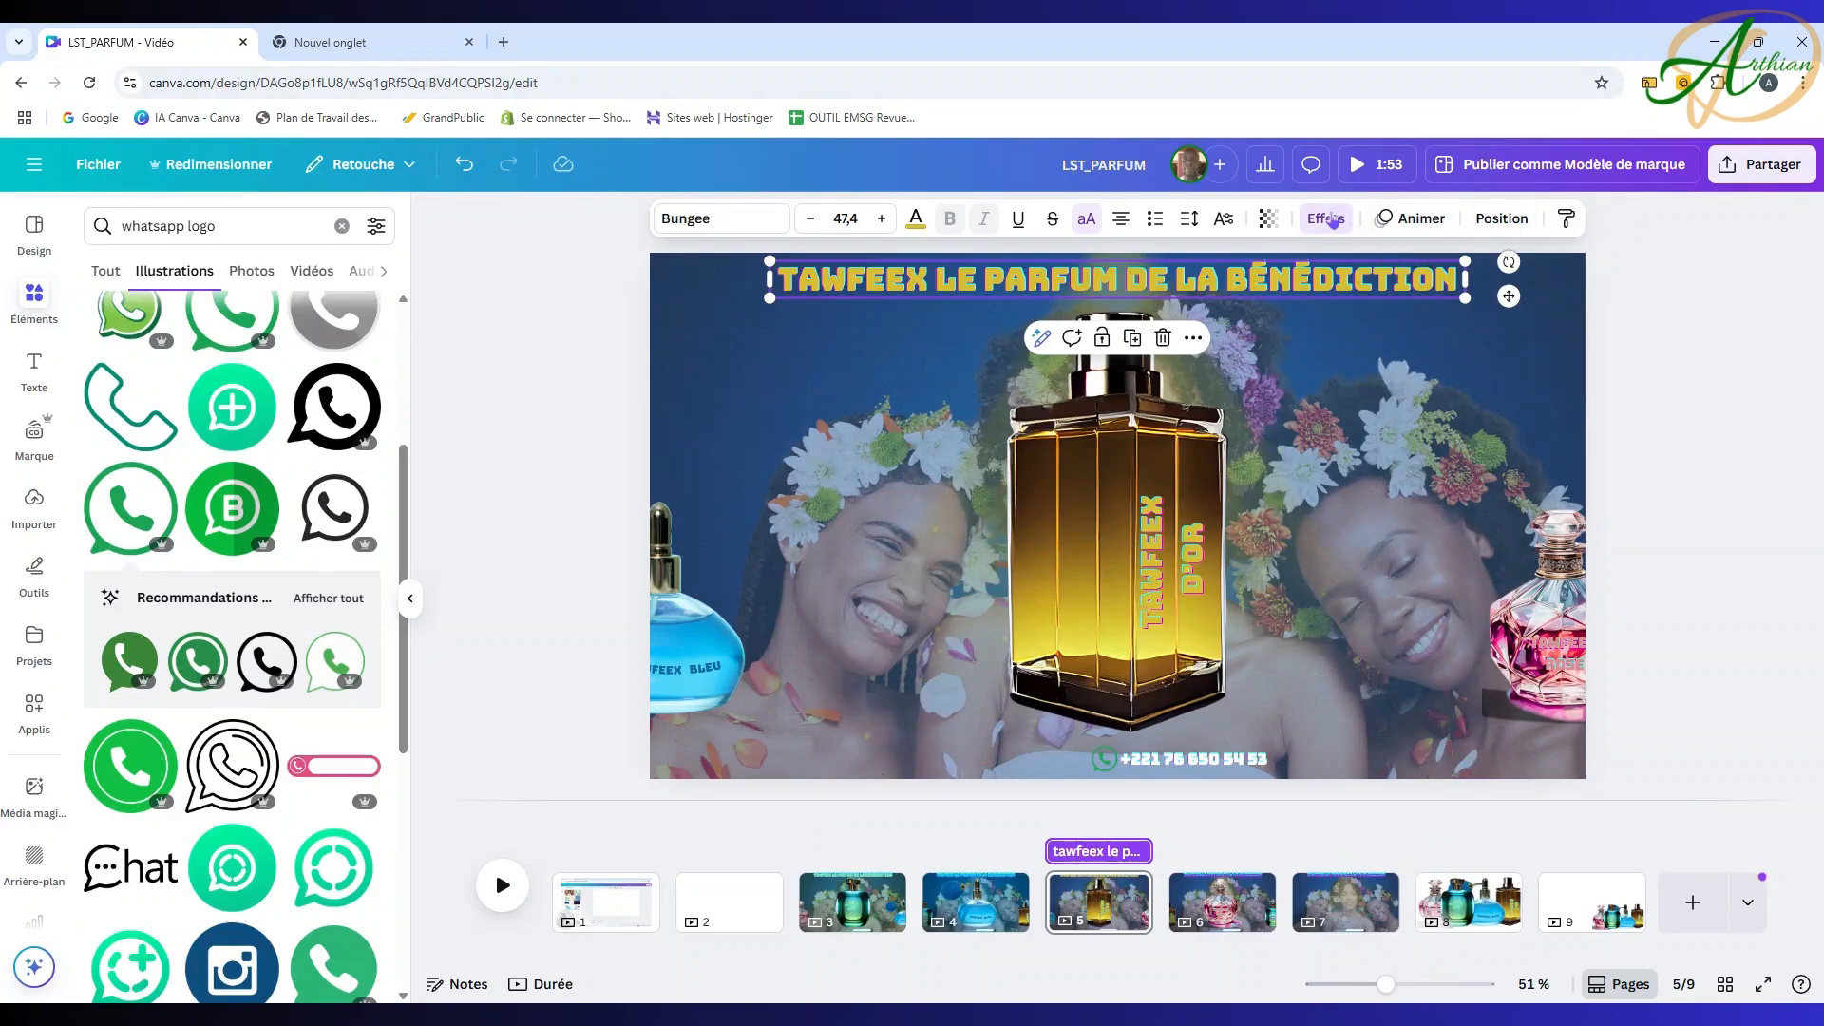
{"action": "left_click", "coordinate": [1326, 219]}
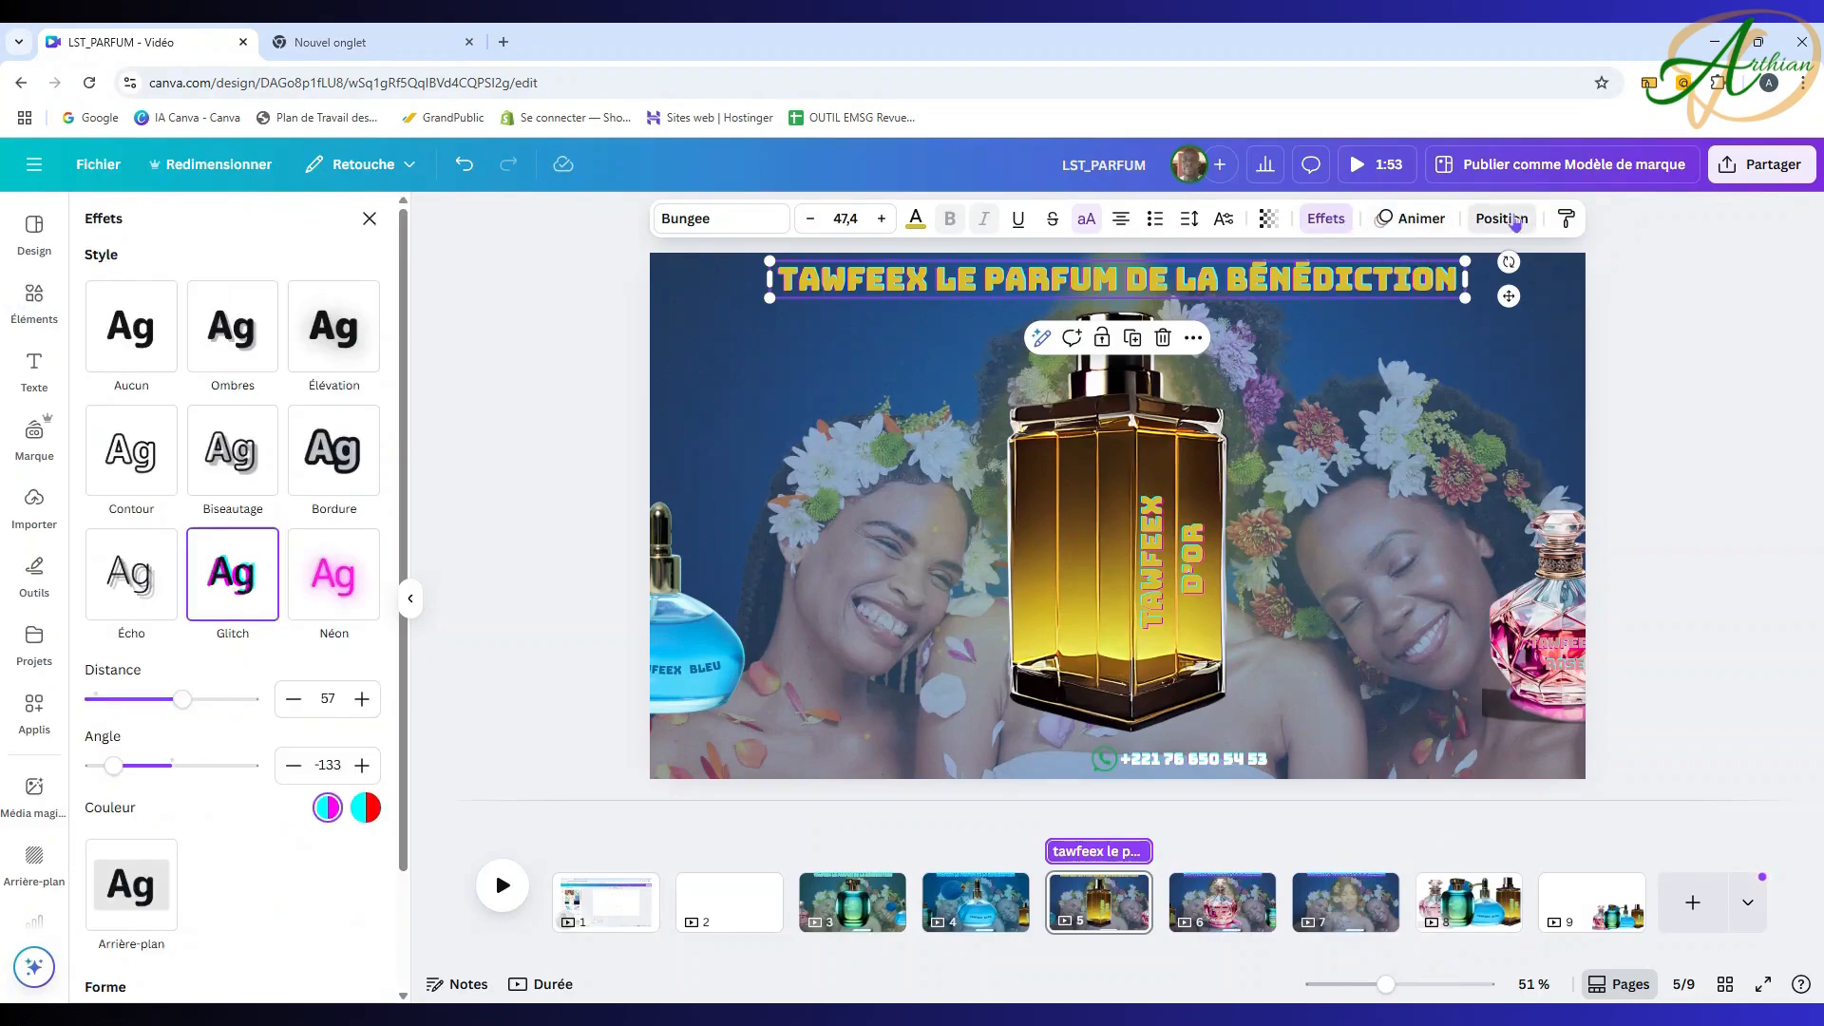
Step: Tint page 5's full-page blue overlay yellow (#E7DB44)
{"action": "left_click", "coordinate": [1510, 221]}
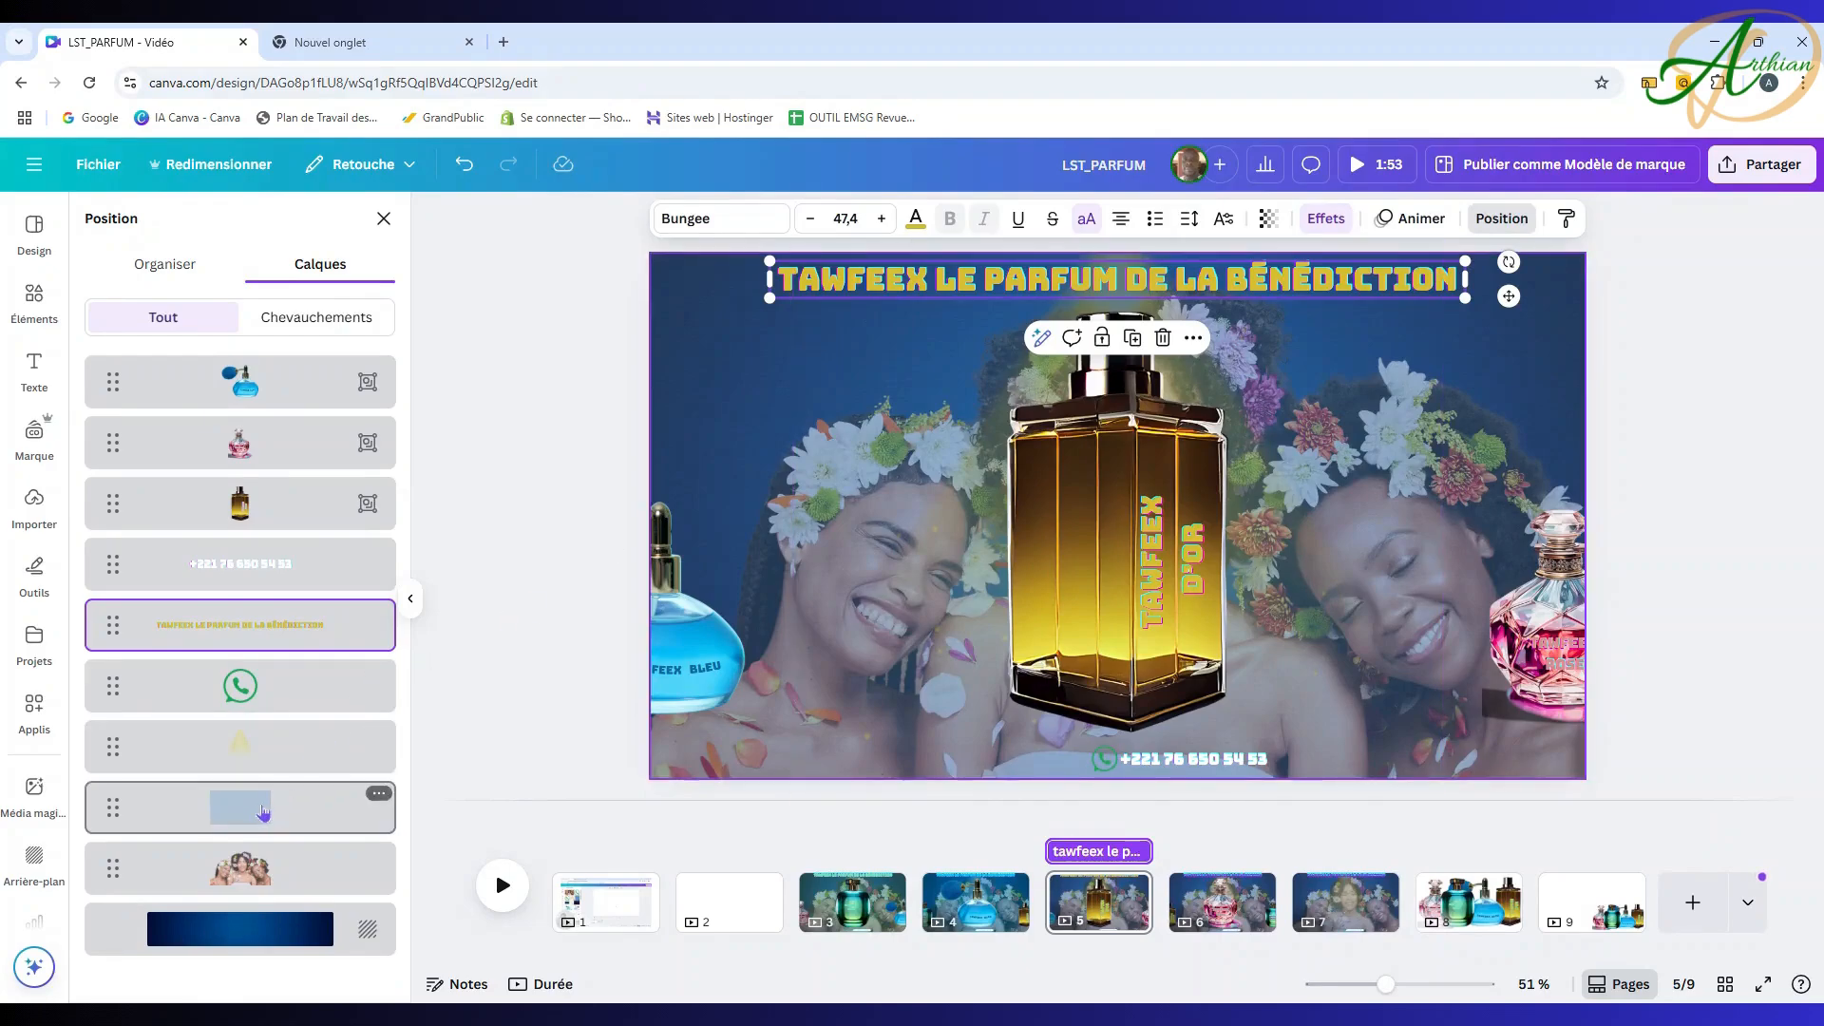
{"action": "left_click", "coordinate": [262, 810]}
{"action": "left_click", "coordinate": [1161, 219]}
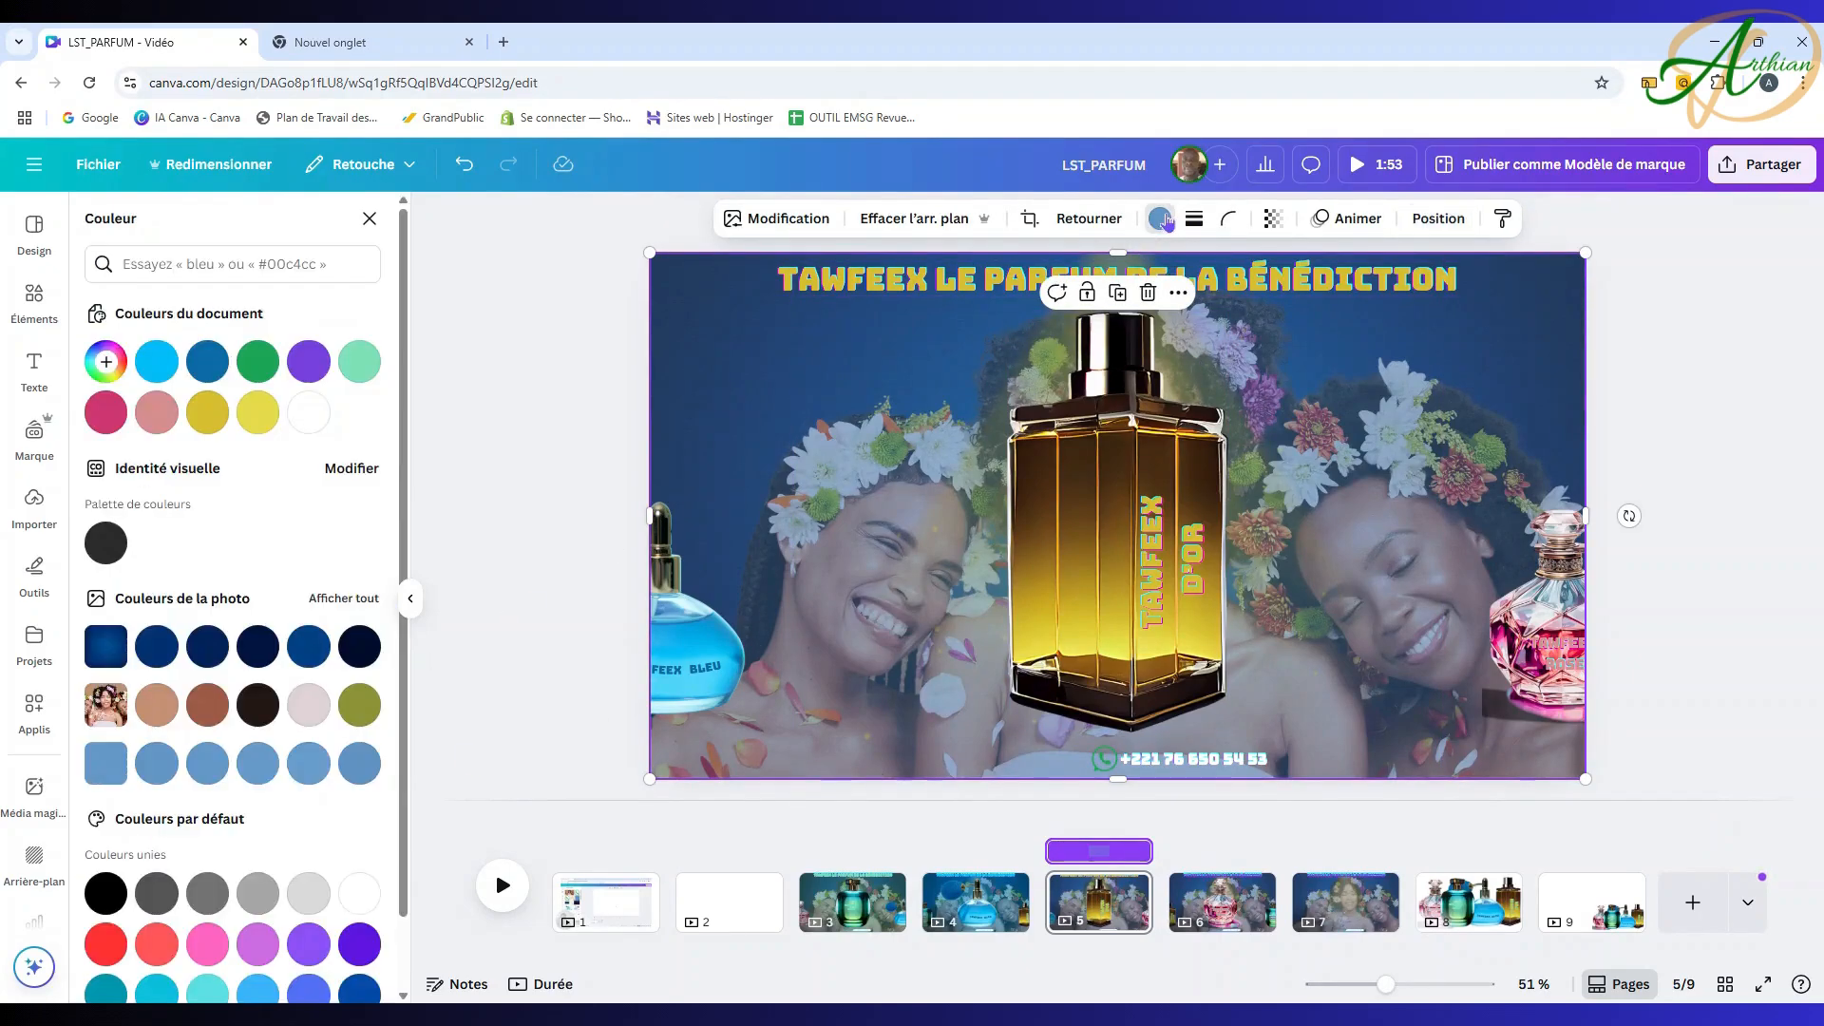
{"action": "left_click", "coordinate": [258, 414]}
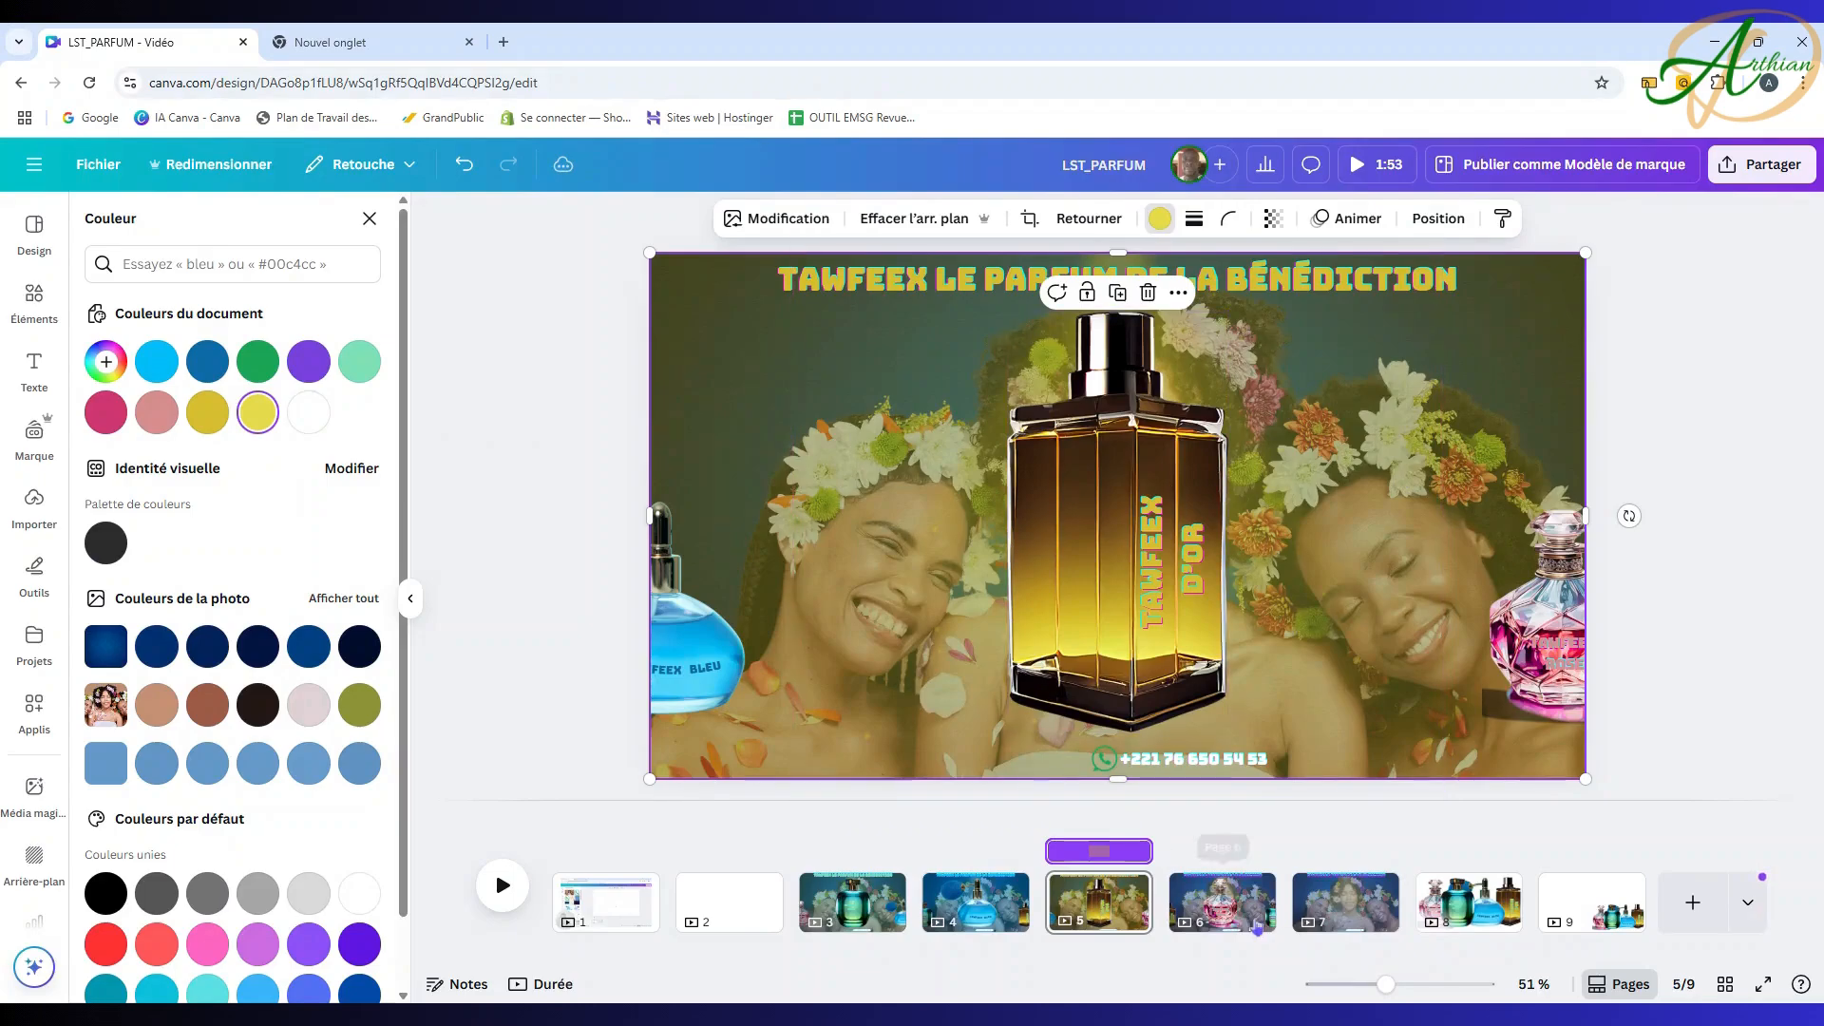
{"action": "left_click", "coordinate": [1260, 910]}
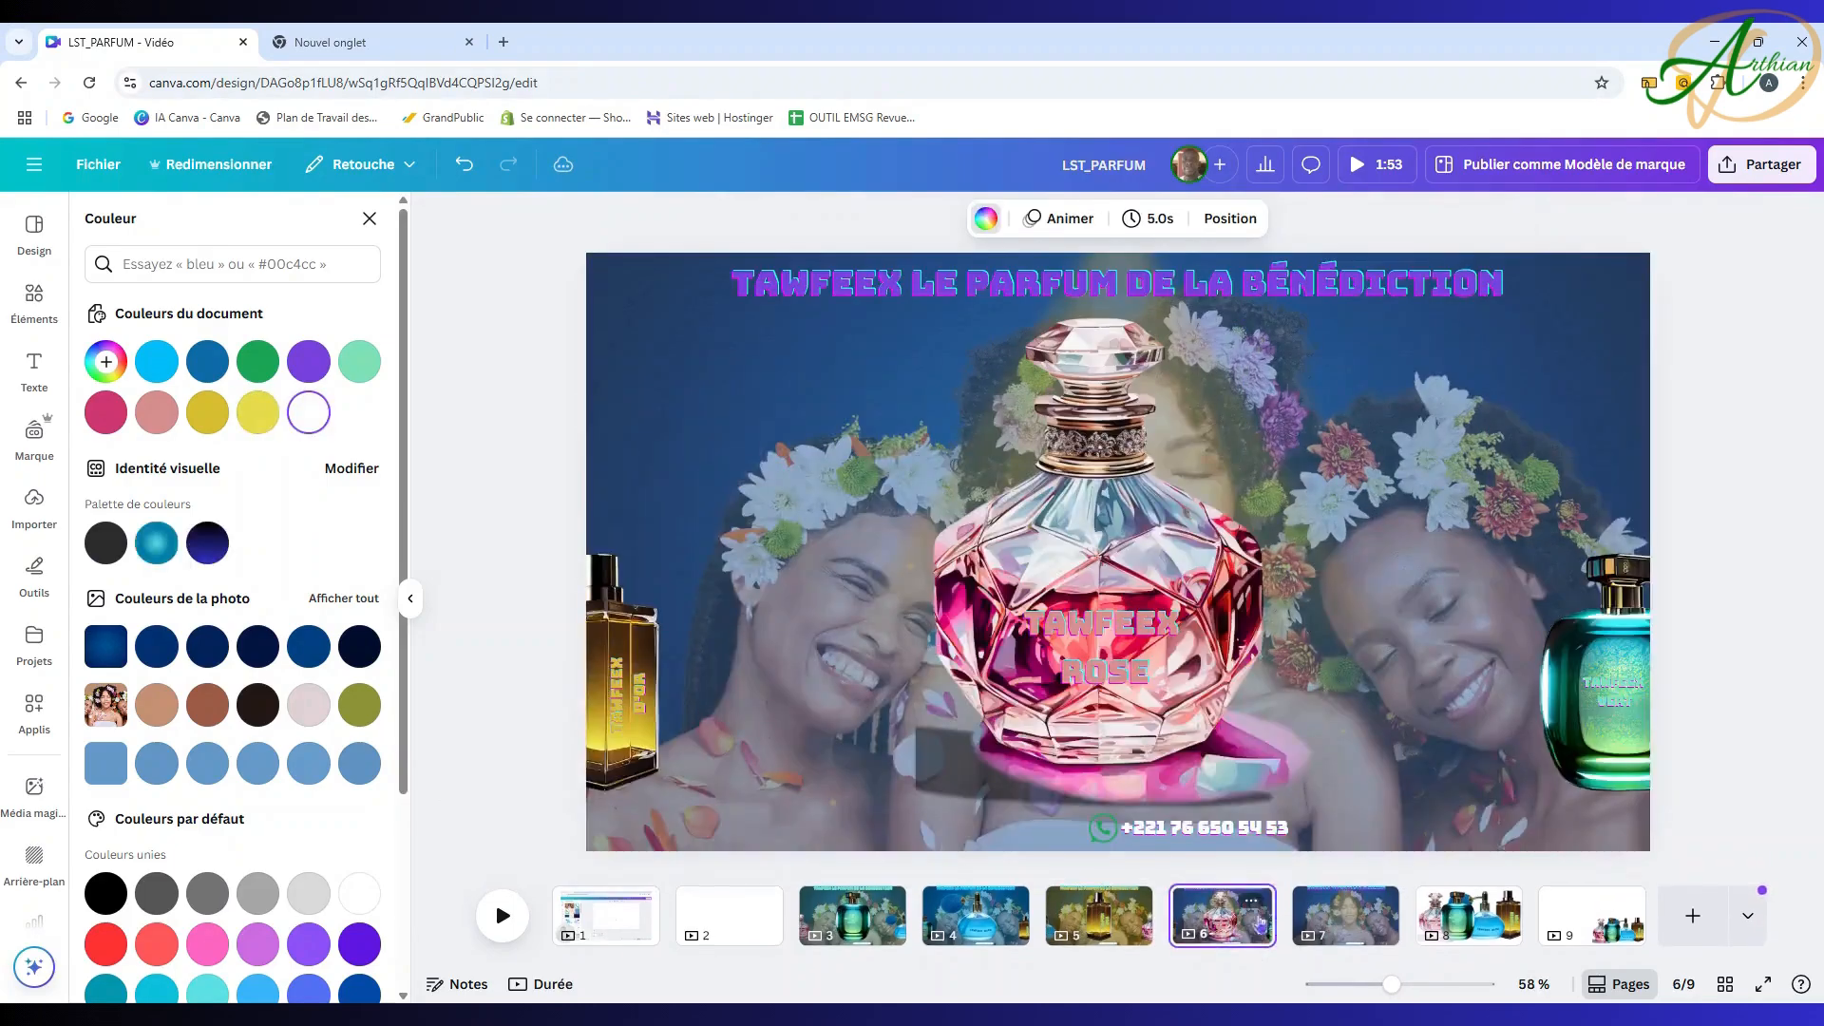
Step: Recolour page 6's title to the rose bottle's pink with the eyedropper
{"action": "left_click", "coordinate": [1082, 290]}
{"action": "left_click", "coordinate": [1081, 285]}
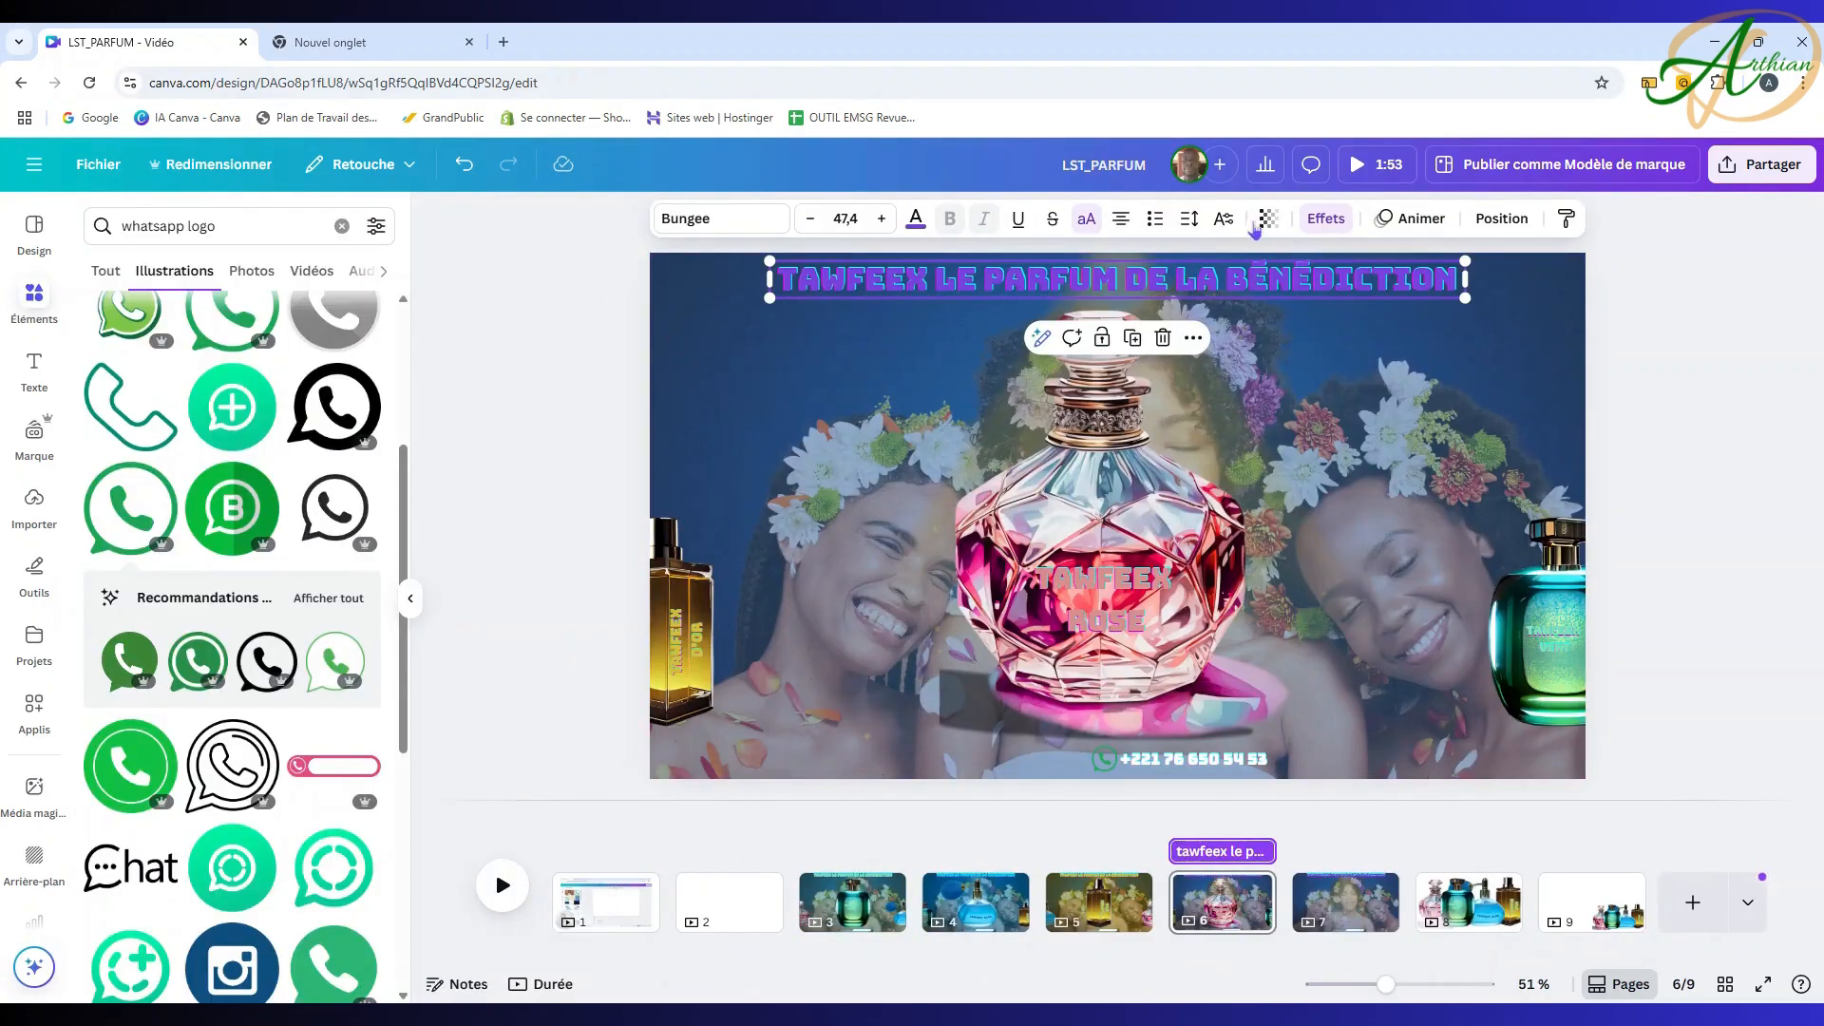
{"action": "left_click", "coordinate": [916, 218]}
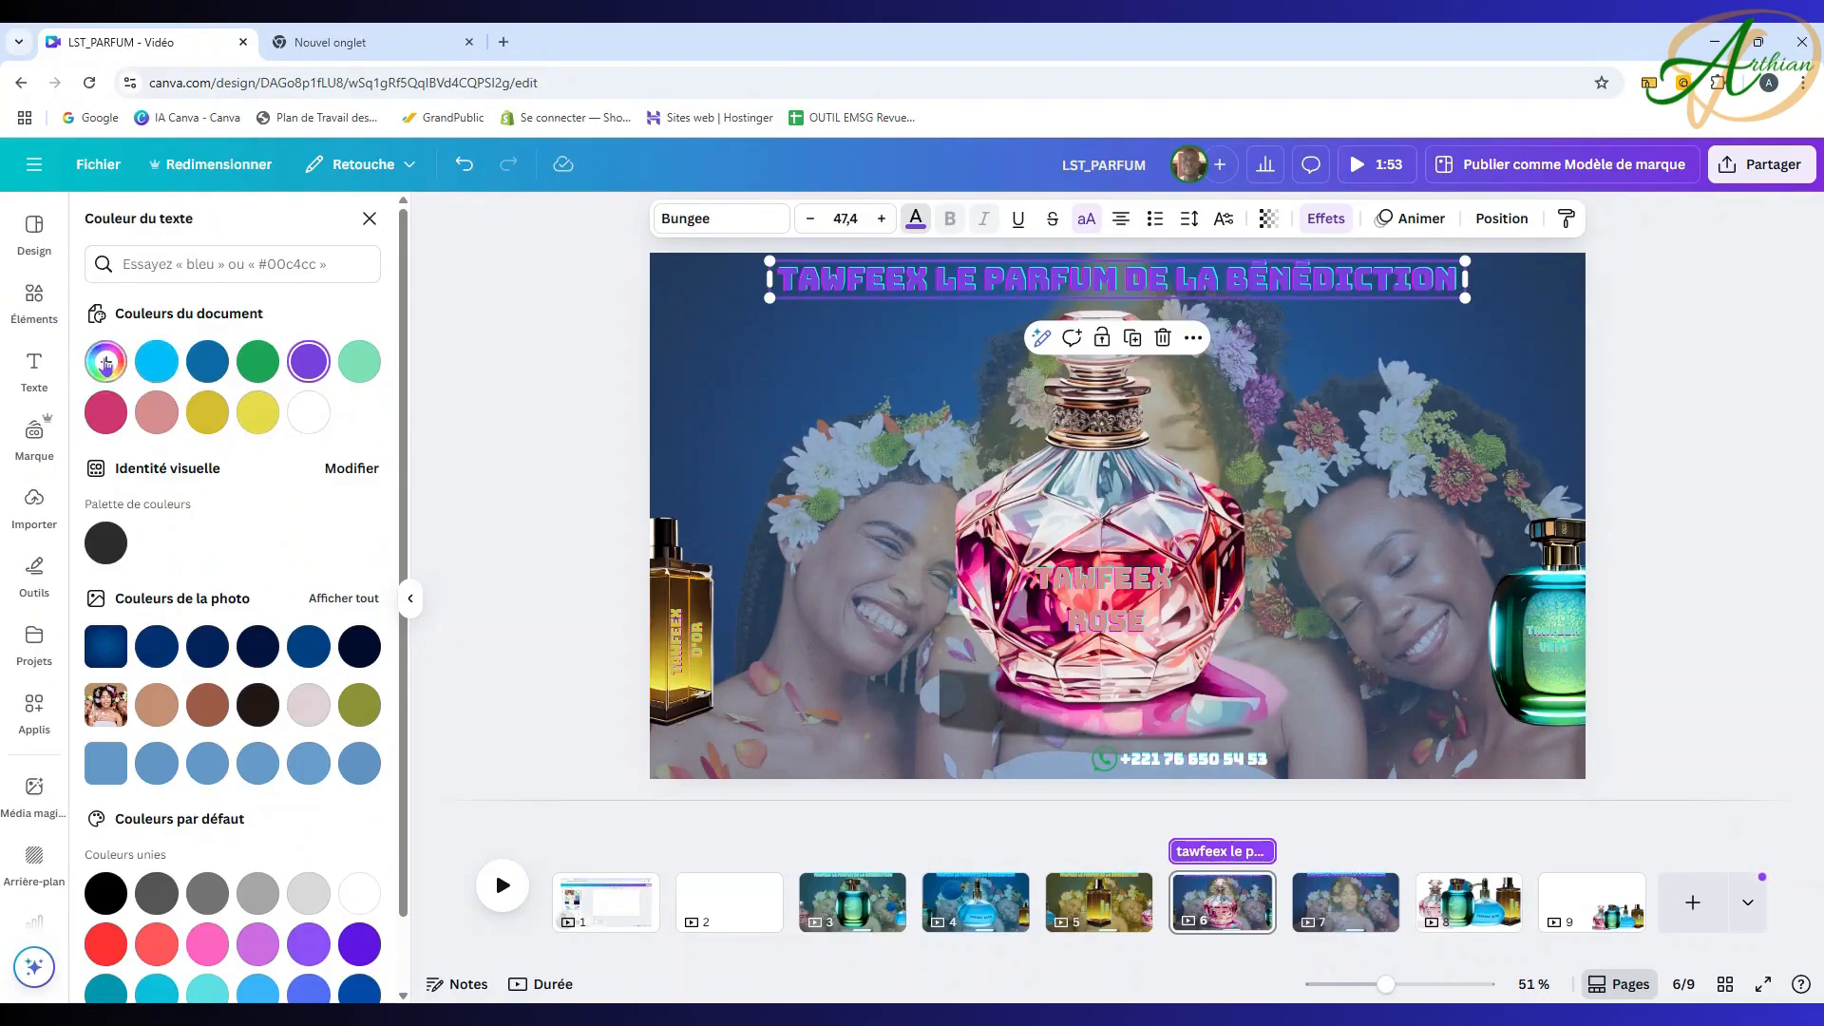
{"action": "left_click", "coordinate": [106, 361]}
{"action": "left_click", "coordinate": [346, 557]}
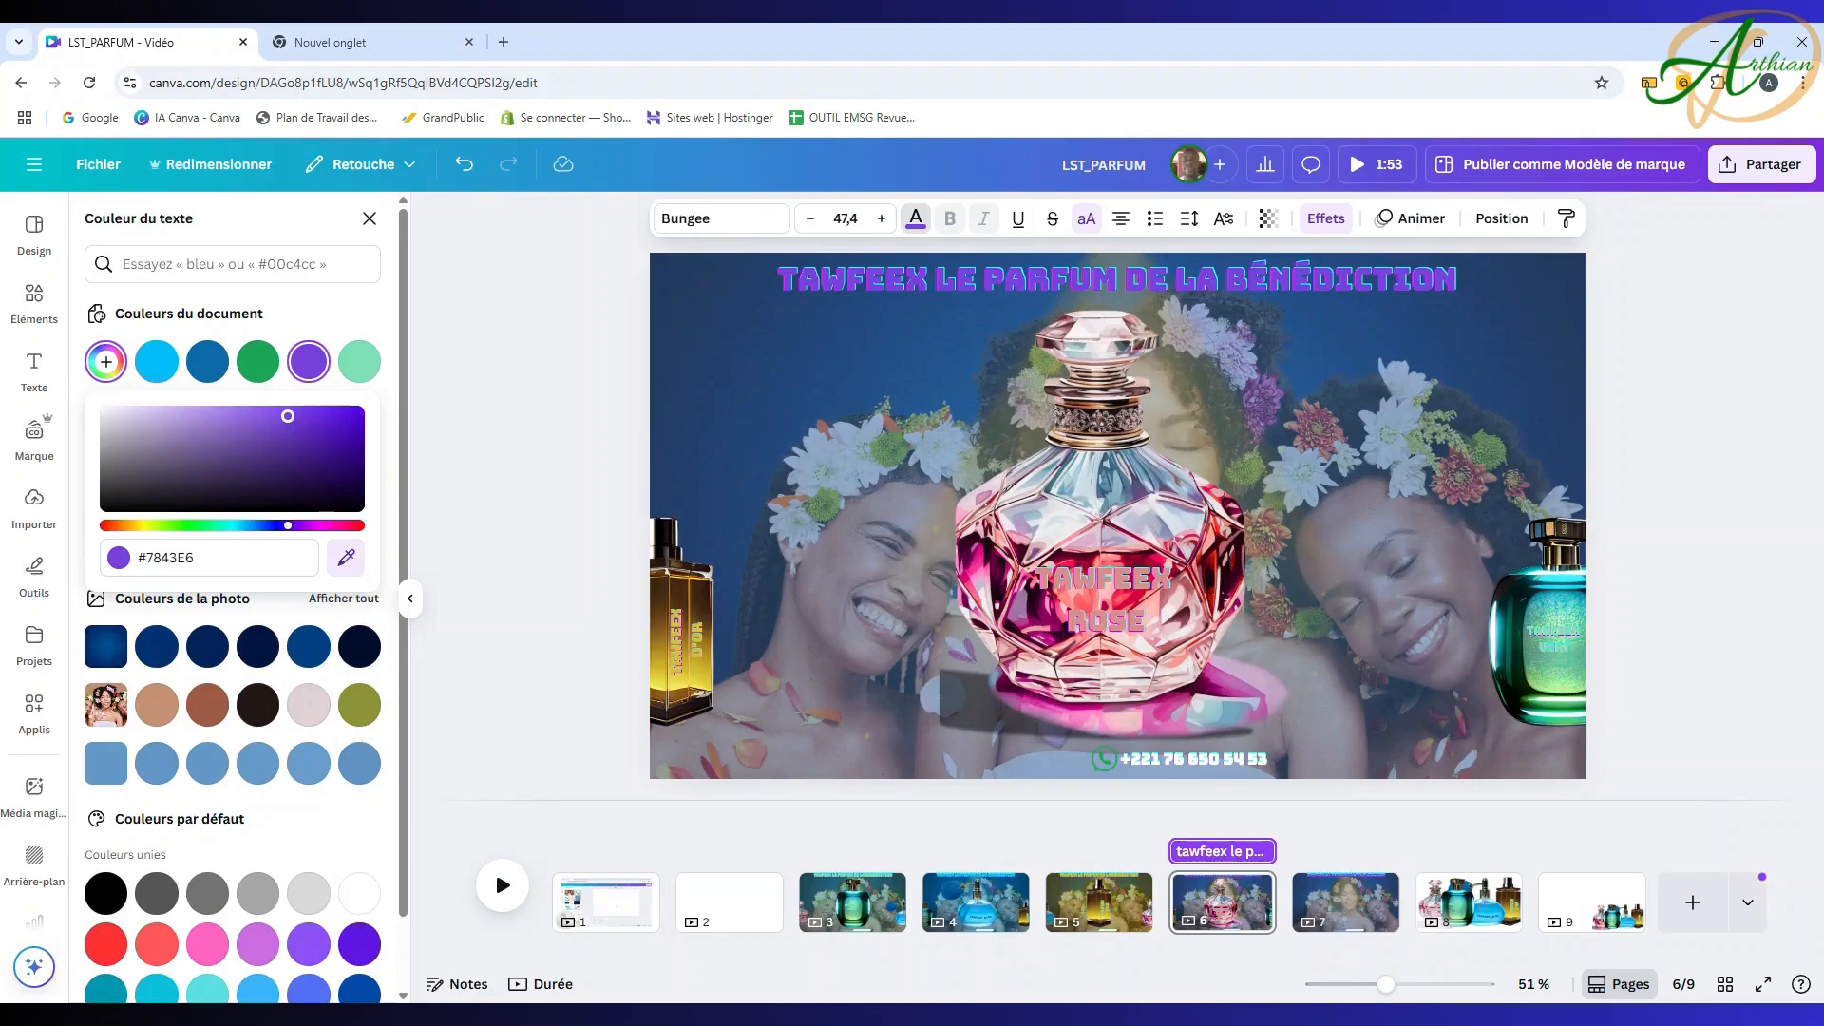
{"action": "left_click", "coordinate": [1106, 620]}
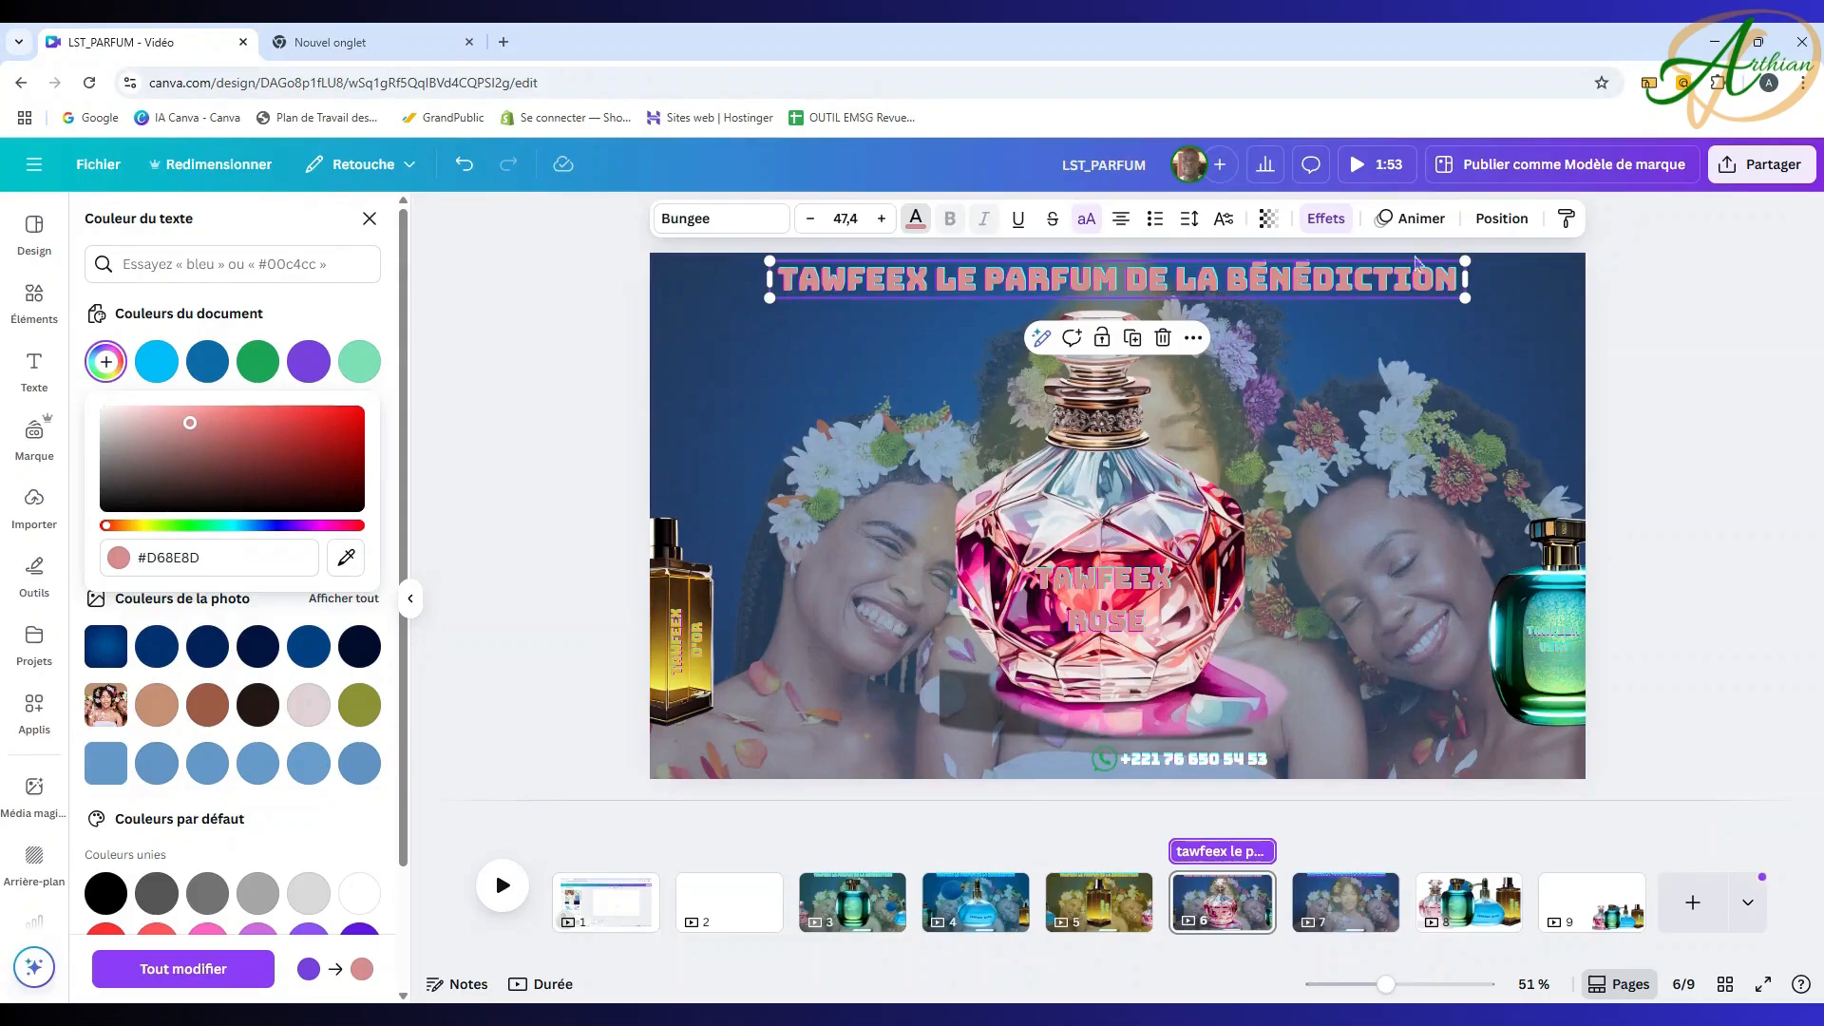
Step: Make the glow element behind the ROSE bottle magenta #cf3772
{"action": "left_click", "coordinate": [1502, 217]}
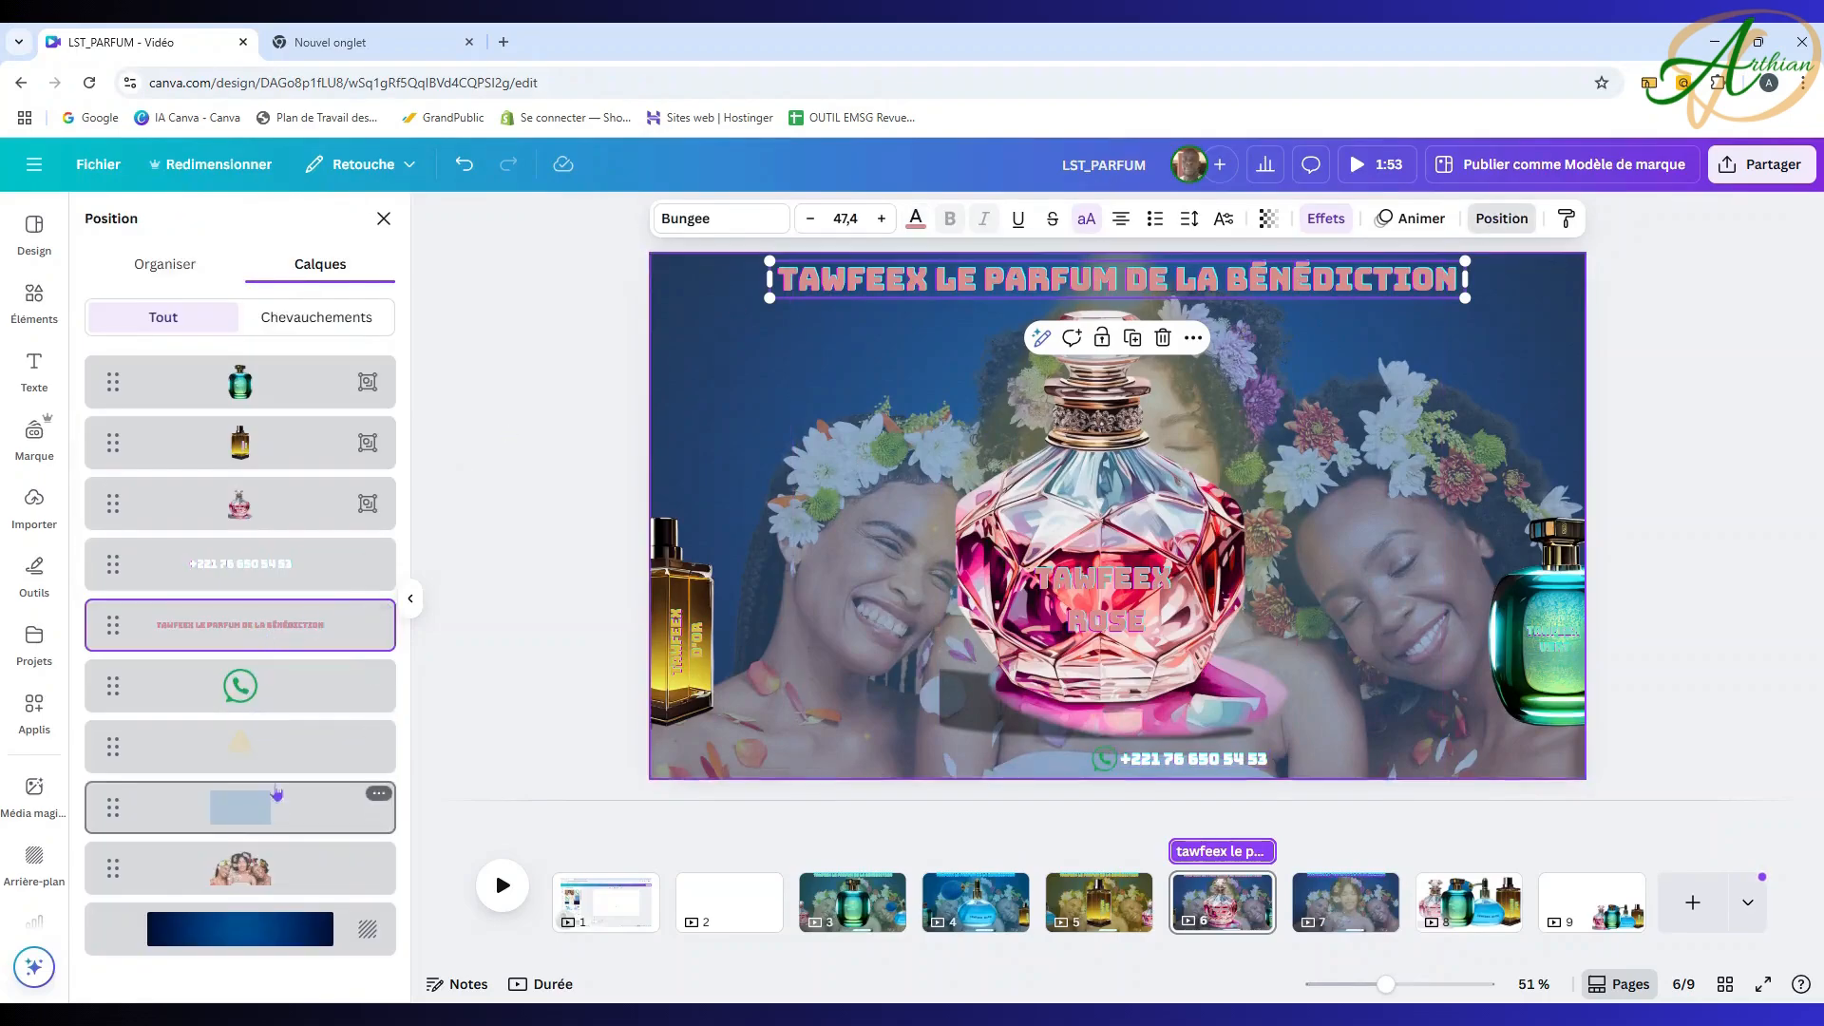
{"action": "left_click", "coordinate": [259, 745]}
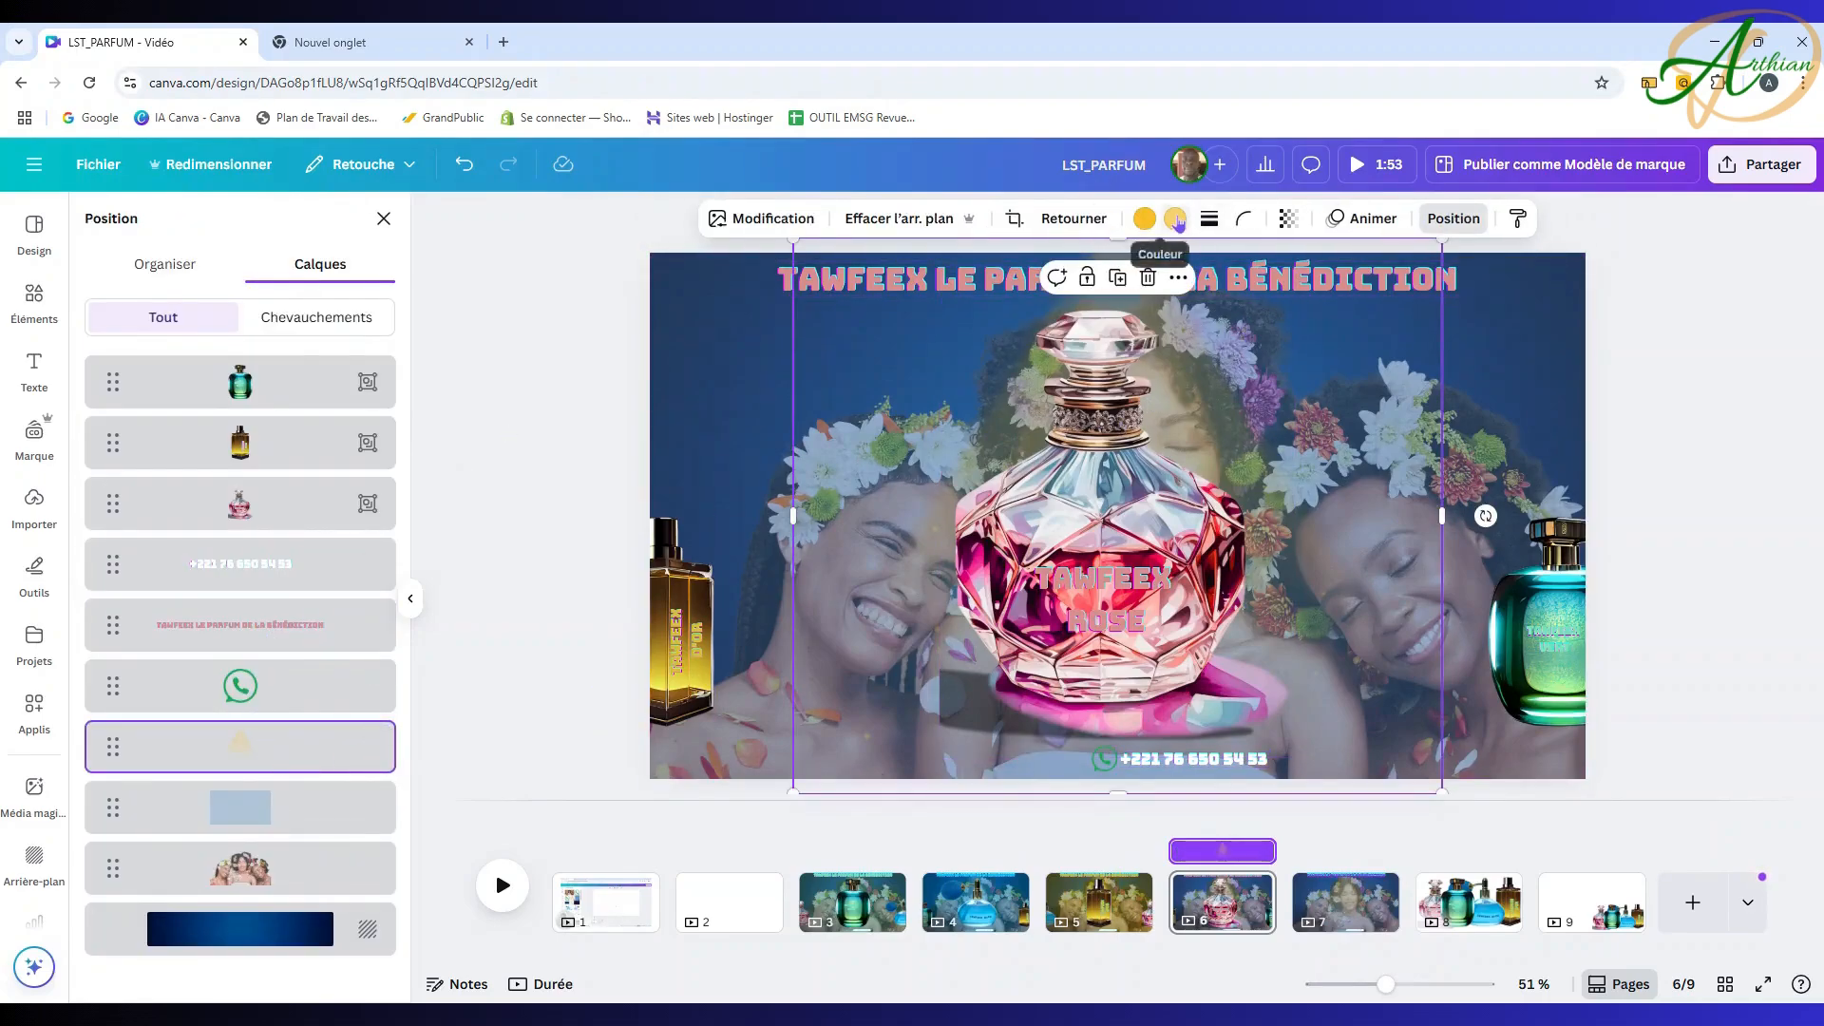
{"action": "left_click", "coordinate": [1176, 217]}
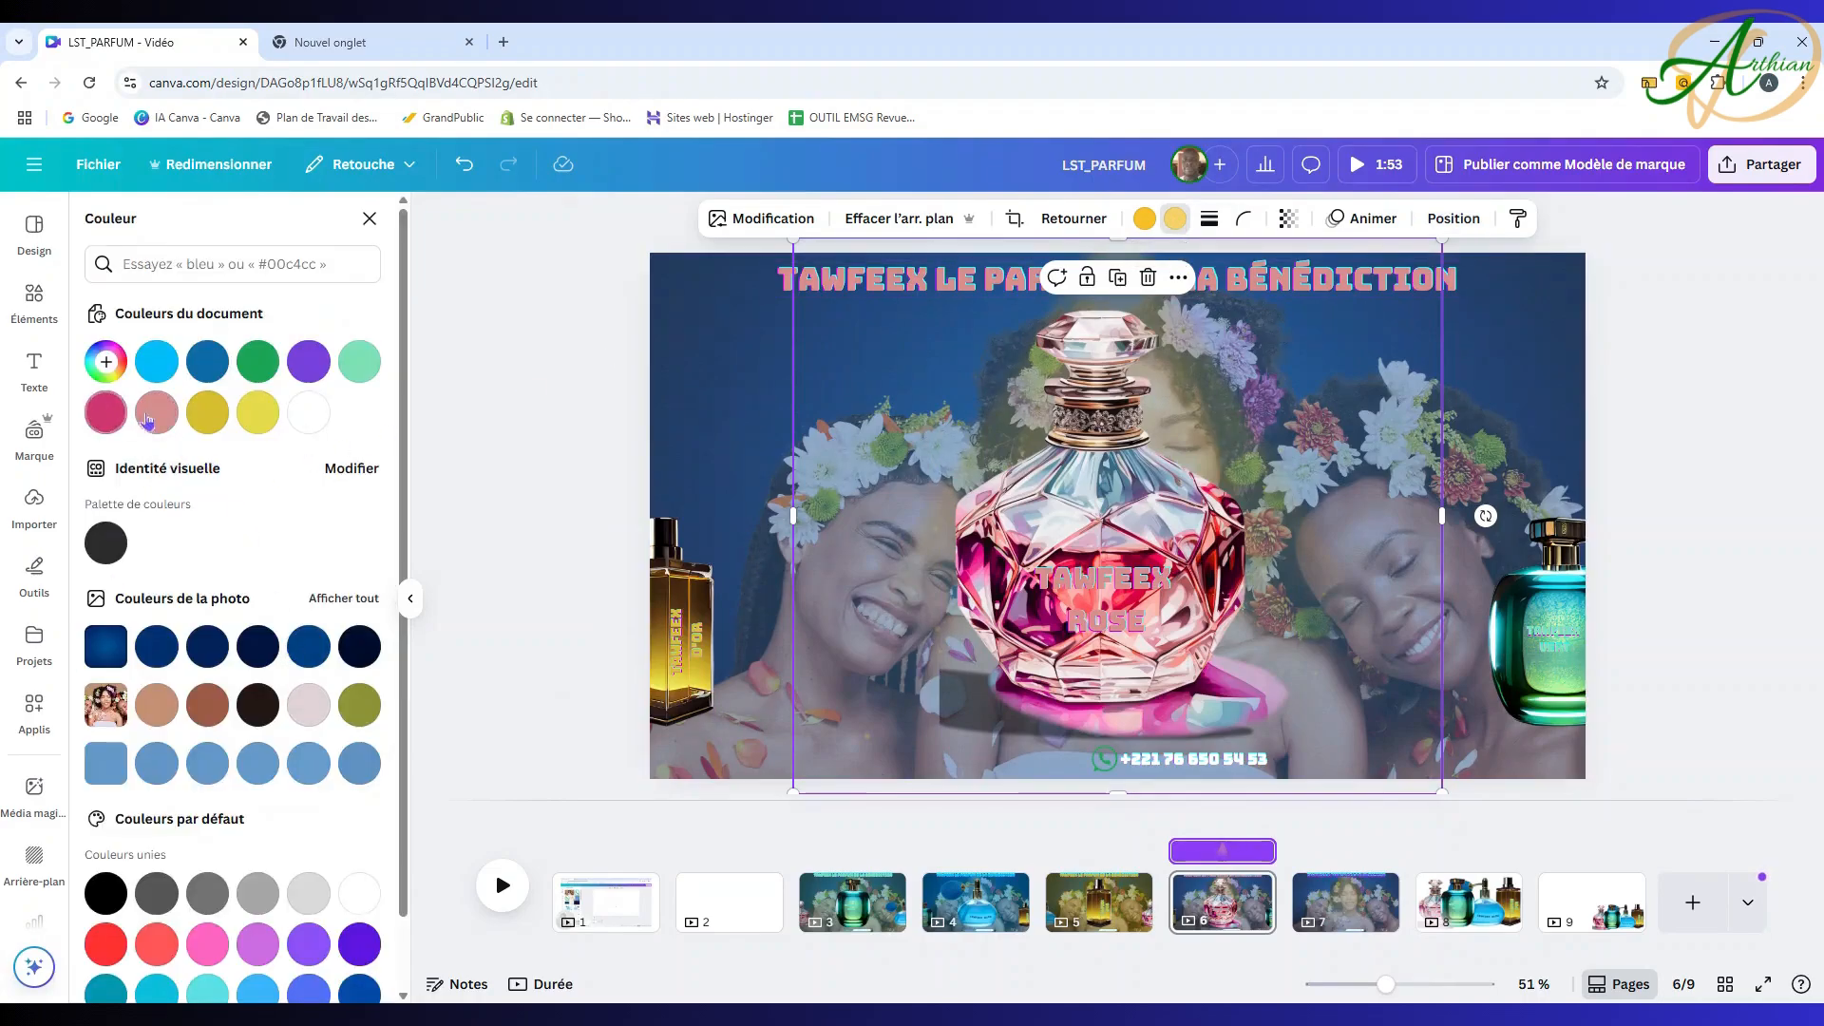
{"action": "left_click", "coordinate": [121, 419]}
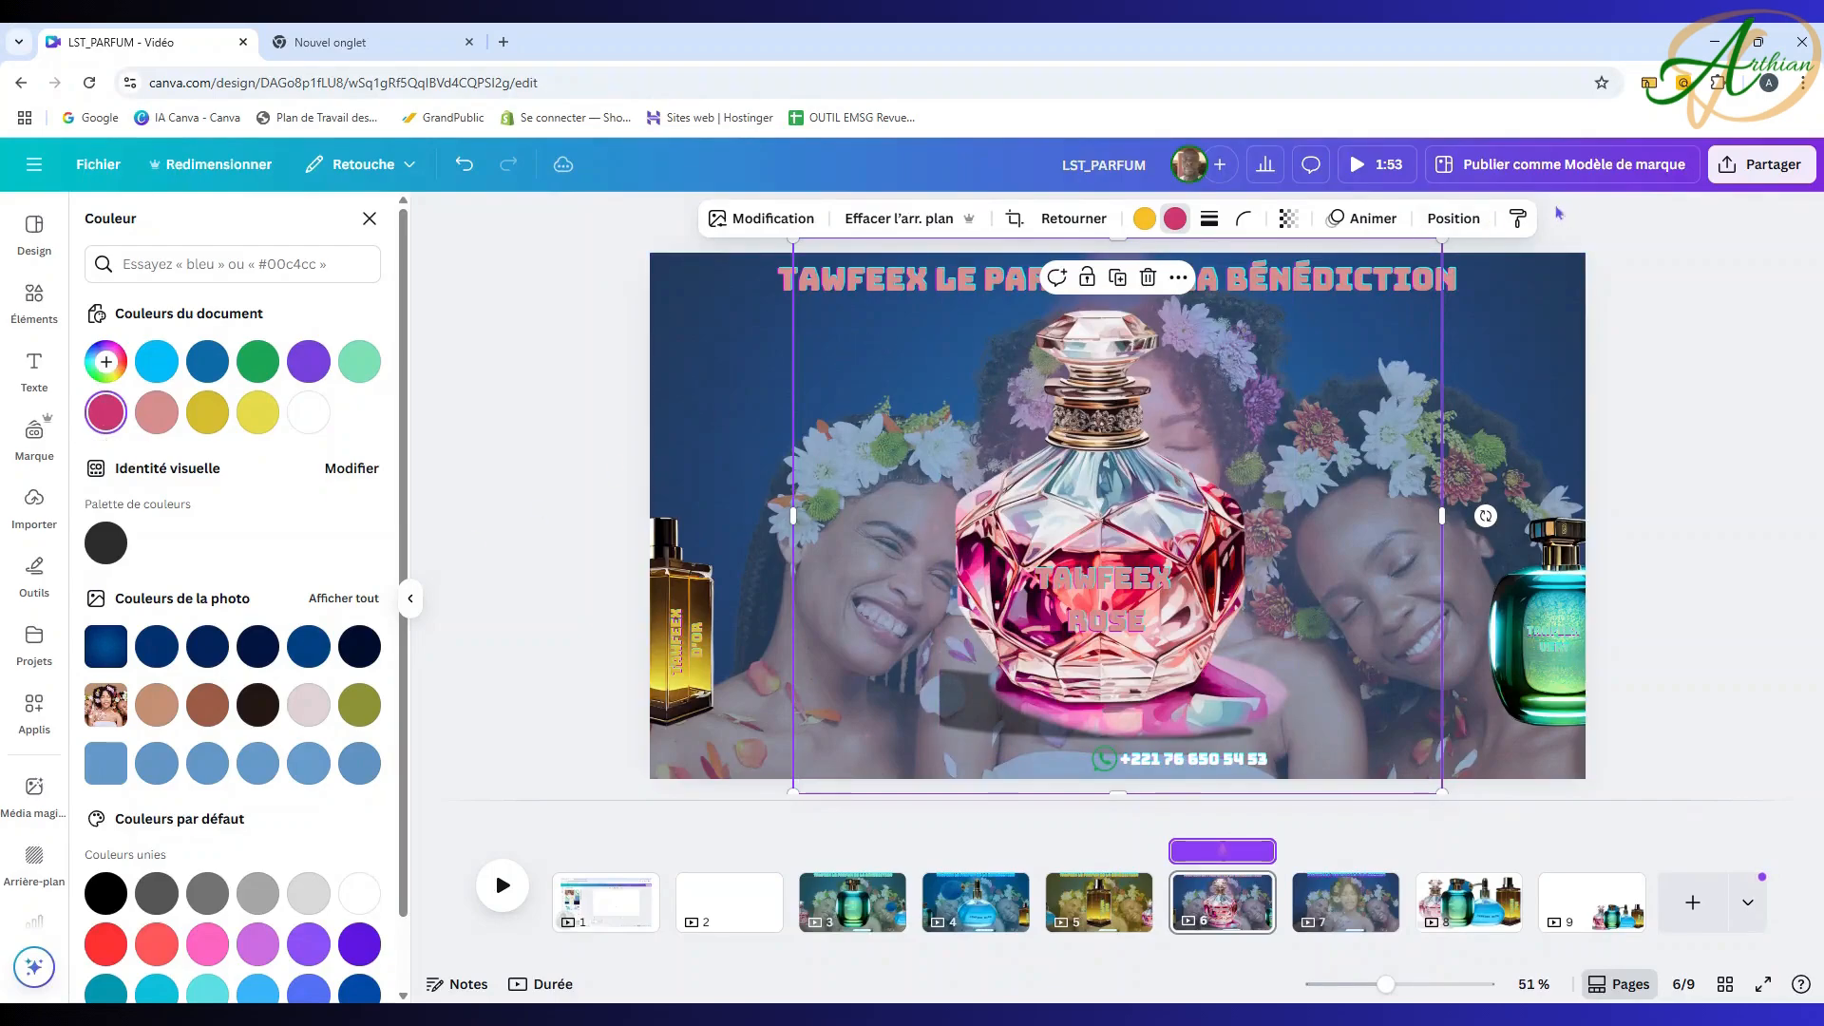
{"action": "left_click", "coordinate": [1452, 220]}
{"action": "left_click", "coordinate": [1312, 255]}
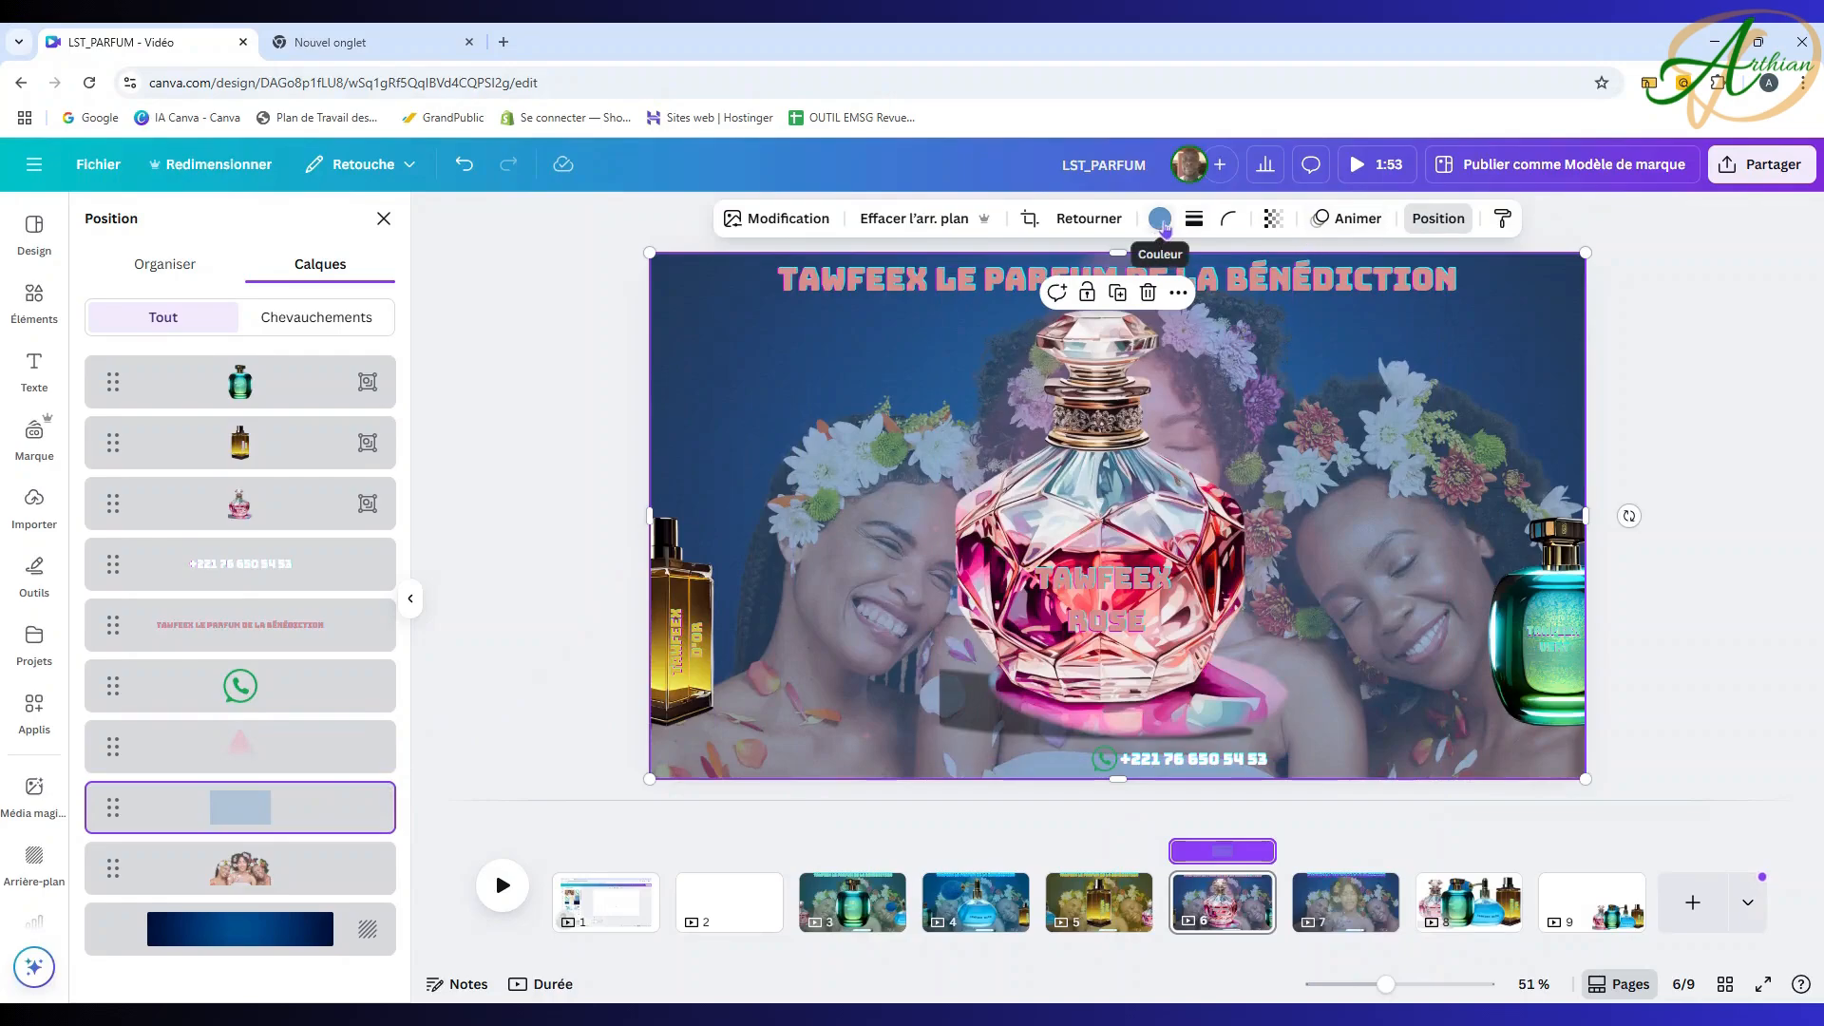
Step: Tint page 6's full-page overlay deep pink #cf3772, then return to page 3
{"action": "left_click", "coordinate": [1160, 219]}
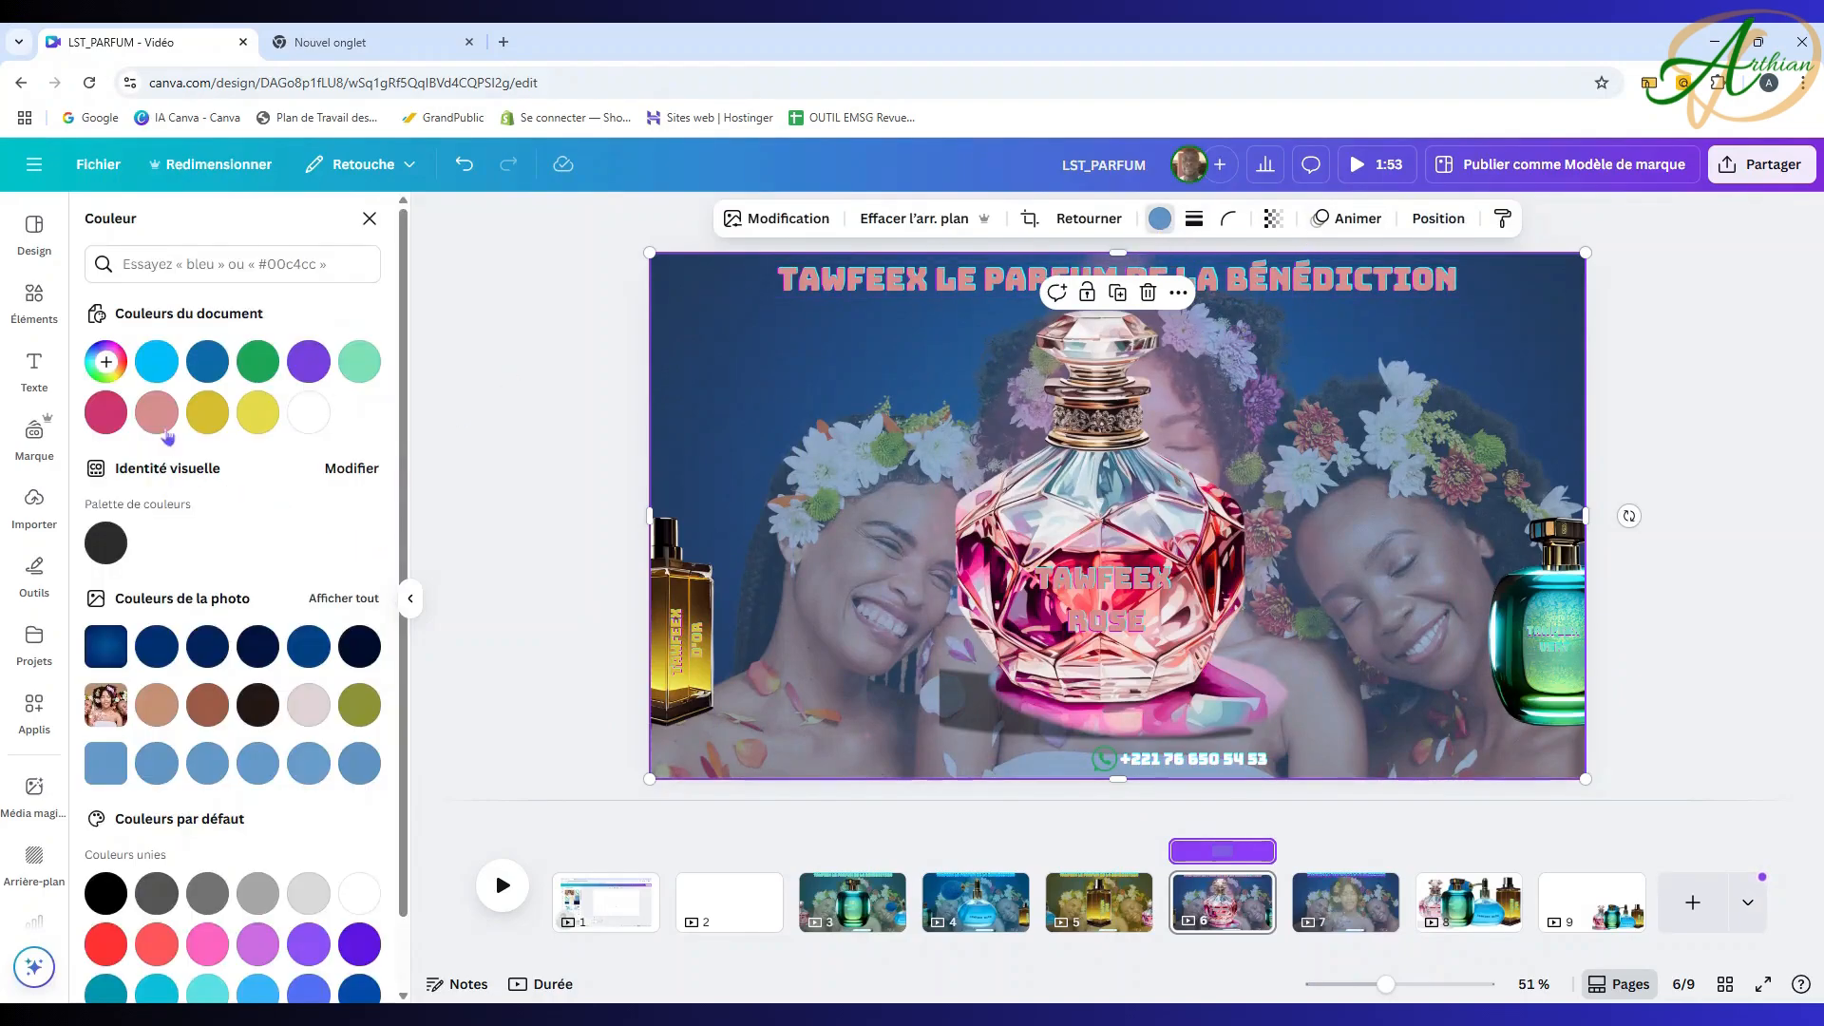
{"action": "left_click", "coordinate": [106, 413]}
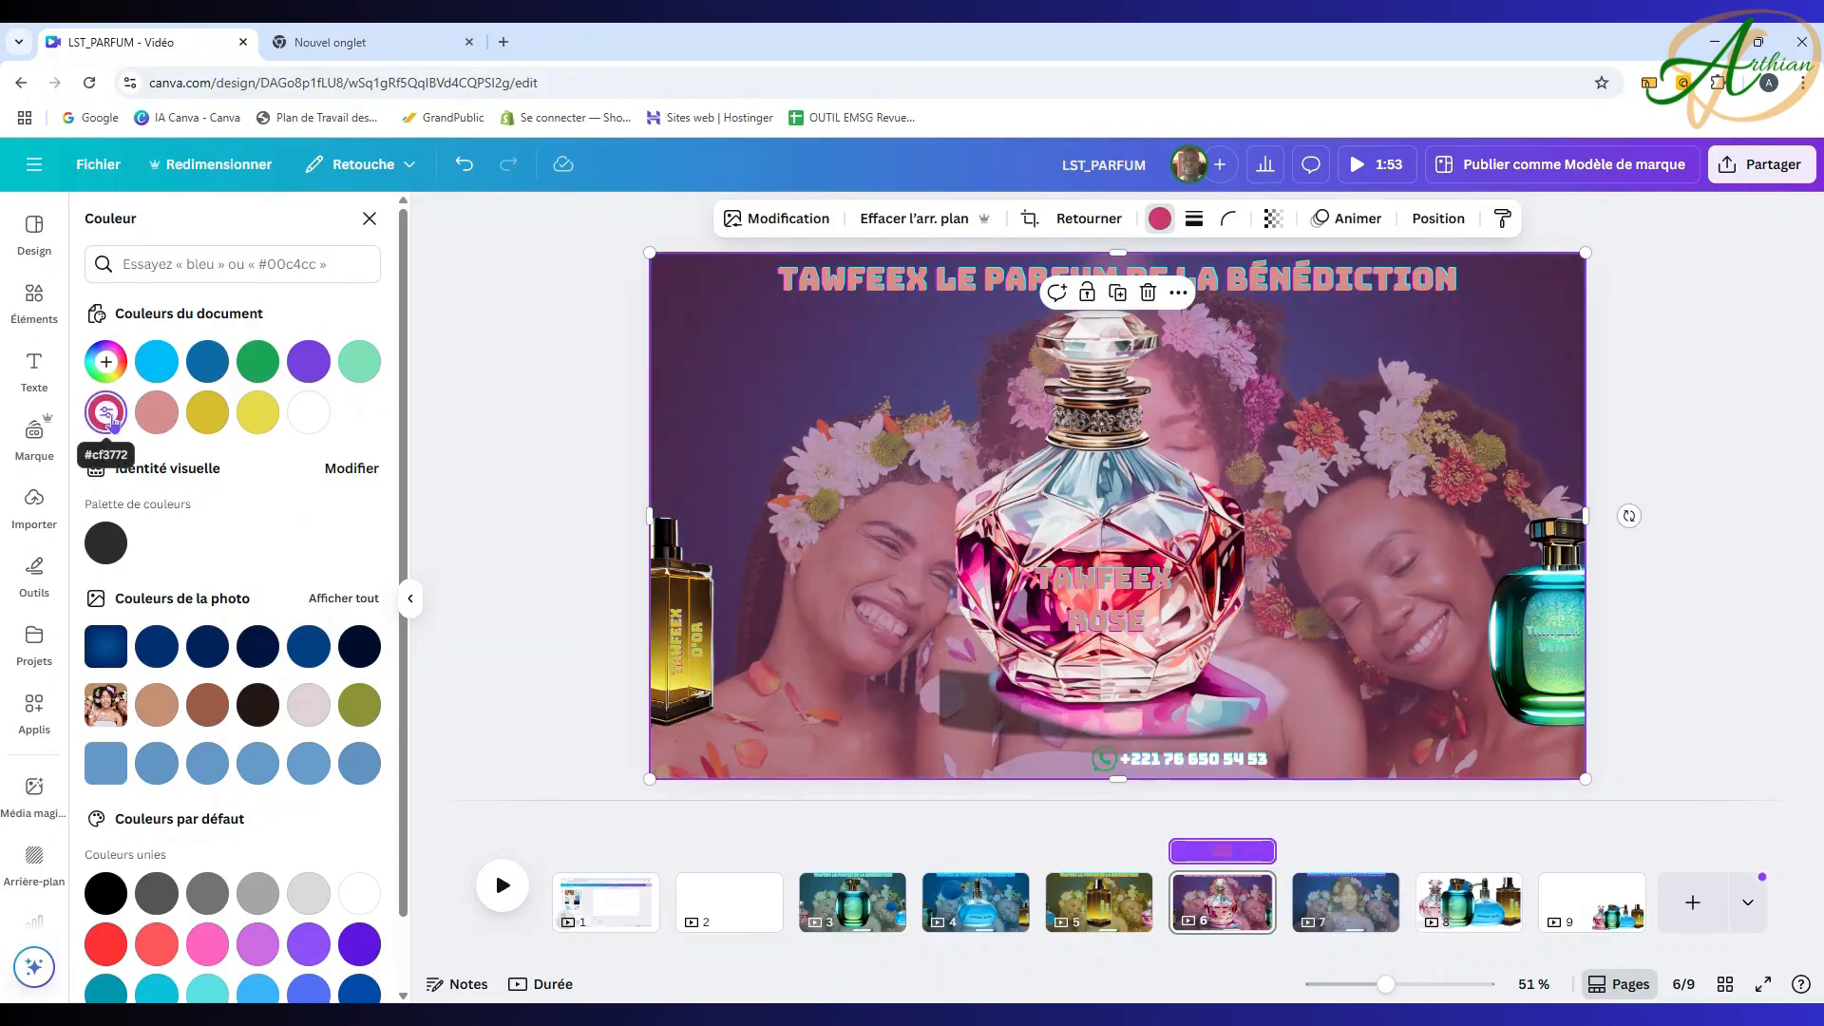
{"action": "left_click", "coordinate": [166, 418]}
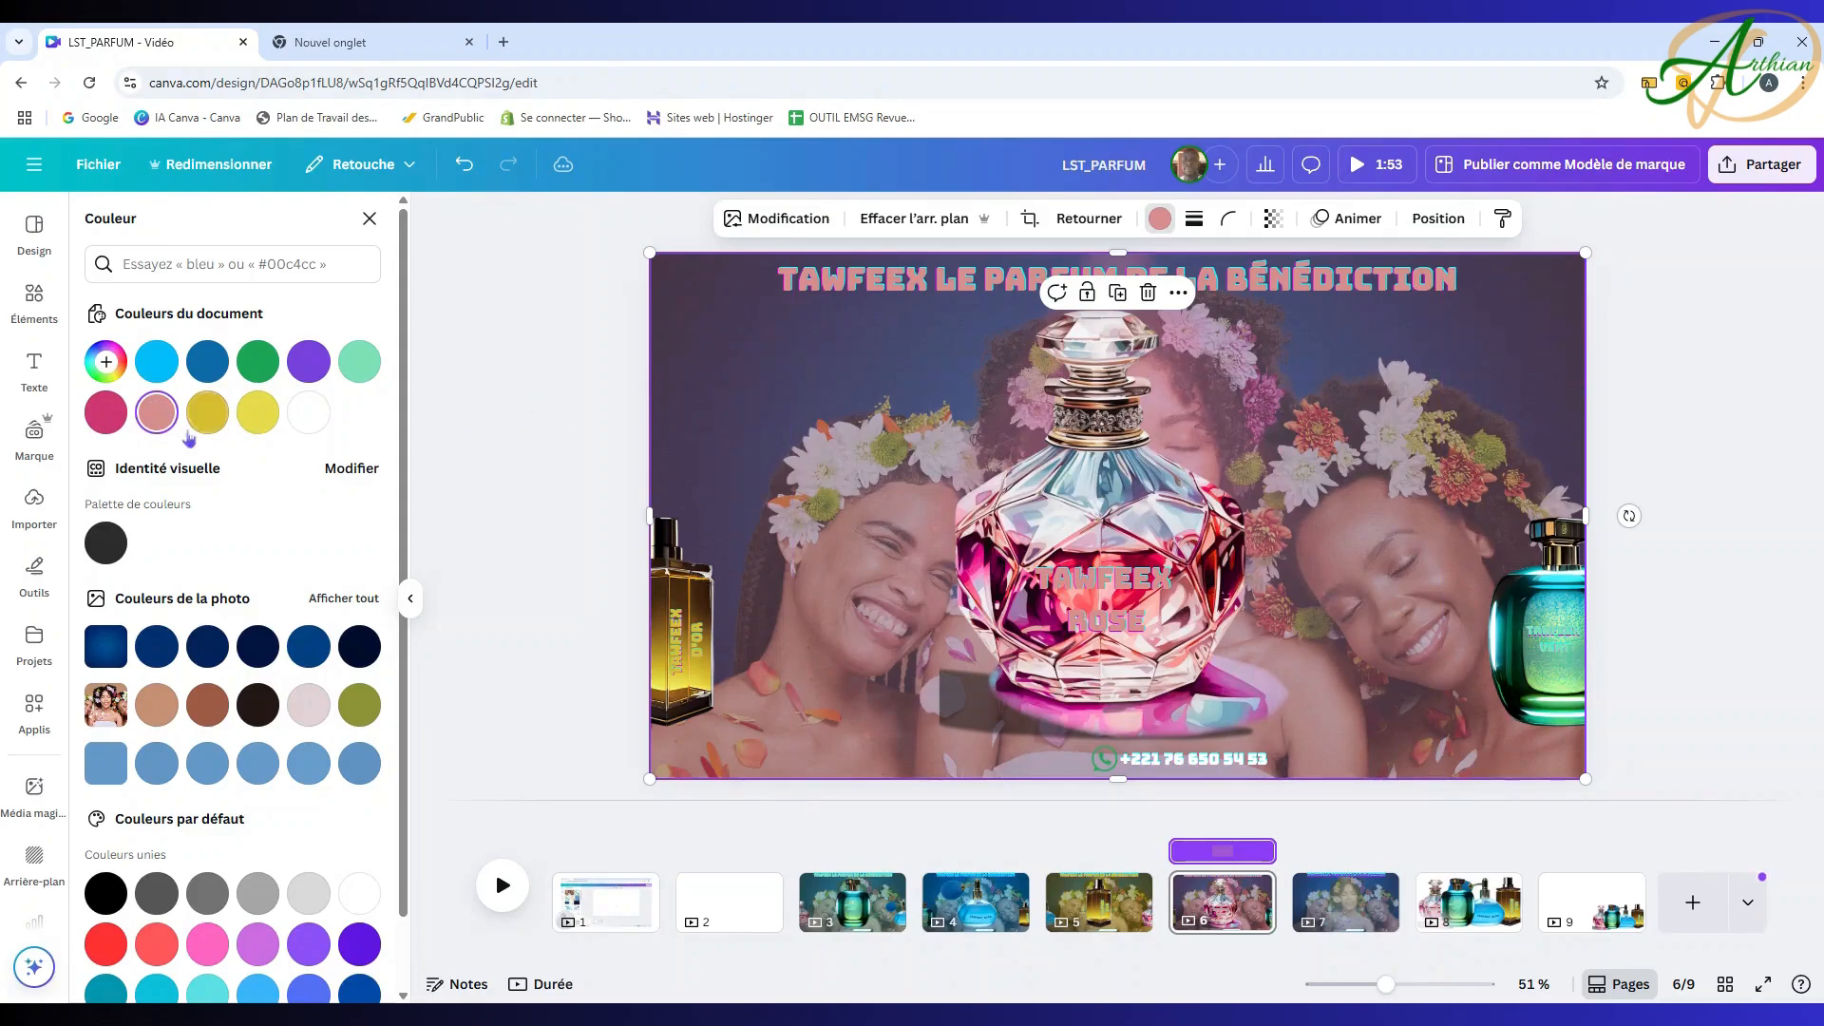
{"action": "left_click", "coordinate": [106, 415]}
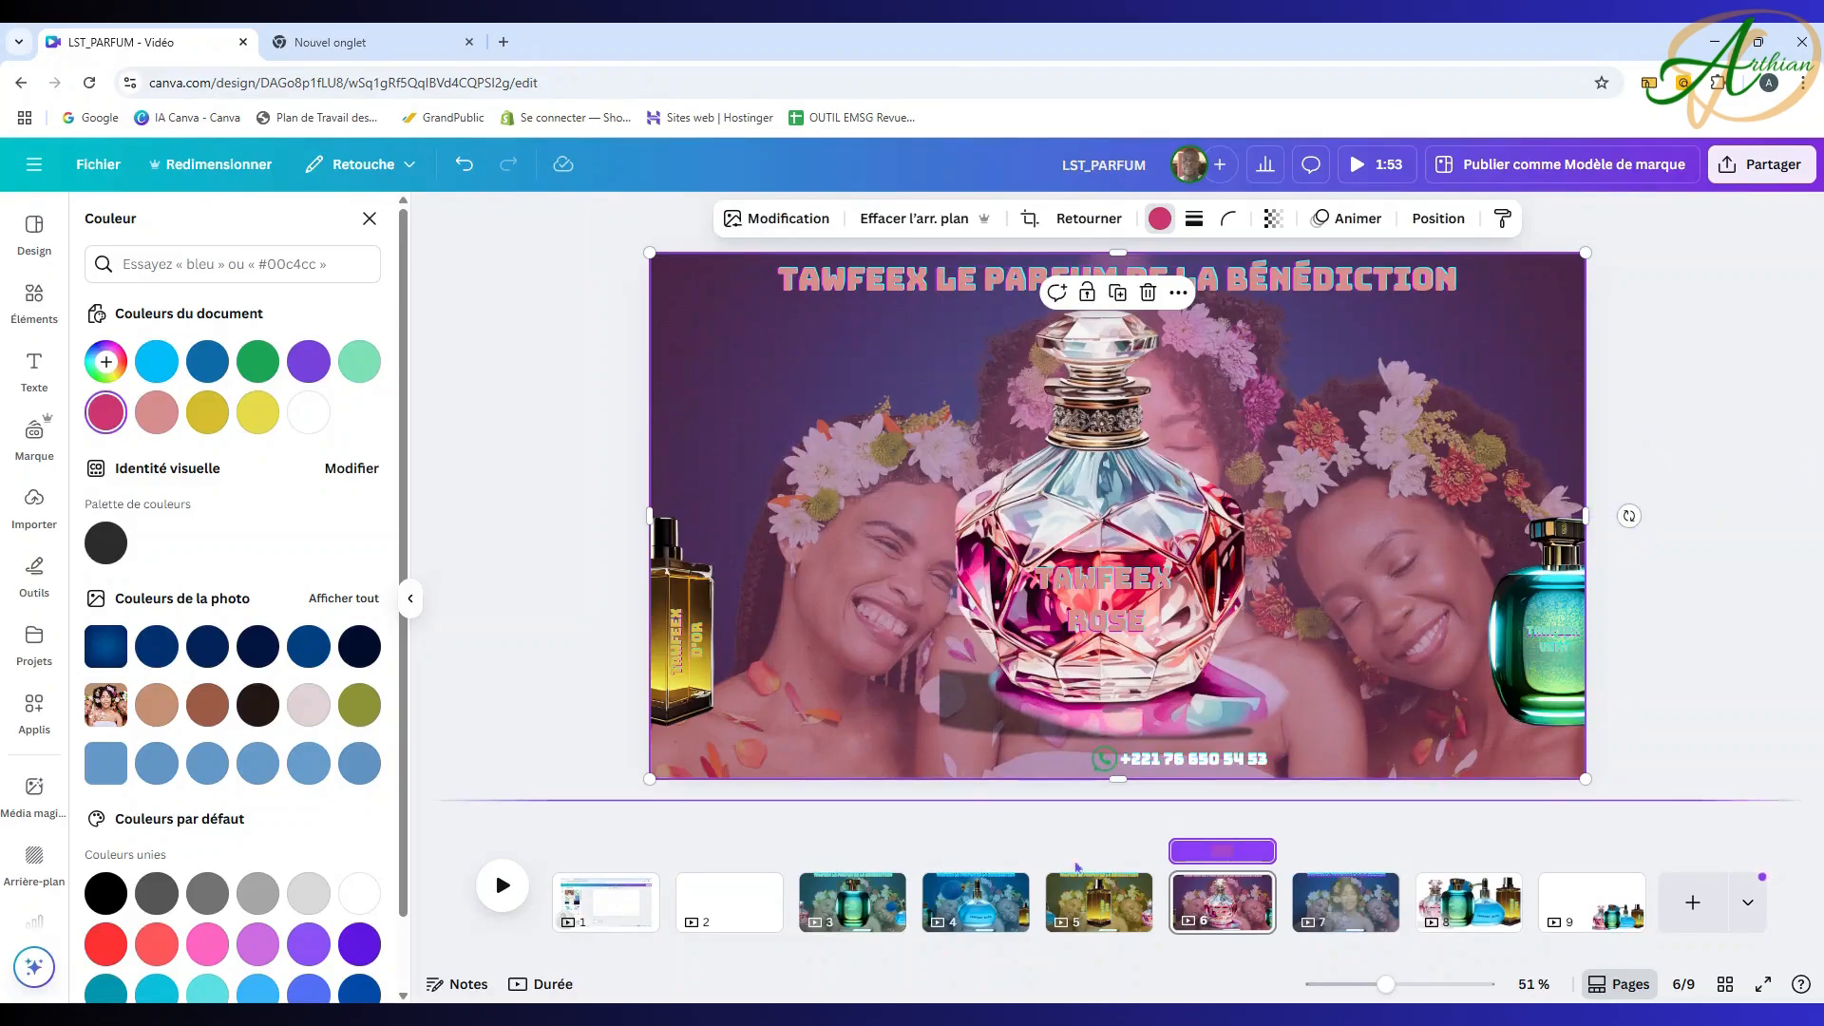
{"action": "left_click", "coordinate": [862, 903]}
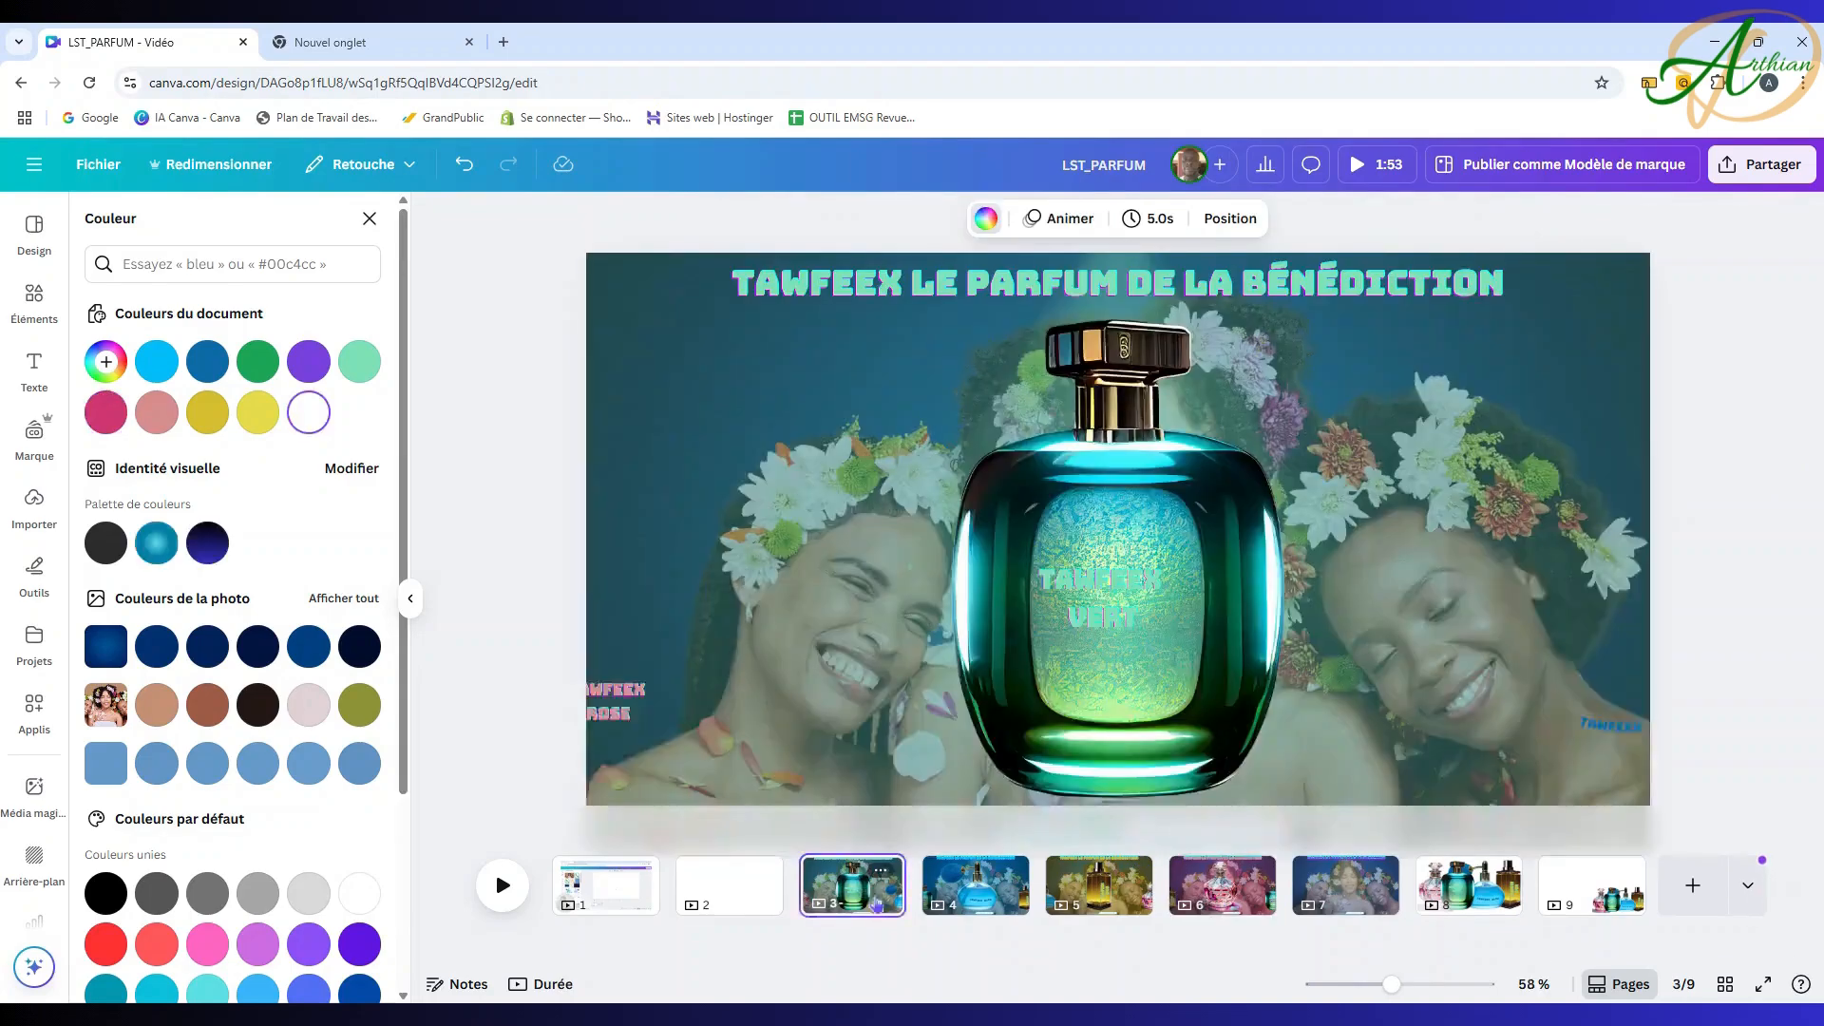
Step: Review pages 4–6, then bring up the transition choices between pages 3 and 4
{"action": "left_click", "coordinate": [960, 905]}
{"action": "key", "text": "Right"}
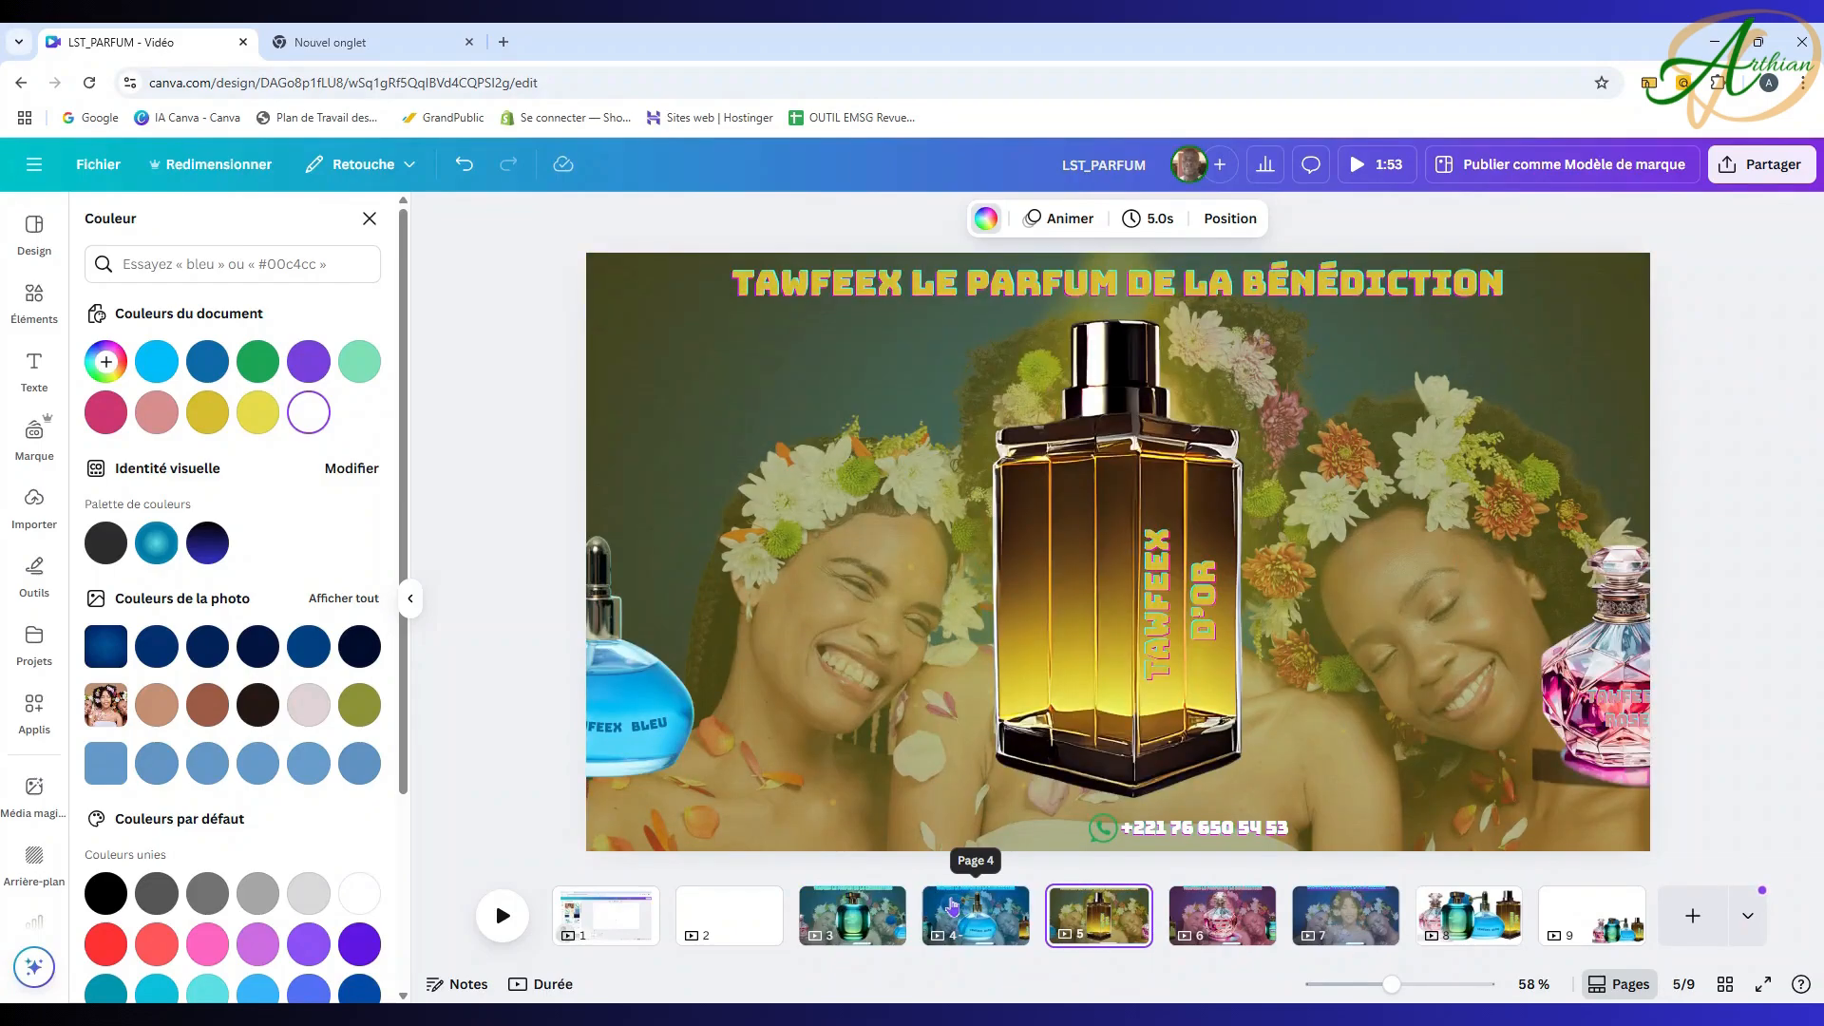
{"action": "key", "text": "Right"}
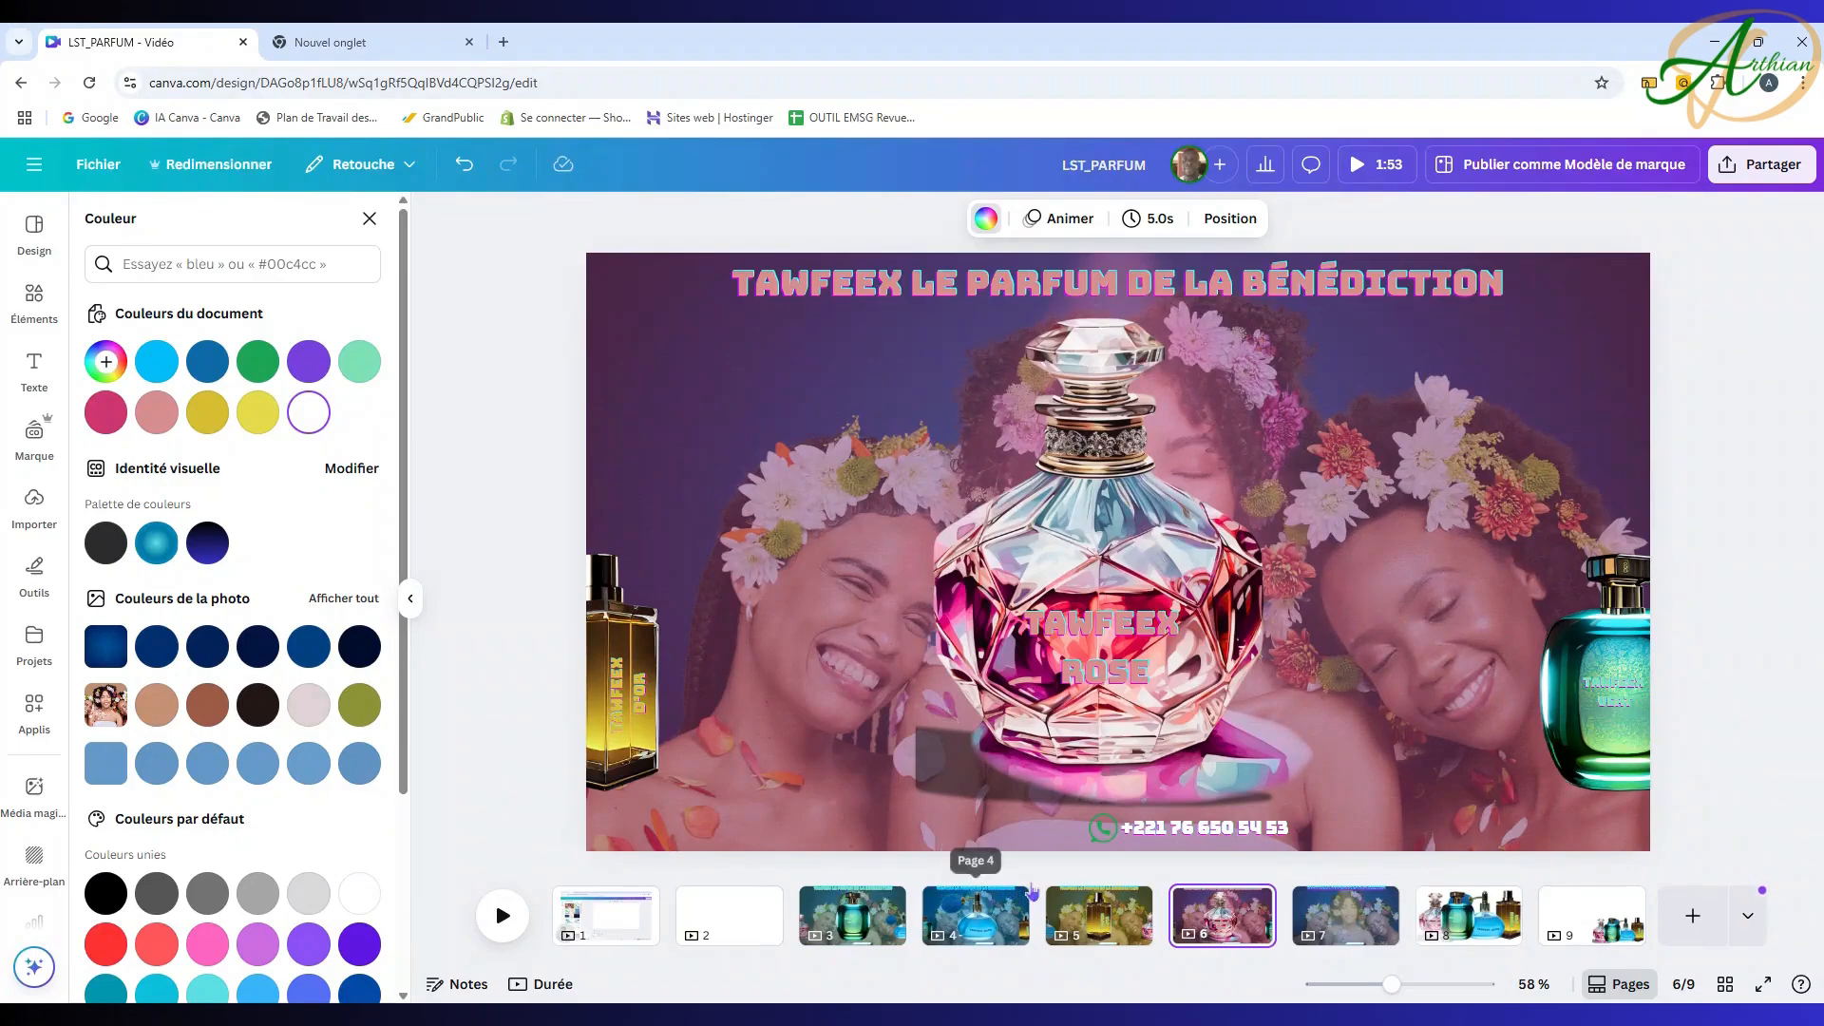
{"action": "left_click", "coordinate": [854, 927]}
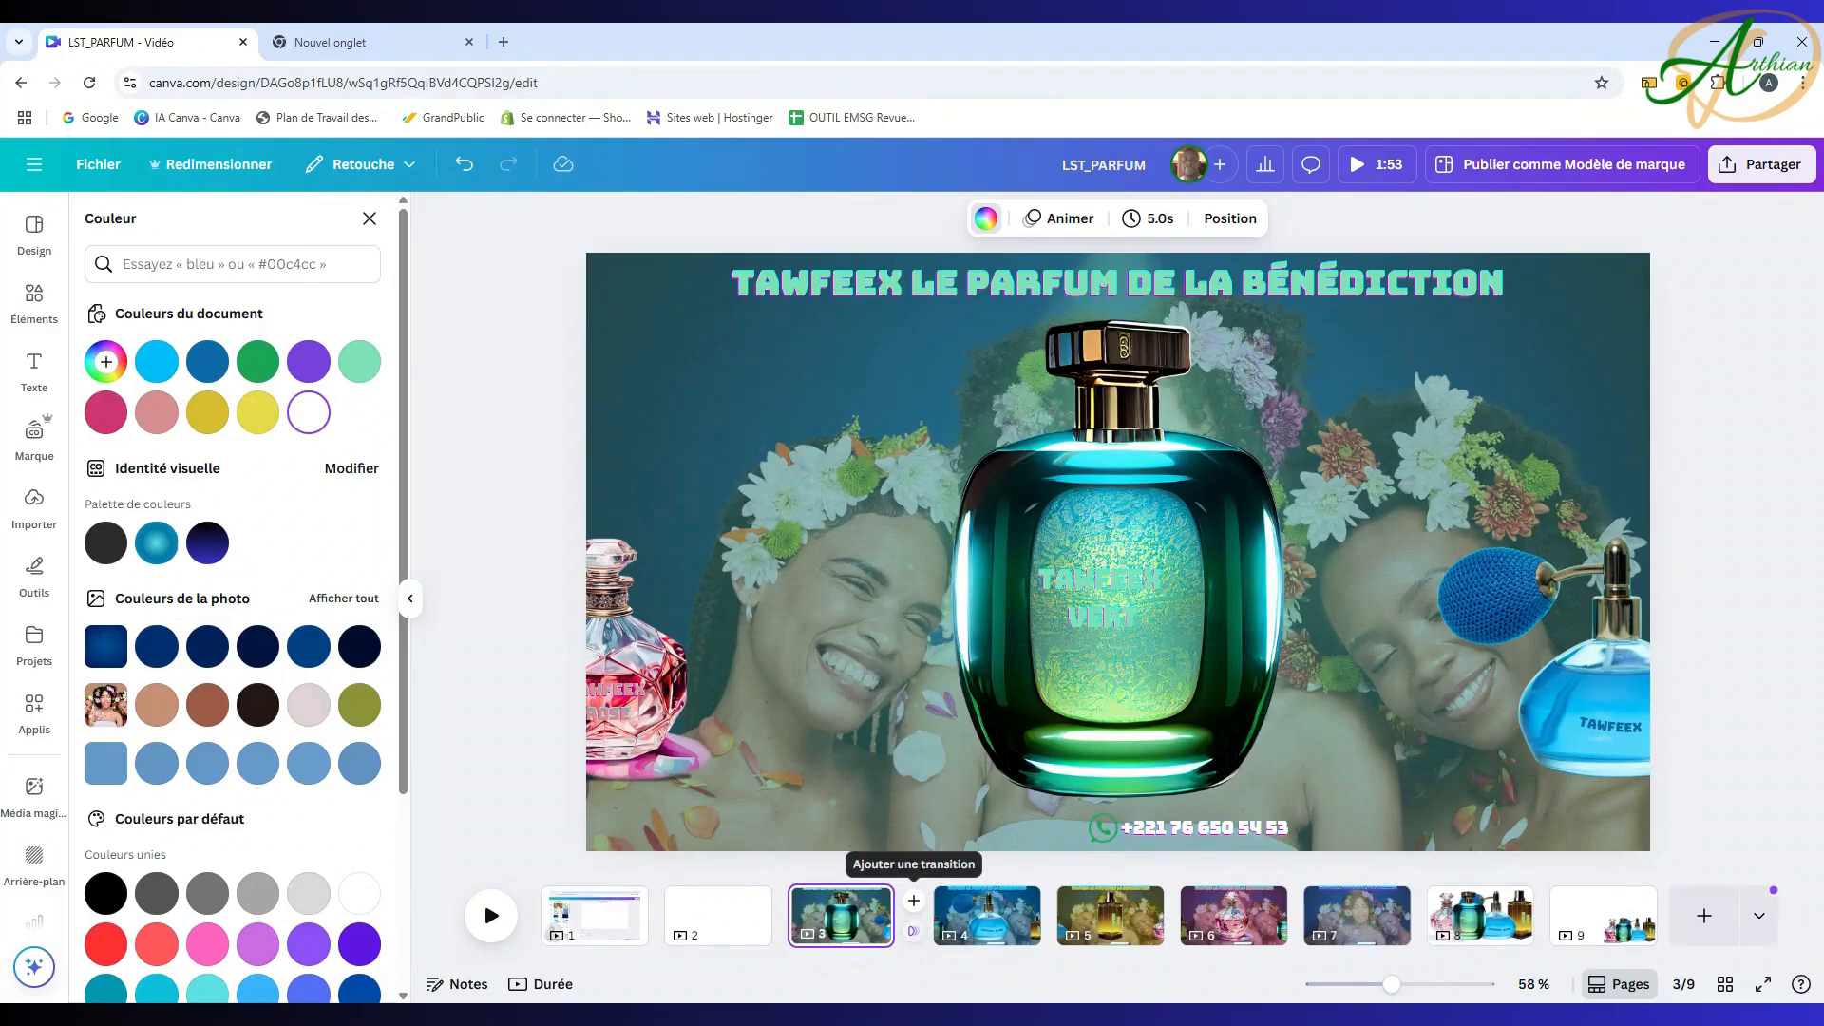
{"action": "left_click", "coordinate": [915, 936]}
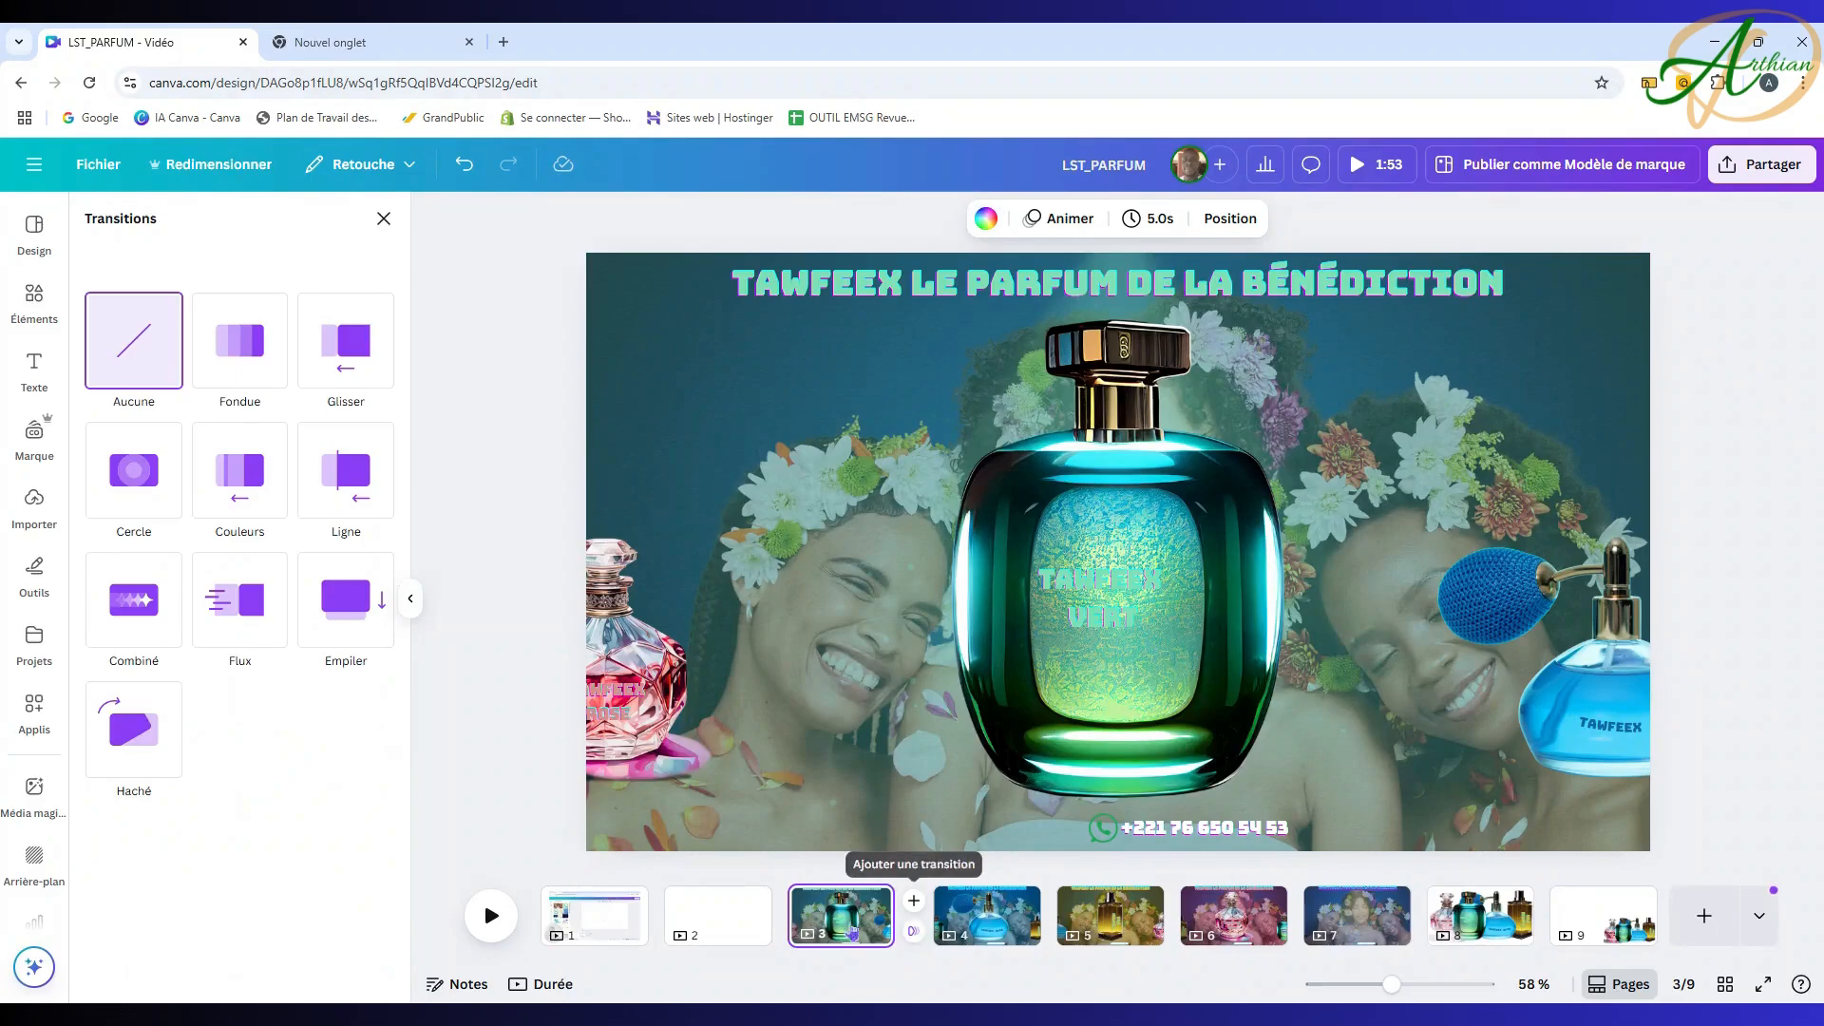
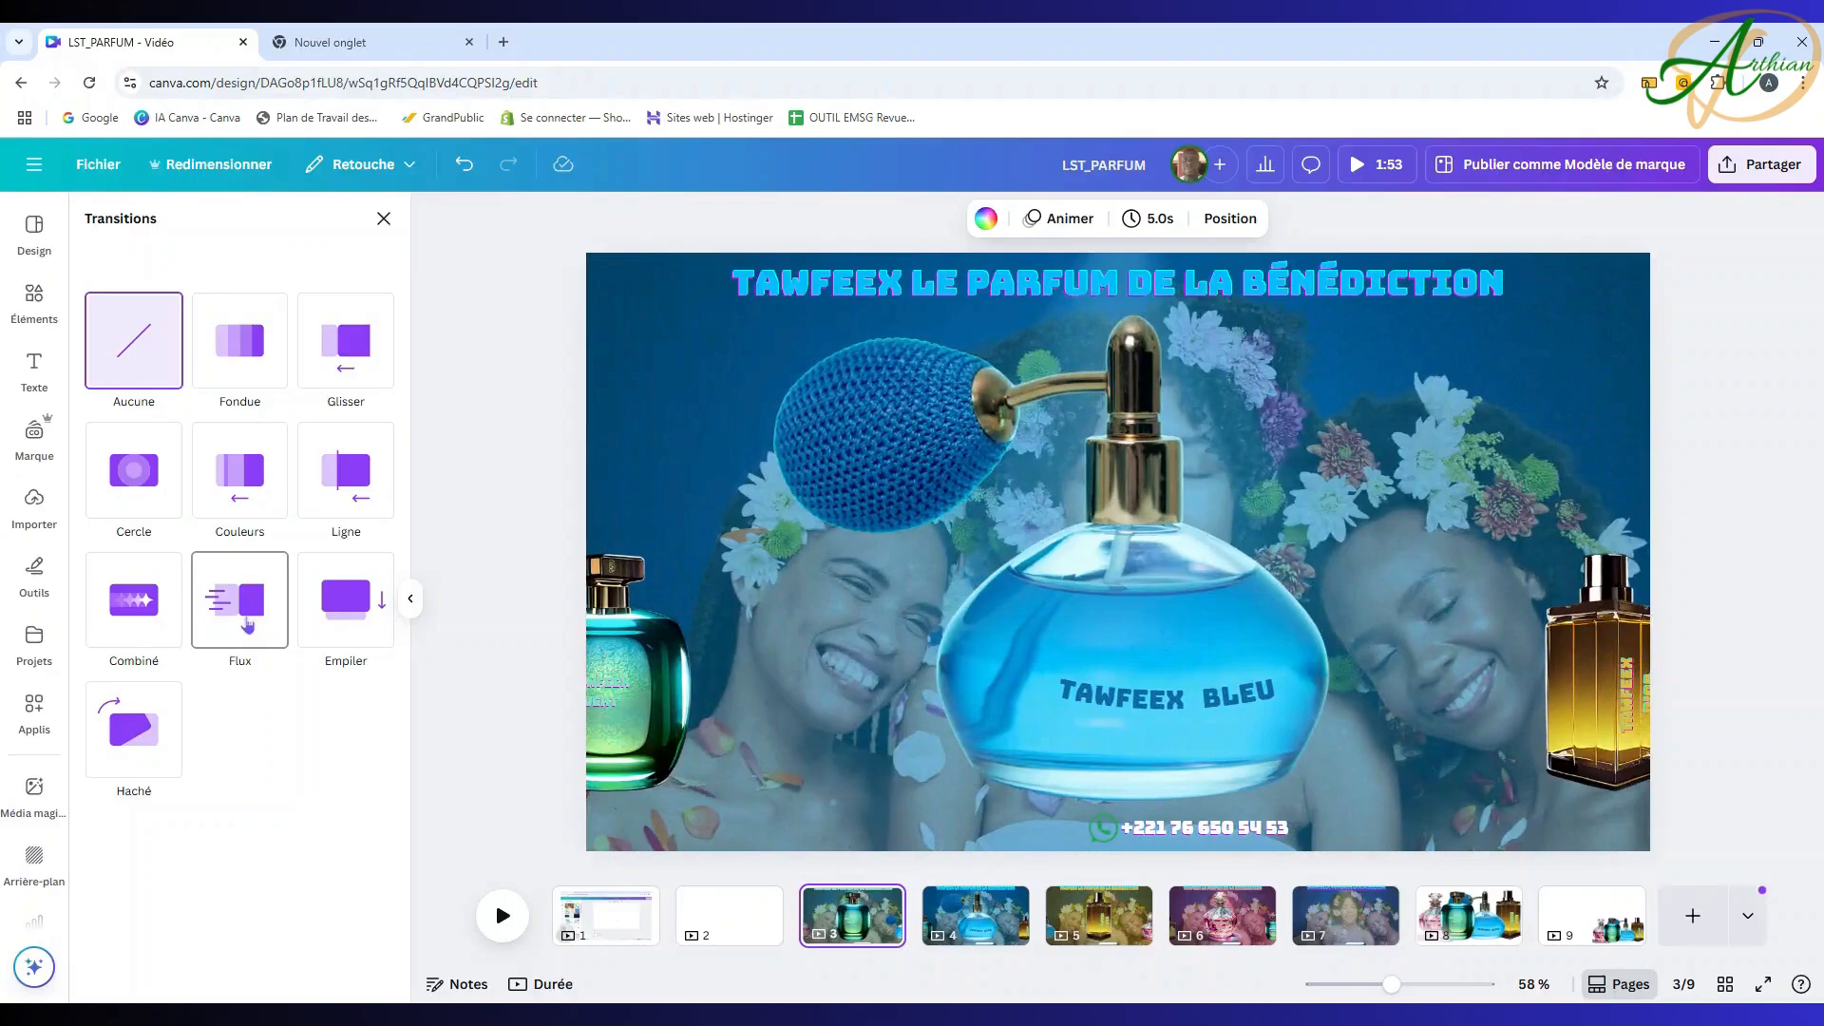
Step: Choose the Combiné transition, set its duration to 1.4 s, and apply it to all pages
{"action": "left_click", "coordinate": [133, 613]}
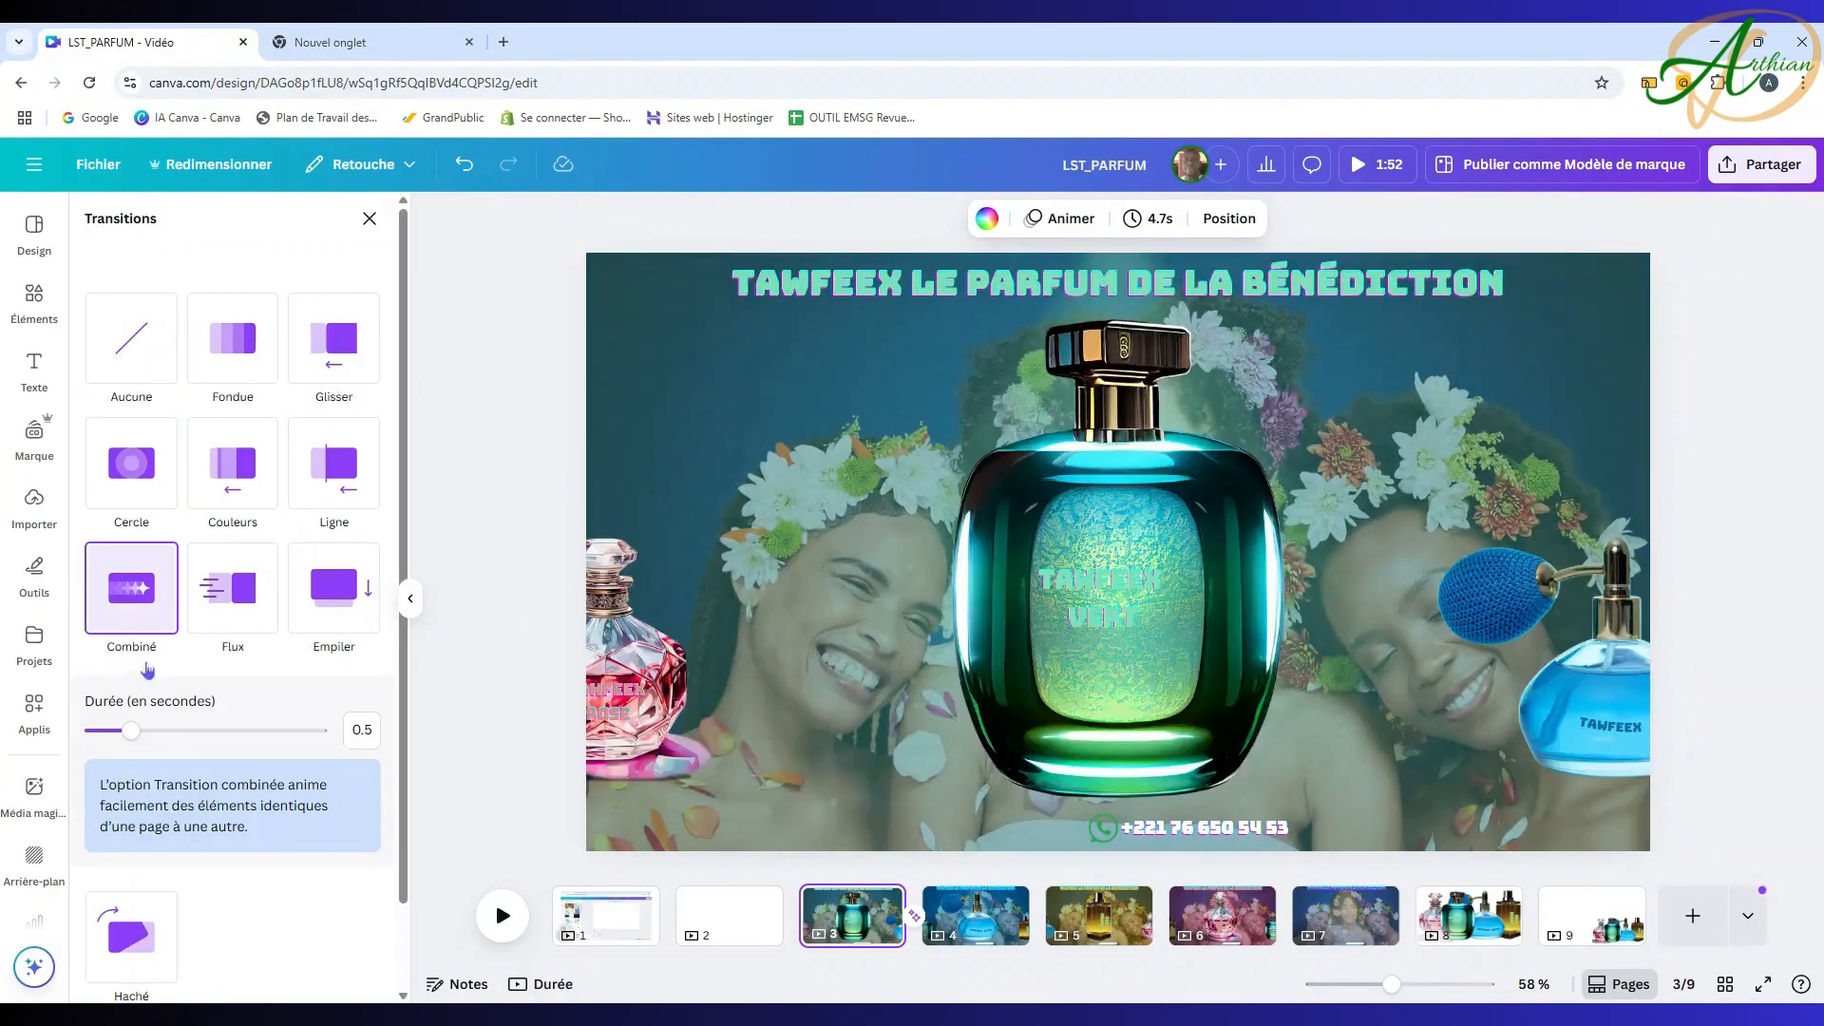
{"action": "left_click_drag", "start_coordinate": [135, 739], "coordinate": [217, 732]}
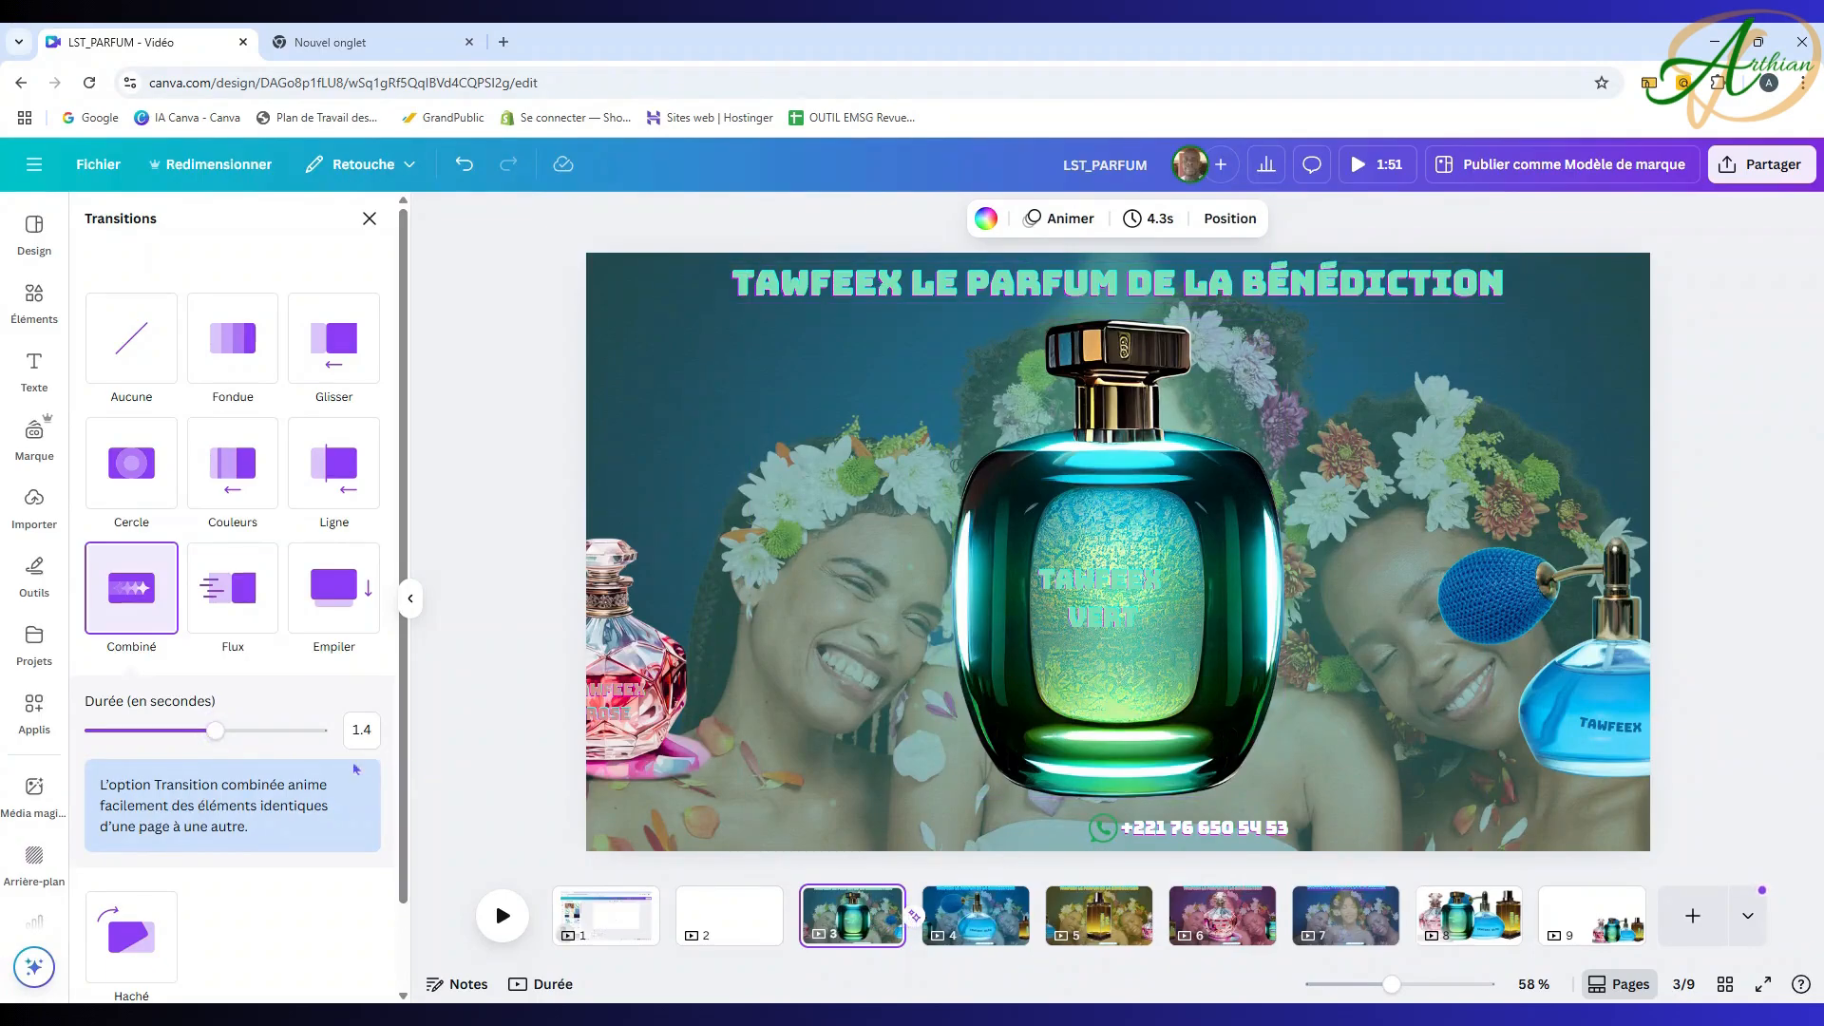
{"action": "scroll", "coordinate": [282, 894], "scroll_direction": "down", "scroll_amount": 1}
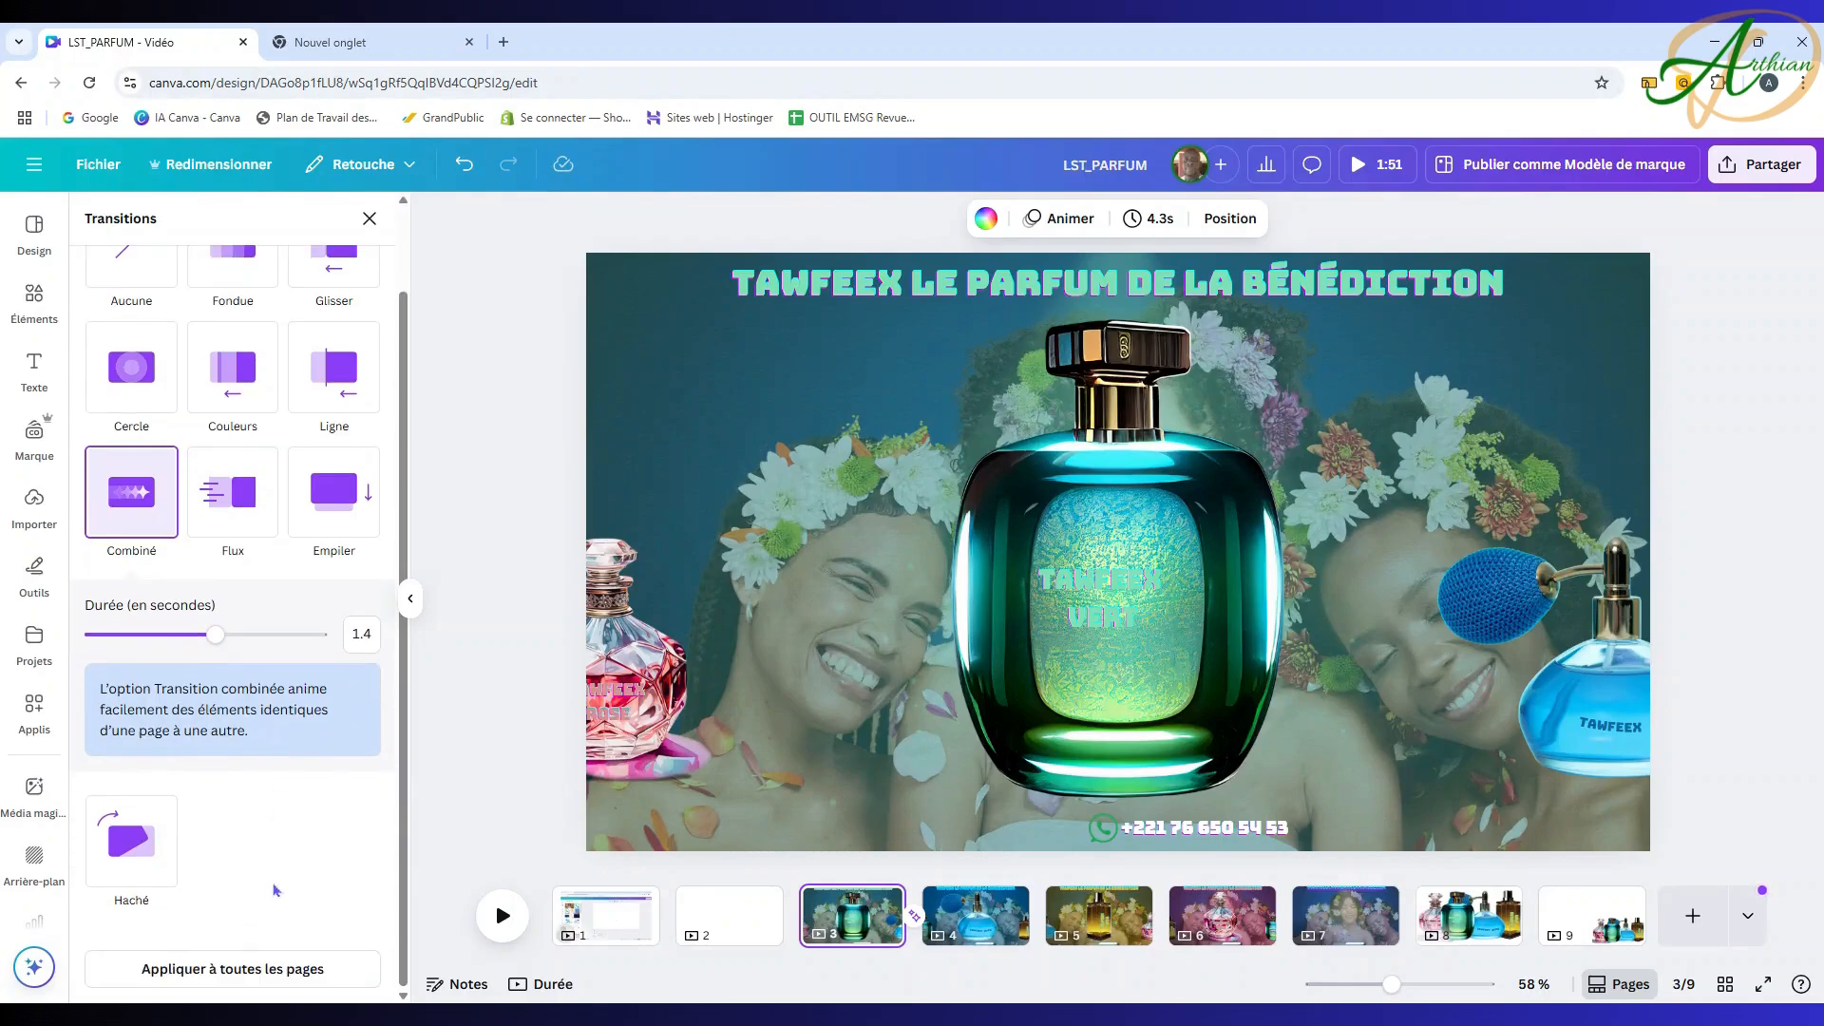
{"action": "left_click", "coordinate": [271, 964]}
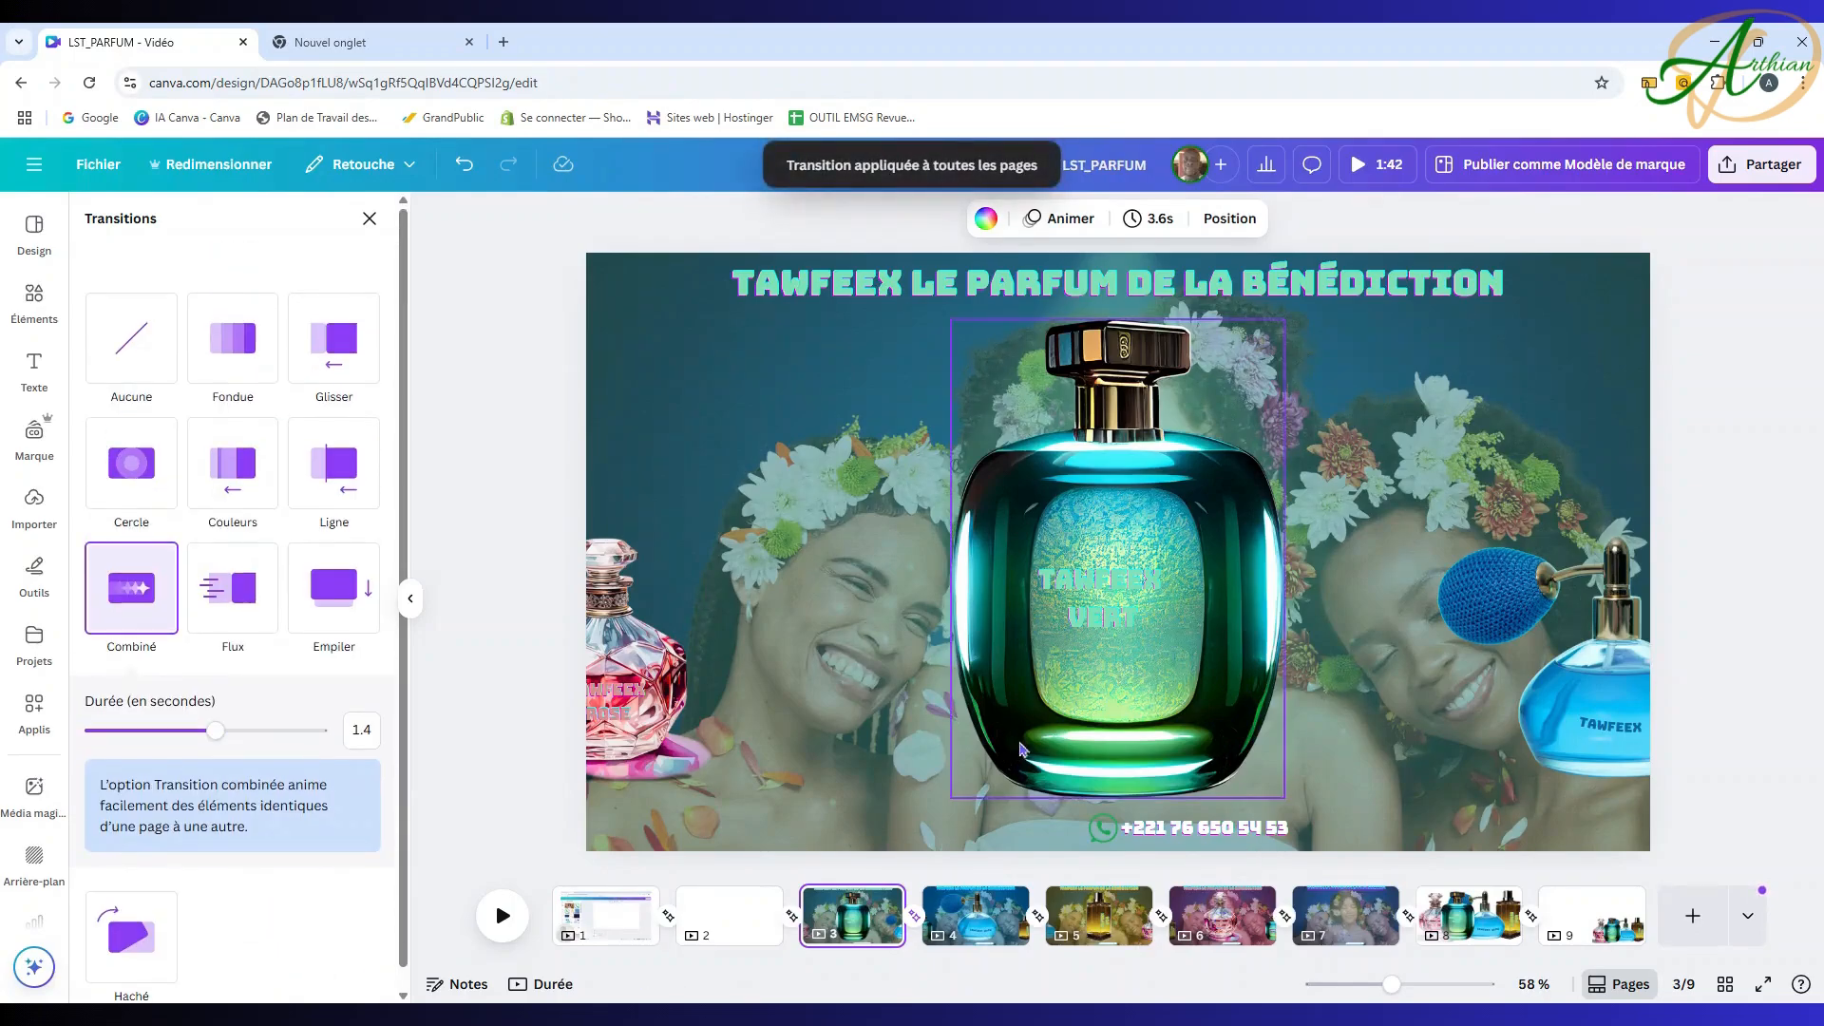
Step: Select pages 3–7 and shorten their timing to 2.5 seconds
{"action": "left_click", "coordinate": [1343, 931], "text": "shift"}
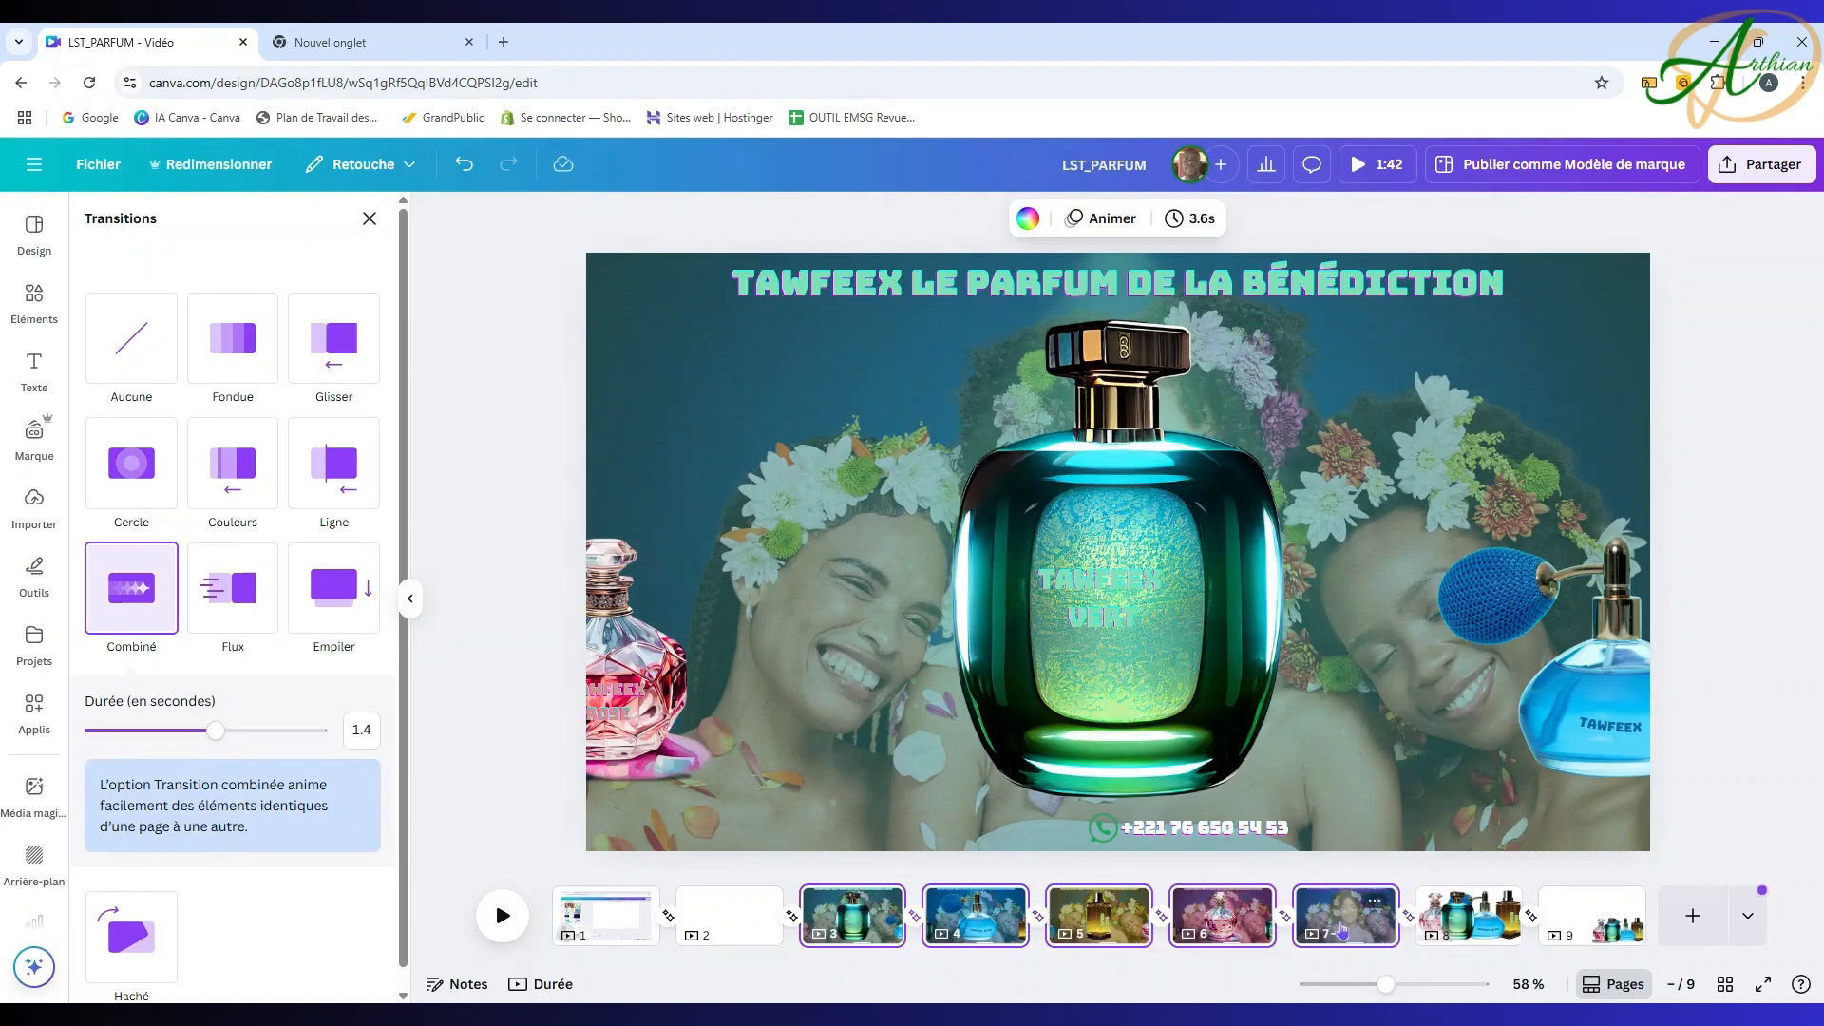
{"action": "left_click", "coordinate": [1207, 220]}
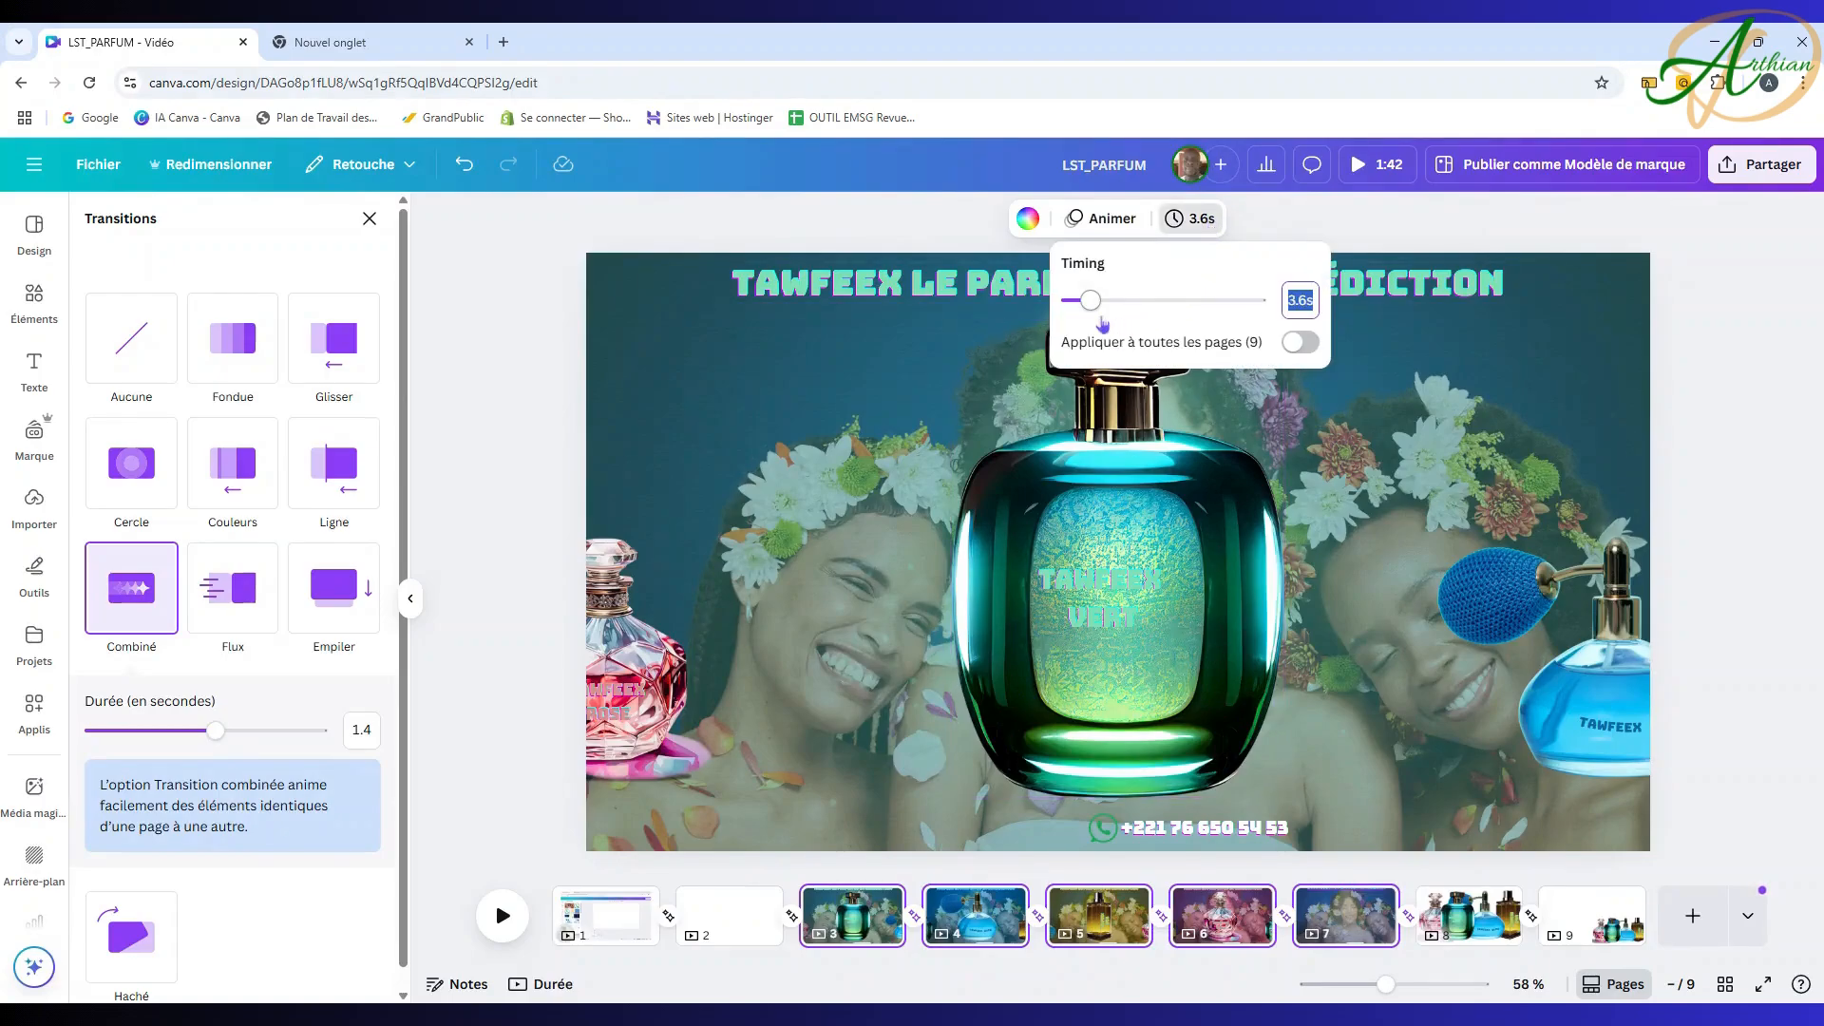
{"action": "left_click", "coordinate": [1090, 304]}
{"action": "left_click_drag", "start_coordinate": [1088, 308], "coordinate": [1083, 308]}
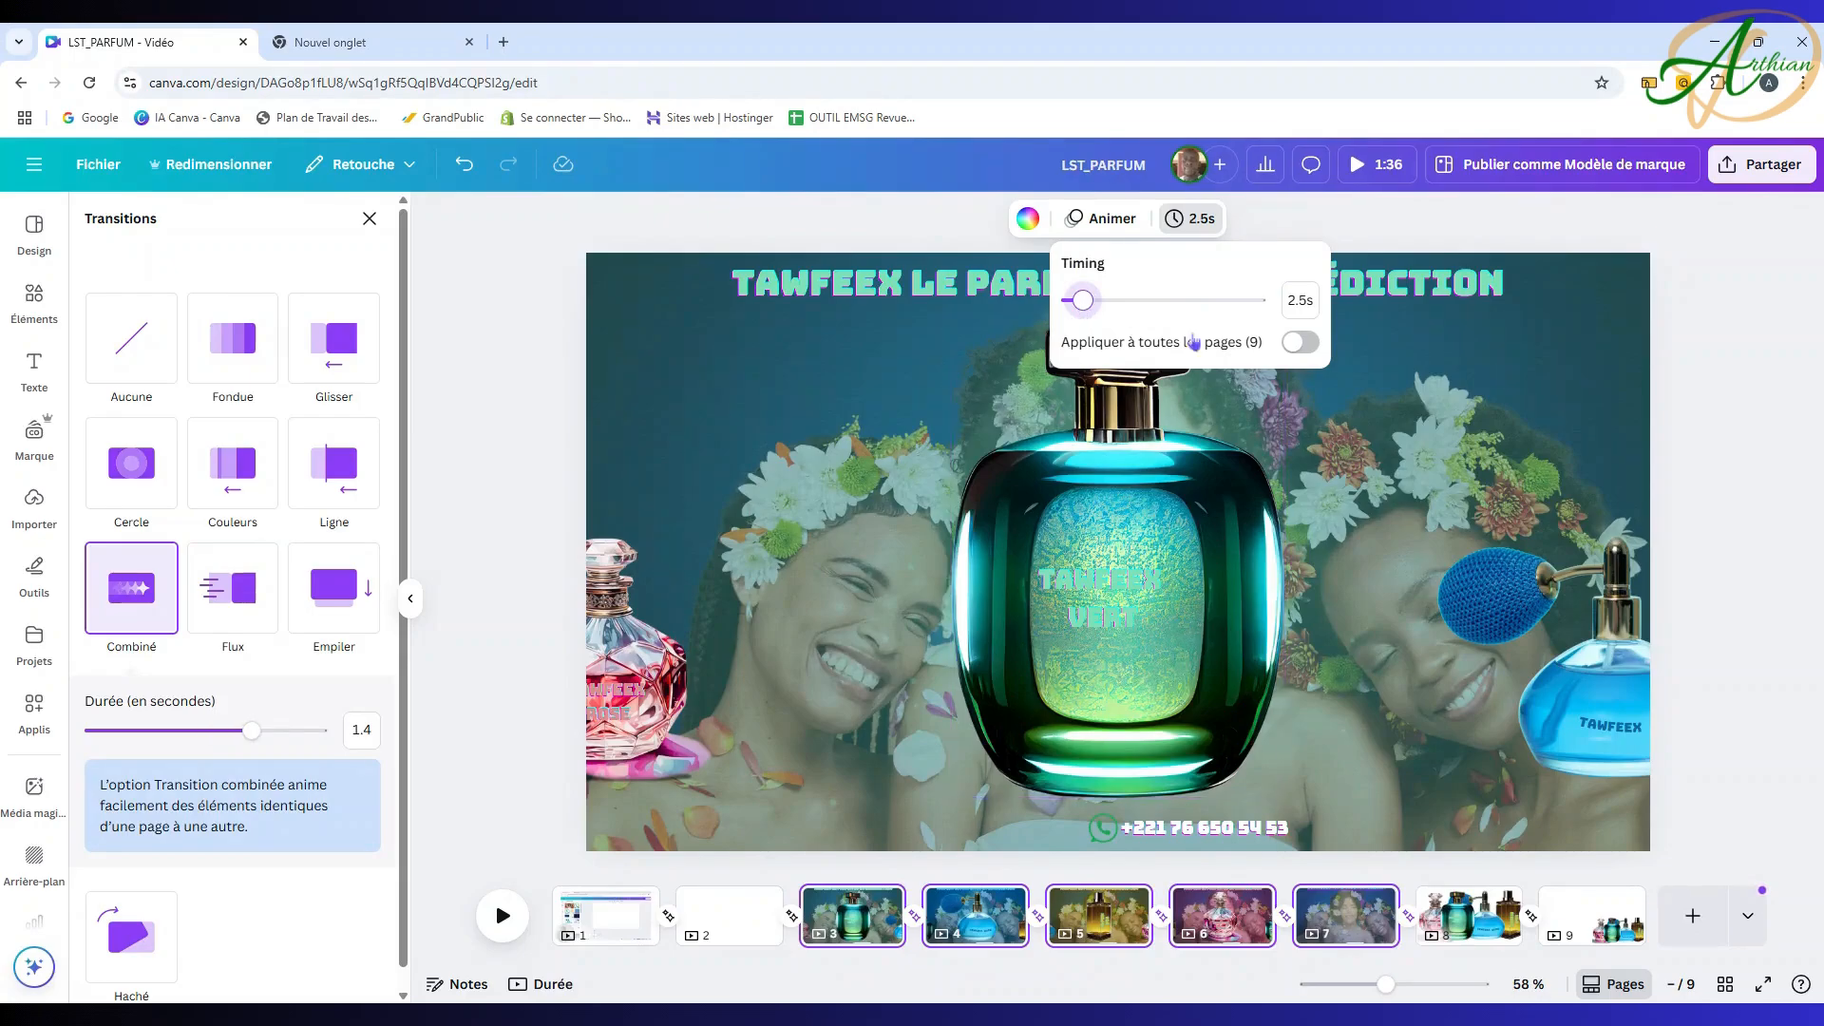
{"action": "left_click", "coordinate": [1461, 424]}
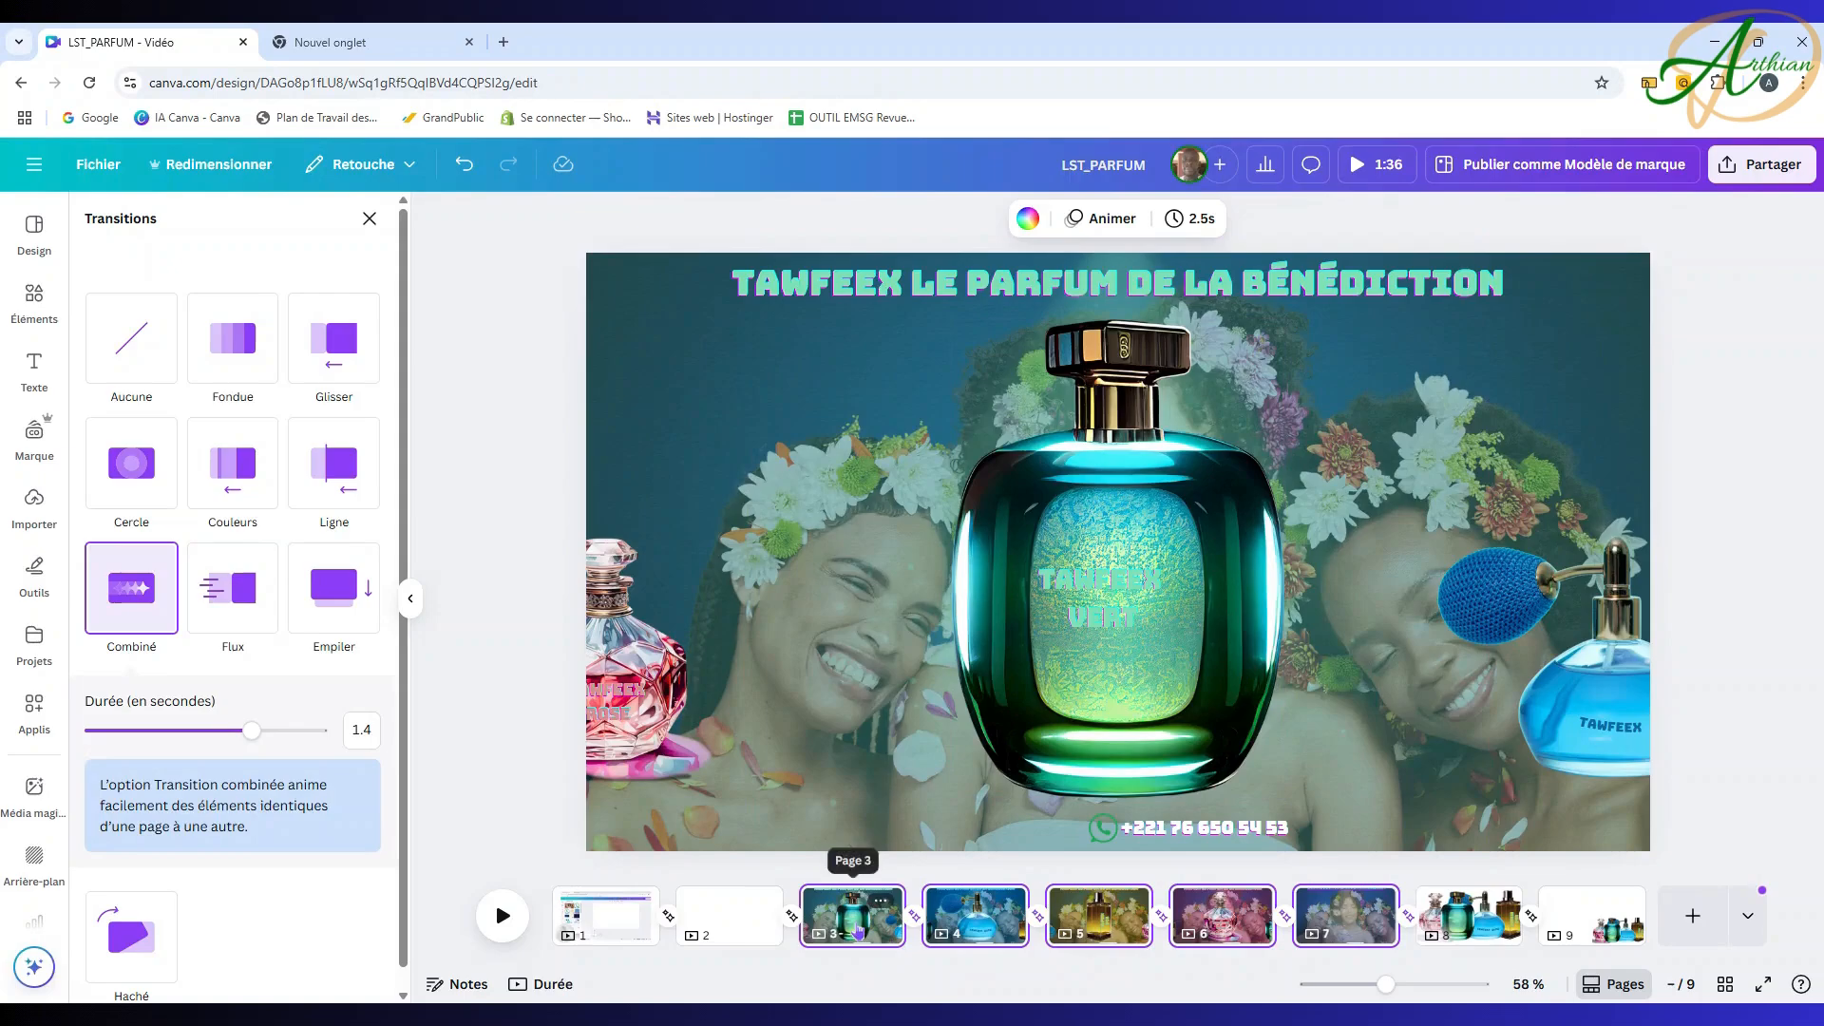
Step: Select page 3 alone and play a preview of the video
{"action": "left_click", "coordinate": [858, 929]}
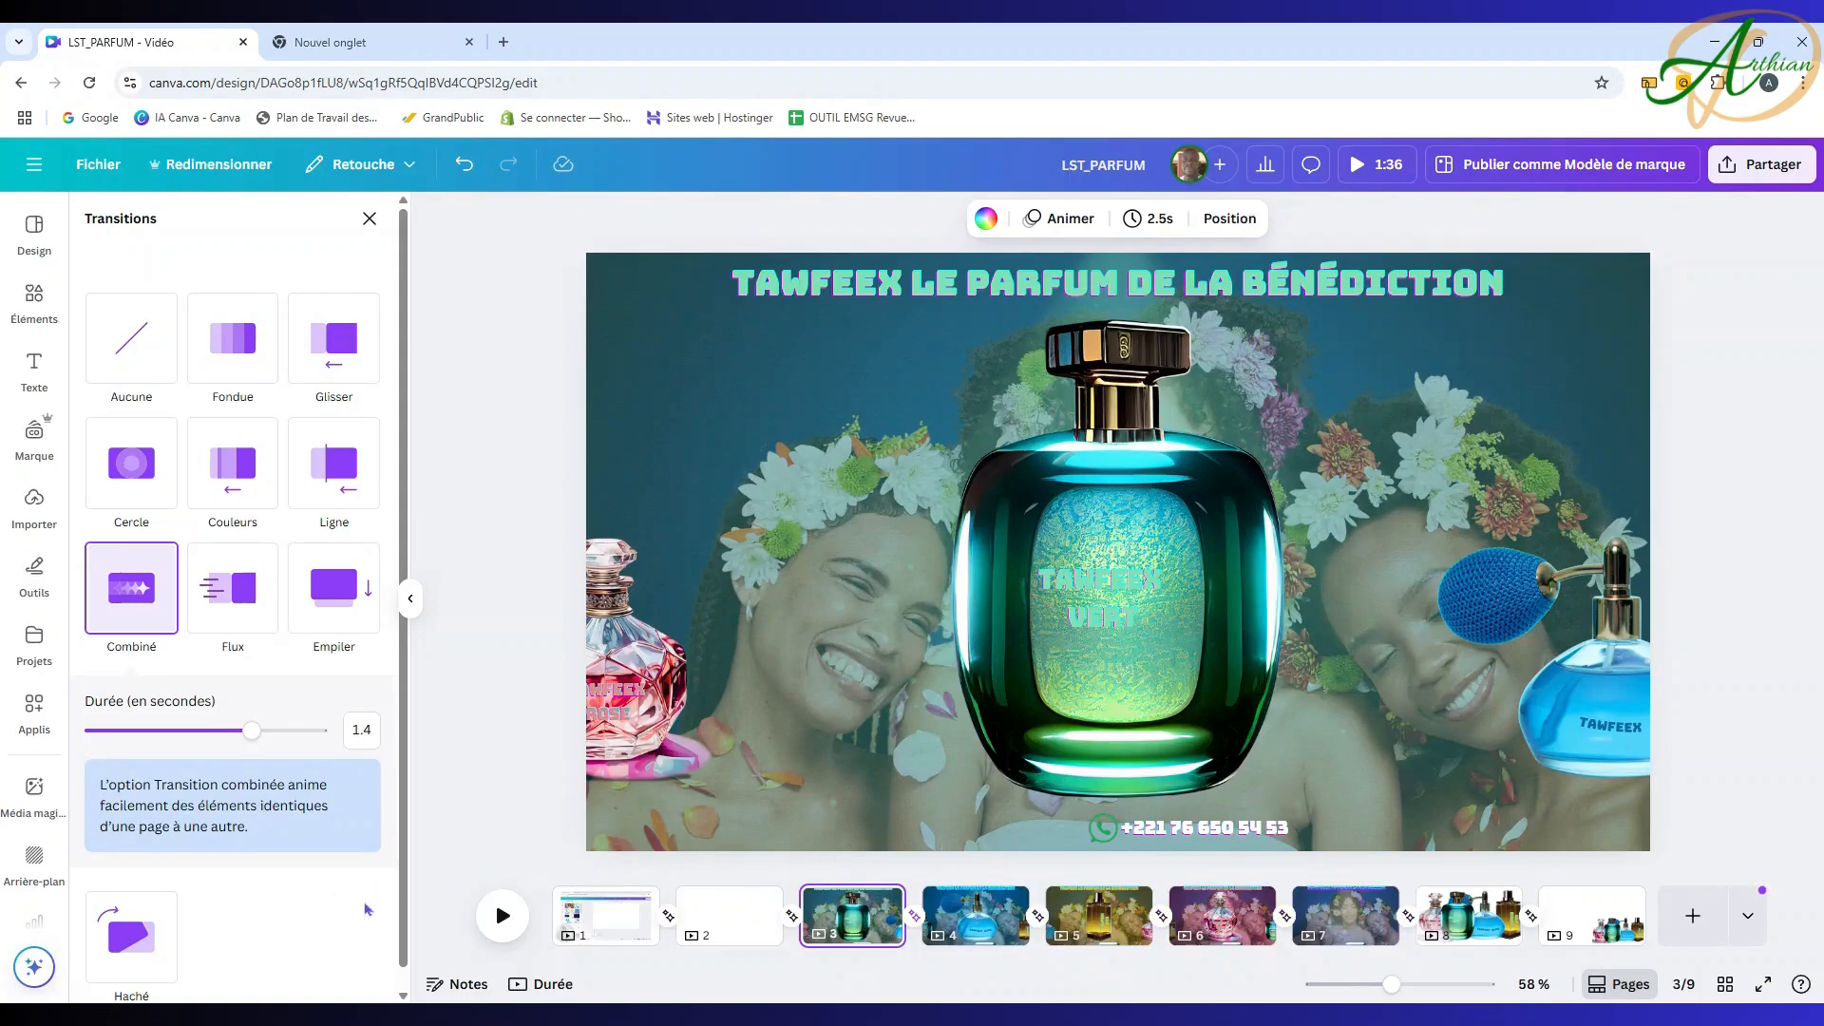
{"action": "left_click", "coordinate": [369, 218]}
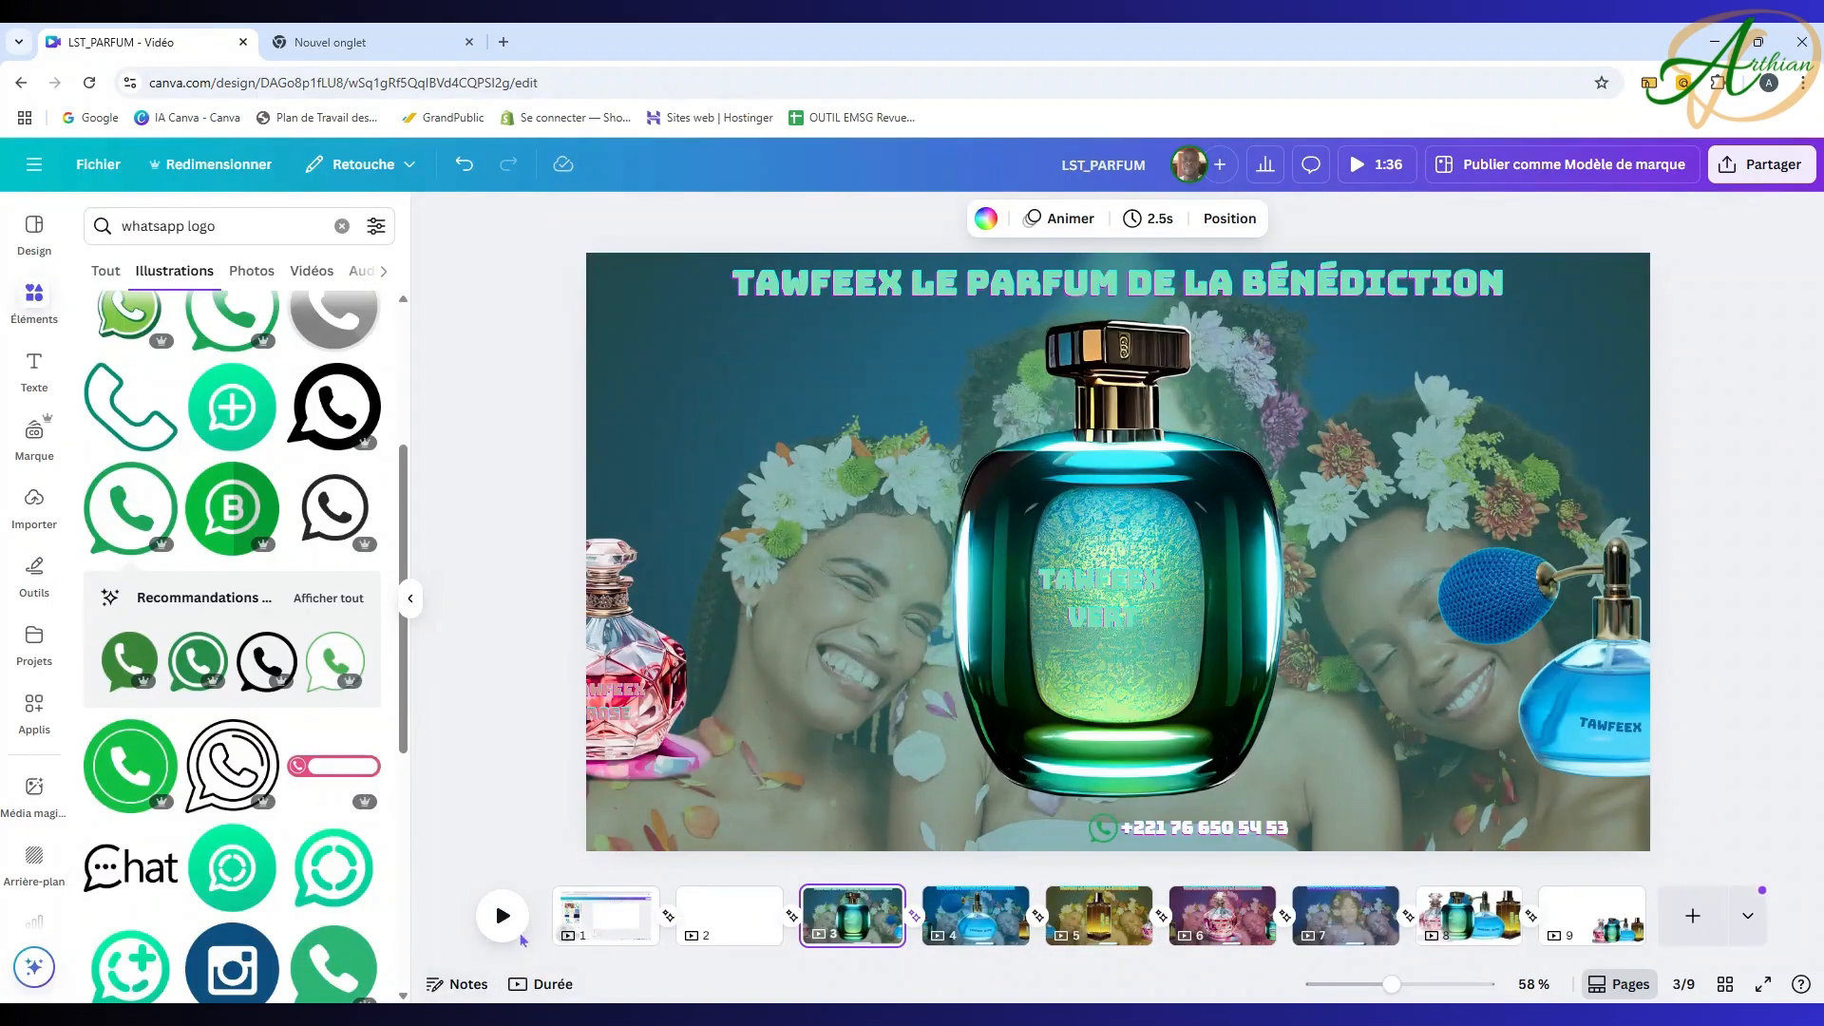
{"action": "left_click", "coordinate": [516, 925]}
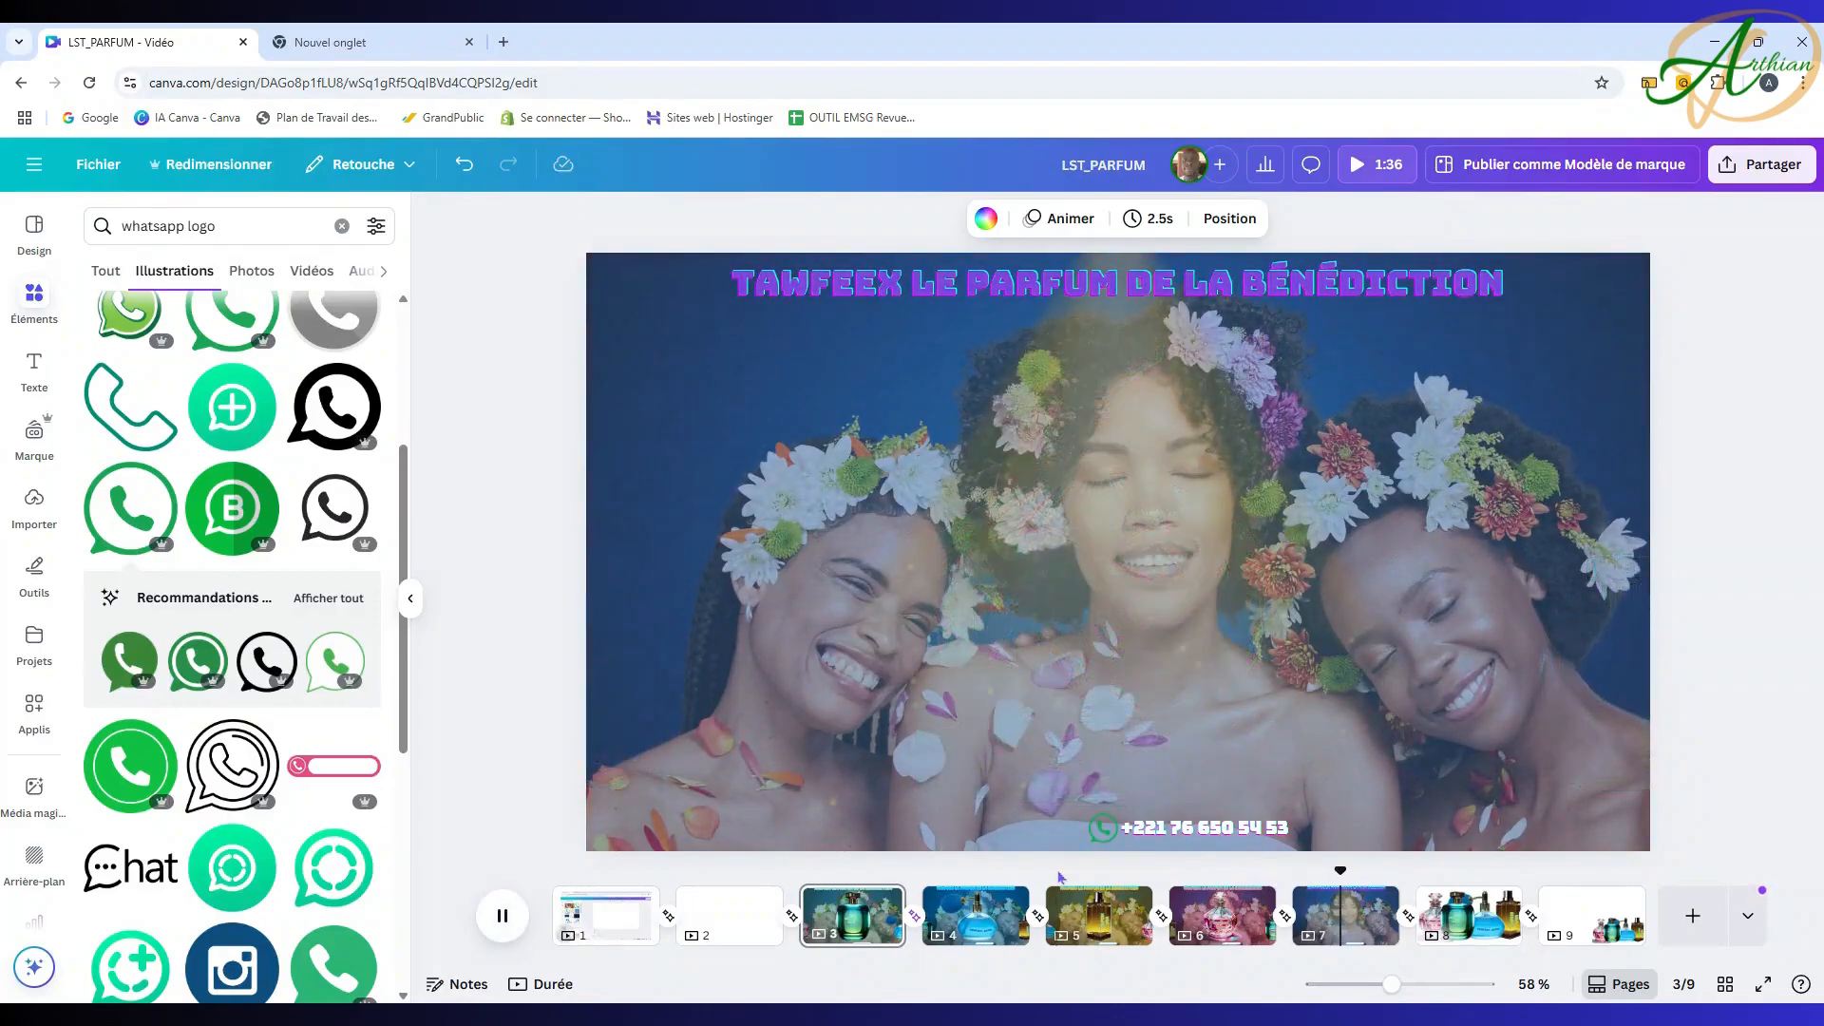
{"action": "left_click", "coordinate": [503, 915]}
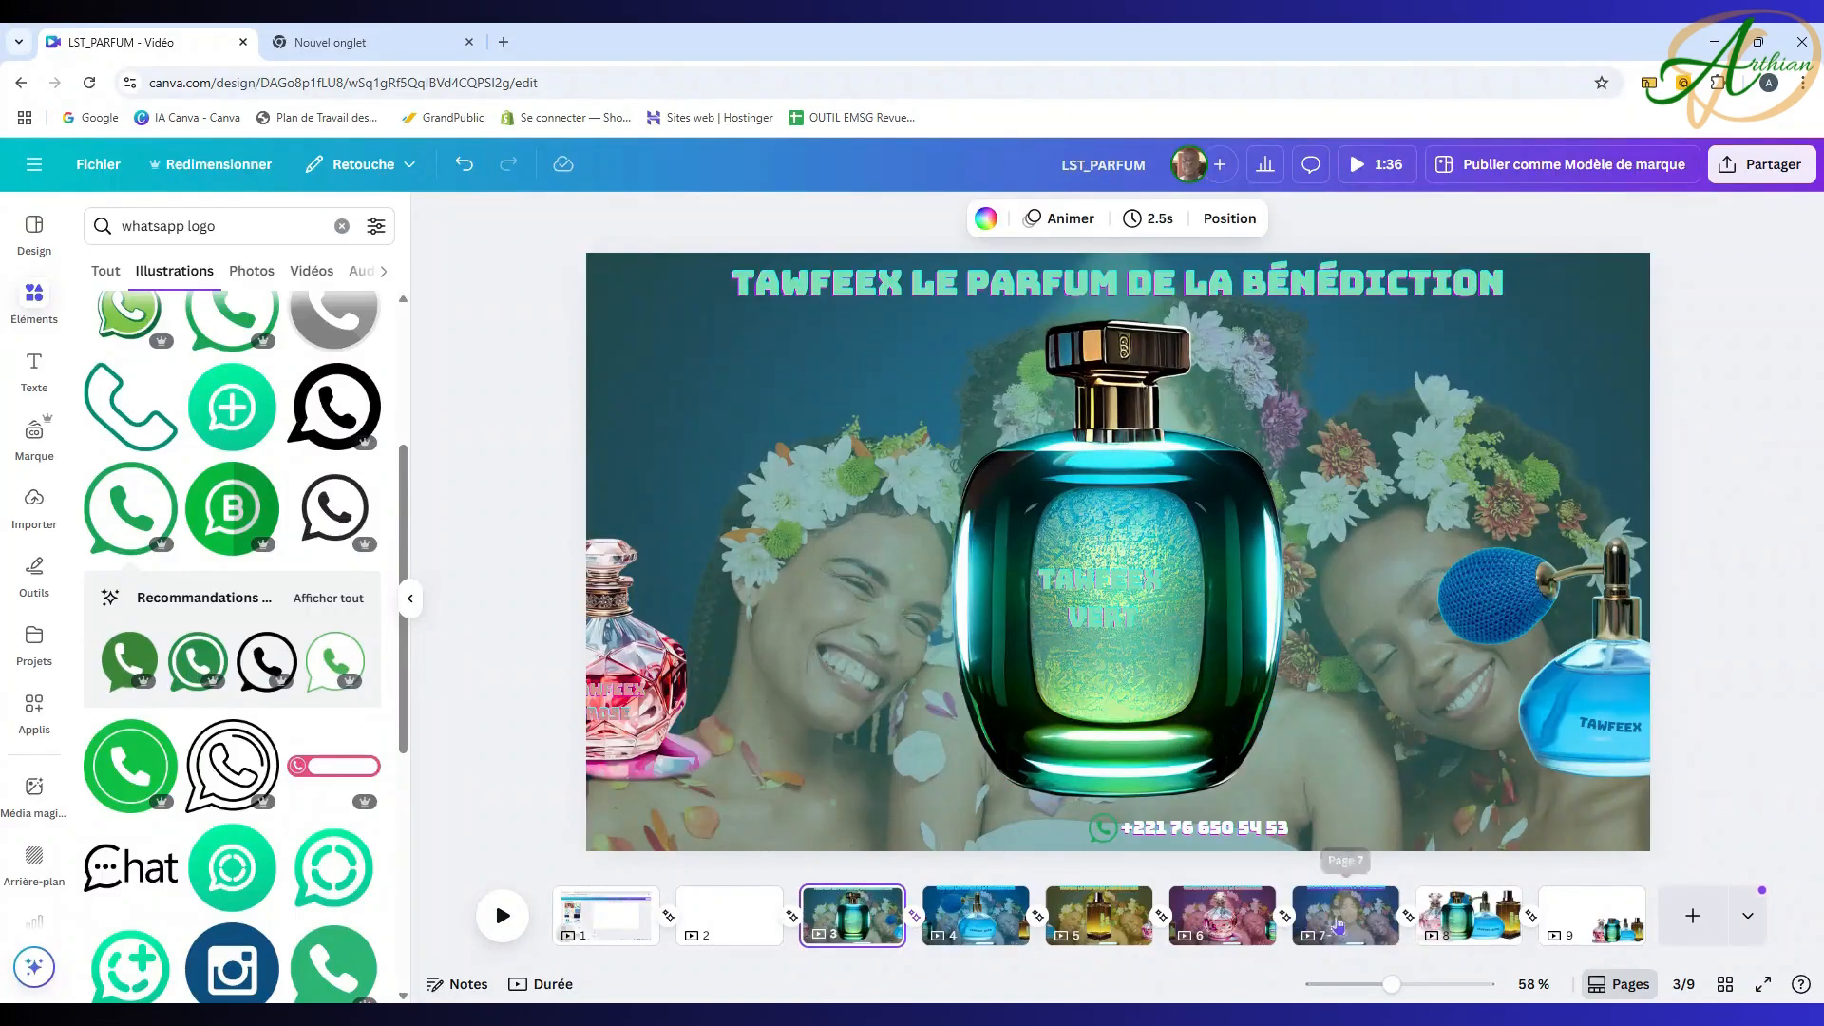
Step: Reselect pages 3–7 and set their exact timing to 2.0 seconds
{"action": "left_click", "coordinate": [1354, 927], "text": "shift"}
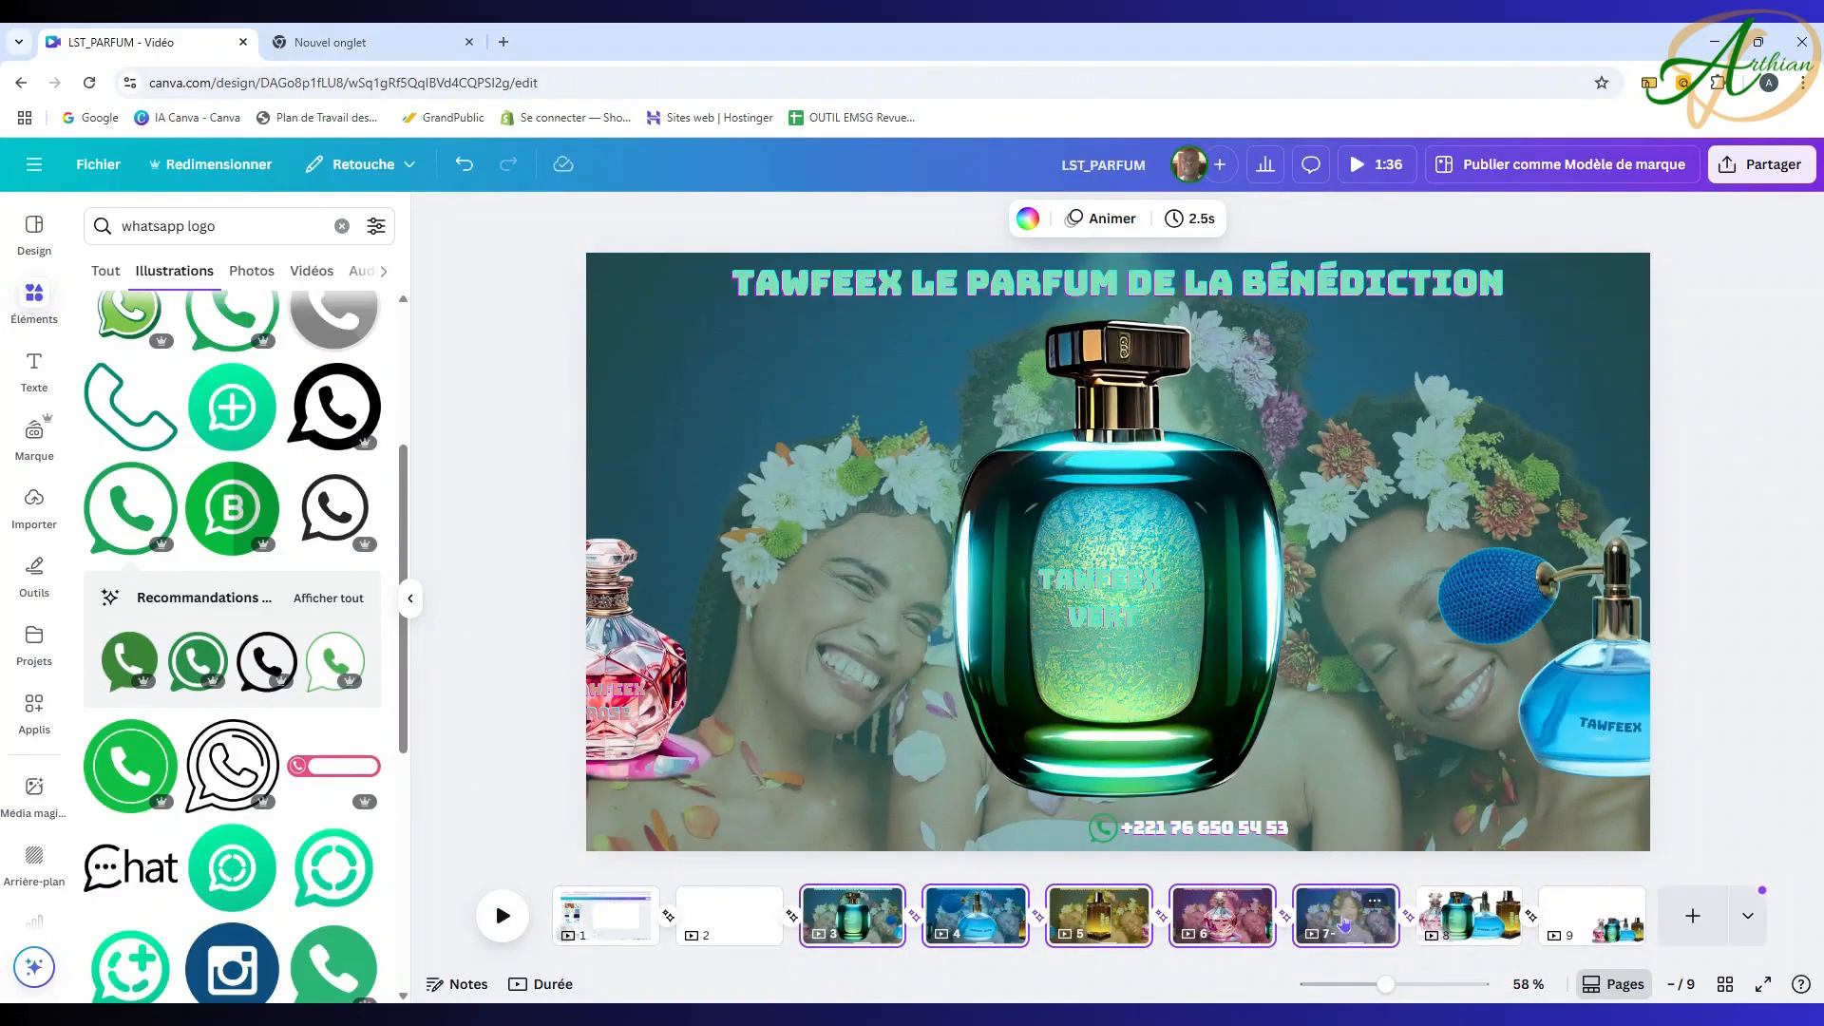
{"action": "left_click", "coordinate": [1190, 217]}
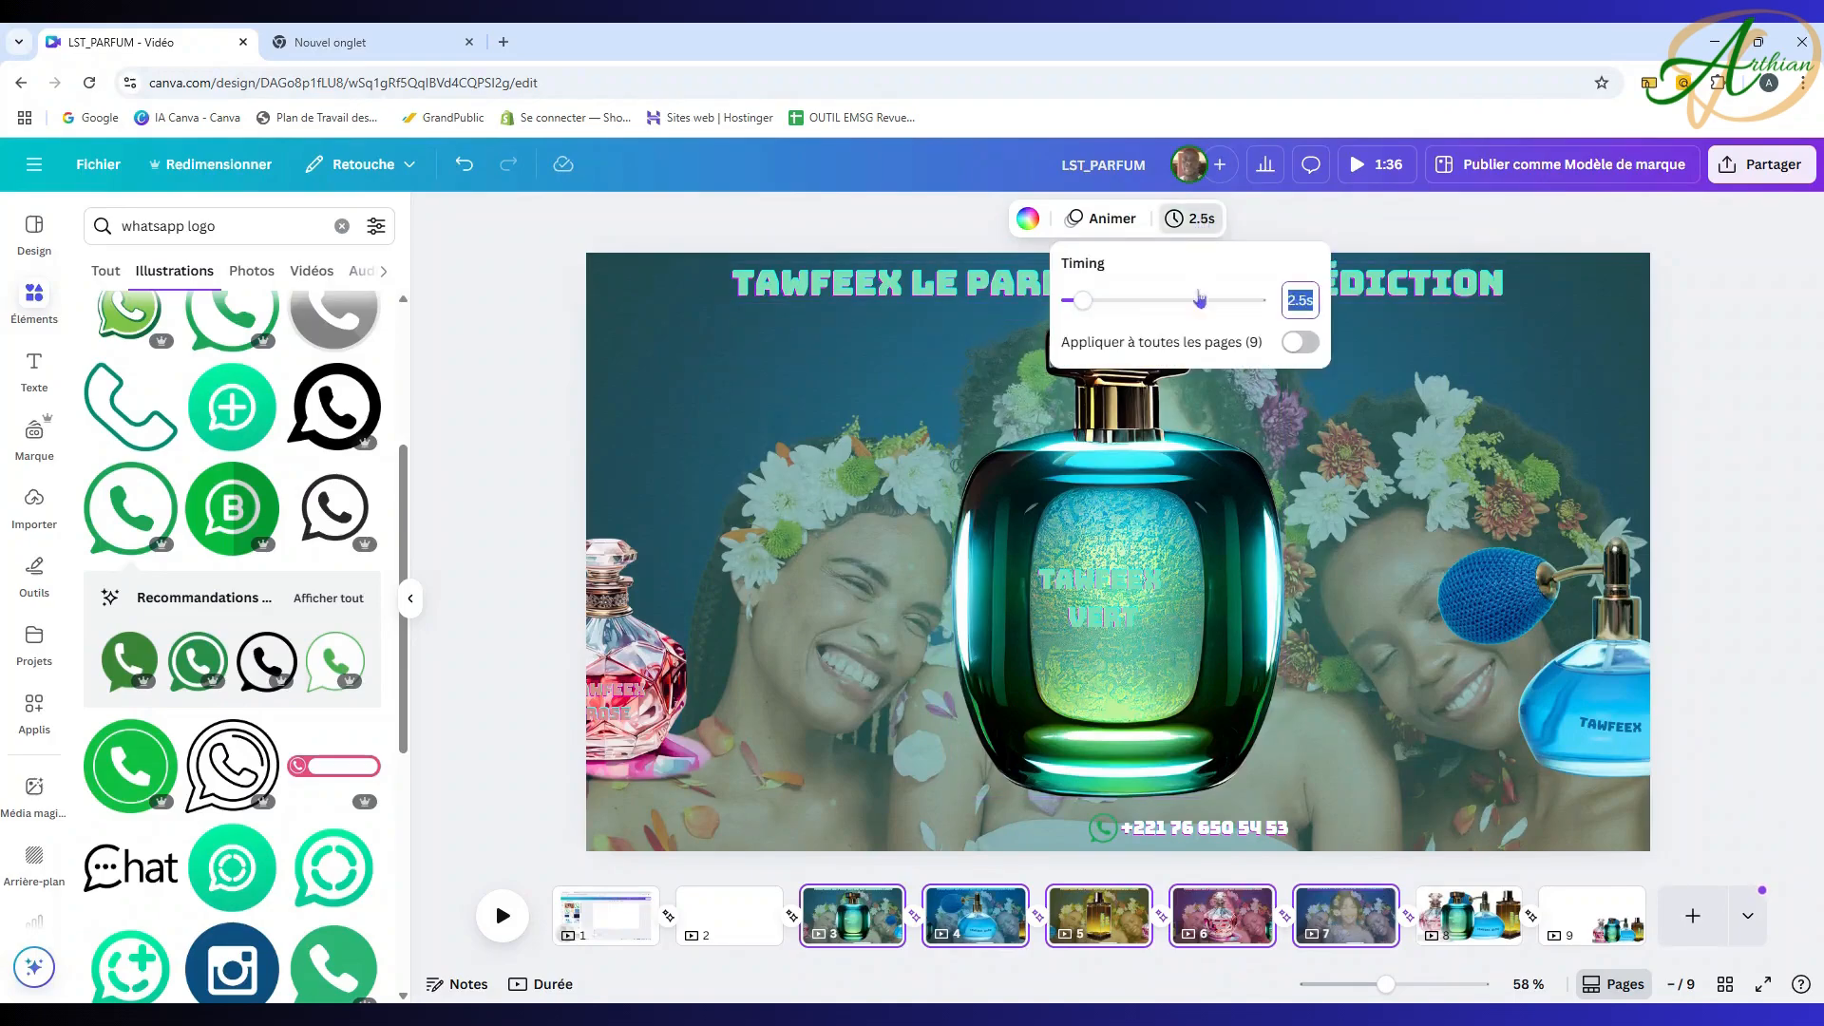
{"action": "left_click_drag", "start_coordinate": [1084, 302], "coordinate": [1080, 314]}
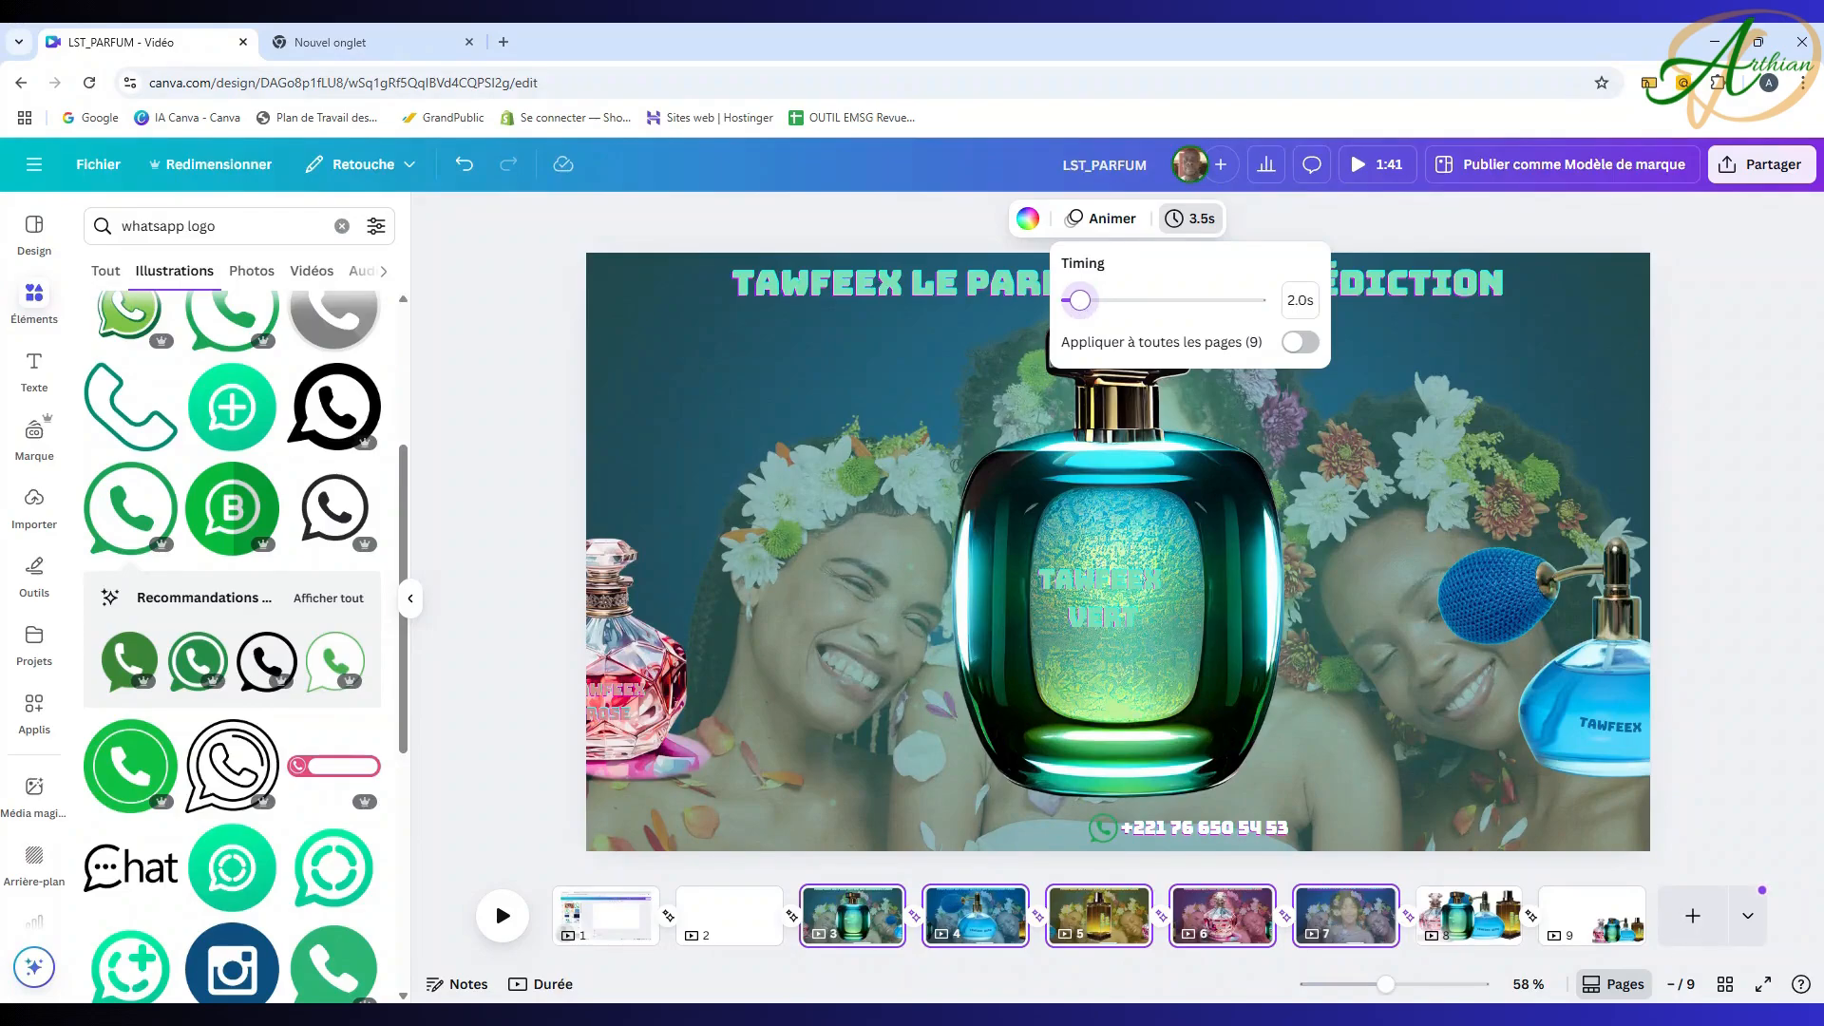
{"action": "left_click", "coordinate": [1305, 301]}
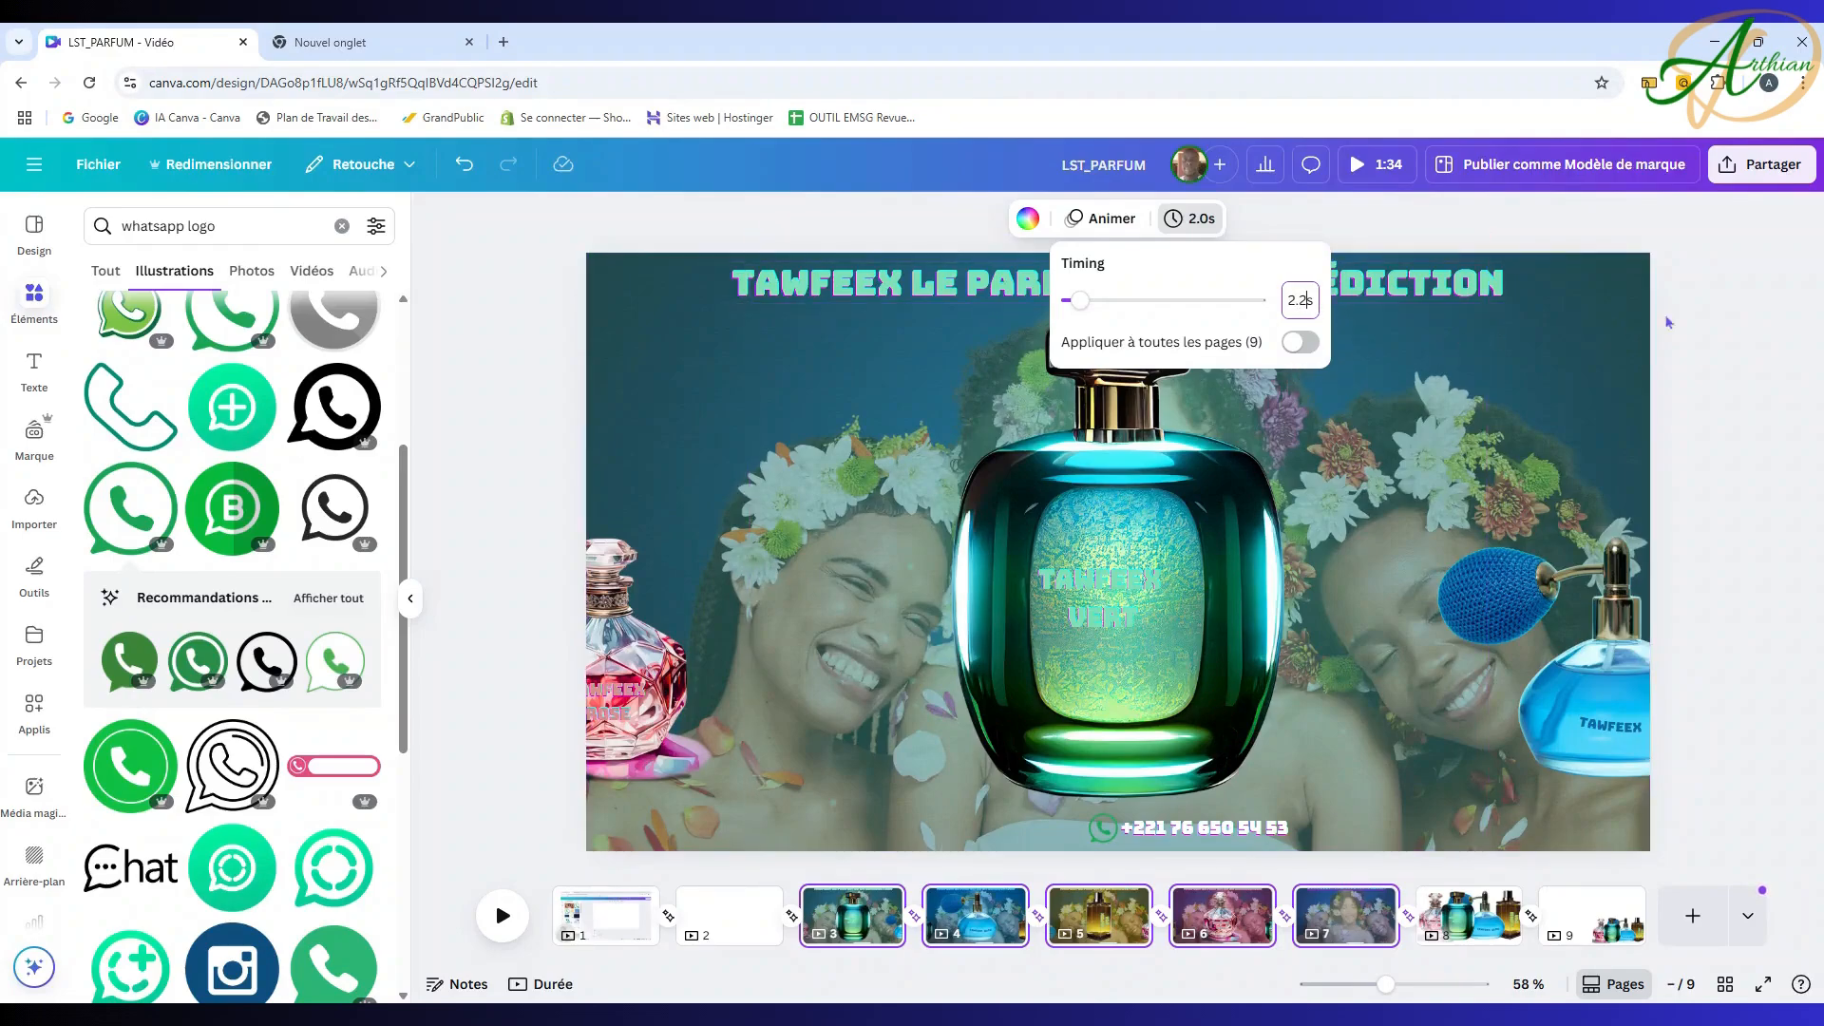
{"action": "left_click", "coordinate": [1744, 316]}
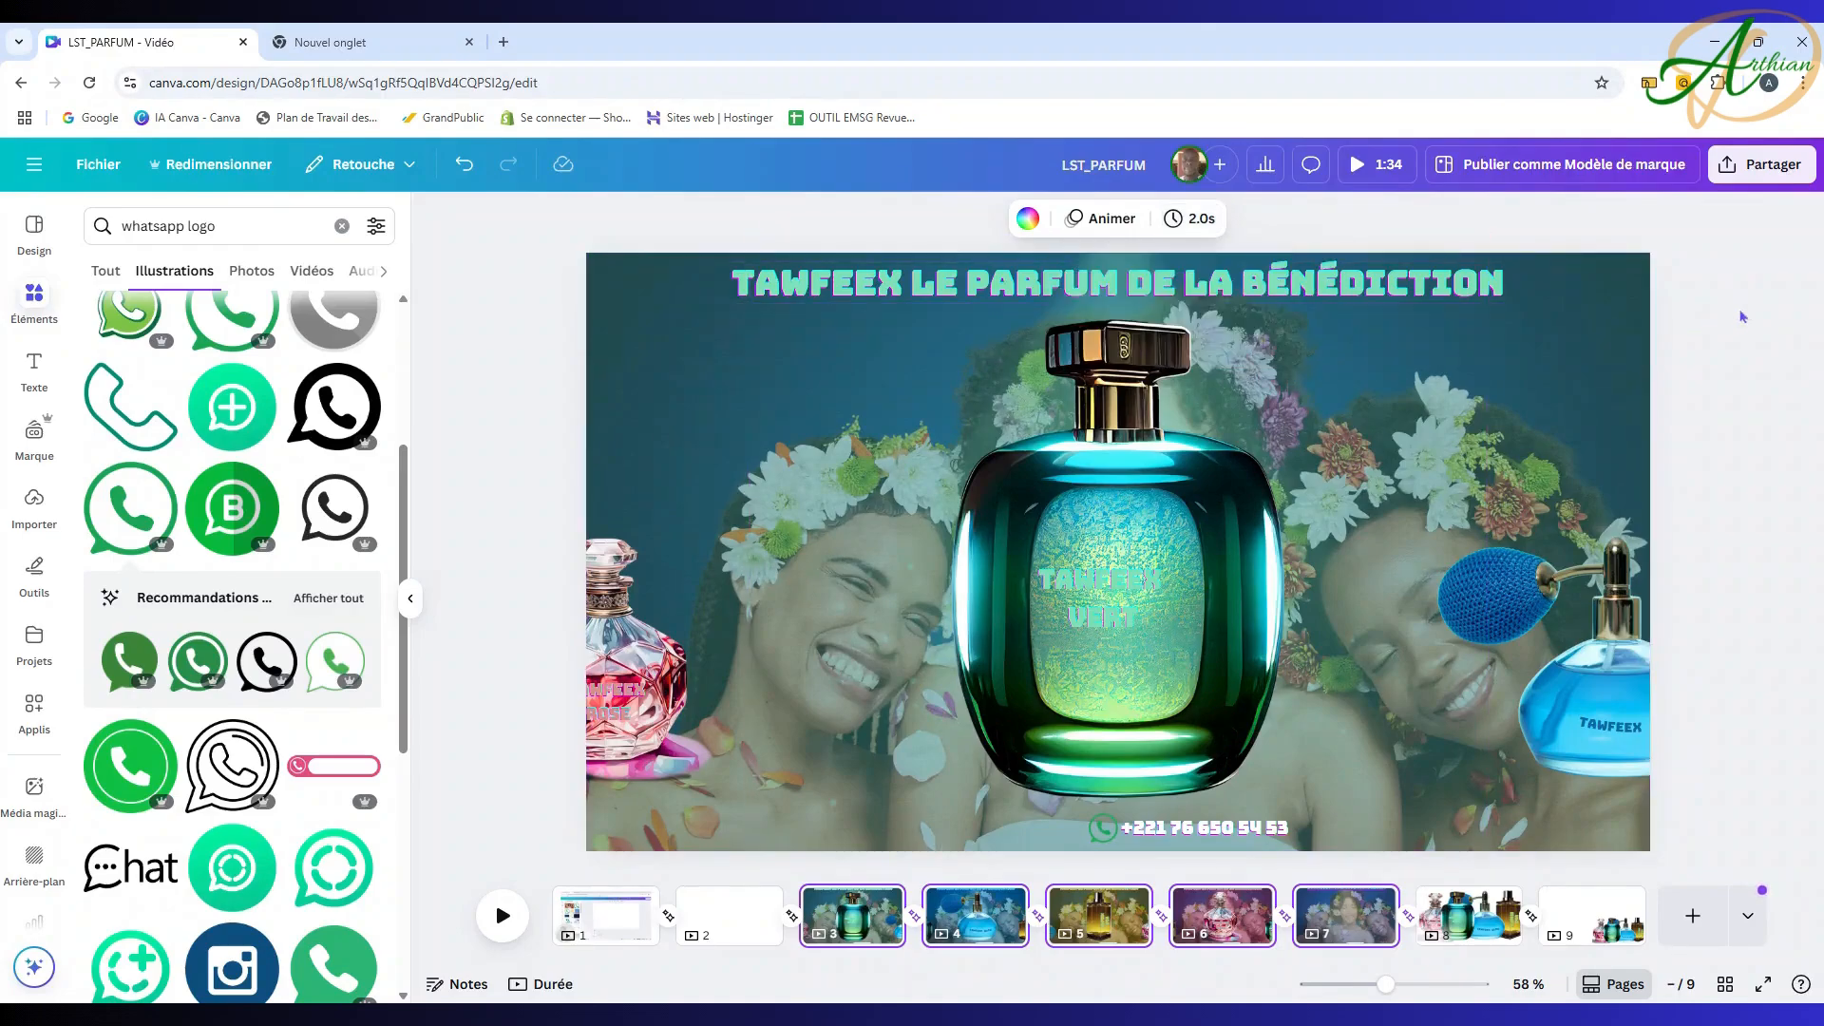
{"action": "left_click", "coordinate": [502, 915]}
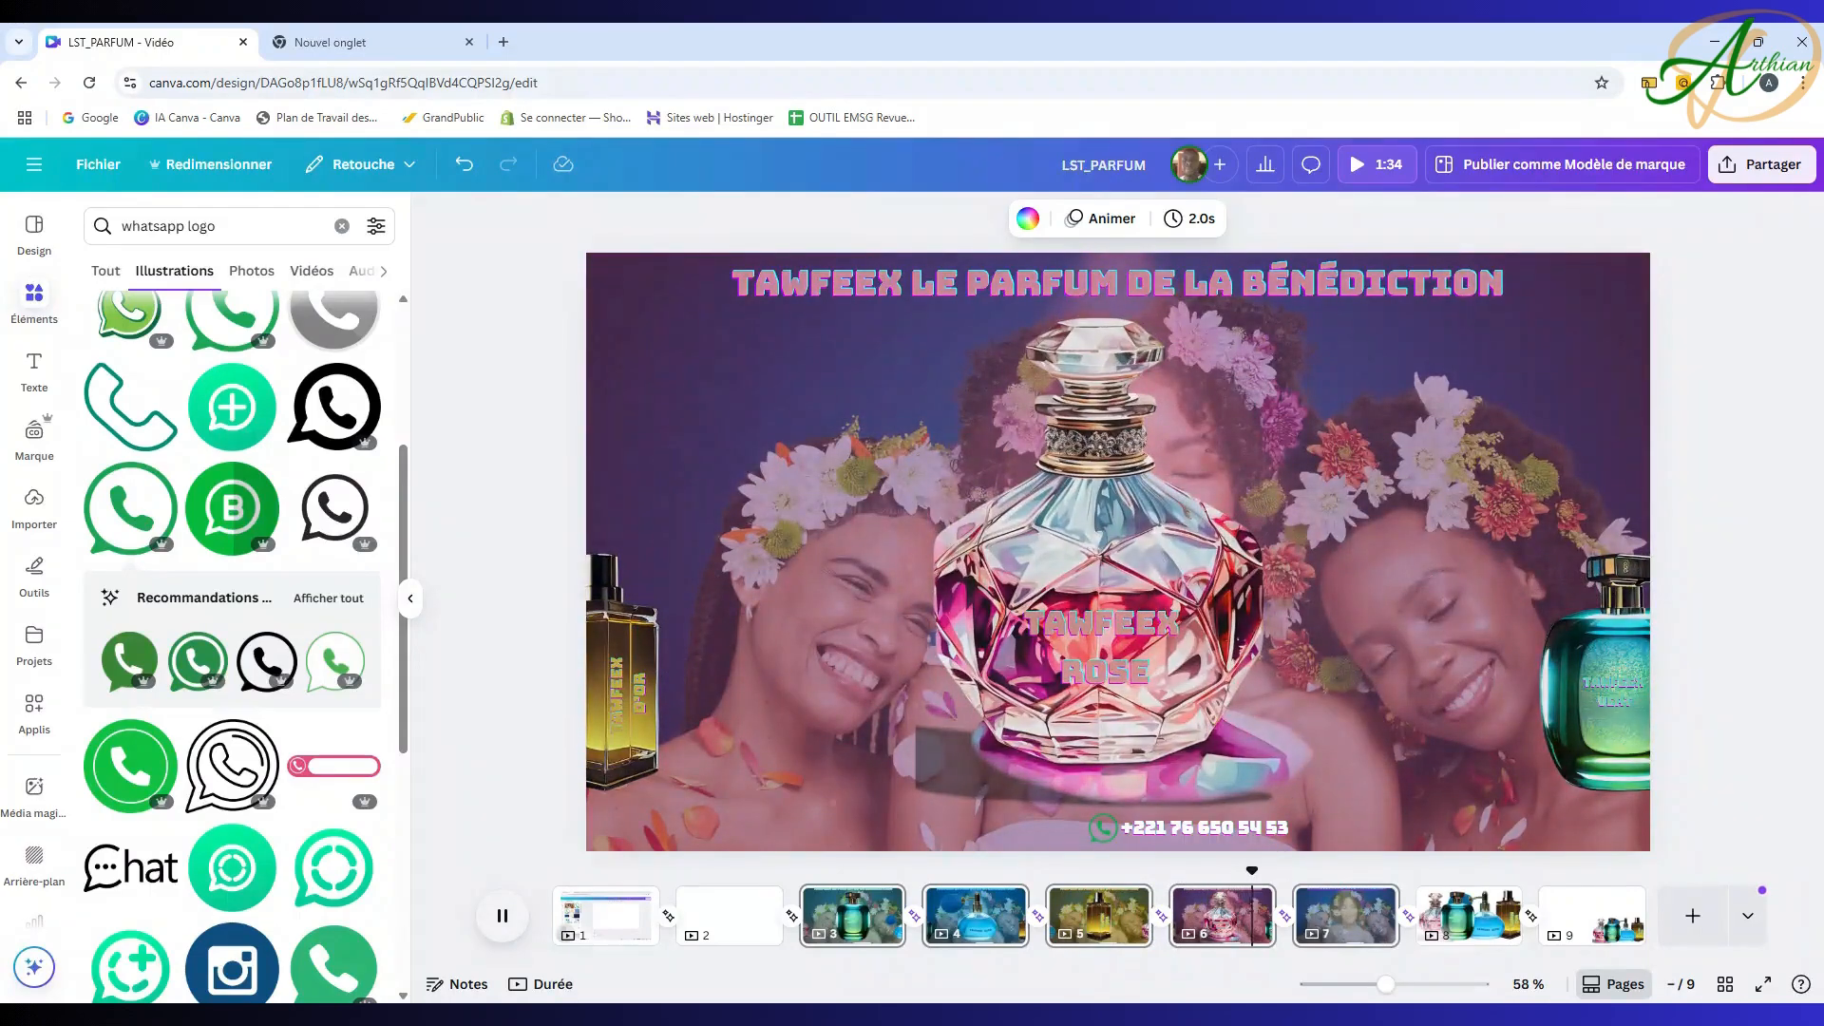
{"action": "left_click", "coordinate": [520, 921]}
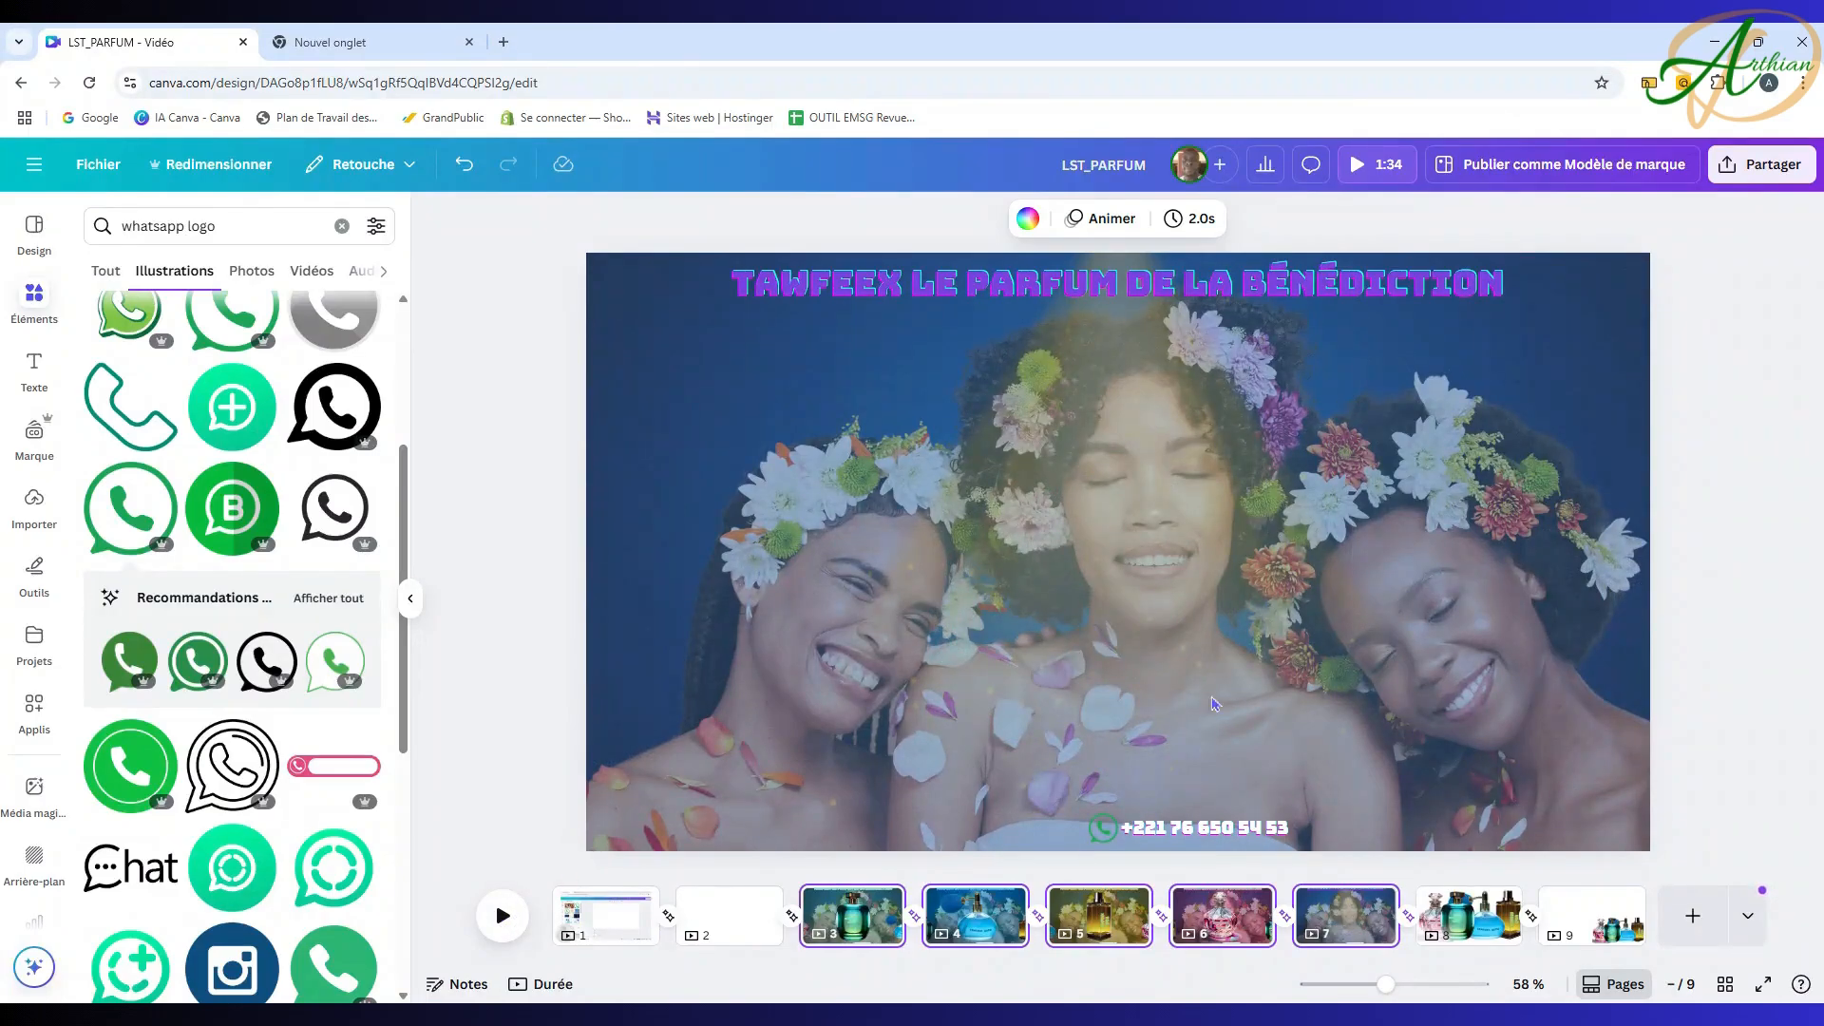
{"action": "left_click", "coordinate": [872, 936]}
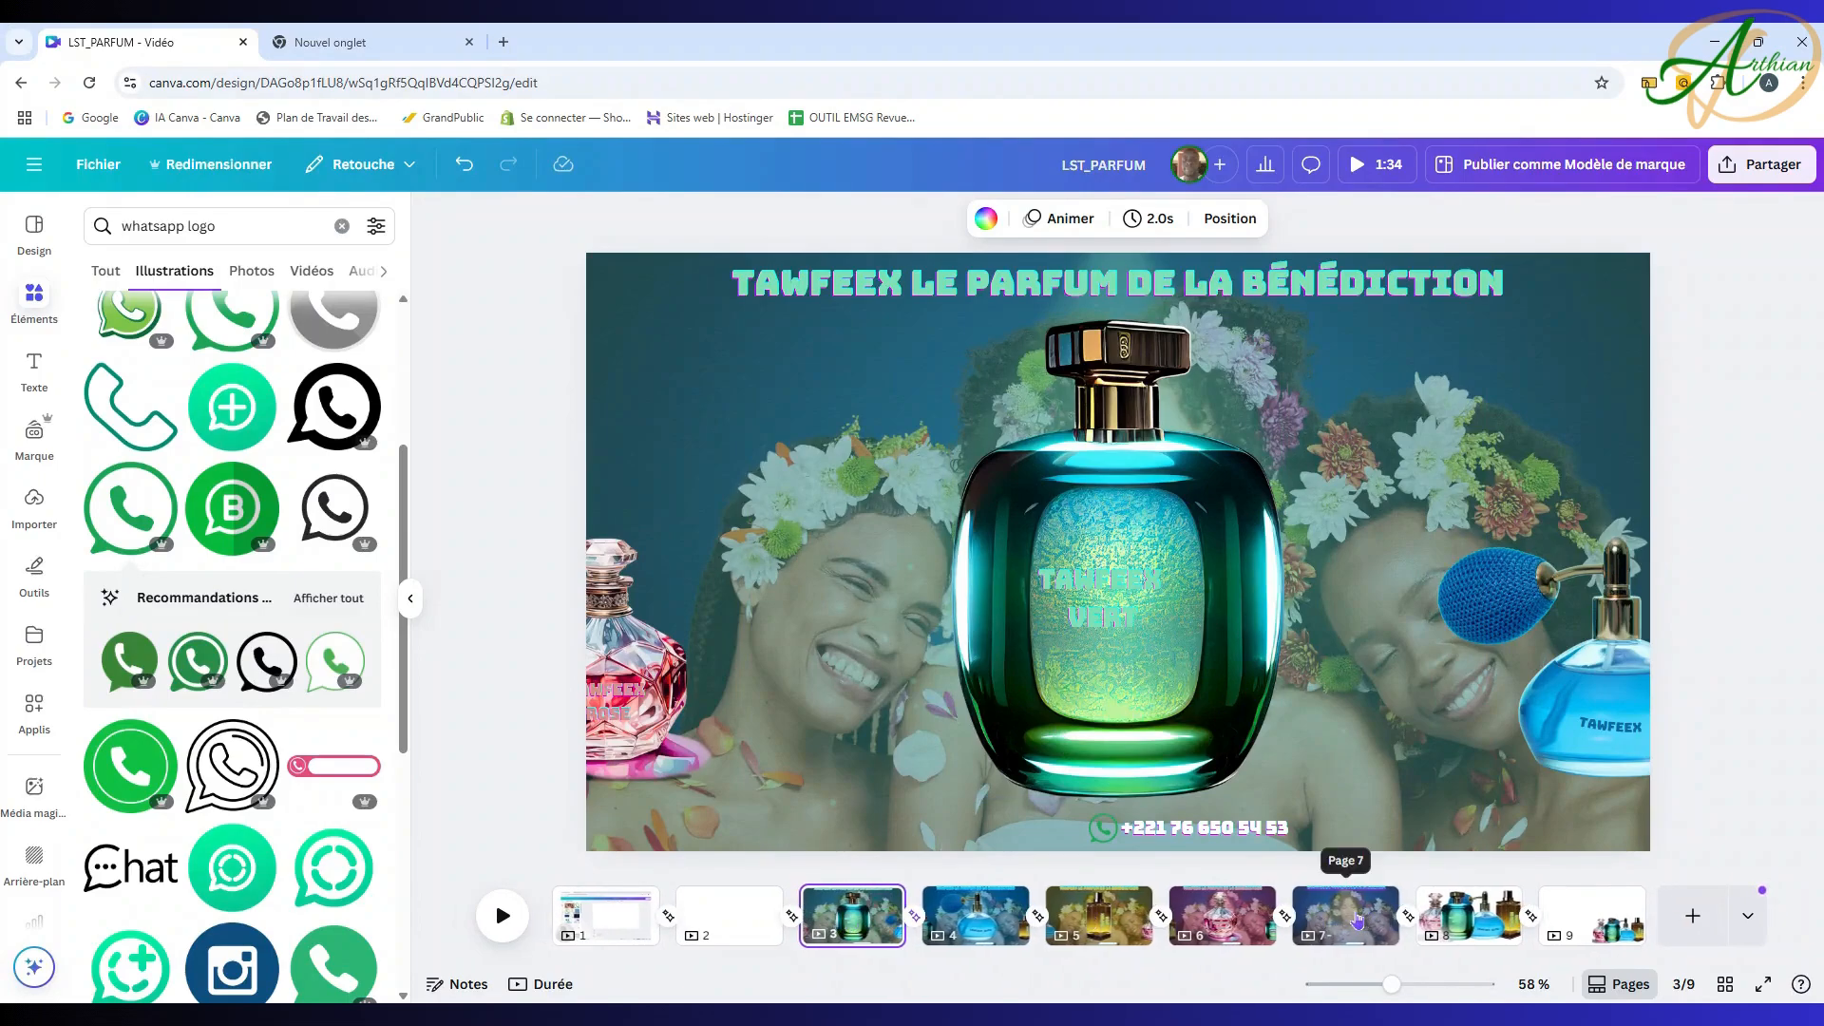
{"action": "left_click", "coordinate": [1357, 920], "text": "shift"}
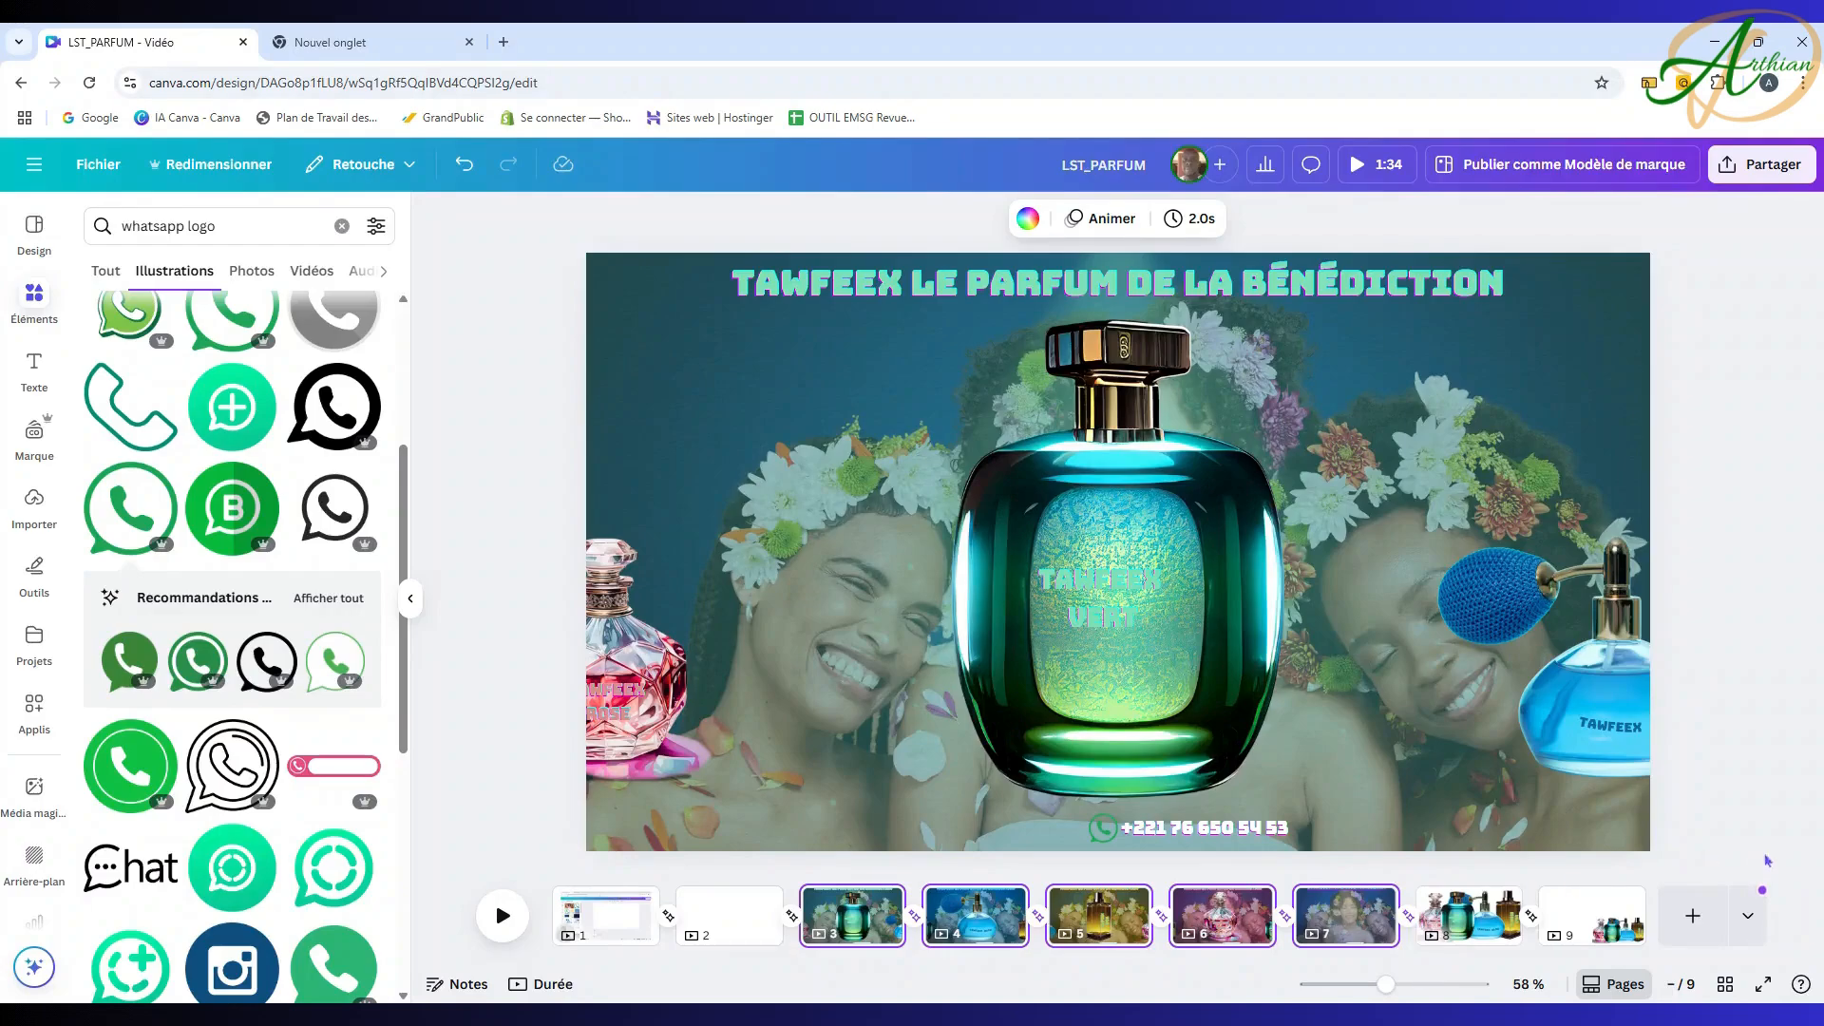
Step: Drag pages 3–6 in front of page 1 so they open the video
{"action": "left_click", "coordinate": [1633, 865]}
{"action": "left_click", "coordinate": [1190, 936], "text": "shift"}
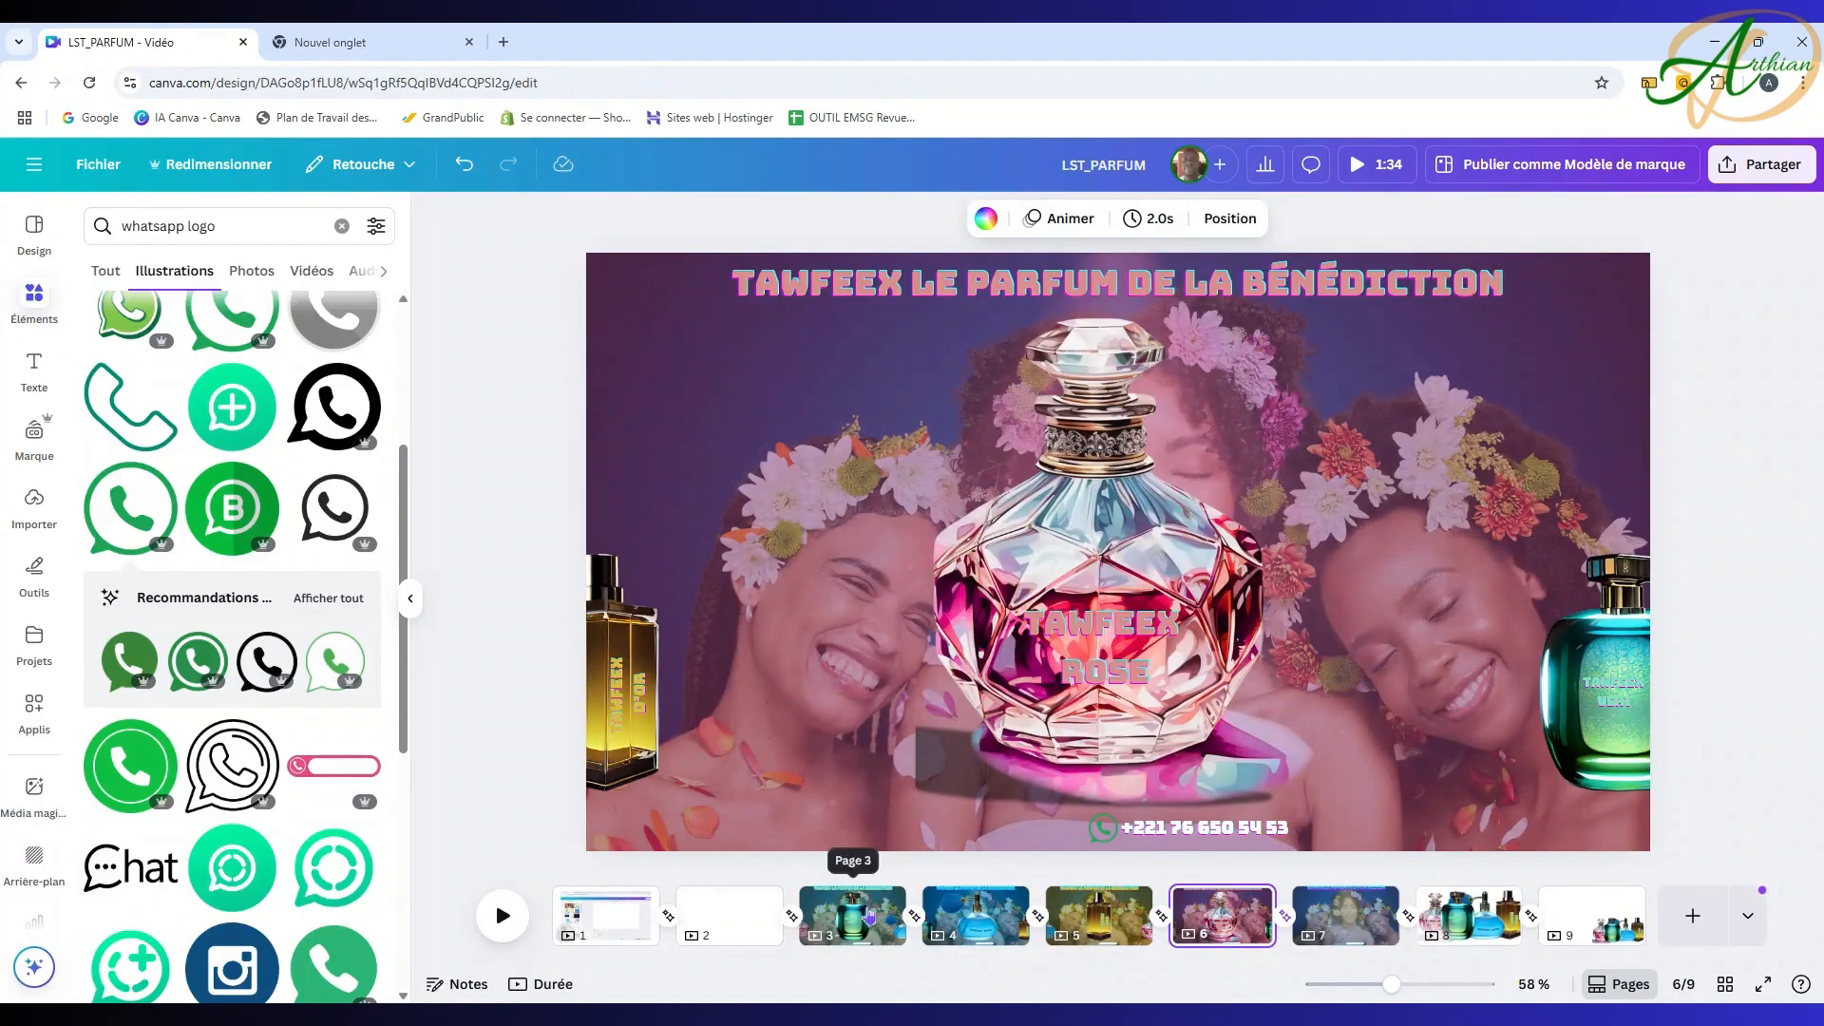
{"action": "left_click_drag", "start_coordinate": [817, 914], "coordinate": [636, 907]}
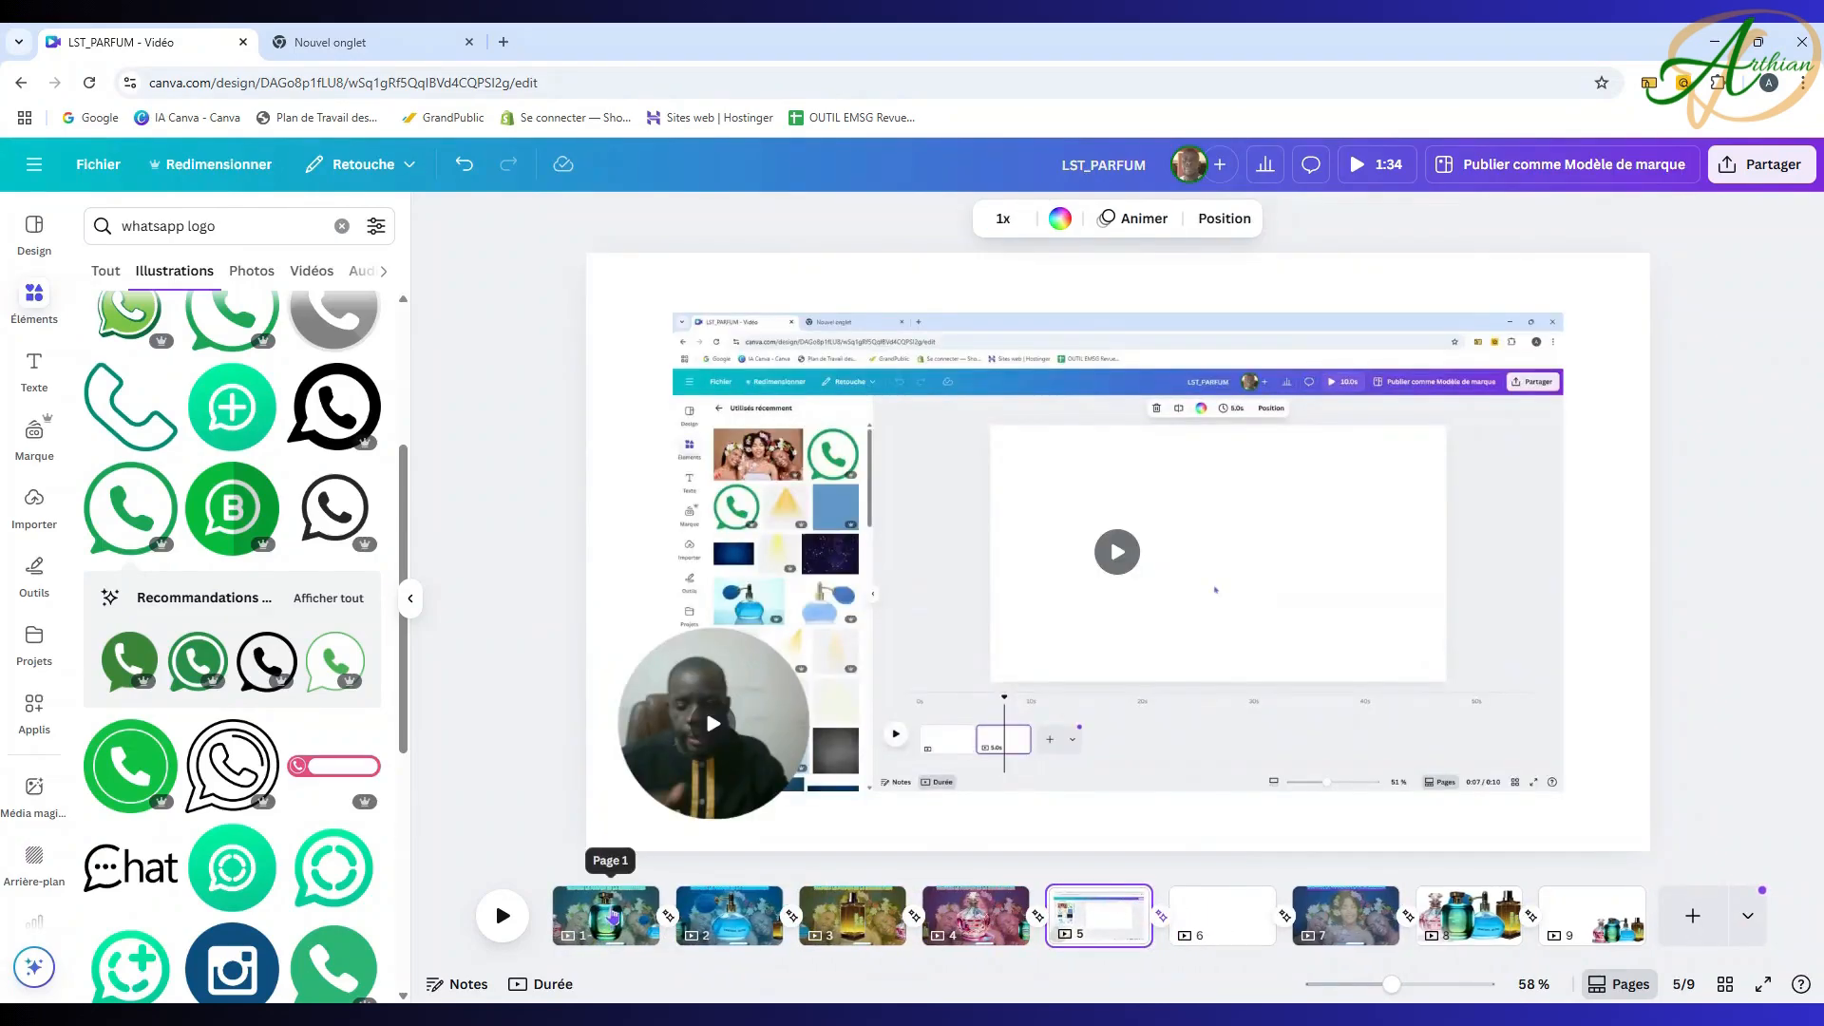
{"action": "left_click", "coordinate": [614, 917]}
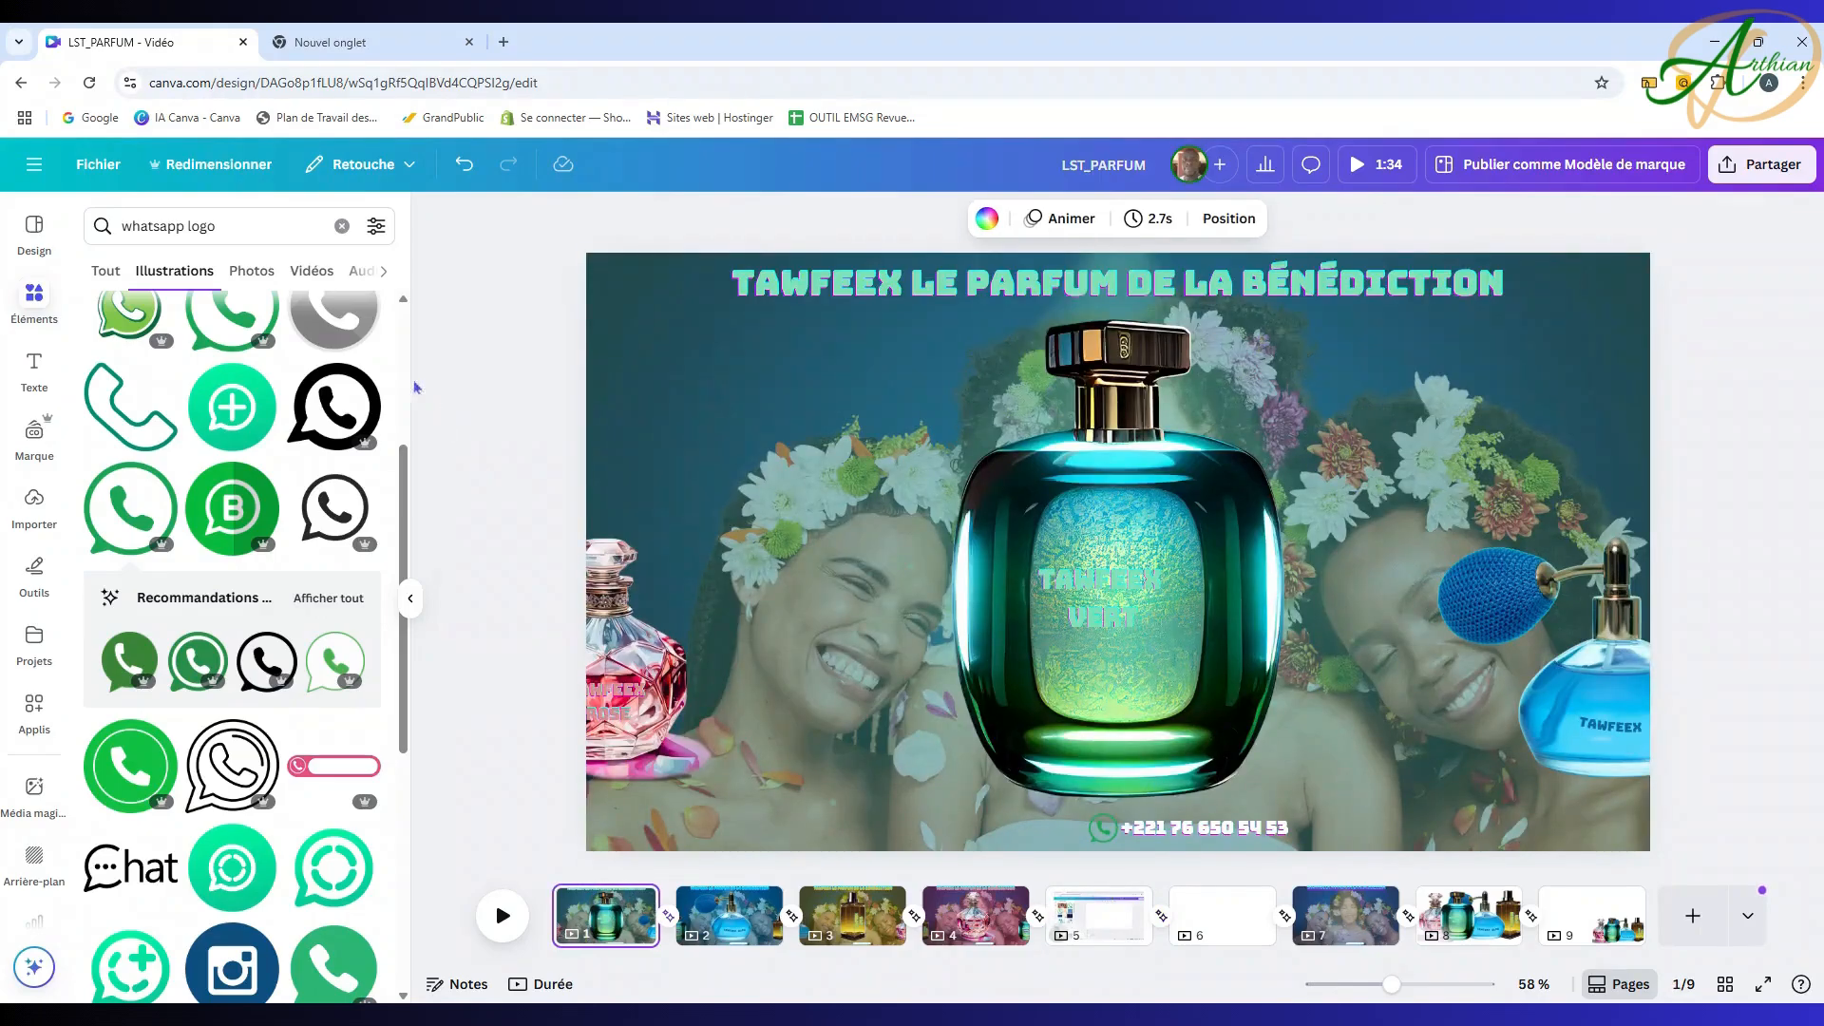
Step: Clear the Elements search and enter the query 'SON'
{"action": "left_click", "coordinate": [34, 299]}
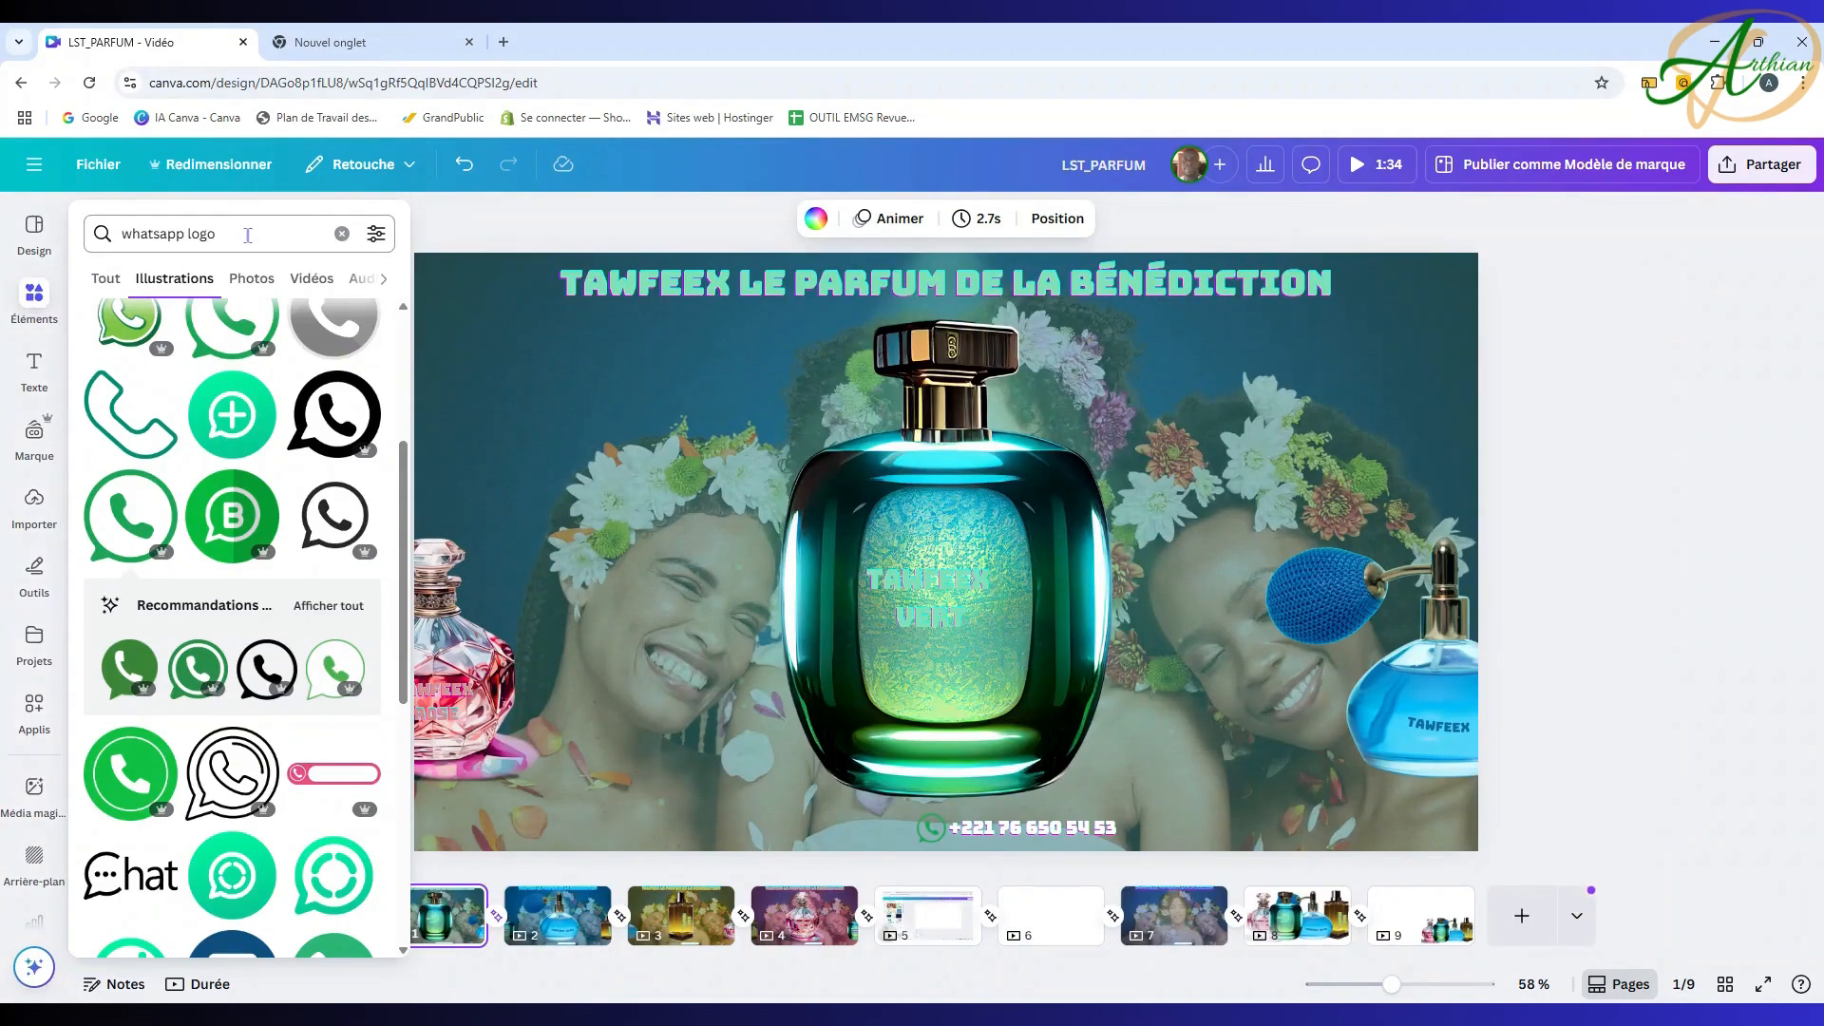
{"action": "left_click", "coordinate": [342, 234]}
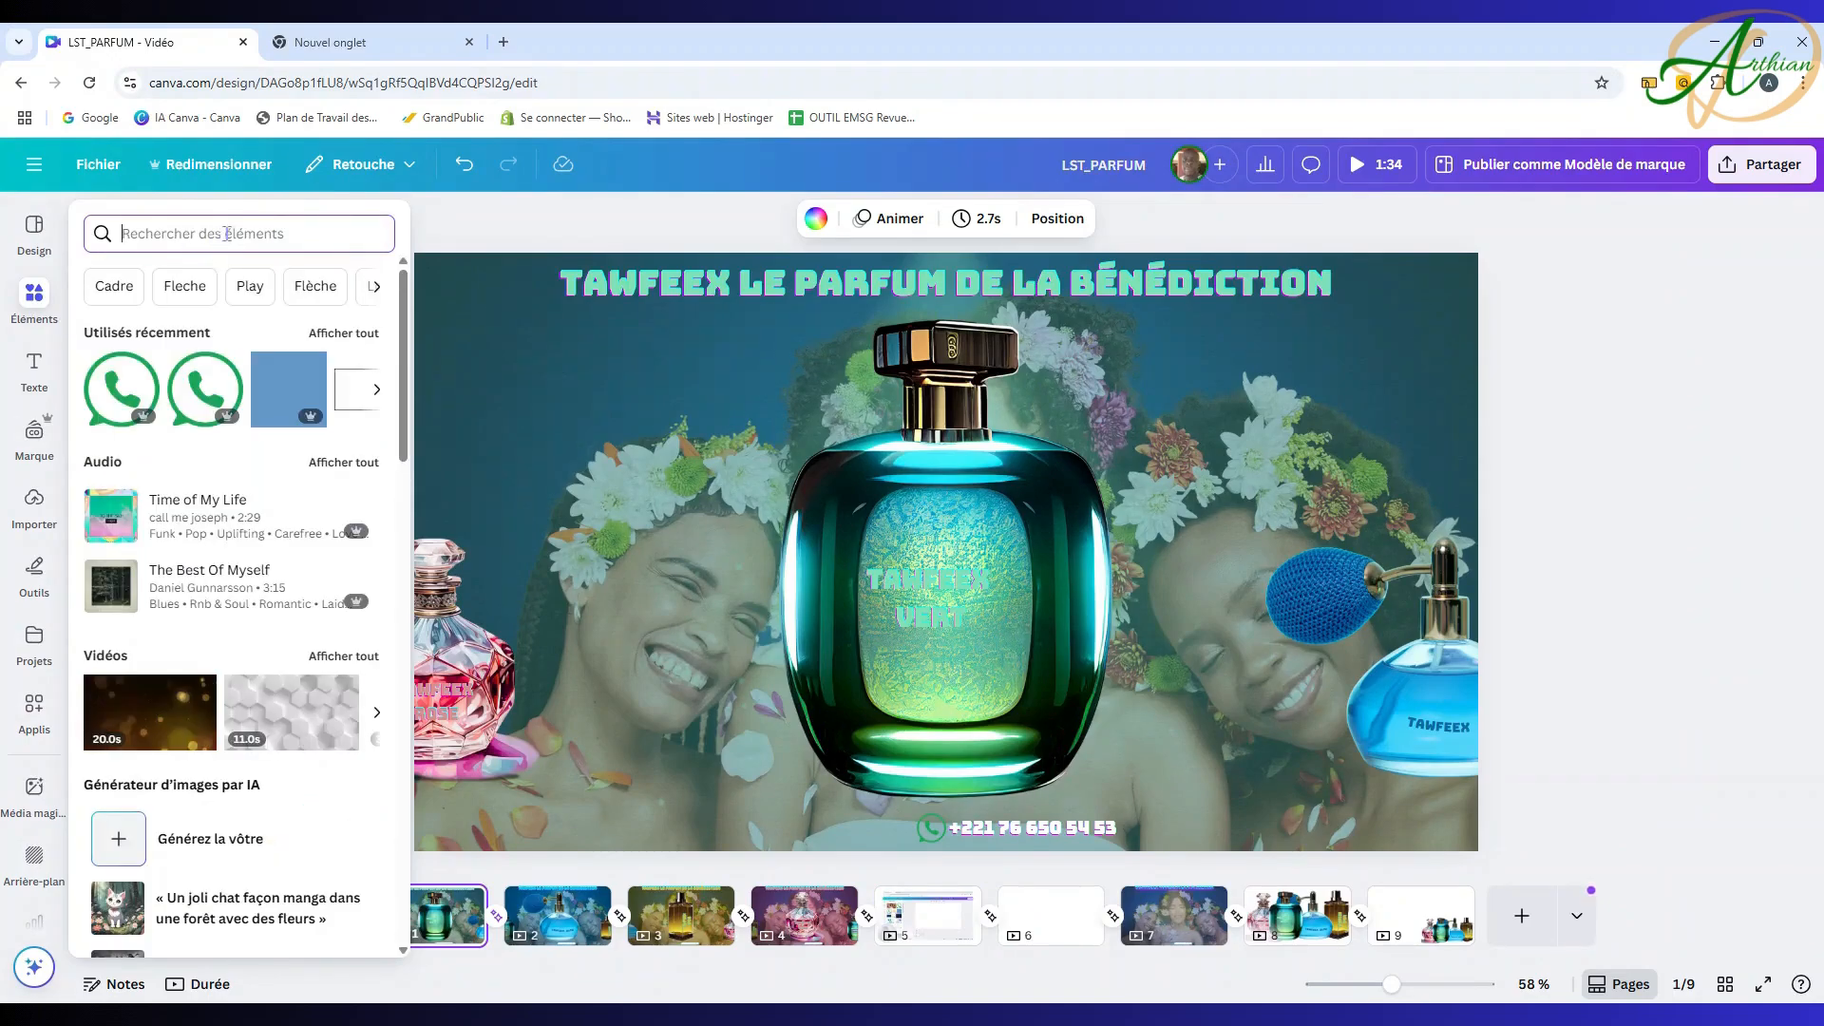
{"action": "type", "text": "sON"}
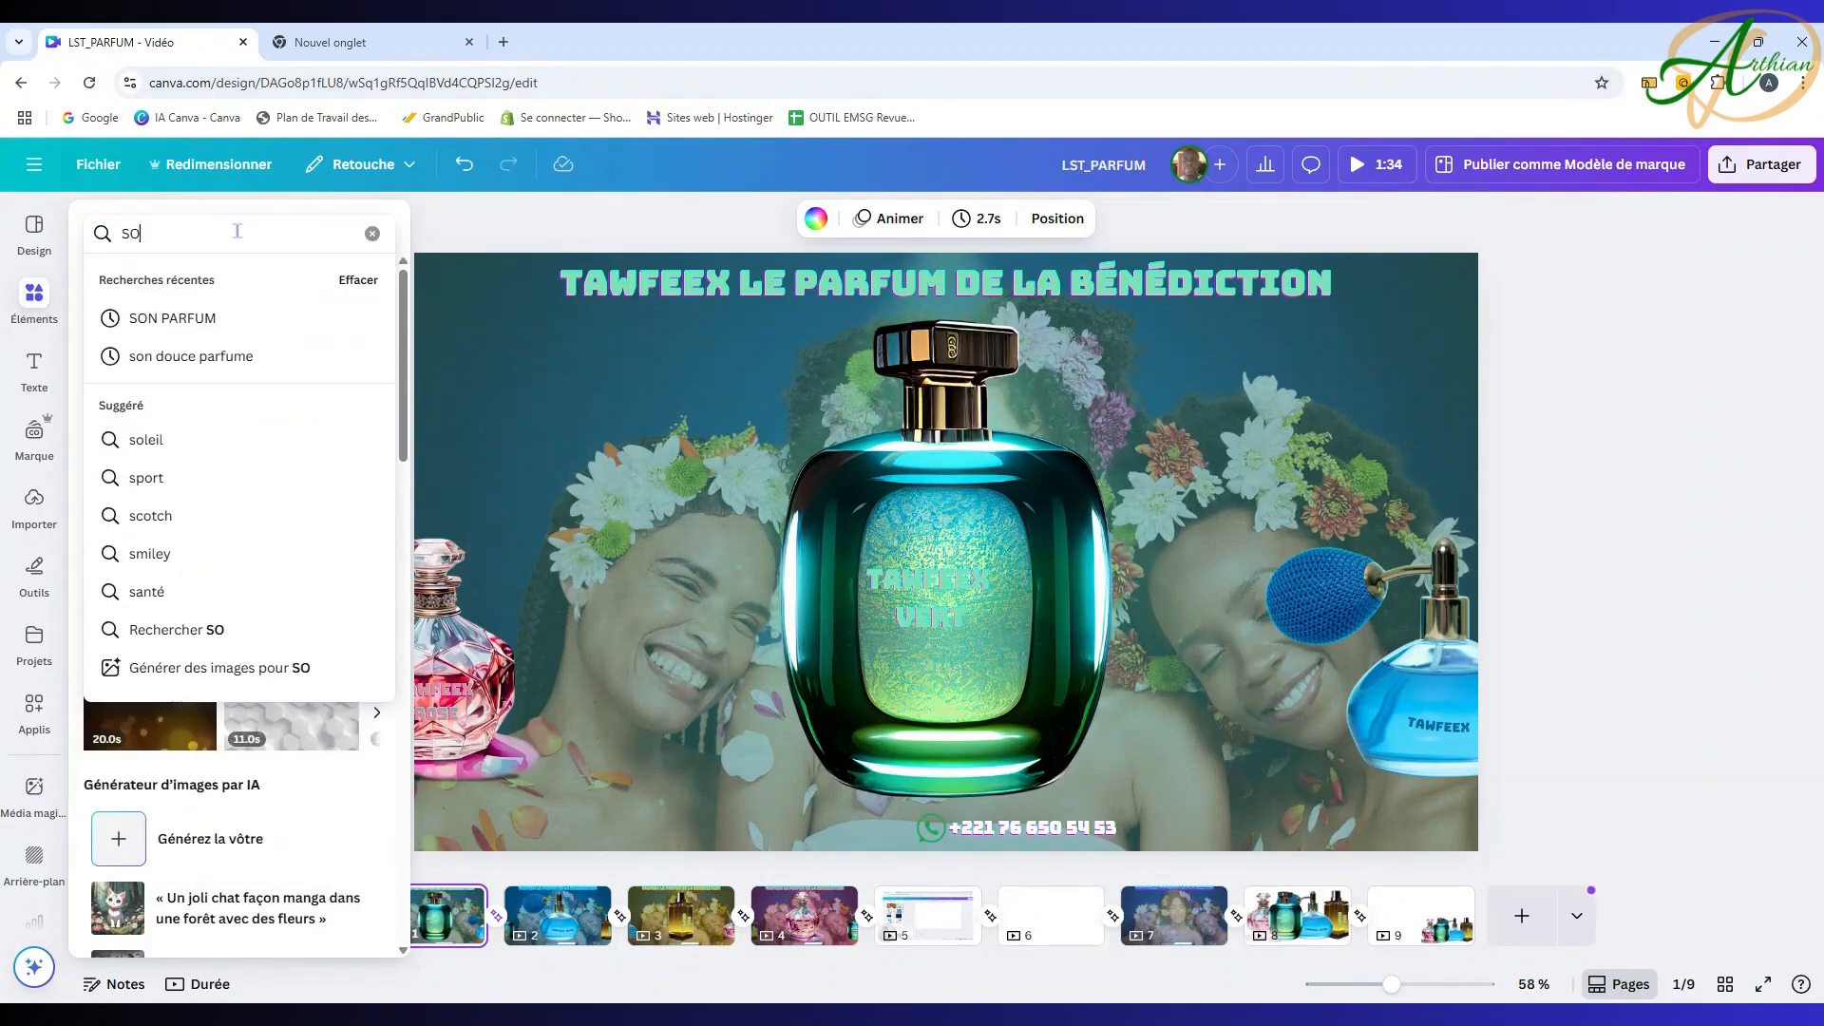
Step: Rerun the 'SON PARFUM' search, preview 'Your Perfume', and add it as background music
{"action": "left_click", "coordinate": [209, 318]}
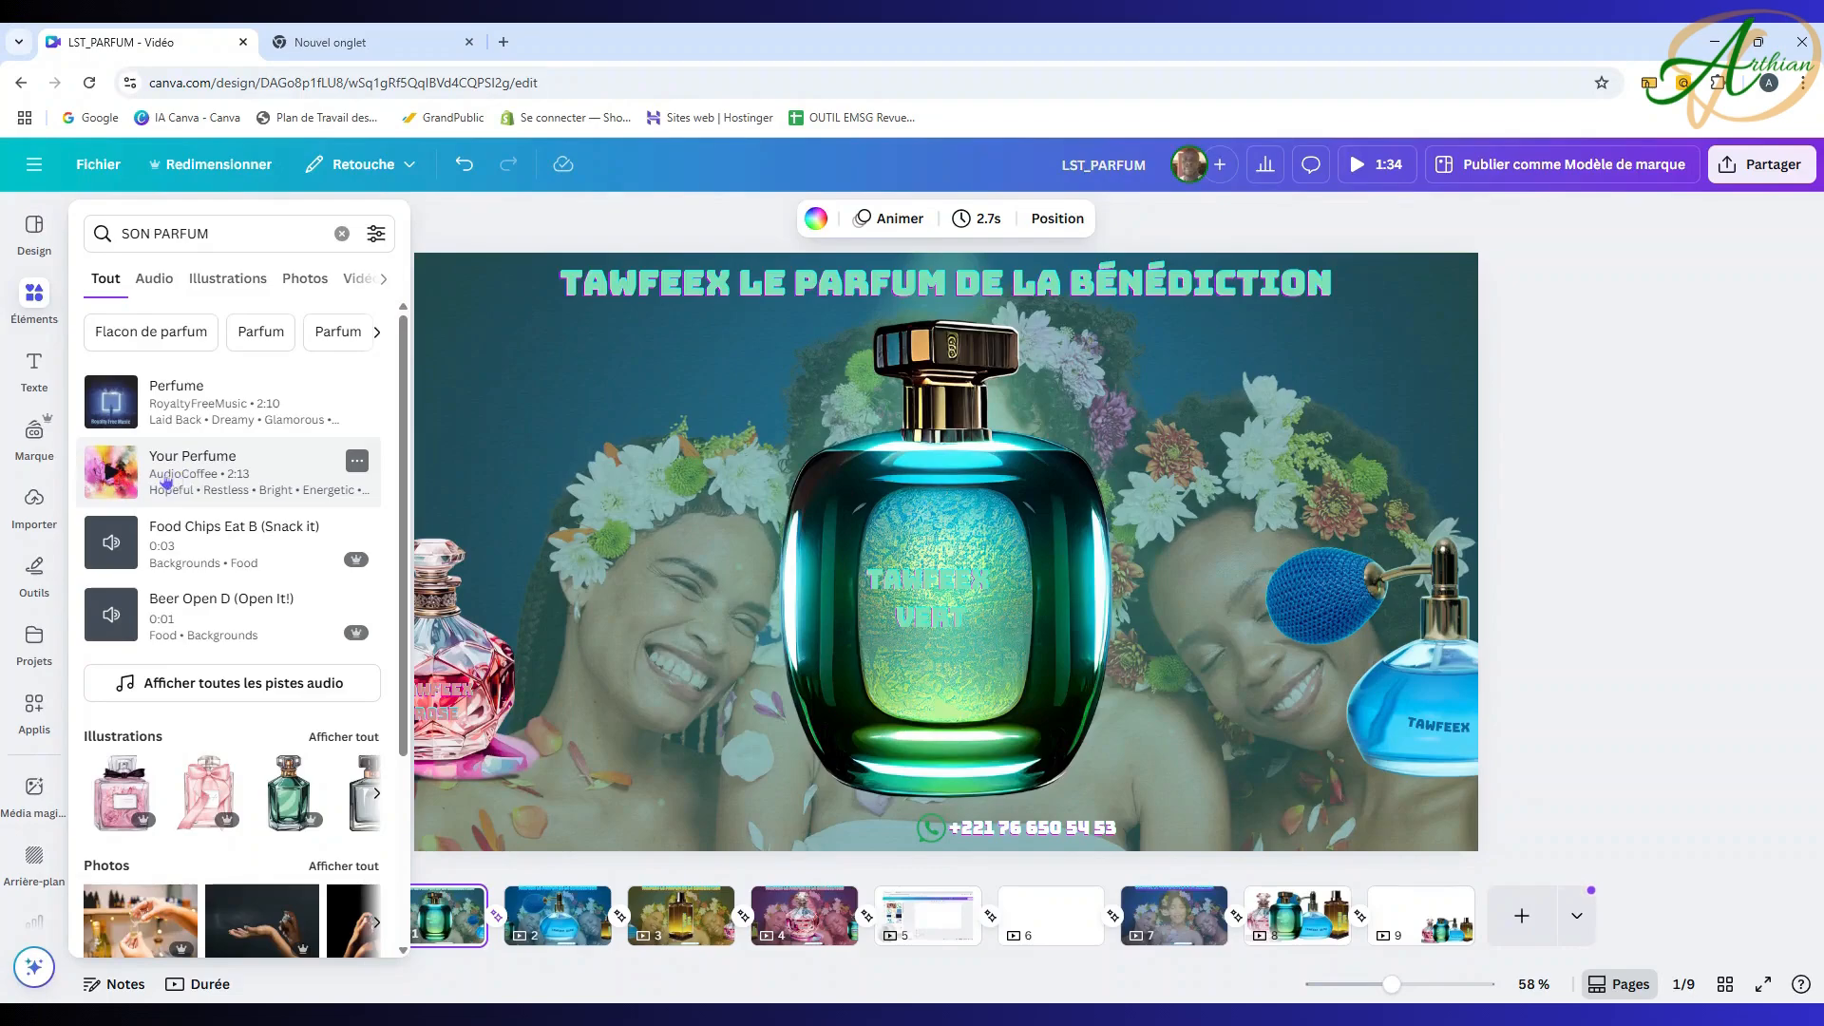
{"action": "left_click", "coordinate": [119, 482]}
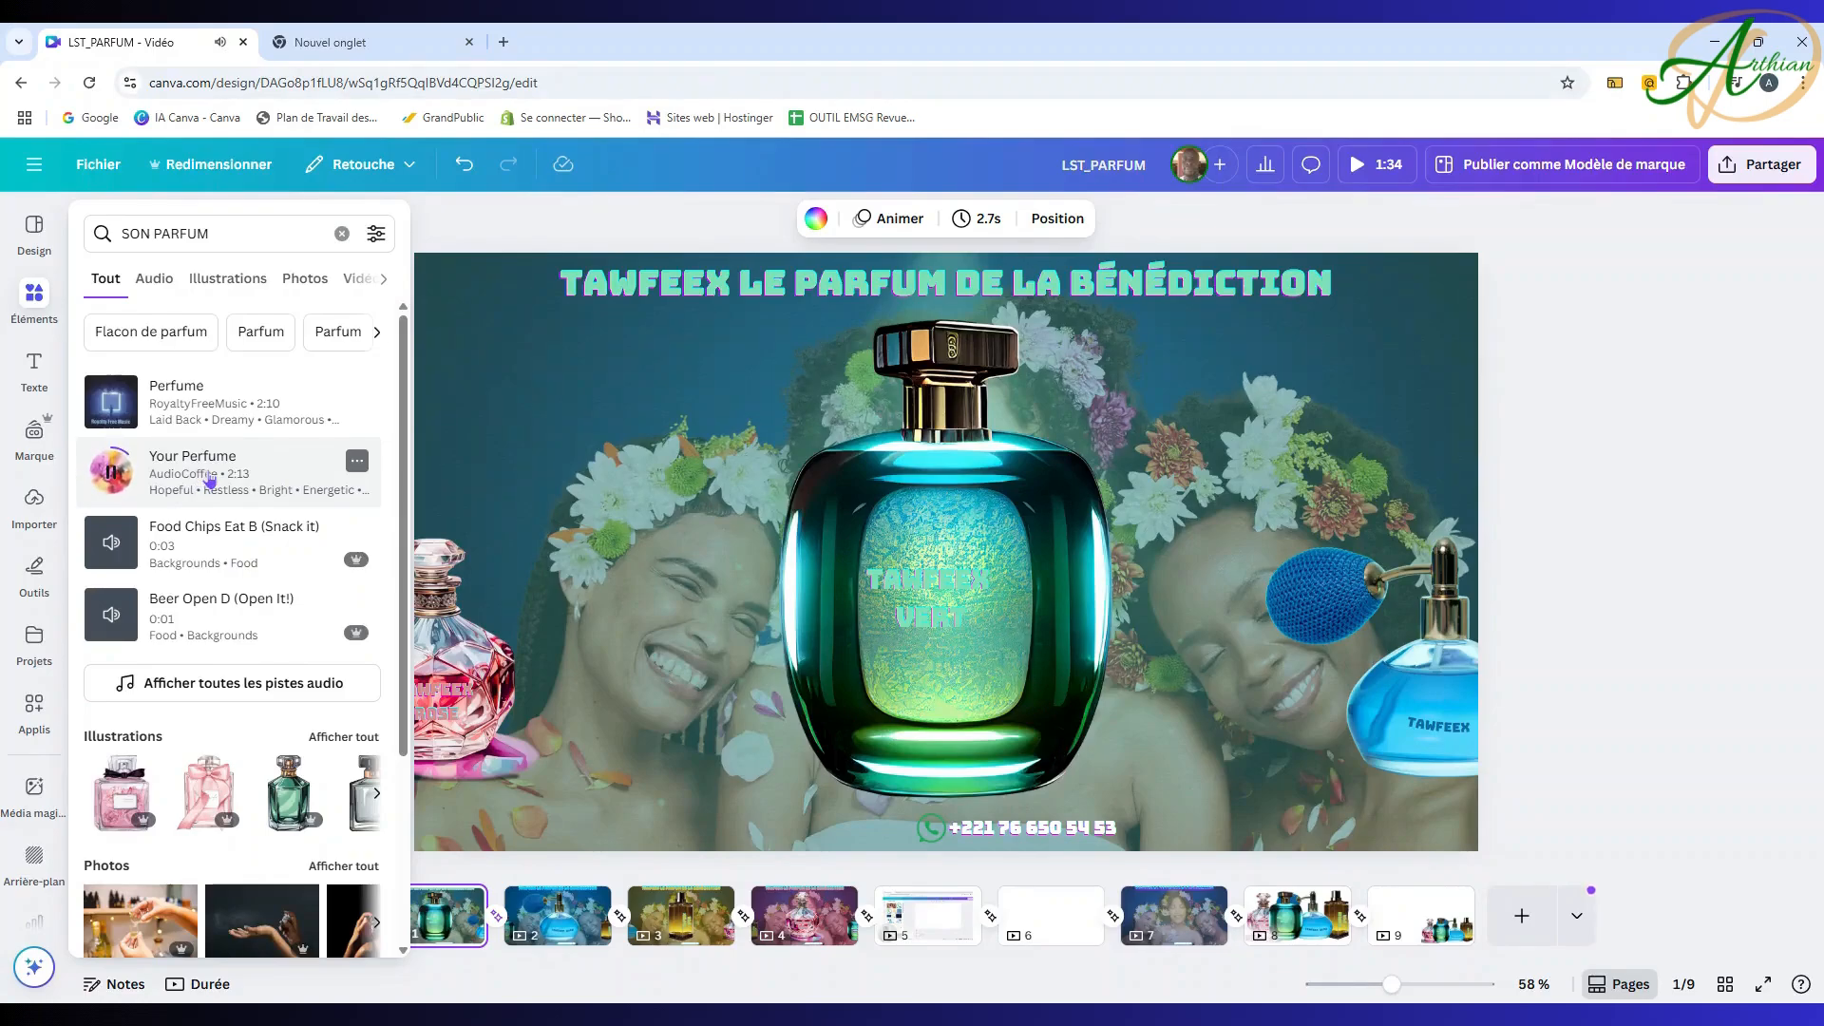
{"action": "left_click", "coordinate": [138, 480]}
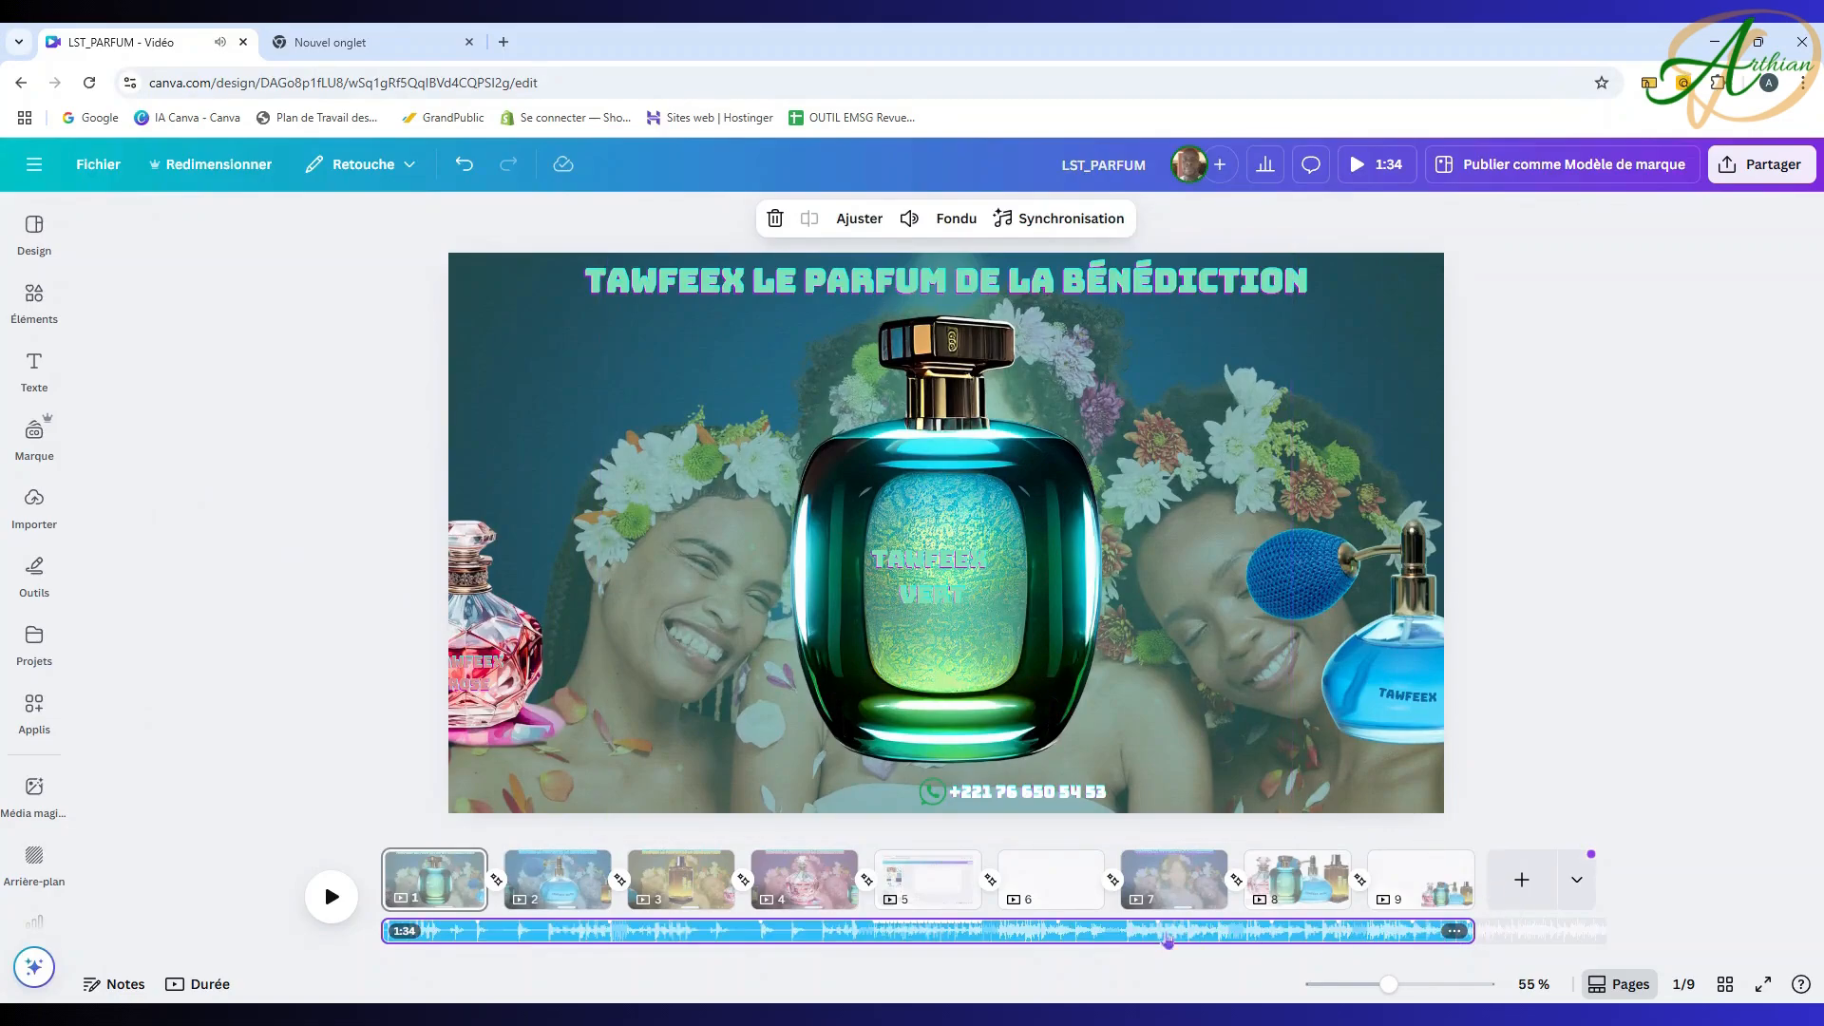
Step: Play the video, undo the music back to 8.7 seconds, and select pages 1–4
{"action": "left_click", "coordinate": [323, 880]}
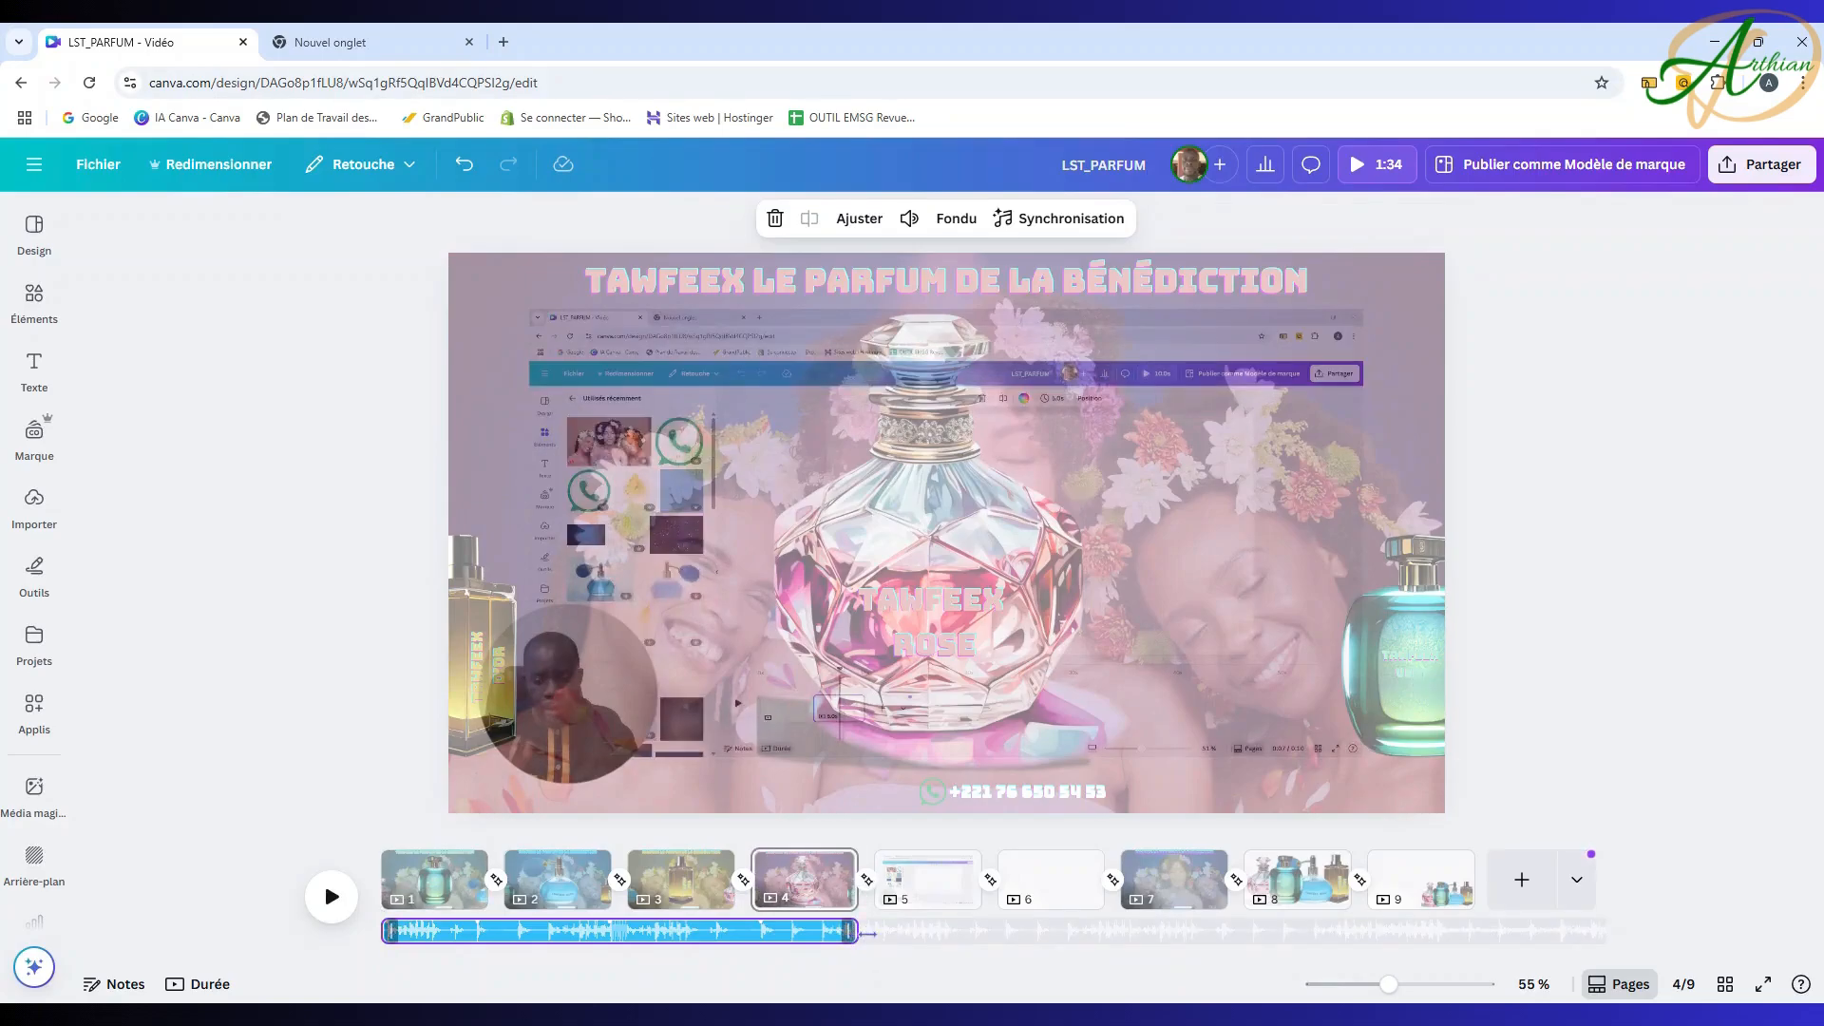
{"action": "left_click", "coordinate": [460, 167]}
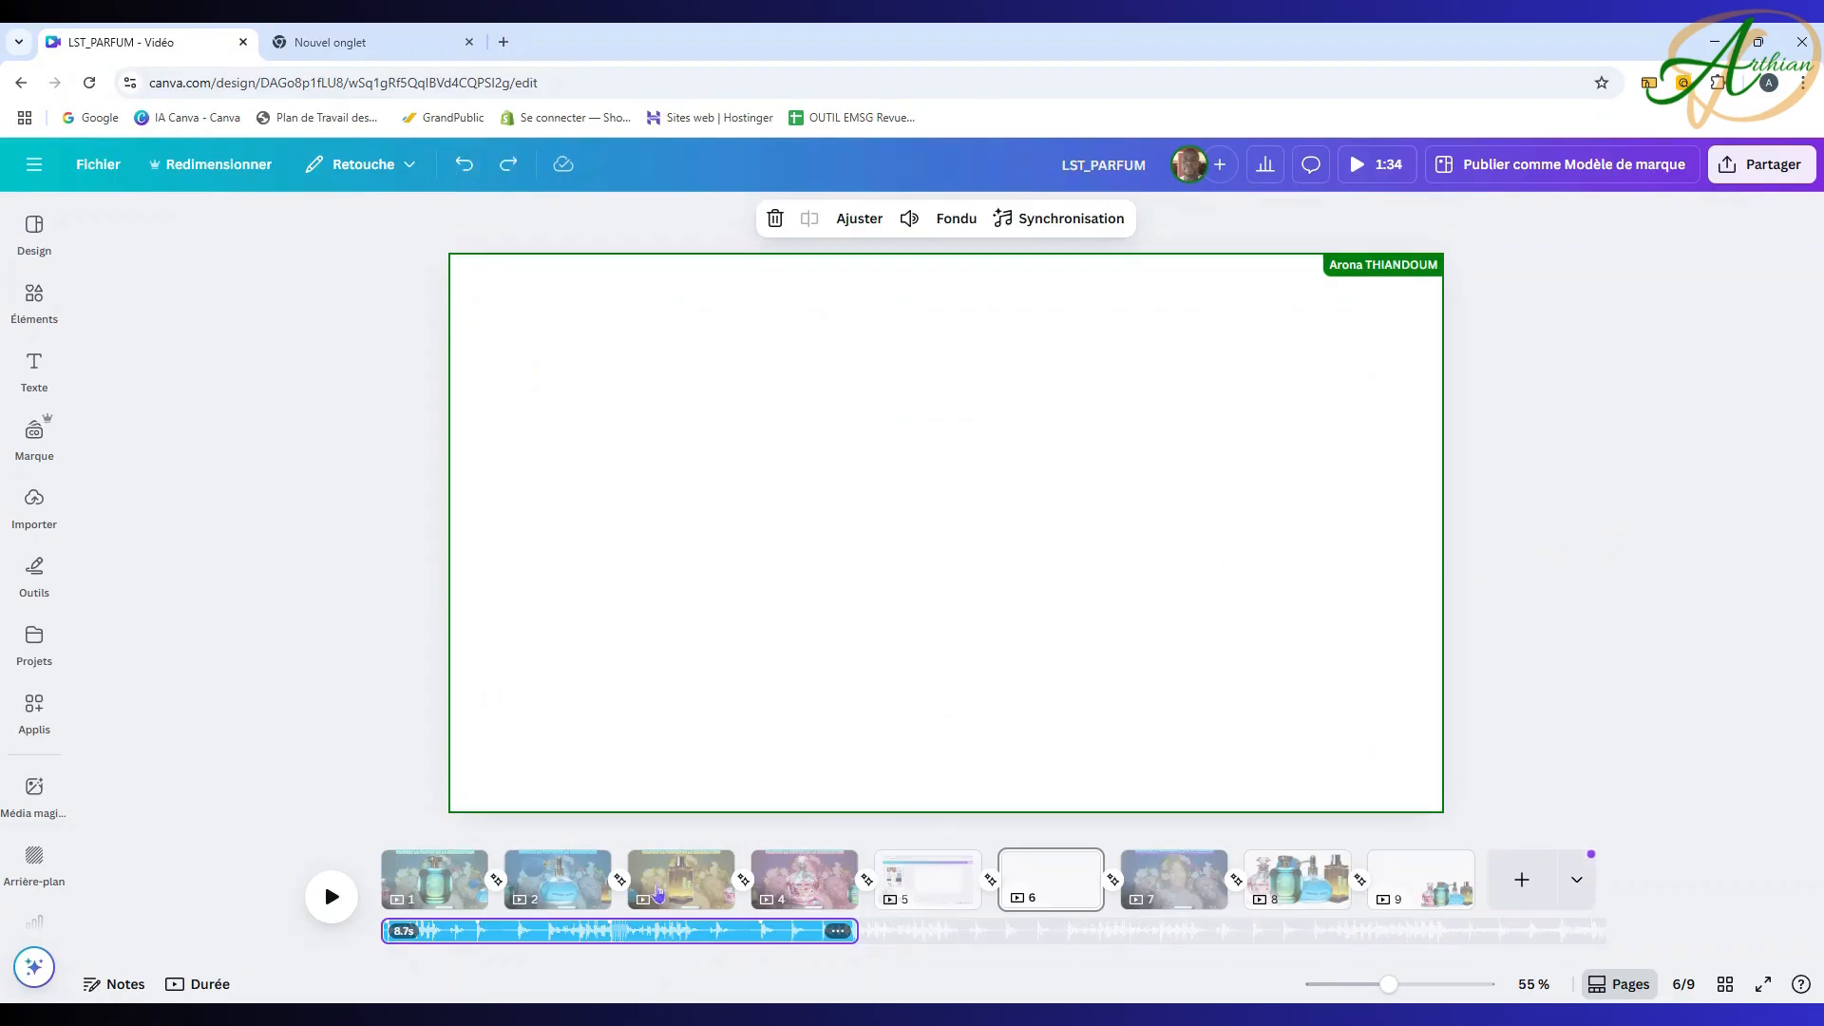
{"action": "left_click", "coordinate": [443, 878]}
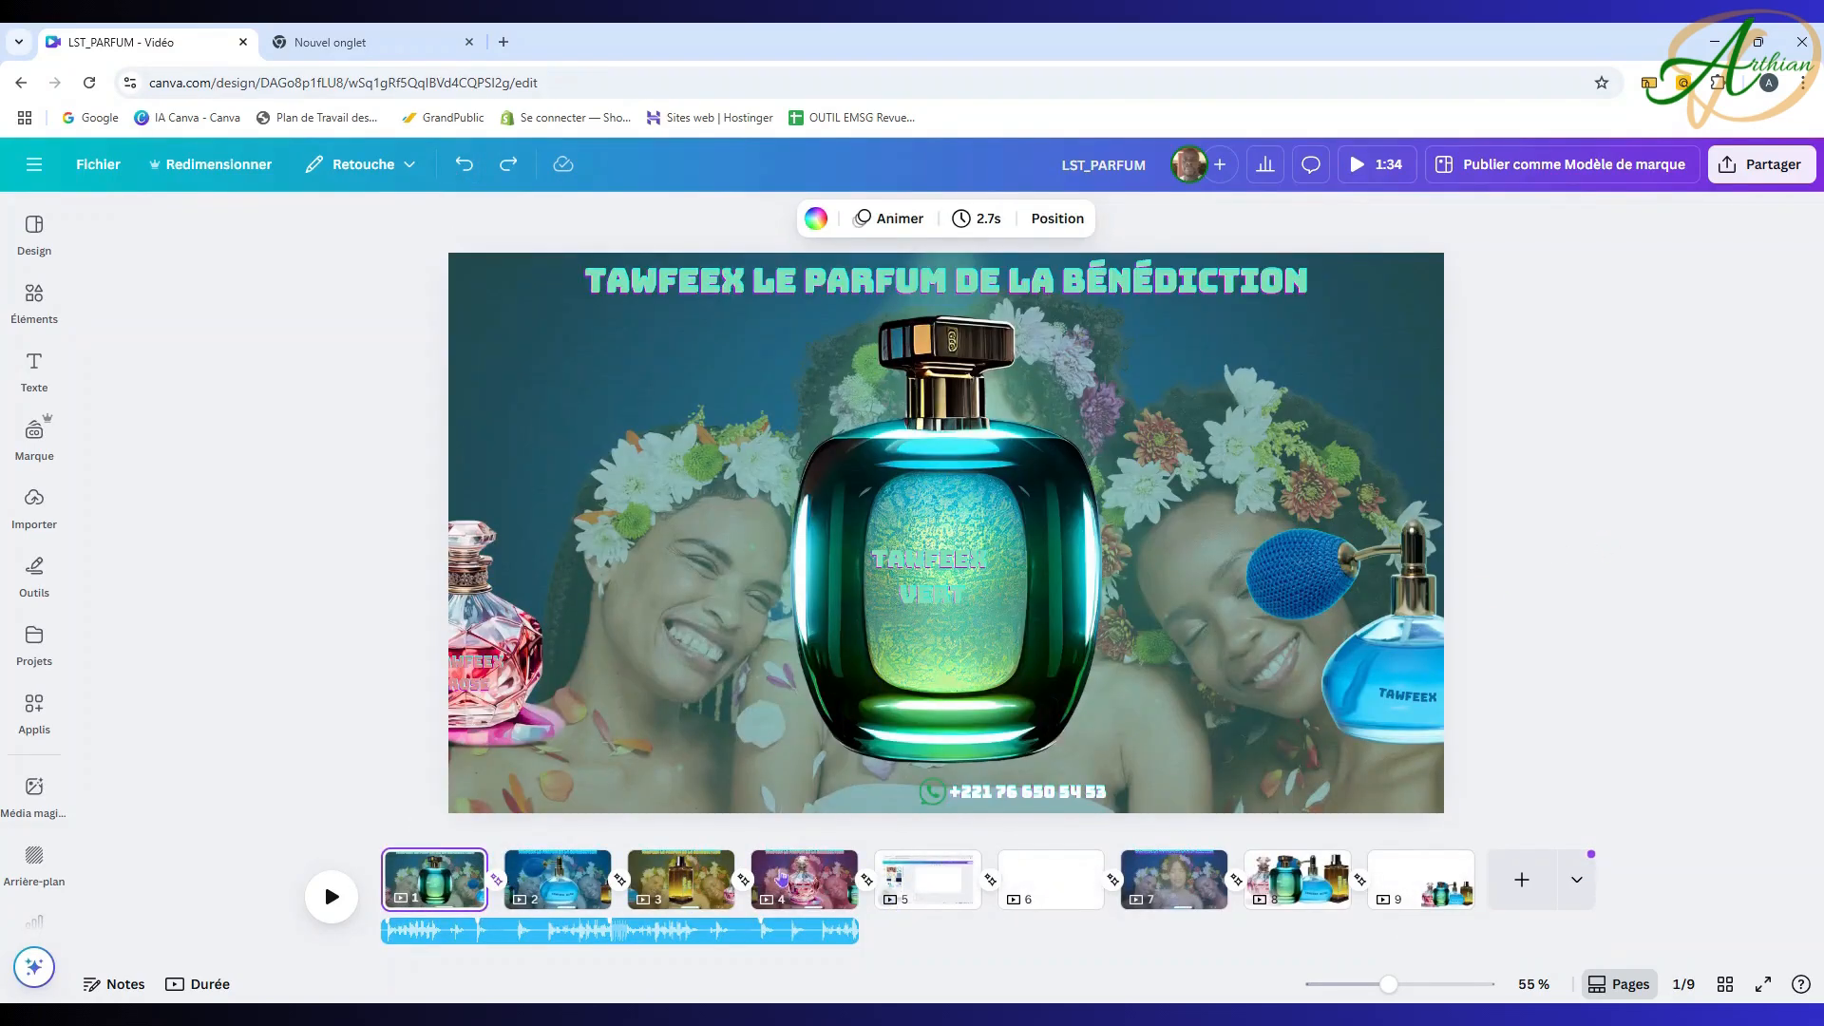
{"action": "left_click", "coordinate": [798, 884], "text": "shift"}
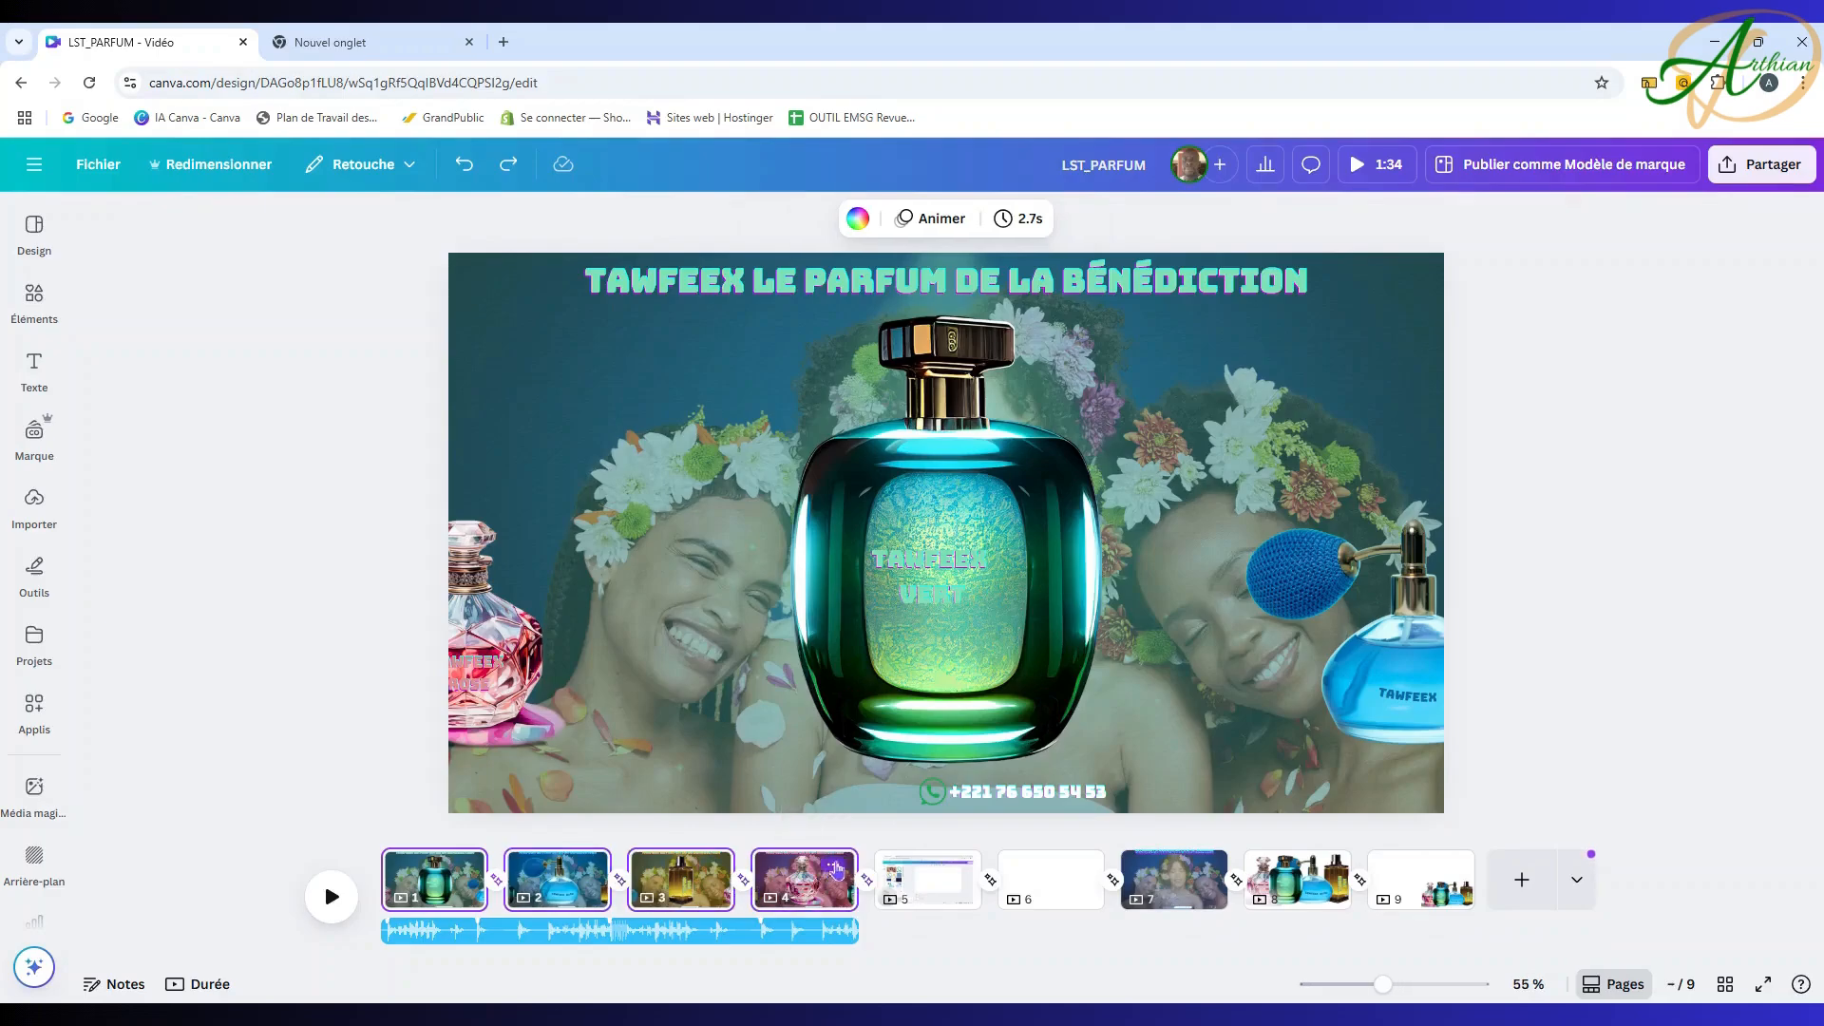
Step: Duplicate pages 1–4 and extend the Your Perfume track to 16.7 seconds, through page 8
{"action": "left_click", "coordinate": [836, 867]}
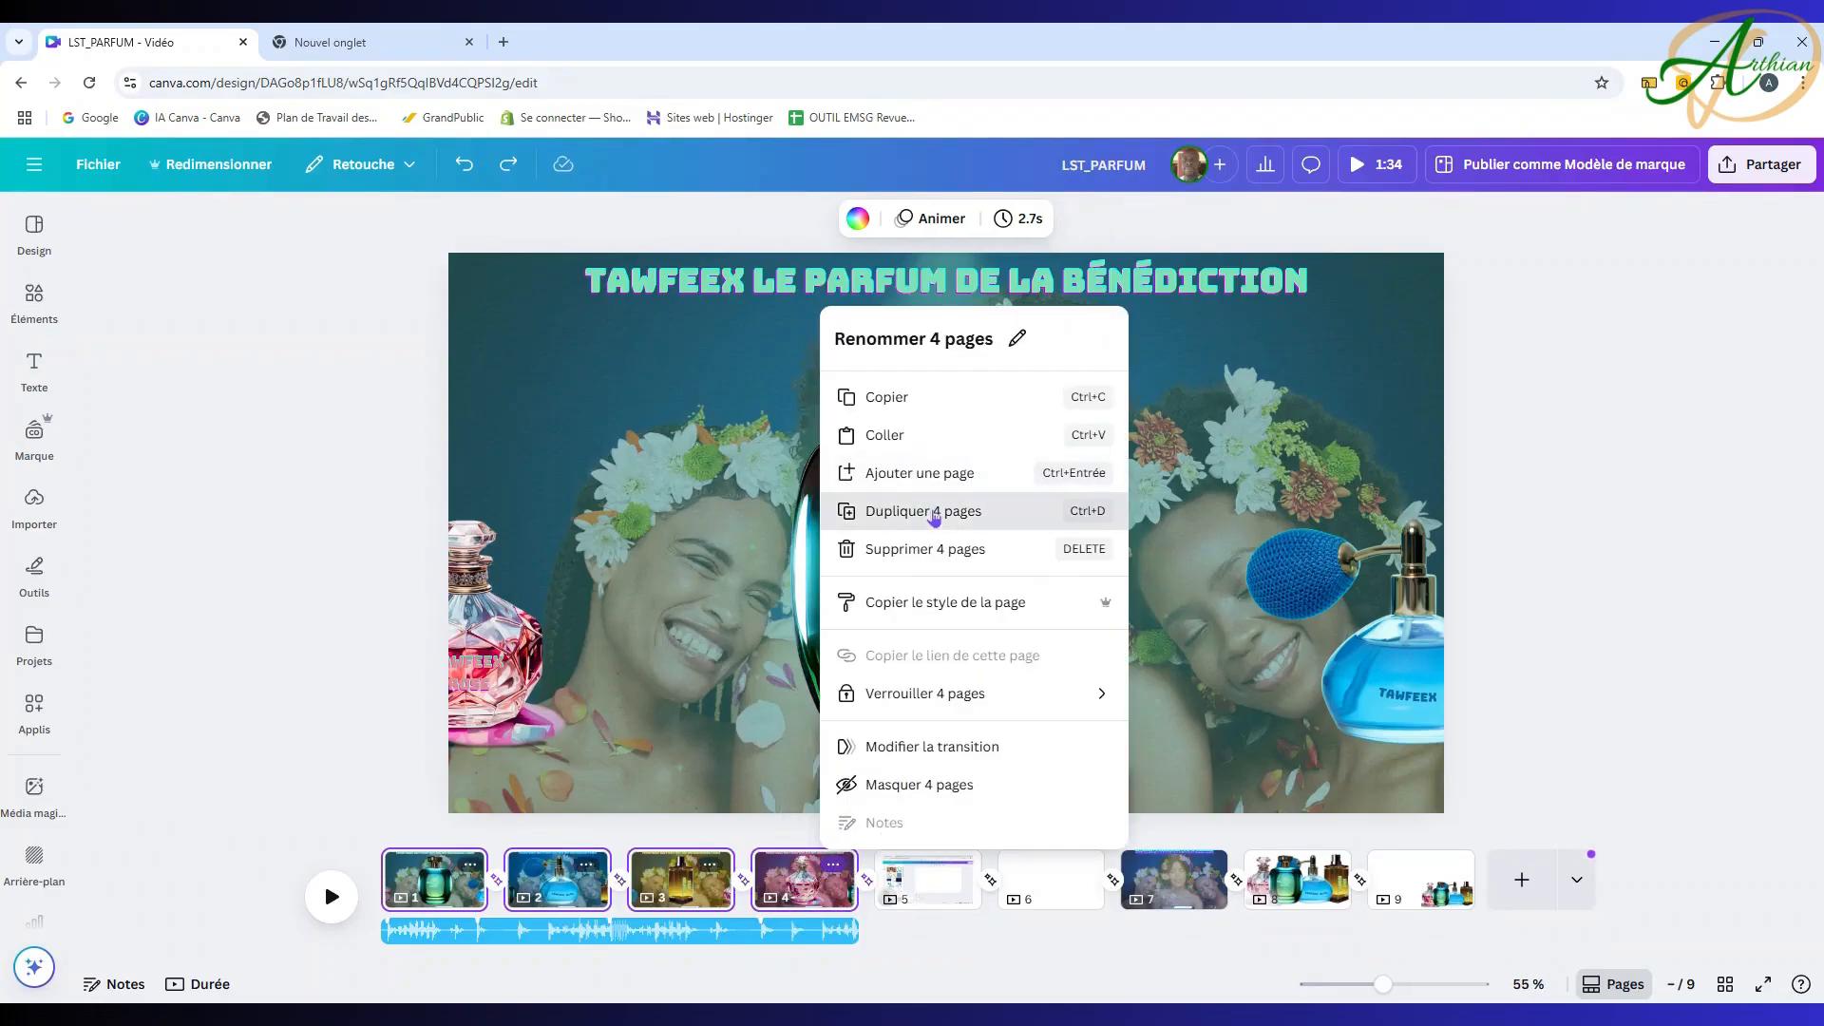
{"action": "left_click", "coordinate": [932, 513]}
{"action": "left_click", "coordinate": [634, 928]}
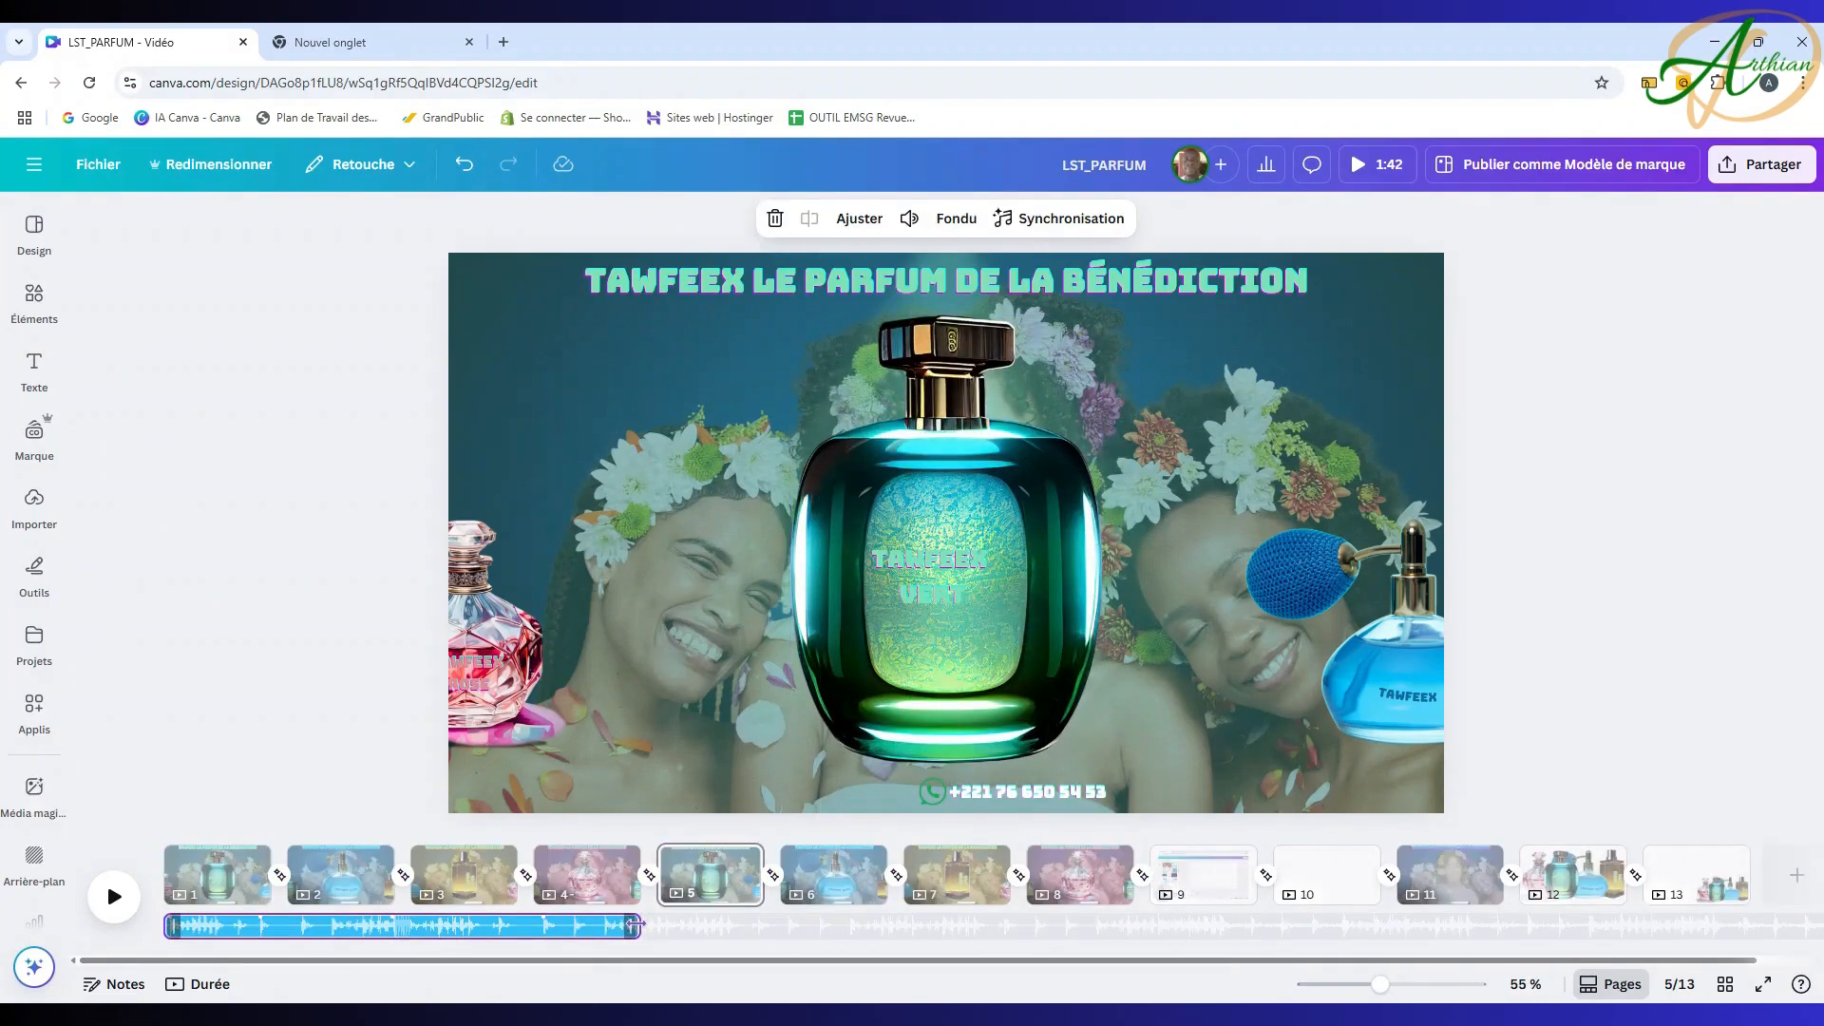
{"action": "left_click_drag", "start_coordinate": [642, 931], "coordinate": [1130, 918]}
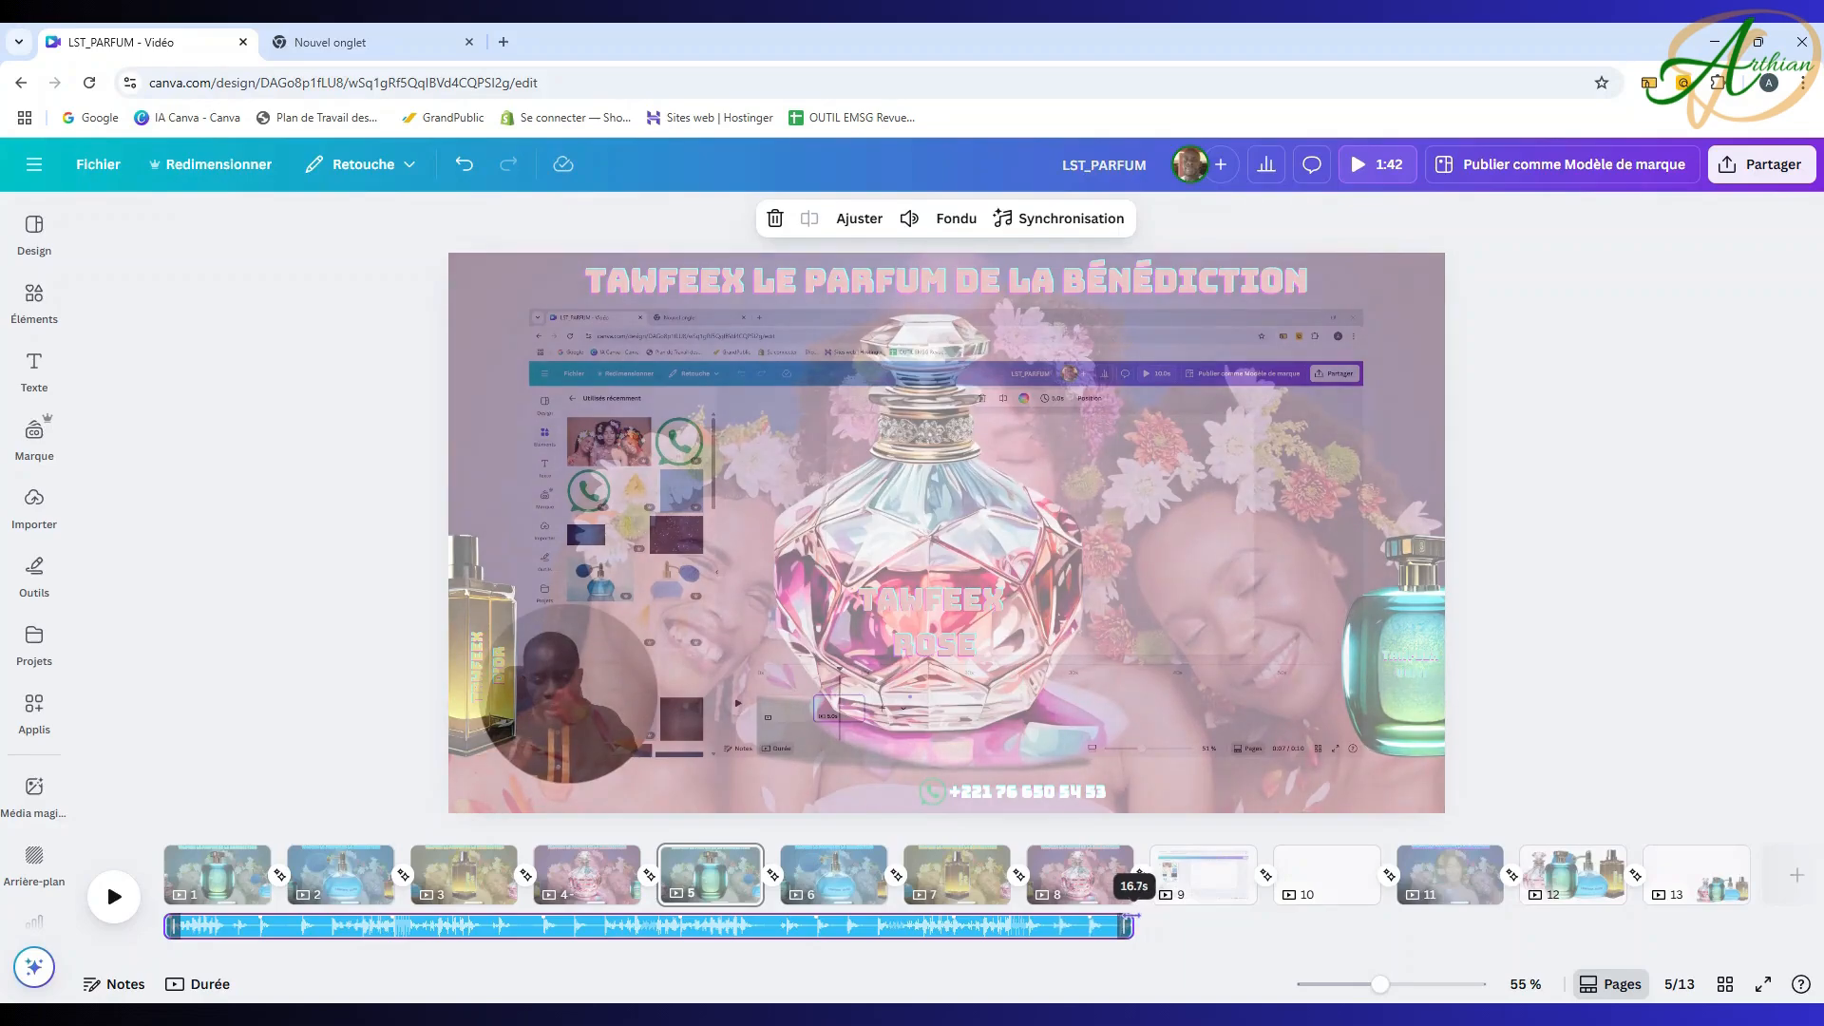
{"action": "left_click", "coordinate": [1129, 920]}
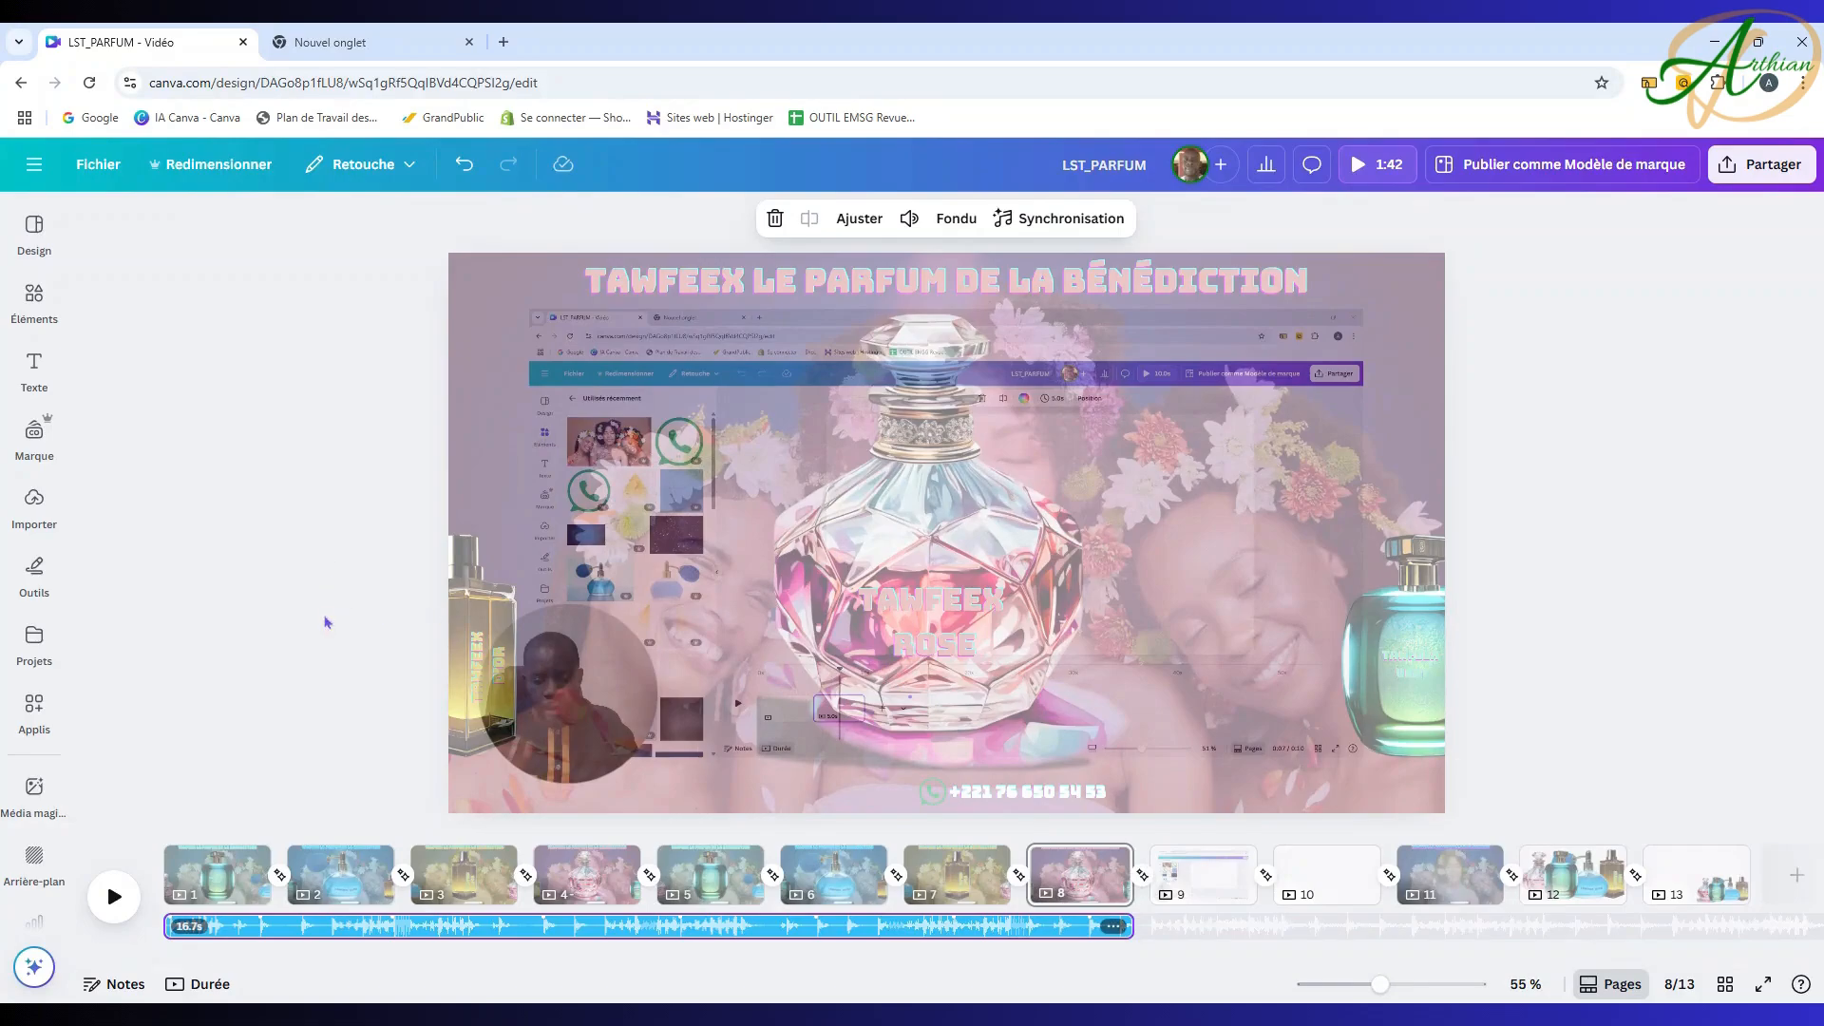
{"action": "left_click", "coordinate": [207, 860]}
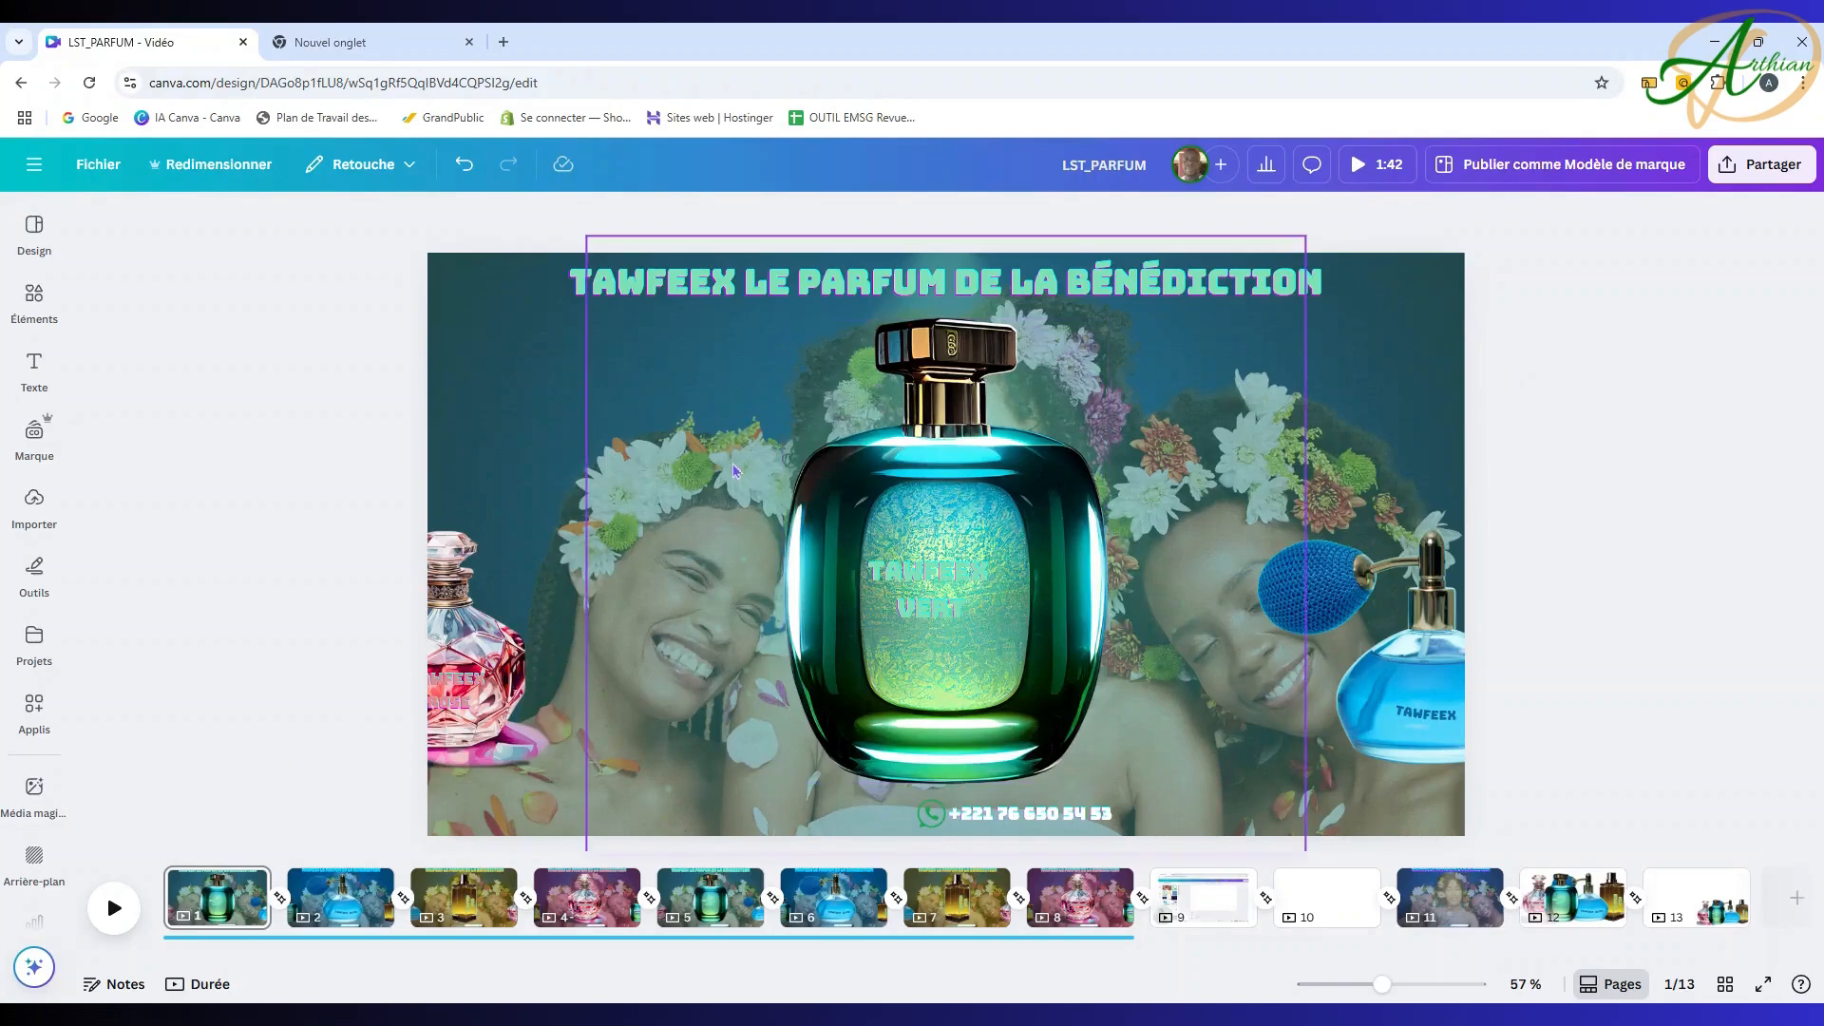
Step: Set page 1's background photo of the two women to 43 transparency
{"action": "left_click", "coordinate": [506, 434]}
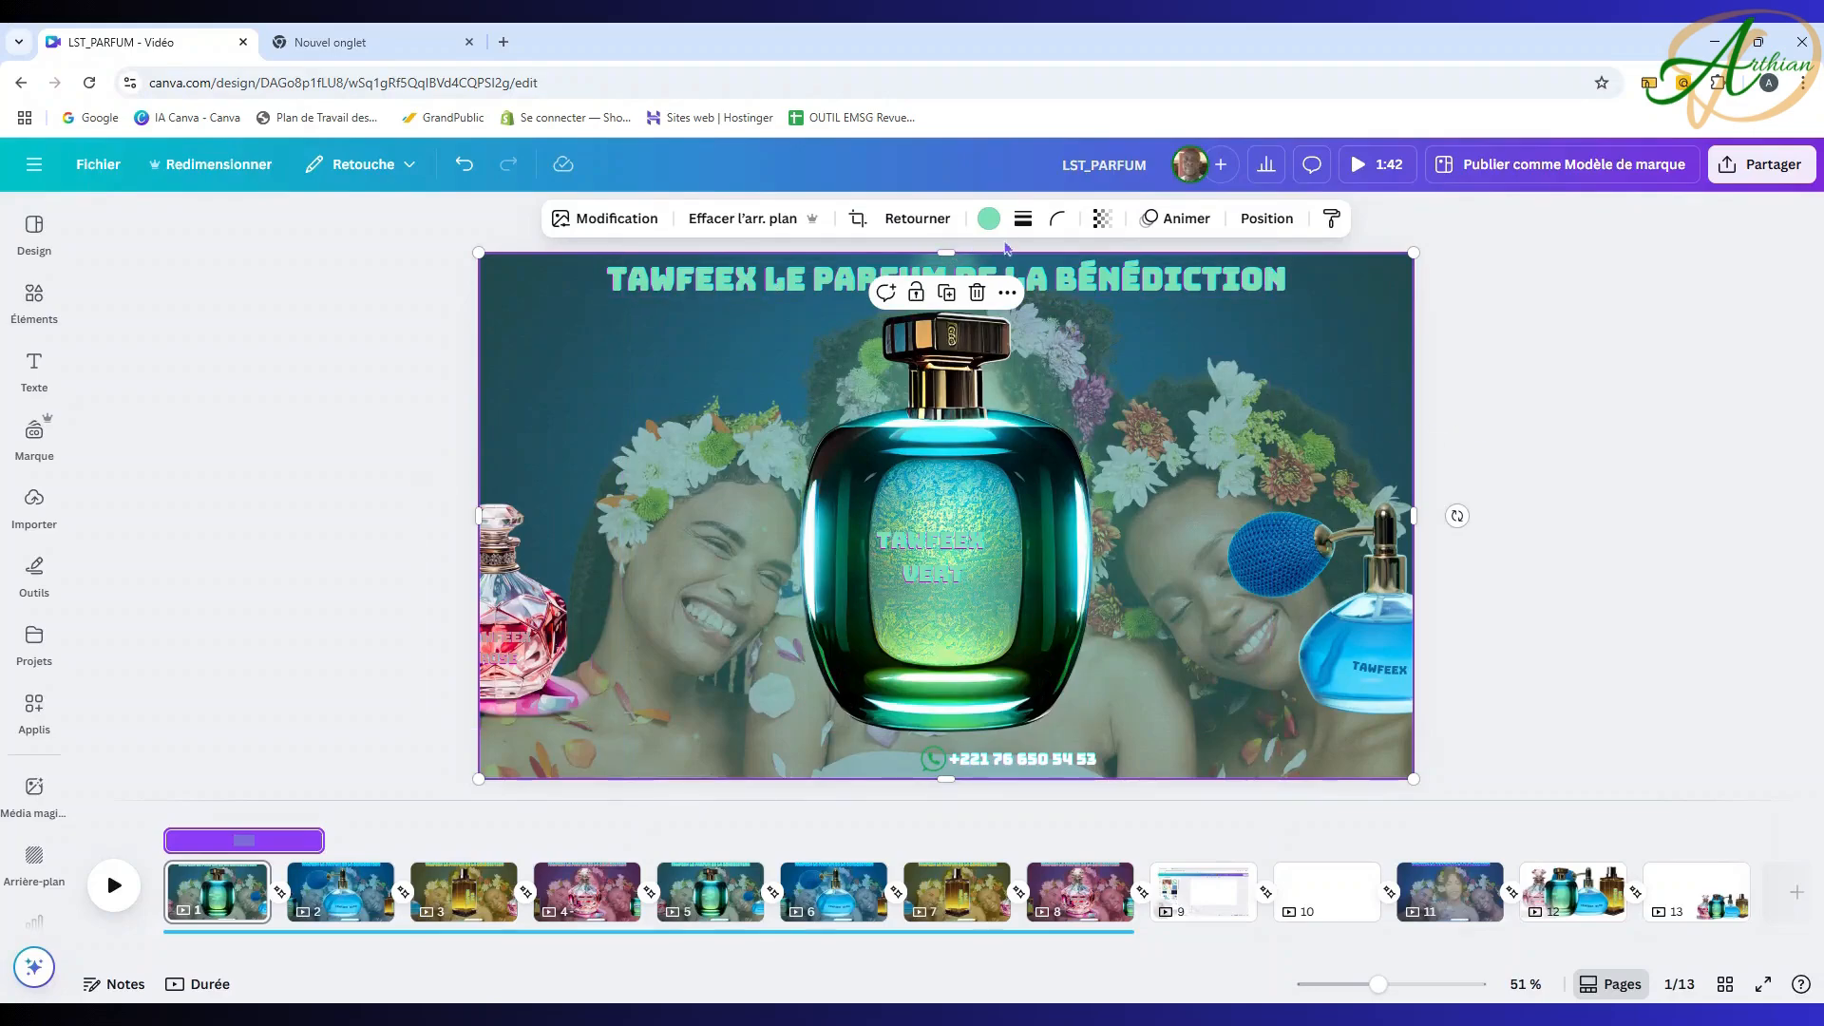
{"action": "left_click", "coordinate": [1099, 220]}
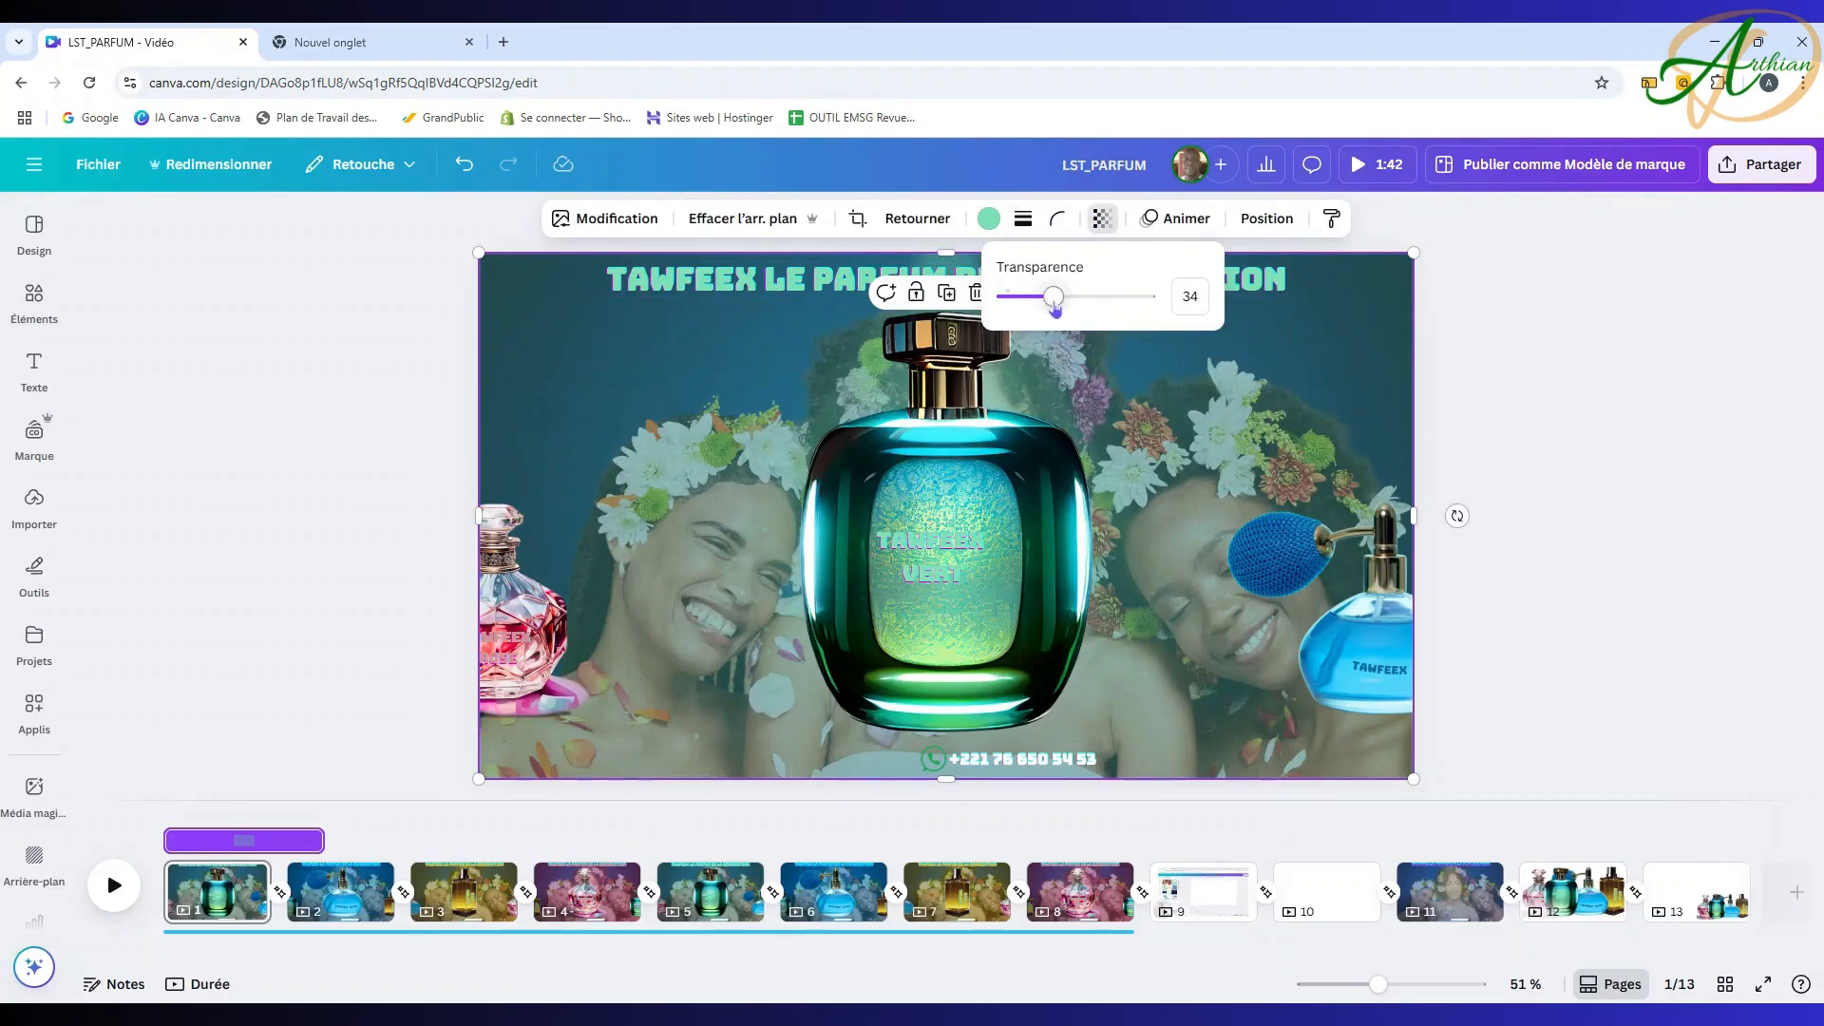
{"action": "left_click_drag", "start_coordinate": [1053, 296], "coordinate": [1069, 302]}
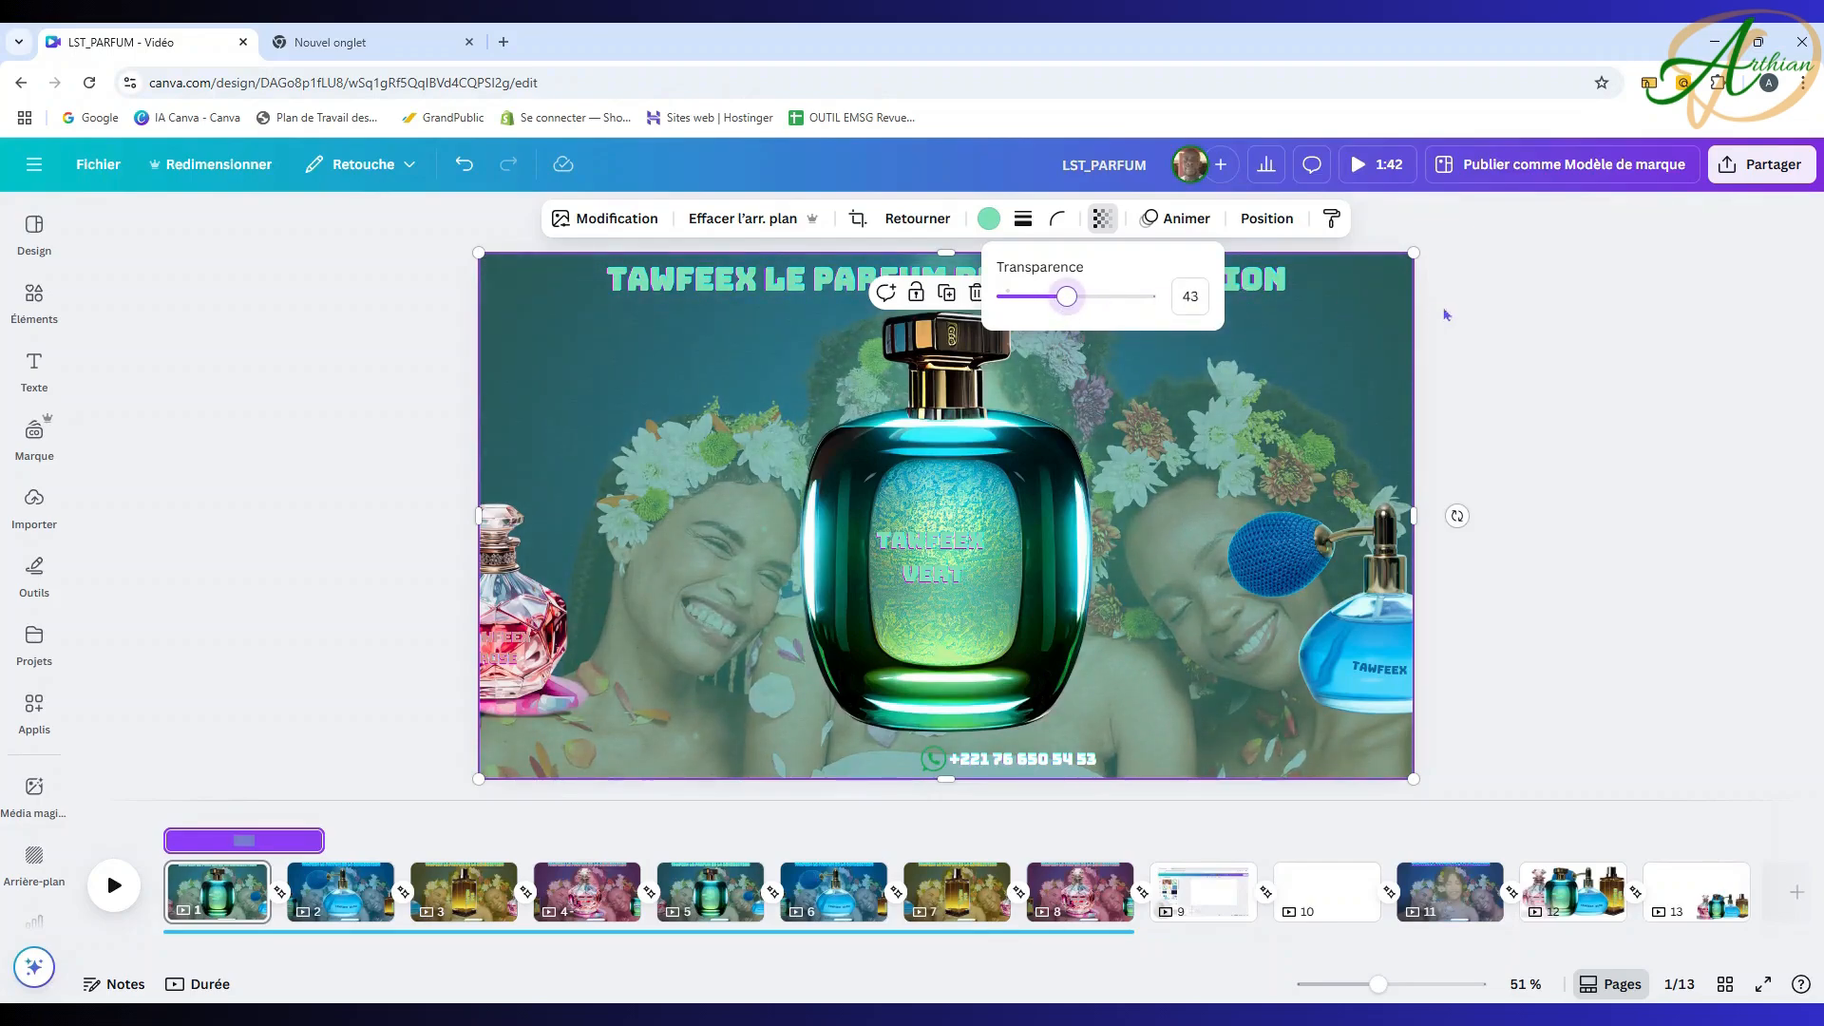
{"action": "left_click", "coordinate": [1511, 312]}
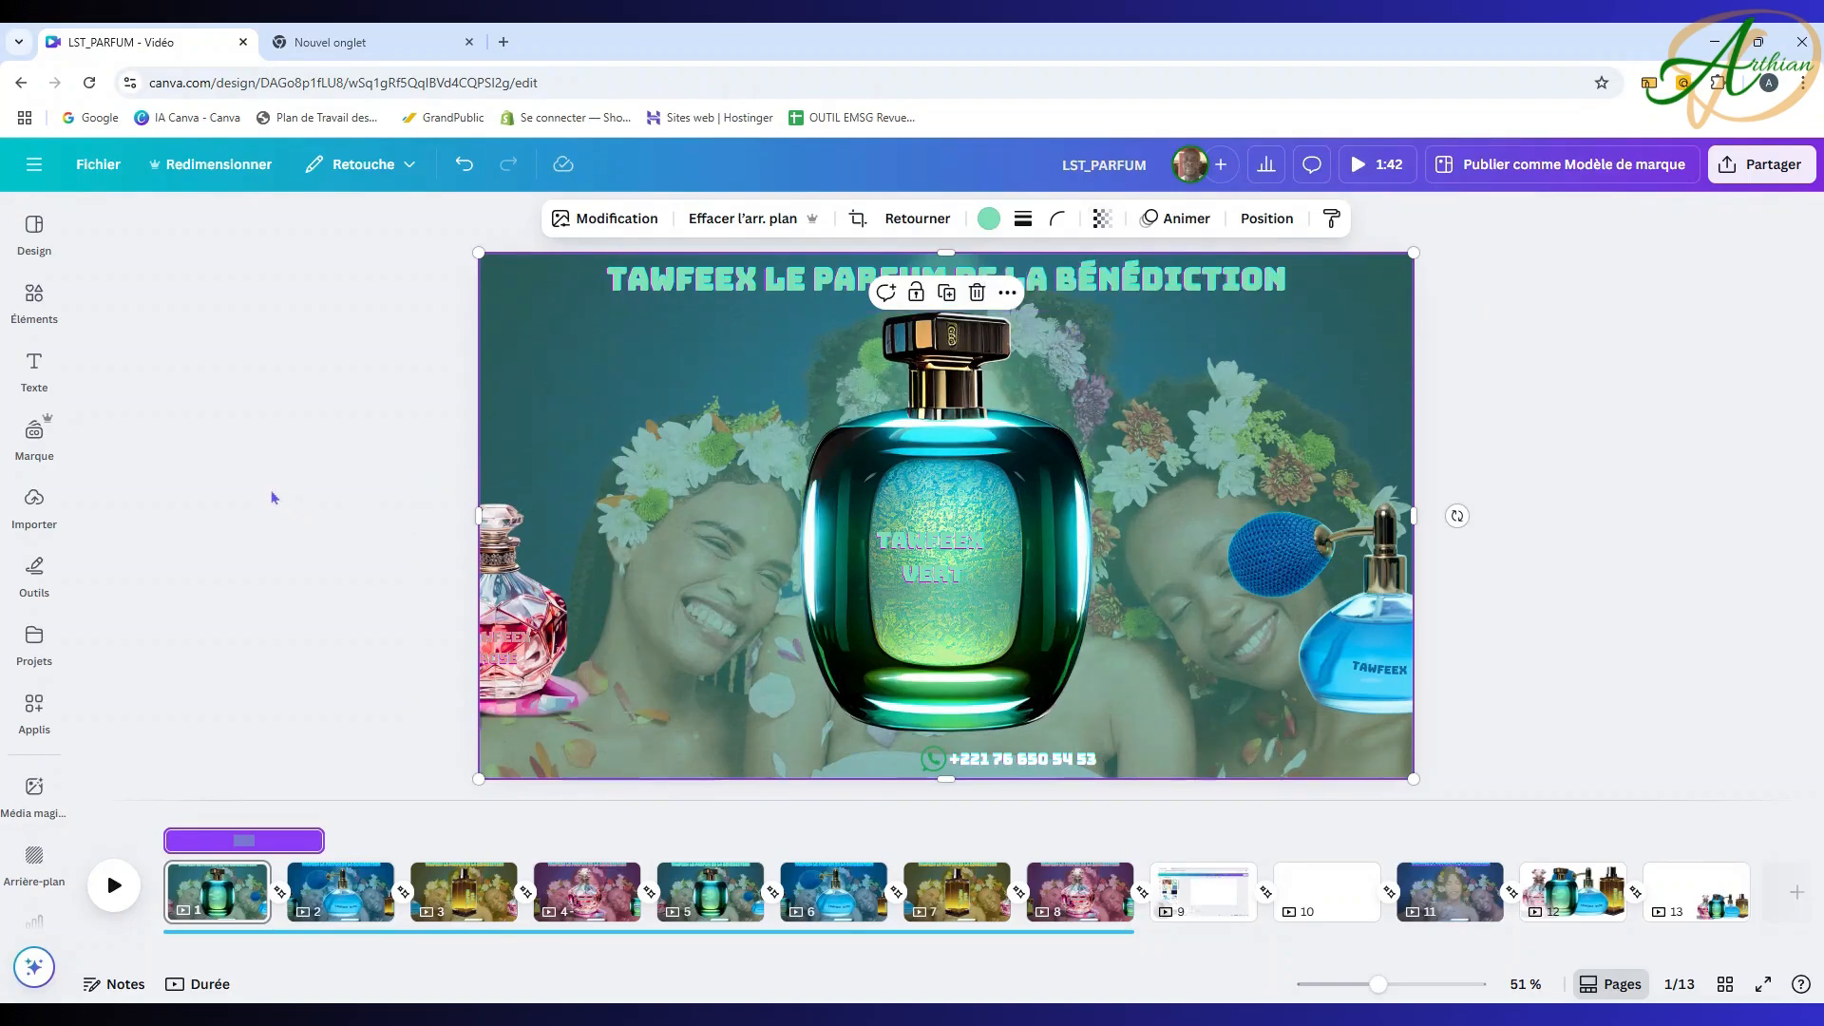
{"action": "left_click", "coordinate": [293, 481]}
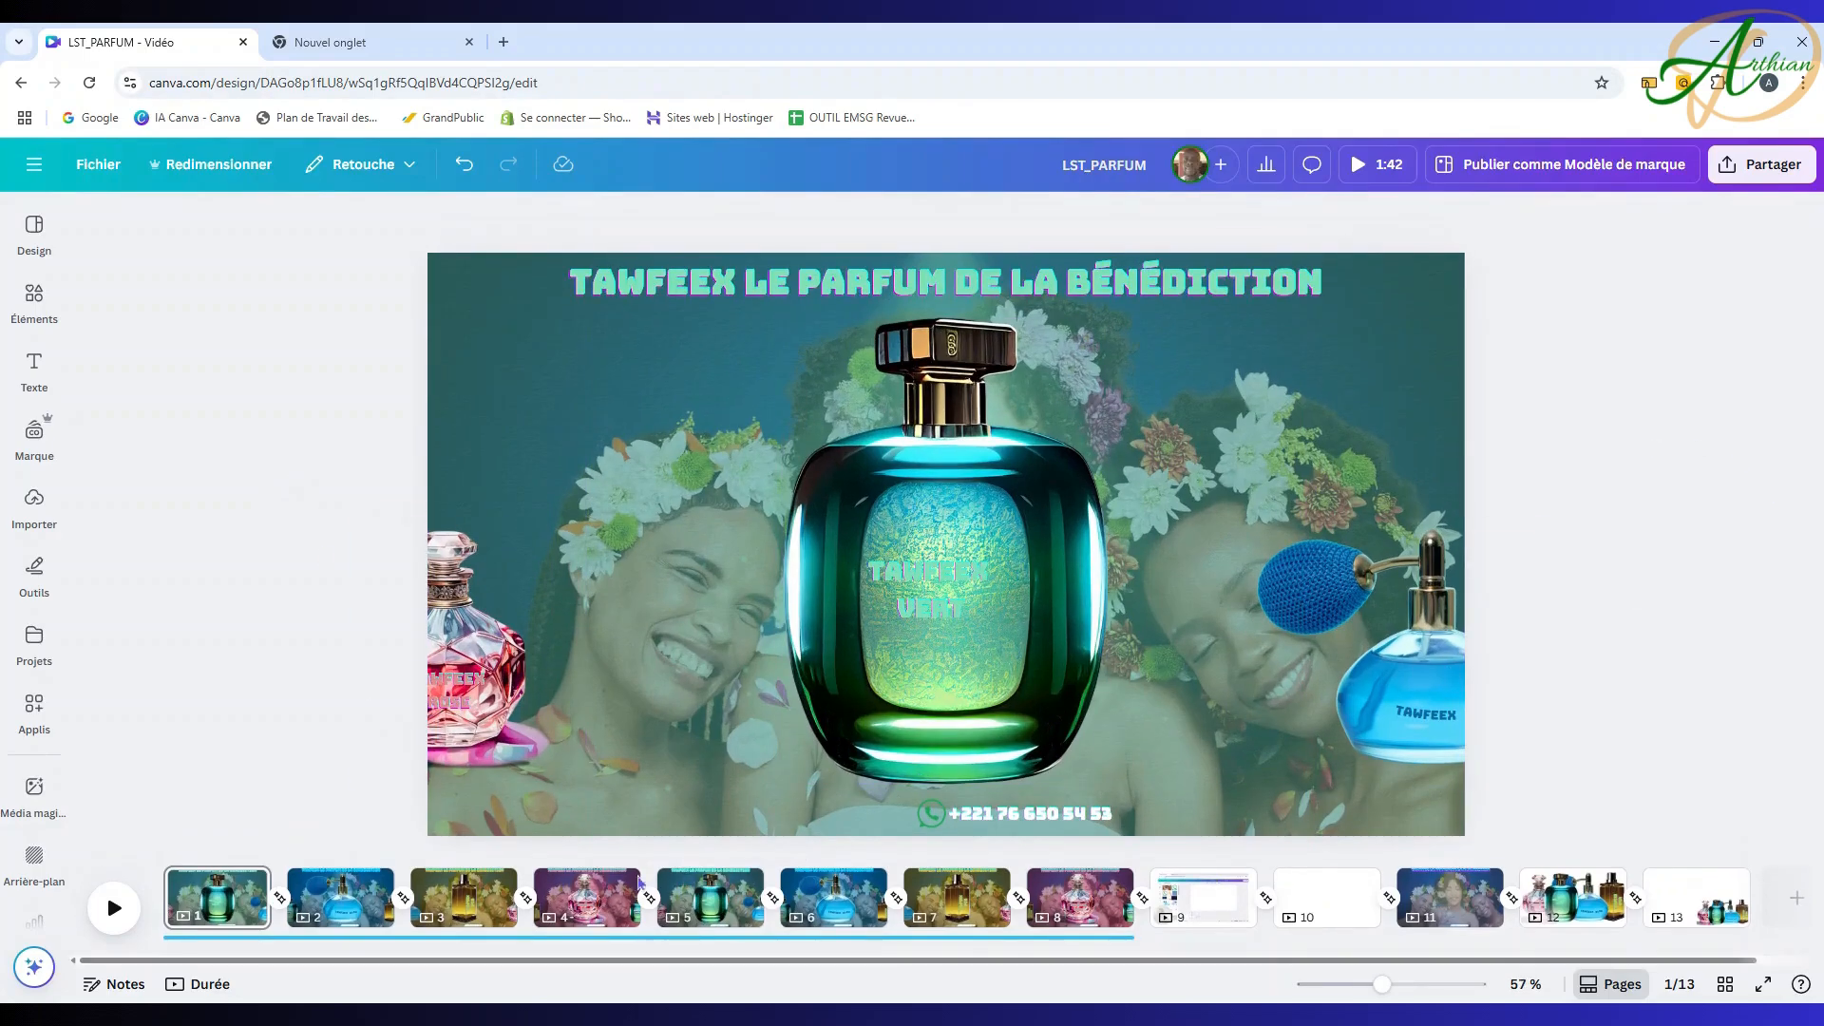
Step: Set page 5's background photo to 41 transparency to match page 1
{"action": "left_click", "coordinate": [340, 896]}
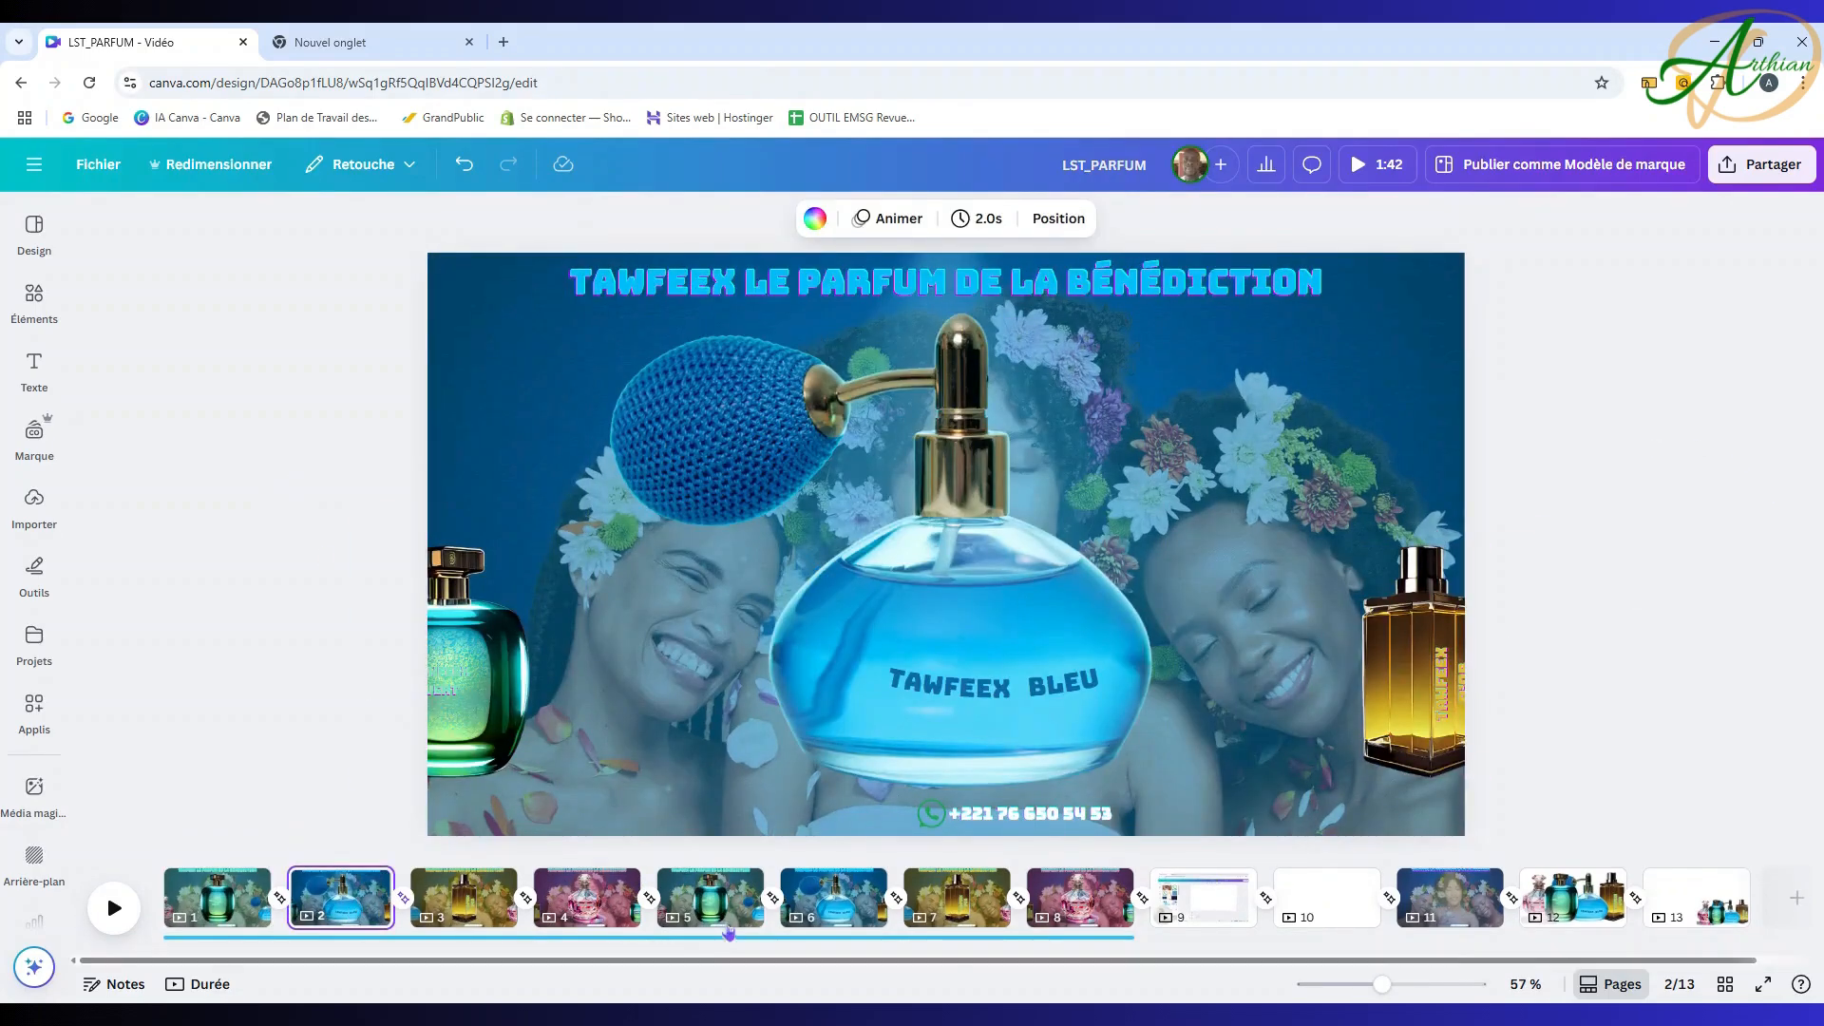
{"action": "left_click", "coordinate": [709, 896]}
{"action": "left_click", "coordinate": [560, 472]}
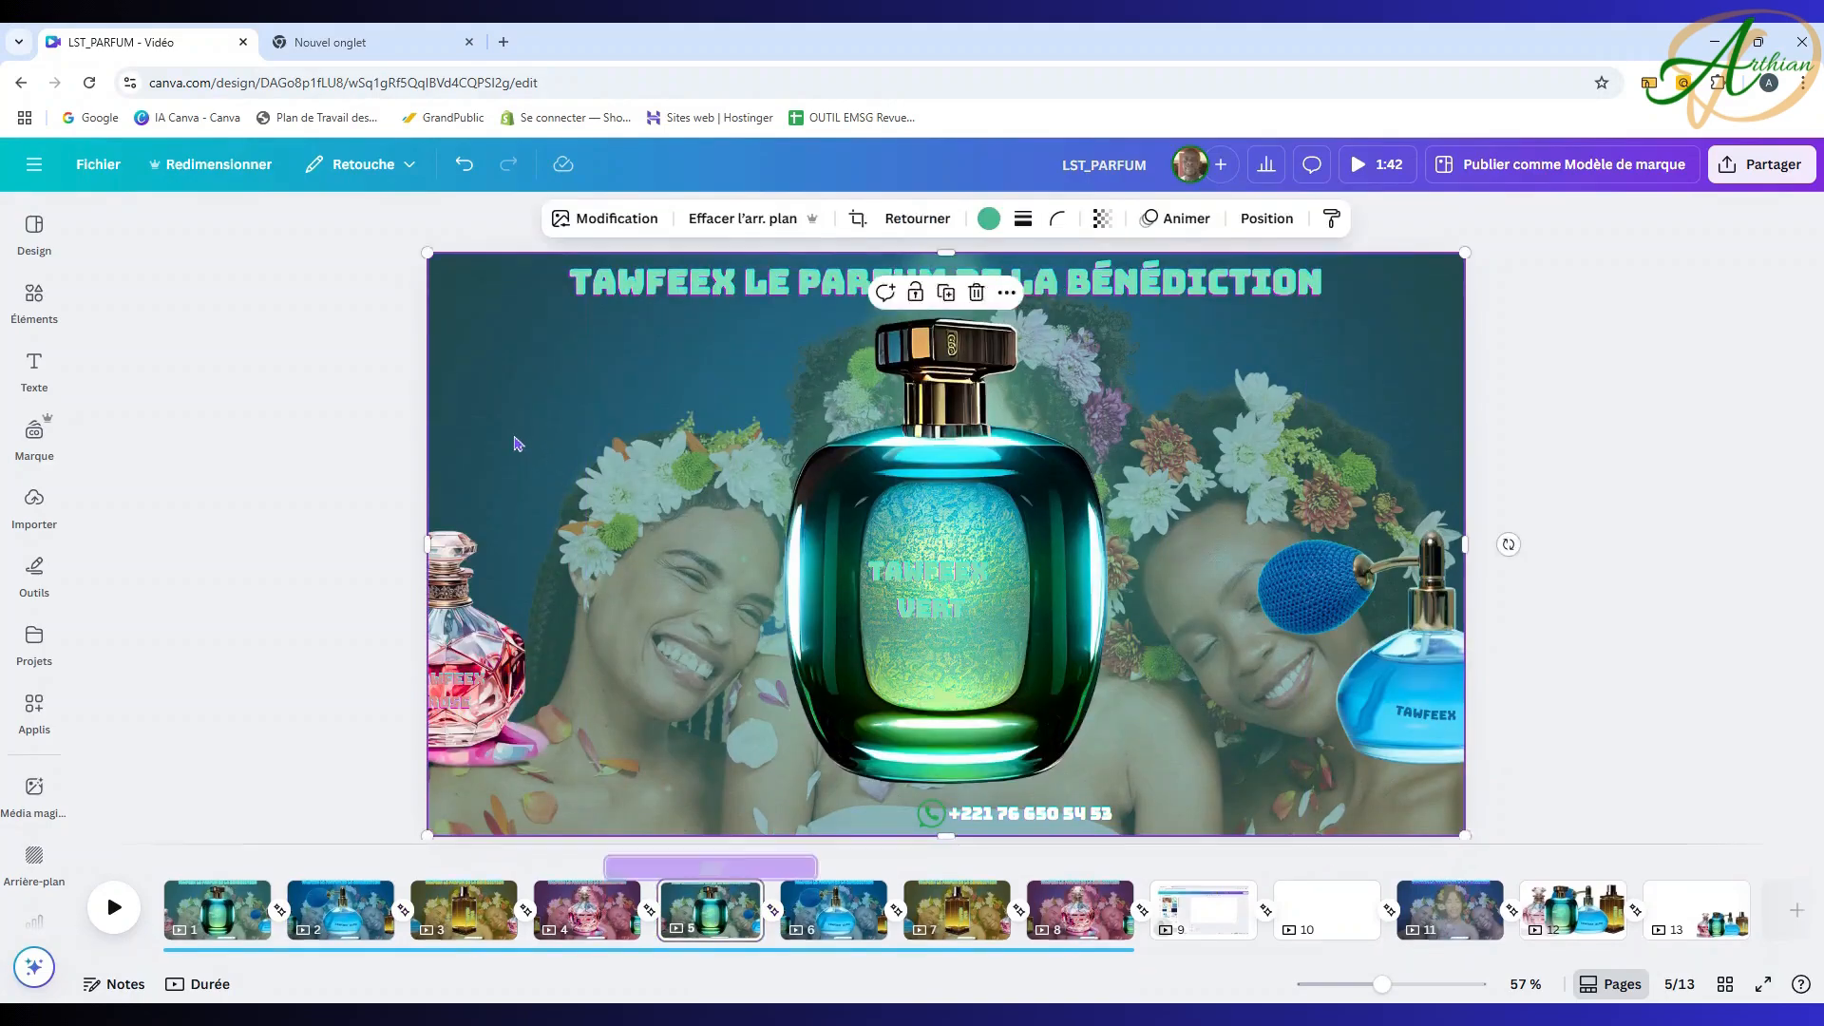
{"action": "left_click", "coordinate": [1100, 220]}
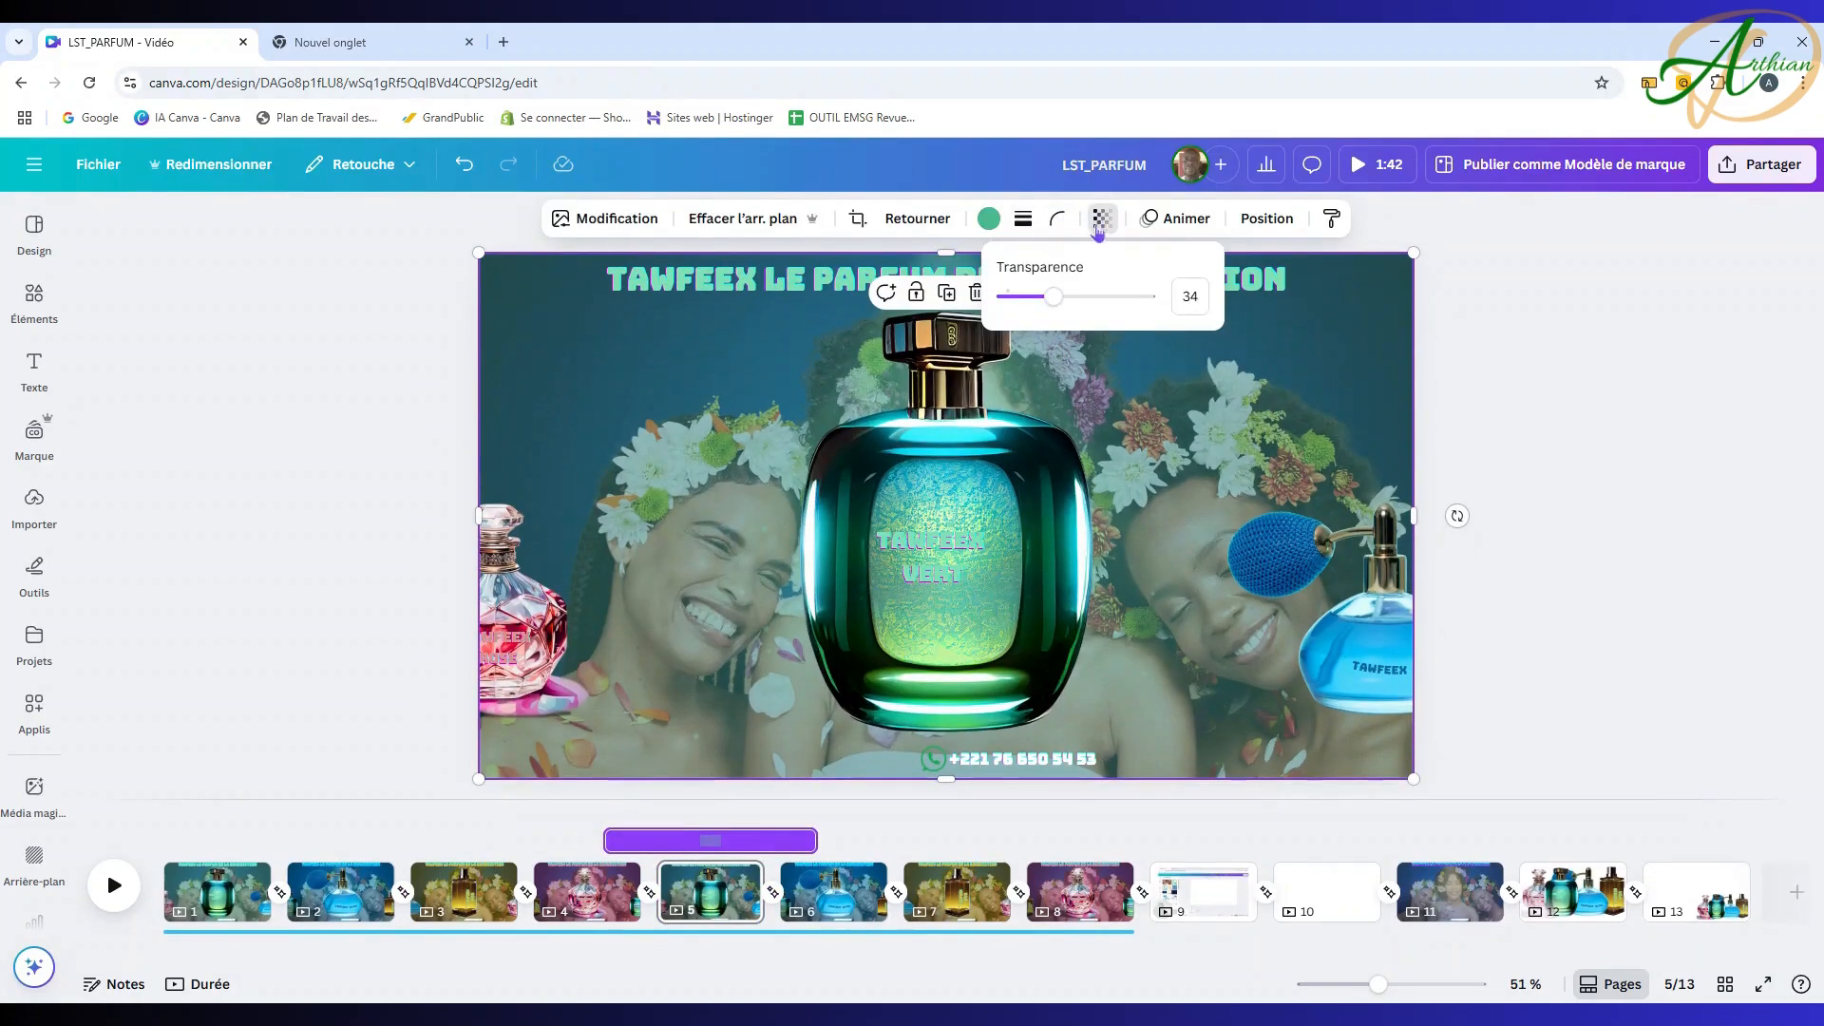
{"action": "left_click_drag", "start_coordinate": [1036, 297], "coordinate": [1066, 301]}
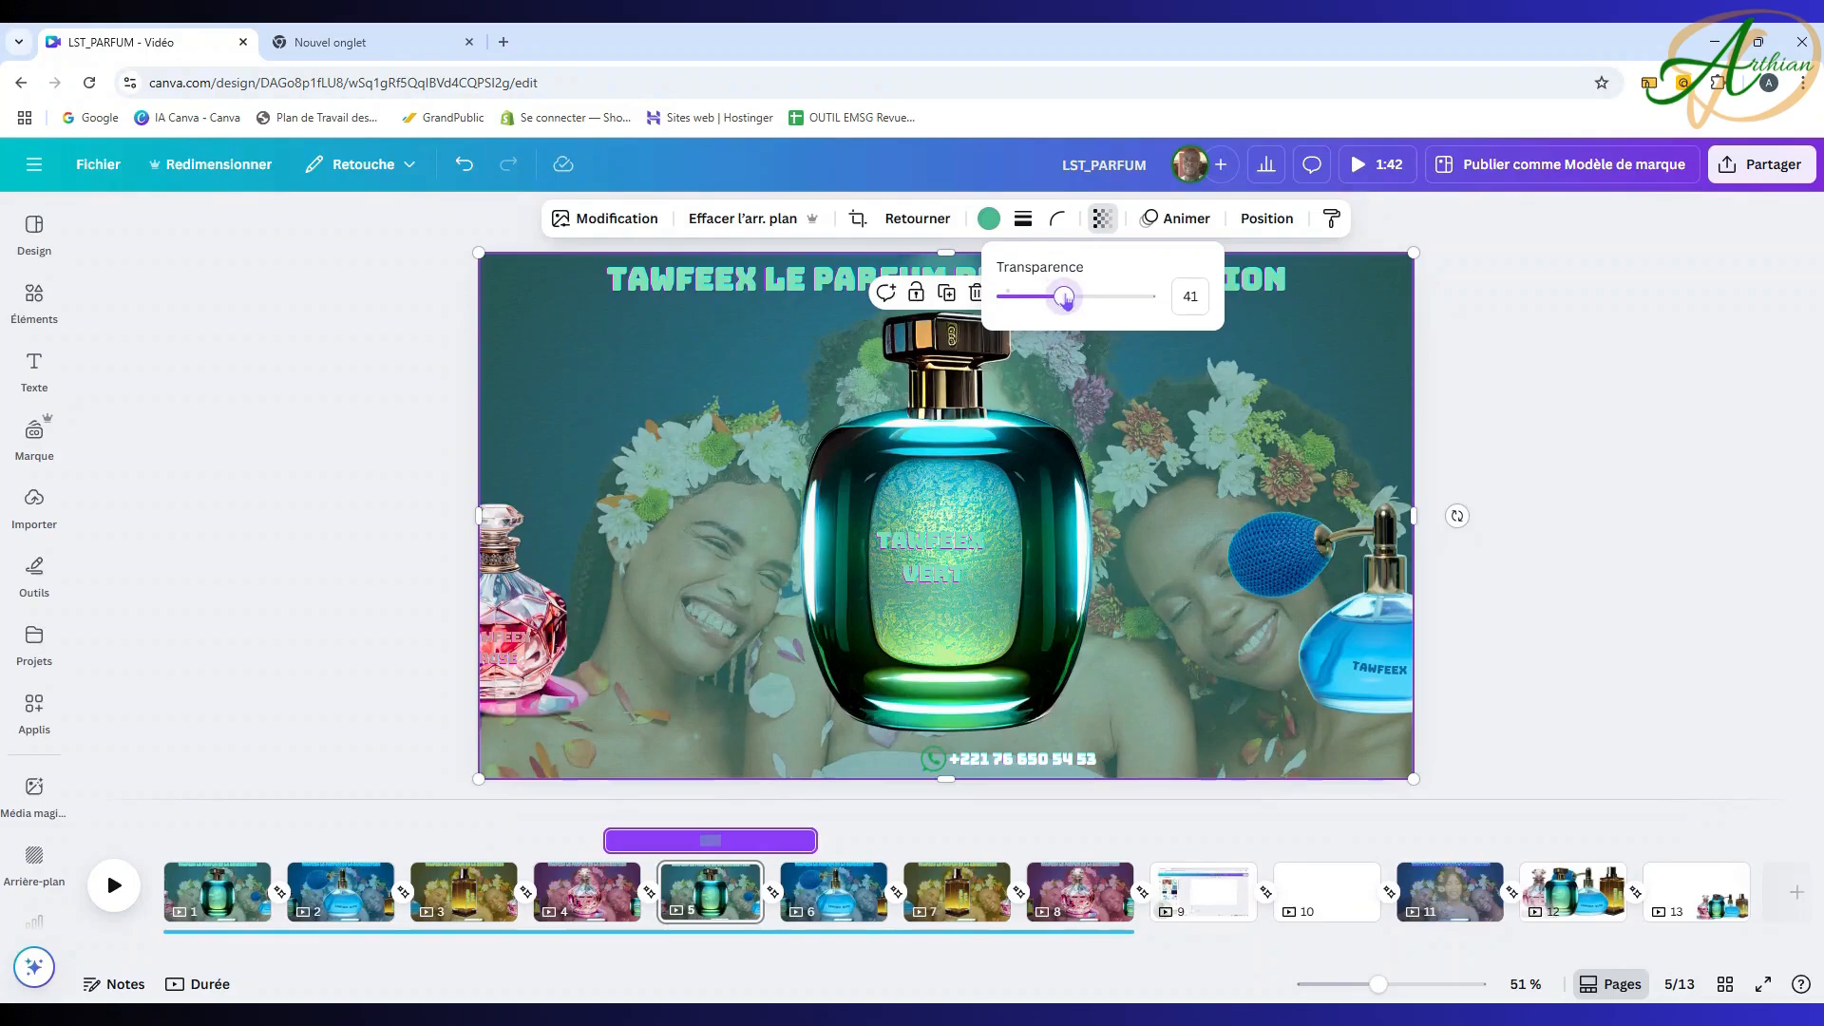
{"action": "left_click", "coordinate": [1545, 332]}
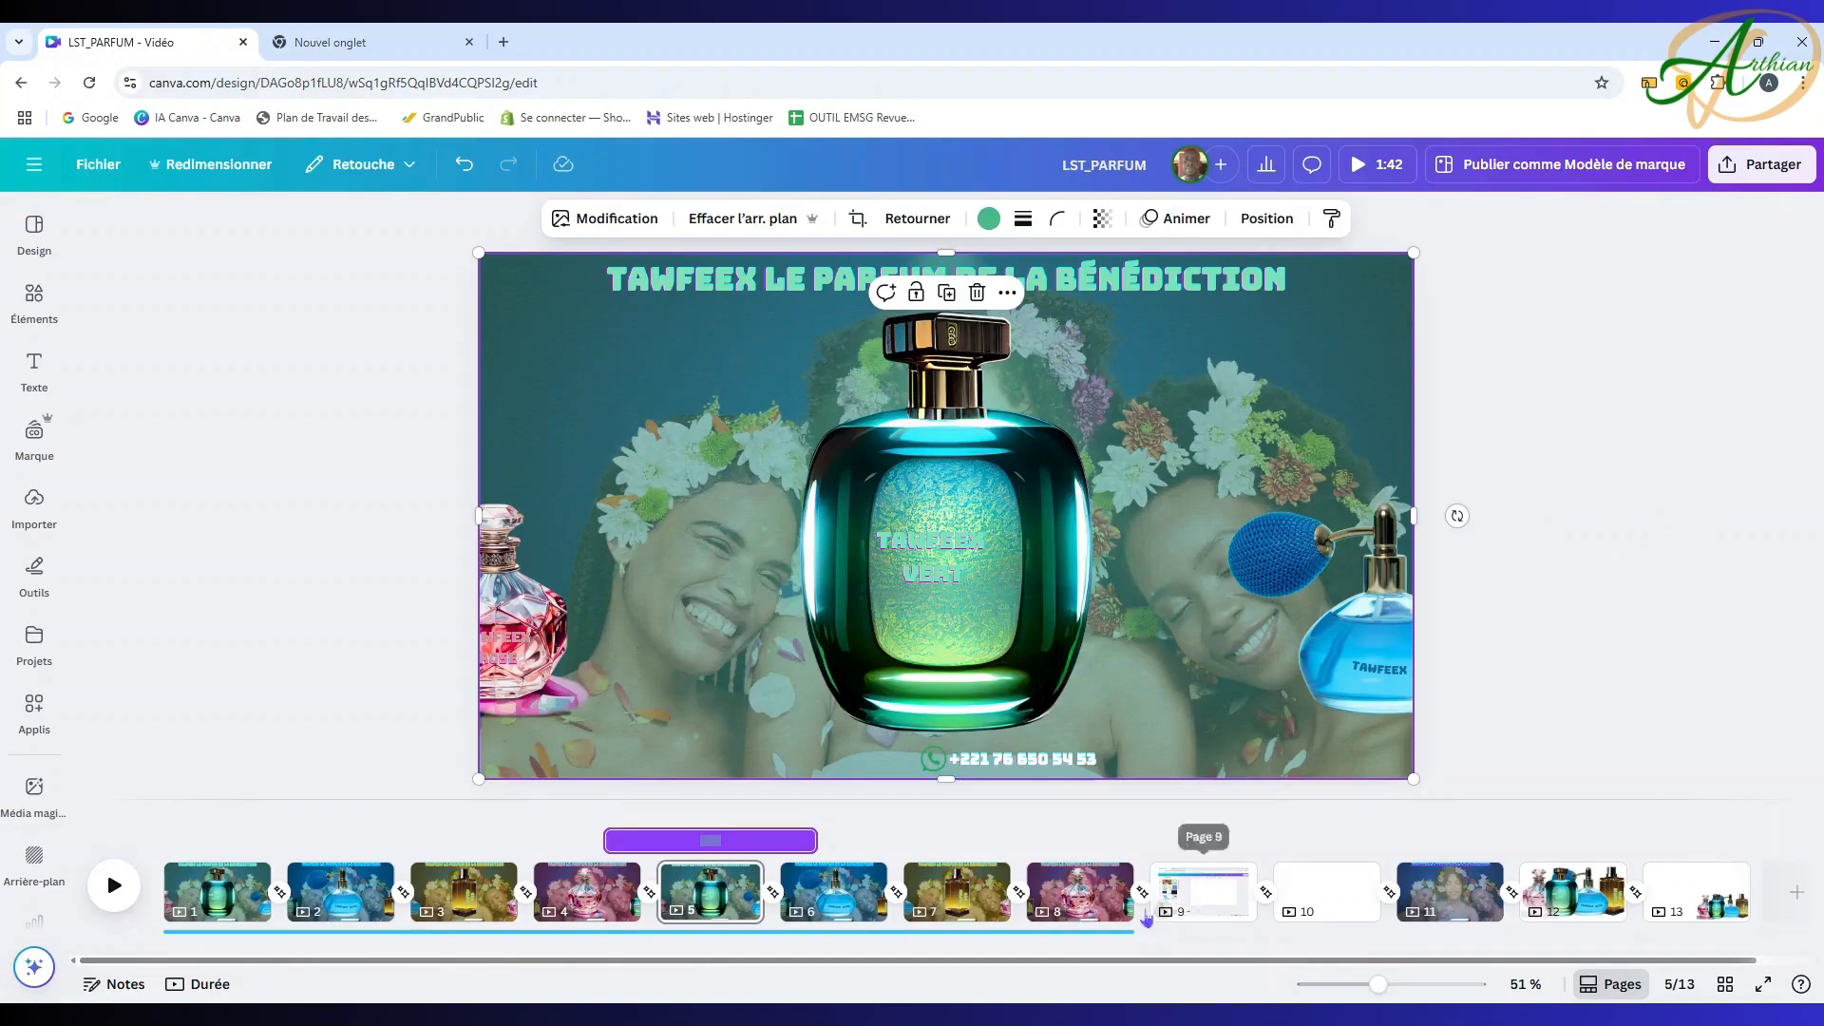
{"action": "left_click", "coordinate": [1123, 898]}
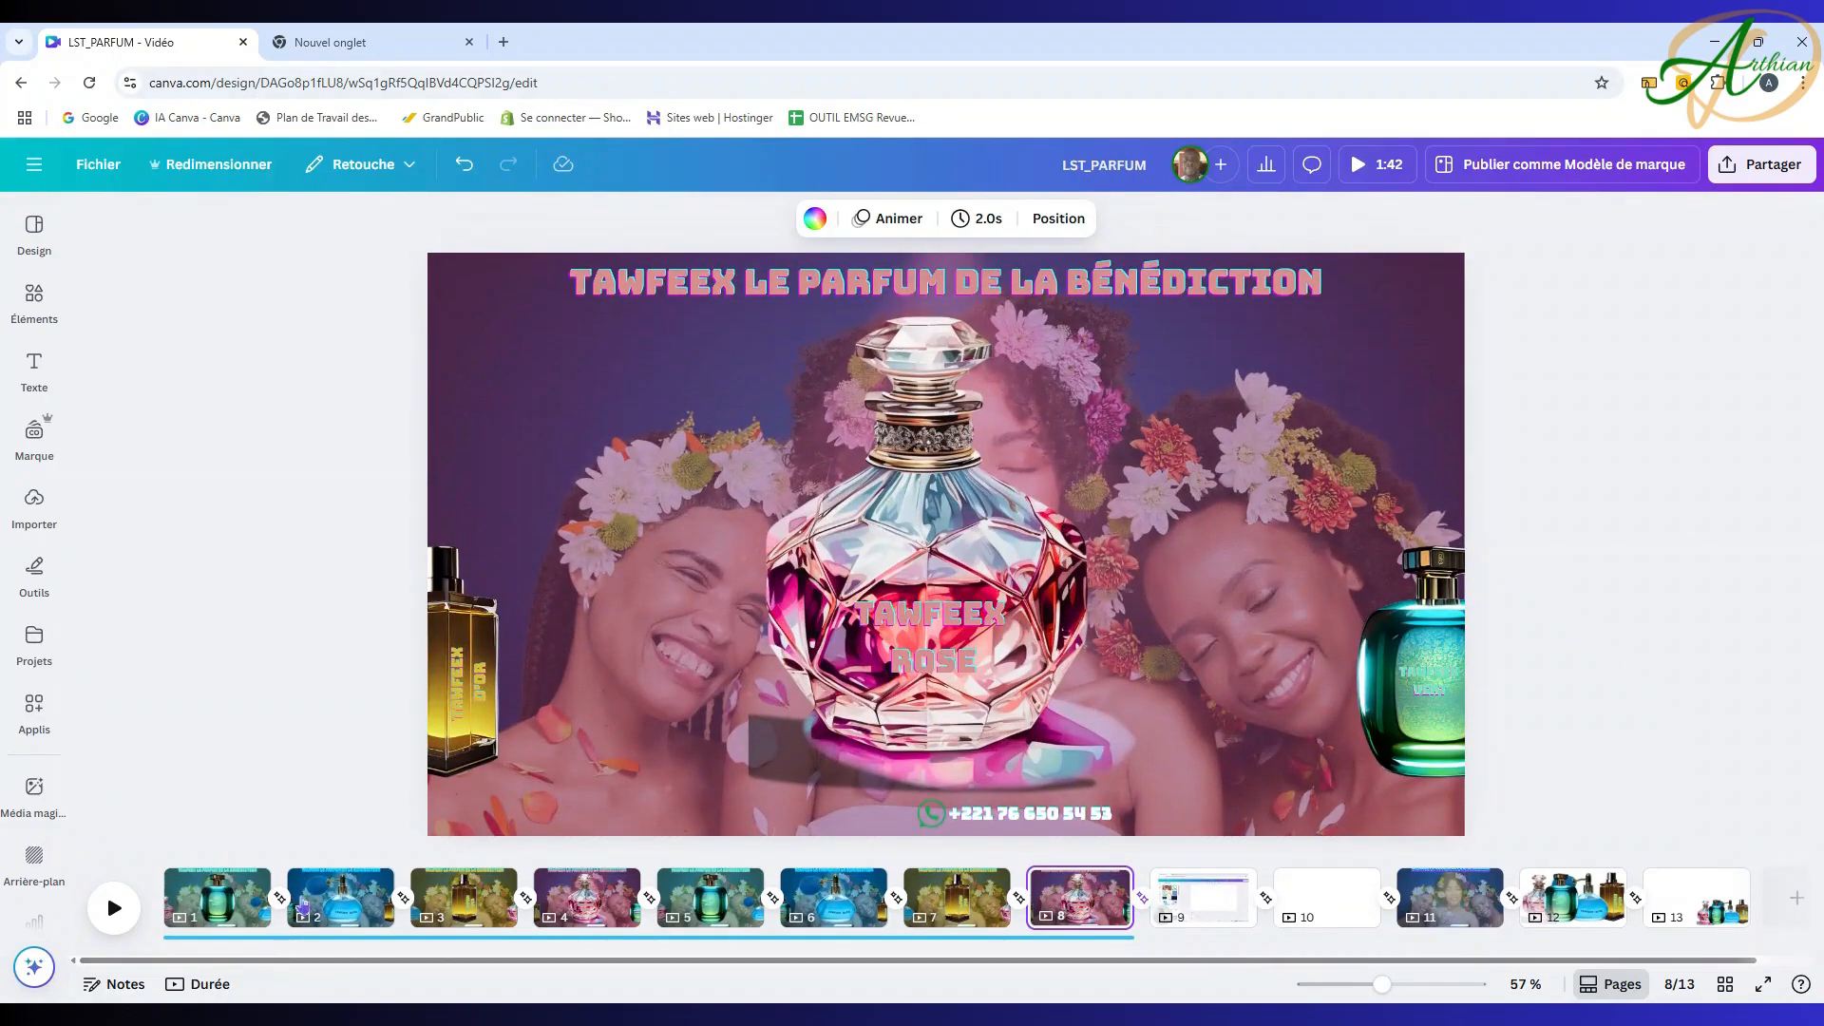
Step: Open the Importer panel of uploaded images beside page 8
{"action": "scroll", "coordinate": [314, 740], "scroll_direction": "down", "scroll_amount": 1}
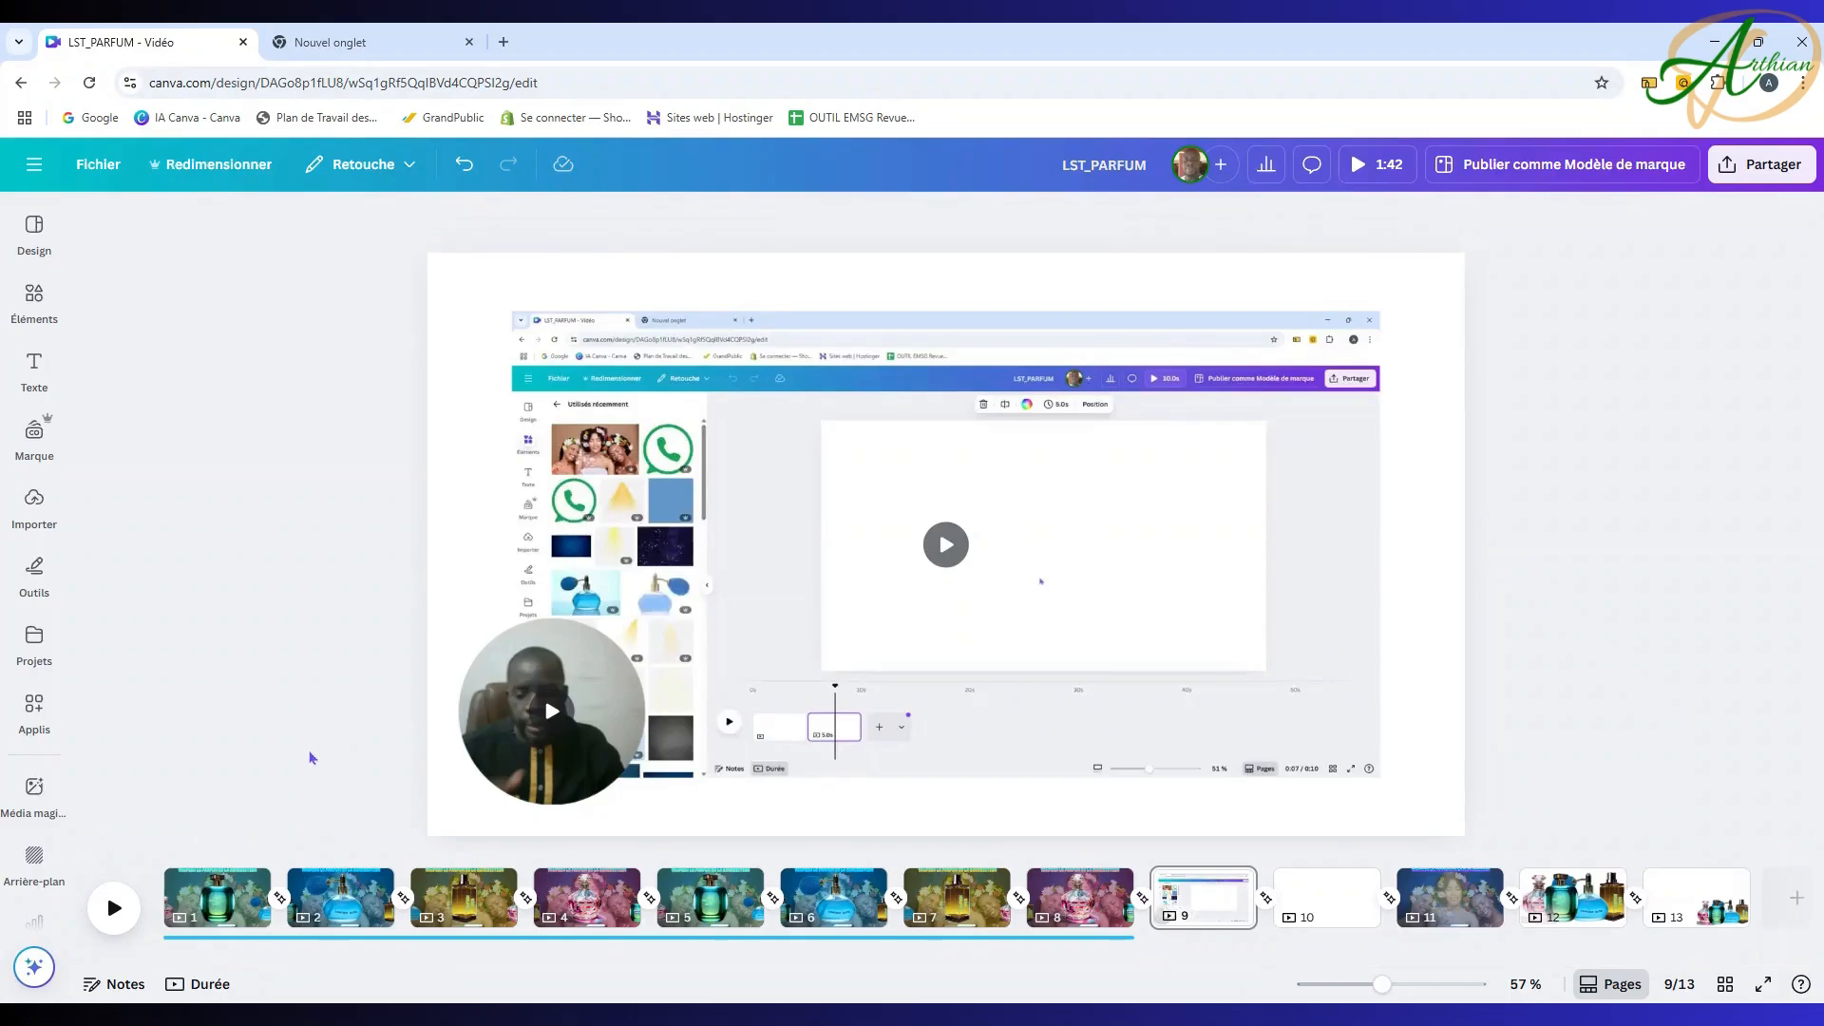
{"action": "scroll", "coordinate": [313, 757], "scroll_direction": "up", "scroll_amount": 1}
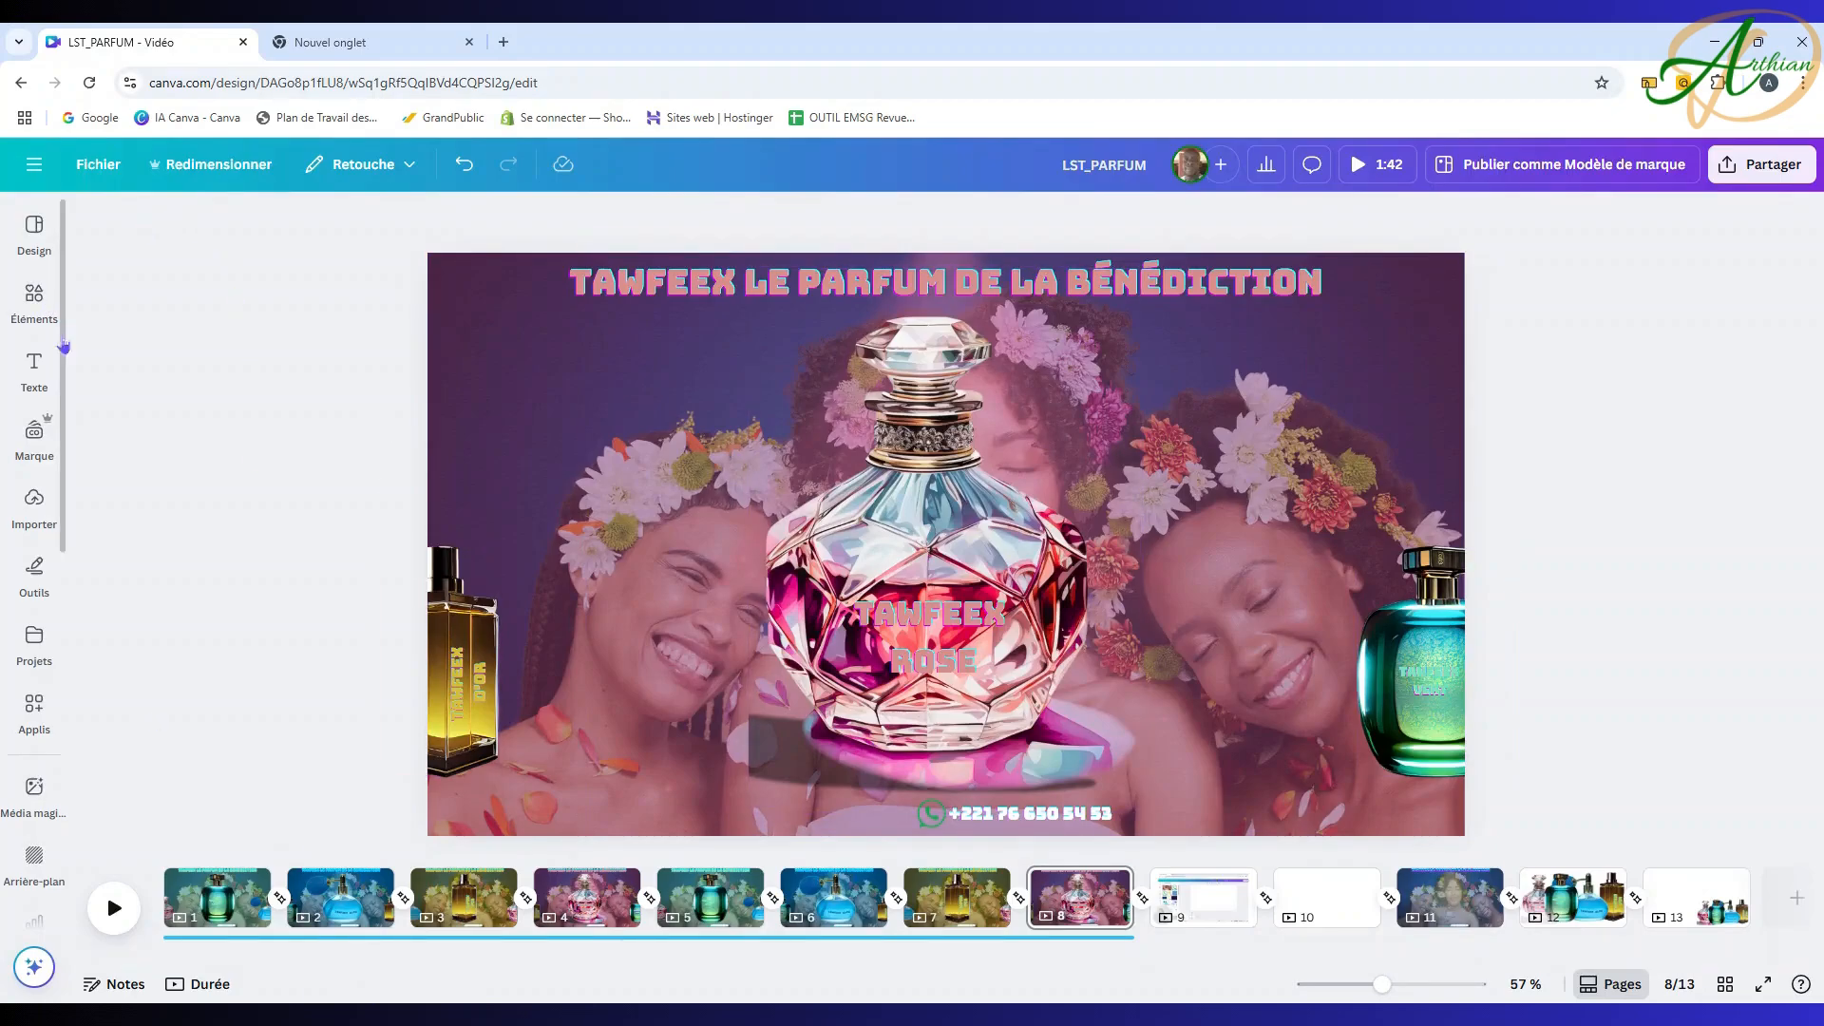
{"action": "left_click", "coordinate": [38, 494]}
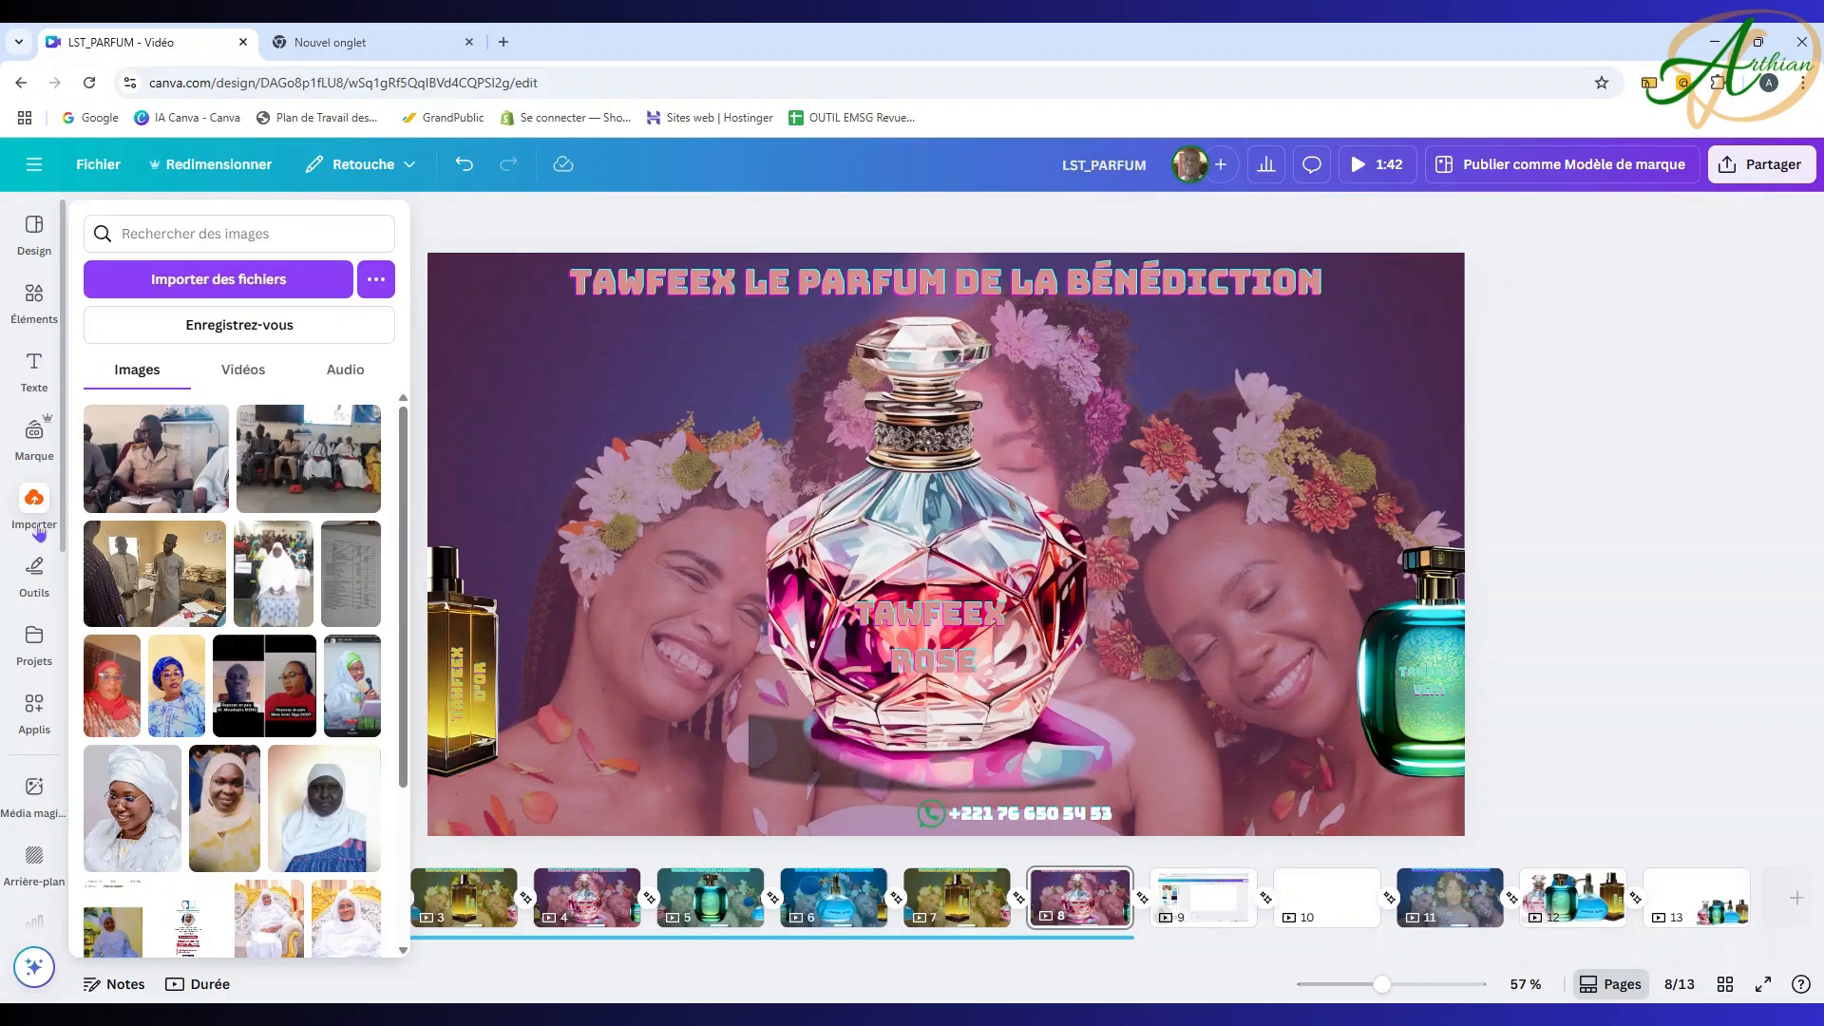